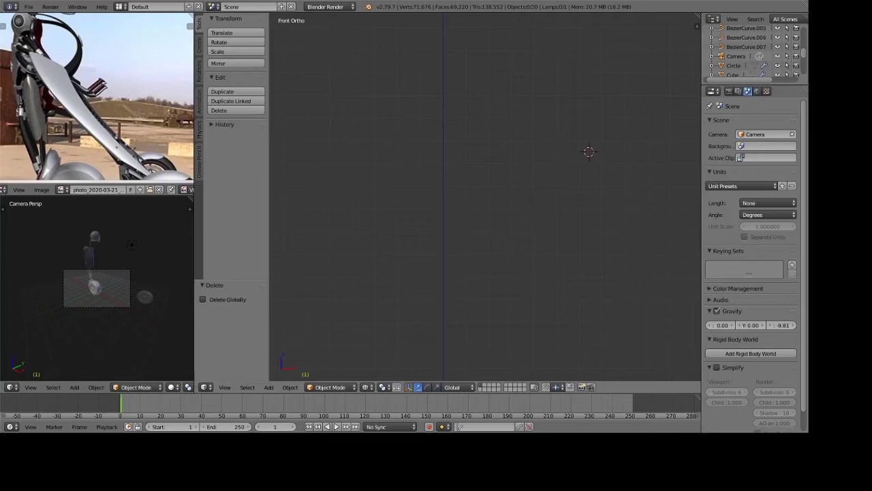
# Add a new Bezier curve at the 3D cursor and rotate it 90° about X.
pyautogui.click(201, 75)
pyautogui.click(200, 57)
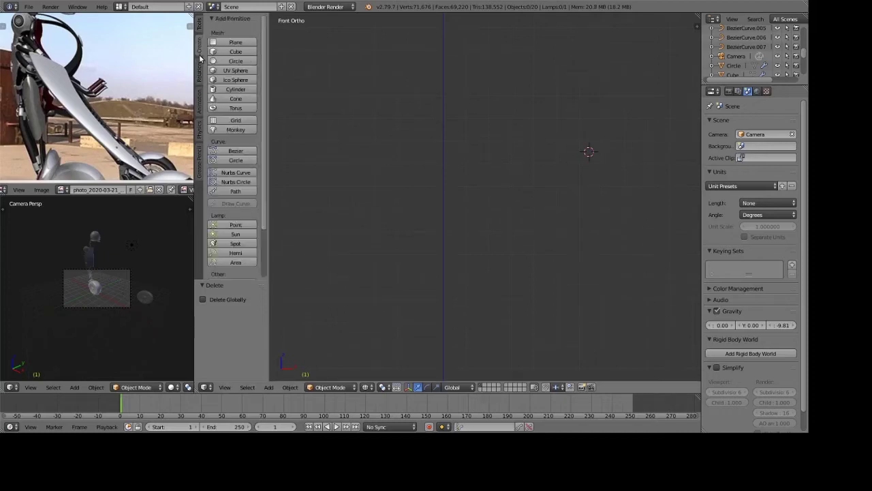
pyautogui.click(224, 151)
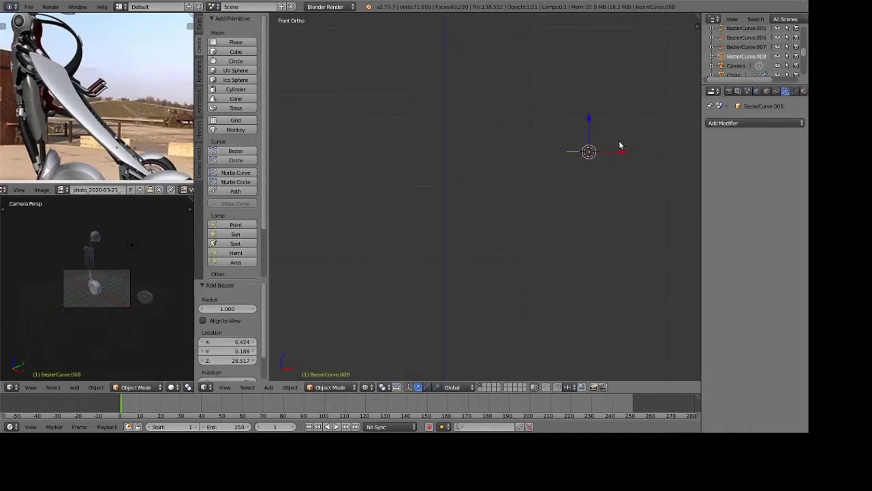
pyautogui.write('rx90')
pyautogui.press('Return')
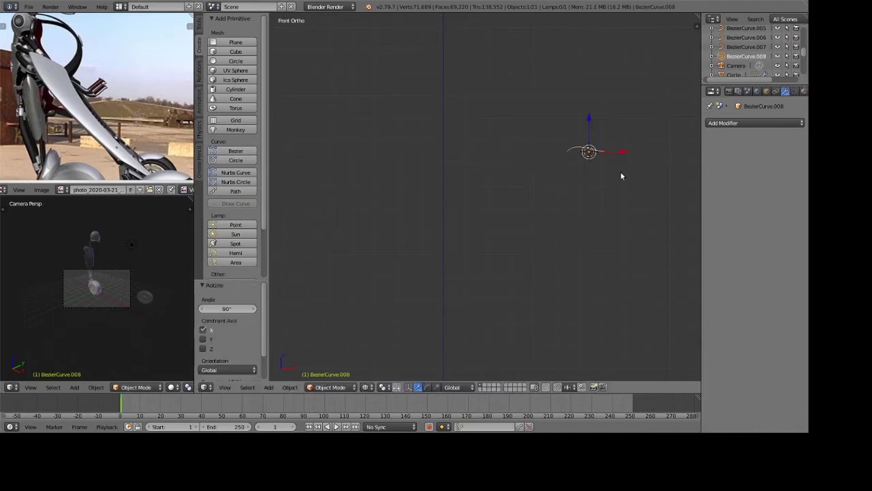
# Flip the curve a further 180° about the X axis.
pyautogui.press('t')
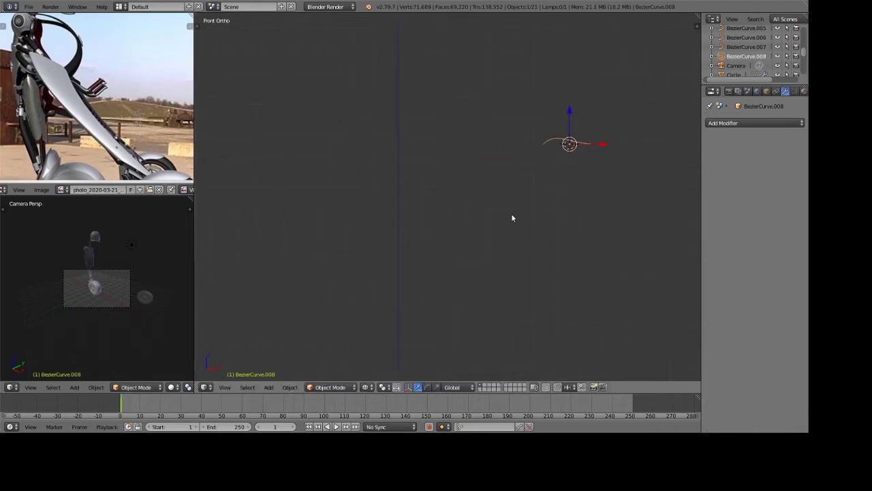
pyautogui.press('t')
pyautogui.write('rx')
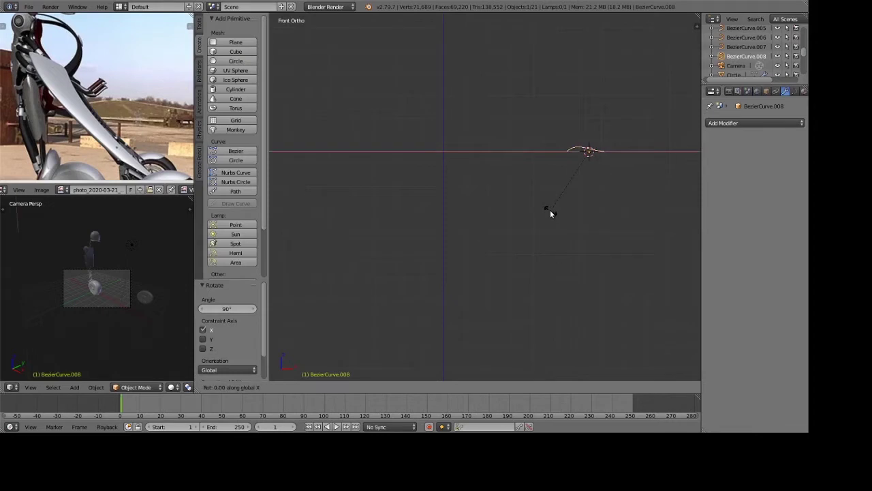
pyautogui.write('180')
pyautogui.press('Return')
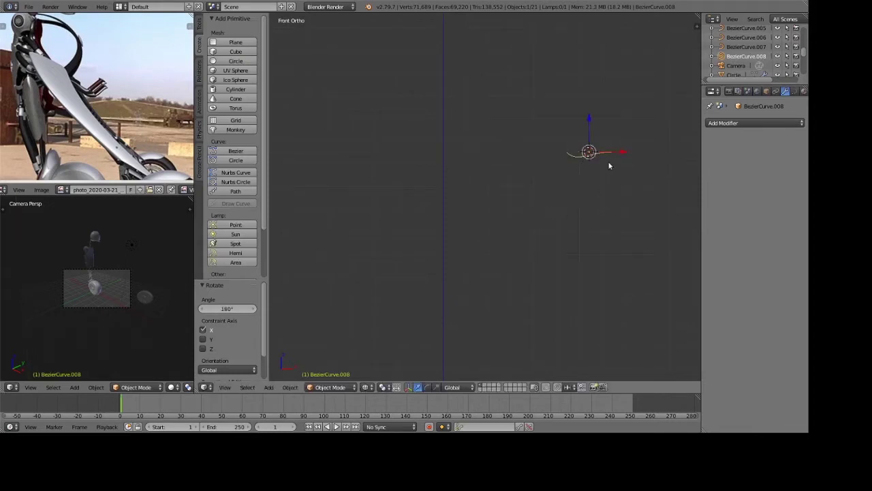
# Move the curve left along X and lower it slightly along Z.
pyautogui.press('g')
pyautogui.press('x')
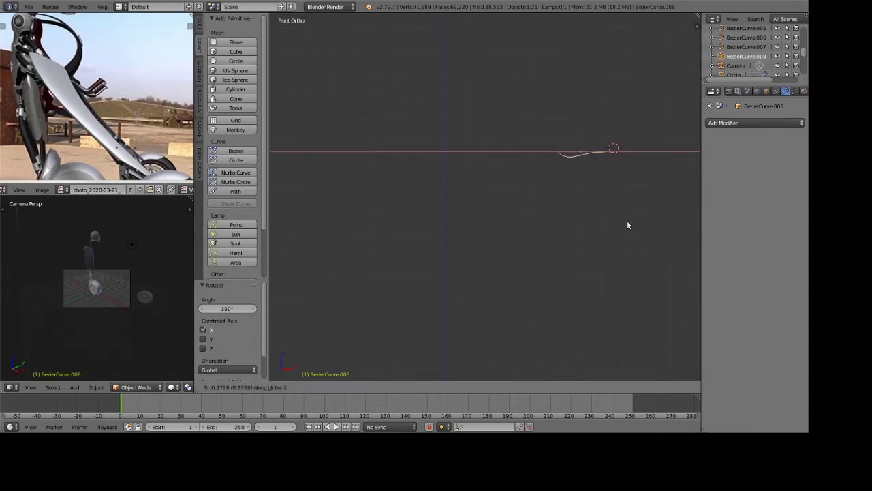
pyautogui.click(535, 216)
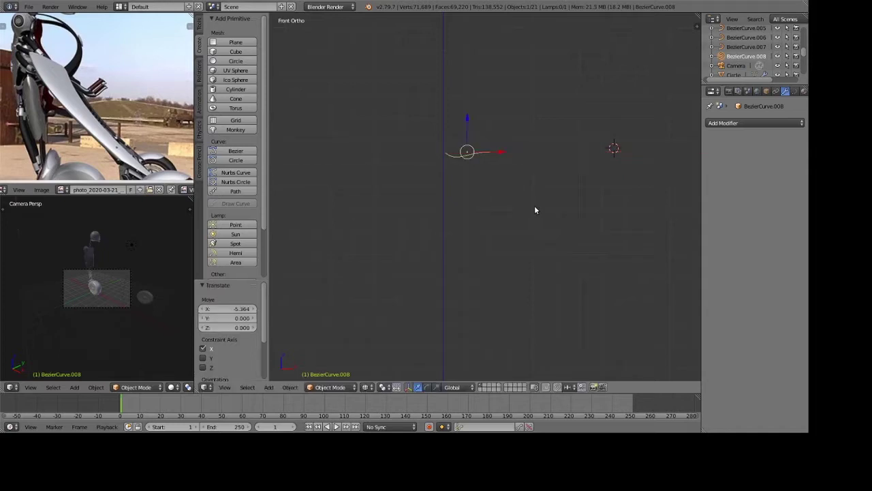
pyautogui.press('g')
pyautogui.press('z')
pyautogui.click(538, 243)
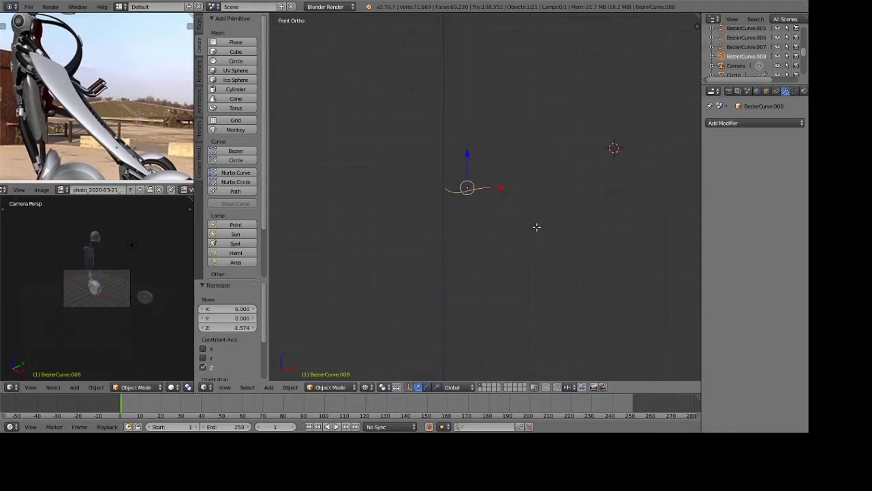
pyautogui.press('Tab')
# Select a curve point and lower it along Z, including a 0.447 drop.
pyautogui.rightClick(504, 185)
pyautogui.press('g')
pyautogui.press('z')
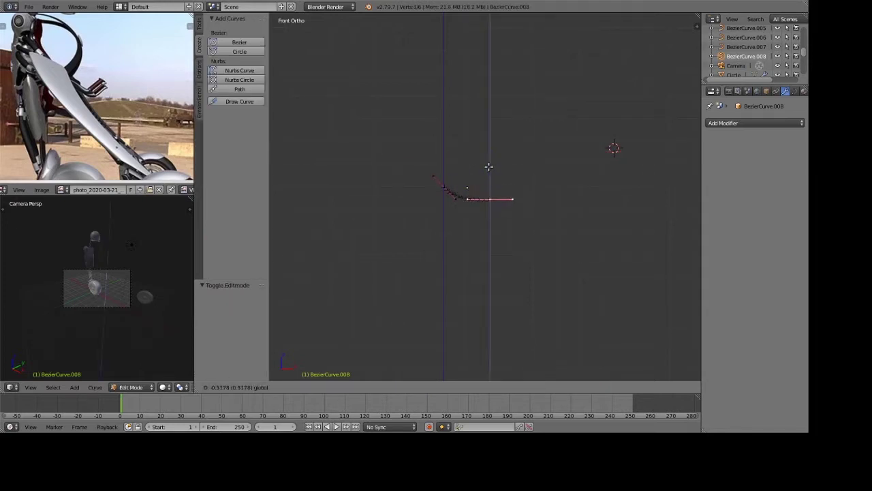
pyautogui.click(489, 174)
pyautogui.press('Tab')
pyautogui.scroll(-1, 525, 233)
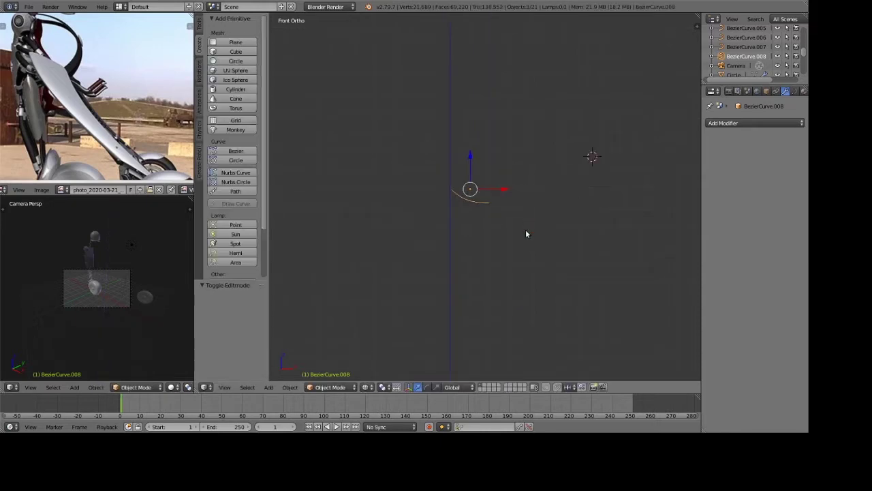
pyautogui.press('Tab')
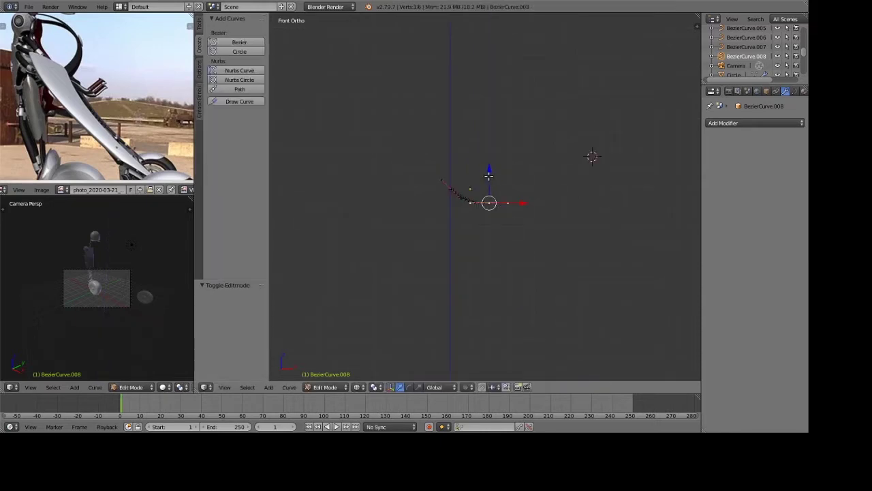
pyautogui.press('g')
pyautogui.press('z')
pyautogui.click(489, 182)
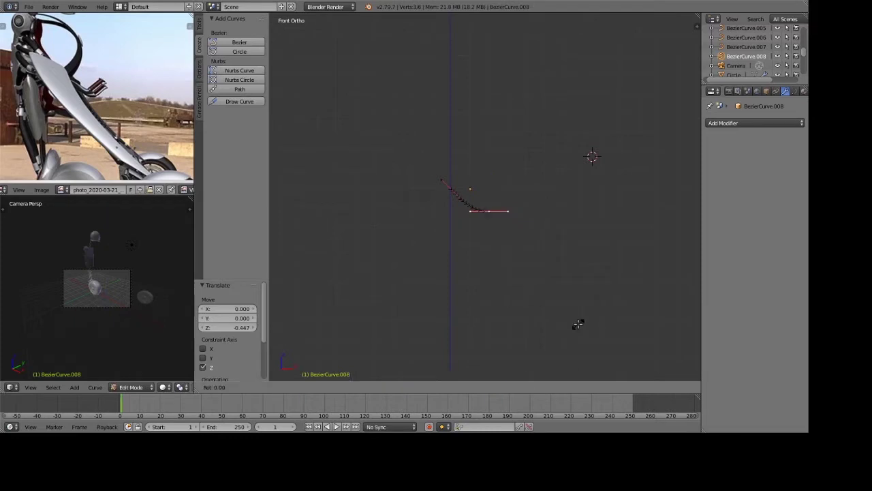
pyautogui.press('Tab')
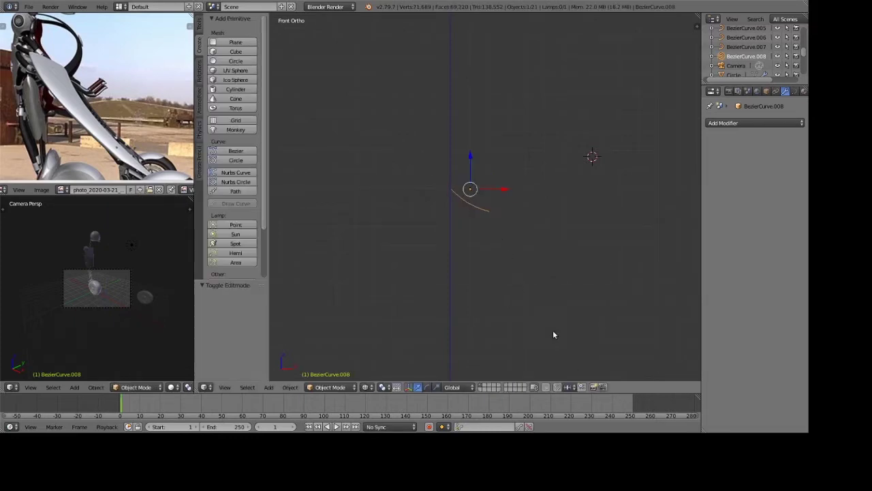
# Drag the curve points down-right to stretch the curve into a longer arc.
pyautogui.press('Tab')
pyautogui.press('g')
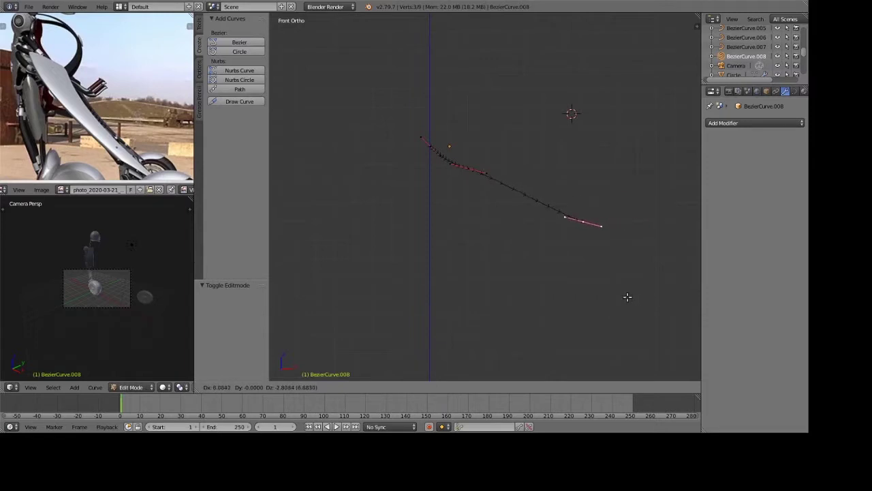
pyautogui.click(627, 297)
pyautogui.press('Tab')
pyautogui.press('Tab')
pyautogui.press('g')
pyautogui.rightClick(487, 177)
pyautogui.press('Tab')
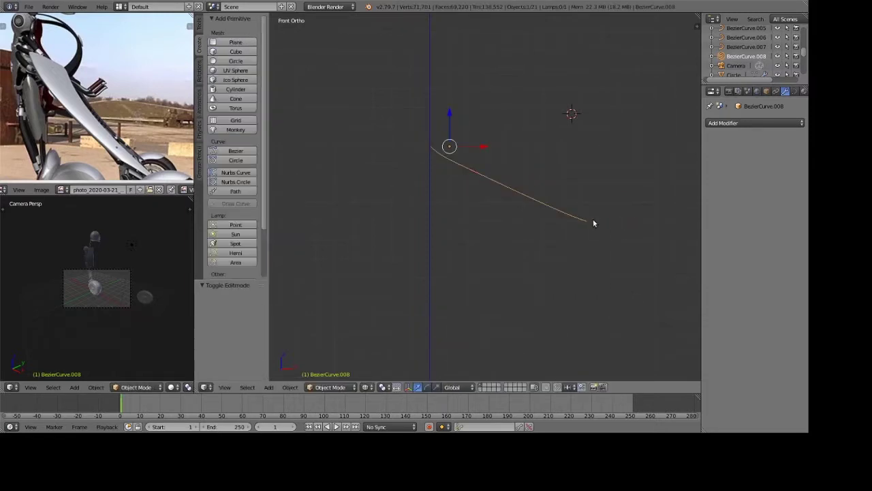
pyautogui.press('Tab')
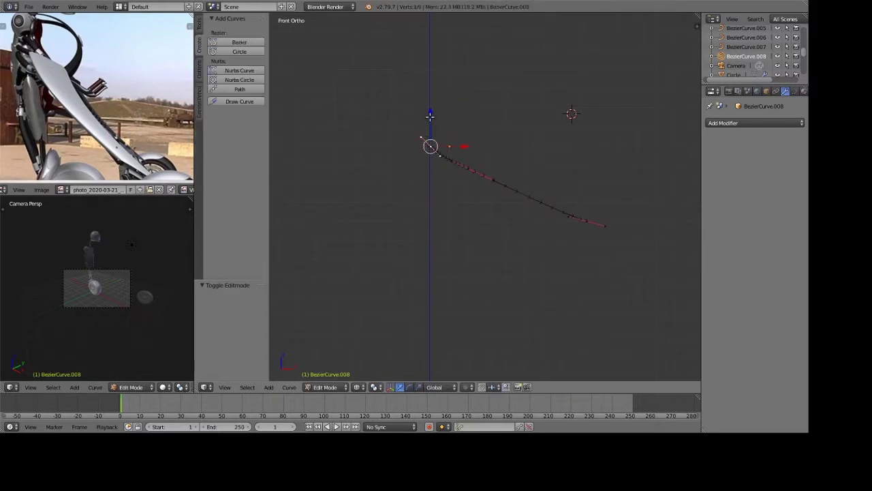
# Raise one point along Z and nudge the point near the curve's top right along X.
pyautogui.moveTo(430, 116); pyautogui.dragTo(431, 111)
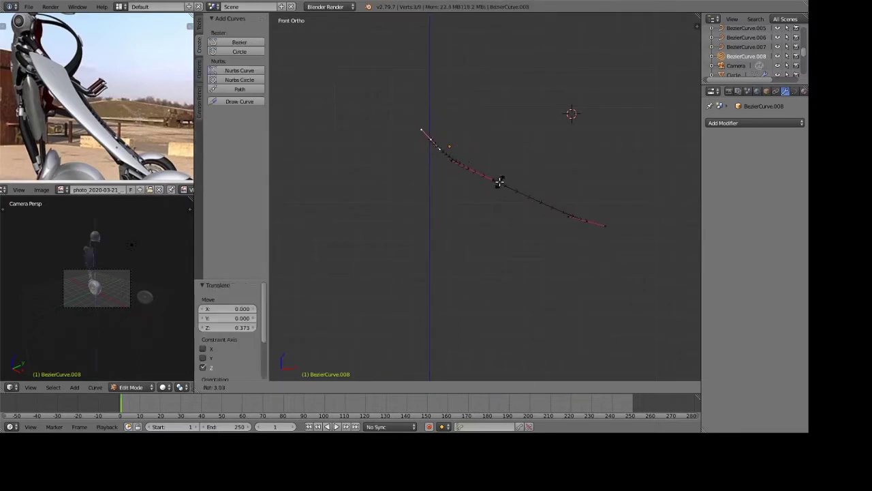
pyautogui.press('Tab')
pyautogui.scroll(2, 511, 212)
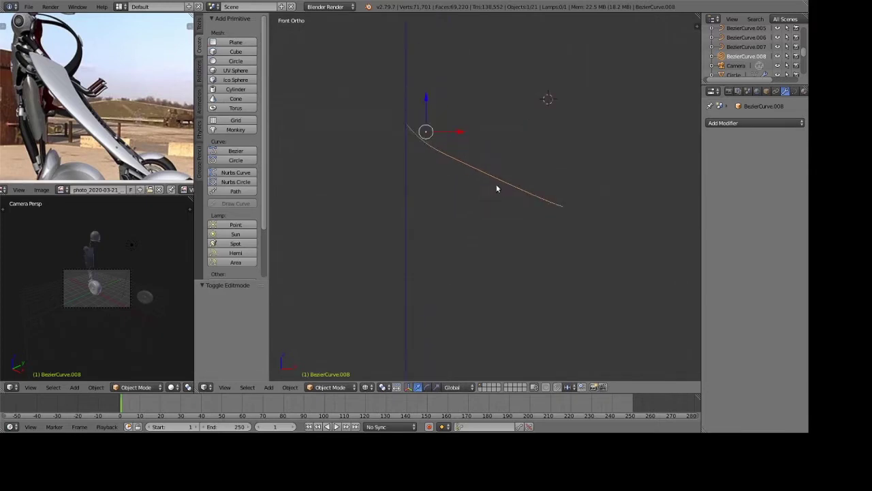
pyautogui.press('Tab')
pyautogui.rightClick(450, 152)
pyautogui.moveTo(452, 153); pyautogui.dragTo(458, 146)
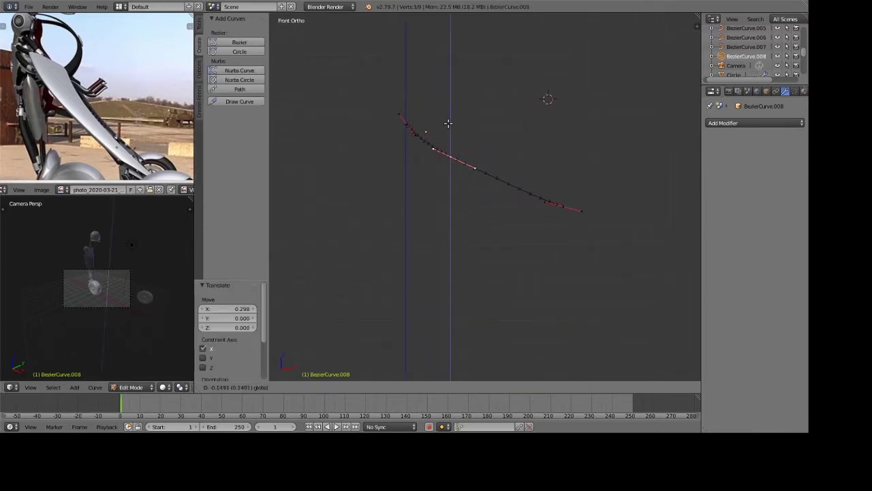
pyautogui.press('Tab')
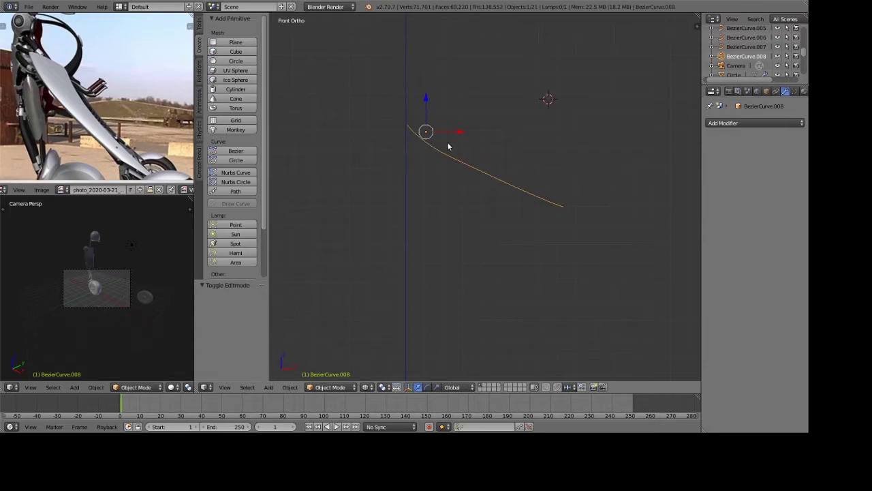
pyautogui.scroll(1, 507, 191)
pyautogui.press('Tab')
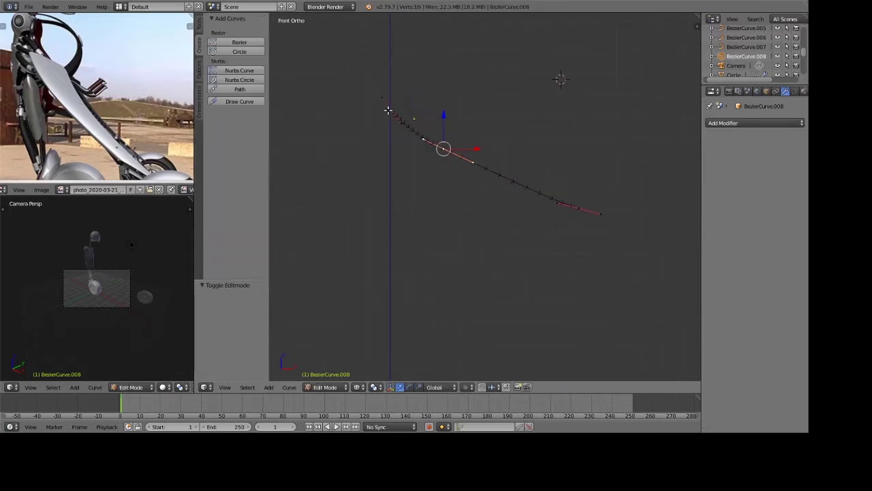
# Extrude a new point from the top-left endpoint, slide it left and raise it 0.58.
pyautogui.rightClick(391, 102)
pyautogui.press('e')
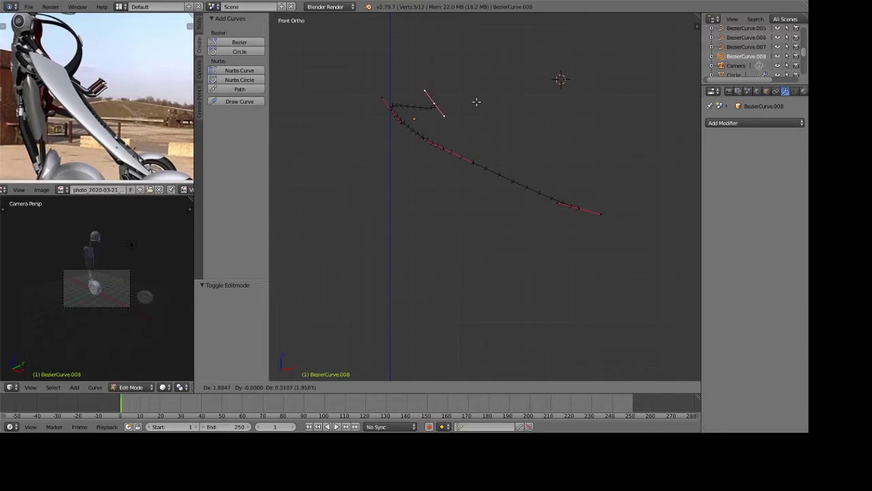
pyautogui.click(476, 102)
pyautogui.moveTo(473, 116); pyautogui.dragTo(451, 110)
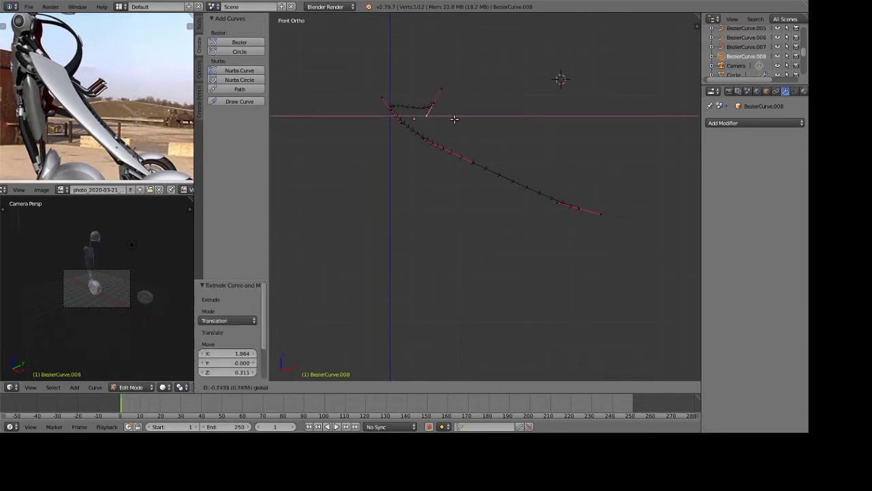
pyautogui.click(450, 110)
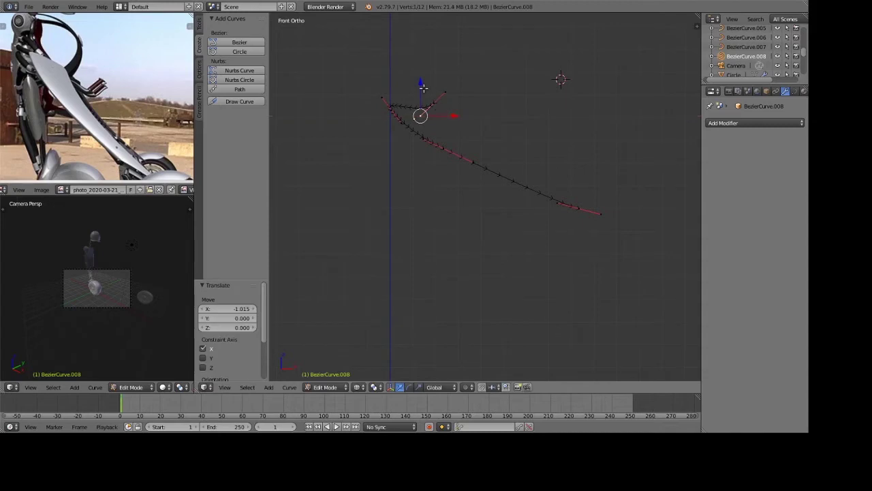
pyautogui.press('g')
pyautogui.press('z')
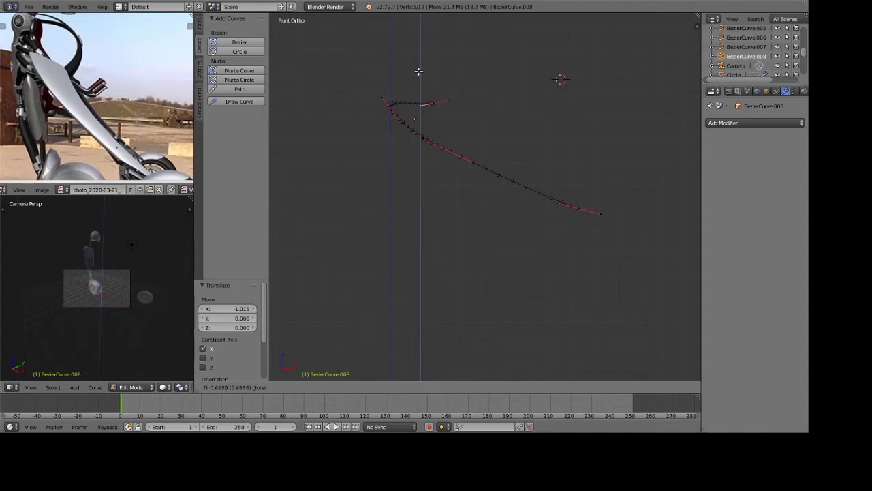
pyautogui.click(420, 68)
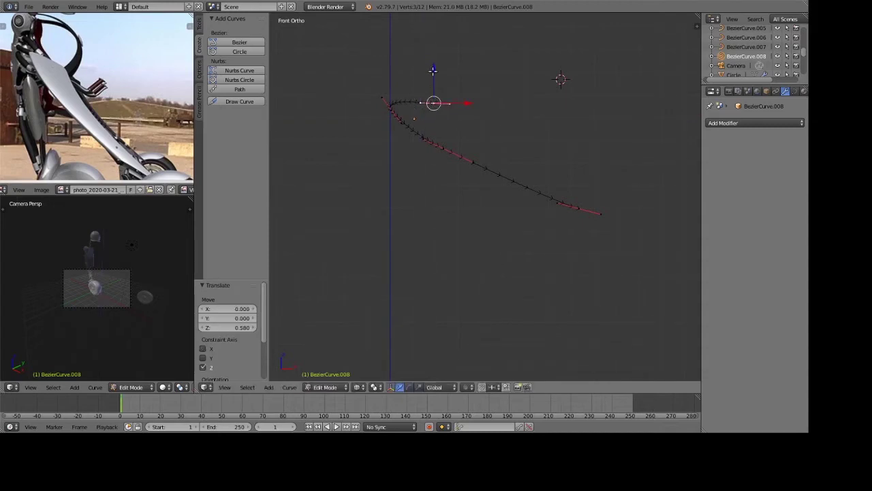
pyautogui.press('Tab')
pyautogui.moveTo(493, 111)
pyautogui.keyDown('shift'); pyautogui.mouseDown(button='middle')
pyautogui.moveTo(521, 136)
pyautogui.moveTo(459, 127)
pyautogui.mouseUp(button='middle'); pyautogui.keyUp('shift')
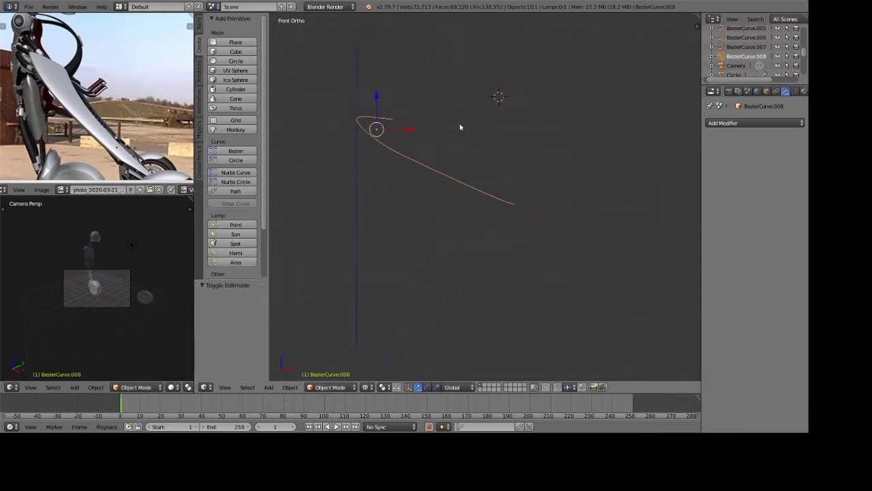
# Nudge a point slightly down and subdivide the segment between two selected points.
pyautogui.press('Tab')
pyautogui.rightClick(419, 164)
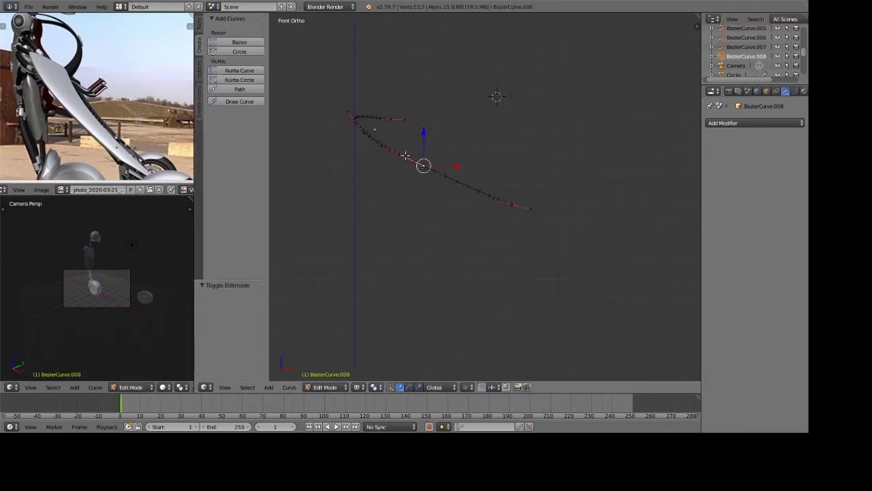
pyautogui.rightClick(405, 156)
pyautogui.click(398, 121)
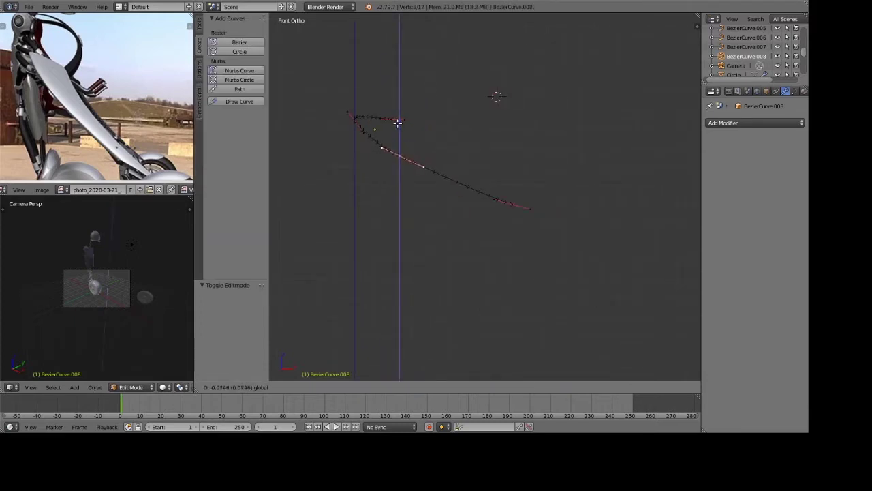
pyautogui.keyDown('shift'); pyautogui.rightClick(512, 205); pyautogui.keyUp('shift')
pyautogui.press('w')
pyautogui.click(488, 202)
# Lower the points near the curve's lower end along Z and preview the curve.
pyautogui.rightClick(458, 182)
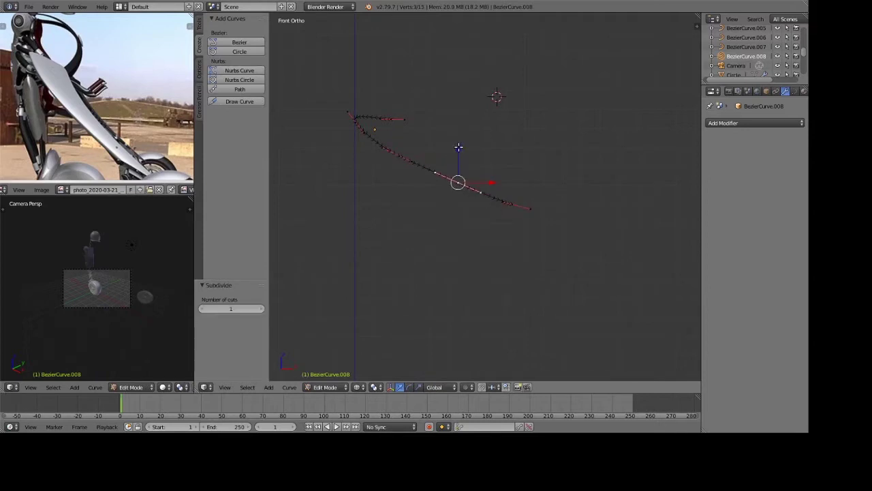
pyautogui.scroll(2, 466, 160)
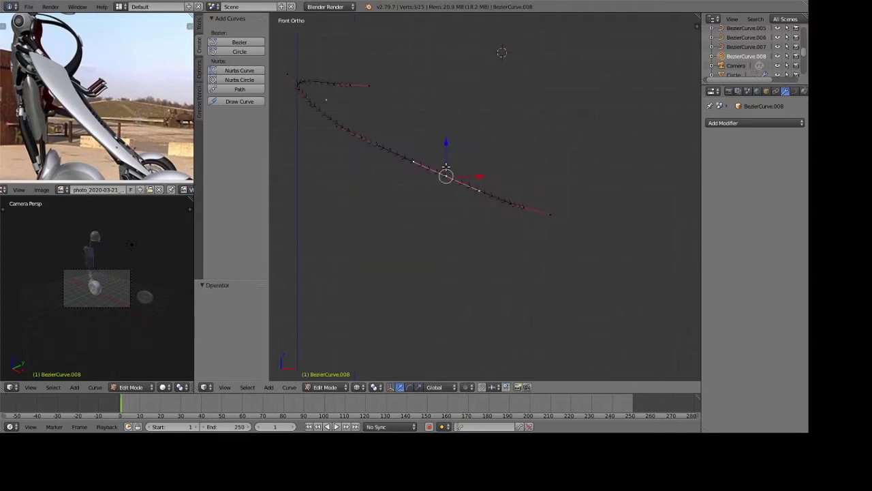
pyautogui.press('g')
pyautogui.press('z')
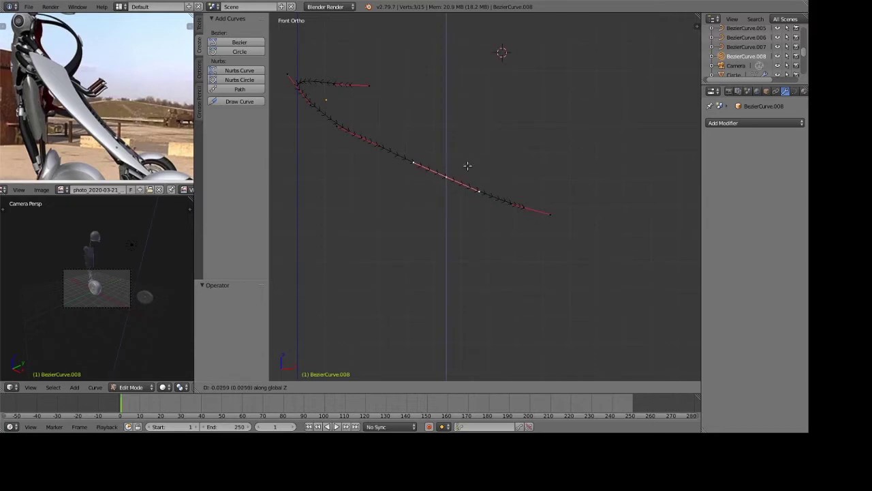
pyautogui.click(465, 186)
pyautogui.press('Tab')
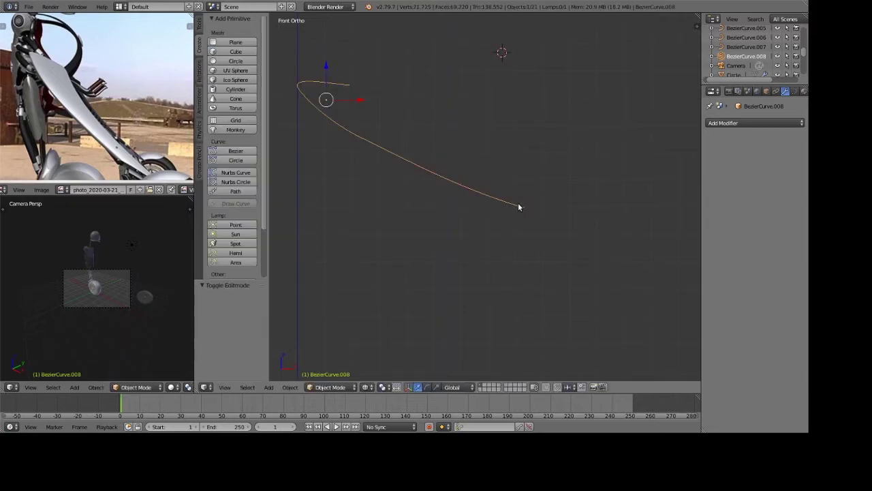
# Extrude a new point from the top hook's end down below the hook.
pyautogui.press('Tab')
pyautogui.rightClick(518, 202)
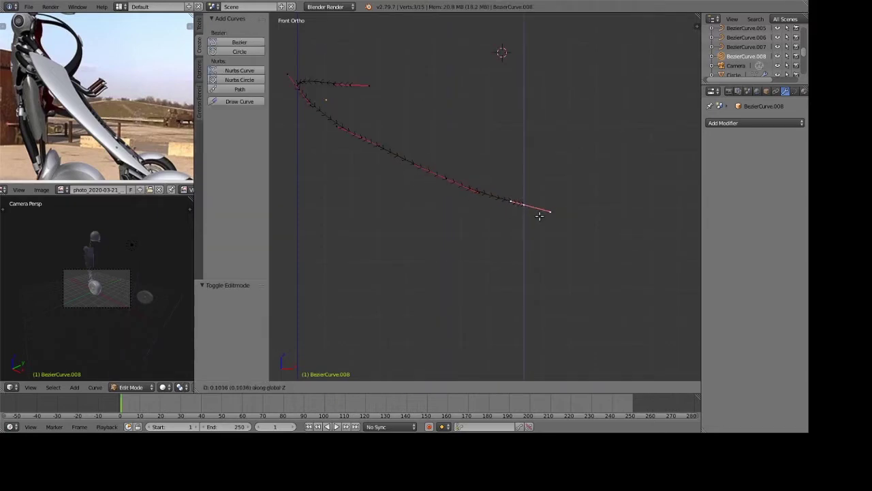
pyautogui.rightClick(539, 211)
pyautogui.press('Tab')
pyautogui.press('Tab')
pyautogui.rightClick(349, 85)
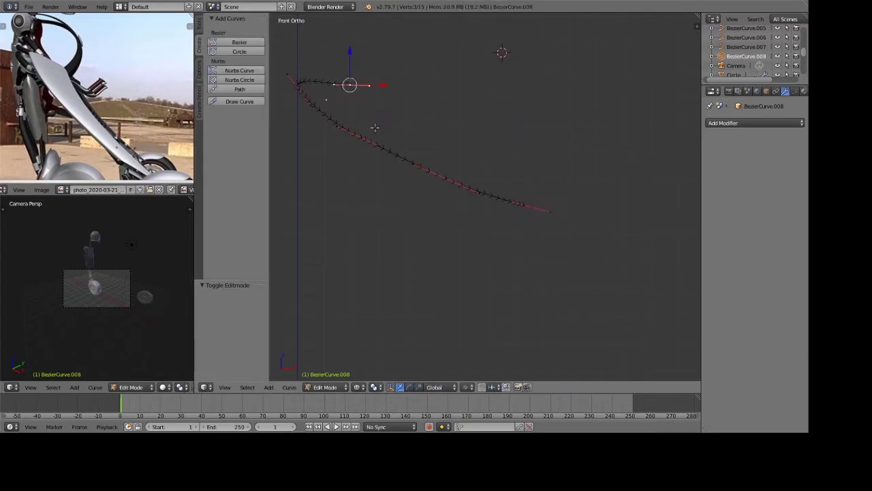
pyautogui.press('e')
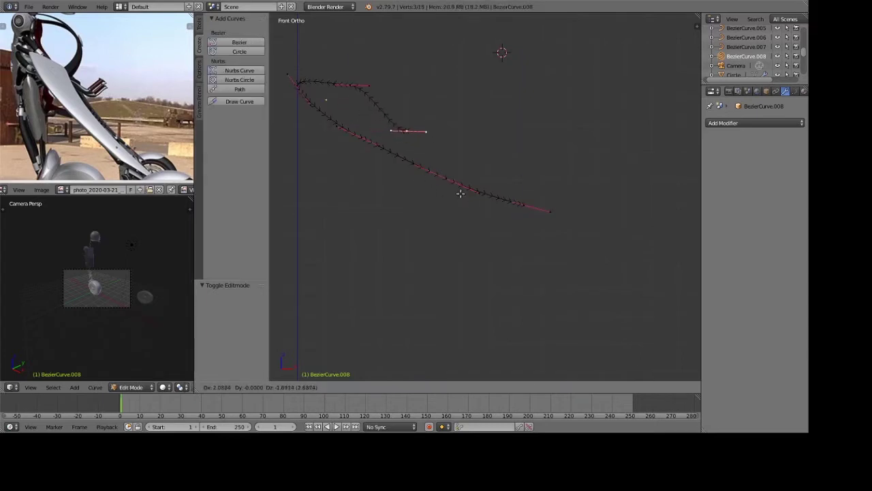
pyautogui.click(453, 188)
# Shrink and rotate the hook point's handles and nudge it slightly along X.
pyautogui.rightClick(347, 85)
pyautogui.press('s')
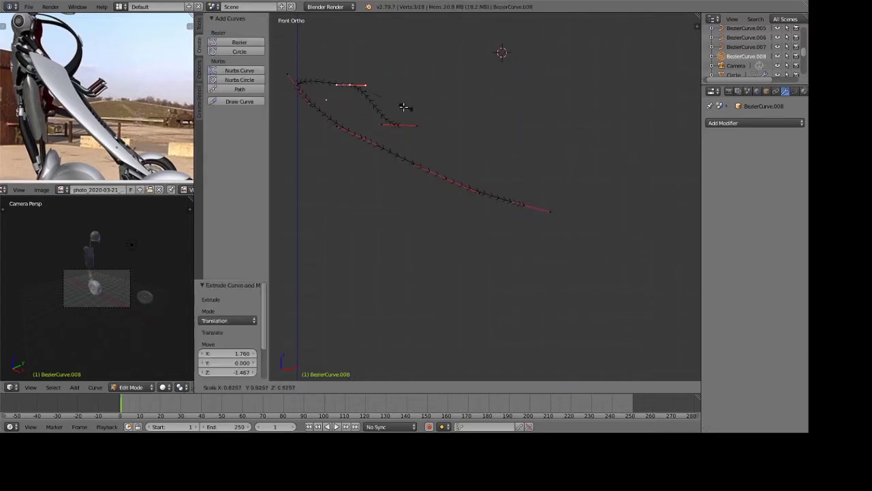
pyautogui.click(404, 110)
pyautogui.press('r')
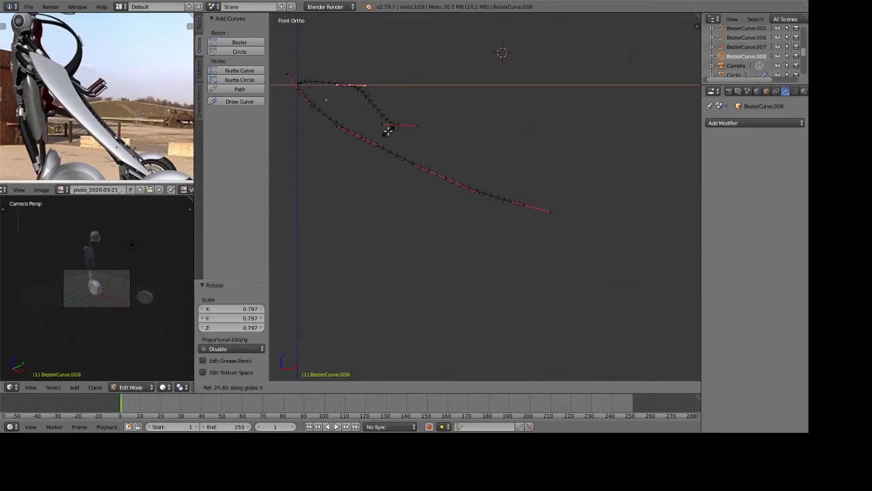
pyautogui.click(387, 130)
pyautogui.press('r')
pyautogui.click(394, 150)
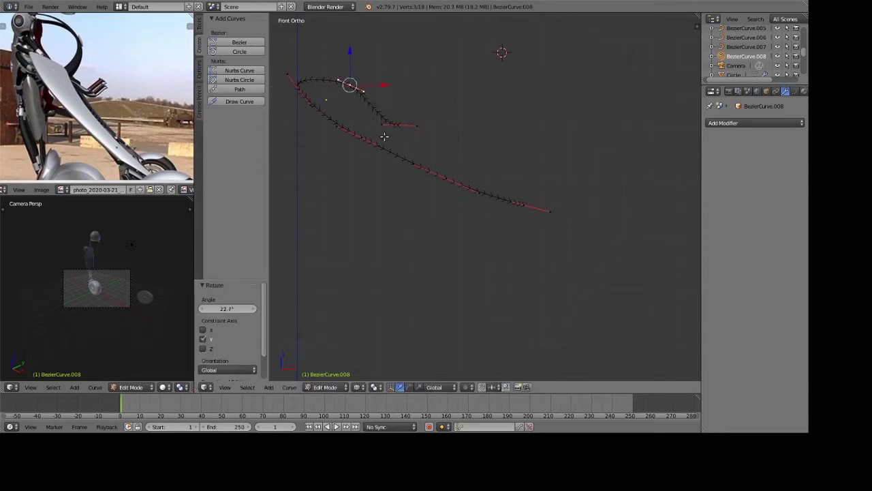
pyautogui.moveTo(383, 81); pyautogui.dragTo(386, 82)
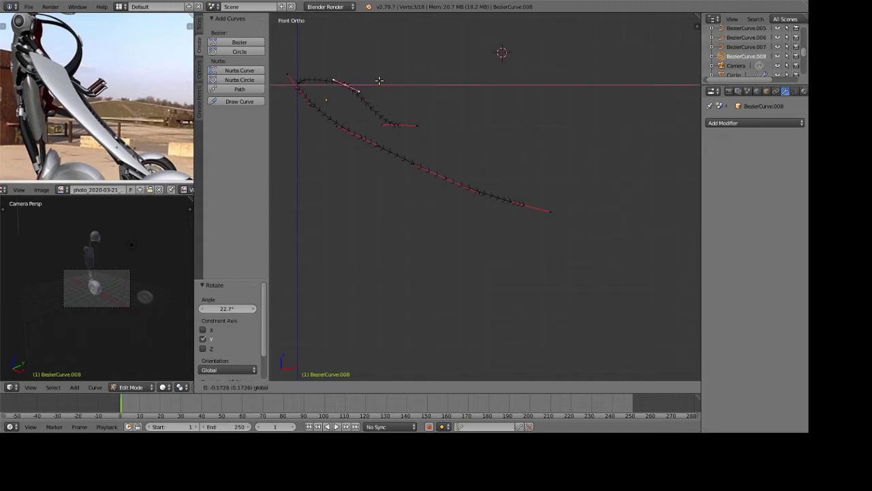
pyautogui.press('Tab')
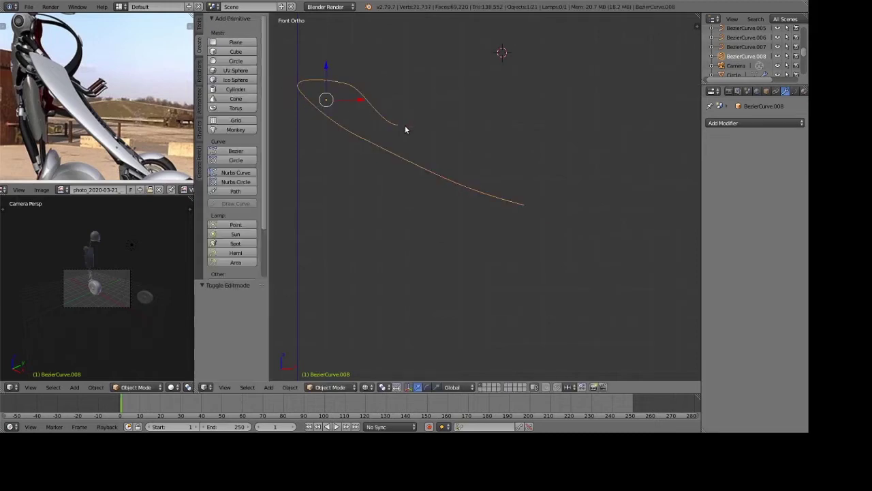
pyautogui.press('Tab')
# Rotate the new end point's handles about Y and move it down to the lower tip.
pyautogui.rightClick(397, 124)
pyautogui.press('r')
pyautogui.press('y')
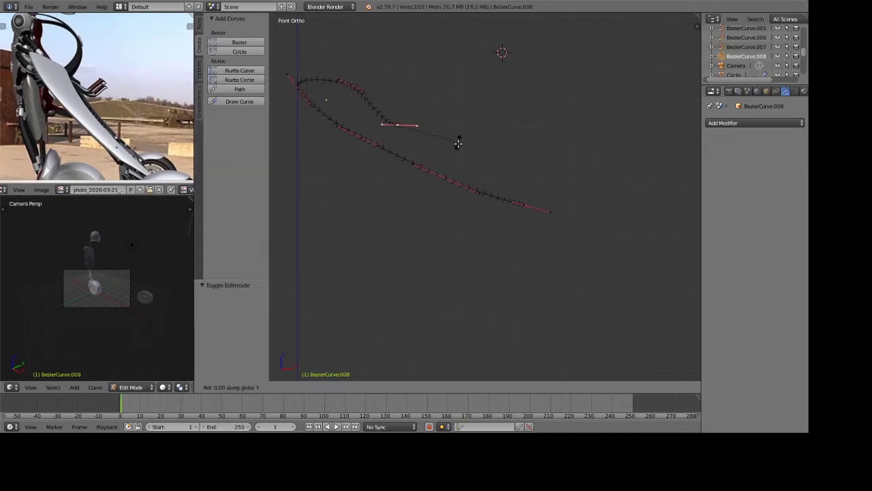
pyautogui.click(443, 165)
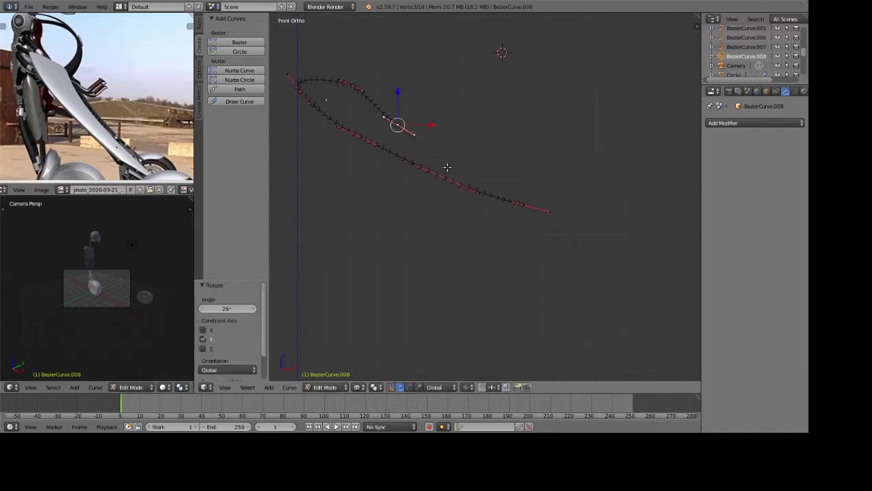
pyautogui.press('g')
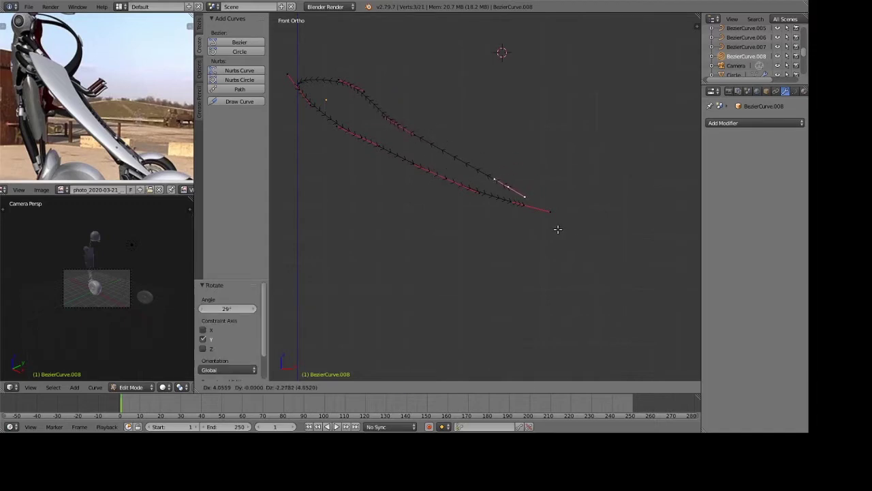
pyautogui.click(585, 235)
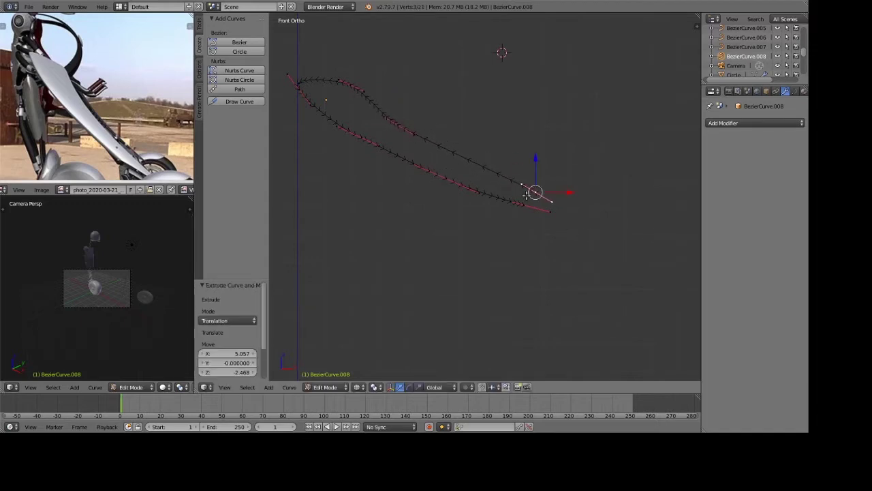
# Subdivide between the end point and its neighbour, then select the new midpoint.
pyautogui.keyDown('shift'); pyautogui.rightClick(394, 127); pyautogui.keyUp('shift')
pyautogui.press('w')
pyautogui.click(441, 171)
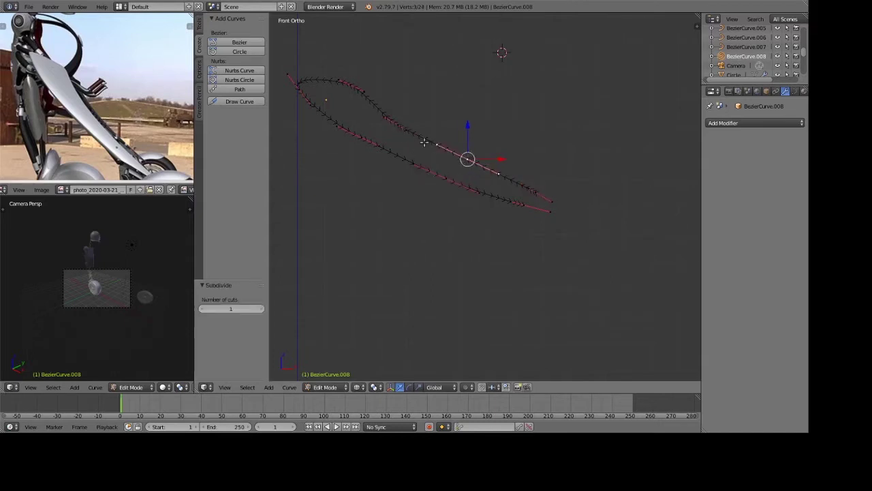
pyautogui.rightClick(405, 129)
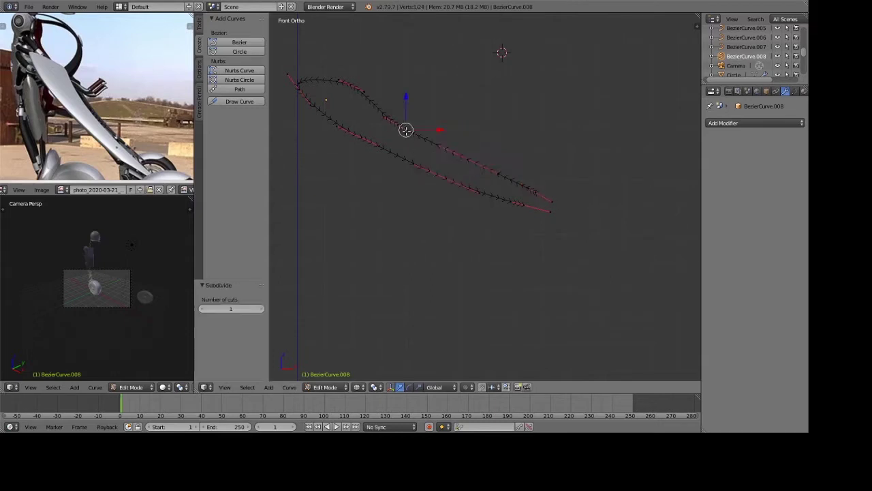
# Lower the midpoint along Z, scale its handles to 0.919 and adjust it vertically.
pyautogui.press('g')
pyautogui.press('z')
pyautogui.click(445, 156)
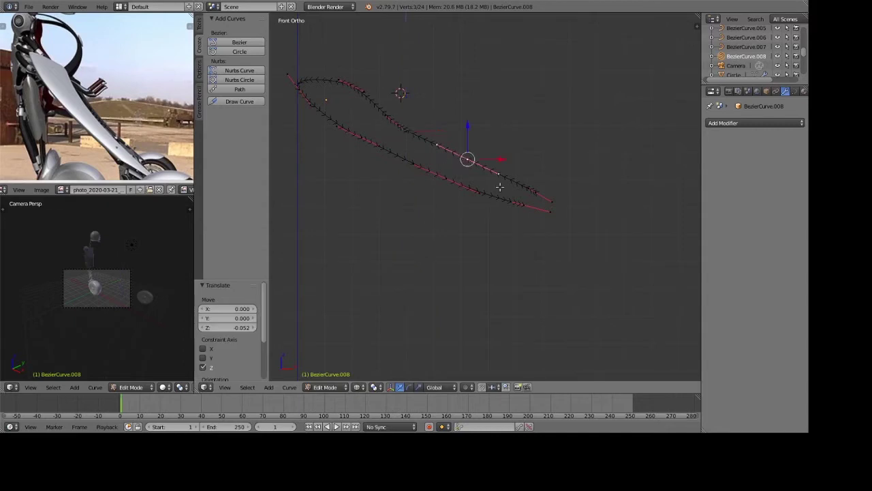
pyautogui.press('s')
pyautogui.click(553, 203)
pyautogui.press('g')
pyautogui.press('z')
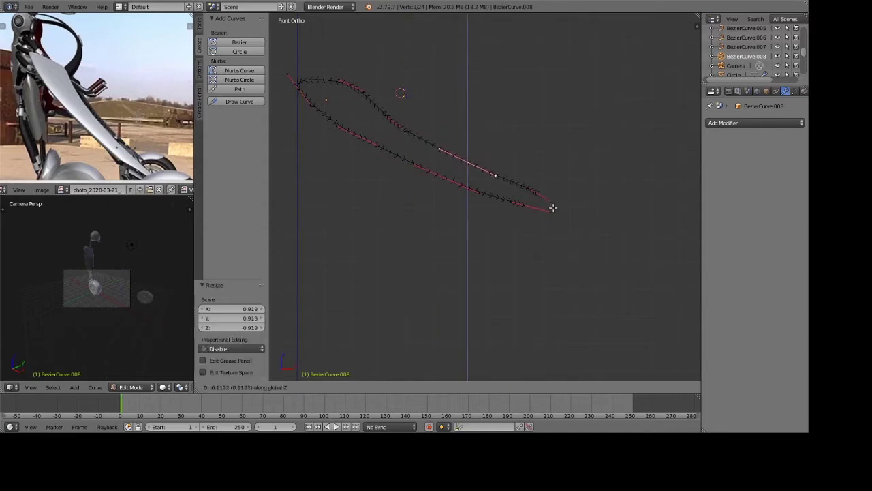
pyautogui.click(552, 207)
# Circle-select the middle points of the upper strand and raise them along Z.
pyautogui.press('a')
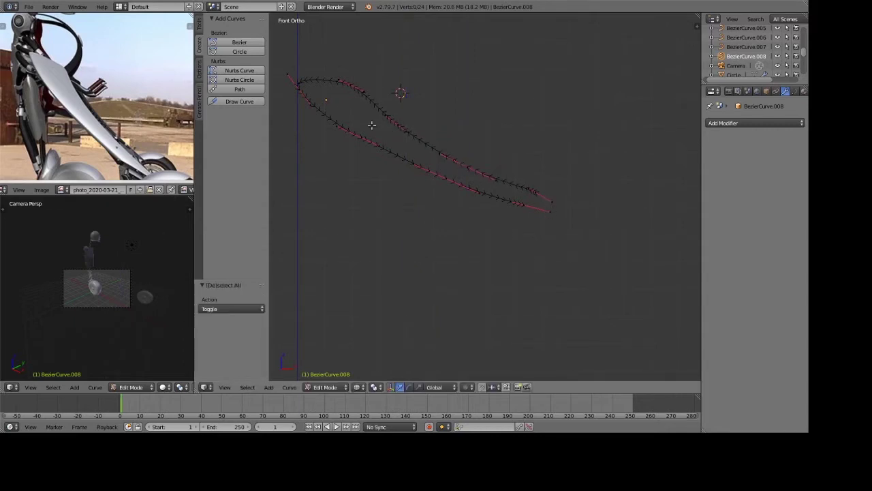
pyautogui.press('c')
pyautogui.moveTo(434, 123); pyautogui.dragTo(500, 149)
pyautogui.press('Escape')
pyautogui.press('g')
pyautogui.press('z')
pyautogui.click(543, 141)
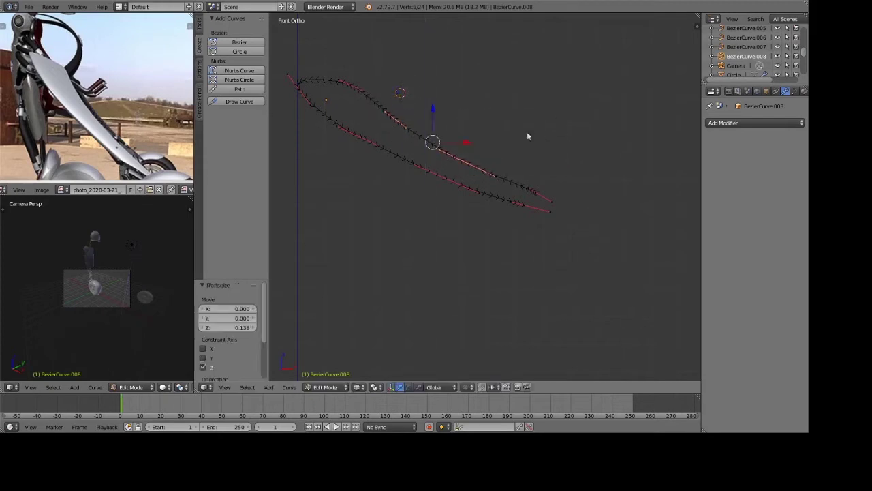
# Shift the hook's top point along X and Z, then view the curve in Object Mode.
pyautogui.press('a')
pyautogui.press('c')
pyautogui.click(364, 83)
pyautogui.press('Escape')
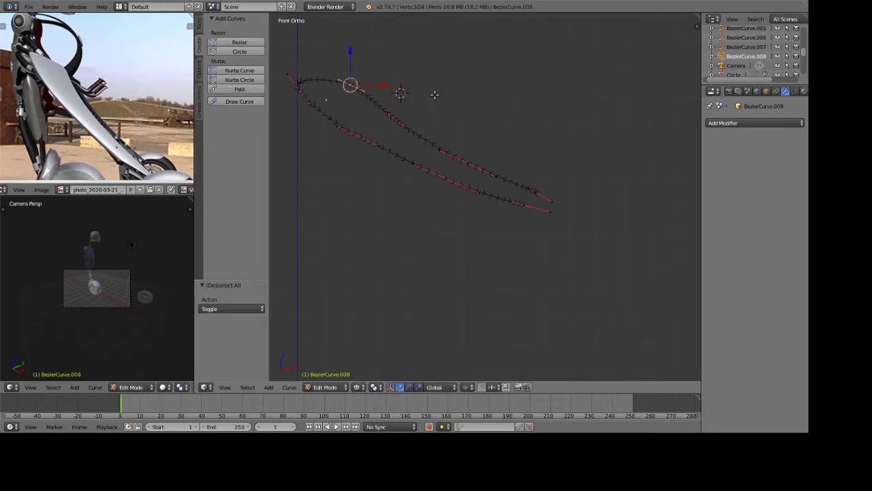
pyautogui.press('g')
pyautogui.press('x')
pyautogui.click(430, 94)
pyautogui.press('g')
pyautogui.press('z')
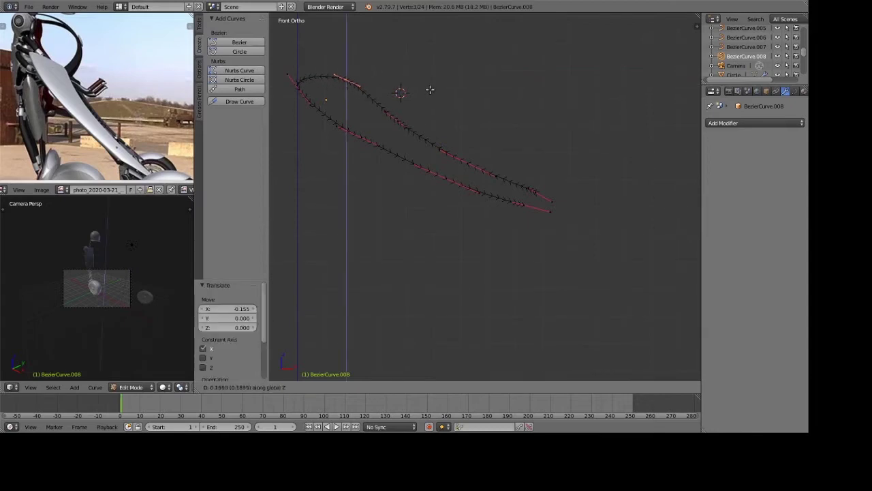
pyautogui.click(460, 120)
pyautogui.press('Tab')
pyautogui.scroll(-2, 483, 147)
# In Edit Mode, select the upper strand's end point and extend it further right.
pyautogui.scroll(3, 516, 178)
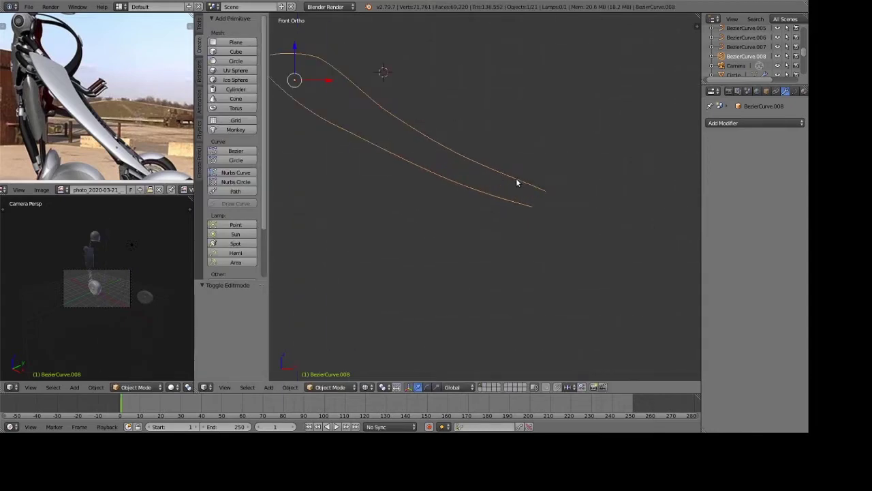
pyautogui.scroll(2, 446, 152)
pyautogui.scroll(2, 477, 174)
pyautogui.press('Tab')
pyautogui.press('a')
pyautogui.press('c')
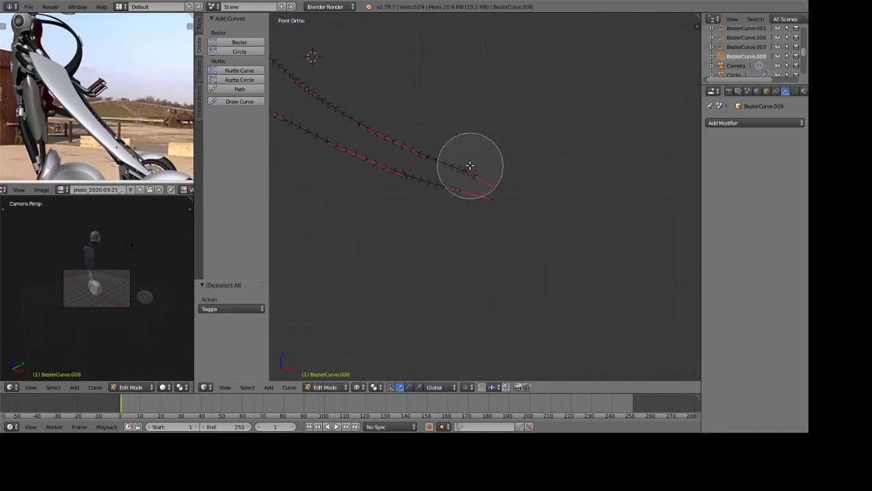
pyautogui.click(468, 166)
pyautogui.press('Escape')
pyautogui.press('c')
pyautogui.middleClick(488, 154)
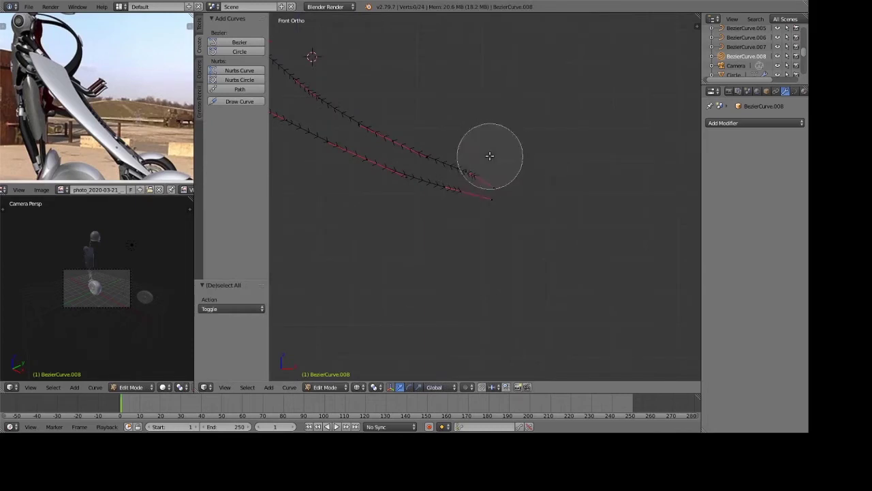
pyautogui.press('Escape')
pyautogui.press('g')
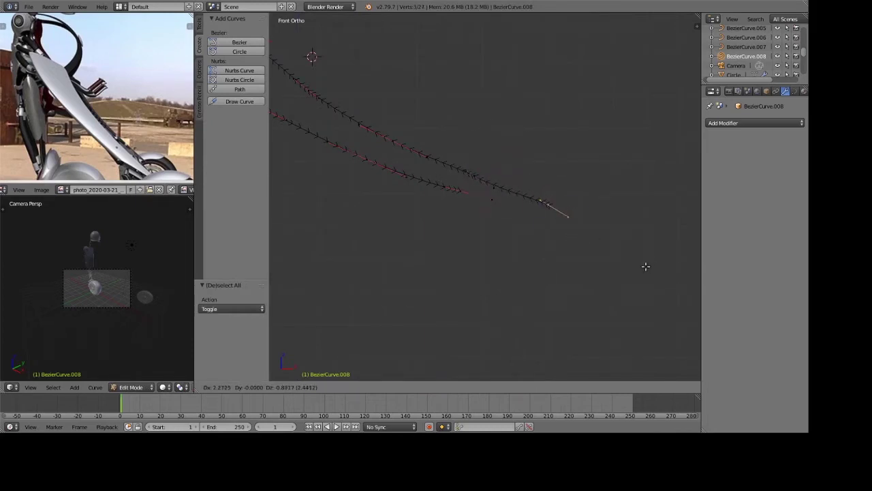
pyautogui.click(648, 270)
# Select two points near the blade tip and preview the curve shape.
pyautogui.press('a')
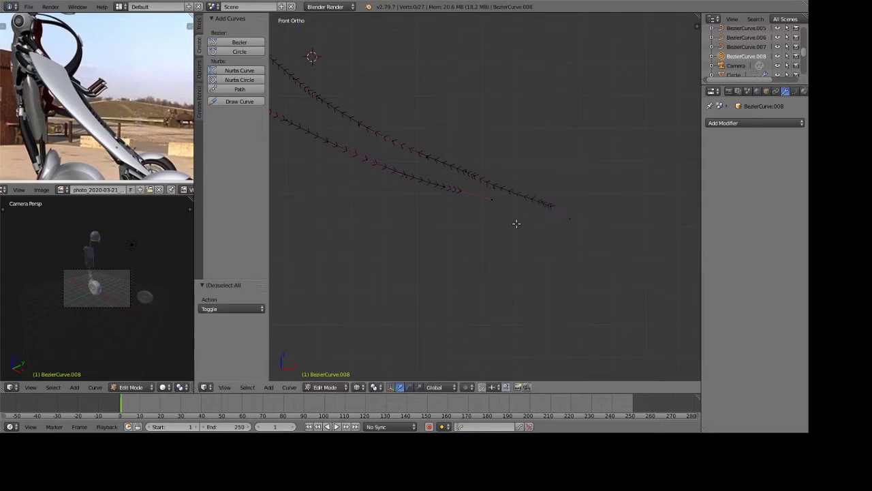
pyautogui.rightClick(460, 189)
pyautogui.keyDown('shift'); pyautogui.rightClick(540, 203); pyautogui.keyUp('shift')
pyautogui.press('Tab')
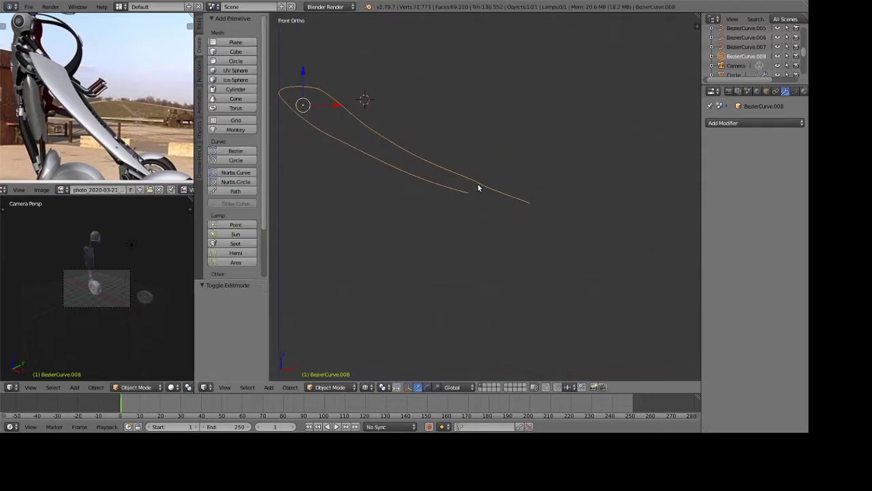
pyautogui.press('Tab')
pyautogui.scroll(4, 522, 189)
pyautogui.scroll(4, 522, 189)
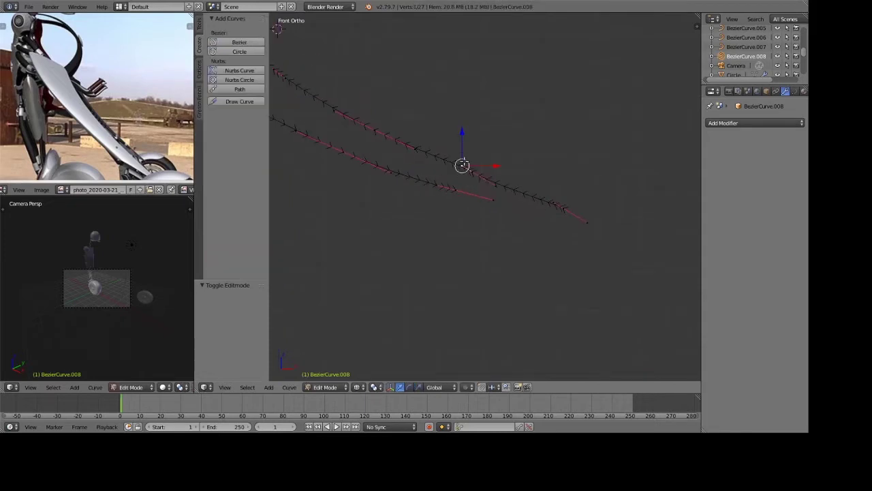
# Select the tip points plus a lower-strand point and move them along Z.
pyautogui.moveTo(461, 131); pyautogui.dragTo(437, 200)
pyautogui.press('a')
pyautogui.press('c')
pyautogui.press('Escape')
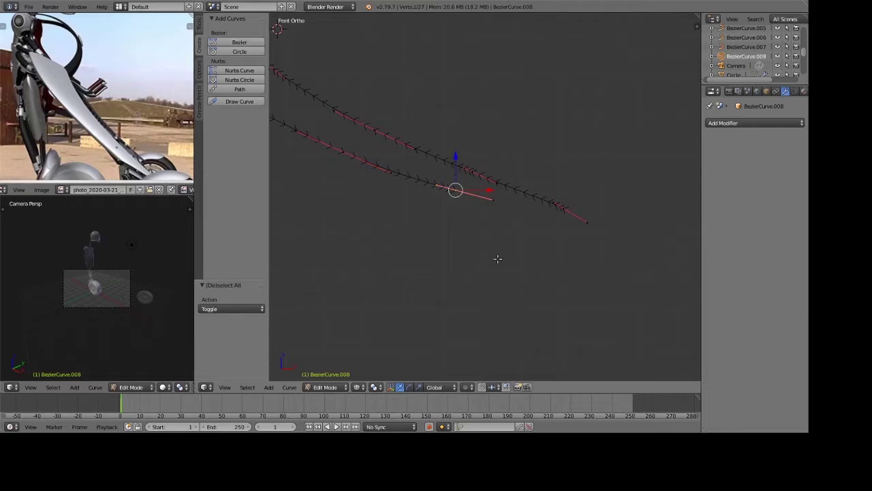
pyautogui.press('c')
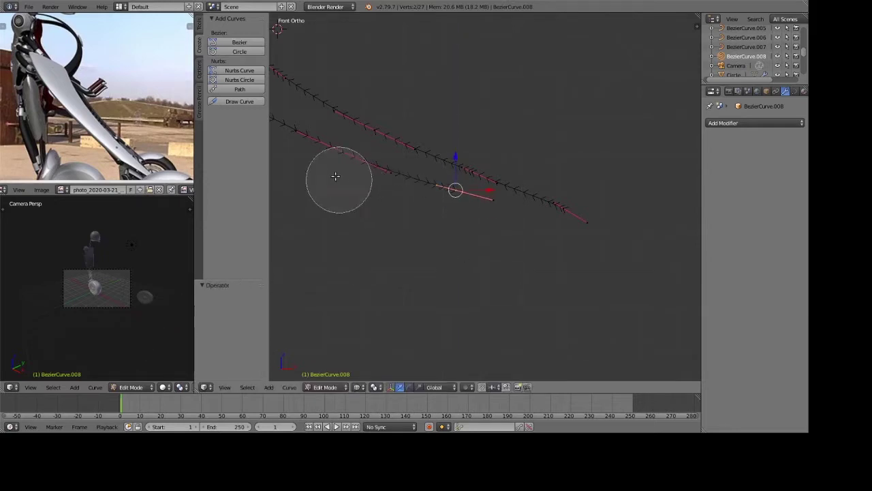
pyautogui.click(335, 177)
pyautogui.press('Escape')
pyautogui.press('g')
pyautogui.press('z')
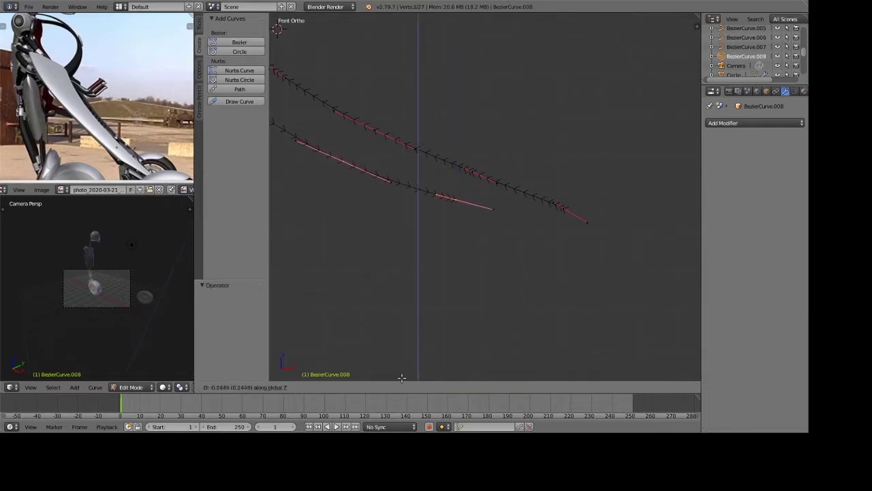
pyautogui.press('Return')
# Check the curve in rendered shading, then return to solid view.
pyautogui.press('Tab')
pyautogui.scroll(-5, 493, 283)
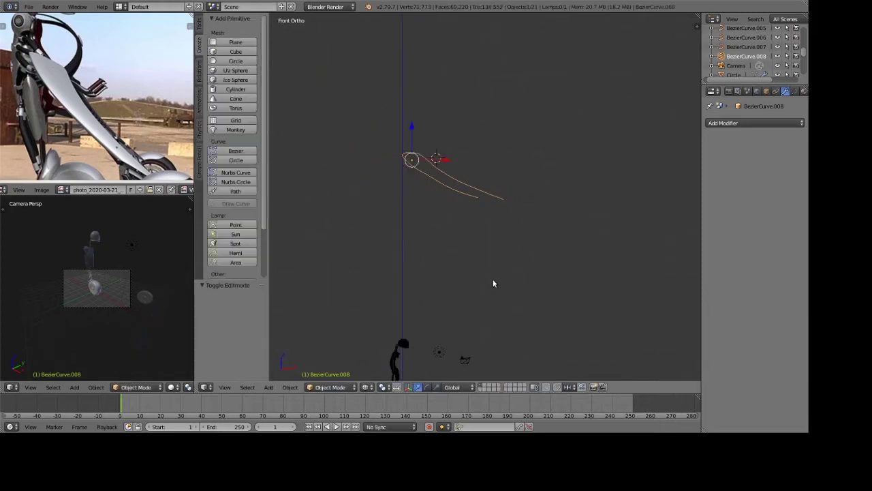
pyautogui.hotkey('shift', 'z')
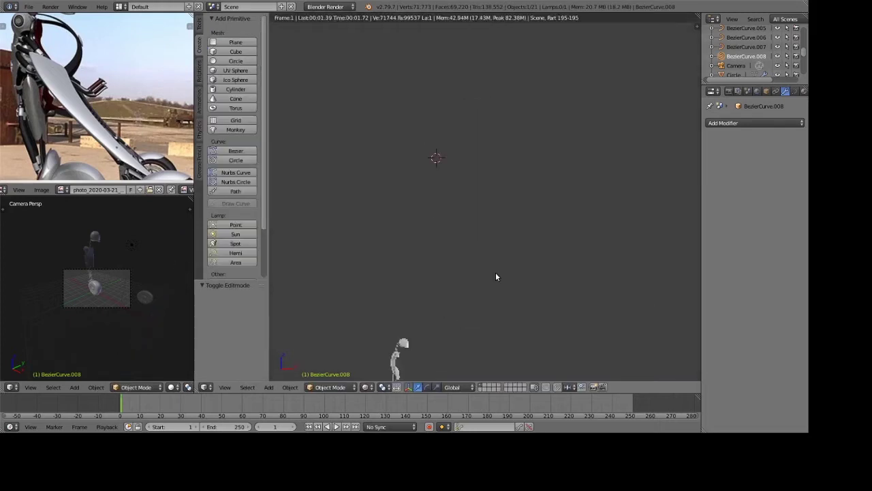
pyautogui.hotkey('shift', 'z')
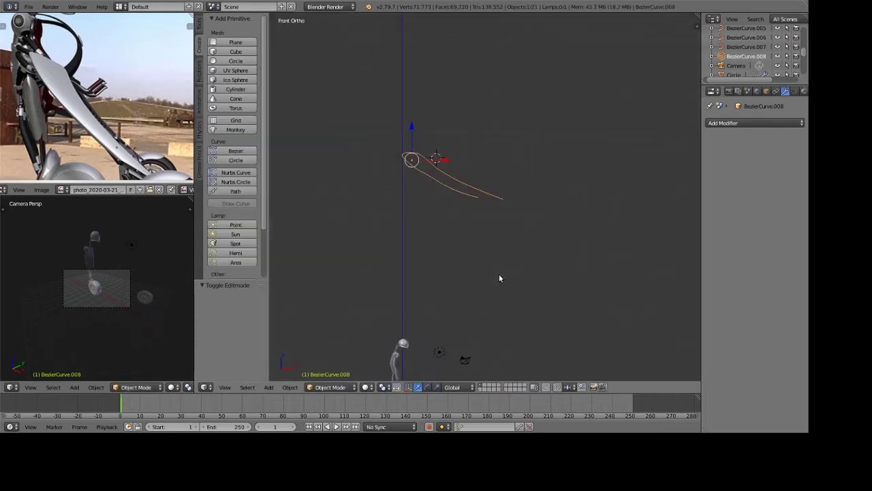
# Move a control point near the curve's end along Z and inspect the shape.
pyautogui.press('Tab')
pyautogui.scroll(2, 499, 278)
pyautogui.click(403, 164)
pyautogui.rightClick(405, 139)
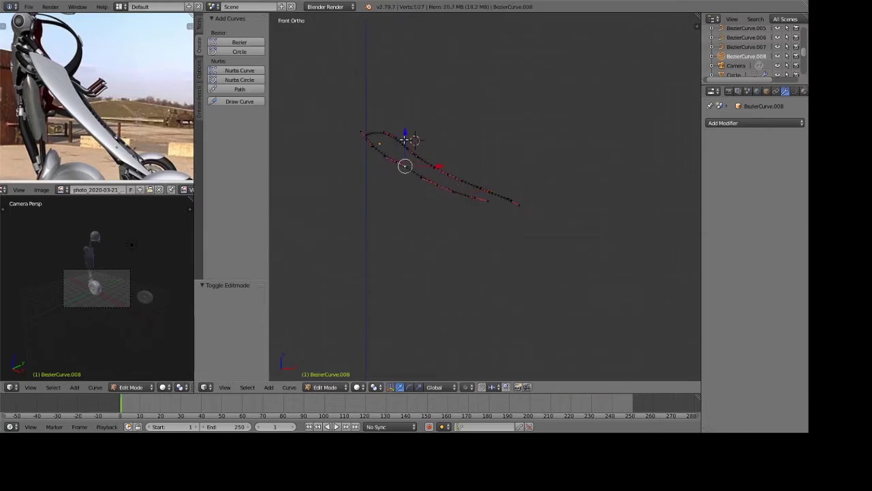
pyautogui.press('g')
pyautogui.press('z')
pyautogui.click(404, 139)
pyautogui.press('Tab')
pyautogui.scroll(2, 514, 218)
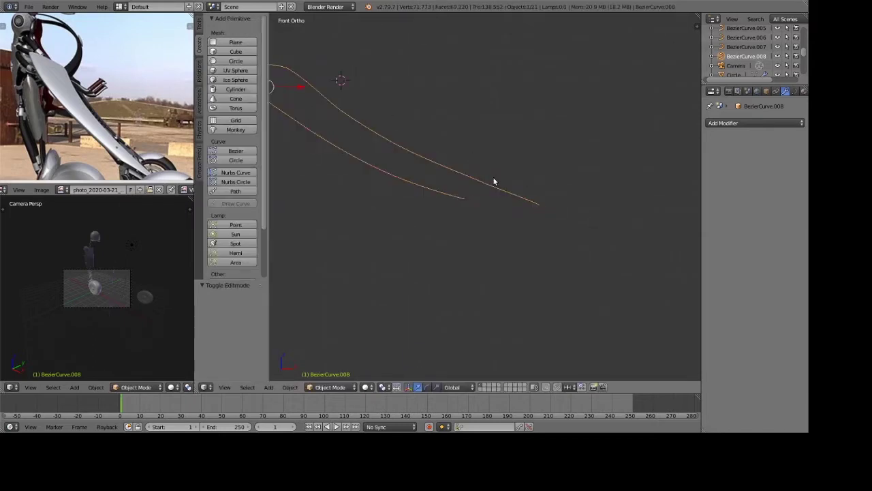
pyautogui.scroll(-1, 514, 217)
pyautogui.scroll(-2, 514, 217)
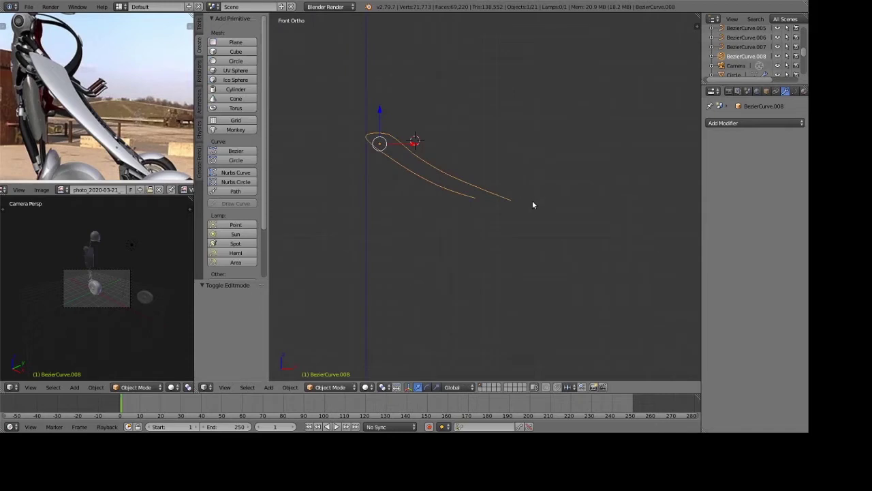
pyautogui.scroll(3, 530, 197)
# Join the two strand end points with F into a closed blade outline.
pyautogui.press('Tab')
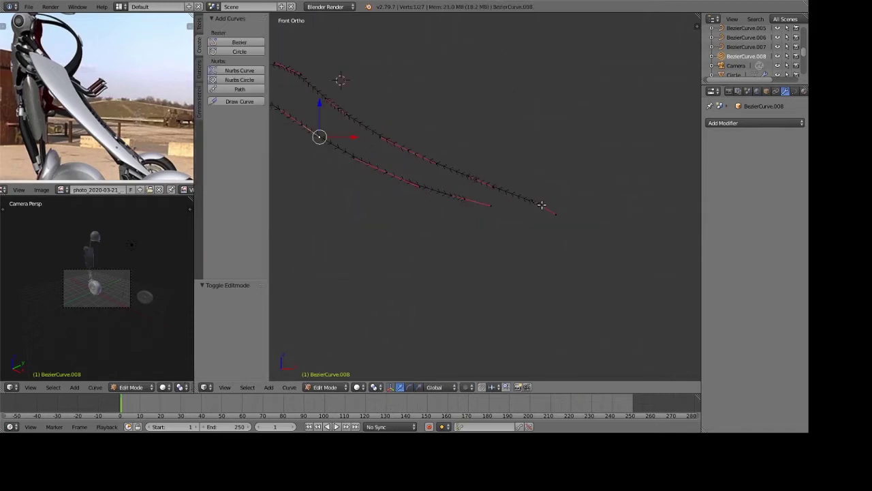
pyautogui.rightClick(532, 202)
pyautogui.keyDown('shift'); pyautogui.rightClick(461, 198); pyautogui.keyUp('shift')
pyautogui.press('f')
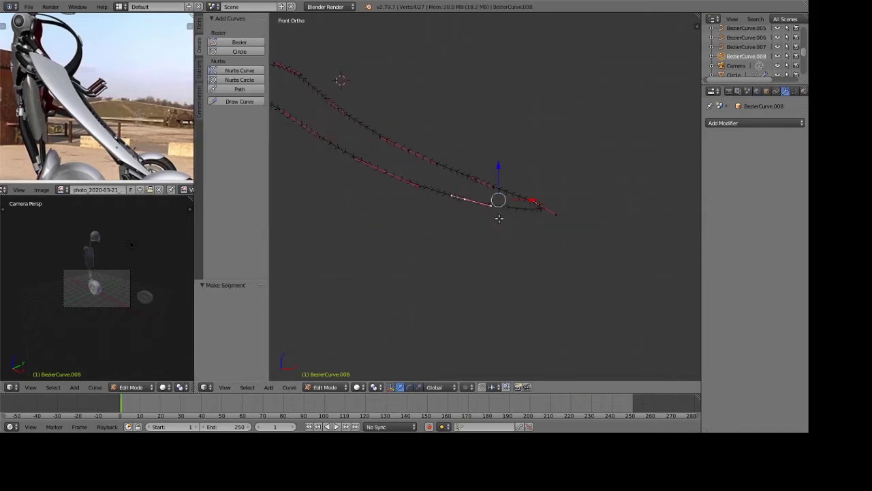
pyautogui.press('Tab')
pyautogui.scroll(-2, 520, 238)
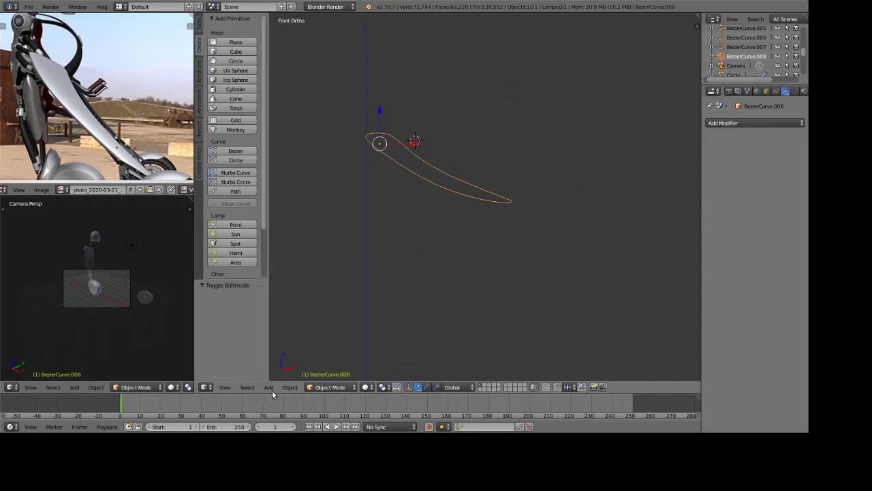
# Convert the blade curve to a mesh and orbit to inspect its outline.
pyautogui.click(291, 387)
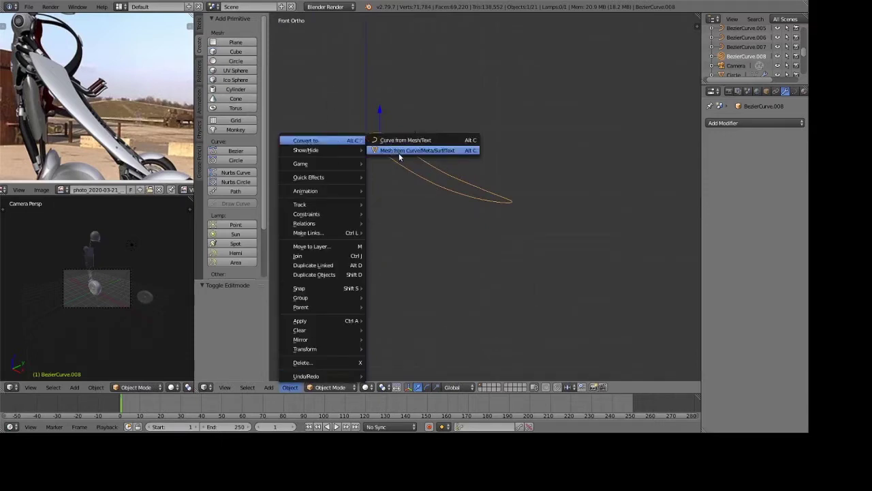
pyautogui.click(399, 153)
pyautogui.press('Tab')
pyautogui.scroll(4, 473, 180)
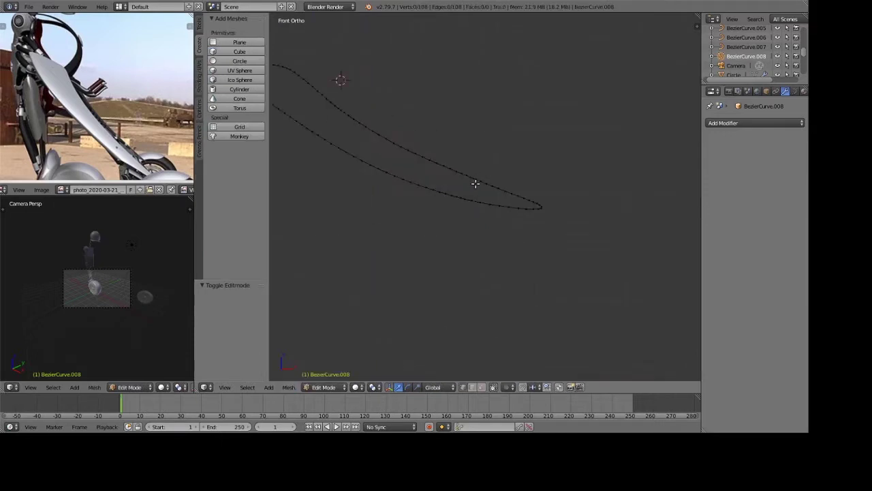
pyautogui.moveTo(464, 185)
pyautogui.mouseDown(button='middle')
pyautogui.moveTo(494, 180)
pyautogui.moveTo(602, 193)
pyautogui.mouseUp(button='middle')
pyautogui.press('Tab')
pyautogui.scroll(-3, 595, 211)
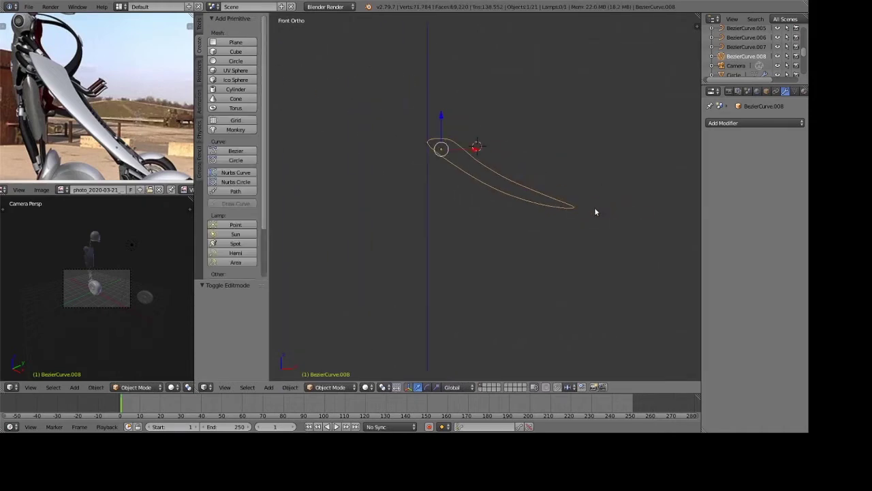
pyautogui.moveTo(558, 224)
pyautogui.mouseDown(button='middle')
pyautogui.moveTo(473, 250)
pyautogui.moveTo(477, 204)
pyautogui.moveTo(475, 218)
pyautogui.mouseUp(button='middle')
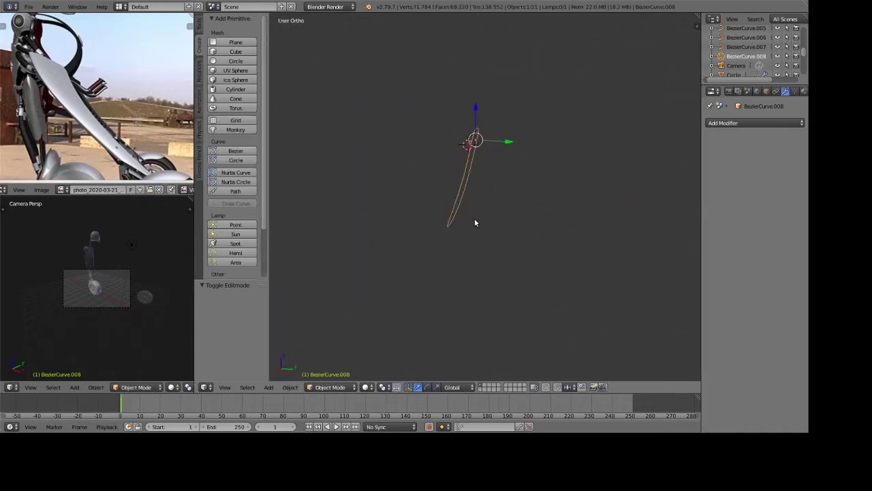
pyautogui.scroll(4, 474, 219)
pyautogui.press('Tab')
pyautogui.moveTo(503, 191)
pyautogui.mouseDown(button='middle')
pyautogui.moveTo(454, 162)
pyautogui.moveTo(411, 174)
pyautogui.mouseUp(button='middle')
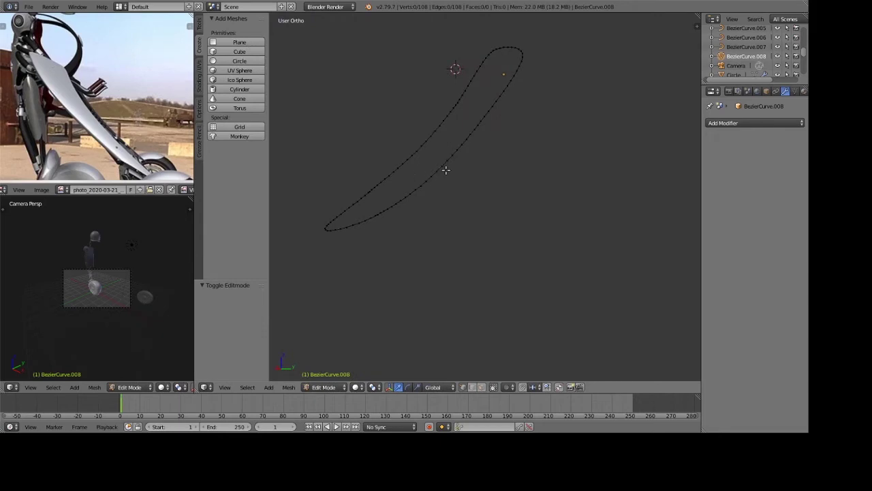
# Fill the whole outline with a single face; try subdividing, then undo it.
pyautogui.press('a')
pyautogui.press('f')
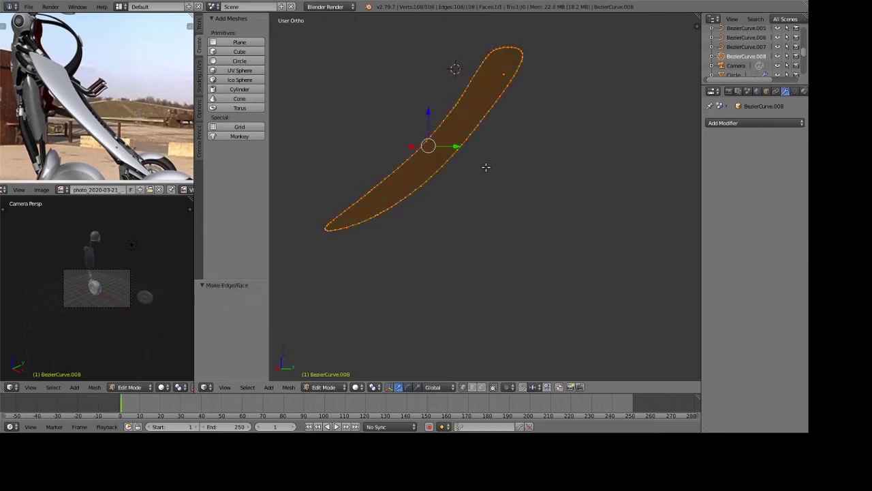
pyautogui.press('w')
pyautogui.click(486, 167)
pyautogui.press('w')
pyautogui.click(502, 180)
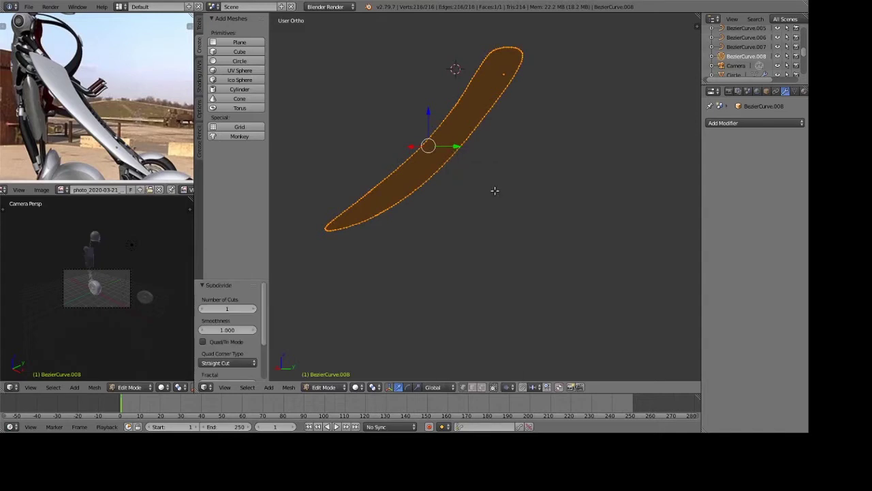
pyautogui.hotkey('ctrl', 'z')
pyautogui.moveTo(490, 174); pyautogui.dragTo(527, 172, button='middle')
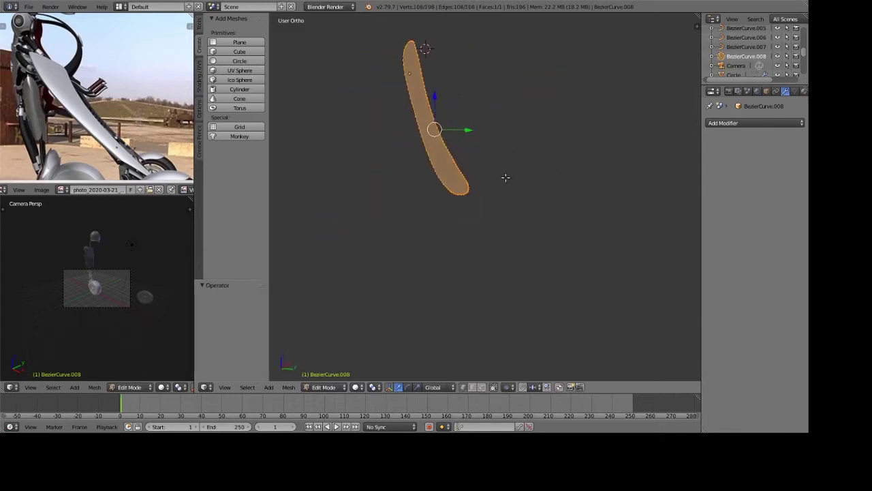
# Extrude the blade face along Y to give it thickness.
pyautogui.press('e')
pyautogui.press('y')
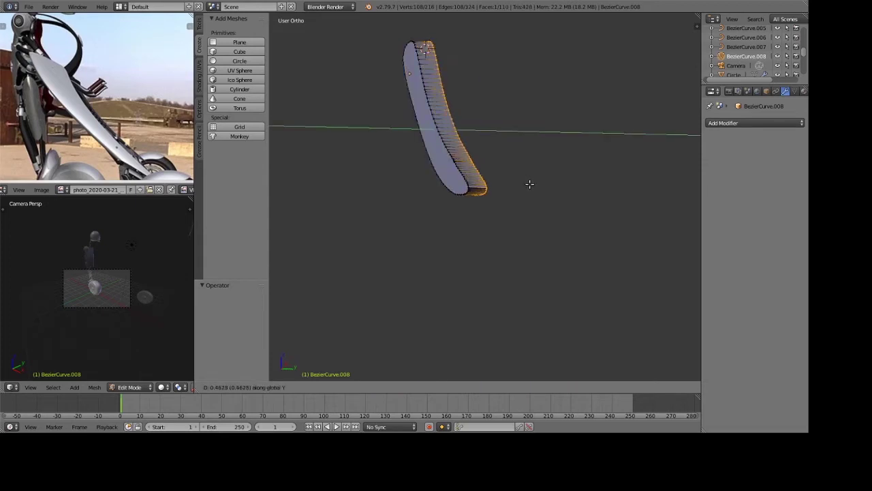
pyautogui.click(527, 183)
pyautogui.press('Tab')
pyautogui.moveTo(487, 188)
pyautogui.mouseDown(button='middle')
pyautogui.moveTo(500, 164)
pyautogui.moveTo(499, 203)
pyautogui.mouseUp(button='middle')
pyautogui.press('Tab')
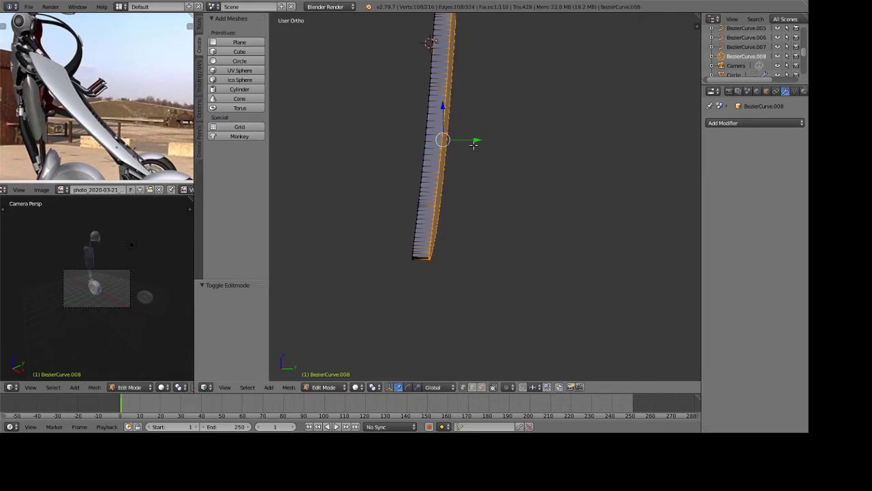
pyautogui.moveTo(479, 143); pyautogui.dragTo(479, 125, button='middle')
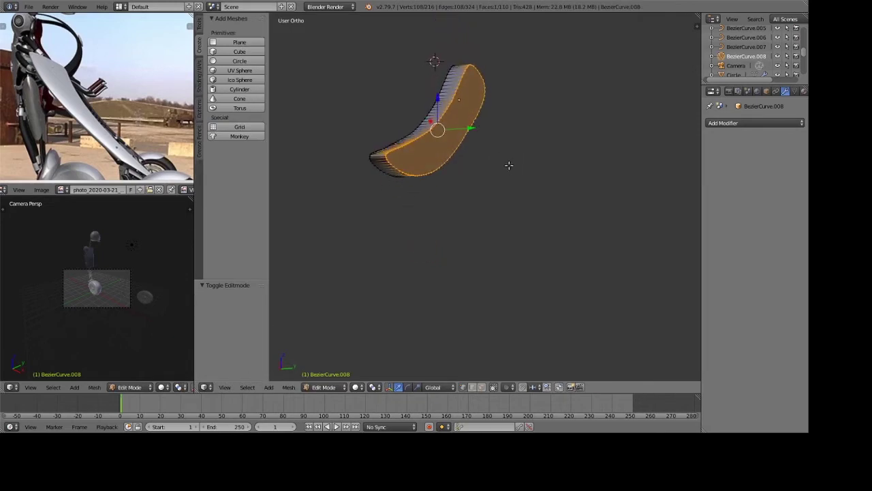
pyautogui.moveTo(509, 165); pyautogui.dragTo(527, 164, button='middle')
# Try rotating the blade about X, then undo the rotation.
pyautogui.press('r')
pyautogui.press('x')
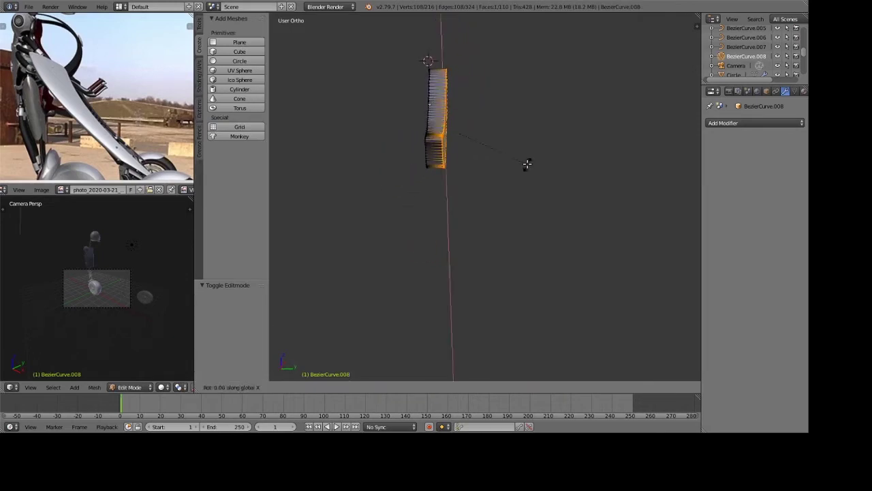
pyautogui.click(520, 171)
pyautogui.hotkey('ctrl', 'z')
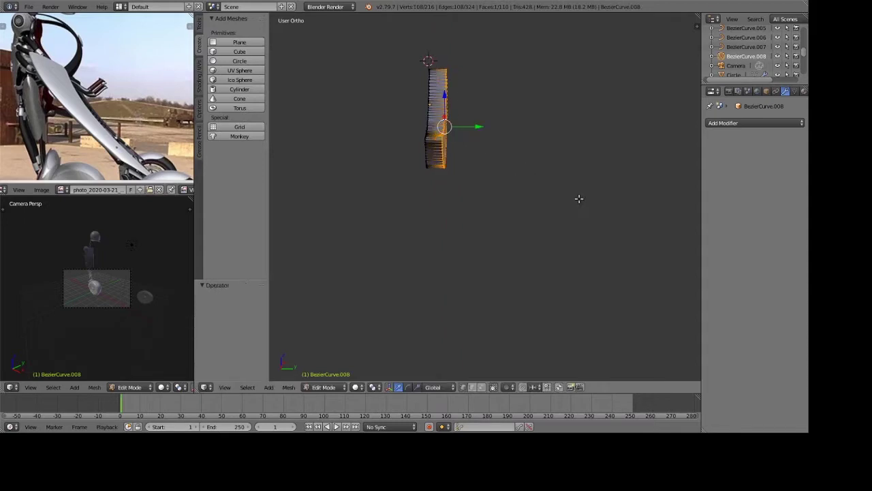
# Rotate the blade about local Z, tilt it about 11 degrees, and nudge it along Y and Z.
pyautogui.press('r')
pyautogui.press('x')
pyautogui.press('x')
pyautogui.press('z')
pyautogui.press('z')
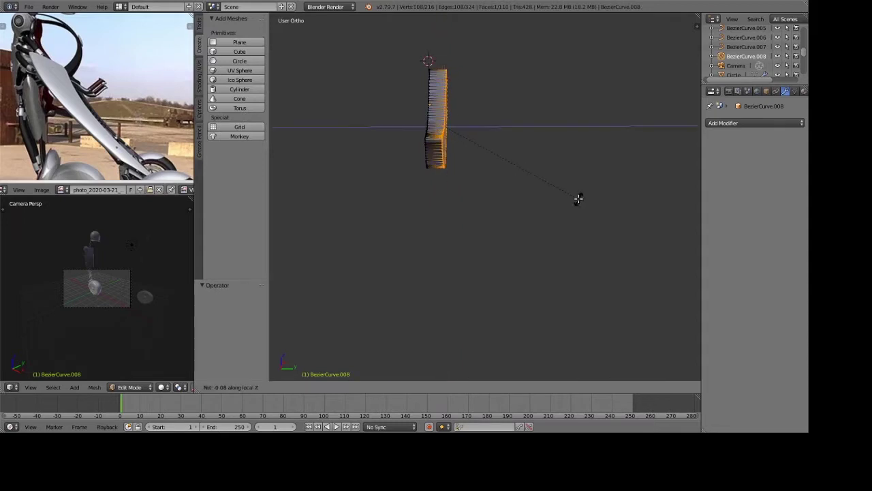
pyautogui.click(578, 198)
pyautogui.press('KP_3')
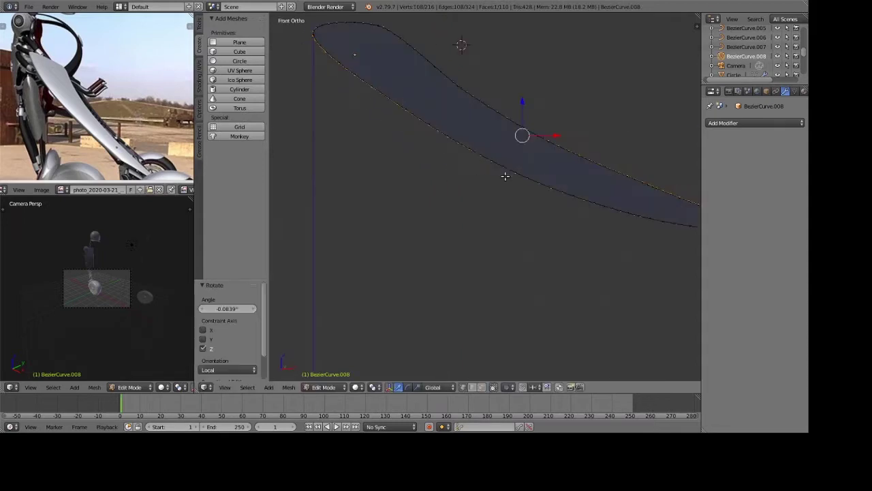
pyautogui.moveTo(551, 237); pyautogui.dragTo(555, 212, button='middle')
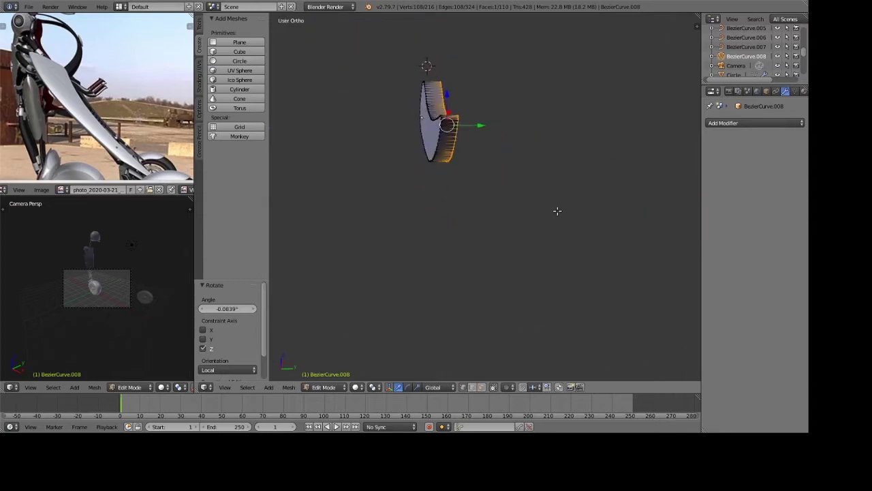
pyautogui.press('r')
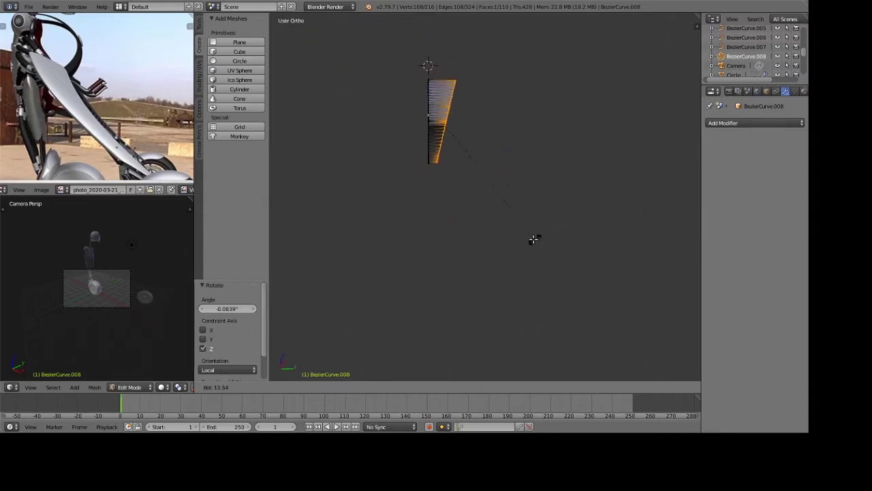
pyautogui.click(532, 232)
pyautogui.moveTo(480, 125); pyautogui.dragTo(476, 129)
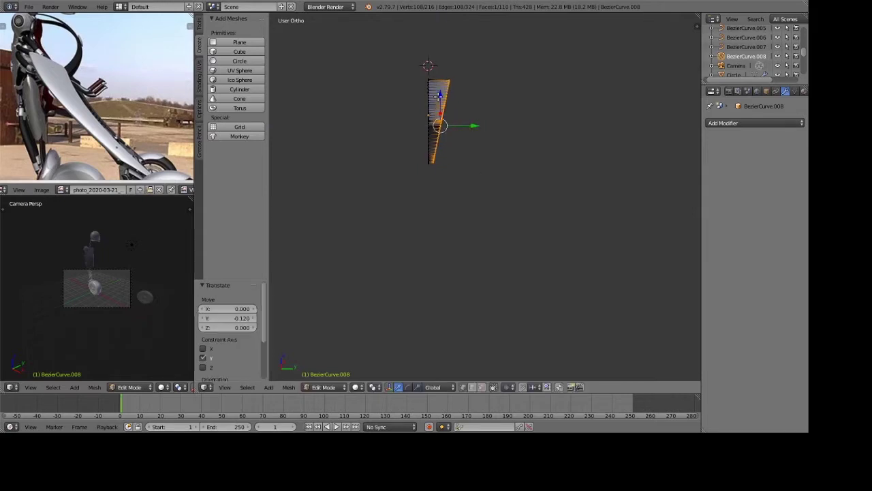
pyautogui.moveTo(439, 94); pyautogui.dragTo(462, 112)
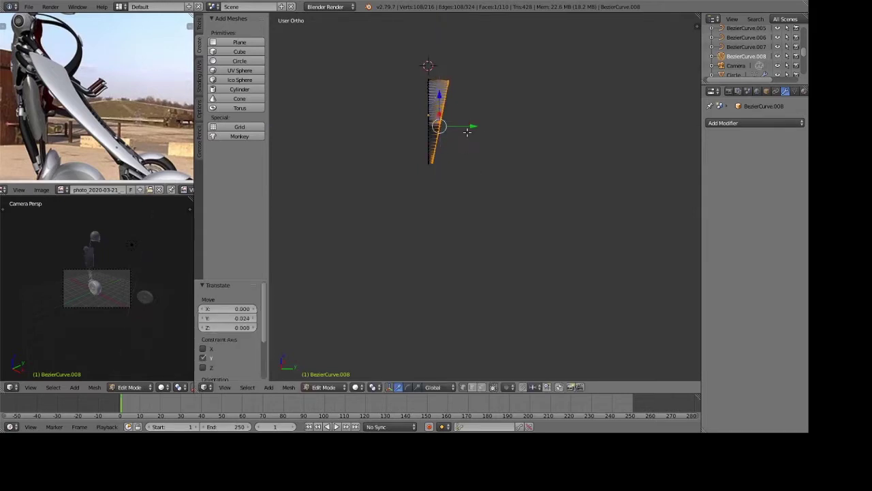
# Move the blade points along Y, tilt them, and shift them vertically.
pyautogui.press('Tab')
pyautogui.moveTo(472, 171)
pyautogui.mouseDown(button='middle')
pyautogui.moveTo(516, 209)
pyautogui.moveTo(481, 253)
pyautogui.moveTo(492, 242)
pyautogui.moveTo(504, 188)
pyautogui.moveTo(509, 122)
pyautogui.mouseUp(button='middle')
pyautogui.press('Tab')
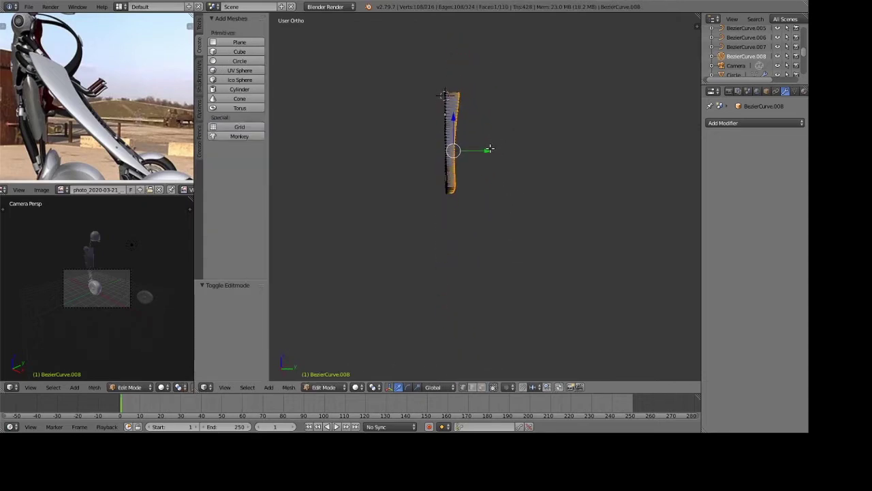
pyautogui.moveTo(490, 148); pyautogui.dragTo(495, 152)
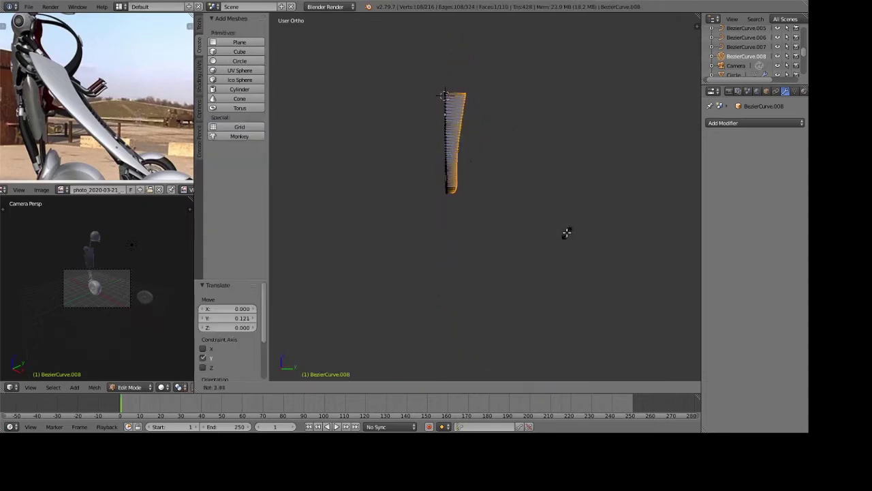
pyautogui.click(566, 233)
pyautogui.moveTo(567, 232); pyautogui.dragTo(557, 180, button='middle')
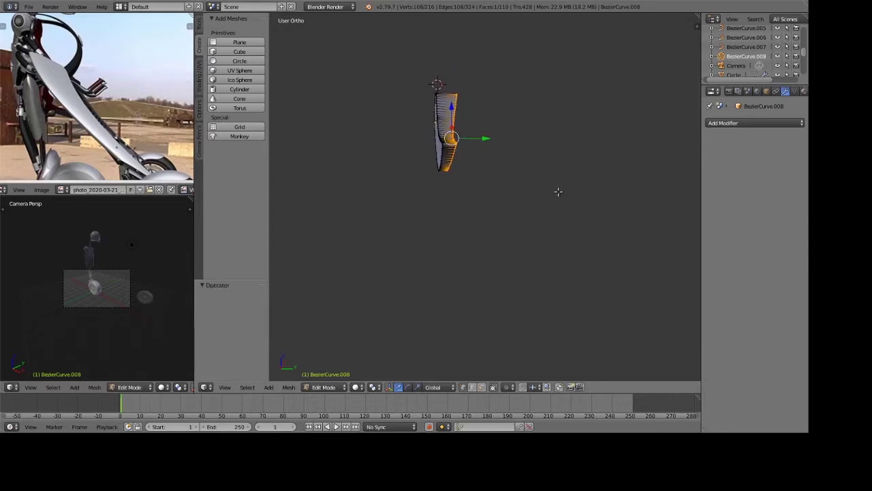
pyautogui.press('r')
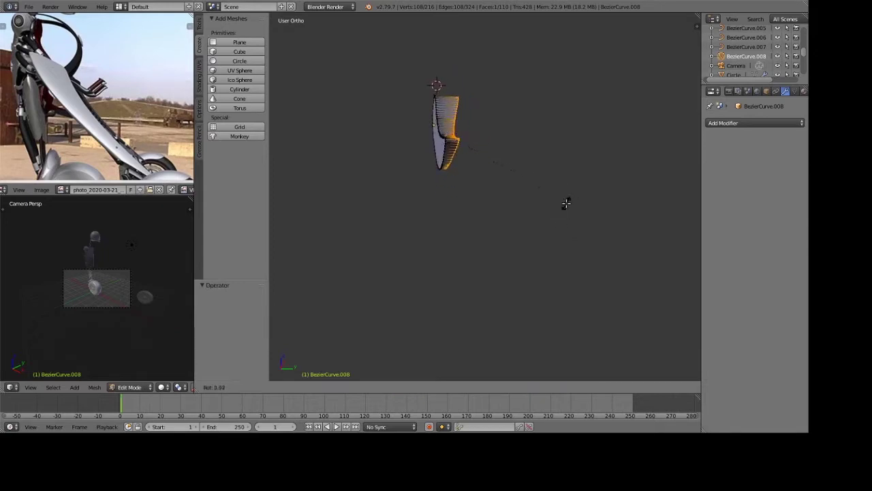
pyautogui.click(555, 210)
pyautogui.click(452, 106)
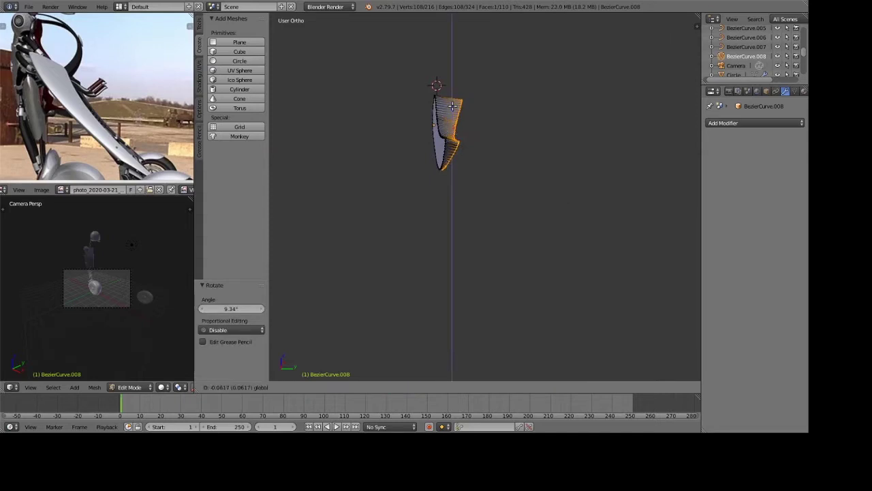
pyautogui.click(452, 105)
pyautogui.press('Tab')
pyautogui.press('Tab')
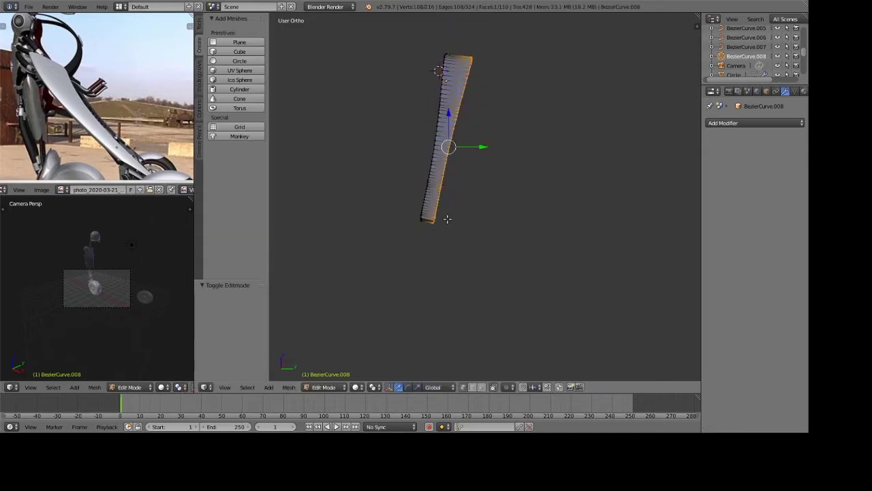
# Slide the blade along Y by 0.144 with small Z rotations to straighten it.
pyautogui.click(480, 141)
pyautogui.moveTo(479, 141); pyautogui.dragTo(477, 148)
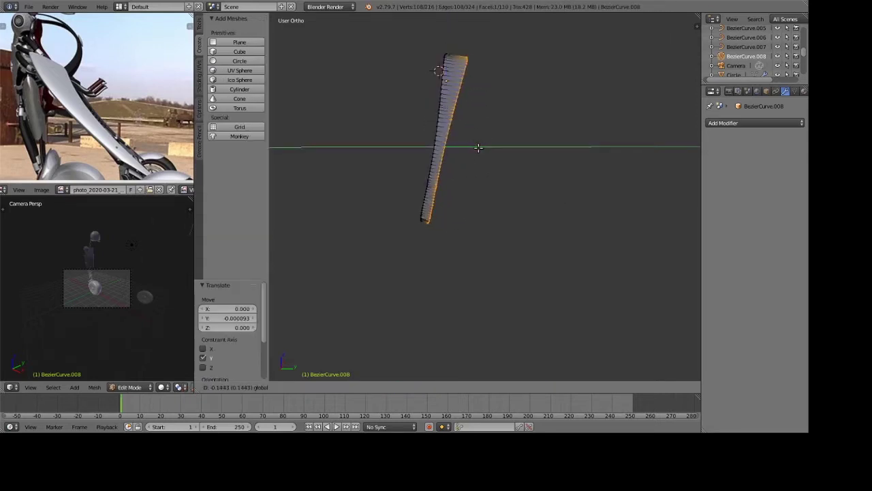
pyautogui.click(478, 148)
pyautogui.press('r')
pyautogui.press('z')
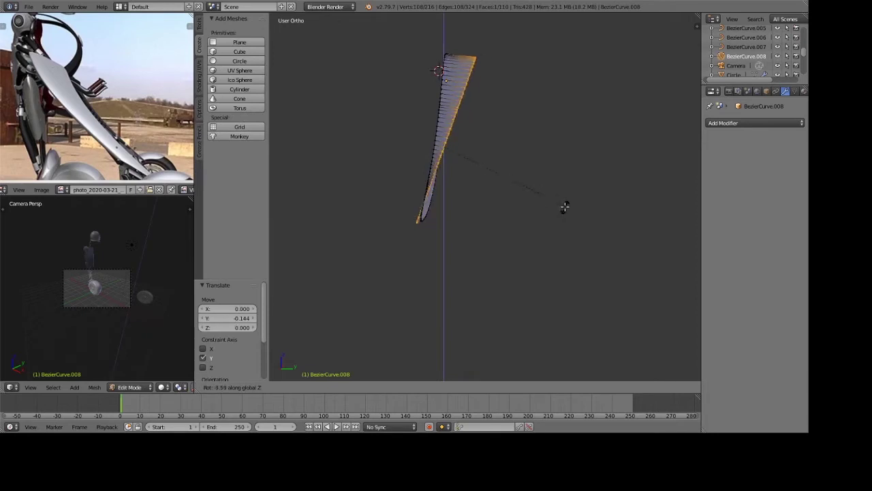
pyautogui.click(468, 164)
pyautogui.moveTo(477, 148); pyautogui.dragTo(478, 146)
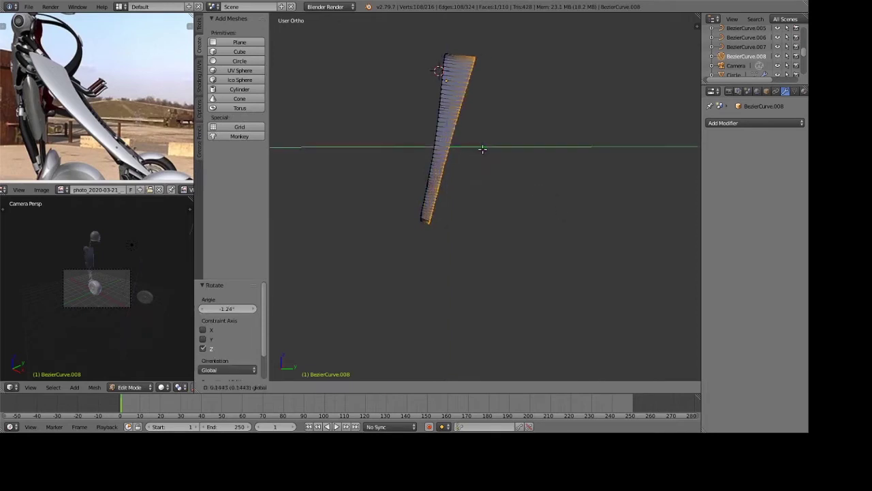
pyautogui.press('r')
pyautogui.press('z')
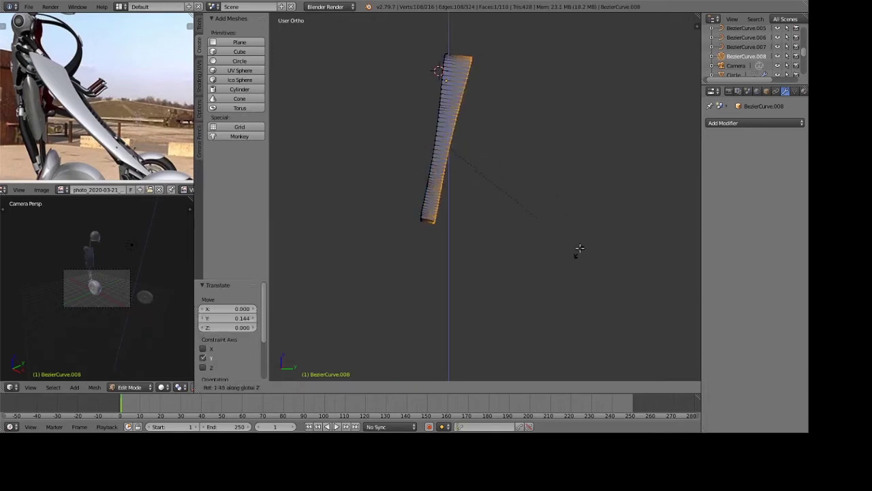
pyautogui.click(579, 248)
pyautogui.scroll(-2, 565, 247)
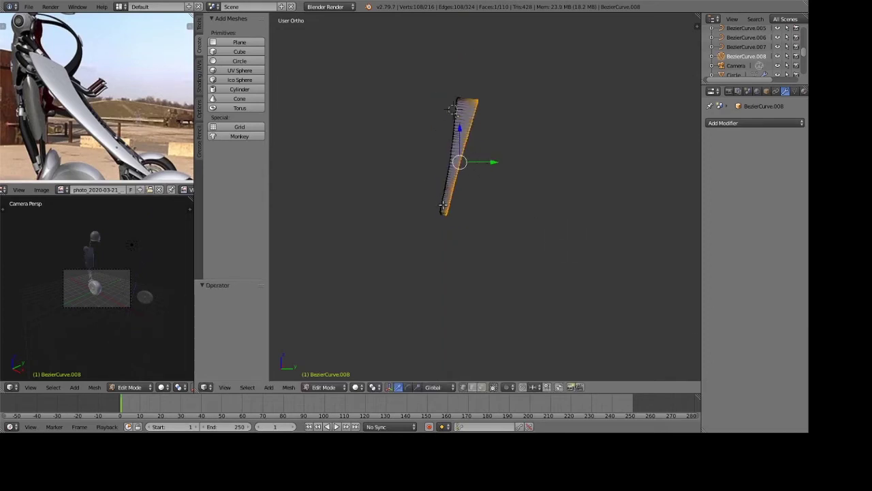
# Add a loop cut running down the blade's length.
pyautogui.hotkey('ctrl', 'r')
pyautogui.click(446, 164)
pyautogui.scroll(2, 457, 137)
# Give the blade a Subdivision Surface modifier with 2 viewport subdivisions.
pyautogui.hotkey('ctrl', 'r')
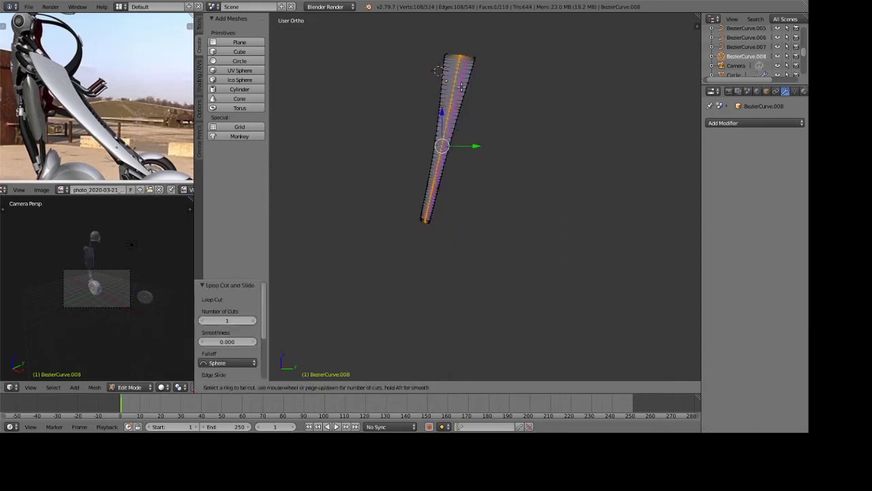
pyautogui.press('Escape')
pyautogui.press('Tab')
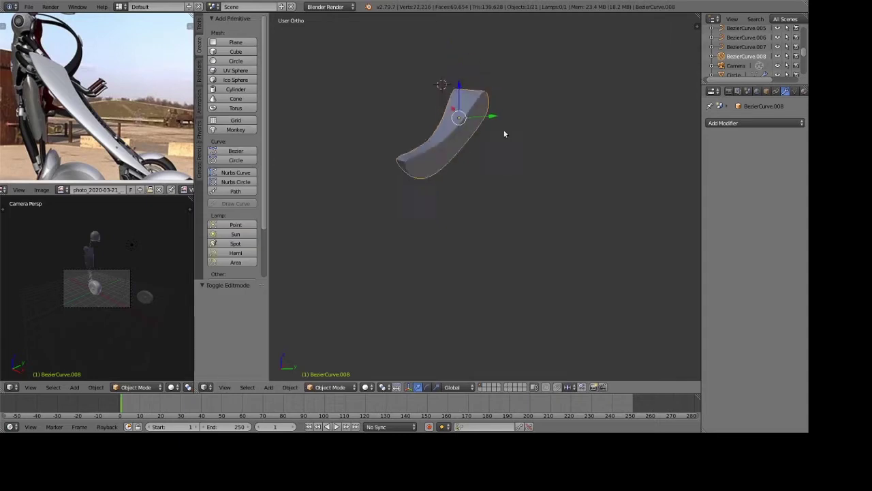
pyautogui.moveTo(504, 134)
pyautogui.mouseDown(button='middle')
pyautogui.moveTo(554, 112)
pyautogui.moveTo(544, 107)
pyautogui.moveTo(546, 136)
pyautogui.moveTo(567, 171)
pyautogui.mouseUp(button='middle')
pyautogui.click(762, 122)
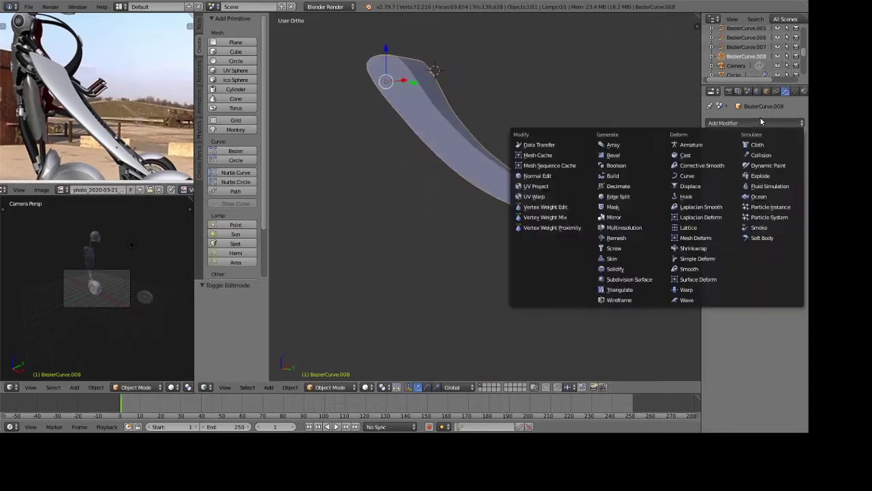
pyautogui.click(622, 279)
pyautogui.moveTo(618, 276)
pyautogui.mouseDown(button='middle')
pyautogui.moveTo(545, 248)
pyautogui.moveTo(580, 238)
pyautogui.moveTo(561, 241)
pyautogui.moveTo(600, 218)
pyautogui.mouseUp(button='middle')
pyautogui.click(748, 186)
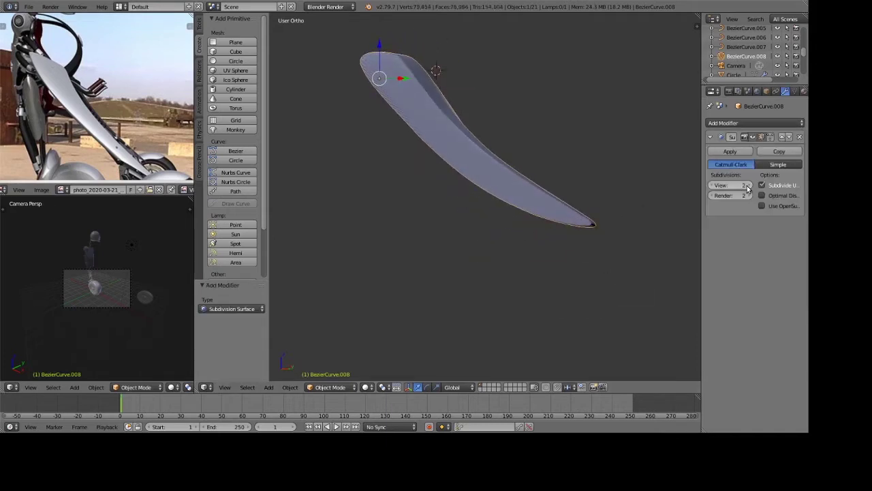
# Preview the smoothed blade in rendered shading, then return to Edit Mode.
pyautogui.hotkey('shift', 'z')
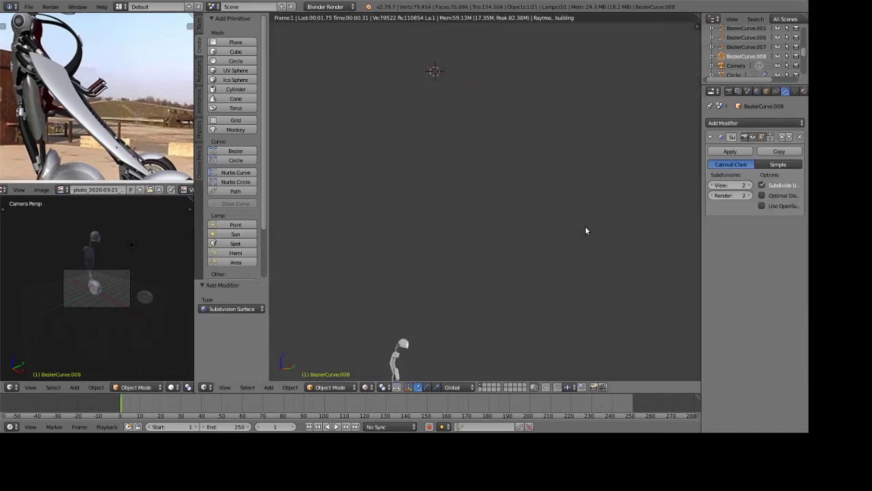
pyautogui.hotkey('shift', 'z')
pyautogui.press('Tab')
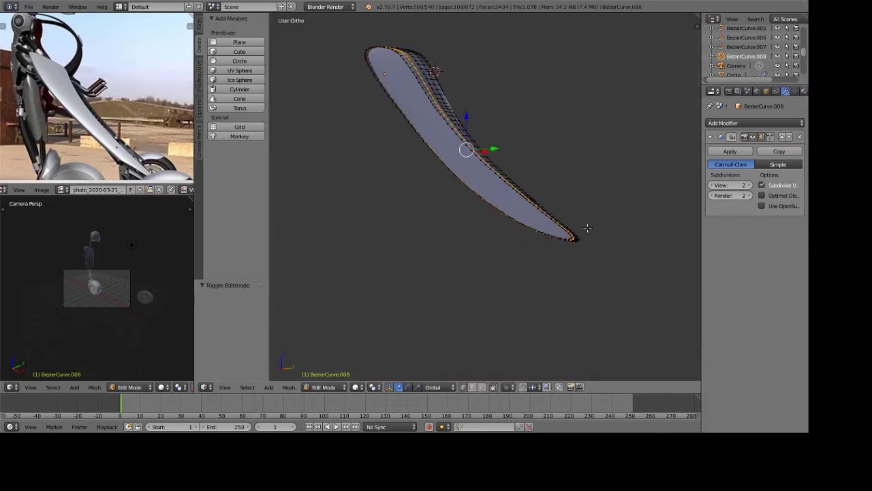
# Select all of the blade mesh and recalculate its normals so they are consistent.
pyautogui.press('a')
pyautogui.hotkey('ctrl', 'n')
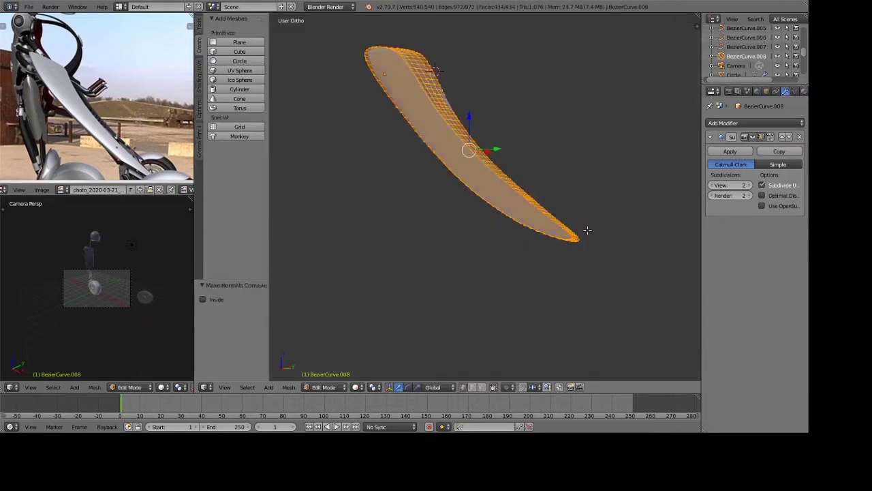
pyautogui.press('Tab')
pyautogui.press('Tab')
# Try a mid-position loop cut across the blade, then undo it.
pyautogui.moveTo(532, 212); pyautogui.dragTo(403, 76, button='middle')
pyautogui.hotkey('ctrl', 'r')
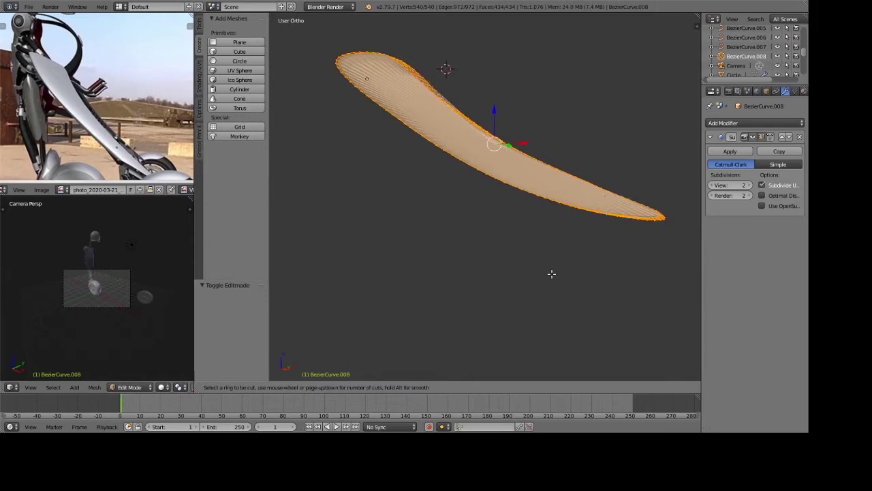
pyautogui.click(560, 201)
pyautogui.rightClick(505, 204)
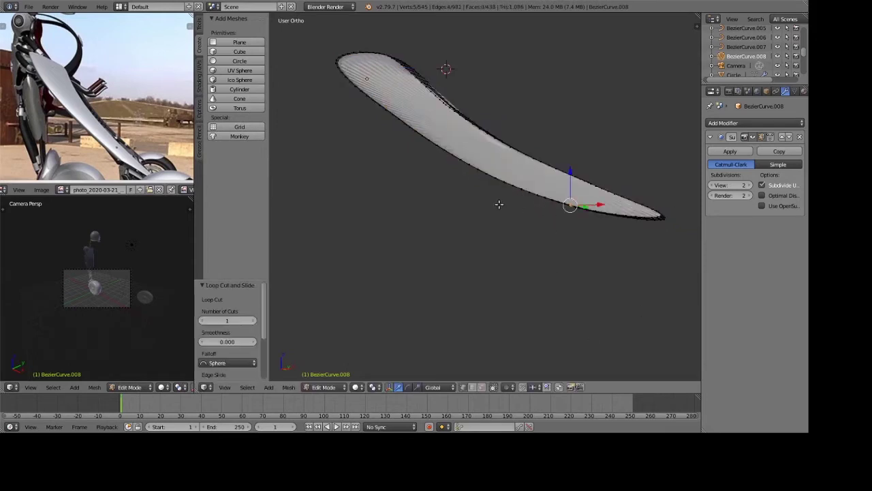
pyautogui.hotkey('ctrl', 'z')
# Try another loop cut near the blade tip, cancel the slide and undo it.
pyautogui.moveTo(615, 251)
pyautogui.mouseDown(button='middle')
pyautogui.moveTo(590, 302)
pyautogui.moveTo(616, 283)
pyautogui.mouseUp(button='middle')
pyautogui.scroll(1, 616, 284)
pyautogui.scroll(2, 609, 267)
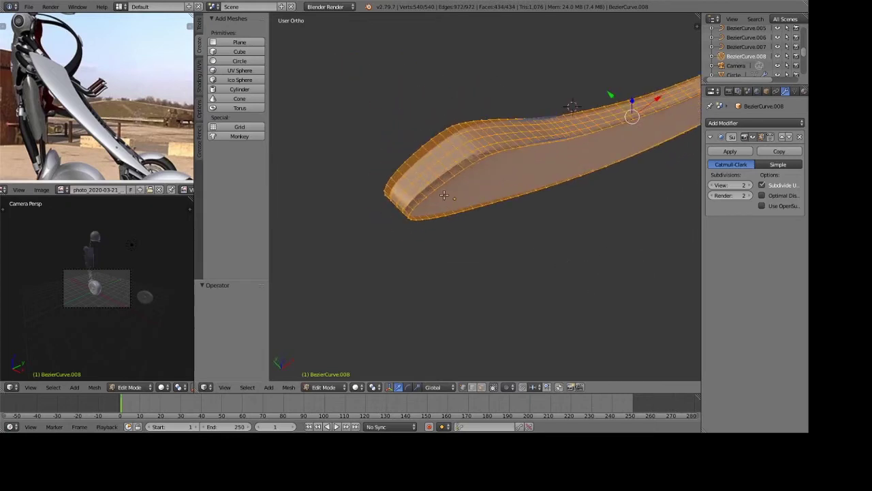
pyautogui.hotkey('ctrl', 'r')
pyautogui.click(447, 180)
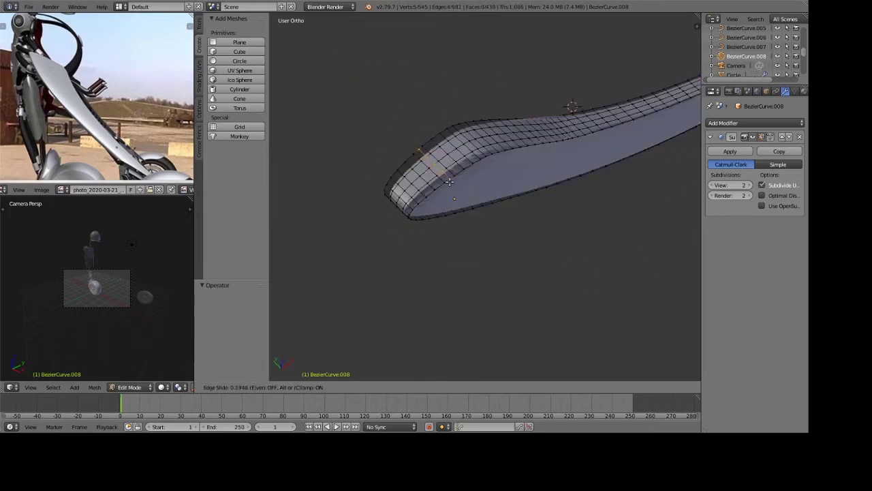
pyautogui.press('Escape')
pyautogui.hotkey('ctrl', 'z')
# Inspect the blade along its curve and switch to edge selection mode.
pyautogui.moveTo(449, 181); pyautogui.dragTo(412, 139, button='middle')
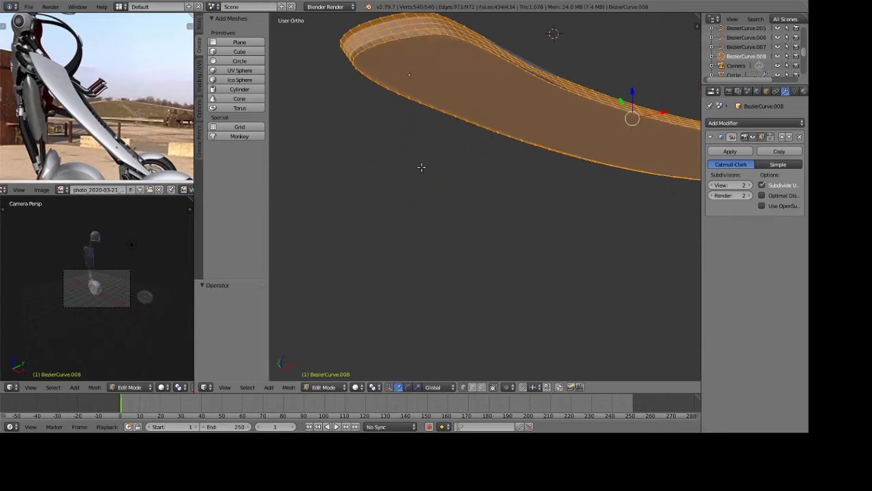
pyautogui.scroll(-3, 546, 171)
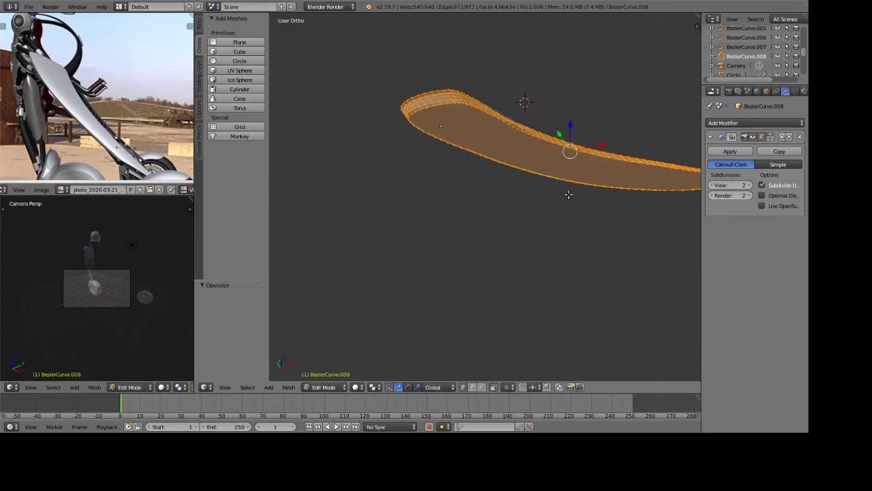
pyautogui.moveTo(572, 184); pyautogui.dragTo(567, 141, button='middle')
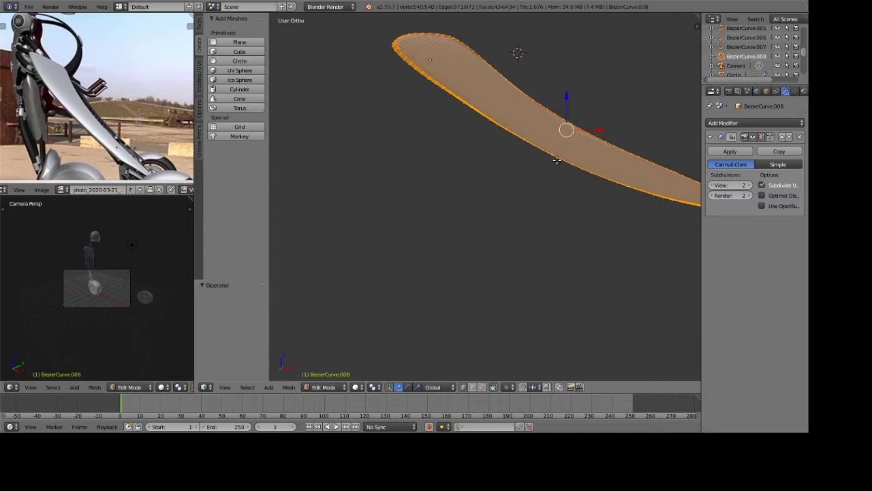
pyautogui.moveTo(559, 164)
pyautogui.mouseDown(button='middle')
pyautogui.moveTo(520, 208)
pyautogui.moveTo(502, 201)
pyautogui.mouseUp(button='middle')
pyautogui.scroll(3, 502, 201)
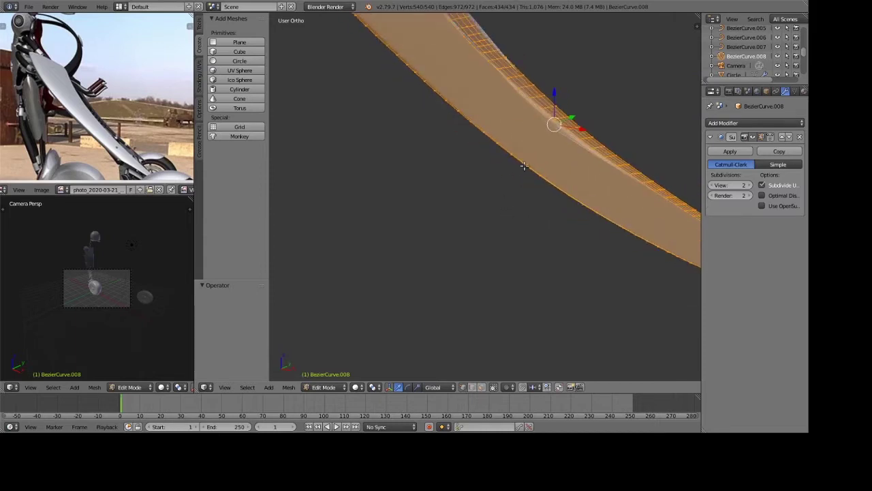
pyautogui.hotkey('ctrl', 'Tab')
pyautogui.click(509, 179)
# Select the blade's connected edge band, extrude it 0.016 and scale it to 0.744.
pyautogui.hotkey('ctrl', 'Tab')
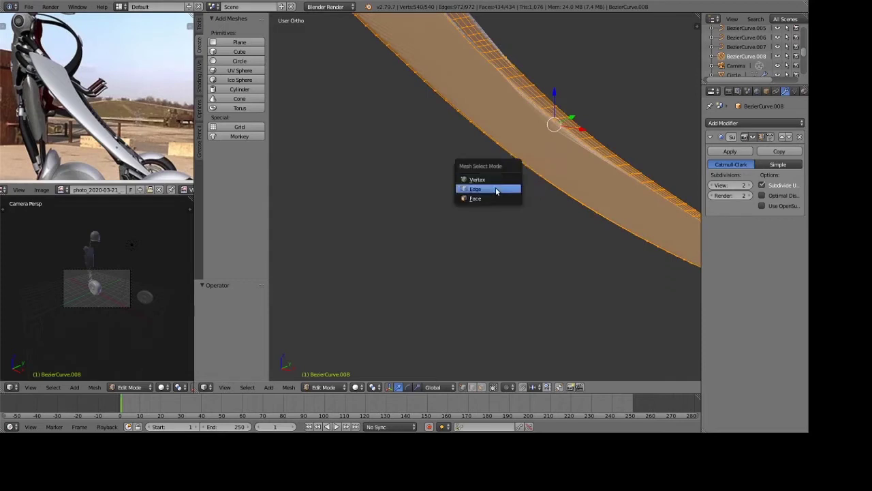
pyautogui.click(496, 188)
pyautogui.rightClick(547, 180)
pyautogui.keyDown('shift'); pyautogui.moveTo(547, 181); pyautogui.dragTo(575, 172, button='middle'); pyautogui.keyUp('shift')
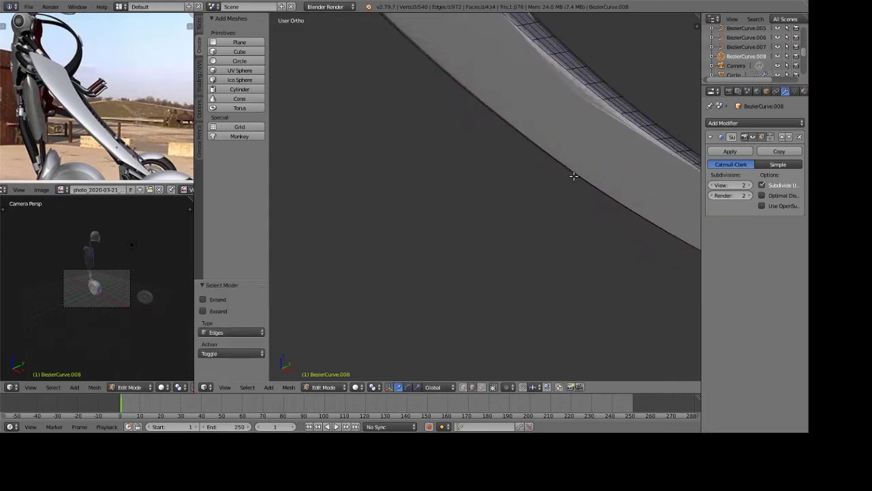
pyautogui.press('a')
pyautogui.press('e')
pyautogui.click(609, 255)
pyautogui.press('s')
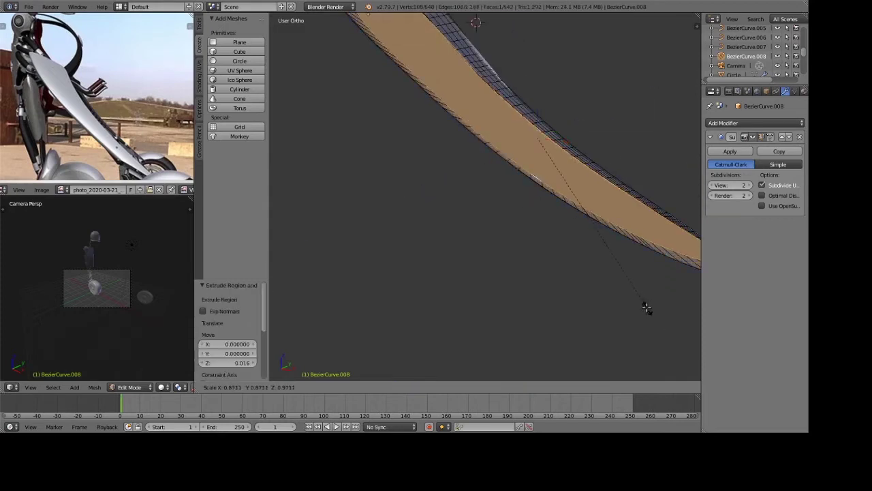
pyautogui.click(625, 285)
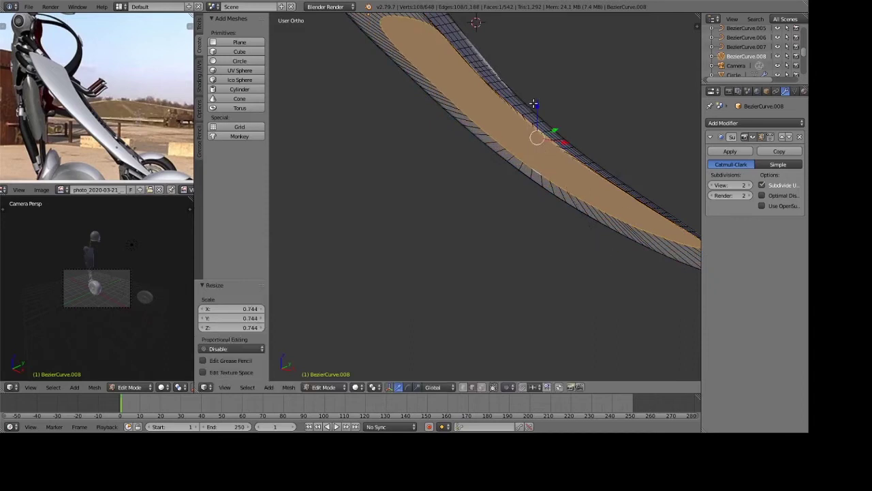
# Back in Object Mode, preview the finished blade rendered, then return to solid shading.
pyautogui.scroll(-1, 534, 105)
pyautogui.press('Tab')
pyautogui.scroll(-5, 551, 170)
pyautogui.moveTo(563, 200); pyautogui.dragTo(580, 172, button='middle')
pyautogui.hotkey('shift', 'z')
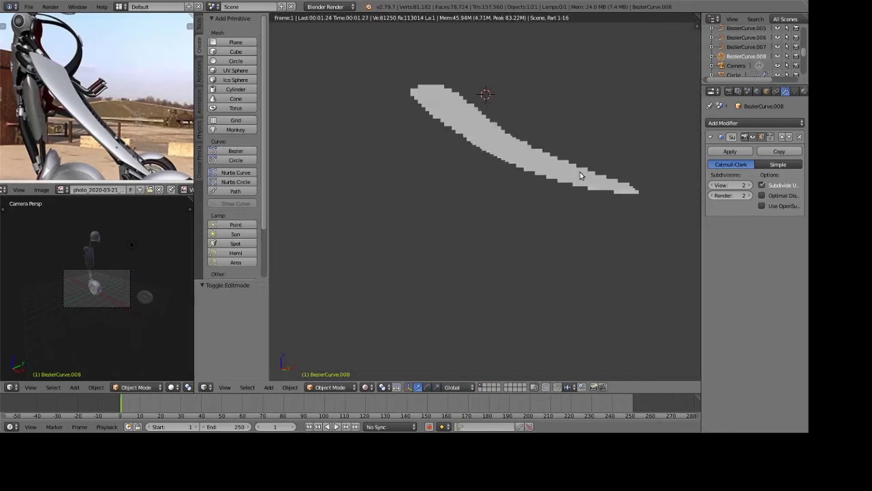
pyautogui.moveTo(561, 185); pyautogui.dragTo(556, 207, button='middle')
pyautogui.hotkey('shift', 'z')
# Enter Edit Mode on the blade in face select mode and view it from the top.
pyautogui.scroll(3, 555, 207)
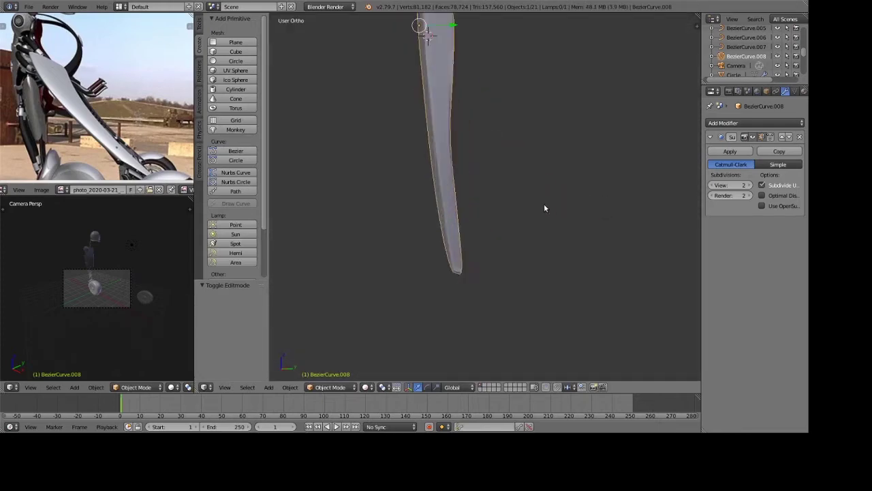
pyautogui.press('Tab')
pyautogui.moveTo(525, 179); pyautogui.dragTo(551, 191, button='middle')
pyautogui.hotkey('ctrl', 'Tab')
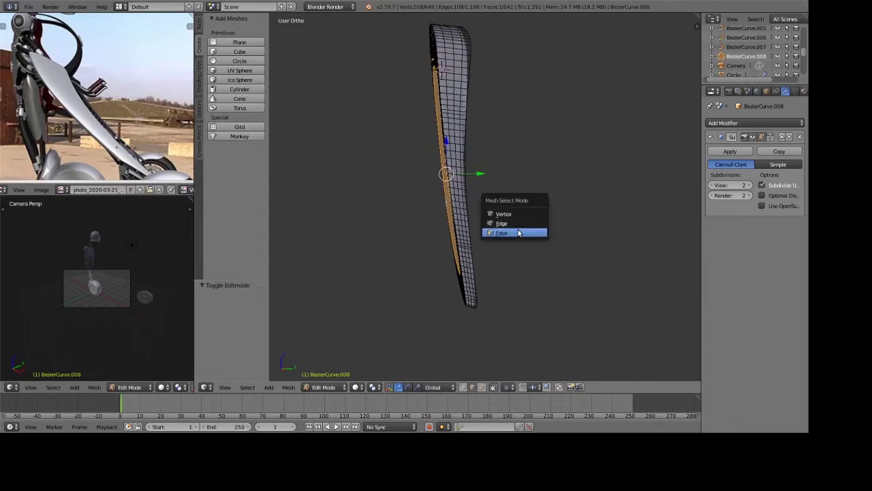
pyautogui.click(525, 232)
pyautogui.scroll(2, 462, 224)
pyautogui.rightClick(436, 240)
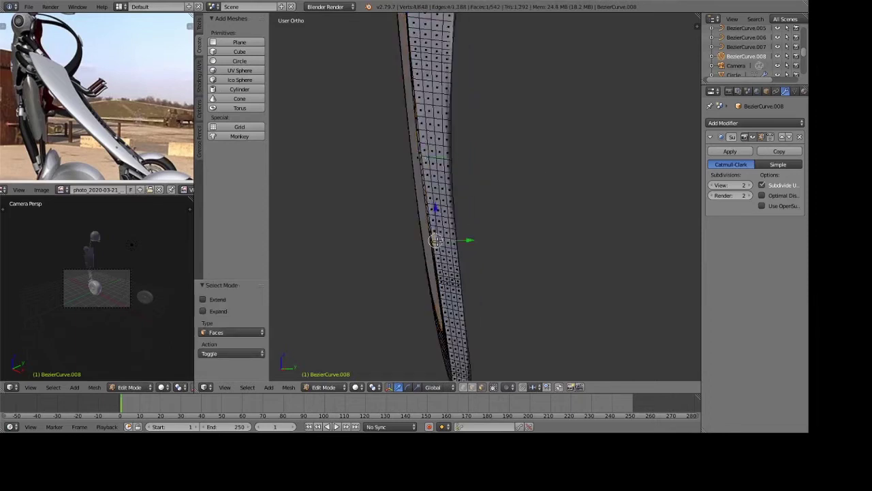
pyautogui.scroll(-2, 441, 174)
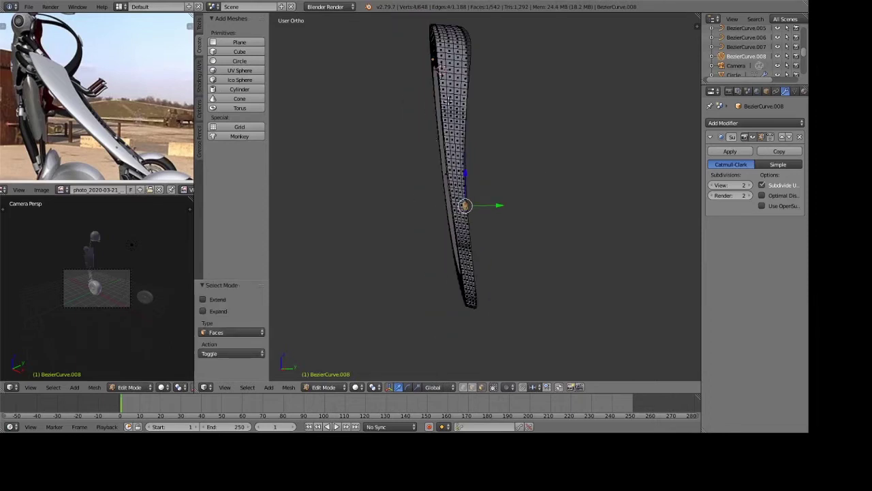
pyautogui.press('KP_7')
pyautogui.scroll(2, 452, 100)
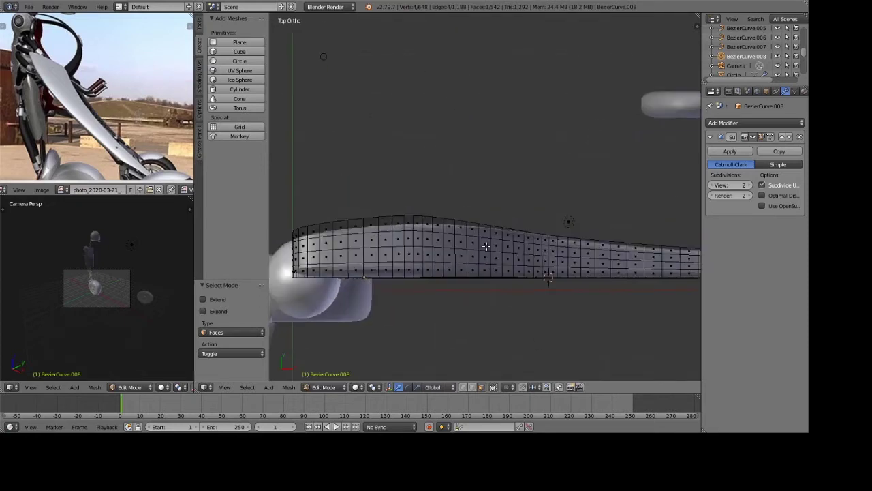
pyautogui.keyDown('shift'); pyautogui.moveTo(402, 256); pyautogui.dragTo(377, 120, button='middle'); pyautogui.keyUp('shift')
# Circle-select the strip of faces running along the middle of the blade.
pyautogui.press('a')
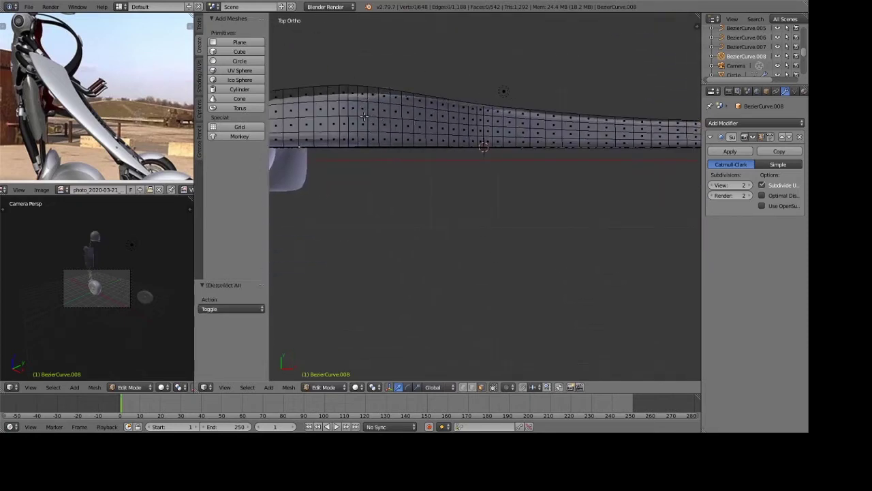
pyautogui.press('c')
pyautogui.moveTo(334, 116); pyautogui.dragTo(365, 118)
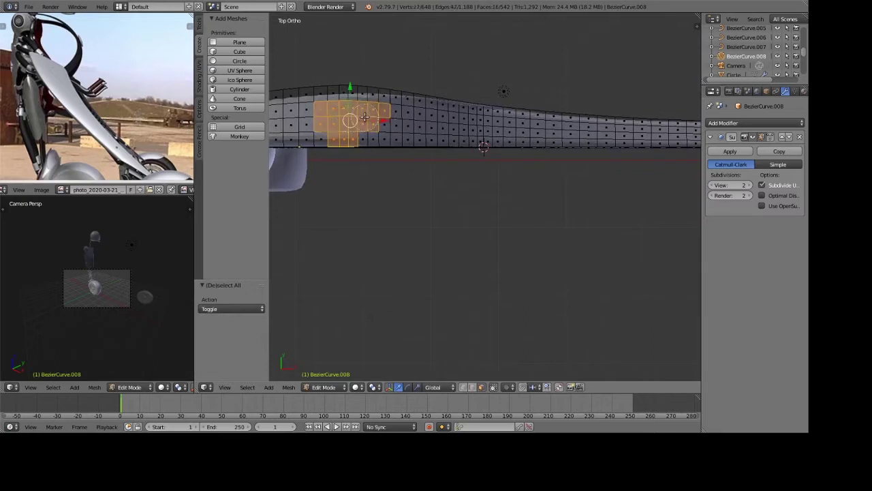
pyautogui.press('Escape')
pyautogui.press('a')
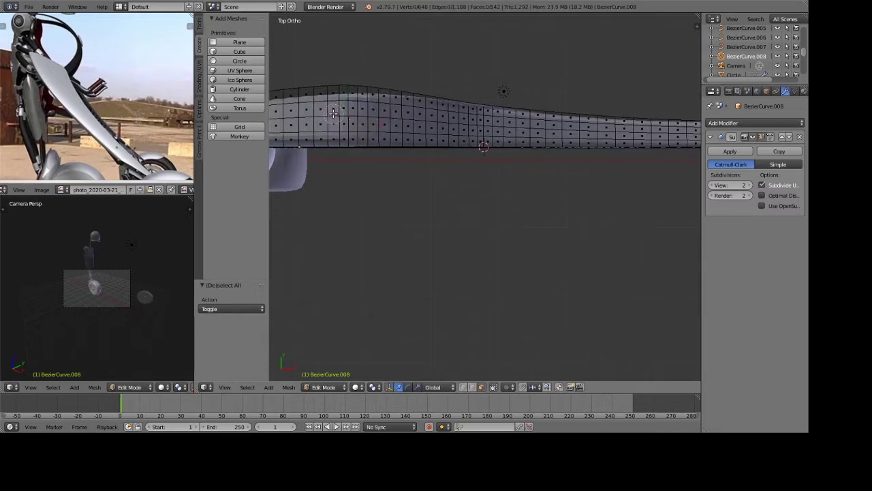
pyautogui.moveTo(331, 112); pyautogui.dragTo(501, 126)
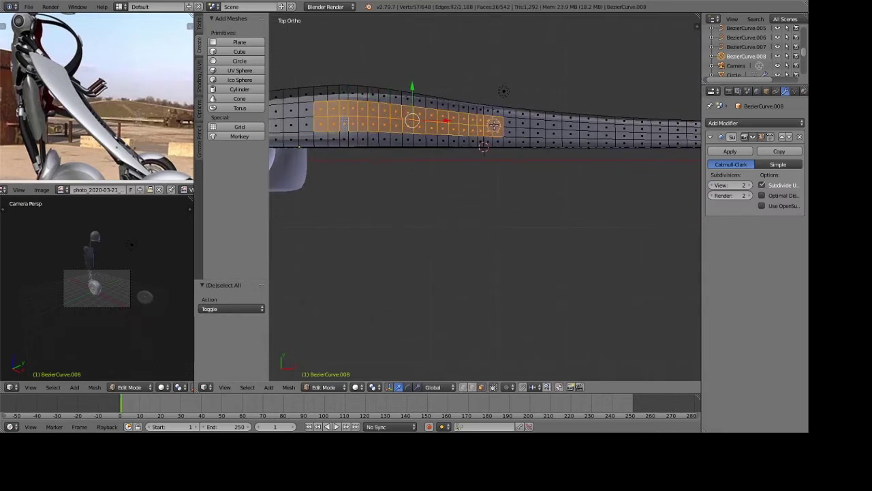
pyautogui.press('Escape')
pyautogui.scroll(3, 555, 176)
pyautogui.moveTo(555, 177)
pyautogui.keyDown('shift'); pyautogui.mouseDown(button='middle')
pyautogui.moveTo(368, 222)
pyautogui.moveTo(340, 201)
pyautogui.mouseUp(button='middle'); pyautogui.keyUp('shift')
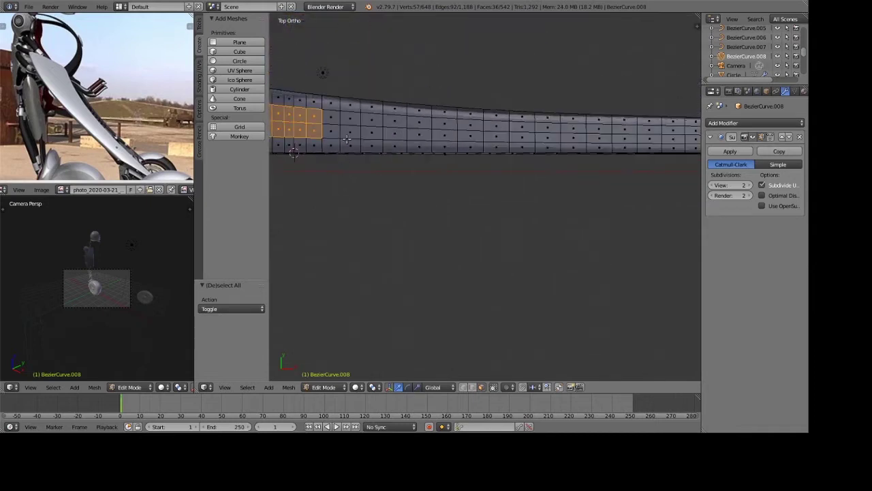
pyautogui.moveTo(330, 123); pyautogui.dragTo(450, 129)
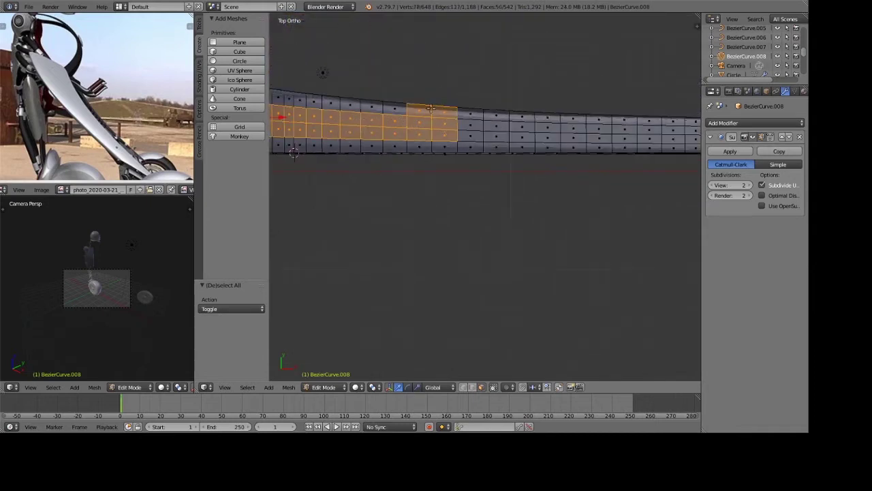
# Extend the middle-face selection toward the blade's tip, undoing the last addition.
pyautogui.moveTo(560, 153); pyautogui.dragTo(406, 325, button='middle')
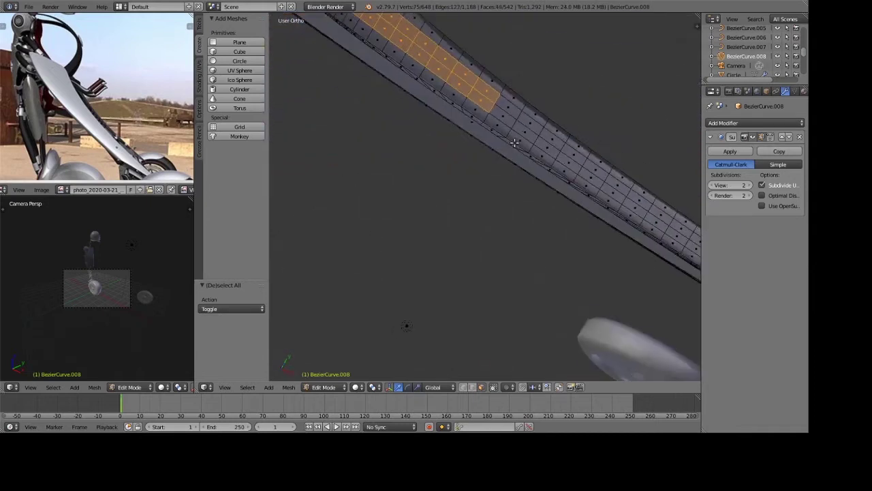
pyautogui.press('KP_7')
pyautogui.moveTo(557, 138)
pyautogui.keyDown('shift'); pyautogui.mouseDown(button='middle')
pyautogui.moveTo(458, 122)
pyautogui.moveTo(466, 119)
pyautogui.mouseUp(button='middle'); pyautogui.keyUp('shift')
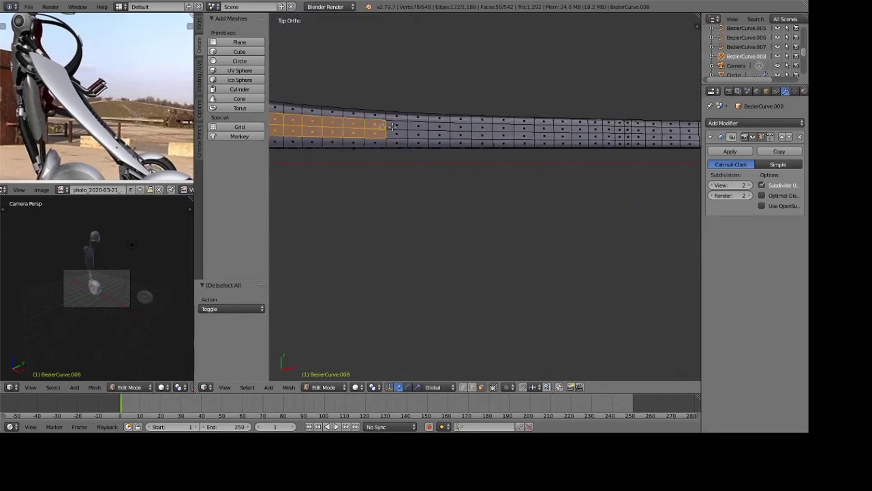
pyautogui.moveTo(392, 126); pyautogui.dragTo(455, 132)
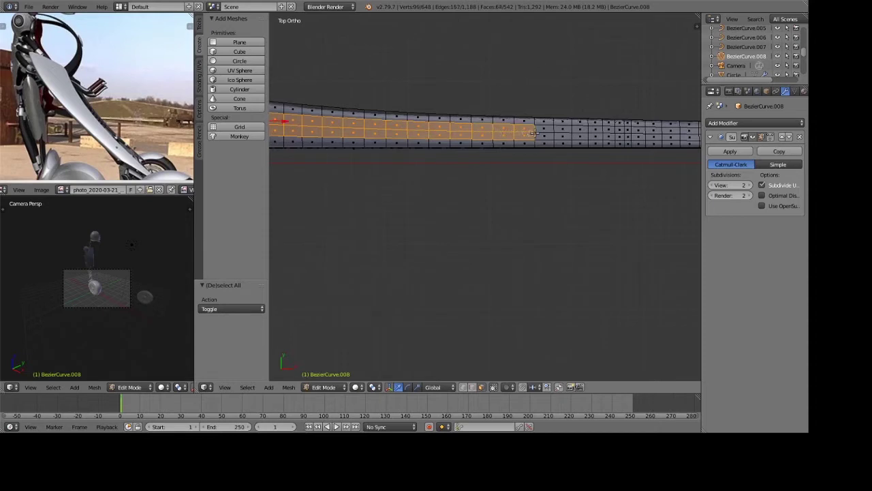
pyautogui.moveTo(535, 133); pyautogui.dragTo(680, 135)
pyautogui.hotkey('ctrl', 'z')
pyautogui.hotkey('ctrl', 'z')
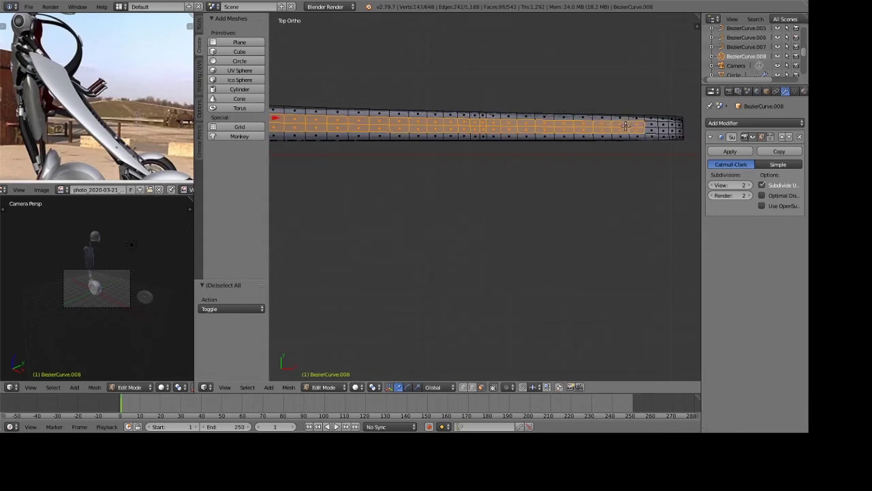
pyautogui.moveTo(625, 126)
pyautogui.mouseDown(button='middle')
pyautogui.moveTo(622, 156)
pyautogui.moveTo(525, 171)
pyautogui.mouseUp(button='middle')
# Confirm the inward Shrink/Fatten groove, then stretch the blade along Y in Object Mode.
pyautogui.hotkey('alt', 's')
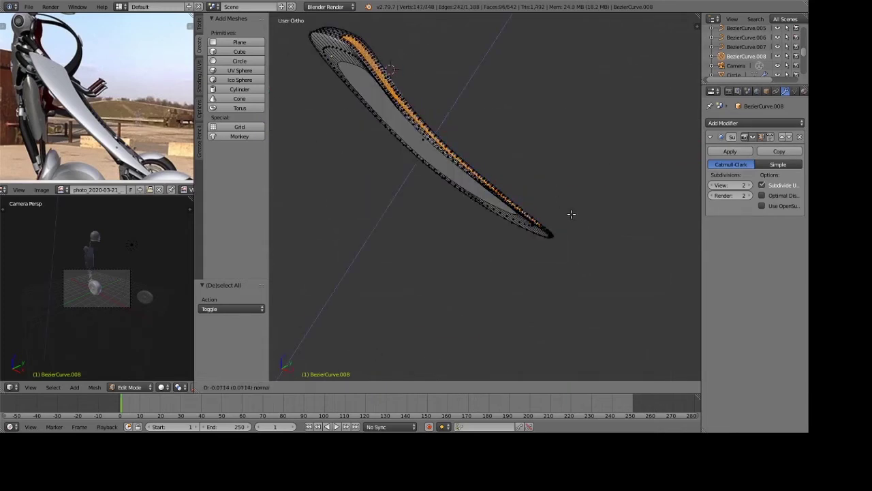
pyautogui.click(569, 217)
pyautogui.press('Tab')
pyautogui.moveTo(550, 202); pyautogui.dragTo(527, 202, button='middle')
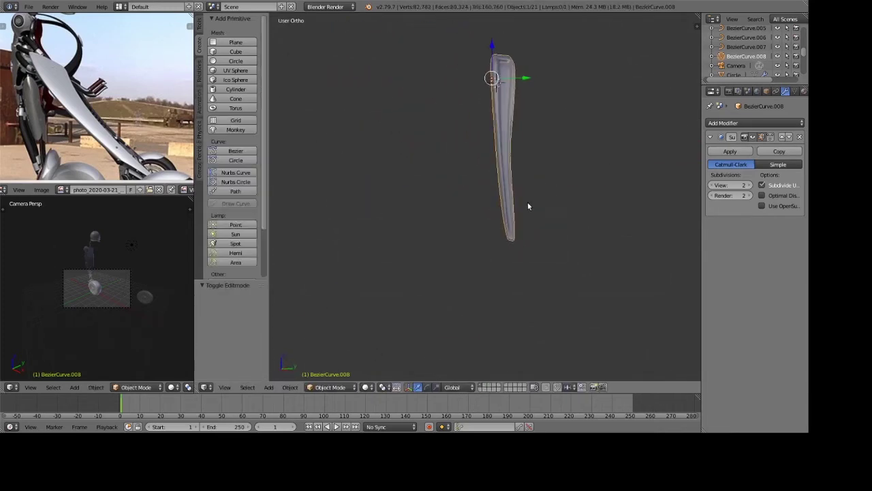
pyautogui.press('s')
pyautogui.press('y')
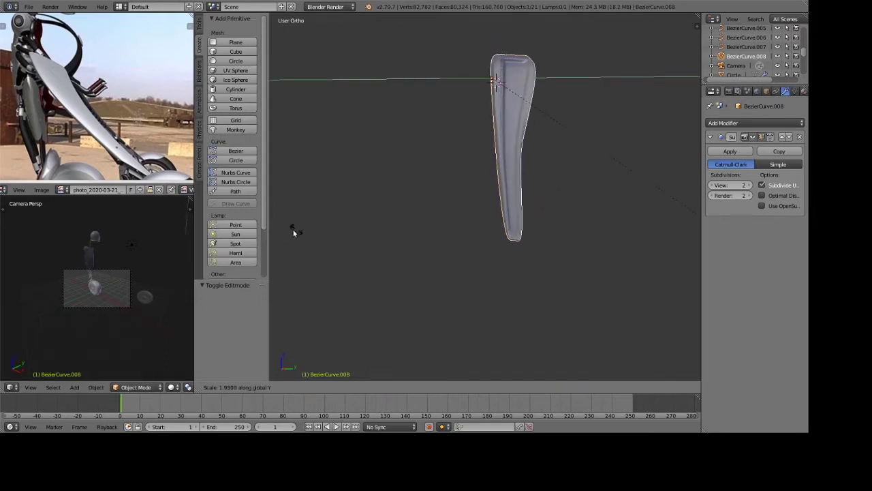
pyautogui.click(658, 223)
# Deepen the groove with a second inward Shrink/Fatten of the selected faces.
pyautogui.press('Tab')
pyautogui.moveTo(659, 223)
pyautogui.mouseDown(button='middle')
pyautogui.moveTo(556, 209)
pyautogui.moveTo(577, 228)
pyautogui.moveTo(490, 230)
pyautogui.moveTo(467, 292)
pyautogui.moveTo(578, 201)
pyautogui.moveTo(582, 211)
pyautogui.mouseUp(button='middle')
pyautogui.hotkey('alt', 's')
pyautogui.click(573, 232)
pyautogui.press('Tab')
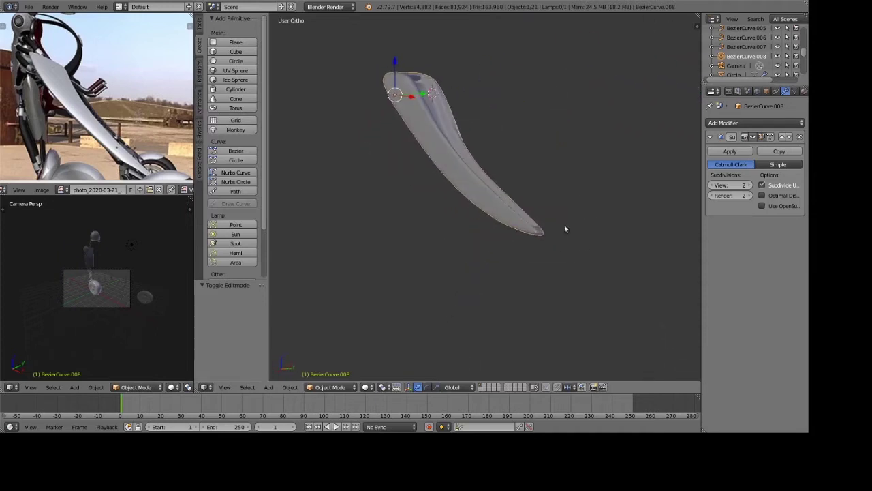
# Tilt the blade slightly by rotating it and preview it in rendered shading.
pyautogui.press('r')
pyautogui.click(528, 255)
pyautogui.moveTo(552, 253)
pyautogui.mouseDown(button='middle')
pyautogui.moveTo(531, 247)
pyautogui.moveTo(565, 254)
pyautogui.moveTo(511, 263)
pyautogui.moveTo(520, 282)
pyautogui.moveTo(539, 282)
pyautogui.mouseUp(button='middle')
pyautogui.hotkey('shift', 'z')
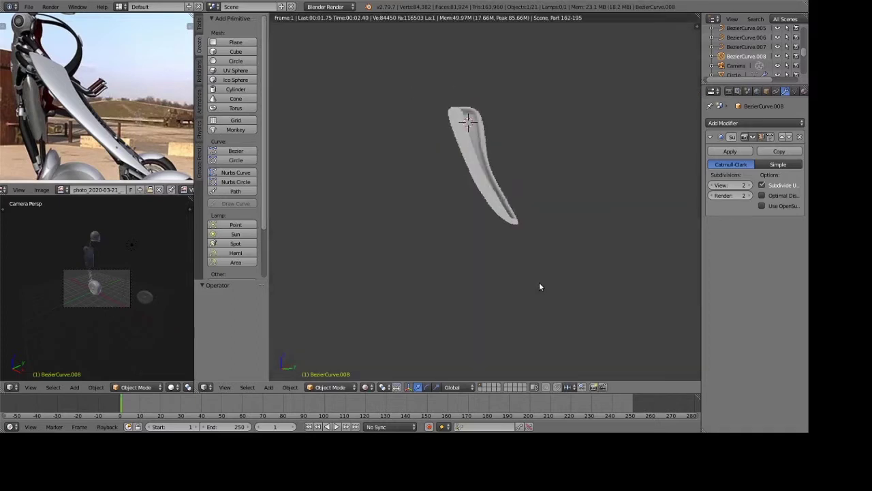
# Return to solid shading and enlarge the blade slightly, to 1.097 along Y.
pyautogui.hotkey('shift', 'z')
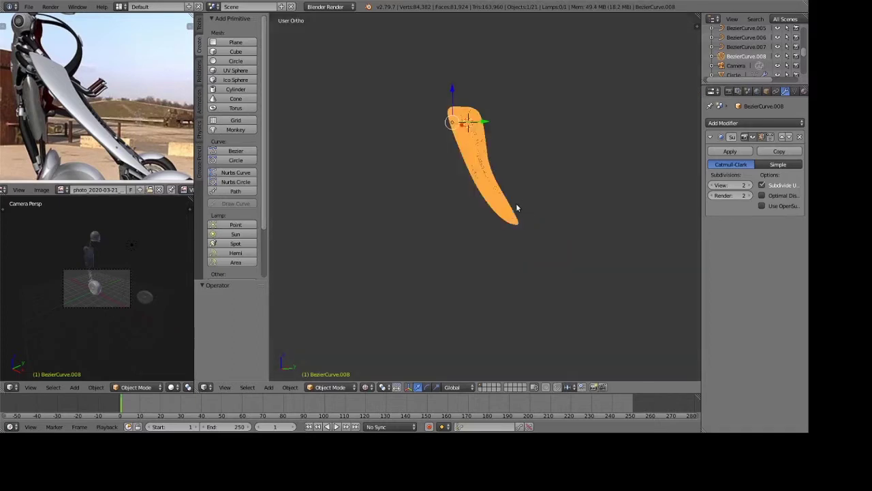
pyautogui.moveTo(516, 208)
pyautogui.mouseDown(button='middle')
pyautogui.moveTo(533, 204)
pyautogui.moveTo(516, 219)
pyautogui.moveTo(544, 242)
pyautogui.mouseUp(button='middle')
pyautogui.scroll(3, 533, 207)
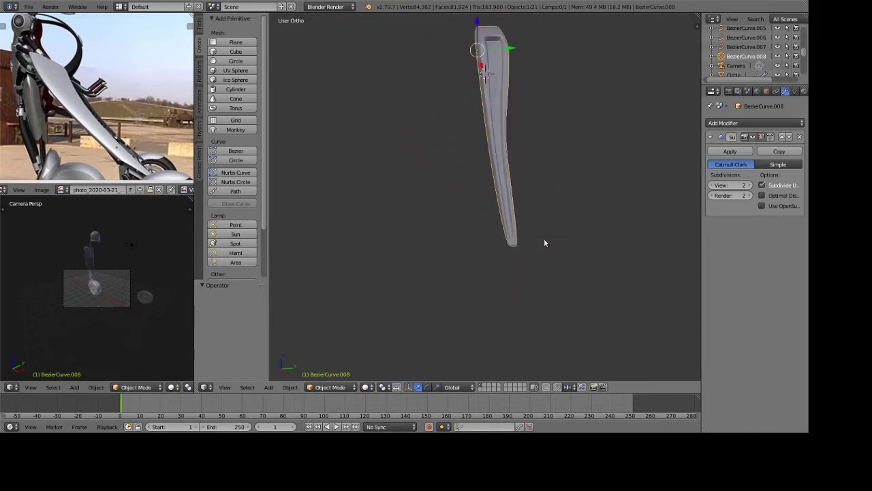
pyautogui.hotkey('alt', 'c')
pyautogui.click(641, 239)
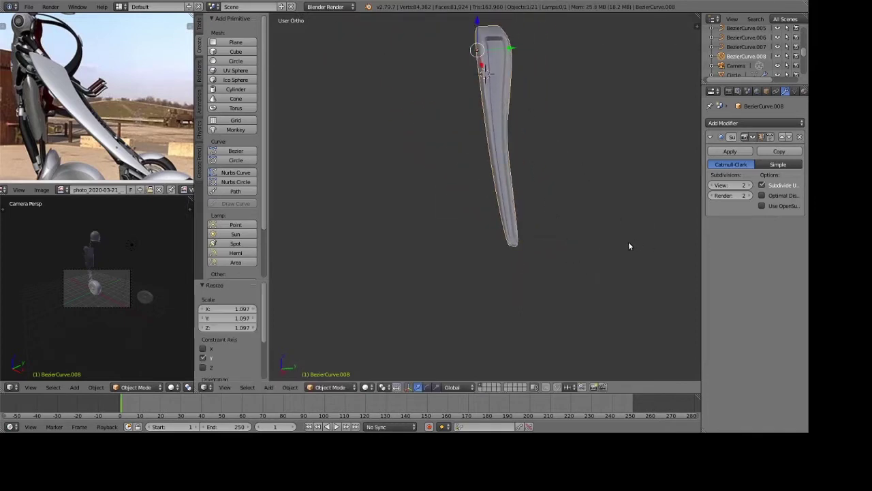
# Shift the whole blade mesh along Y in Edit Mode so the origin sits at its upper end.
pyautogui.press('Tab')
pyautogui.press('a')
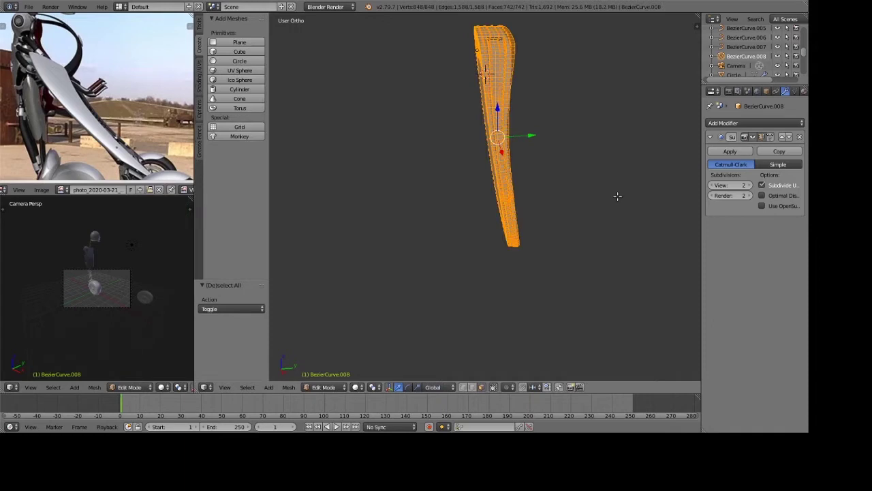
pyautogui.press('g')
pyautogui.press('y')
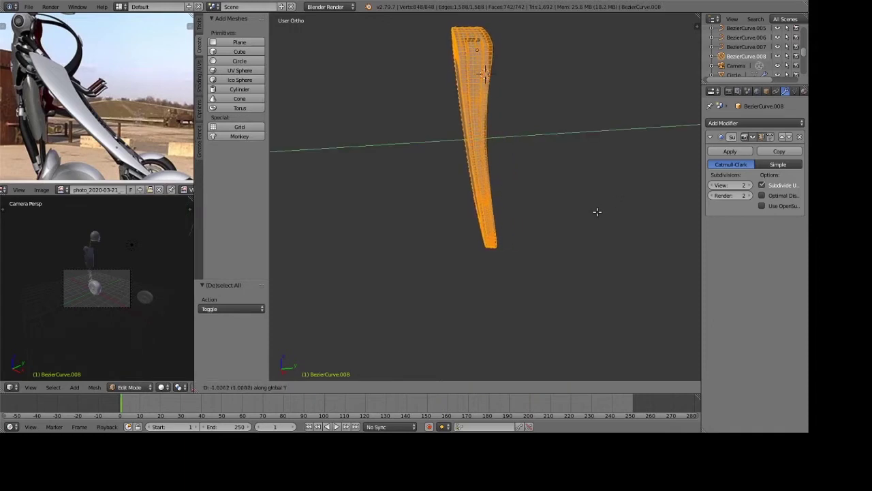
pyautogui.click(596, 212)
pyautogui.press('Tab')
pyautogui.scroll(-4, 591, 274)
pyautogui.moveTo(576, 243)
pyautogui.mouseDown(button='middle')
pyautogui.moveTo(590, 275)
pyautogui.moveTo(621, 154)
pyautogui.moveTo(595, 184)
pyautogui.moveTo(579, 182)
pyautogui.mouseUp(button='middle')
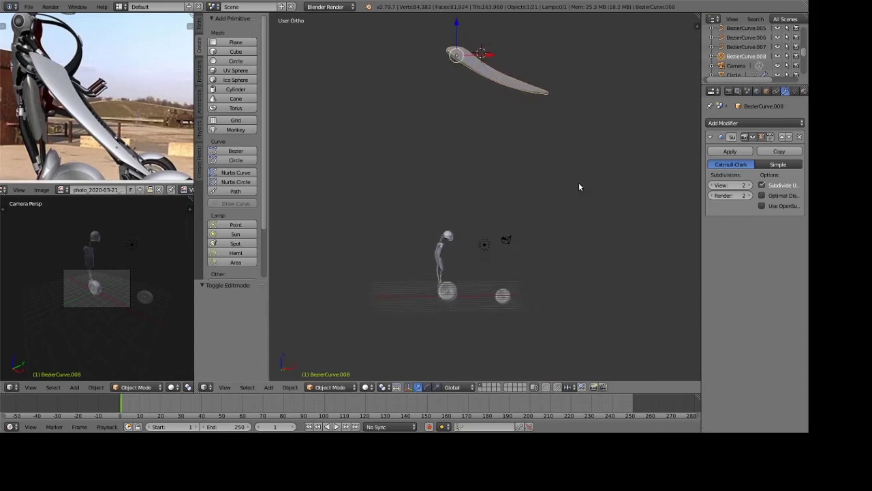
# Drop the blade down along Z beside the figure and shrink it to 0.480.
pyautogui.press('g')
pyautogui.press('z')
pyautogui.click(549, 365)
pyautogui.press('s')
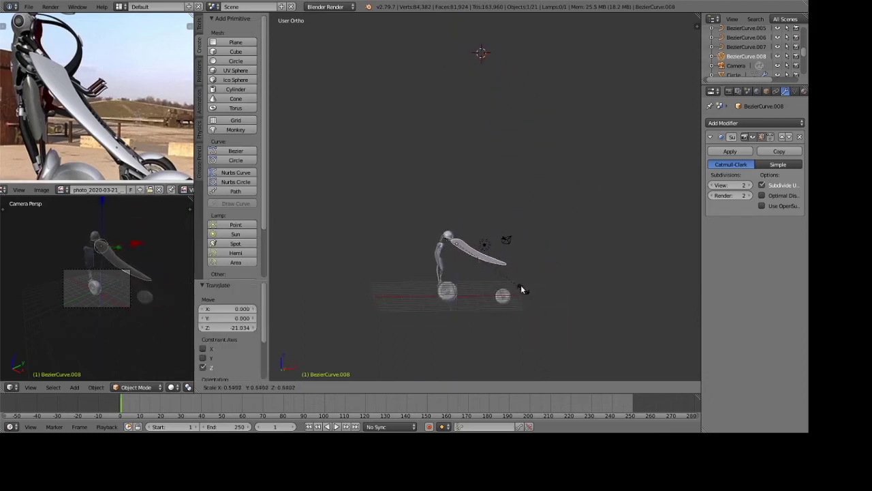
pyautogui.click(529, 254)
# Tilt the blade -47.8° about the X axis, working from an angled front view.
pyautogui.keyDown('shift'); pyautogui.moveTo(532, 243); pyautogui.dragTo(556, 107, button='middle'); pyautogui.keyUp('shift')
pyautogui.press('KP_1')
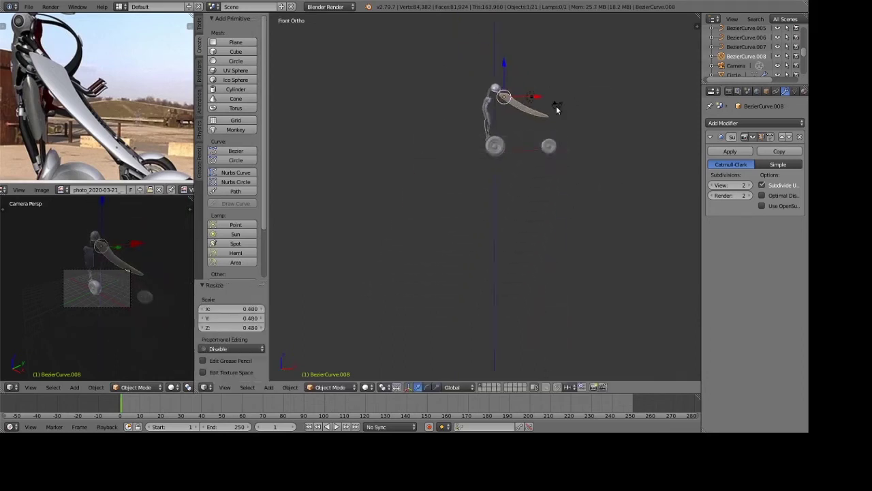
pyautogui.scroll(6, 558, 109)
pyautogui.keyDown('shift'); pyautogui.moveTo(498, 86); pyautogui.dragTo(465, 191, button='middle'); pyautogui.keyUp('shift')
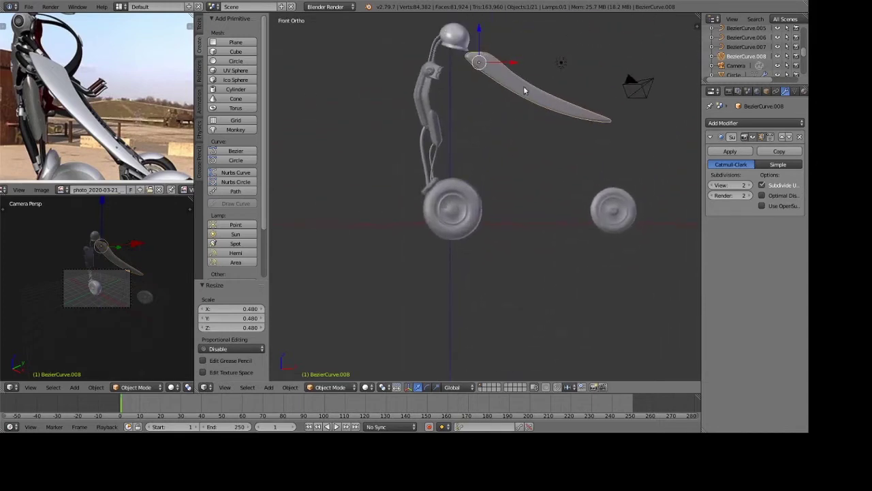
pyautogui.moveTo(513, 87)
pyautogui.mouseDown(button='middle')
pyautogui.moveTo(481, 211)
pyautogui.moveTo(518, 228)
pyautogui.moveTo(525, 208)
pyautogui.mouseUp(button='middle')
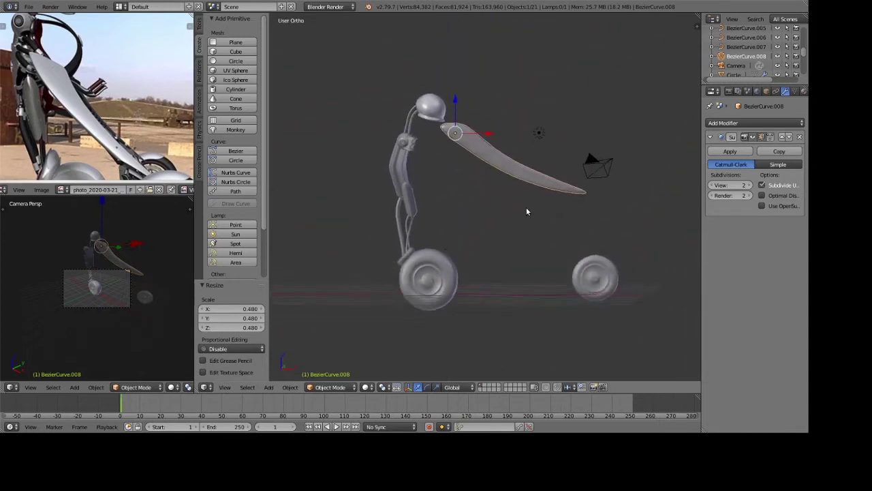
pyautogui.press('r')
pyautogui.press('x')
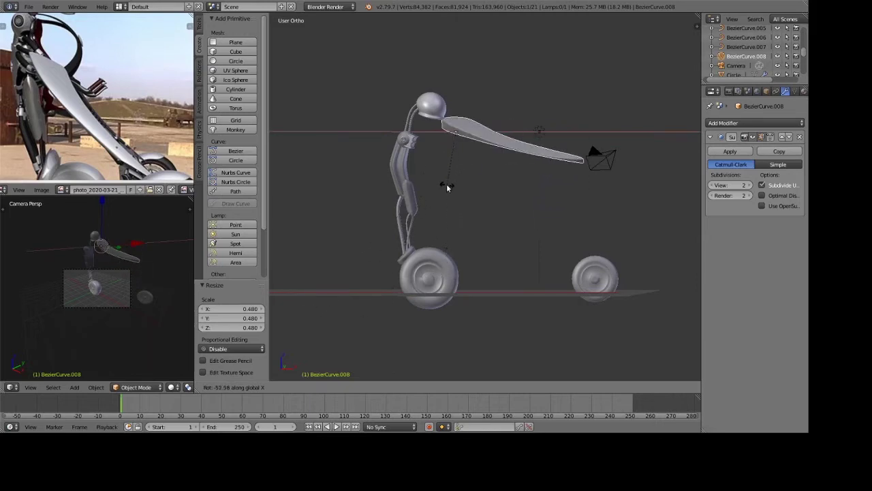
pyautogui.click(452, 181)
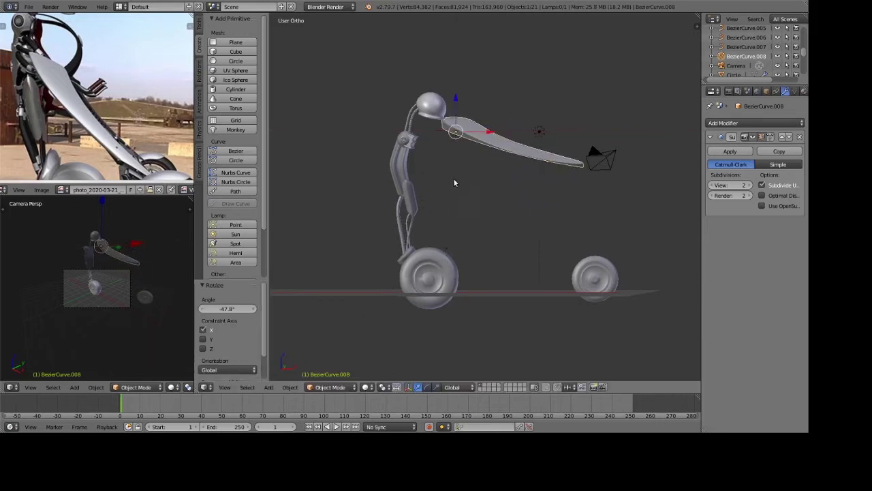
# Lower the blade along Z and rotate it by 17.8°.
pyautogui.press('g')
pyautogui.press('z')
pyautogui.click(450, 142)
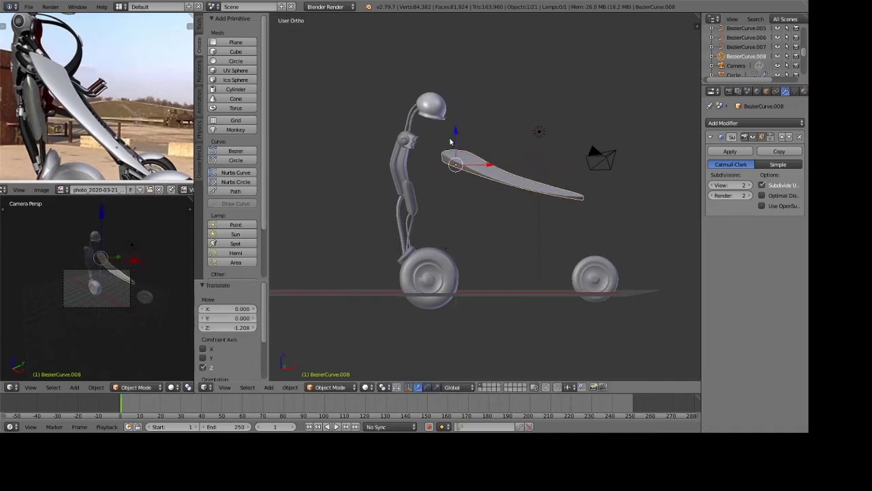
pyautogui.press('r')
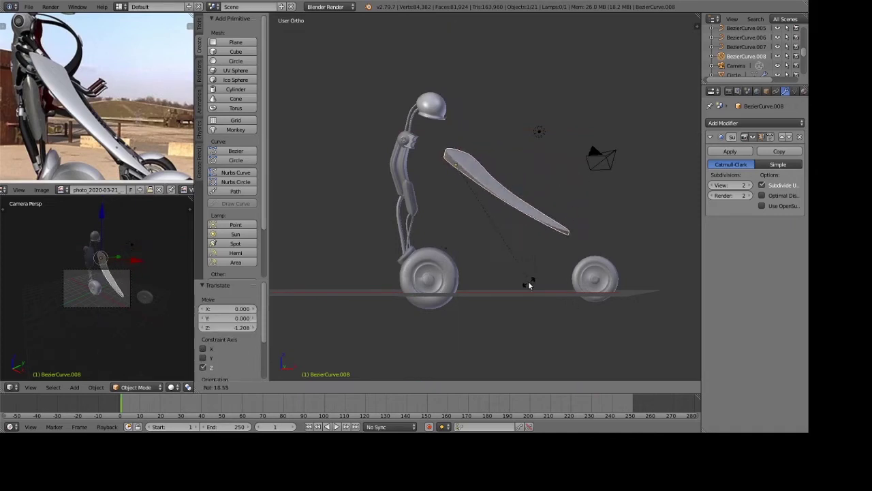
pyautogui.click(529, 286)
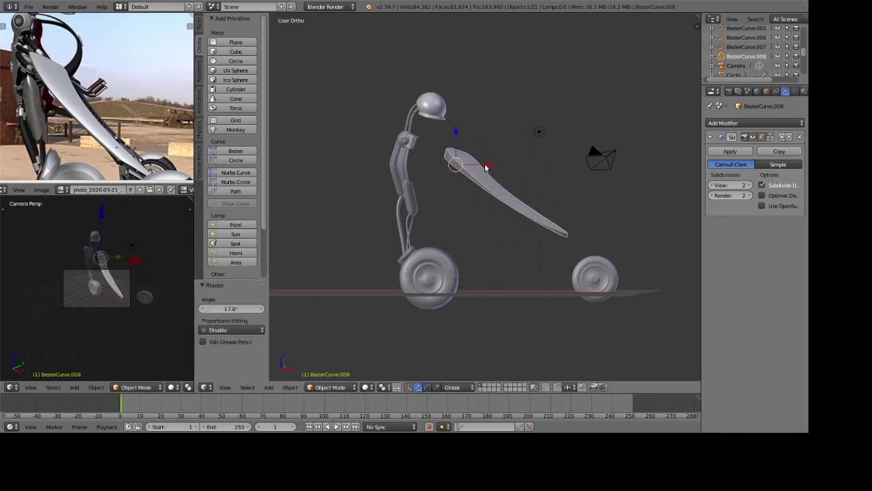
# Reselect the curved blade and turn it 44.7° about the Z axis.
pyautogui.press('a')
pyautogui.moveTo(510, 172)
pyautogui.mouseDown(button='middle')
pyautogui.moveTo(518, 183)
pyautogui.moveTo(562, 167)
pyautogui.moveTo(537, 172)
pyautogui.moveTo(498, 215)
pyautogui.moveTo(452, 204)
pyautogui.mouseUp(button='middle')
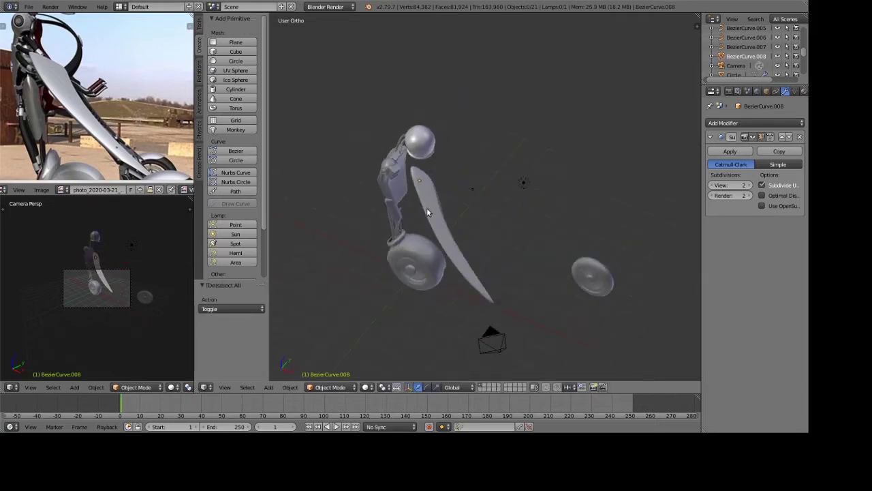
pyautogui.rightClick(427, 211)
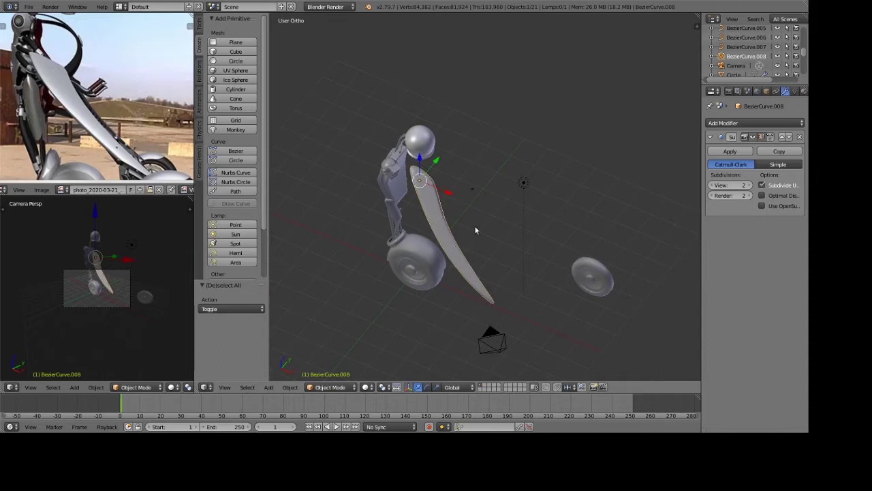
pyautogui.press('r')
pyautogui.press('z')
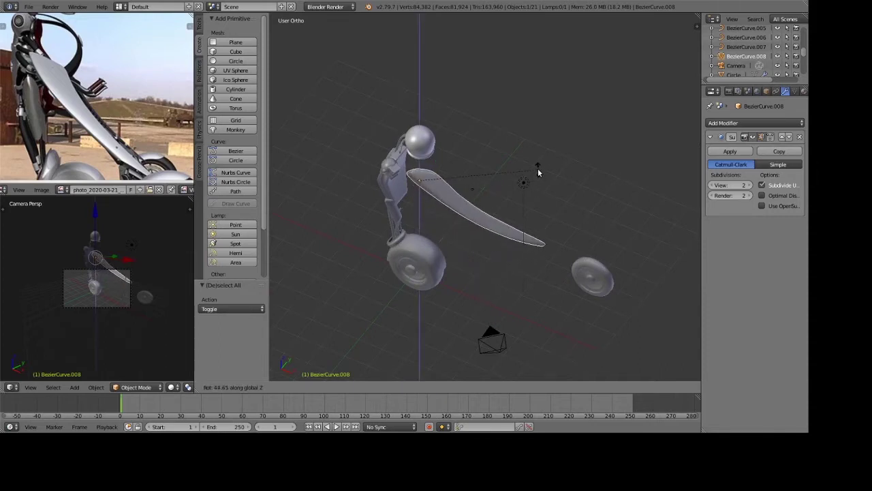
pyautogui.click(534, 176)
# Move the blade -1.782 along Y and show a rendered preview of the model.
pyautogui.scroll(-6, 140, 110)
pyautogui.scroll(2, 476, 154)
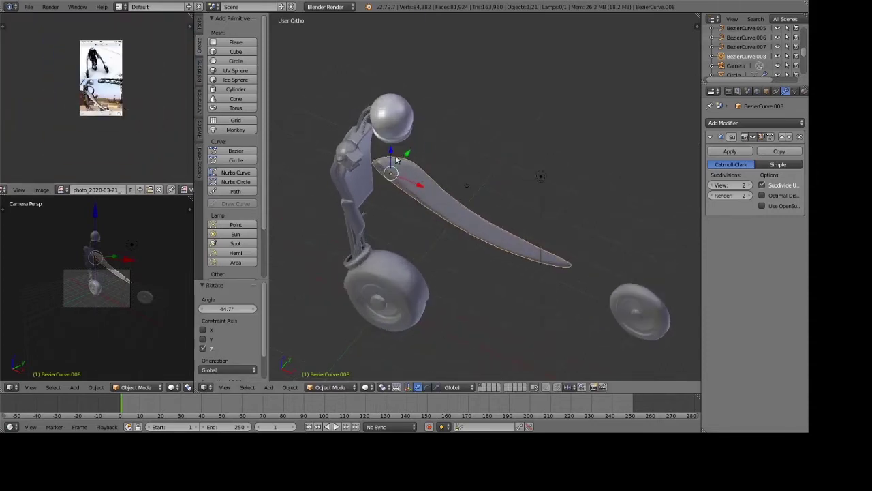
pyautogui.press('g')
pyautogui.press('y')
pyautogui.click(445, 240)
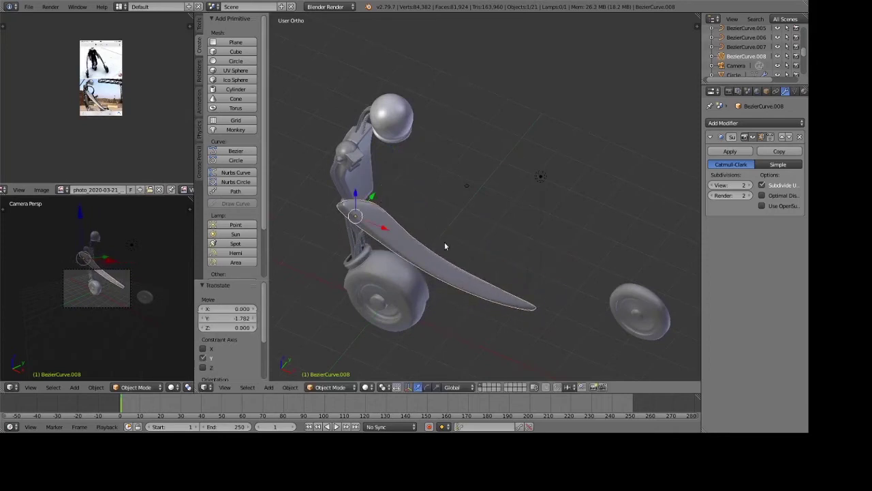
pyautogui.hotkey('shift', 'z')
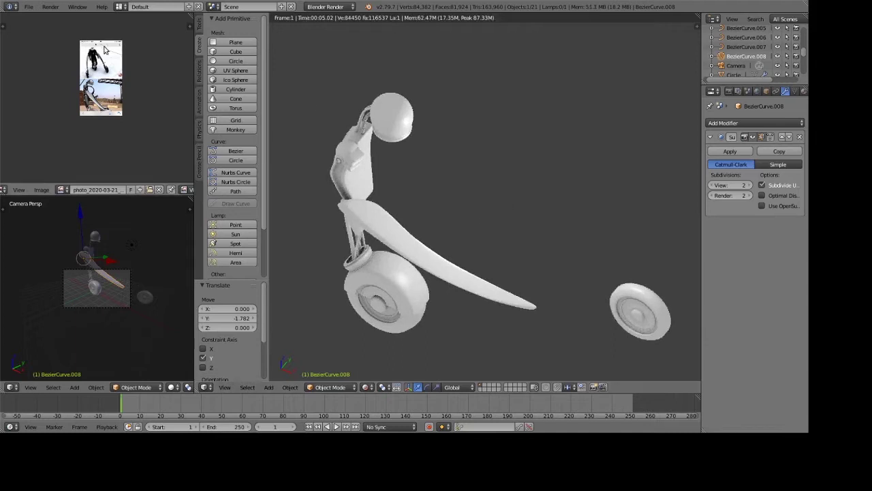
# Turn the blade -31.7° about Z and tilt it -38° about X.
pyautogui.moveTo(449, 223)
pyautogui.mouseDown(button='middle')
pyautogui.moveTo(460, 255)
pyautogui.moveTo(446, 255)
pyautogui.mouseUp(button='middle')
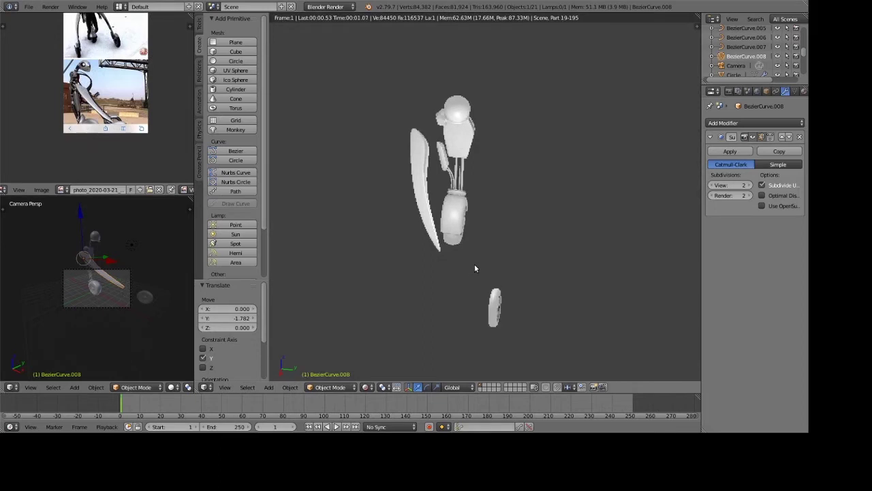
pyautogui.hotkey('shift', 'z')
pyautogui.moveTo(474, 261)
pyautogui.mouseDown(button='middle')
pyautogui.moveTo(483, 253)
pyautogui.moveTo(497, 269)
pyautogui.mouseUp(button='middle')
pyautogui.press('r')
pyautogui.press('z')
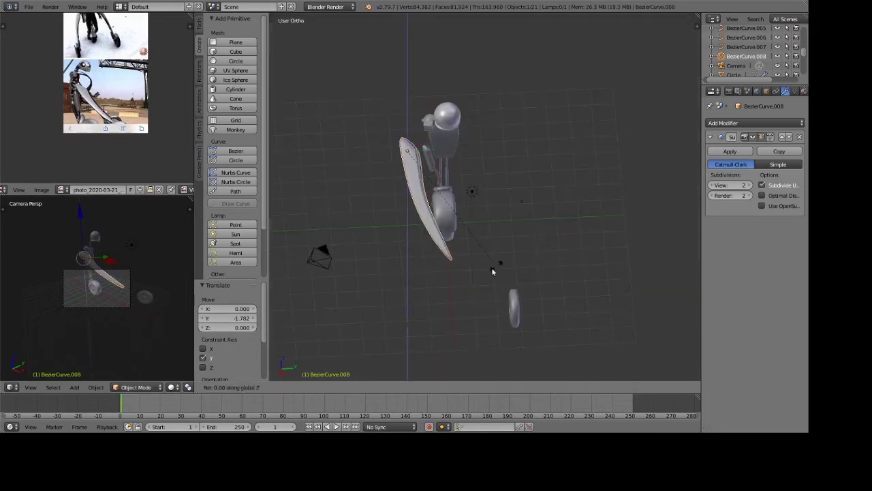
pyautogui.click(422, 288)
pyautogui.moveTo(455, 271); pyautogui.dragTo(471, 239, button='middle')
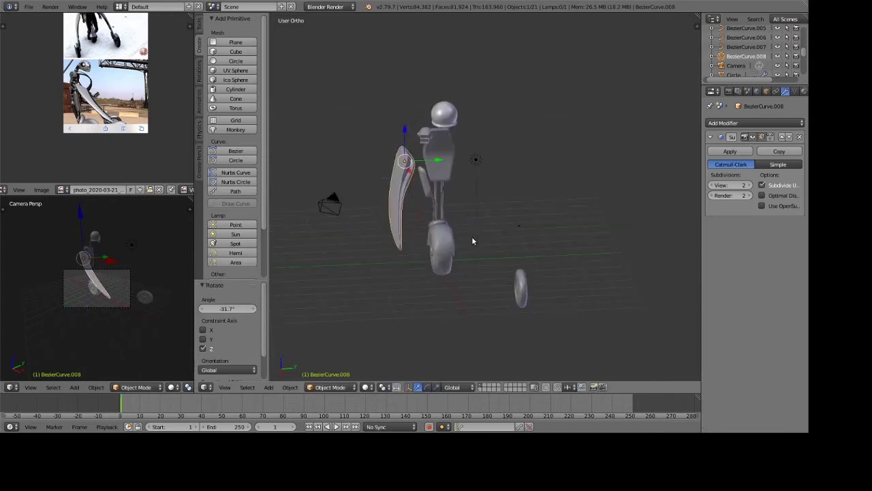
pyautogui.press('r')
pyautogui.press('z')
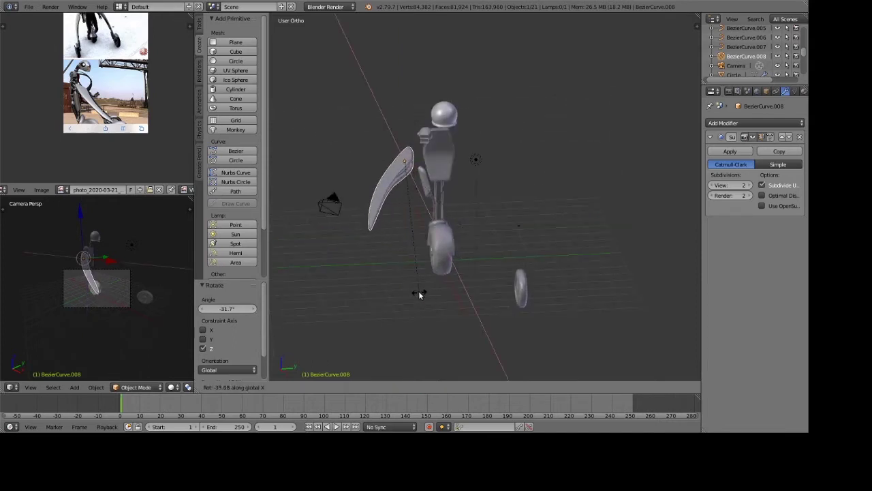
pyautogui.press('x')
pyautogui.click(417, 295)
# Raise the blade 0.435 on Z, turn it 3.77° about Z and tilt it 20.9° about X.
pyautogui.press('g')
pyautogui.press('z')
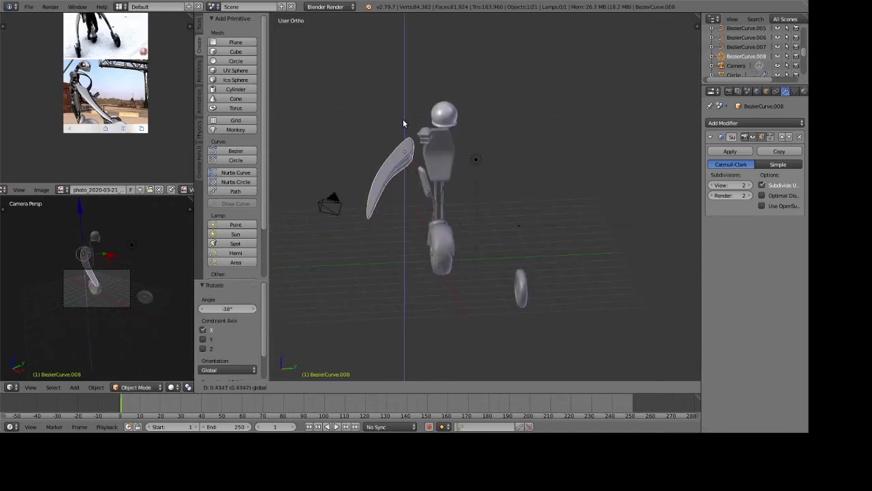
pyautogui.click(405, 128)
pyautogui.moveTo(409, 136)
pyautogui.mouseDown(button='middle')
pyautogui.moveTo(541, 159)
pyautogui.moveTo(551, 250)
pyautogui.mouseUp(button='middle')
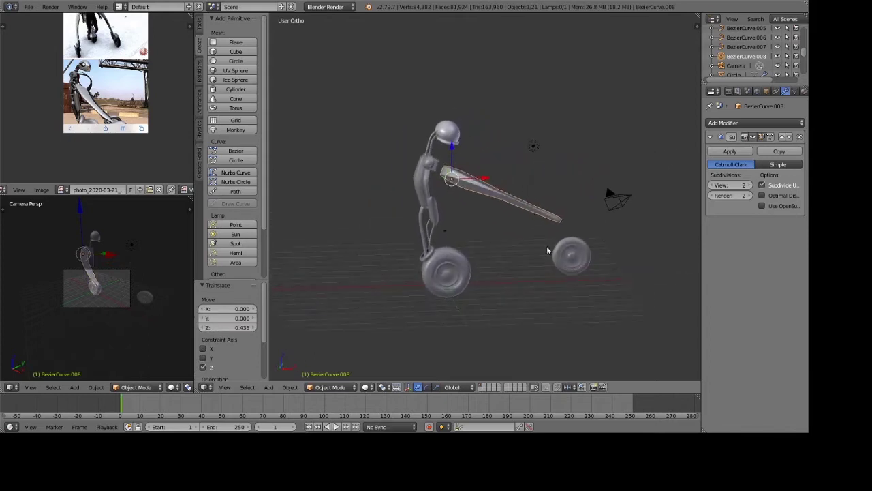
pyautogui.press('r')
pyautogui.press('z')
pyautogui.click(551, 242)
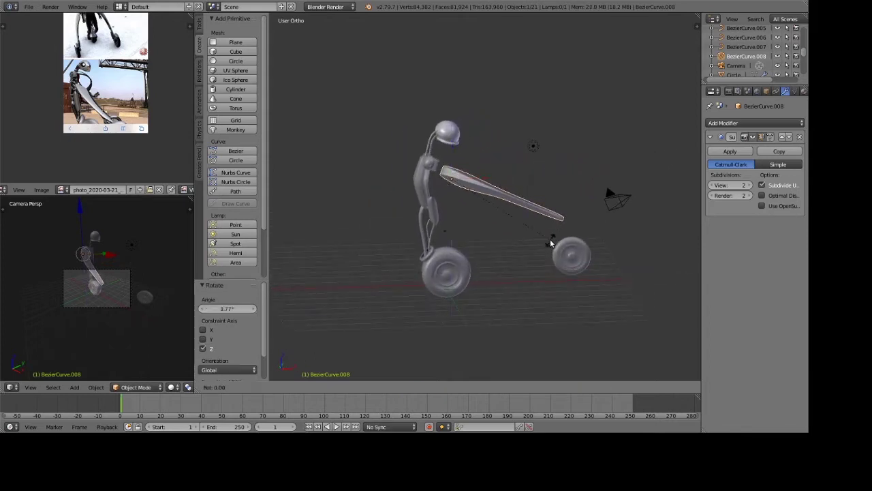
pyautogui.press('r')
pyautogui.press('x')
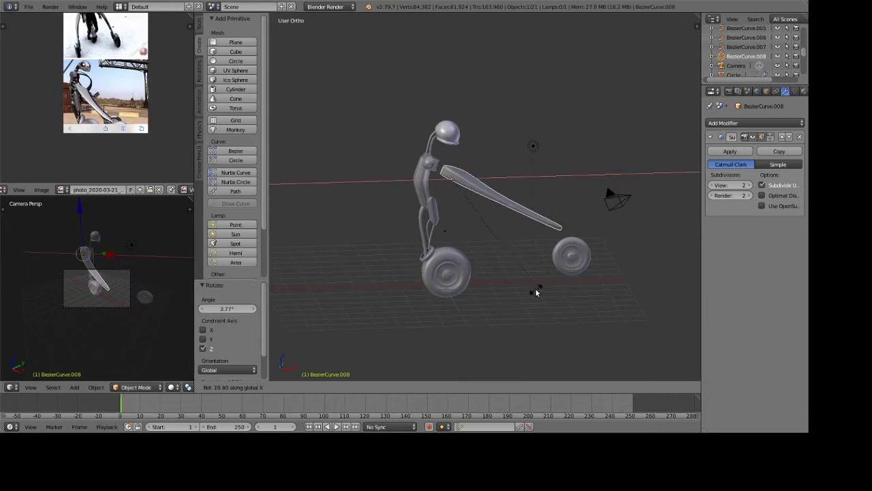
pyautogui.click(535, 288)
pyautogui.moveTo(452, 154); pyautogui.dragTo(463, 168)
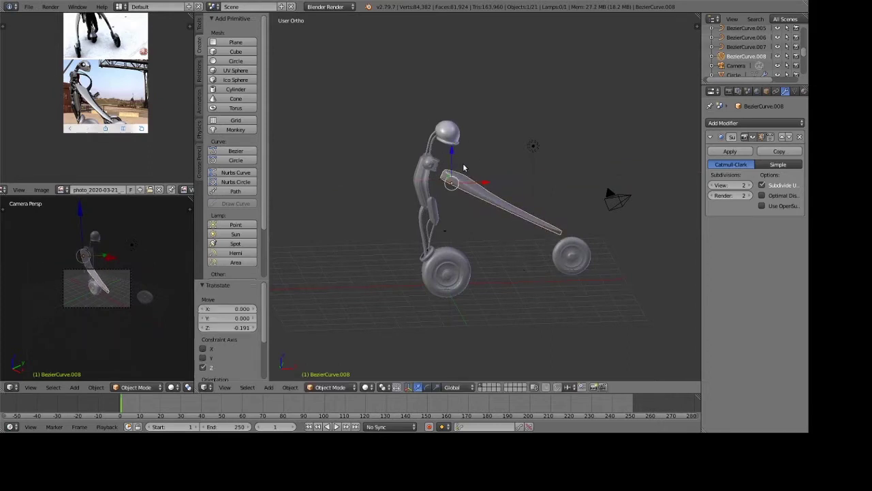
# Reselect the blade, scale it to 1.127 and tilt it 22.39° about Y.
pyautogui.press('a')
pyautogui.moveTo(511, 205)
pyautogui.mouseDown(button='middle')
pyautogui.moveTo(552, 238)
pyautogui.moveTo(549, 213)
pyautogui.moveTo(499, 234)
pyautogui.moveTo(520, 212)
pyautogui.moveTo(590, 196)
pyautogui.mouseUp(button='middle')
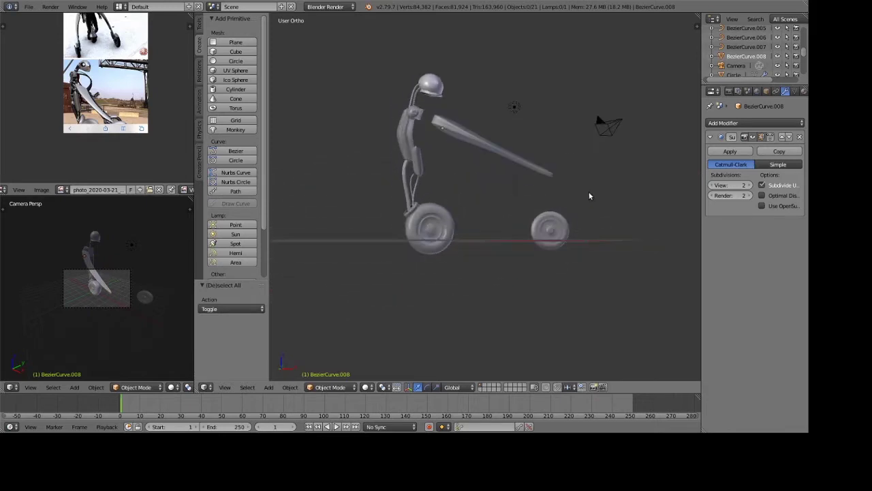
pyautogui.rightClick(515, 161)
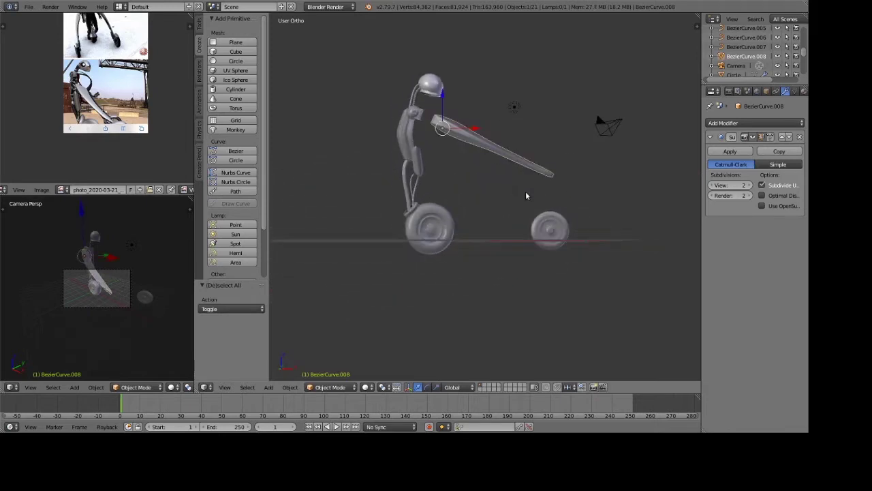
pyautogui.press('s')
pyautogui.click(549, 212)
pyautogui.press('r')
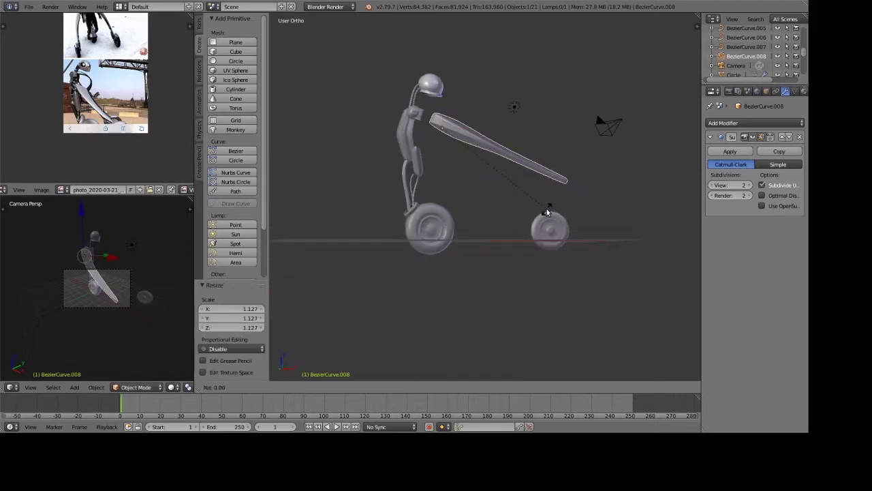
pyautogui.press('x')
pyautogui.press('y')
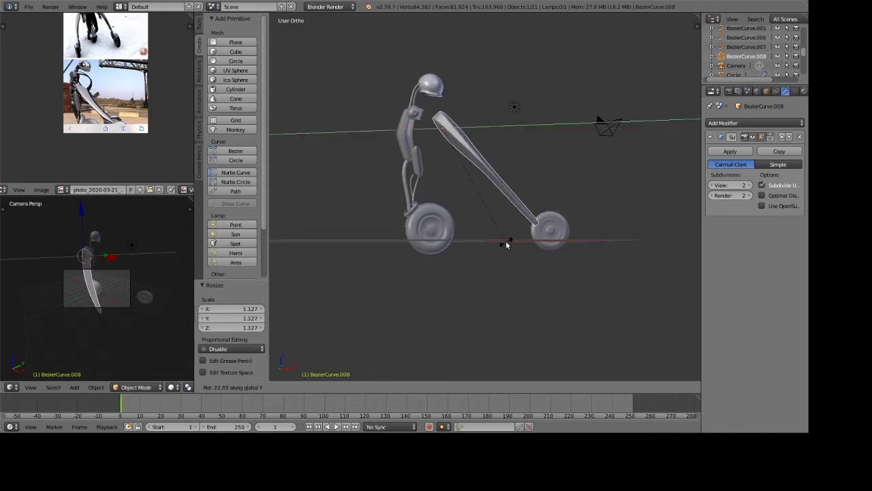
pyautogui.click(507, 245)
# Shift the blade -0.190 along X, lower it slightly, and check it in rendered preview.
pyautogui.press('g')
pyautogui.press('x')
pyautogui.click(454, 107)
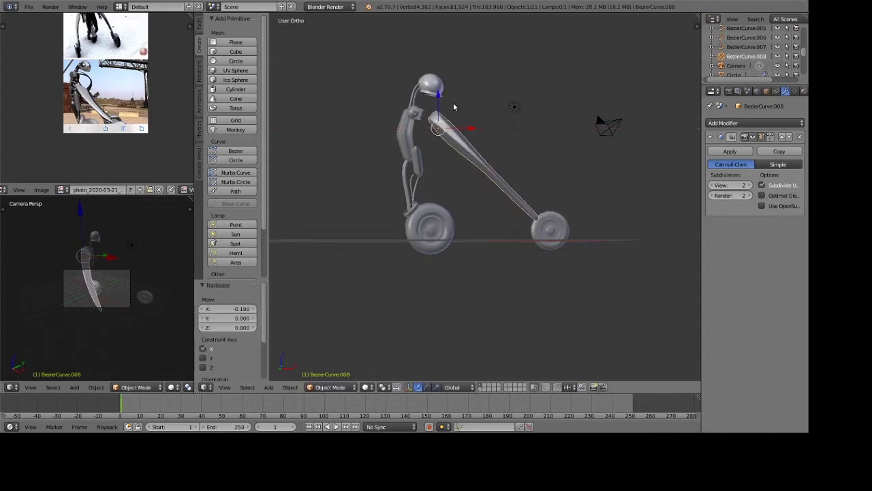
pyautogui.press('g')
pyautogui.press('z')
pyautogui.click(441, 103)
pyautogui.press('g')
pyautogui.press('z')
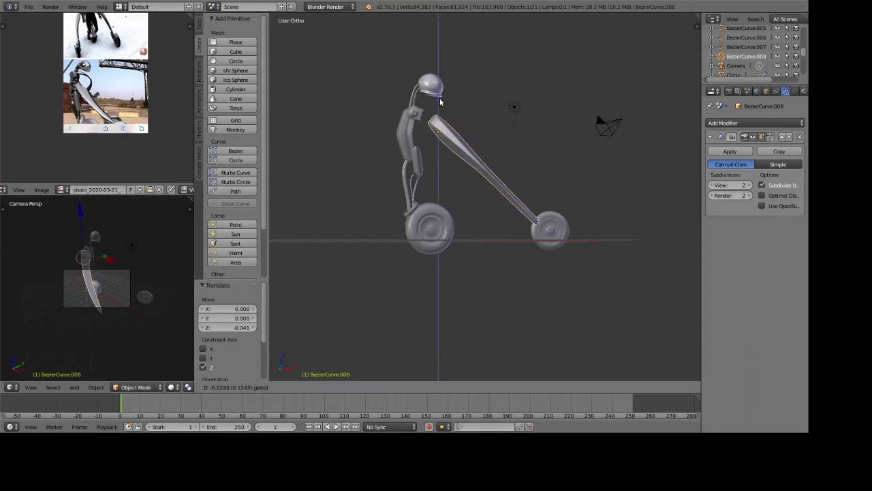
pyautogui.click(441, 102)
pyautogui.press('a')
pyautogui.hotkey('shift', 'z')
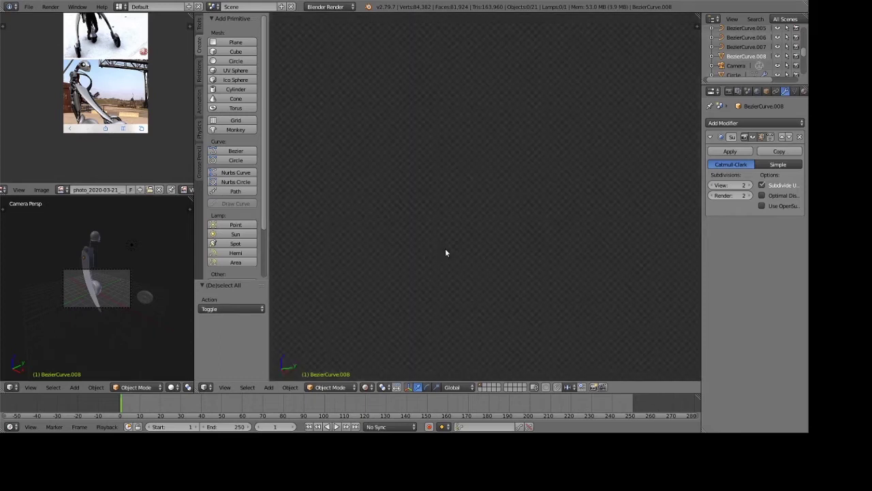
pyautogui.hotkey('shift', 'z')
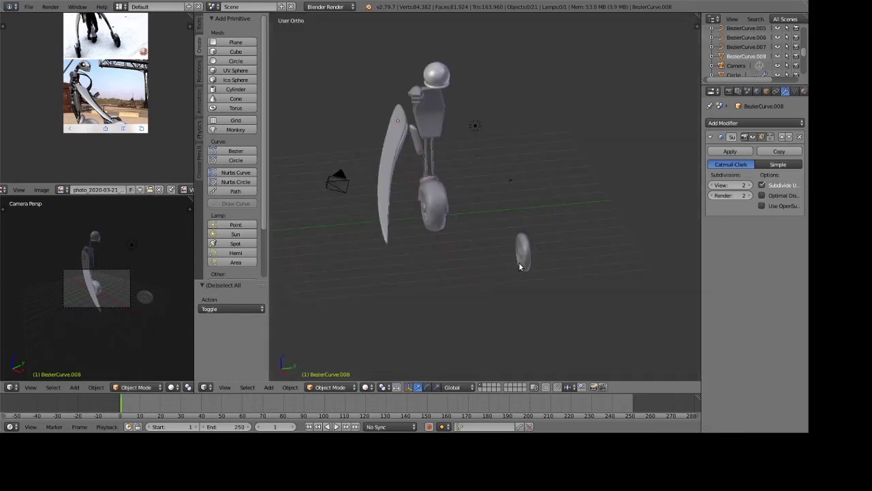
pyautogui.rightClick(521, 264)
pyautogui.press('g')
pyautogui.press('y')
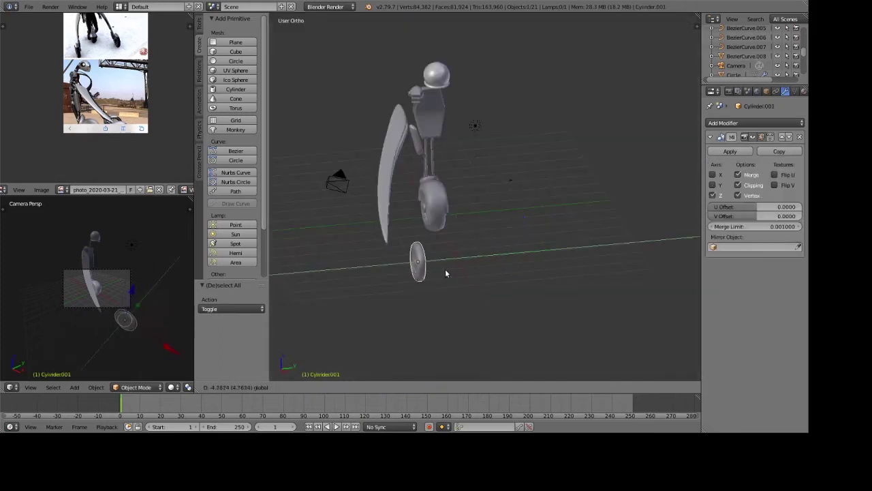
pyautogui.click(425, 275)
pyautogui.moveTo(425, 275)
pyautogui.mouseDown(button='middle')
pyautogui.moveTo(550, 228)
pyautogui.moveTo(542, 244)
pyautogui.mouseUp(button='middle')
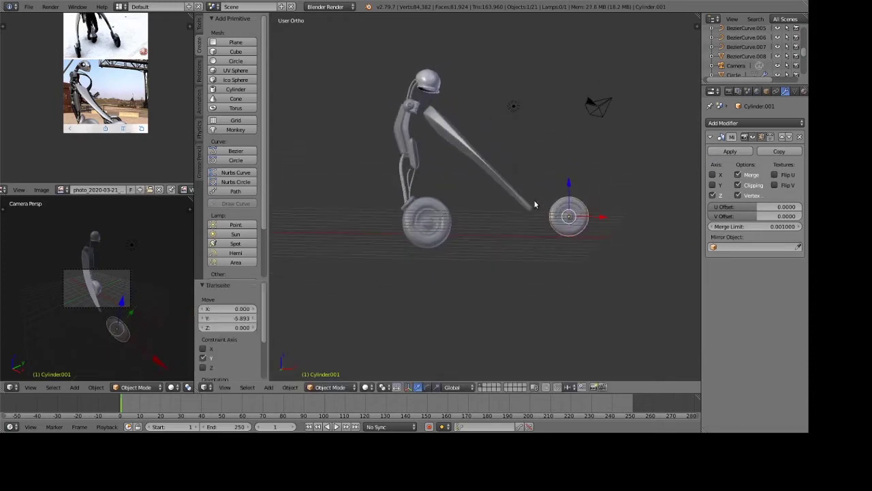
pyautogui.press('KP_1')
pyautogui.rightClick(486, 194)
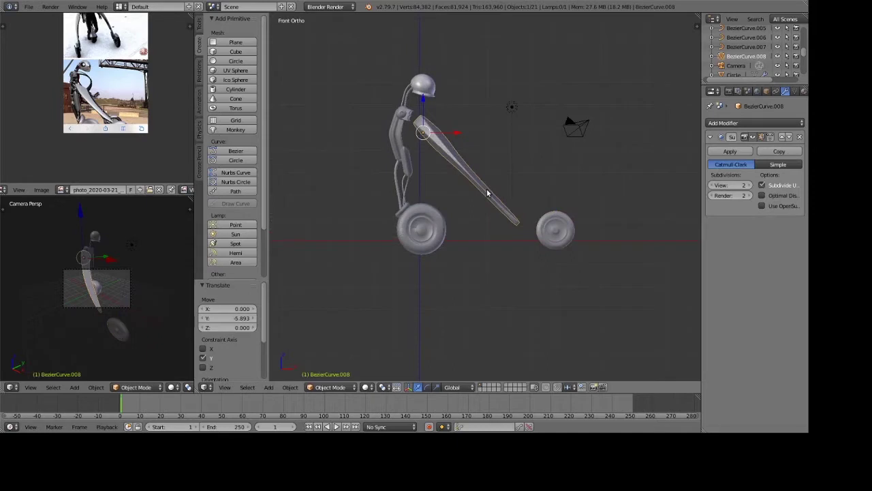
pyautogui.press('s')
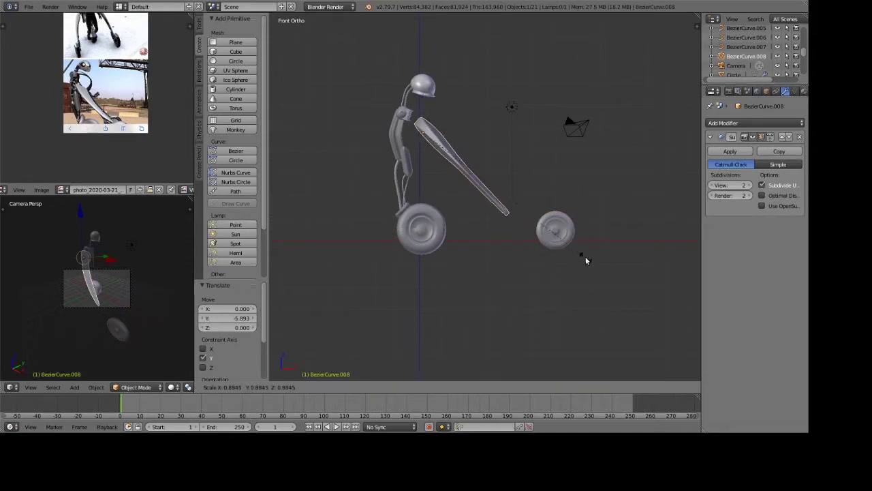
pyautogui.click(585, 257)
pyautogui.press('r')
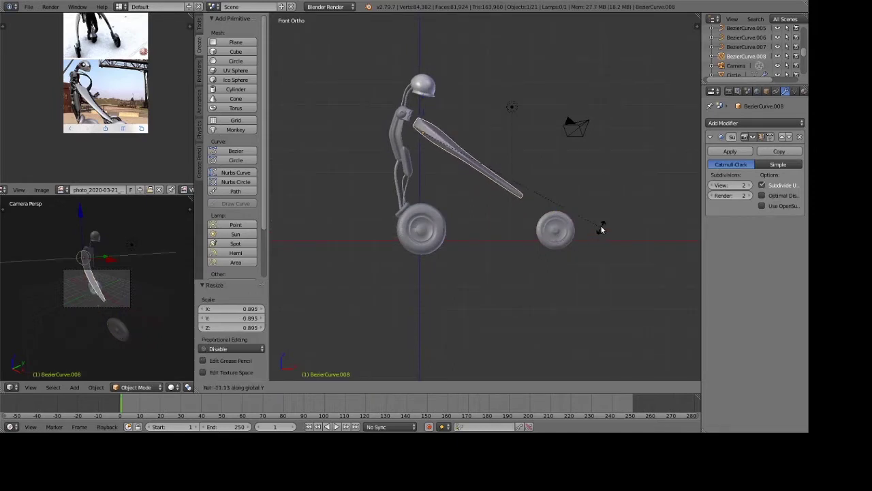
pyautogui.click(600, 229)
pyautogui.press('a')
pyautogui.rightClick(571, 235)
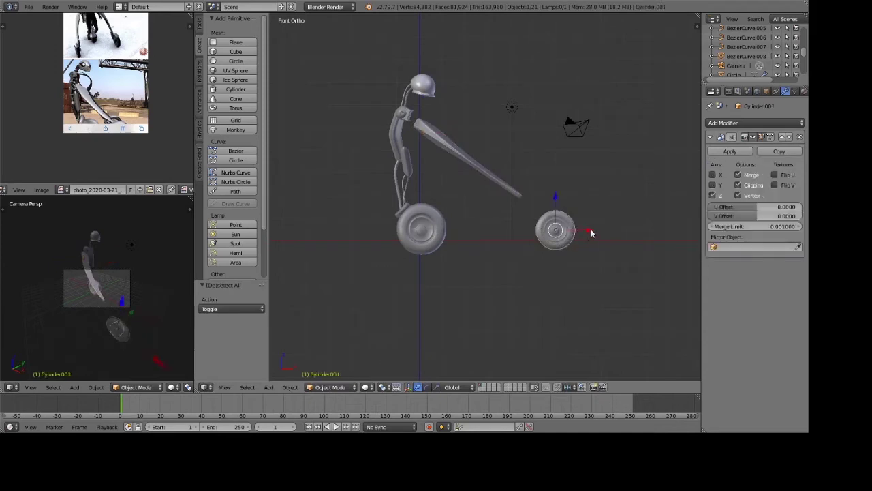
pyautogui.press('g')
pyautogui.press('x')
pyautogui.click(572, 231)
pyautogui.press('s')
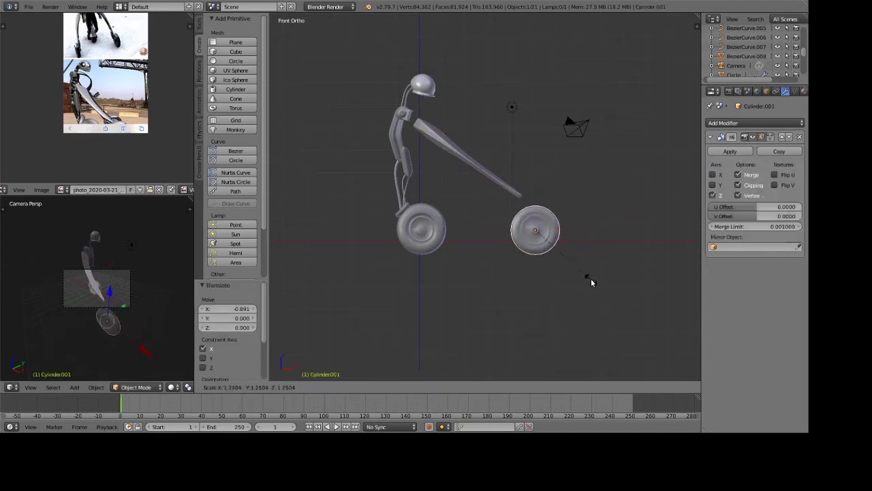
pyautogui.click(590, 280)
pyautogui.press('g')
pyautogui.press('z')
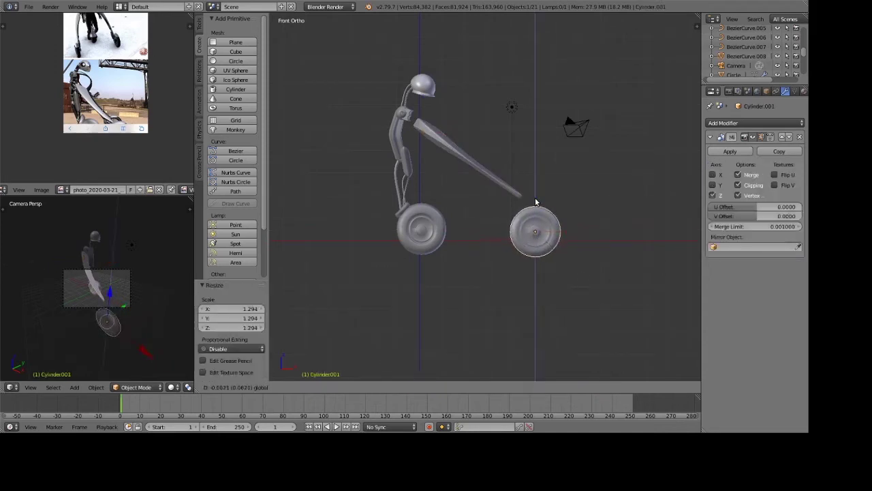
pyautogui.click(538, 202)
pyautogui.press('a')
pyautogui.moveTo(577, 226)
pyautogui.mouseDown(button='middle')
pyautogui.moveTo(529, 243)
pyautogui.moveTo(413, 251)
pyautogui.mouseUp(button='middle')
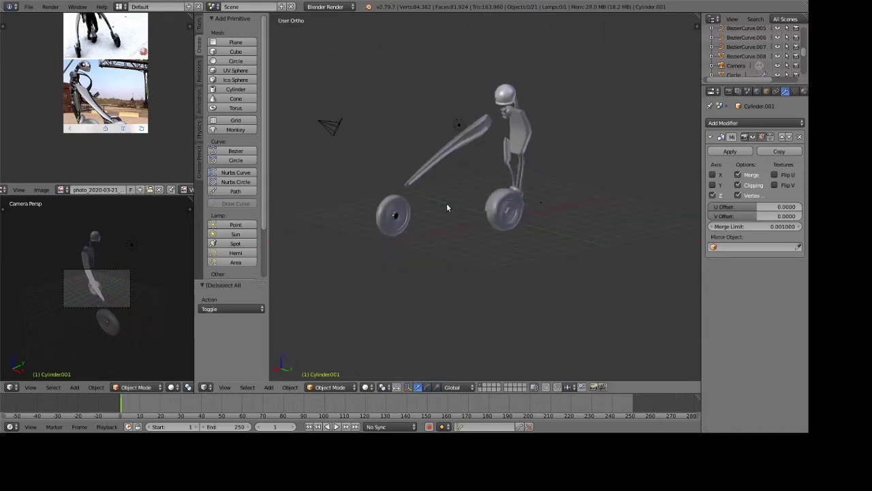
pyautogui.moveTo(446, 207)
pyautogui.mouseDown(button='middle')
pyautogui.moveTo(382, 230)
pyautogui.moveTo(511, 201)
pyautogui.mouseUp(button='middle')
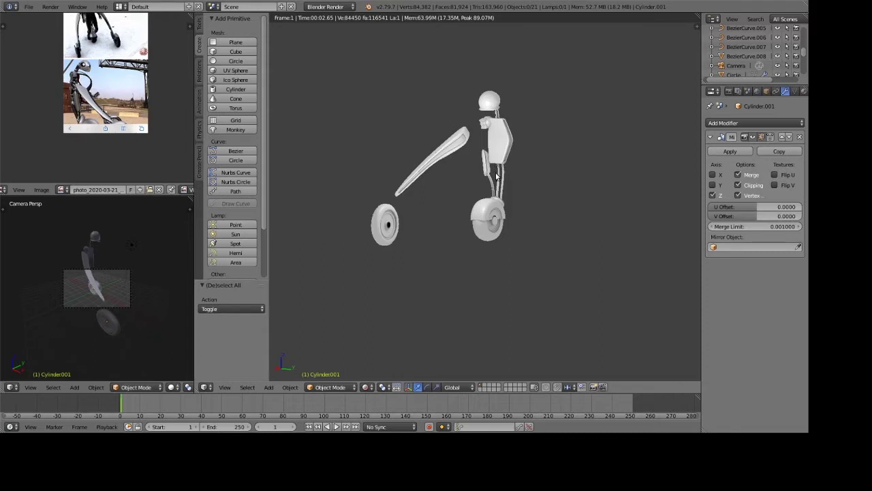
pyautogui.moveTo(497, 182)
pyautogui.mouseDown(button='middle')
pyautogui.moveTo(640, 103)
pyautogui.moveTo(627, 149)
pyautogui.moveTo(582, 170)
pyautogui.moveTo(554, 171)
pyautogui.moveTo(563, 181)
pyautogui.moveTo(556, 161)
pyautogui.moveTo(538, 165)
pyautogui.mouseUp(button='middle')
pyautogui.scroll(3, 582, 170)
pyautogui.scroll(-3, 556, 161)
pyautogui.hotkey('shift', 'z')
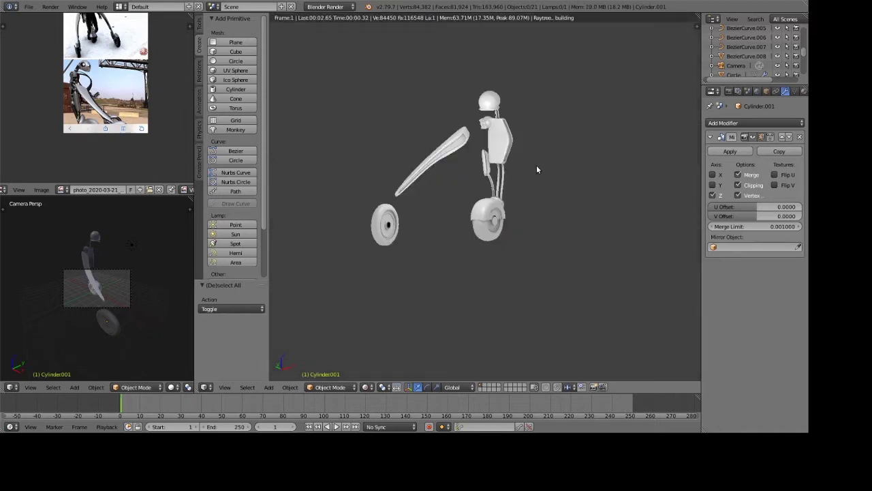
pyautogui.scroll(3, 536, 169)
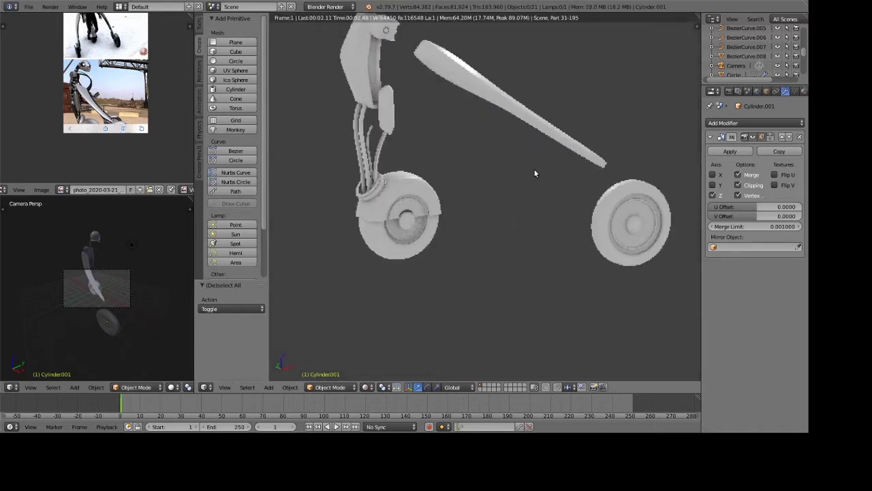
pyautogui.press('z')
pyautogui.press('z')
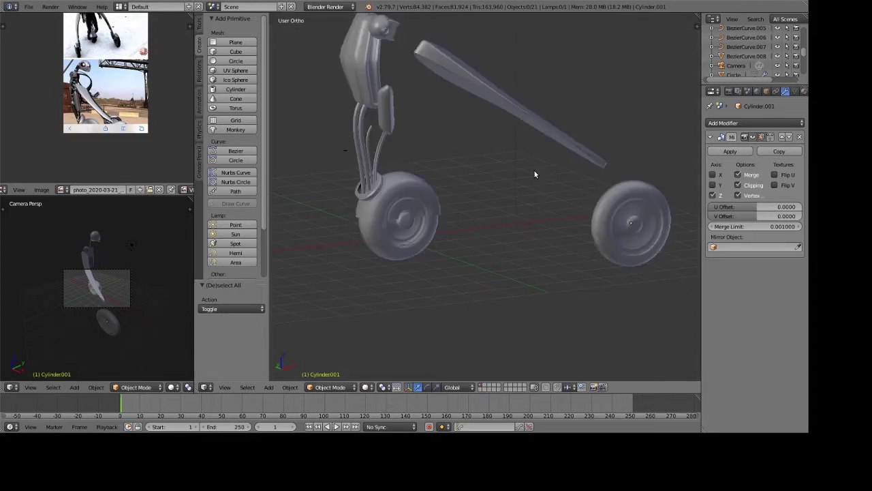
pyautogui.moveTo(535, 170)
pyautogui.mouseDown(button='middle')
pyautogui.moveTo(484, 175)
pyautogui.moveTo(481, 240)
pyautogui.moveTo(333, 269)
pyautogui.moveTo(483, 230)
pyautogui.moveTo(472, 226)
pyautogui.moveTo(485, 238)
pyautogui.mouseUp(button='middle')
pyautogui.scroll(-2, 481, 240)
pyautogui.scroll(-2, 498, 231)
pyautogui.hotkey('shift', 's')
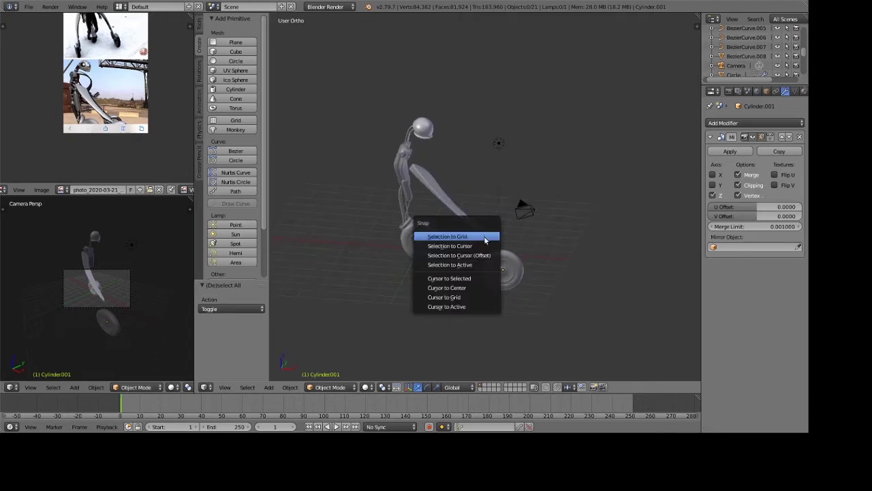
pyautogui.press('Escape')
pyautogui.hotkey('shift', 'z')
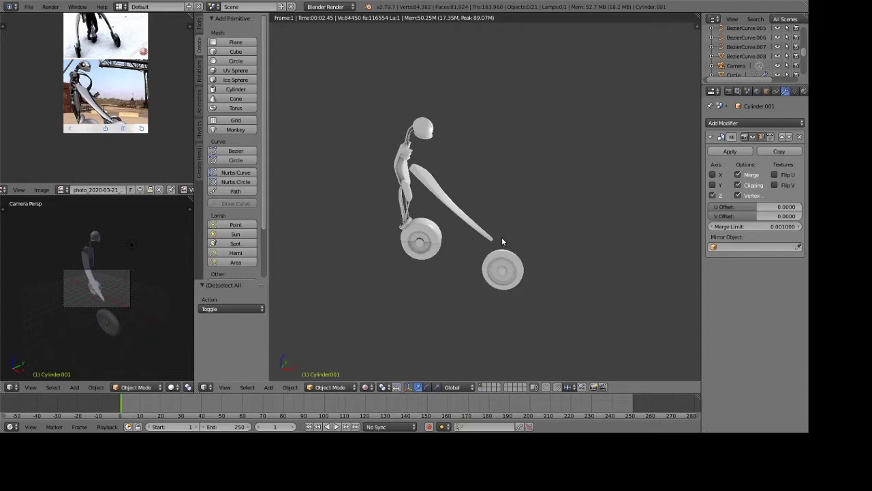
pyautogui.hotkey('shift', 'z')
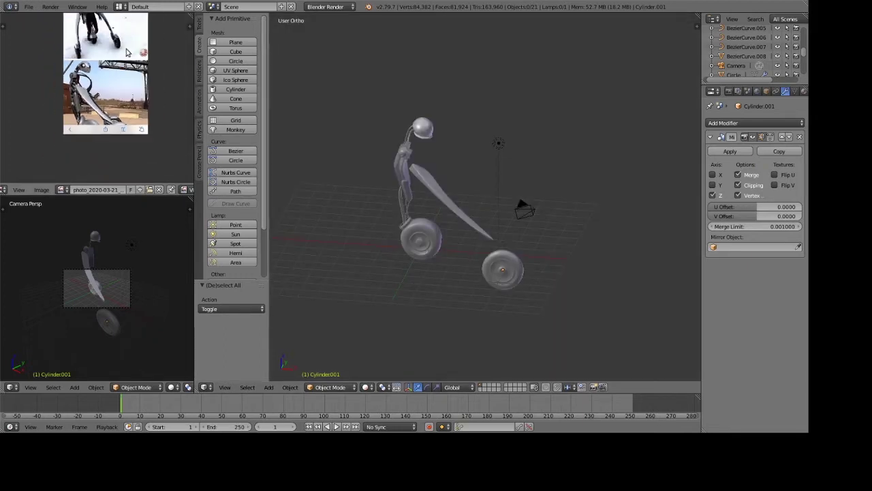
pyautogui.moveTo(477, 218); pyautogui.dragTo(375, 232, button='middle')
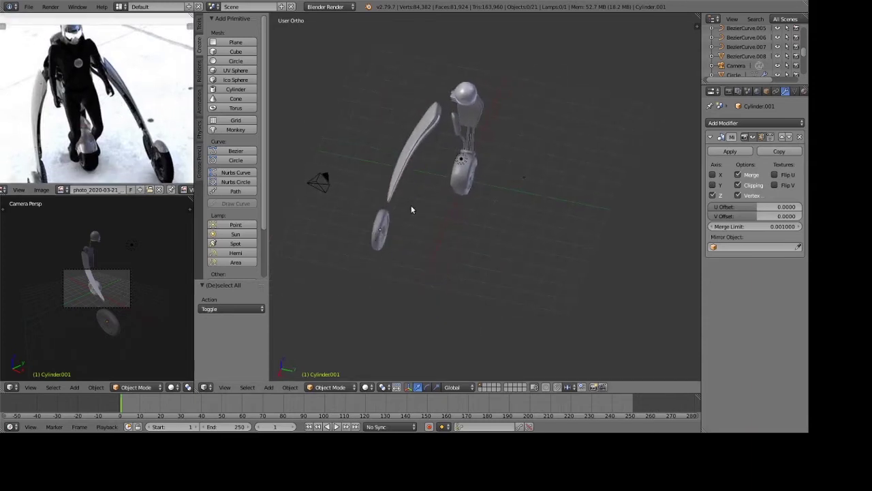
pyautogui.moveTo(411, 205); pyautogui.dragTo(551, 156, button='middle')
pyautogui.scroll(4, 550, 157)
pyautogui.scroll(1, 514, 171)
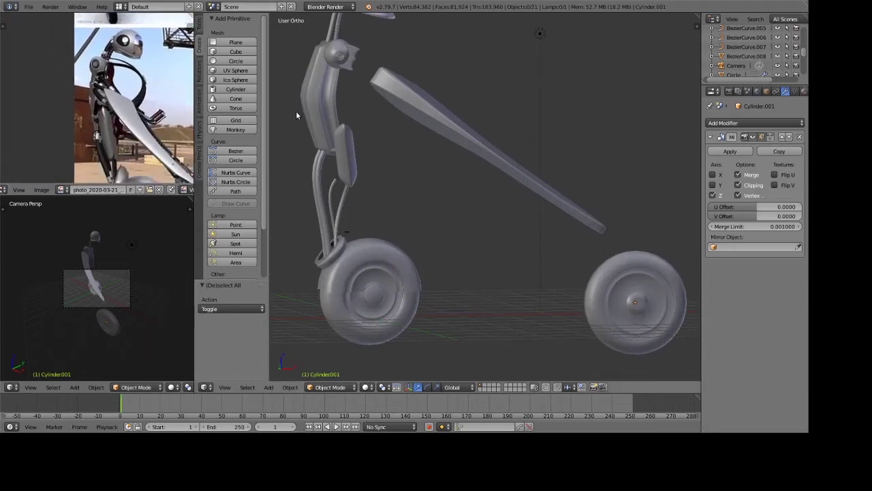
pyautogui.moveTo(296, 110)
pyautogui.mouseDown(button='middle')
pyautogui.moveTo(337, 115)
pyautogui.moveTo(332, 134)
pyautogui.mouseUp(button='middle')
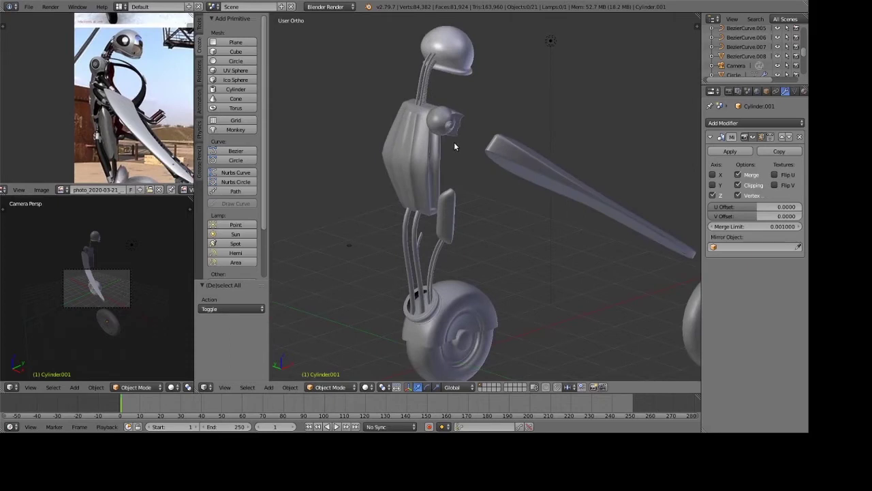
pyautogui.moveTo(455, 146)
pyautogui.mouseDown(button='middle')
pyautogui.moveTo(428, 146)
pyautogui.moveTo(419, 198)
pyautogui.mouseUp(button='middle')
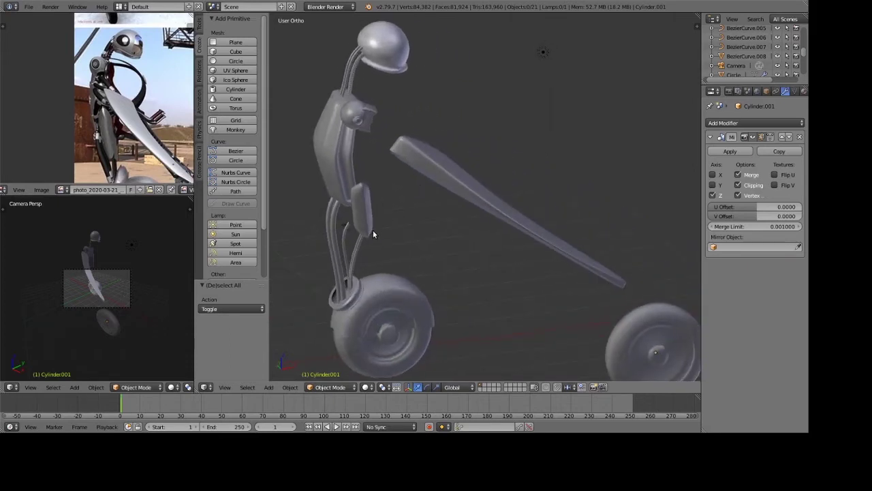
pyautogui.press('x')
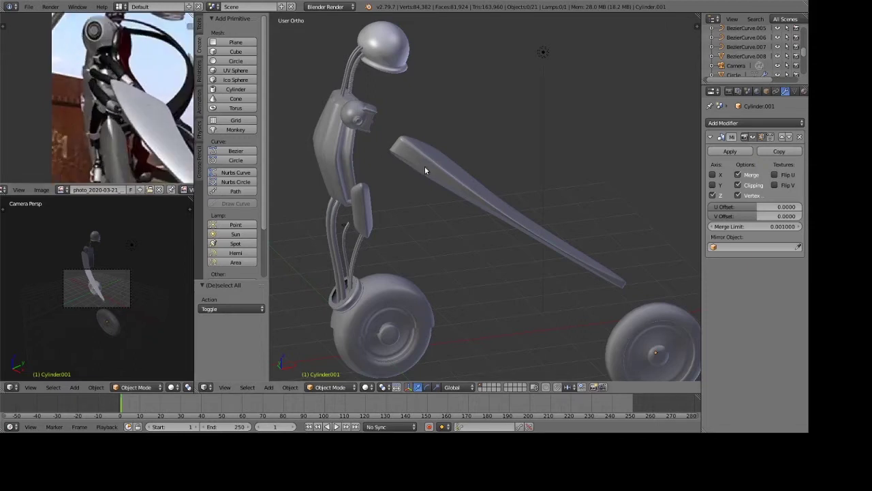
pyautogui.keyDown('shift'); pyautogui.moveTo(424, 170); pyautogui.dragTo(485, 193, button='middle'); pyautogui.keyUp('shift')
# Add a new Bezier curve and lower it along Z.
pyautogui.hotkey('shift', 'a')
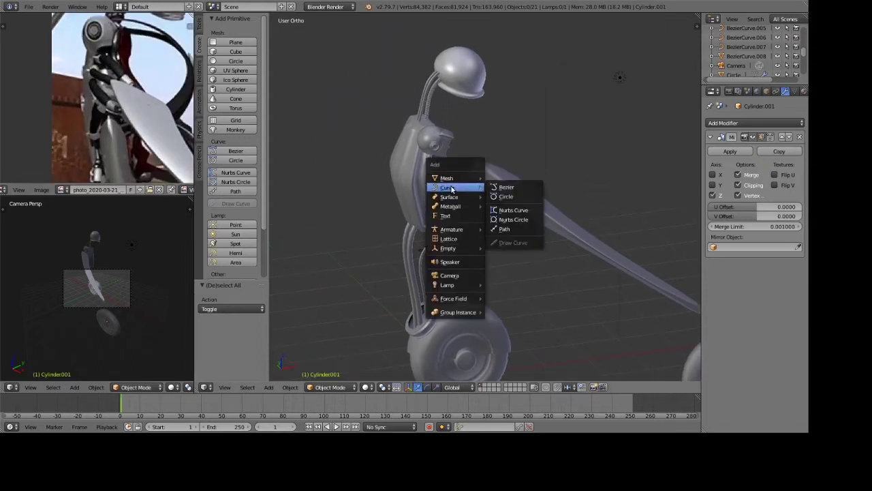
pyautogui.click(506, 186)
pyautogui.scroll(-2, 500, 198)
pyautogui.scroll(-3, 507, 236)
pyautogui.scroll(-5, 507, 244)
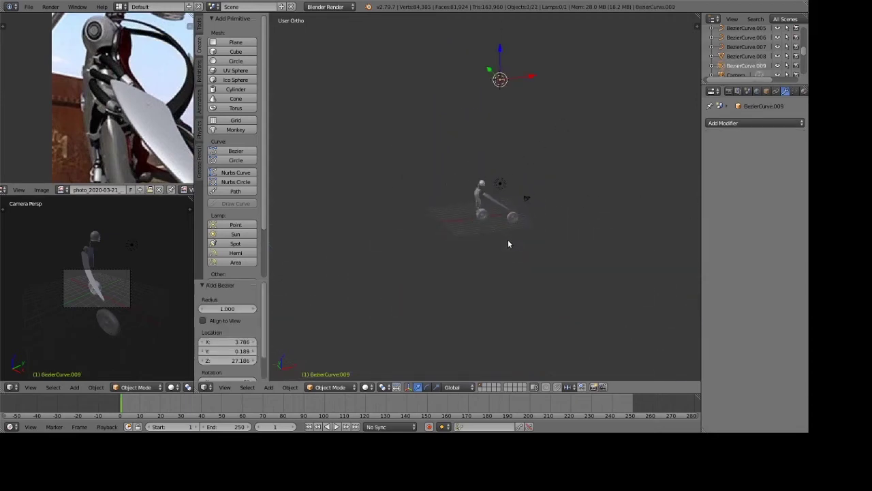
pyautogui.scroll(7, 517, 150)
pyautogui.press('g')
pyautogui.press('z')
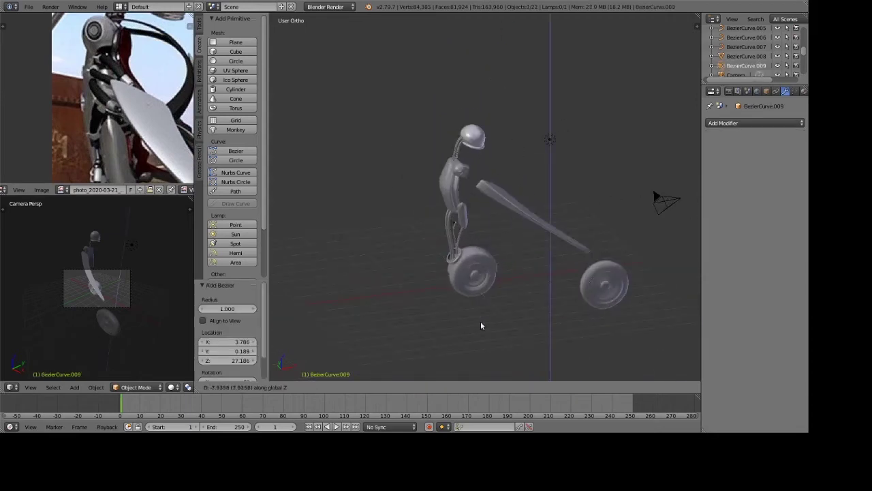
pyautogui.click(475, 220)
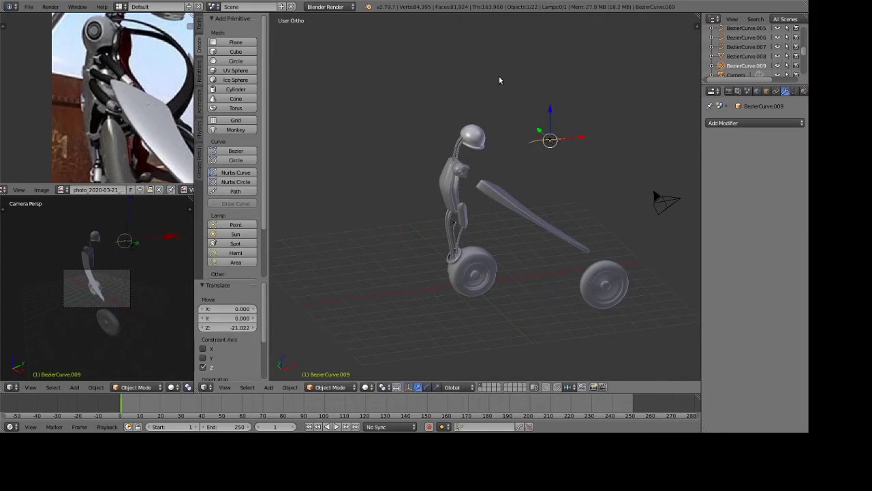
# From the top view, rotate the curve 180° about Z and move it along X.
pyautogui.press('KP_7')
pyautogui.press('r')
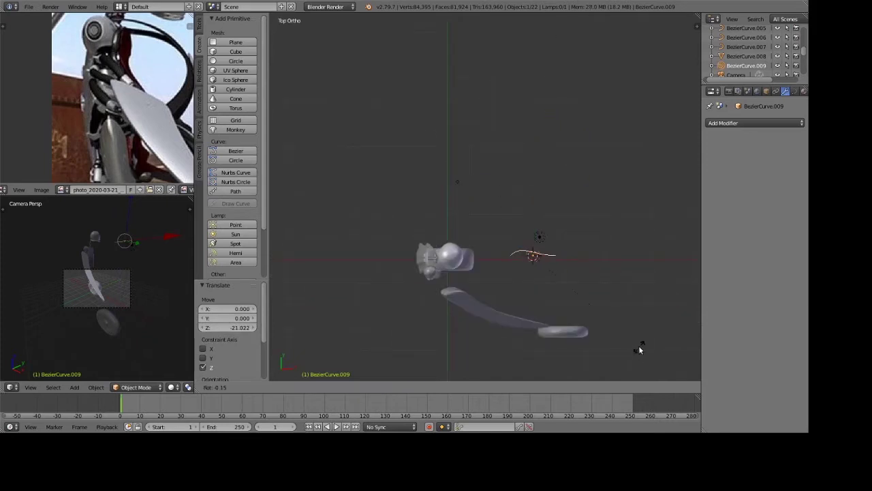
pyautogui.write('z')
pyautogui.write('1')
pyautogui.write('80')
pyautogui.press('Return')
pyautogui.keyDown('shift'); pyautogui.moveTo(582, 310); pyautogui.dragTo(623, 218, button='middle'); pyautogui.keyUp('shift')
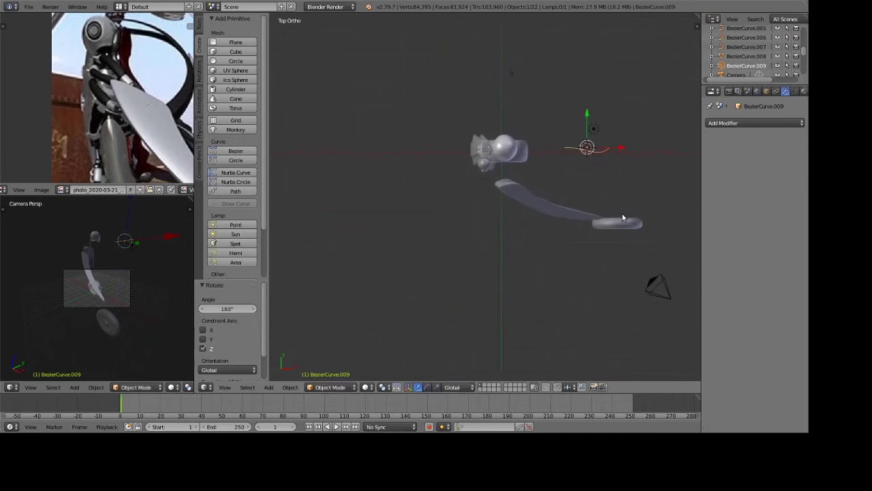
pyautogui.press('g')
pyautogui.press('x')
pyautogui.click(538, 150)
pyautogui.scroll(2, 563, 173)
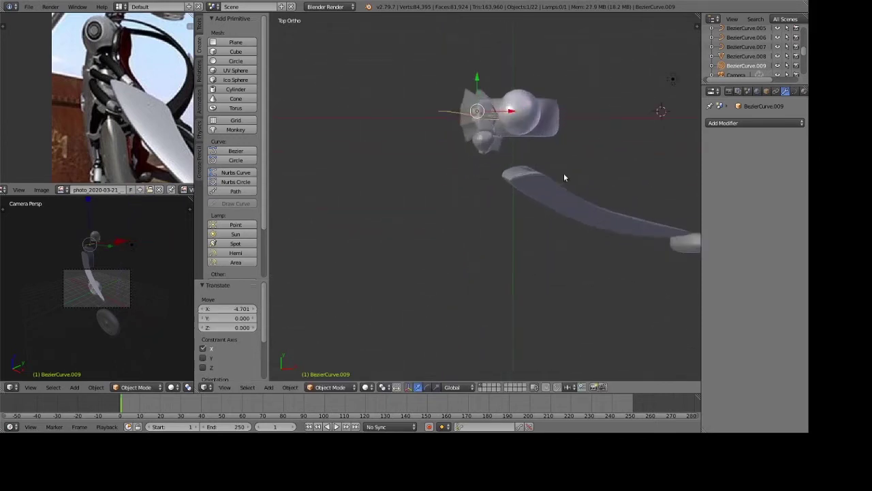
pyautogui.scroll(2, 586, 154)
pyautogui.moveTo(604, 135)
pyautogui.mouseDown(button='middle')
pyautogui.moveTo(565, 199)
pyautogui.moveTo(580, 175)
pyautogui.moveTo(580, 277)
pyautogui.mouseUp(button='middle')
pyautogui.scroll(2, 566, 165)
# Shift the curve along Y, turn it -49.6° about Z and lower it 0.458.
pyautogui.press('g')
pyautogui.press('y')
pyautogui.click(420, 154)
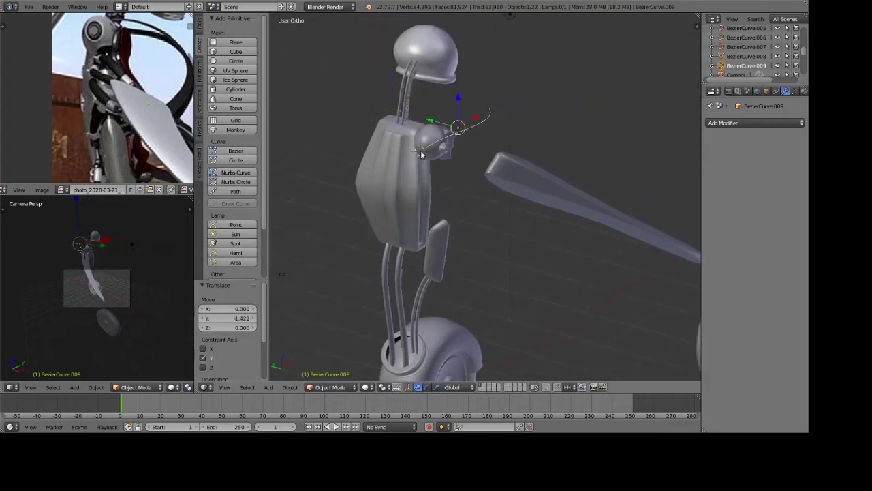
pyautogui.press('r')
pyautogui.press('z')
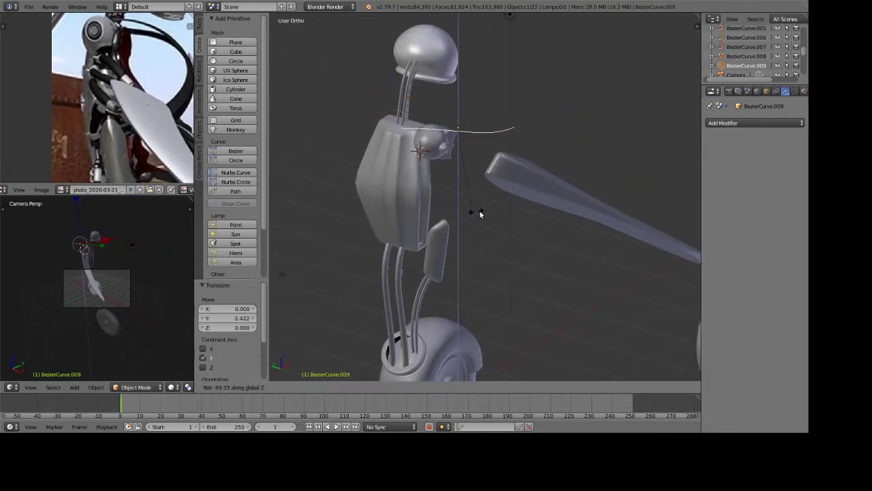
pyautogui.click(408, 138)
pyautogui.press('g')
pyautogui.press('z')
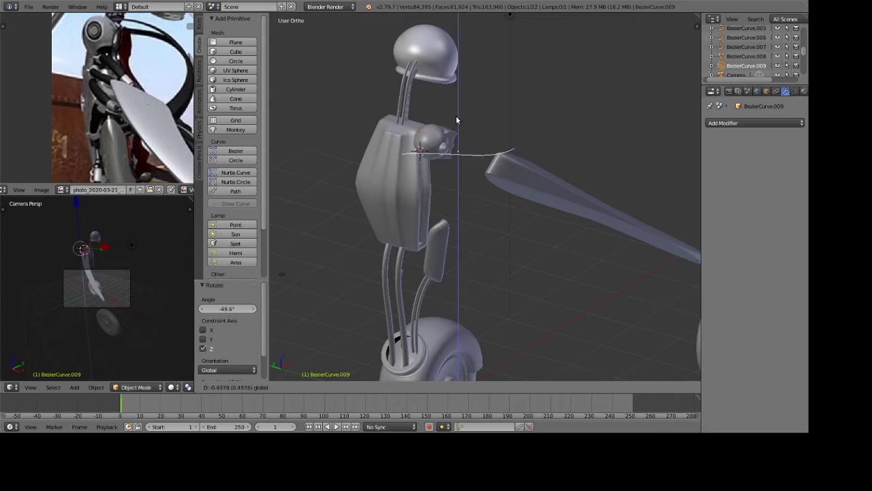
pyautogui.click(455, 115)
# Scale the curve to 0.554 and move it 0.353 along X.
pyautogui.scroll(2, 477, 133)
pyautogui.moveTo(518, 180); pyautogui.dragTo(476, 213, button='middle')
pyautogui.press('s')
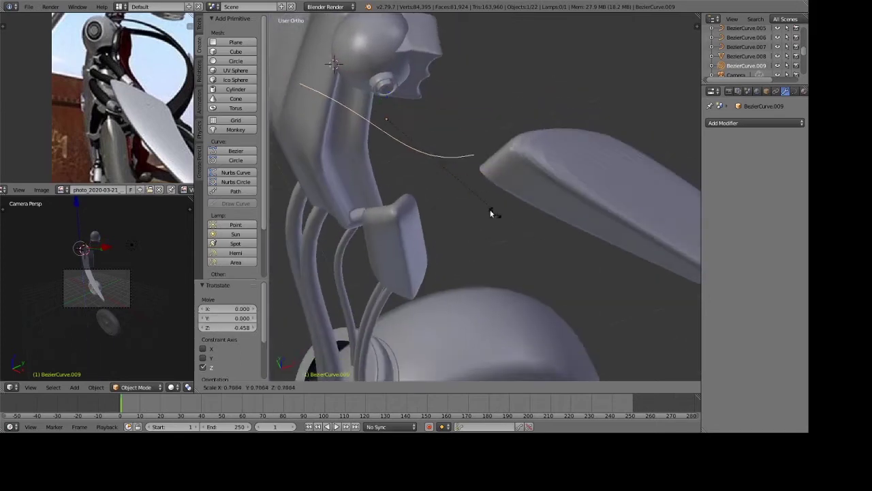
pyautogui.click(473, 196)
pyautogui.press('g')
pyautogui.press('x')
pyautogui.click(477, 119)
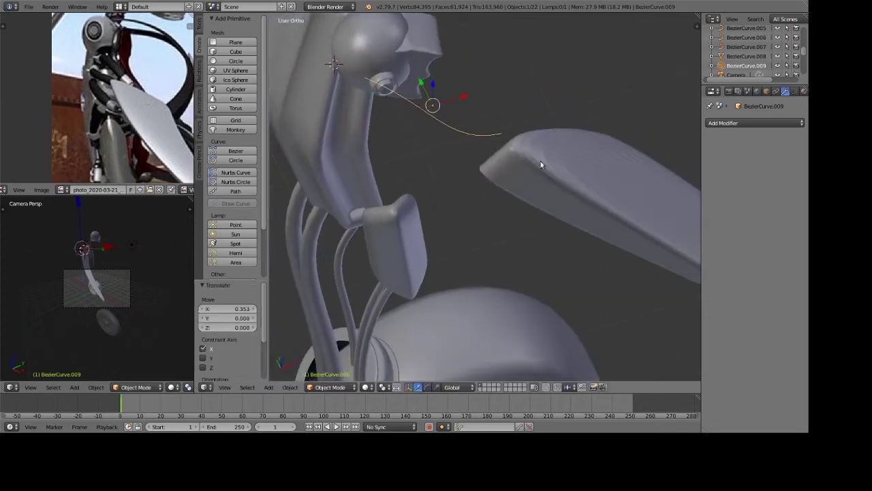
pyautogui.moveTo(541, 161); pyautogui.dragTo(587, 170, button='middle')
pyautogui.scroll(3, 400, 143)
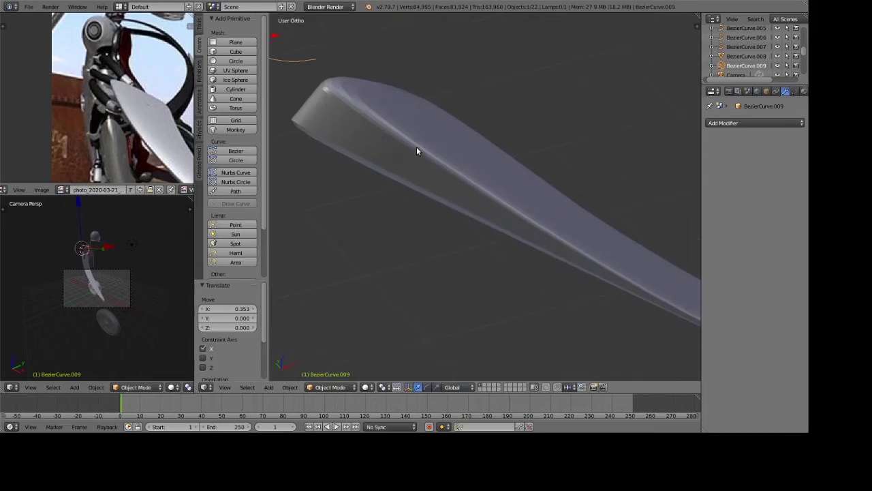
# Apply smooth shading to the blade, check it in rendered preview, then select BezierCurve.009.
pyautogui.rightClick(417, 150)
pyautogui.click(199, 23)
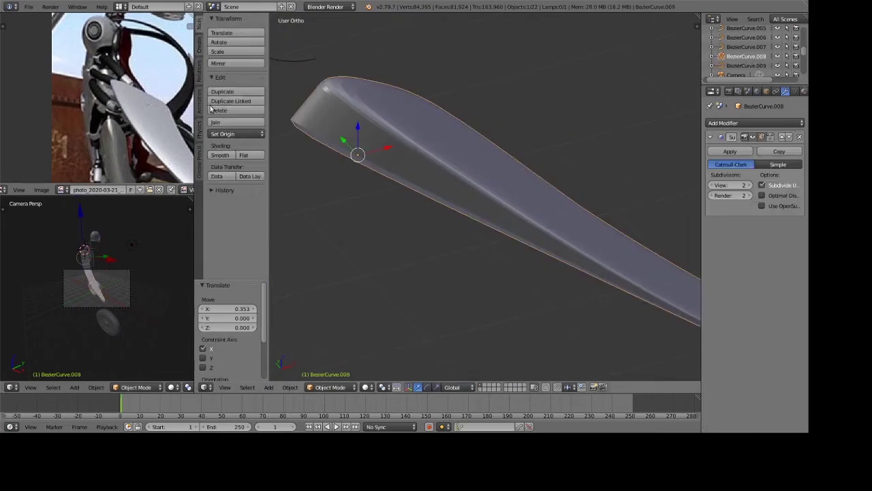
pyautogui.click(220, 154)
pyautogui.moveTo(289, 158)
pyautogui.mouseDown(button='middle')
pyautogui.moveTo(512, 189)
pyautogui.moveTo(458, 185)
pyautogui.moveTo(406, 220)
pyautogui.mouseUp(button='middle')
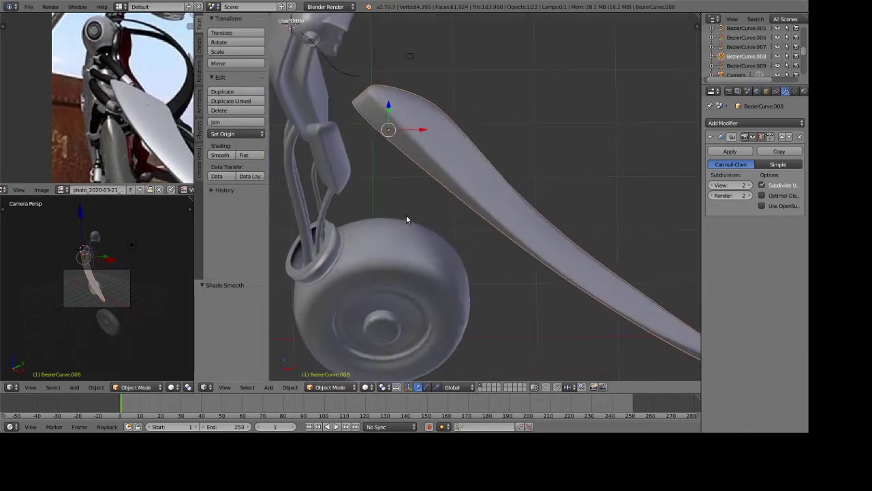
pyautogui.hotkey('shift', 'z')
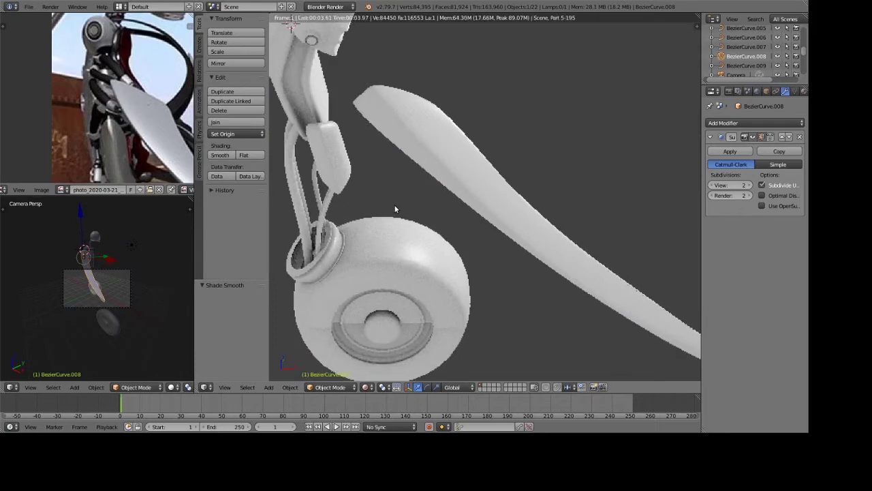
pyautogui.press('z')
pyautogui.press('z')
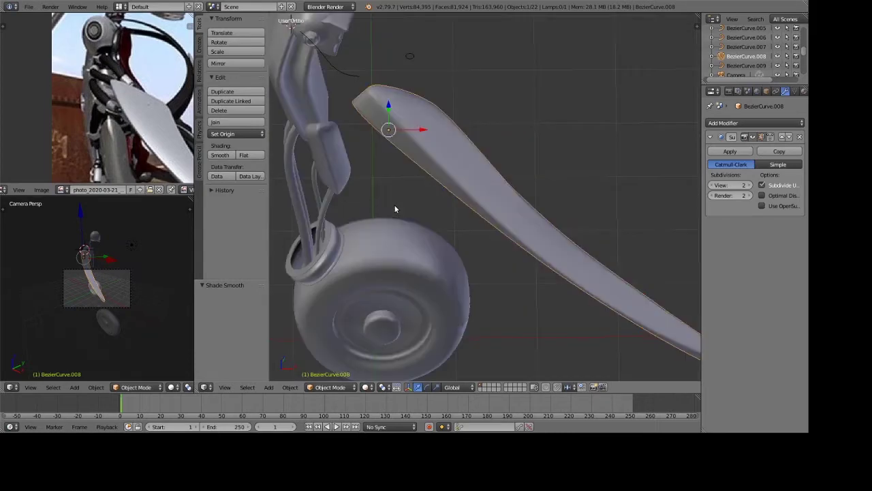
pyautogui.moveTo(491, 202)
pyautogui.mouseDown(button='middle')
pyautogui.moveTo(382, 102)
pyautogui.moveTo(487, 125)
pyautogui.moveTo(432, 133)
pyautogui.moveTo(458, 145)
pyautogui.mouseUp(button='middle')
pyautogui.rightClick(432, 133)
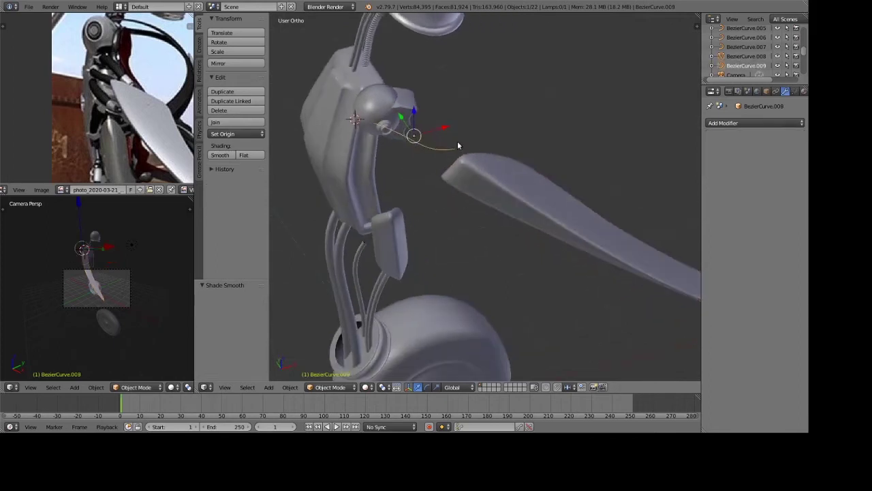
# Nudge BezierCurve.009 along Z and X to bring it near the blade's height.
pyautogui.moveTo(415, 116); pyautogui.dragTo(436, 111)
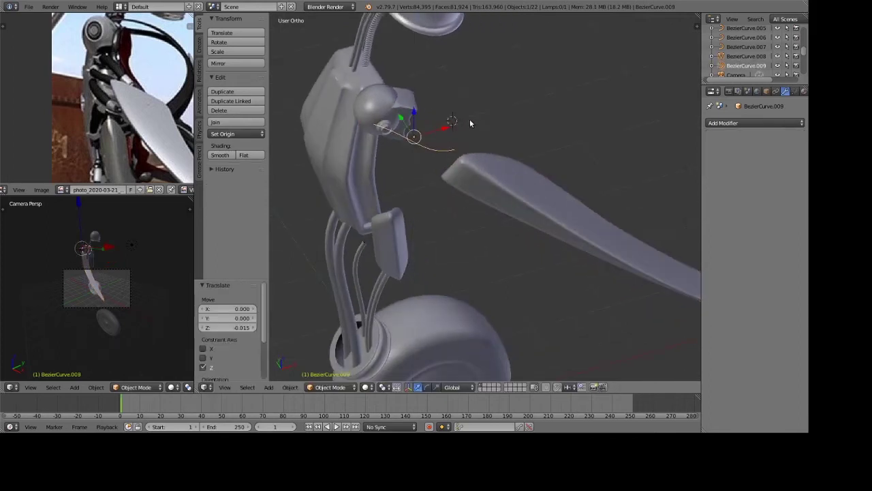
pyautogui.moveTo(462, 135); pyautogui.dragTo(481, 127, button='middle')
pyautogui.moveTo(440, 128); pyautogui.dragTo(463, 129)
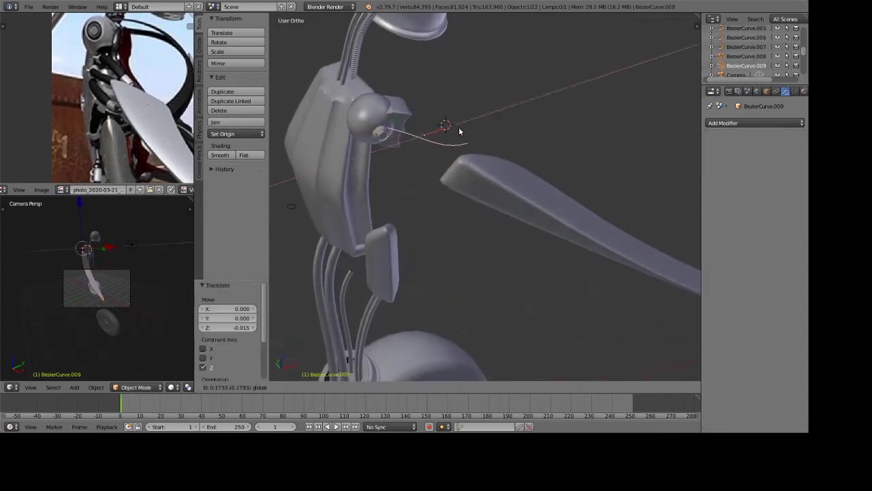
pyautogui.moveTo(463, 129)
pyautogui.mouseDown(button='middle')
pyautogui.moveTo(475, 101)
pyautogui.moveTo(455, 175)
pyautogui.moveTo(476, 169)
pyautogui.mouseUp(button='middle')
pyautogui.press('g')
pyautogui.press('z')
pyautogui.click(462, 128)
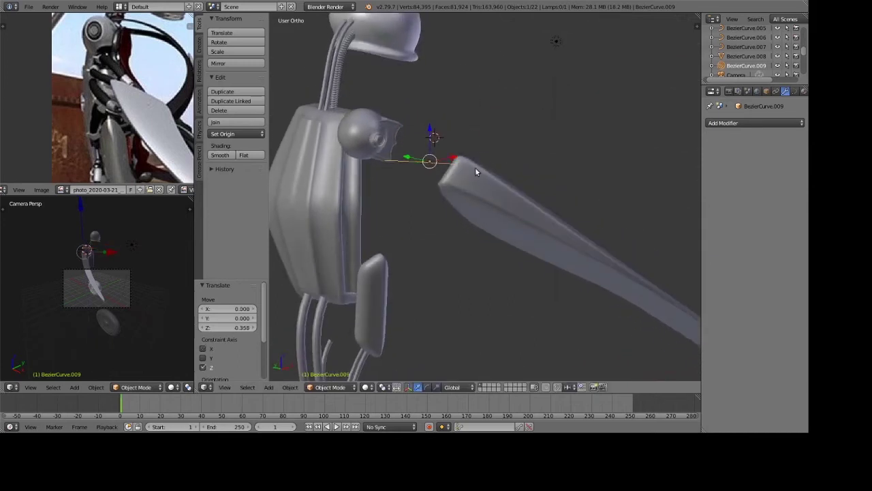
# Rotate the curve 22.8° about X, then slide it along X, Y and Z.
pyautogui.press('r')
pyautogui.press('x')
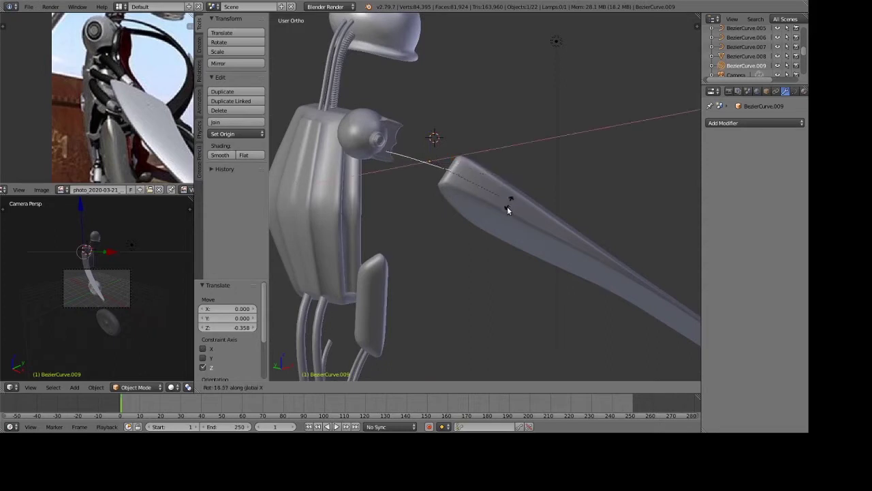
pyautogui.click(507, 206)
pyautogui.moveTo(507, 206)
pyautogui.mouseDown(button='middle')
pyautogui.moveTo(441, 198)
pyautogui.moveTo(388, 210)
pyautogui.mouseUp(button='middle')
pyautogui.scroll(3, 531, 164)
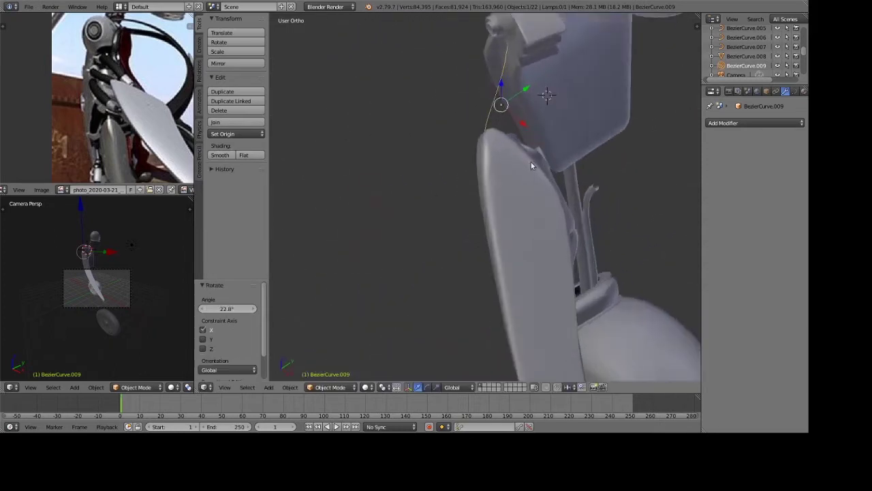
pyautogui.moveTo(532, 163); pyautogui.dragTo(542, 180, button='middle')
pyautogui.scroll(2, 584, 151)
pyautogui.moveTo(584, 146); pyautogui.dragTo(569, 171)
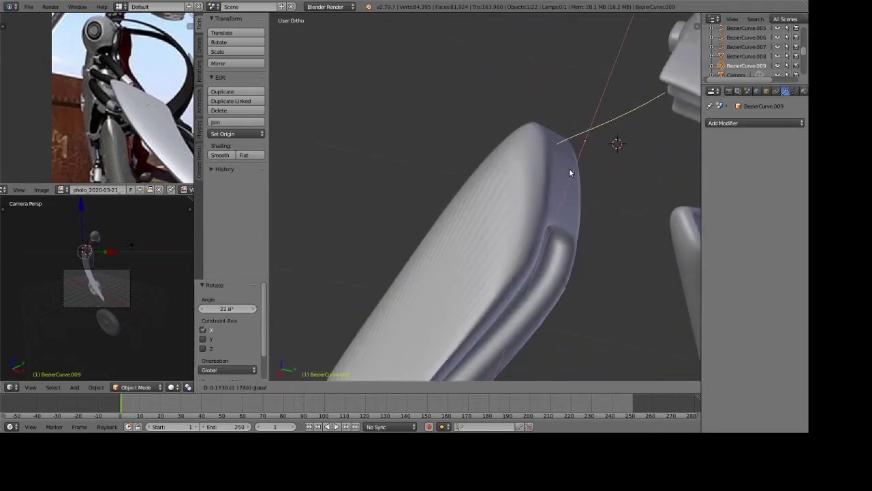
pyautogui.moveTo(621, 158); pyautogui.dragTo(634, 152)
pyautogui.moveTo(635, 152)
pyautogui.mouseDown(button='middle')
pyautogui.moveTo(625, 166)
pyautogui.moveTo(460, 127)
pyautogui.mouseUp(button='middle')
pyautogui.click(434, 87)
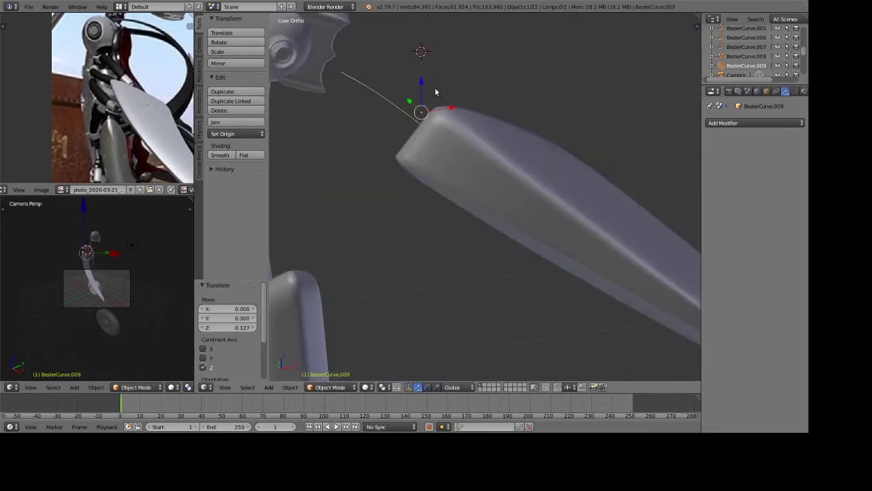
pyautogui.moveTo(435, 87); pyautogui.dragTo(448, 108, button='middle')
# Nudge the curve along X, then Y, then X again toward the blade tip.
pyautogui.press('g')
pyautogui.press('x')
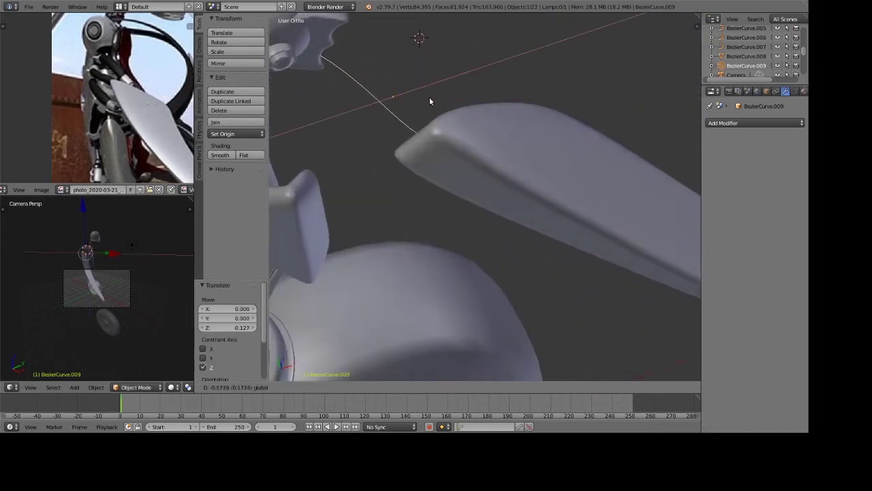
pyautogui.click(431, 95)
pyautogui.press('g')
pyautogui.press('y')
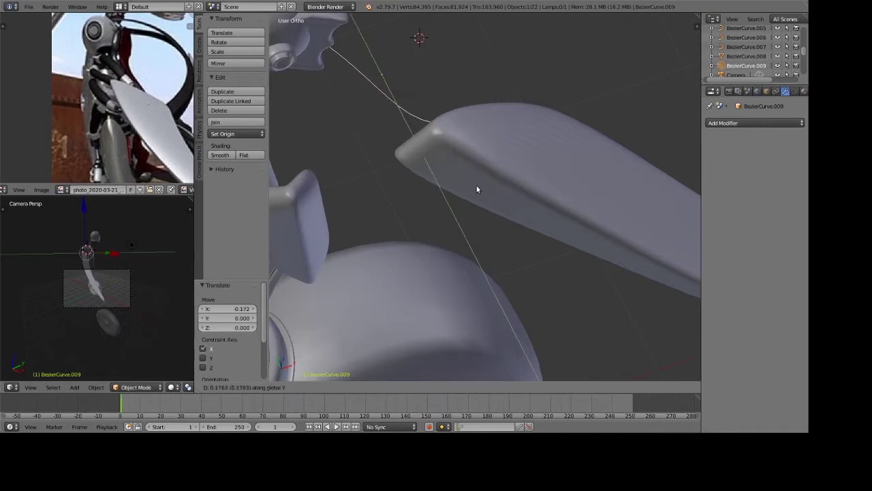
pyautogui.click(477, 188)
pyautogui.press('g')
pyautogui.press('x')
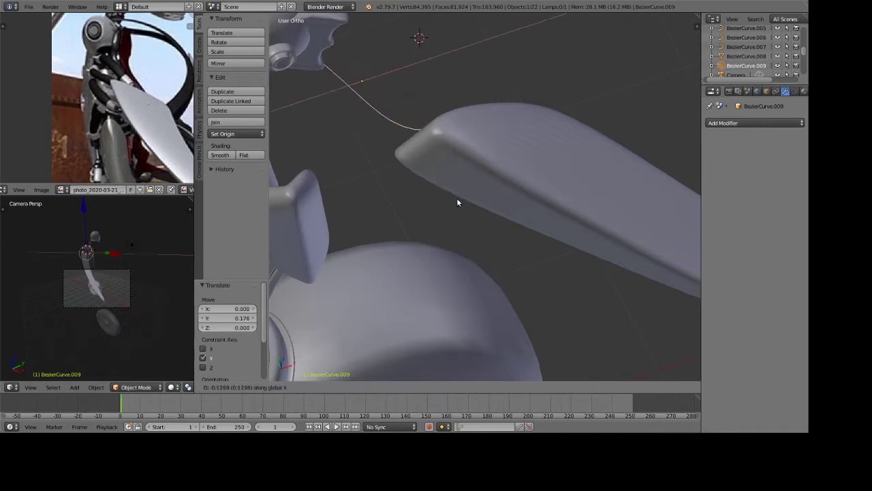
pyautogui.click(462, 198)
# In front view, raise the curve 0.120 on Z to meet the blade's upper tip.
pyautogui.press('KP_1')
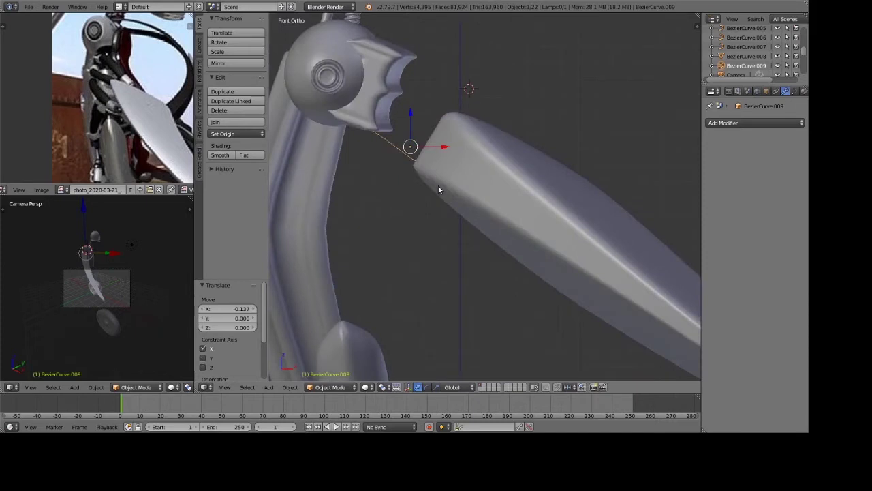
pyautogui.press('g')
pyautogui.press('z')
pyautogui.click(451, 195)
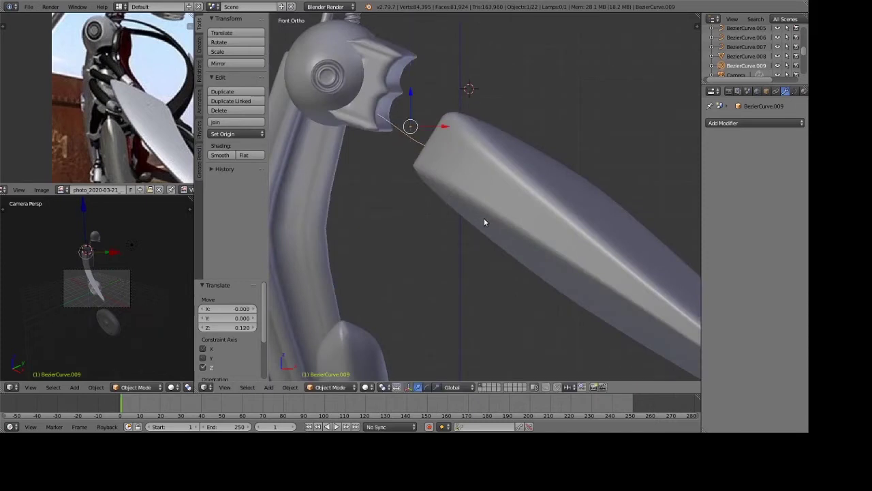
pyautogui.moveTo(484, 222); pyautogui.dragTo(496, 218, button='middle')
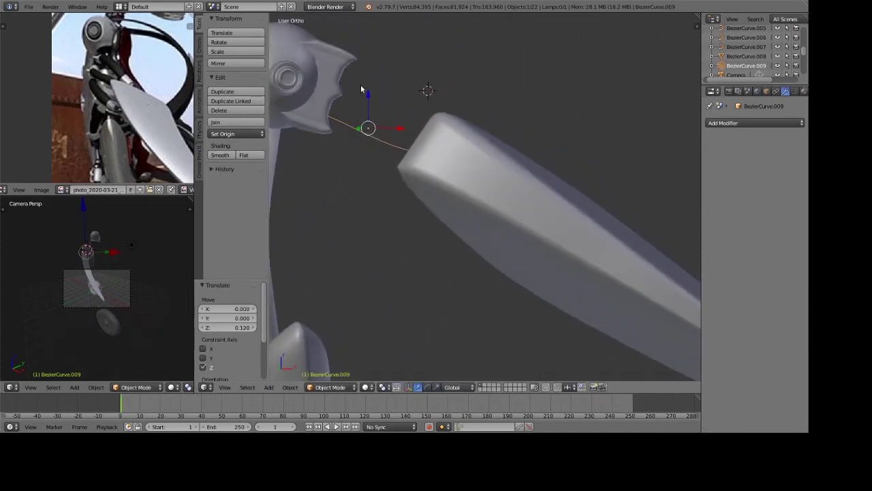
# Set the curve's Bevel Object to BezierCircle to give it a round tube profile.
pyautogui.click(794, 91)
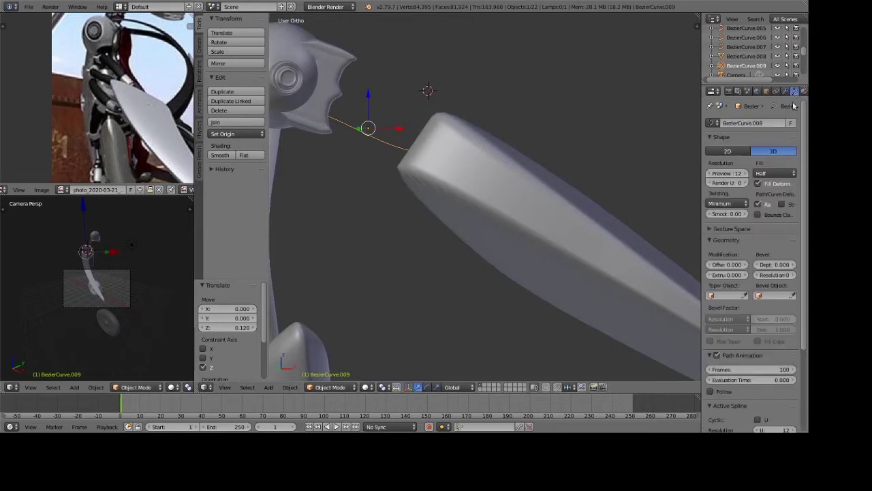
pyautogui.click(767, 296)
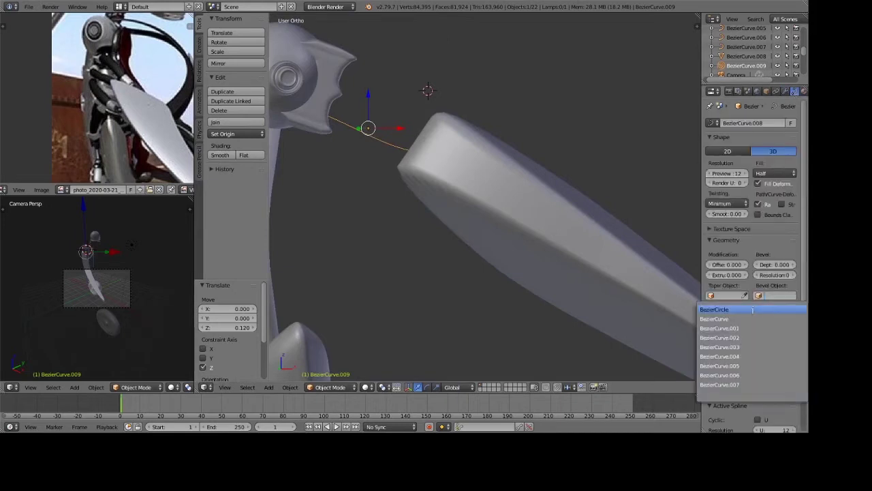
pyautogui.click(753, 310)
pyautogui.moveTo(614, 310); pyautogui.dragTo(534, 265, button='middle')
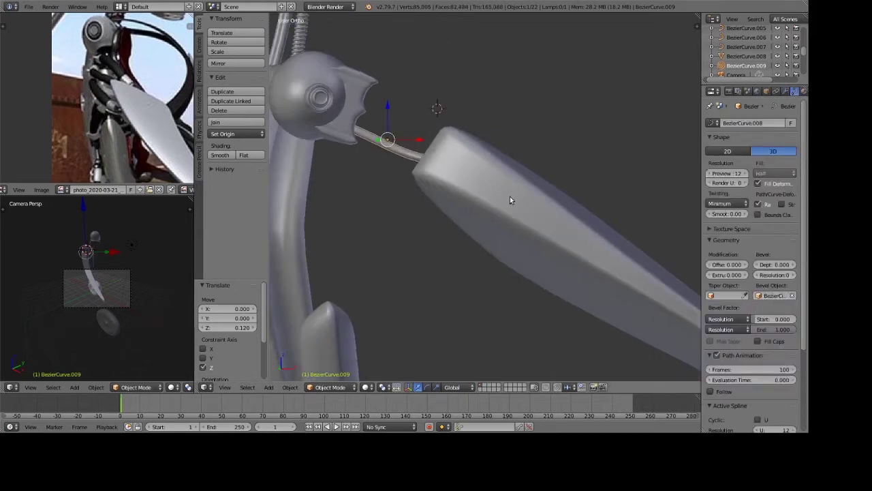
pyautogui.moveTo(501, 213)
pyautogui.mouseDown(button='middle')
pyautogui.moveTo(540, 171)
pyautogui.moveTo(589, 163)
pyautogui.mouseUp(button='middle')
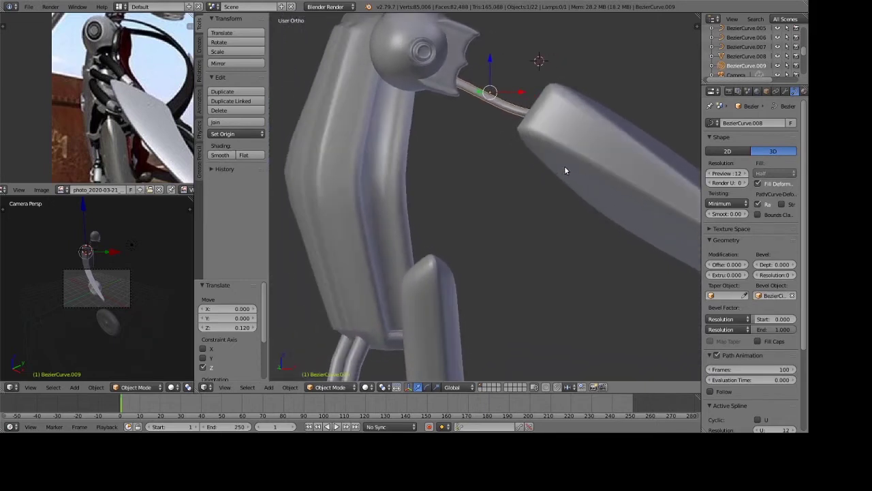
# Duplicate the tube, scale the copy to 1.220 and raise it 0.408 along Z.
pyautogui.hotkey('shift', 'd')
pyautogui.press('z')
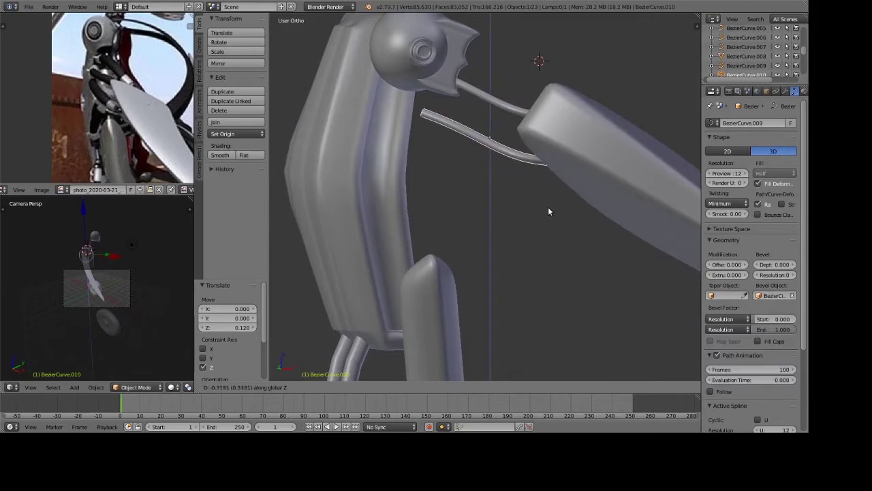
pyautogui.click(548, 205)
pyautogui.moveTo(550, 185)
pyautogui.mouseDown(button='middle')
pyautogui.moveTo(640, 205)
pyautogui.moveTo(570, 208)
pyautogui.moveTo(574, 216)
pyautogui.mouseUp(button='middle')
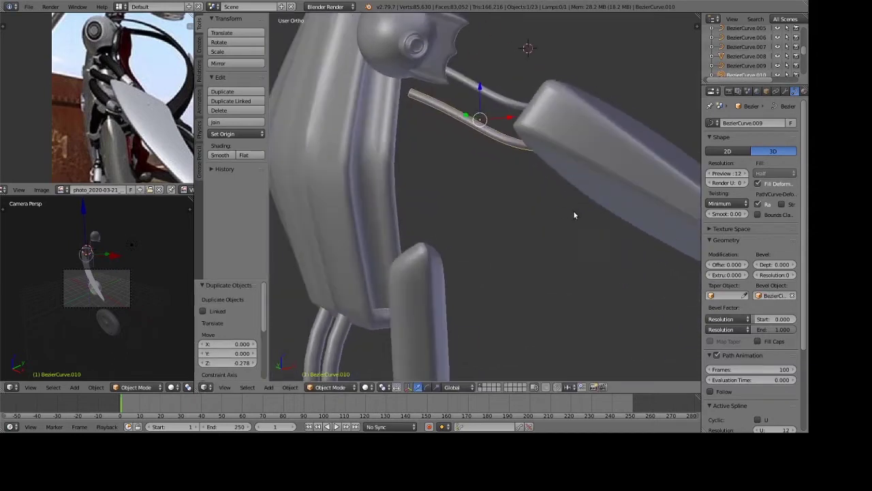
pyautogui.press('s')
pyautogui.click(620, 206)
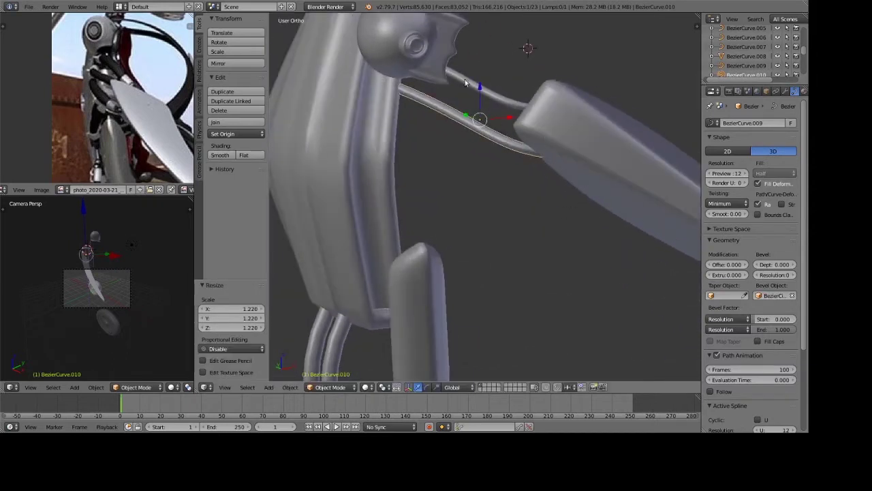
pyautogui.press('g')
pyautogui.press('z')
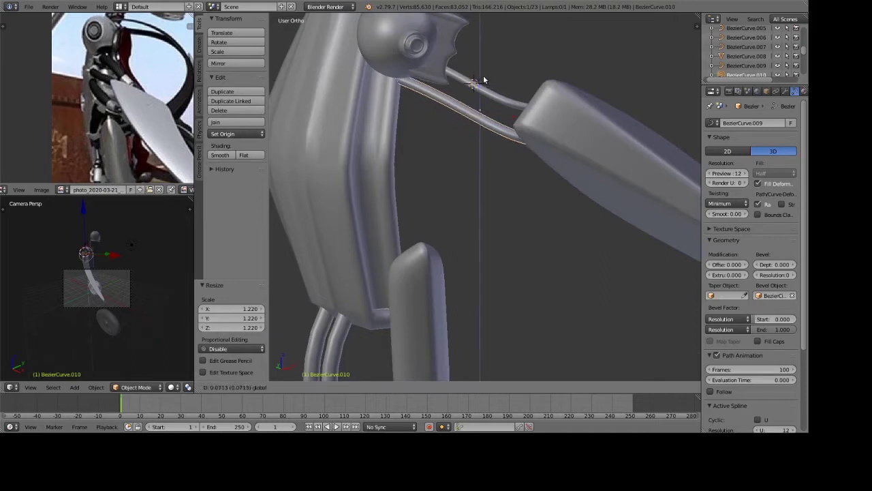
pyautogui.click(486, 27)
pyautogui.moveTo(486, 28)
pyautogui.mouseDown(button='middle')
pyautogui.moveTo(491, 141)
pyautogui.moveTo(432, 141)
pyautogui.moveTo(618, 130)
pyautogui.mouseUp(button='middle')
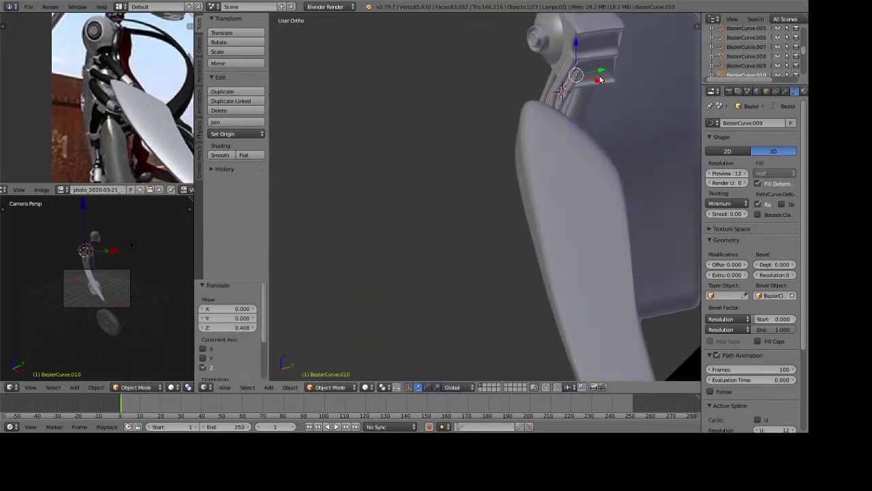
# Shift the copy along X, adjust it slightly on Z, and rotate it 9.31° about X.
pyautogui.press('g')
pyautogui.press('x')
pyautogui.click(594, 56)
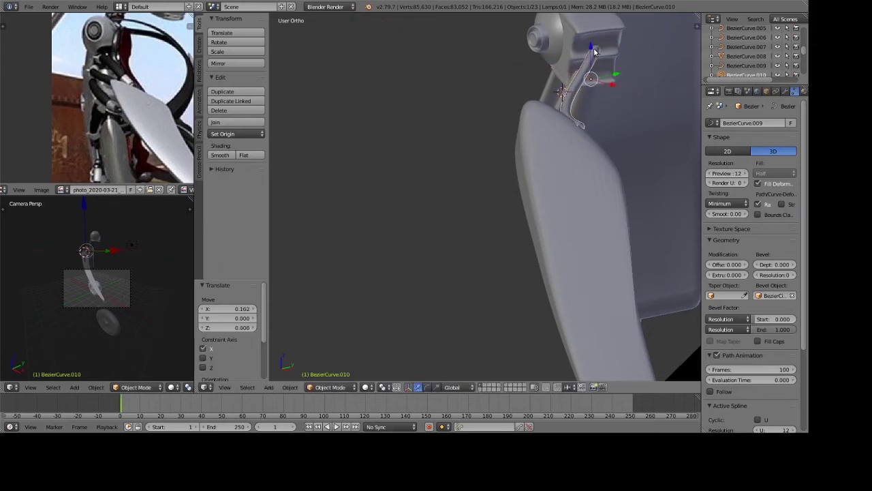
pyautogui.press('g')
pyautogui.press('z')
pyautogui.click(594, 49)
pyautogui.moveTo(594, 49)
pyautogui.mouseDown(button='middle')
pyautogui.moveTo(645, 94)
pyautogui.moveTo(647, 136)
pyautogui.mouseUp(button='middle')
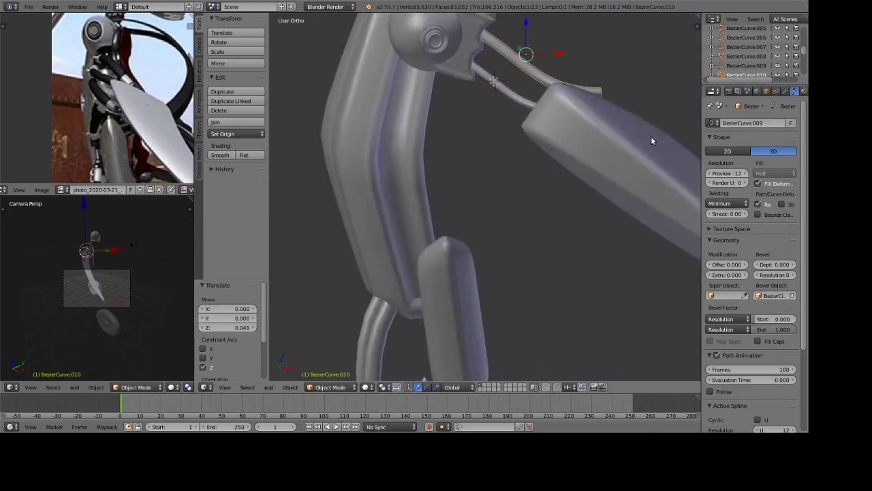
pyautogui.press('r')
pyautogui.press('x')
pyautogui.click(623, 138)
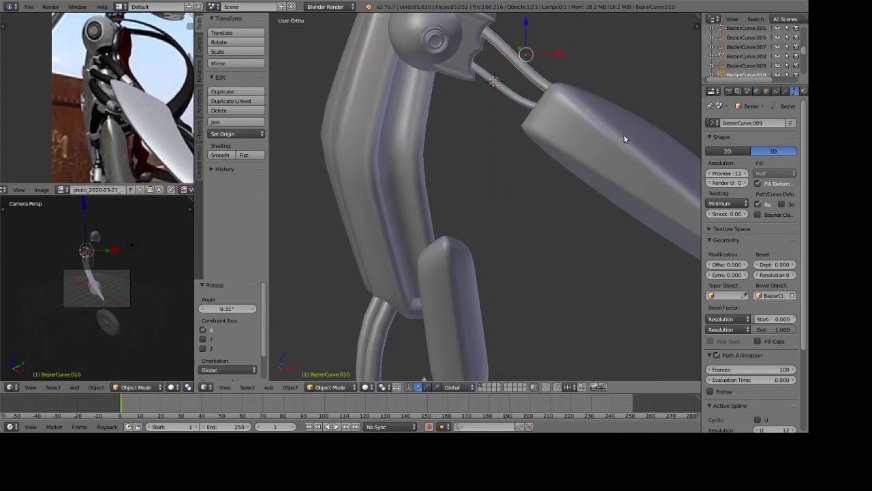
# Rescale the copied tube, lower it along Z and rotate it 6.31° about Y.
pyautogui.moveTo(623, 139)
pyautogui.mouseDown(button='middle')
pyautogui.moveTo(511, 140)
pyautogui.moveTo(610, 209)
pyautogui.mouseUp(button='middle')
pyautogui.press('s')
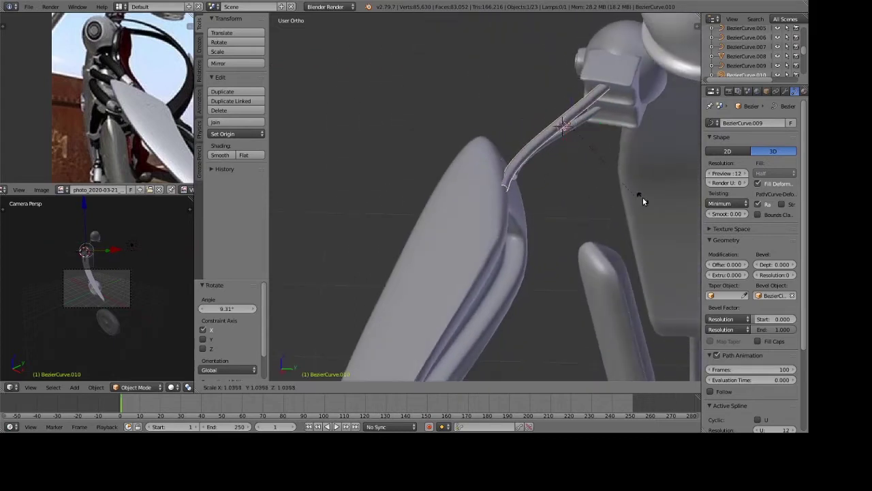
pyautogui.click(644, 196)
pyautogui.moveTo(575, 93); pyautogui.dragTo(571, 117)
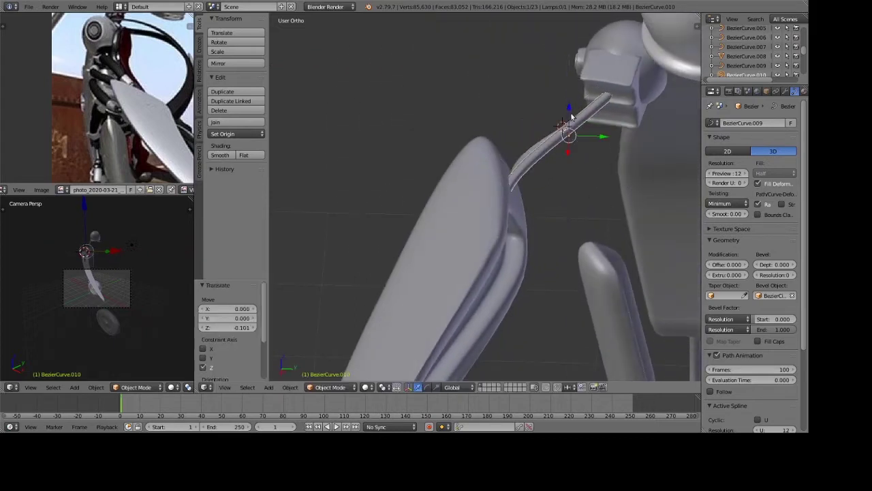
pyautogui.moveTo(571, 117)
pyautogui.mouseDown(button='middle')
pyautogui.moveTo(657, 86)
pyautogui.moveTo(608, 131)
pyautogui.mouseUp(button='middle')
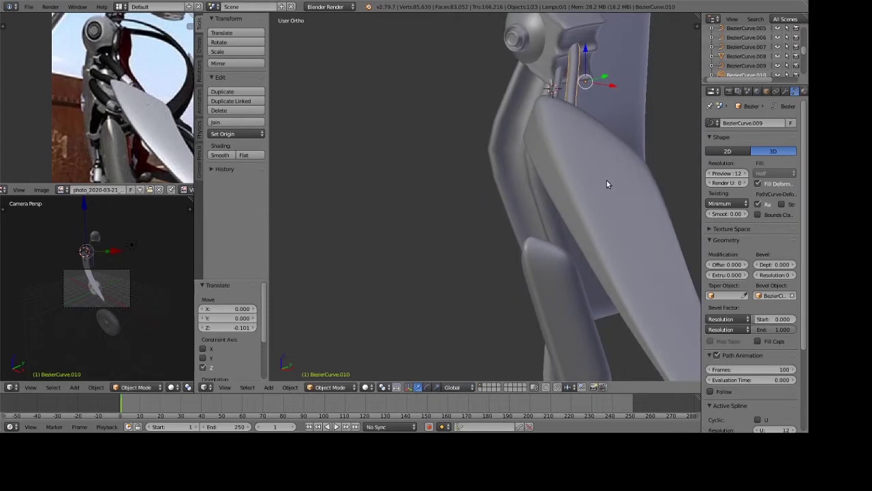
pyautogui.press('r')
pyautogui.press('y')
pyautogui.click(597, 200)
pyautogui.moveTo(597, 199)
pyautogui.mouseDown(button='middle')
pyautogui.moveTo(589, 154)
pyautogui.moveTo(642, 161)
pyautogui.moveTo(553, 84)
pyautogui.mouseUp(button='middle')
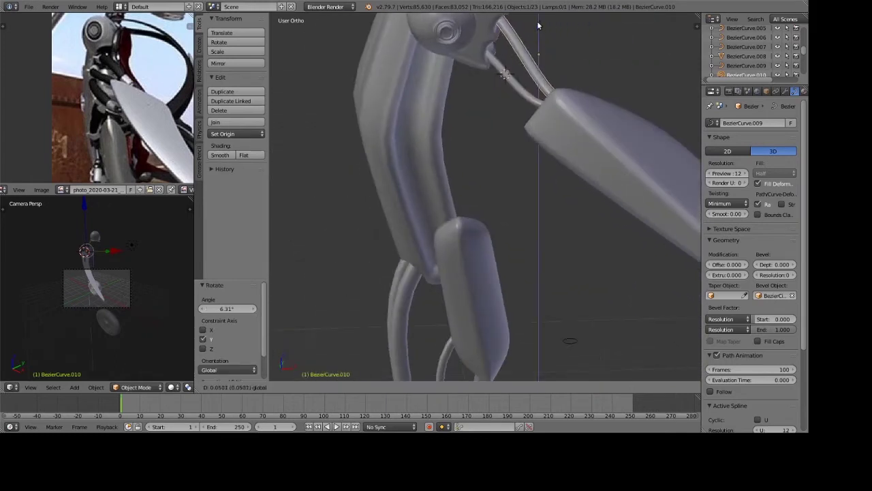
# Deselect all, then select the cable at the shoulder joint and duplicate it.
pyautogui.press('a')
pyautogui.scroll(-3, 602, 158)
pyautogui.moveTo(602, 158)
pyautogui.mouseDown(button='middle')
pyautogui.moveTo(602, 190)
pyautogui.moveTo(598, 175)
pyautogui.moveTo(584, 193)
pyautogui.moveTo(584, 172)
pyautogui.mouseUp(button='middle')
pyautogui.scroll(3, 598, 175)
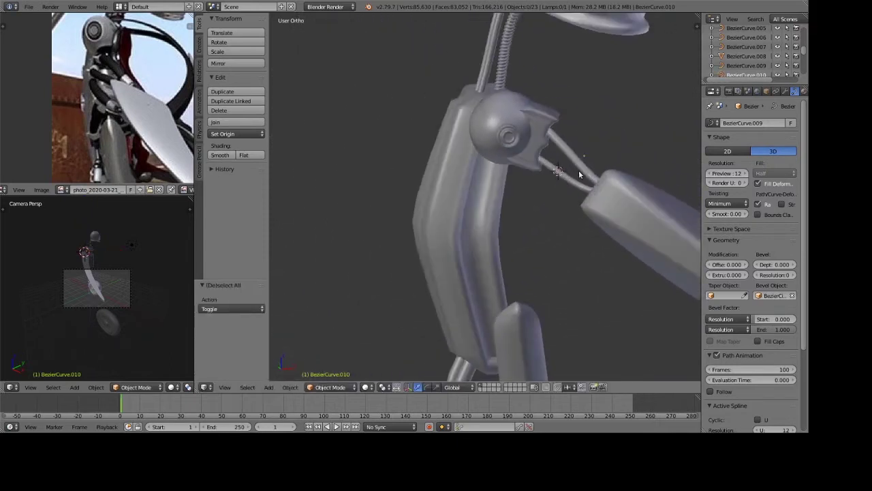
pyautogui.rightClick(579, 178)
pyautogui.moveTo(588, 227); pyautogui.dragTo(620, 188, button='middle')
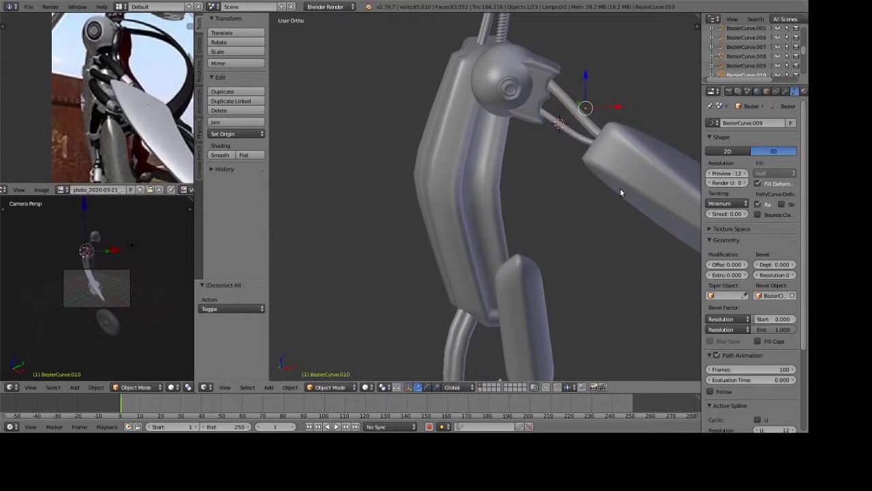
pyautogui.hotkey('shift', 'd')
# Lower the cable copy, rotate it -32.5° about X and shift it -0.425 along X.
pyautogui.press('z')
pyautogui.click(592, 284)
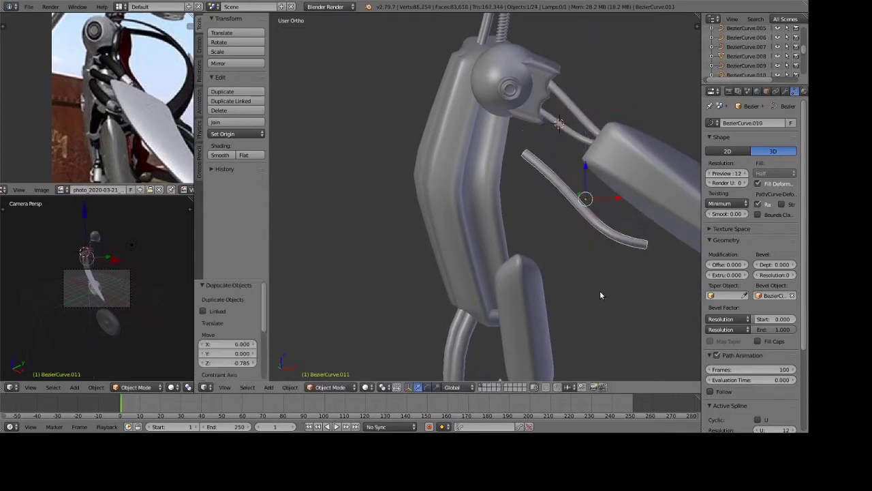
pyautogui.press('KP_1')
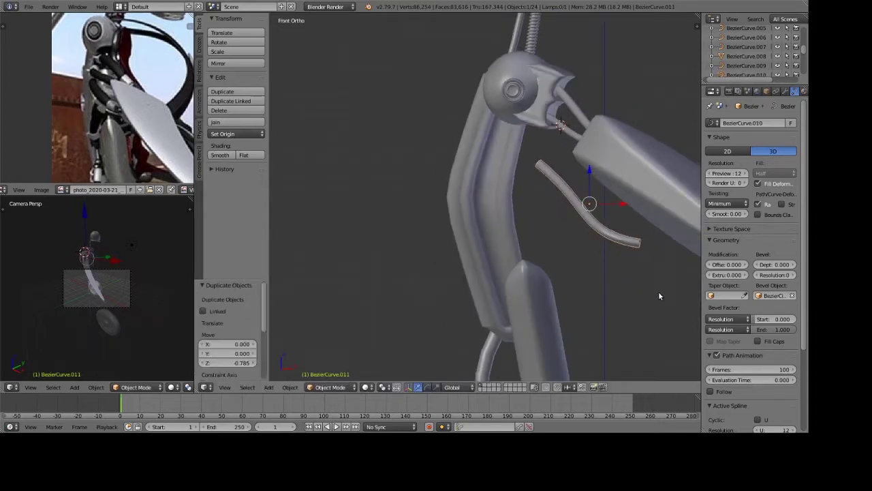
pyautogui.press('r')
pyautogui.press('x')
pyautogui.click(301, 234)
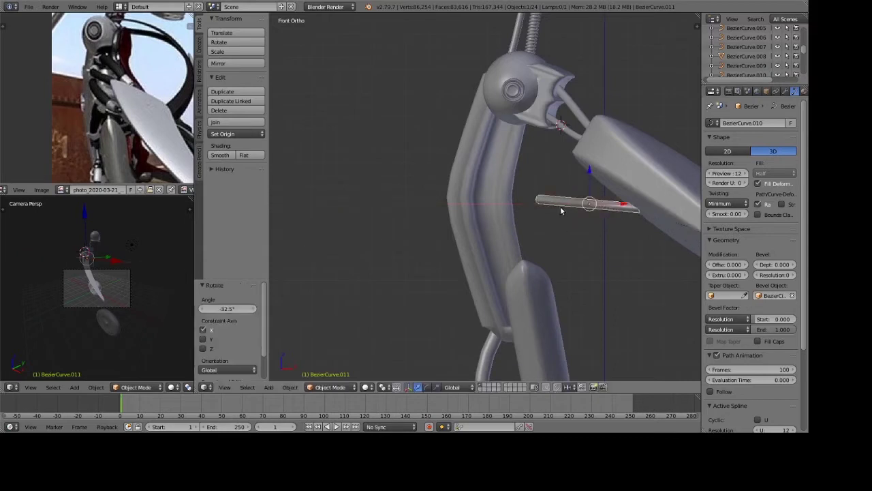
pyautogui.moveTo(588, 170); pyautogui.dragTo(588, 129)
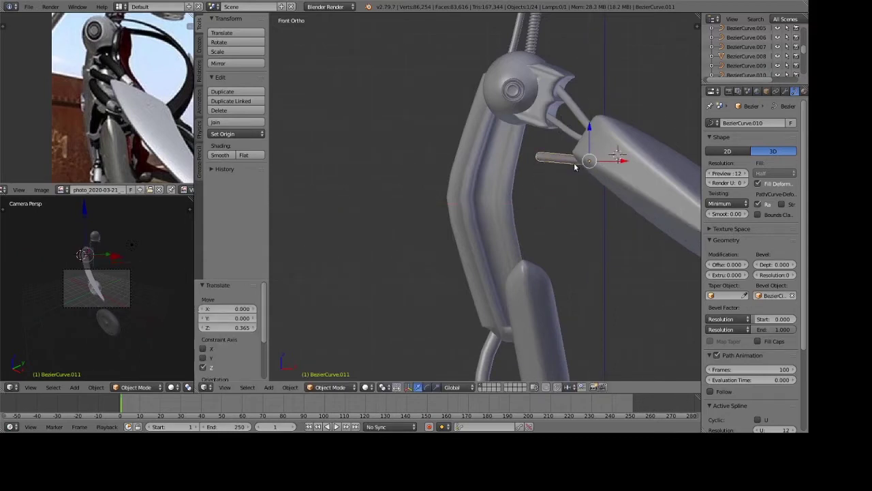
pyautogui.press('g')
pyautogui.press('x')
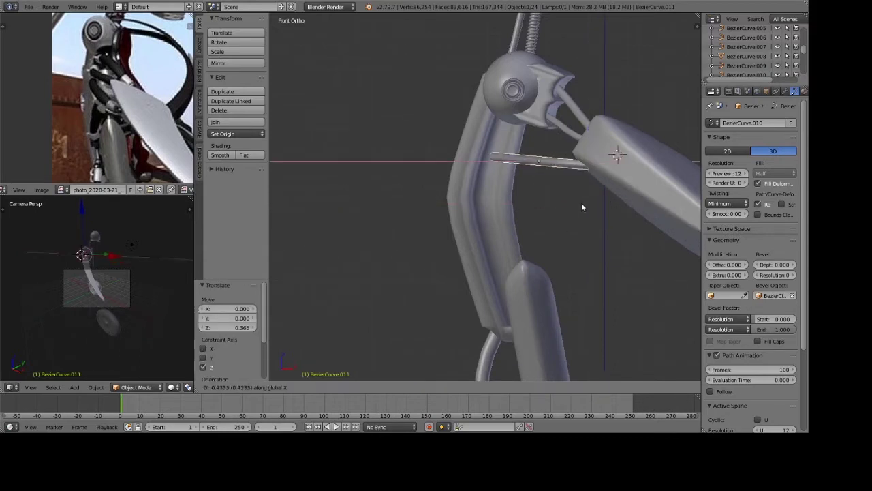
pyautogui.click(581, 202)
pyautogui.moveTo(581, 203)
pyautogui.mouseDown(button='middle')
pyautogui.moveTo(598, 232)
pyautogui.moveTo(653, 230)
pyautogui.mouseUp(button='middle')
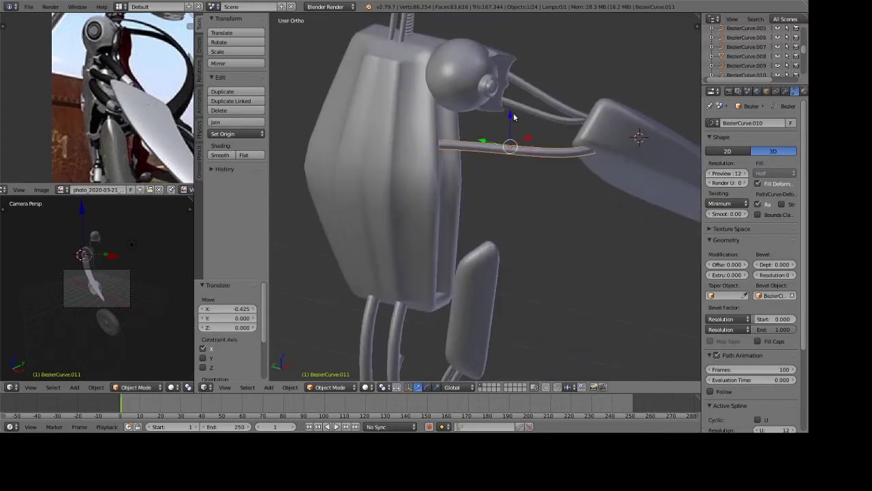
# Deselect and orbit to inspect the whole robot from side and three-quarter views.
pyautogui.press('a')
pyautogui.scroll(-5, 558, 200)
pyautogui.moveTo(558, 200)
pyautogui.mouseDown(button='middle')
pyautogui.moveTo(558, 171)
pyautogui.moveTo(513, 187)
pyautogui.moveTo(502, 179)
pyautogui.moveTo(513, 180)
pyautogui.mouseUp(button='middle')
pyautogui.scroll(5, 524, 182)
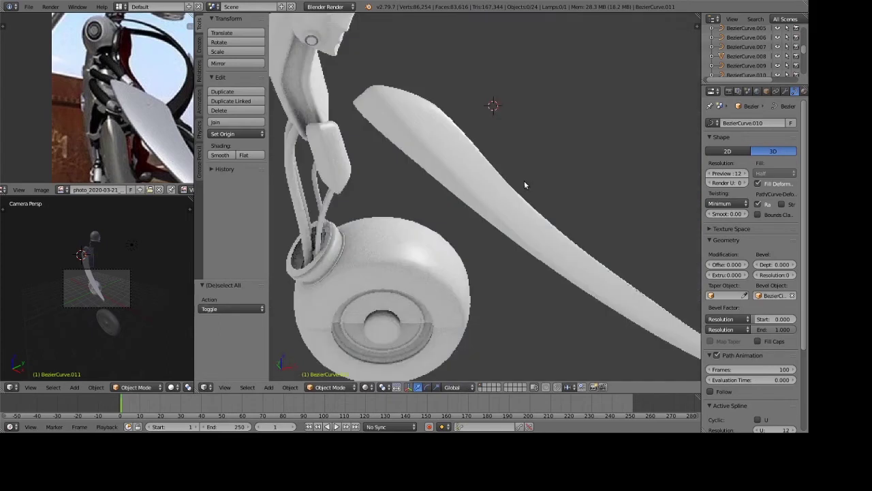
pyautogui.scroll(-4, 525, 179)
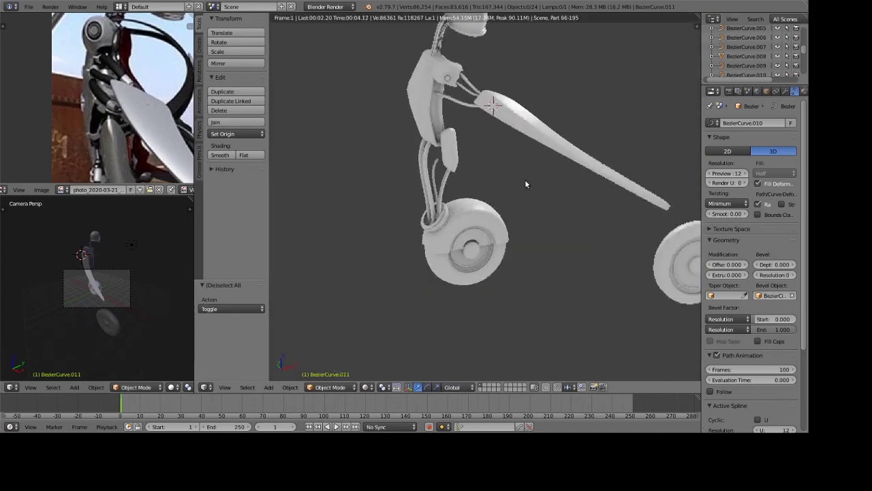
pyautogui.moveTo(560, 186); pyautogui.dragTo(515, 171, button='middle')
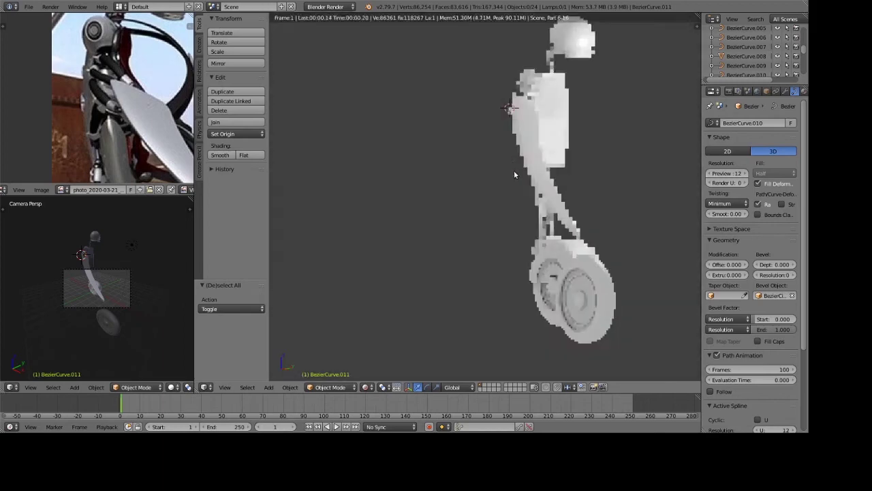
pyautogui.moveTo(565, 237); pyautogui.dragTo(520, 221, button='middle')
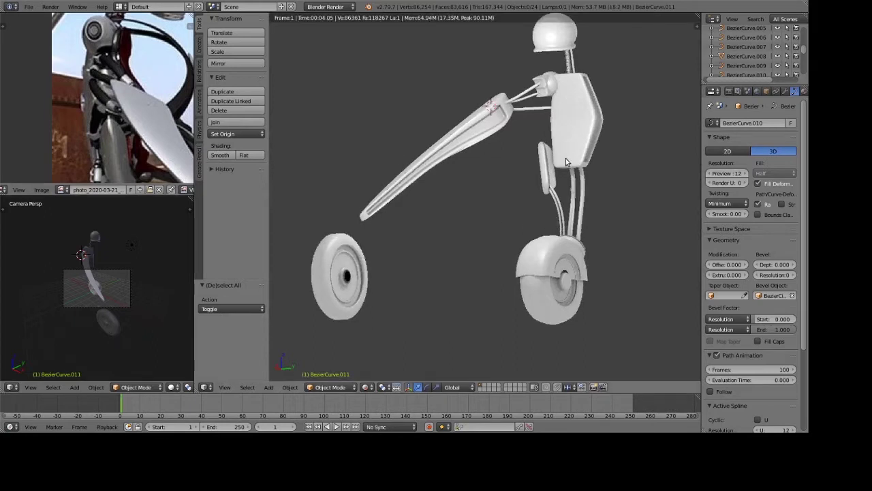
# Return to solid shading and select the thin cable between body and blade.
pyautogui.press('z')
pyautogui.press('z')
pyautogui.moveTo(479, 179); pyautogui.dragTo(642, 191, button='middle')
pyautogui.scroll(5, 535, 203)
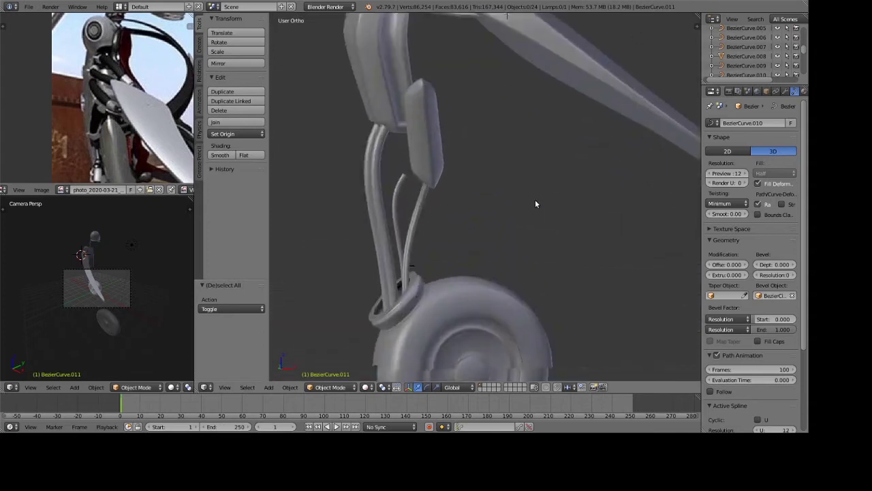
pyautogui.moveTo(536, 203); pyautogui.dragTo(646, 159, button='middle')
pyautogui.scroll(-3, 424, 244)
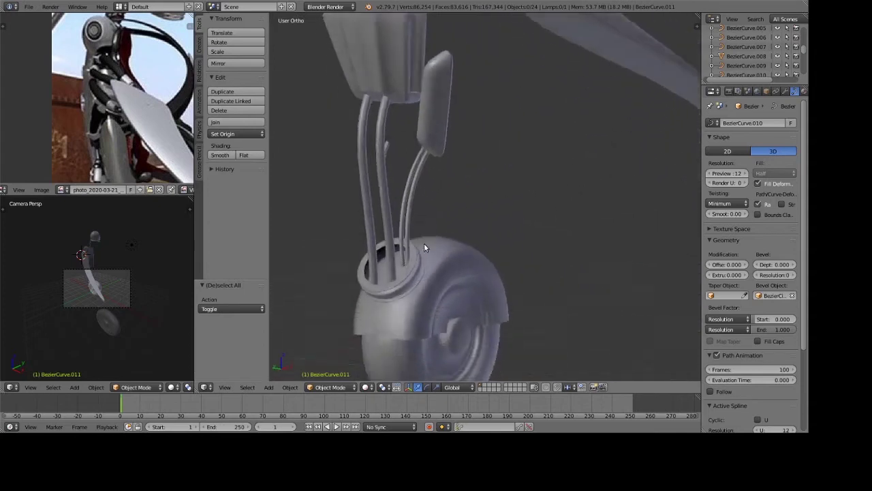
pyautogui.scroll(-3, 459, 224)
pyautogui.moveTo(448, 142); pyautogui.dragTo(485, 85, button='middle')
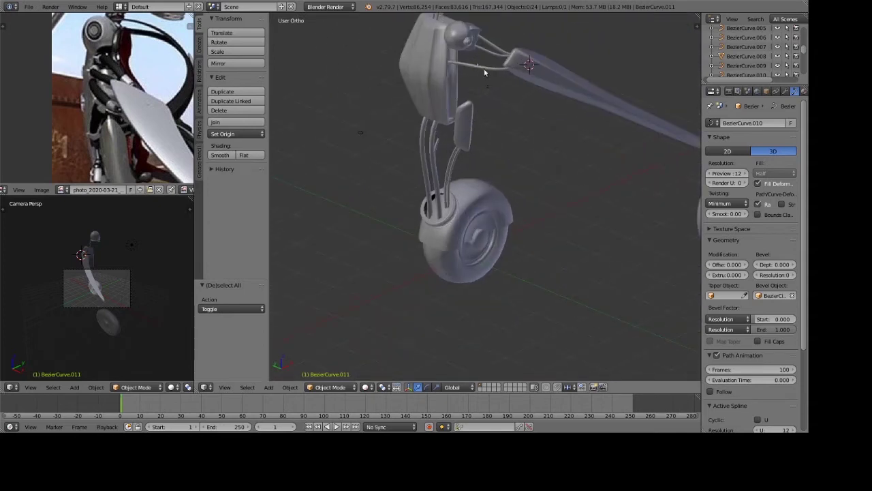
pyautogui.rightClick(484, 68)
pyautogui.scroll(3, 482, 106)
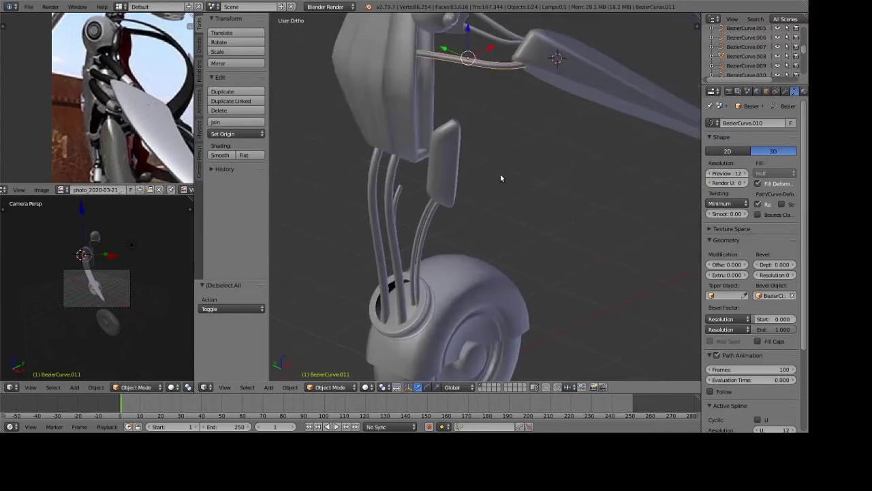
# Duplicate the cable, drop the copy below the original and tilt it slightly about X.
pyautogui.hotkey('shift', 'd')
pyautogui.press('z')
pyautogui.click(498, 234)
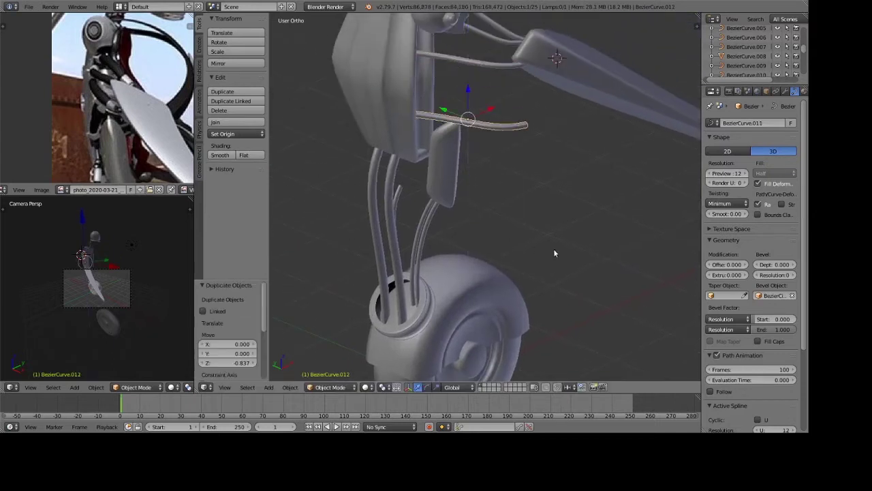
pyautogui.press('r')
pyautogui.press('y')
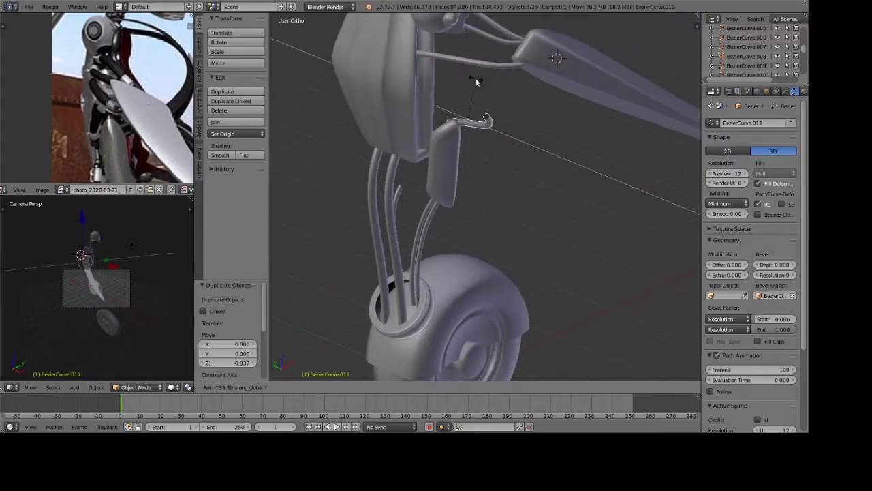
pyautogui.press('Escape')
pyautogui.moveTo(574, 238)
pyautogui.mouseDown(button='middle')
pyautogui.moveTo(562, 232)
pyautogui.moveTo(586, 239)
pyautogui.mouseUp(button='middle')
pyautogui.press('r')
pyautogui.press('x')
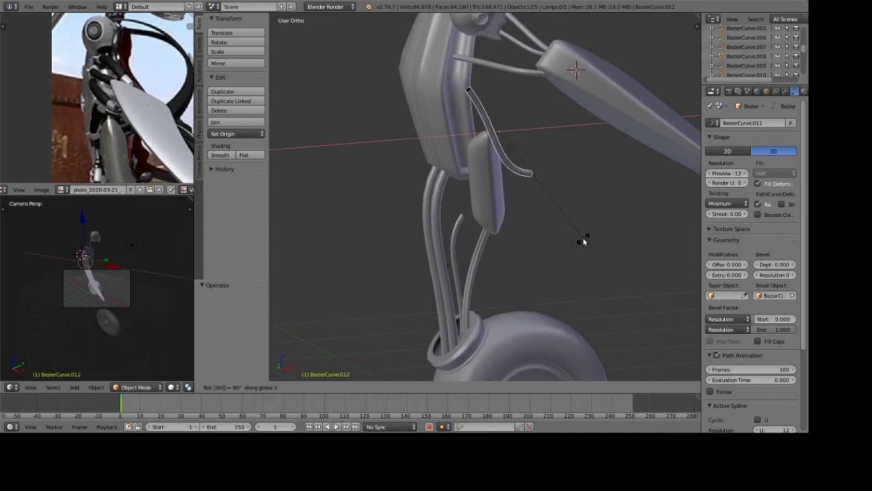
pyautogui.click(582, 240)
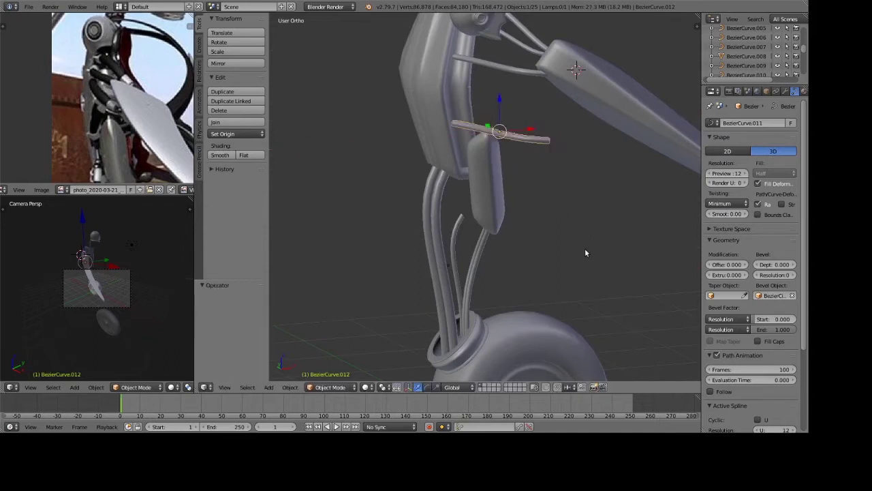
# Turn the copied cable -90° about Y and -90° about X.
pyautogui.write('ry')
pyautogui.write('-90')
pyautogui.press('Return')
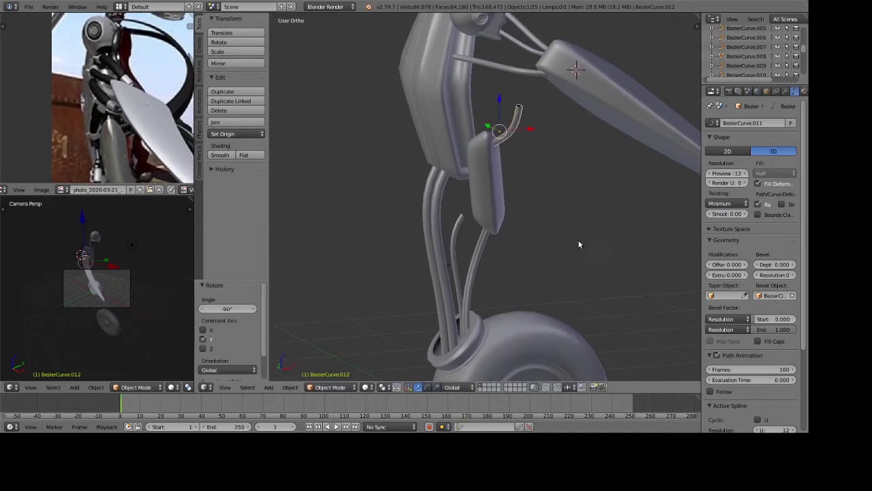
pyautogui.moveTo(578, 239)
pyautogui.mouseDown(button='middle')
pyautogui.moveTo(586, 176)
pyautogui.moveTo(559, 199)
pyautogui.moveTo(560, 179)
pyautogui.mouseUp(button='middle')
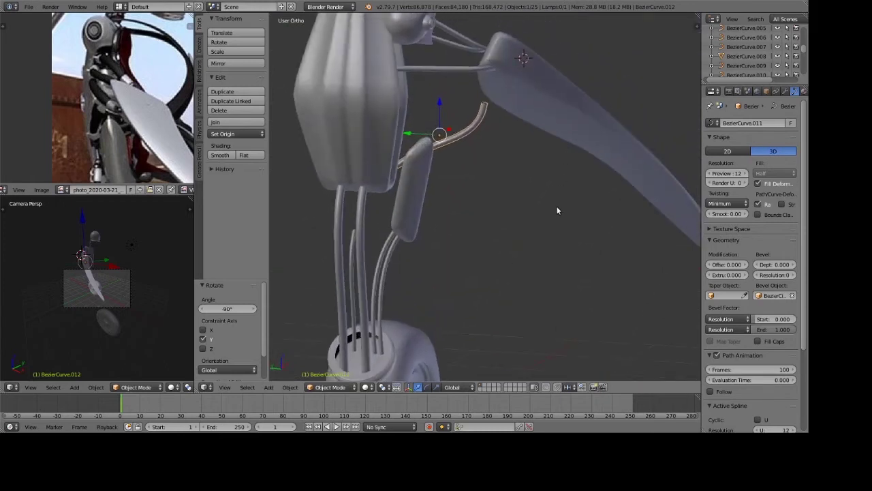
pyautogui.press('r')
pyautogui.press('x')
pyautogui.press('Escape')
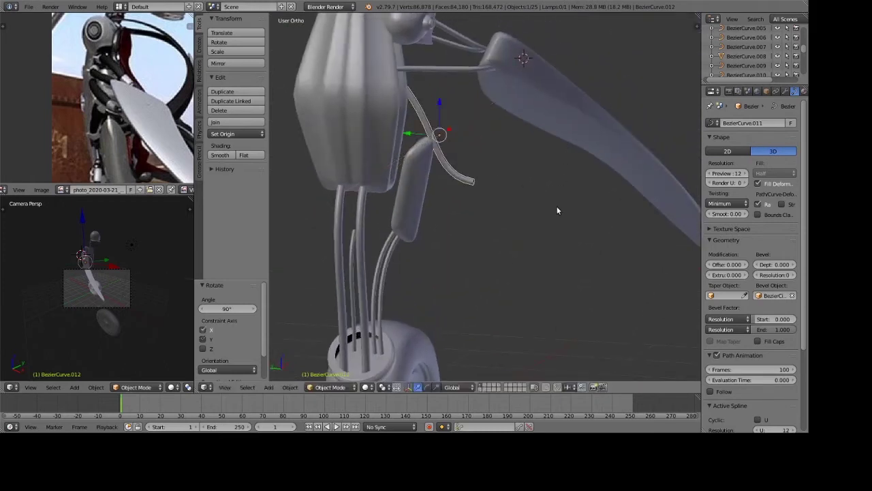
pyautogui.write('rx')
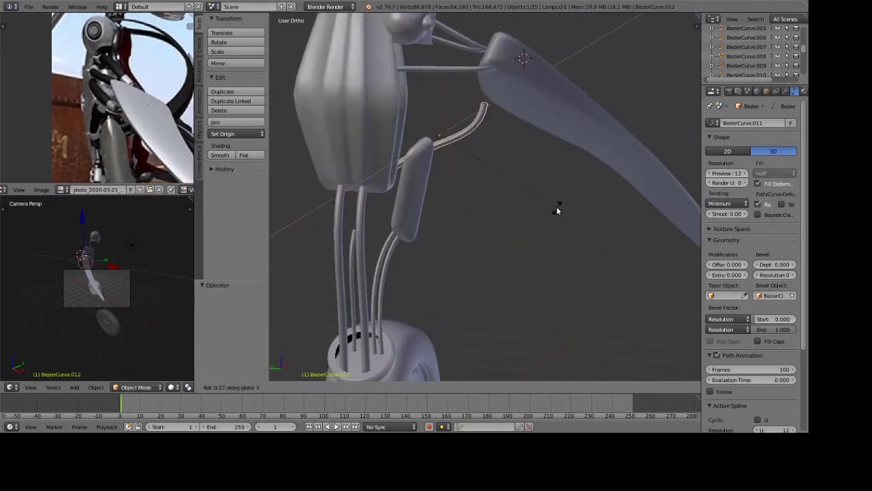
pyautogui.write('-90|0) = -90°')
pyautogui.press('Return')
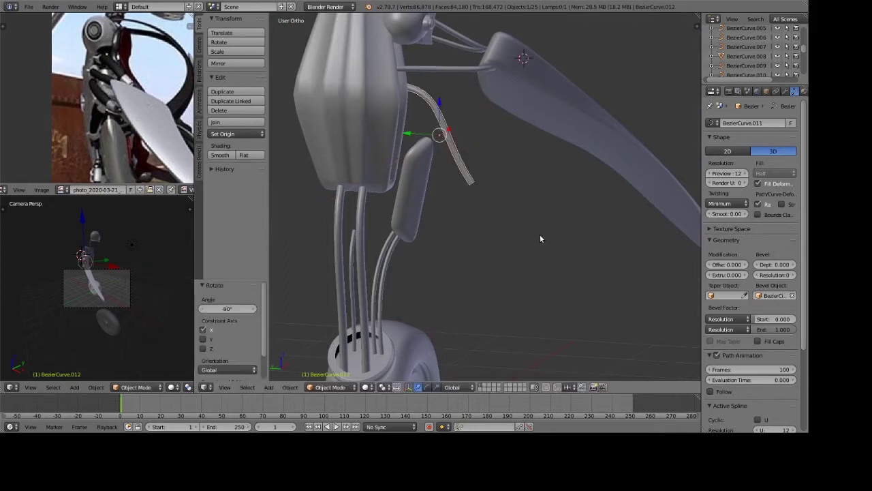
# Tilt the copied cable 18° about X and reposition it along Y and X.
pyautogui.press('r')
pyautogui.press('x')
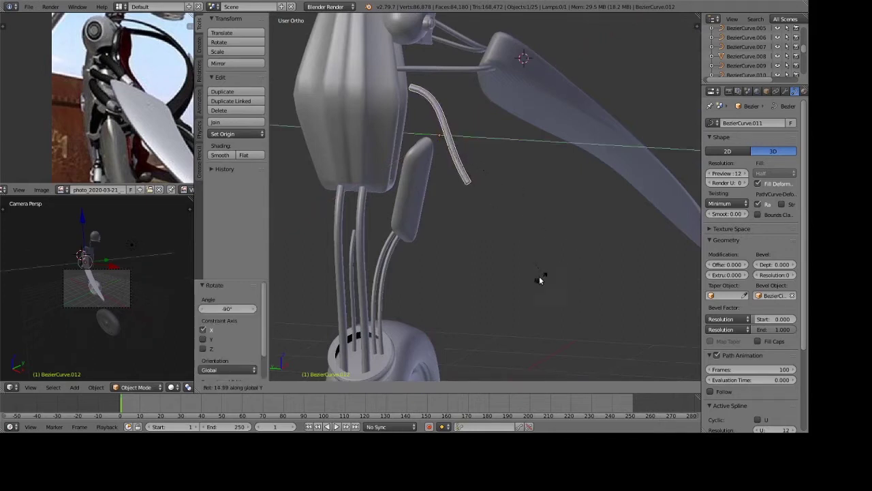
pyautogui.press('Escape')
pyautogui.press('r')
pyautogui.press('x')
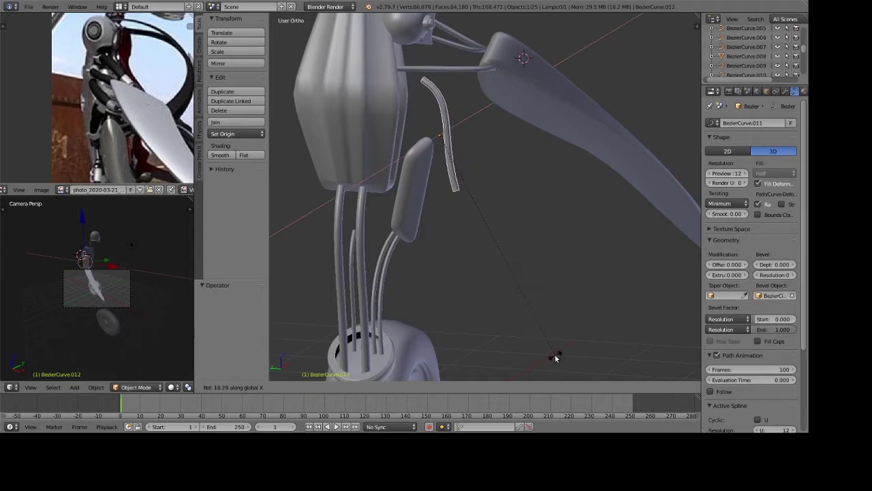
pyautogui.click(555, 356)
pyautogui.moveTo(554, 356)
pyautogui.mouseDown(button='middle')
pyautogui.moveTo(522, 172)
pyautogui.moveTo(404, 107)
pyautogui.moveTo(474, 127)
pyautogui.moveTo(459, 175)
pyautogui.mouseUp(button='middle')
pyautogui.press('g')
pyautogui.press('y')
pyautogui.click(373, 111)
pyautogui.press('g')
pyautogui.press('x')
pyautogui.click(471, 133)
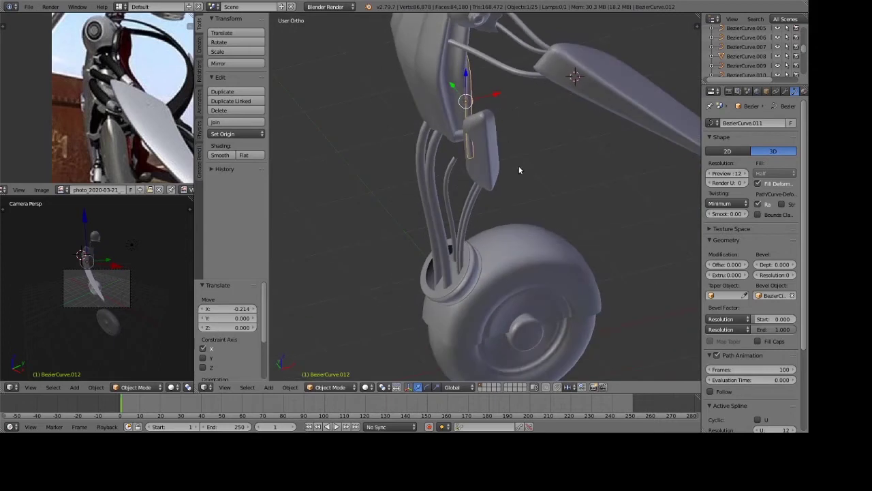
# Turn the cable -27.6° about Y, nudge it -0.026 along X, then deselect all.
pyautogui.press('r')
pyautogui.press('y')
pyautogui.click(509, 132)
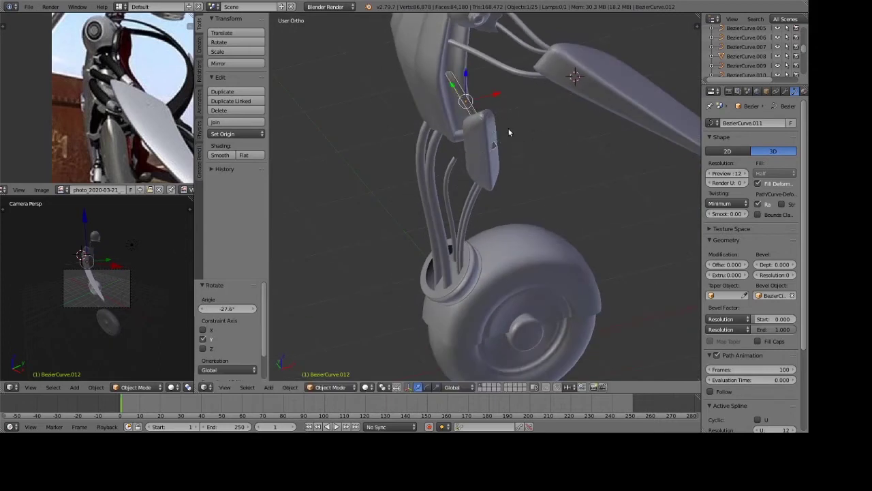
pyautogui.moveTo(508, 132); pyautogui.dragTo(513, 135, button='middle')
pyautogui.press('g')
pyautogui.press('x')
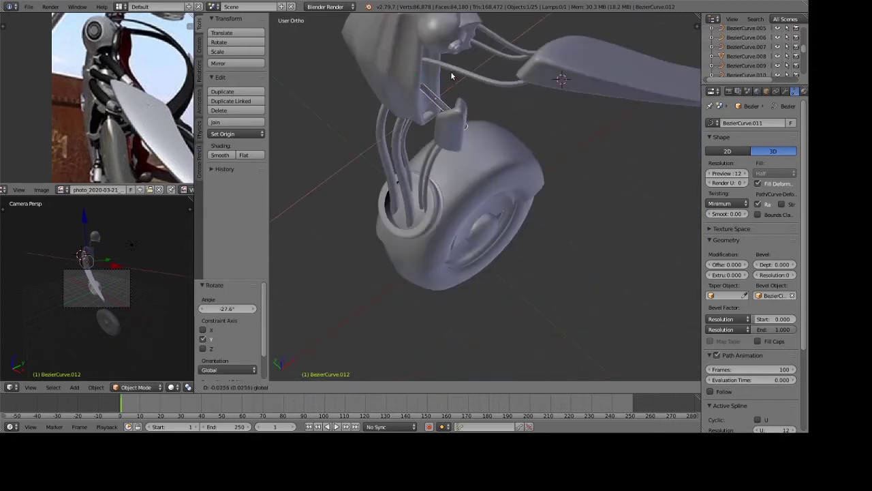
pyautogui.click(455, 80)
pyautogui.moveTo(455, 80)
pyautogui.mouseDown(button='middle')
pyautogui.moveTo(546, 48)
pyautogui.moveTo(469, 154)
pyautogui.moveTo(499, 192)
pyautogui.mouseUp(button='middle')
pyautogui.press('r')
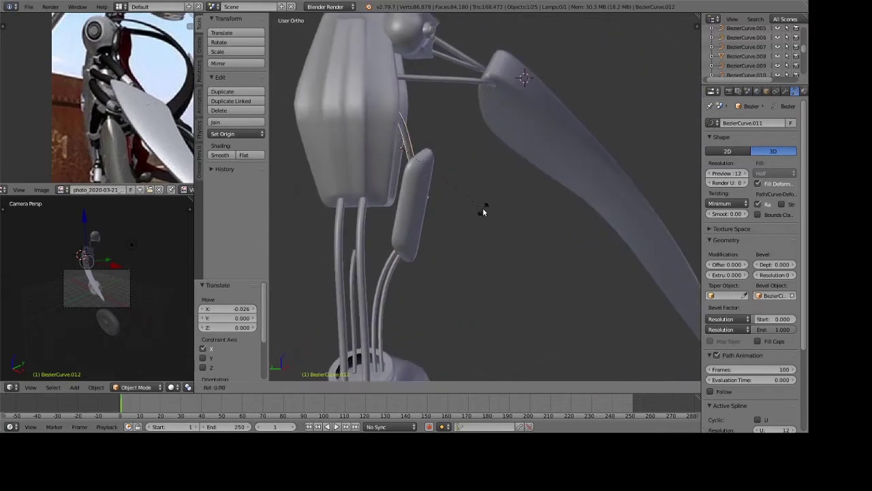
pyautogui.press('x')
pyautogui.rightClick(473, 234)
pyautogui.press('a')
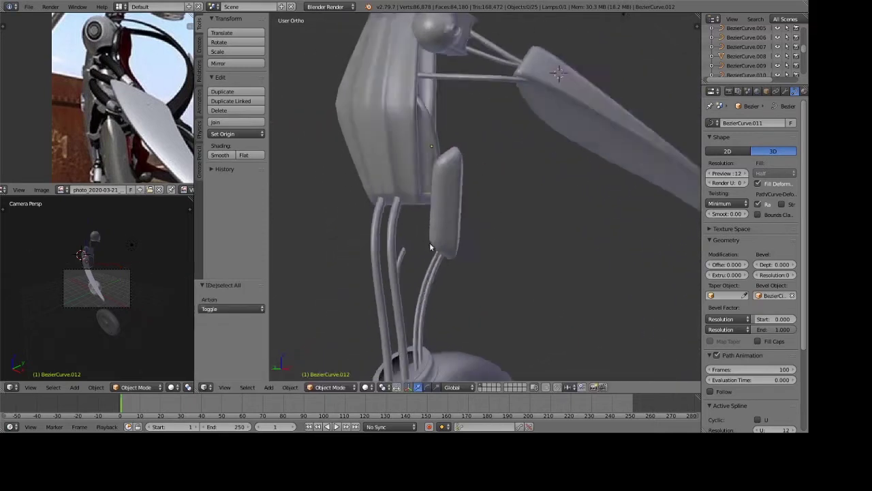
pyautogui.moveTo(472, 233)
pyautogui.mouseDown(button='middle')
pyautogui.moveTo(586, 195)
pyautogui.moveTo(479, 195)
pyautogui.moveTo(489, 183)
pyautogui.moveTo(602, 210)
pyautogui.moveTo(598, 197)
pyautogui.moveTo(434, 234)
pyautogui.moveTo(518, 216)
pyautogui.moveTo(505, 223)
pyautogui.moveTo(484, 188)
pyautogui.mouseUp(button='middle')
# Preview the shoulder area rendered, then delete the newly added thin cable.
pyautogui.hotkey('shift', 'z')
pyautogui.press('KP_9')
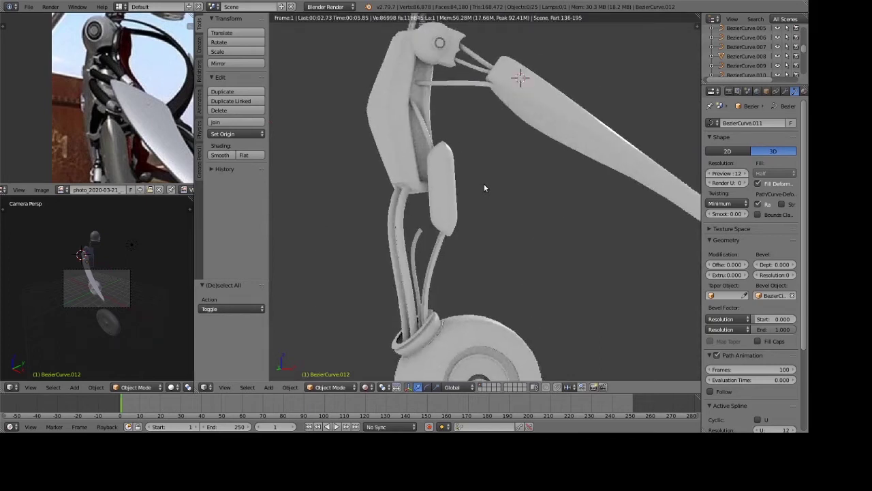
pyautogui.press('z')
pyautogui.press('z')
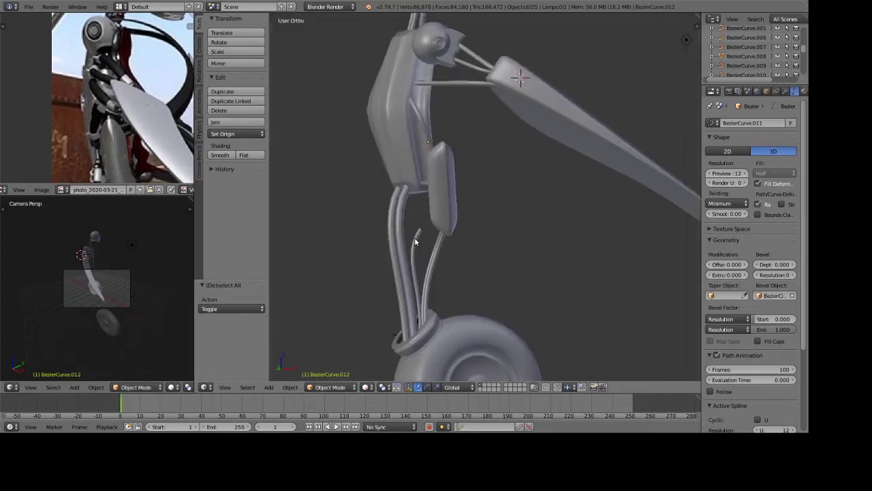
pyautogui.rightClick(417, 242)
pyautogui.press('x')
pyautogui.click(412, 238)
pyautogui.scroll(-5, 412, 239)
pyautogui.moveTo(511, 273)
pyautogui.mouseDown(button='middle')
pyautogui.moveTo(551, 232)
pyautogui.moveTo(411, 251)
pyautogui.moveTo(500, 244)
pyautogui.moveTo(484, 183)
pyautogui.moveTo(427, 250)
pyautogui.moveTo(521, 229)
pyautogui.moveTo(519, 246)
pyautogui.moveTo(463, 218)
pyautogui.moveTo(459, 226)
pyautogui.moveTo(503, 223)
pyautogui.mouseUp(button='middle')
# Check the robot rendered from the camera and both side views, then return to solid shading.
pyautogui.press('KP_0')
pyautogui.hotkey('shift', 'z')
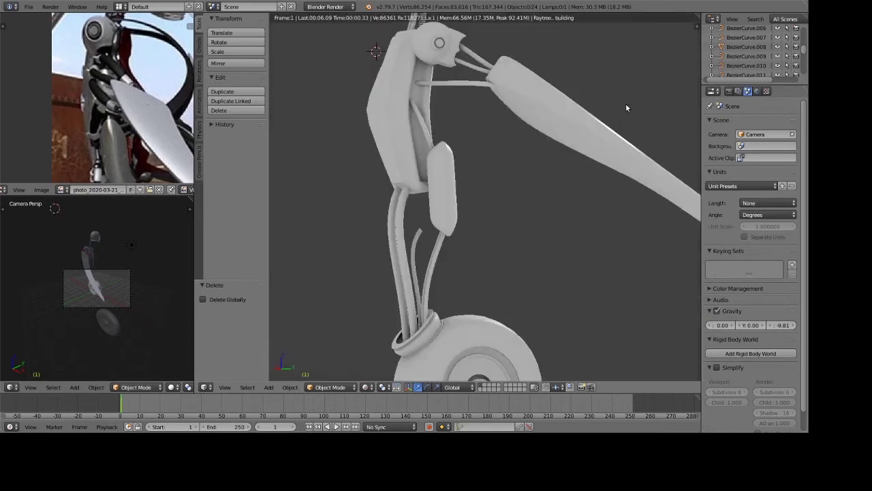
pyautogui.press('KP_3')
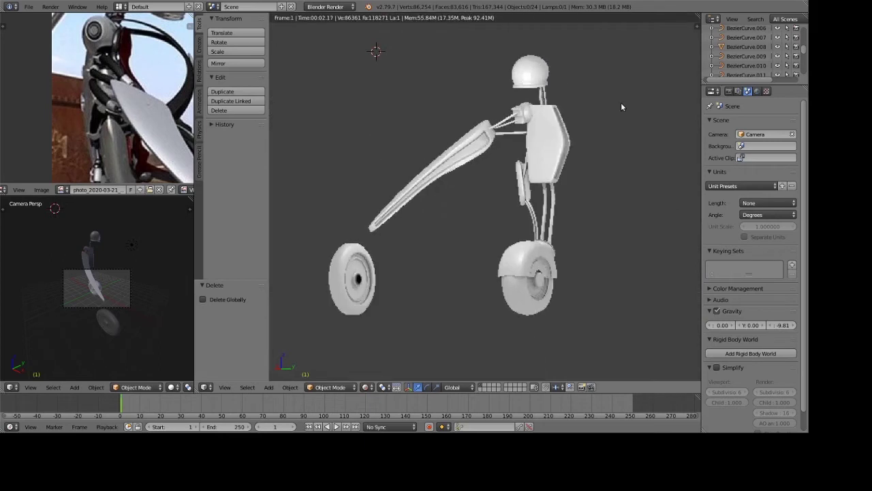
pyautogui.press('ctrl+KP_3')
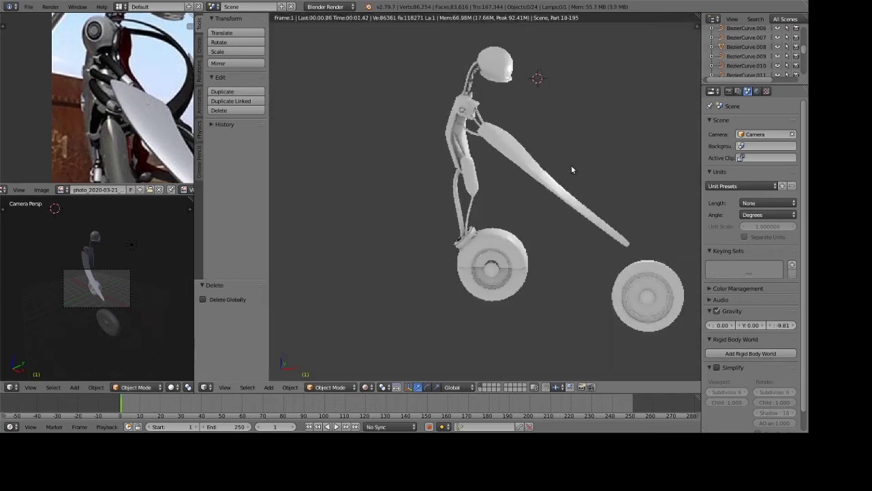
pyautogui.press('z')
pyautogui.press('z')
pyautogui.moveTo(571, 166)
pyautogui.mouseDown(button='middle')
pyautogui.moveTo(555, 181)
pyautogui.moveTo(629, 192)
pyautogui.moveTo(637, 225)
pyautogui.mouseUp(button='middle')
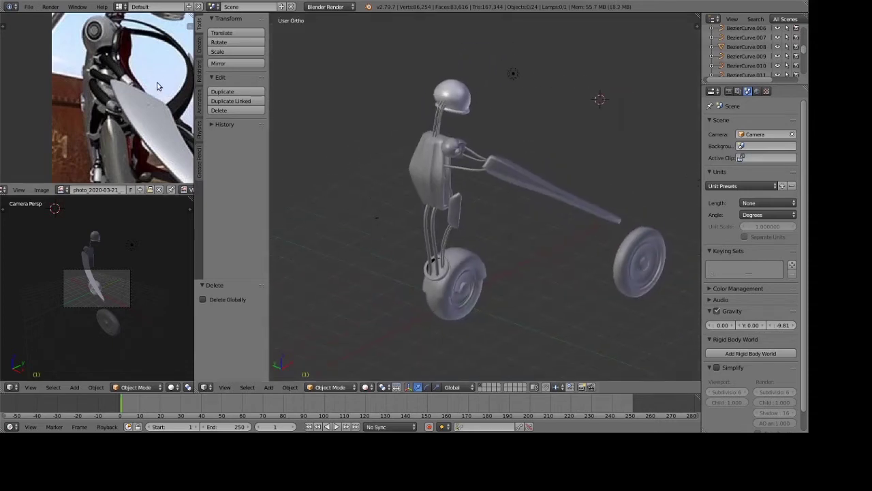
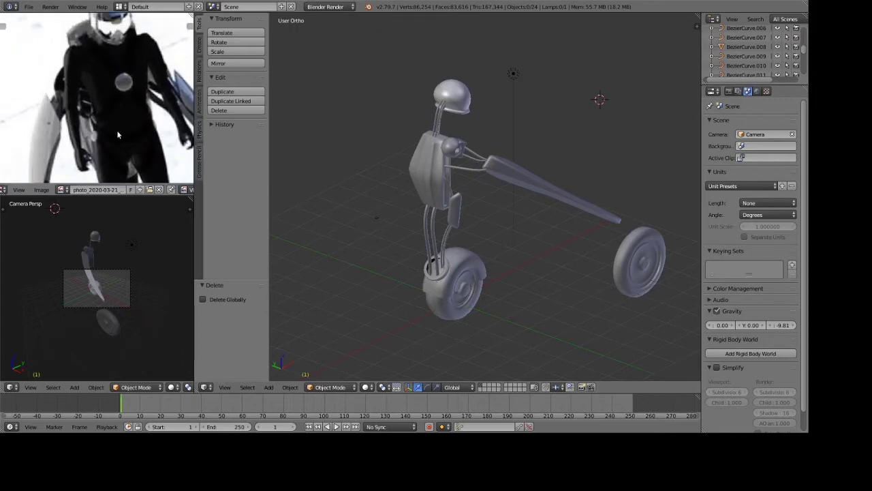
# Duplicate the small bracket beside the forked wheel and drop the copy to the left.
pyautogui.moveTo(477, 174)
pyautogui.mouseDown(button='middle')
pyautogui.moveTo(438, 176)
pyautogui.moveTo(483, 220)
pyautogui.moveTo(505, 225)
pyautogui.mouseUp(button='middle')
pyautogui.scroll(2, 133, 126)
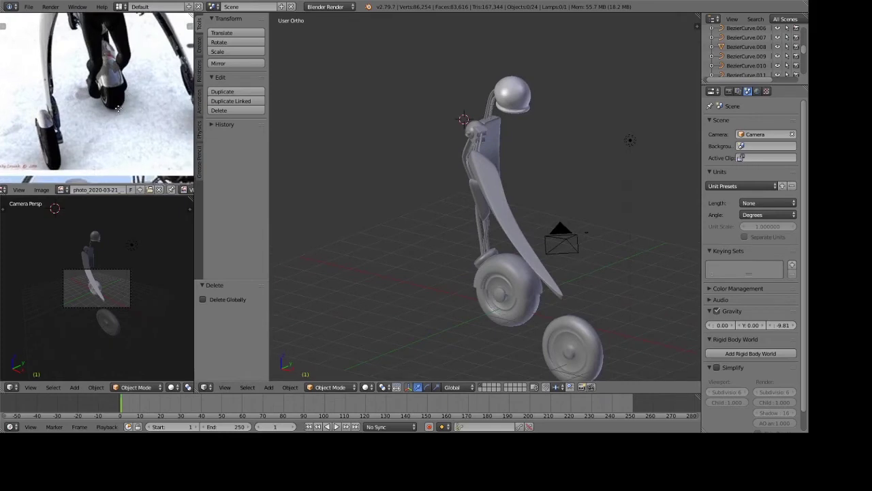
pyautogui.scroll(1, 92, 119)
pyautogui.moveTo(92, 119); pyautogui.dragTo(59, 147, button='middle')
pyautogui.moveTo(175, 97); pyautogui.dragTo(159, 121, button='middle')
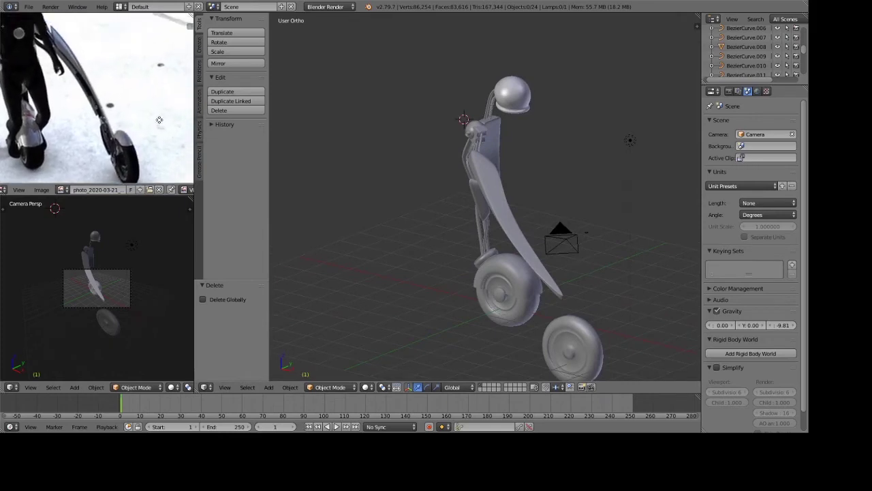
pyautogui.keyDown('shift'); pyautogui.moveTo(575, 273); pyautogui.dragTo(595, 249, button='middle'); pyautogui.keyUp('shift')
pyautogui.moveTo(633, 214)
pyautogui.mouseDown(button='middle')
pyautogui.moveTo(430, 224)
pyautogui.moveTo(525, 197)
pyautogui.mouseUp(button='middle')
pyautogui.scroll(5, 552, 115)
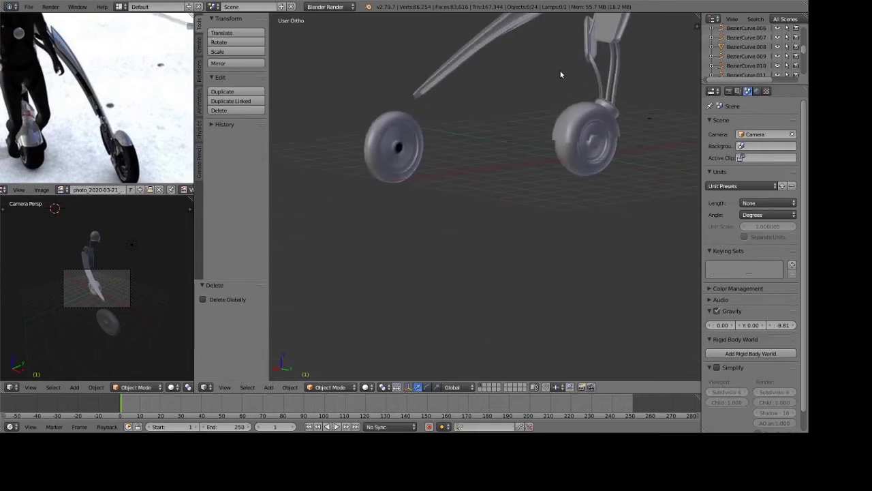
pyautogui.moveTo(559, 71); pyautogui.dragTo(541, 120, button='middle')
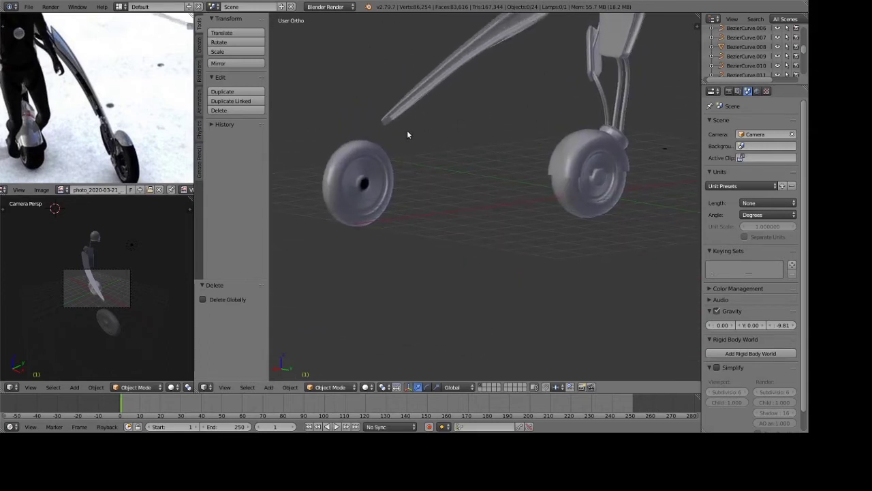
pyautogui.hotkey('shift', 'a')
pyautogui.rightClick(585, 68)
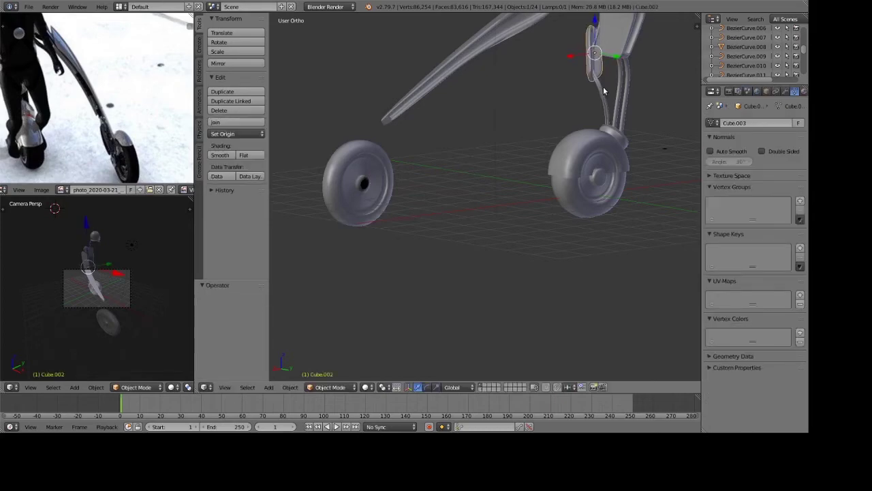
pyautogui.hotkey('shift', 'd')
pyautogui.click(400, 205)
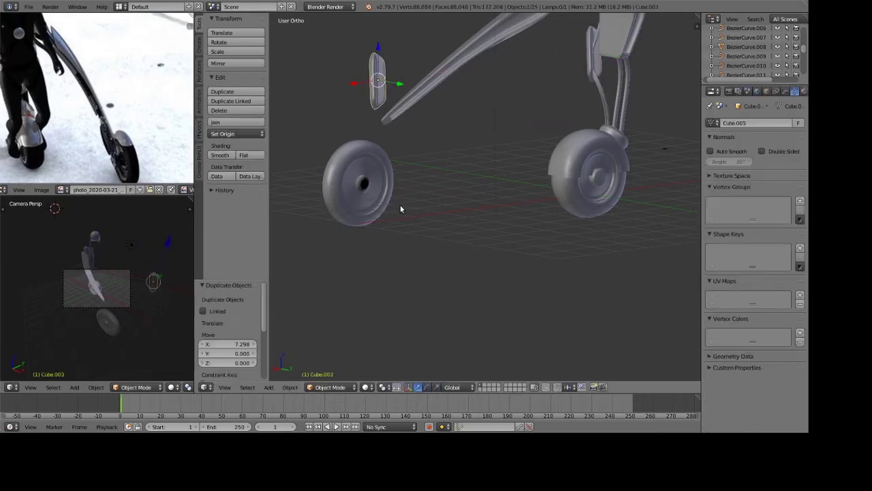
# Move the bracket copy along Z and X toward the other wheel and turn it 180° about Z.
pyautogui.press('g')
pyautogui.press('z')
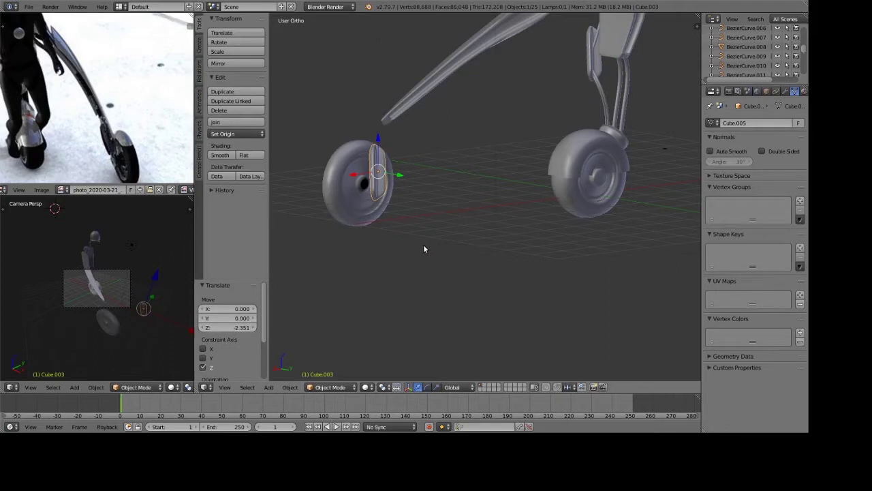
pyautogui.press('KP_3')
pyautogui.press('ctrl+KP_1')
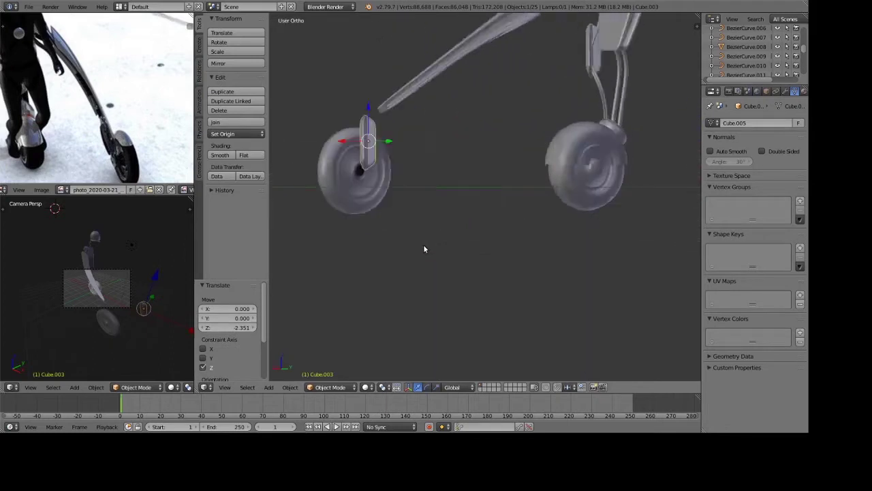
pyautogui.scroll(-1, 368, 211)
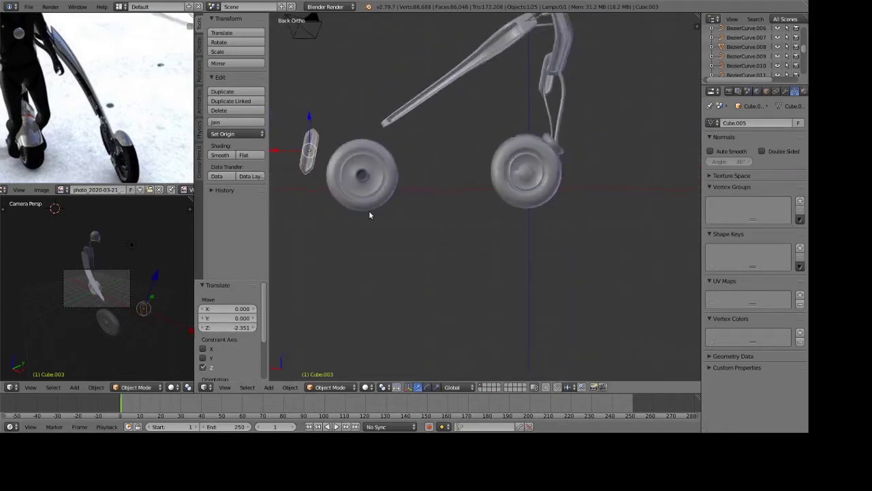
pyautogui.keyDown('shift'); pyautogui.moveTo(368, 211); pyautogui.dragTo(459, 206, button='middle'); pyautogui.keyUp('shift')
pyautogui.press('g')
pyautogui.press('x')
pyautogui.click(517, 212)
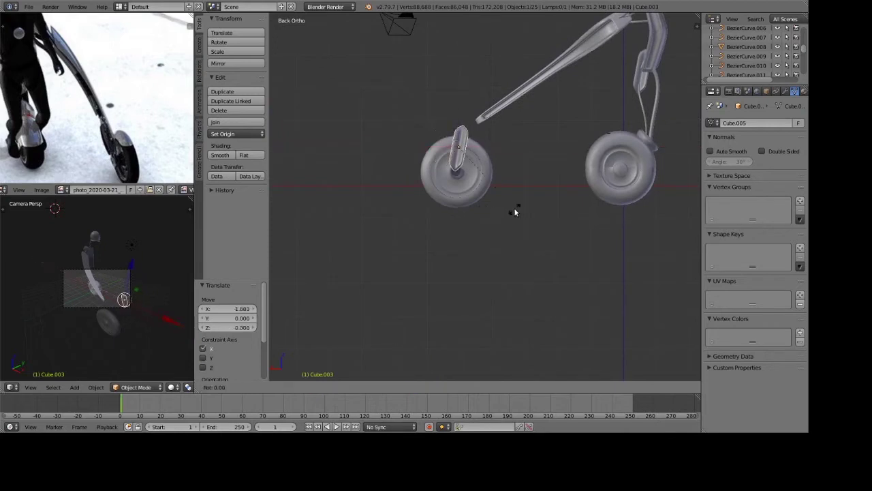
pyautogui.write('rz180')
pyautogui.press('Return')
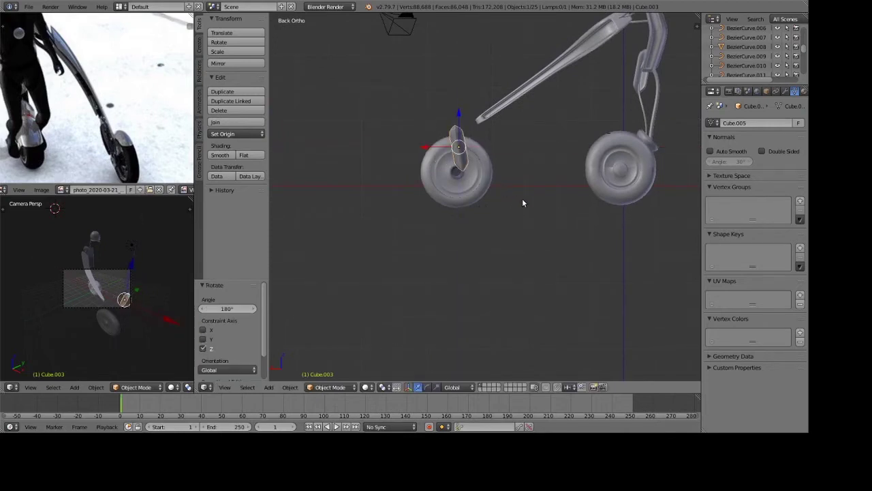
# Tilt the copy about 44° on Y, shift it along X, raise it, then tilt it slightly more.
pyautogui.press('r')
pyautogui.press('y')
pyautogui.click(468, 252)
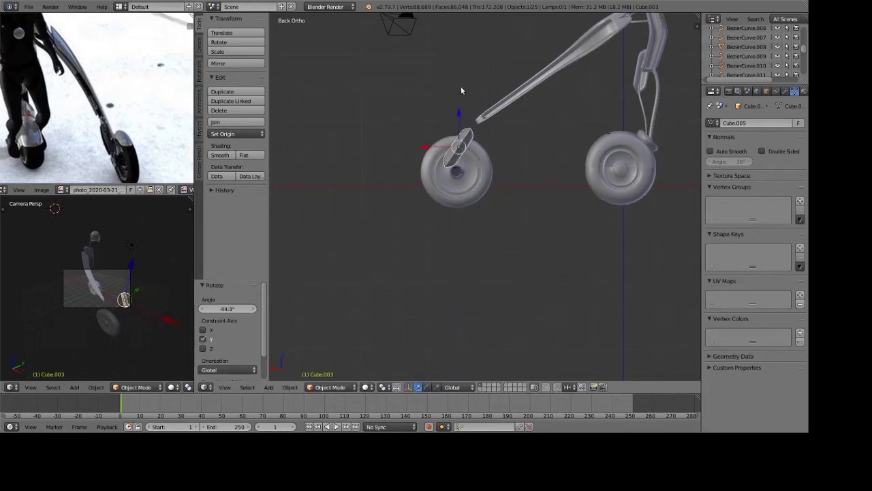
pyautogui.press('g')
pyautogui.press('x')
pyautogui.click(477, 120)
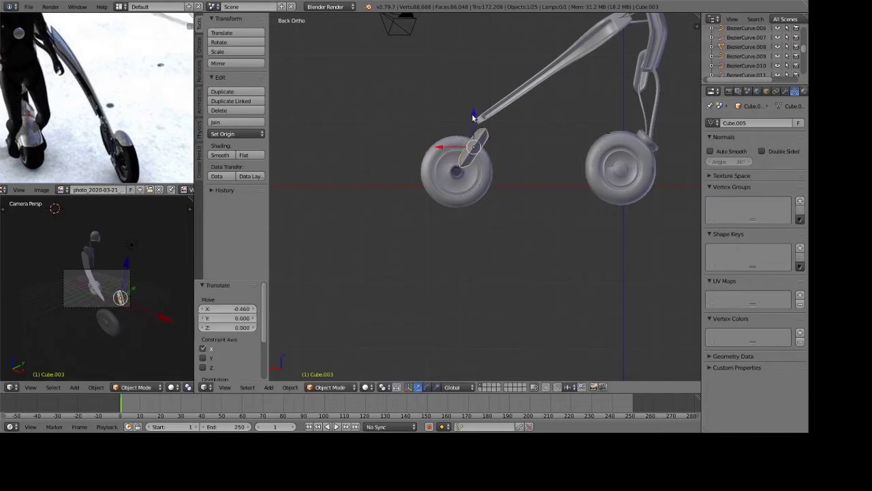
pyautogui.press('g')
pyautogui.press('z')
pyautogui.click(472, 103)
pyautogui.press('r')
pyautogui.press('y')
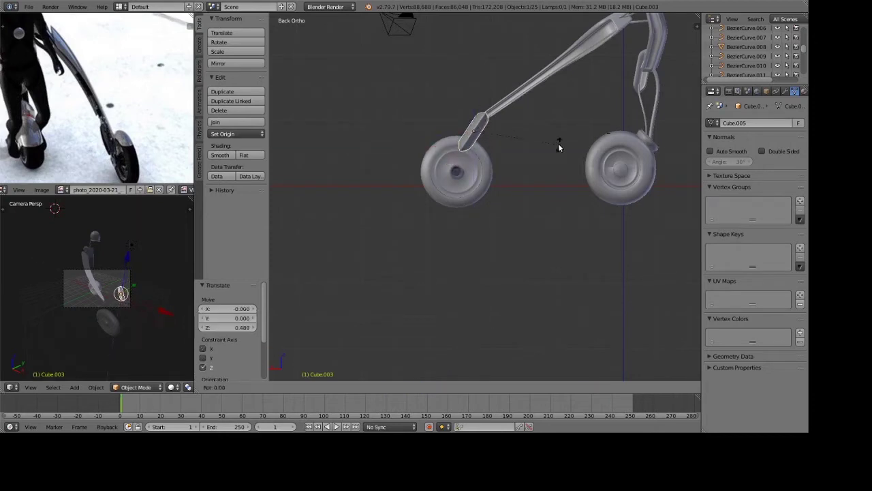
pyautogui.click(529, 136)
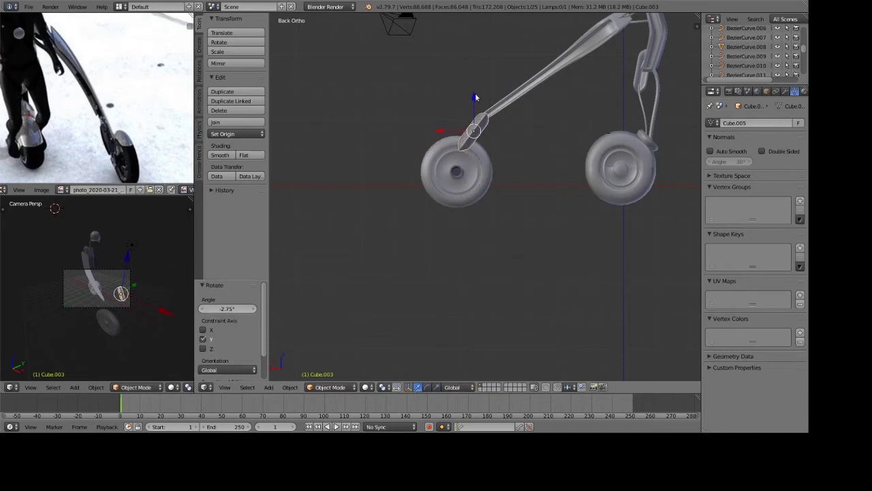
# Lower the copy onto the wheel and nudge it along X and Y into position.
pyautogui.press('g')
pyautogui.press('z')
pyautogui.click(450, 172)
pyautogui.press('g')
pyautogui.press('x')
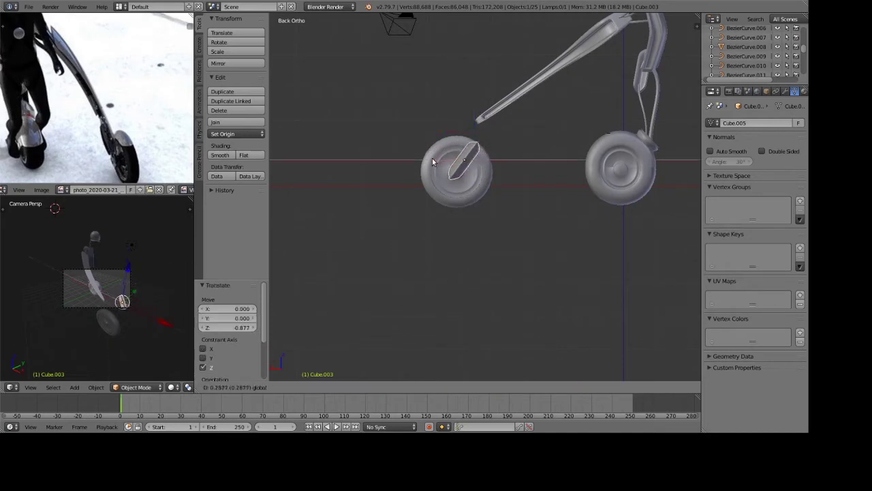
pyautogui.click(426, 163)
pyautogui.moveTo(426, 164)
pyautogui.mouseDown(button='middle')
pyautogui.moveTo(561, 198)
pyautogui.moveTo(564, 177)
pyautogui.moveTo(597, 171)
pyautogui.moveTo(569, 223)
pyautogui.mouseUp(button='middle')
pyautogui.press('g')
pyautogui.press('y')
pyautogui.click(497, 180)
# Reselect the bracket copy and shift it -0.054 along Y flush against the wheel's side.
pyautogui.press('a')
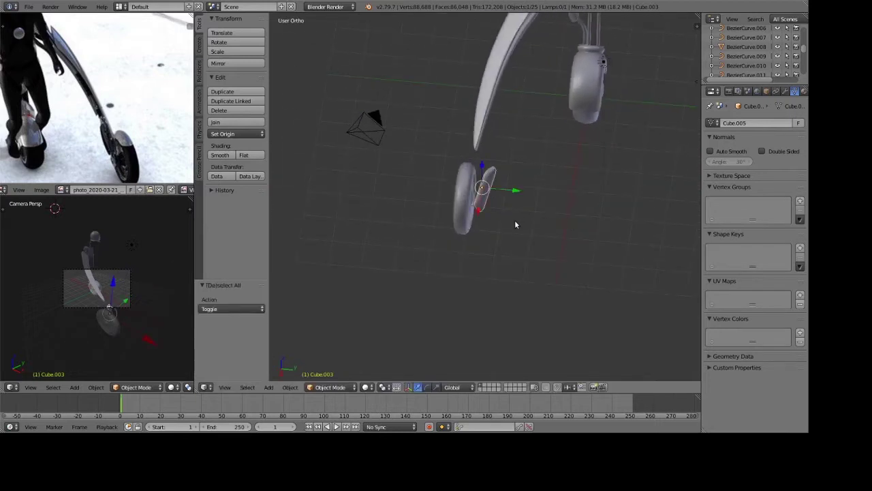
pyautogui.press('a')
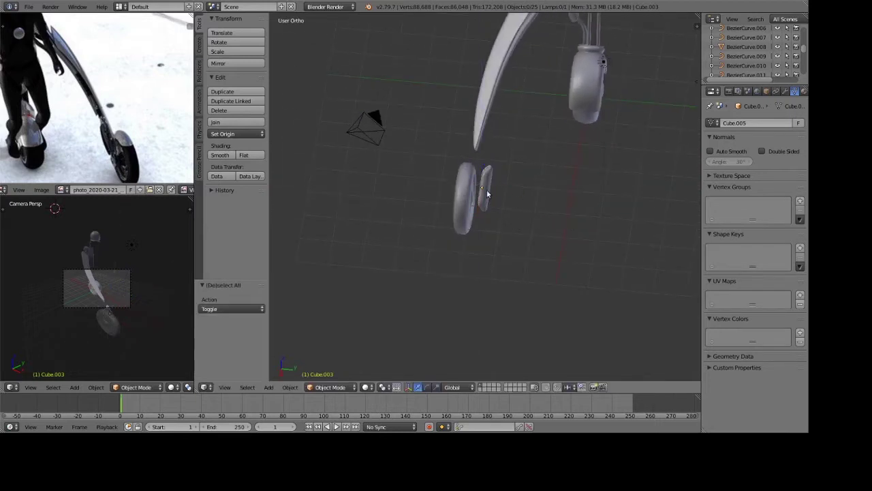
pyautogui.rightClick(516, 194)
pyautogui.press('g')
pyautogui.press('y')
pyautogui.click(515, 193)
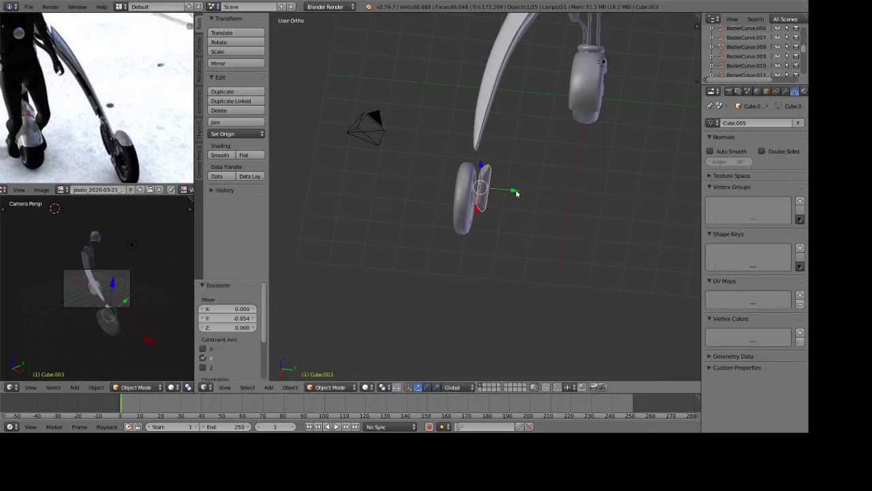
pyautogui.moveTo(588, 147); pyautogui.dragTo(571, 140, button='middle')
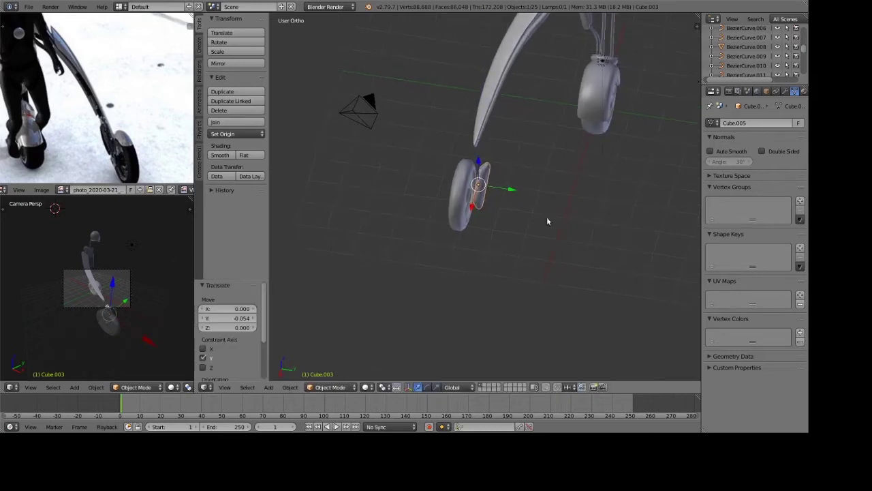
pyautogui.moveTo(547, 220)
pyautogui.mouseDown(button='middle')
pyautogui.moveTo(580, 191)
pyautogui.moveTo(549, 159)
pyautogui.mouseUp(button='middle')
pyautogui.press('a')
pyautogui.moveTo(584, 203)
pyautogui.mouseDown(button='middle')
pyautogui.moveTo(614, 267)
pyautogui.moveTo(520, 265)
pyautogui.moveTo(527, 211)
pyautogui.moveTo(645, 193)
pyautogui.moveTo(490, 192)
pyautogui.moveTo(428, 164)
pyautogui.mouseUp(button='middle')
pyautogui.moveTo(535, 197)
pyautogui.mouseDown(button='middle')
pyautogui.moveTo(487, 216)
pyautogui.moveTo(621, 239)
pyautogui.moveTo(549, 212)
pyautogui.mouseUp(button='middle')
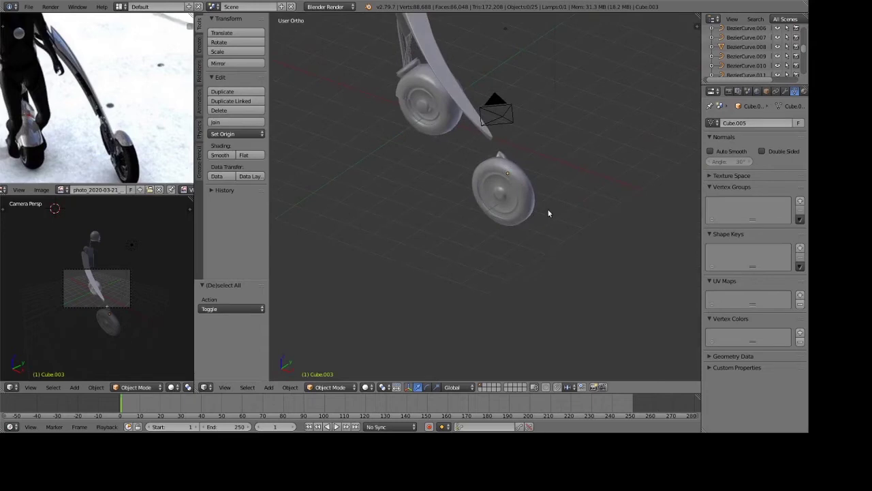
# Select the wheel, enter Edit Mode in front view, and switch to face selection.
pyautogui.rightClick(501, 195)
pyautogui.scroll(3, 589, 193)
pyautogui.press('Tab')
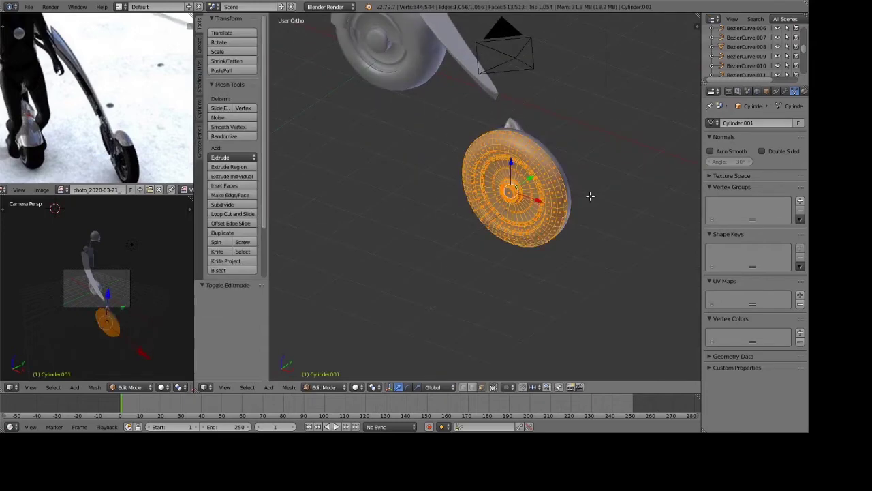
pyautogui.moveTo(590, 197); pyautogui.dragTo(572, 194, button='middle')
pyautogui.press('KP_1')
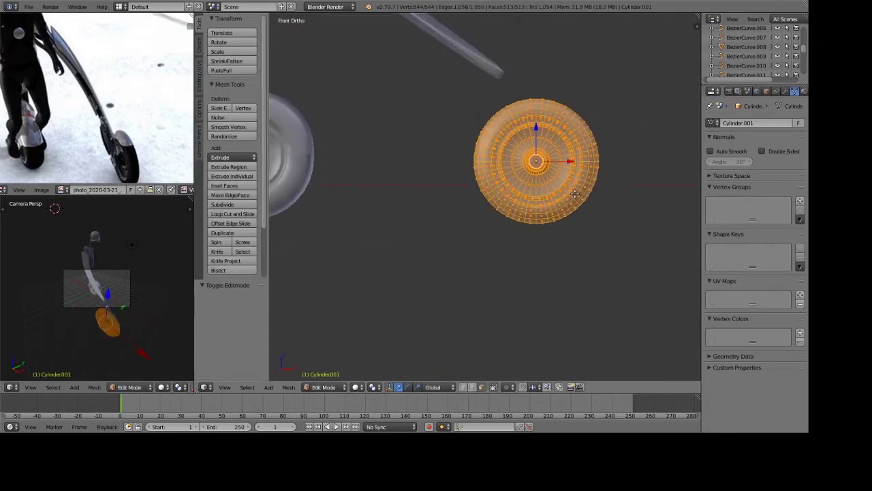
pyautogui.scroll(3, 595, 177)
pyautogui.moveTo(621, 28)
pyautogui.keyDown('shift'); pyautogui.mouseDown(button='middle')
pyautogui.moveTo(563, 86)
pyautogui.moveTo(556, 114)
pyautogui.mouseUp(button='middle'); pyautogui.keyUp('shift')
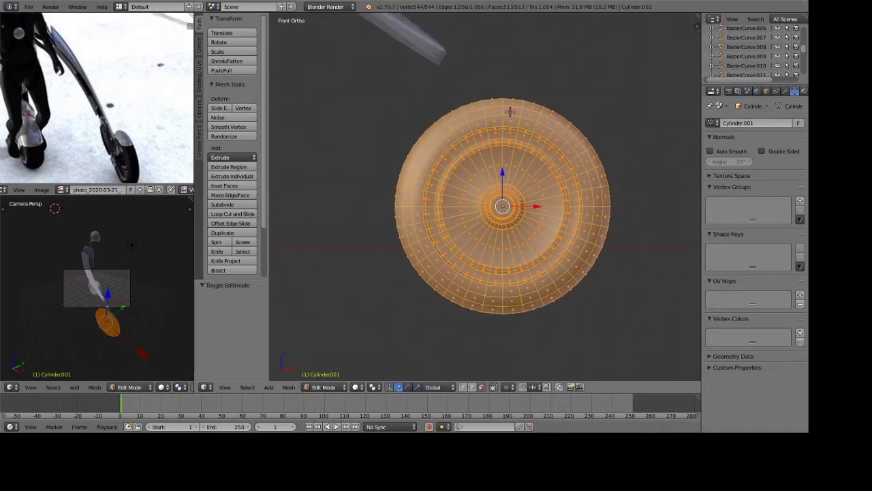
pyautogui.hotkey('ctrl', 'Tab')
pyautogui.press('Escape')
pyautogui.rightClick(440, 138)
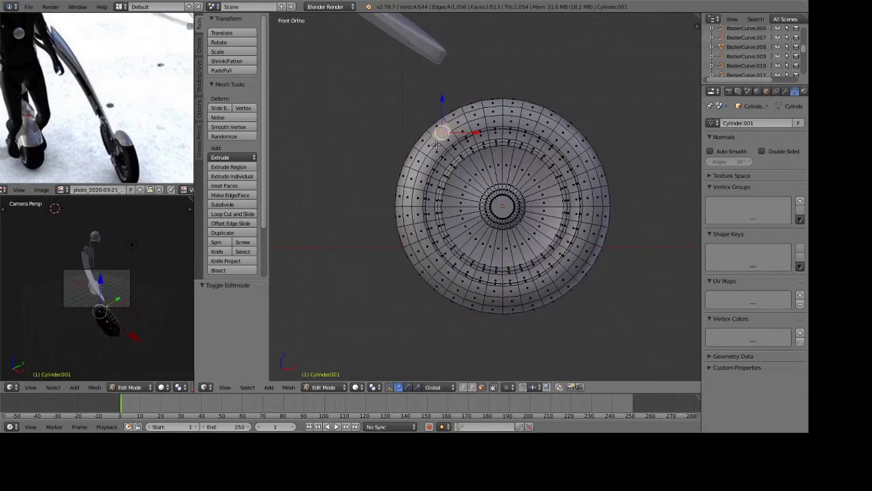
pyautogui.hotkey('ctrl', 'Tab')
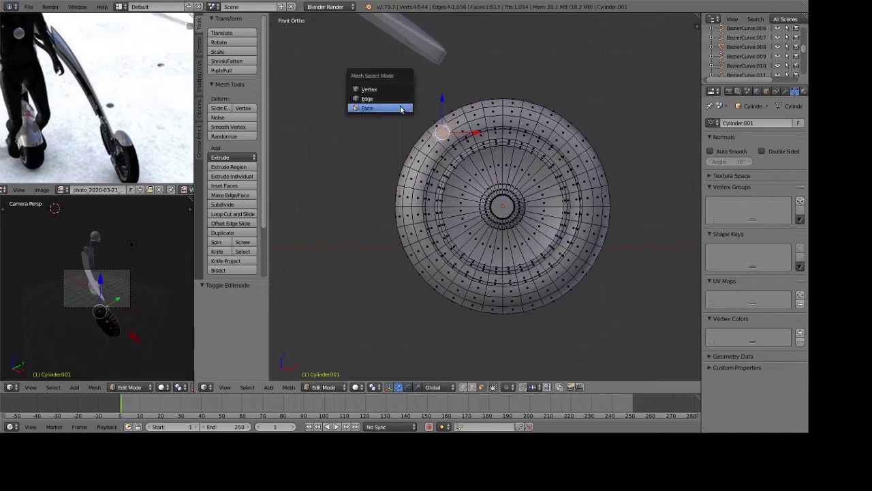
pyautogui.click(403, 108)
# Circle-select a first set of faces along the wheel's upper rim.
pyautogui.press('c')
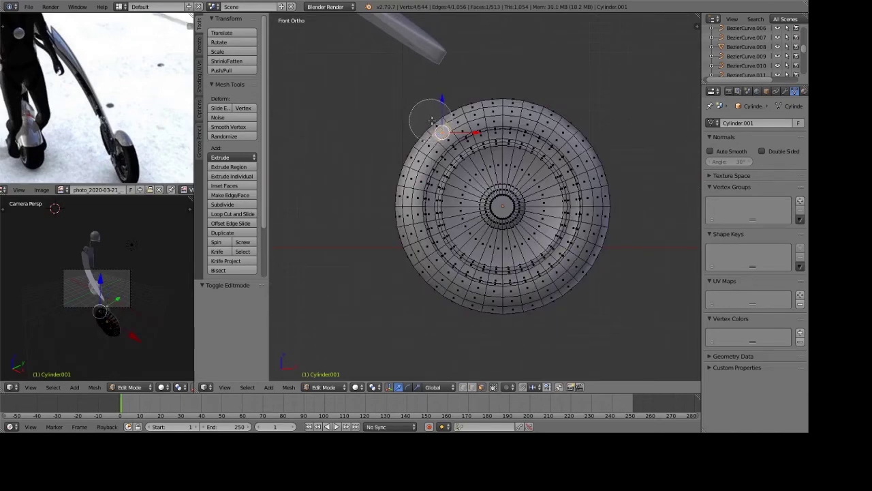
pyautogui.moveTo(428, 118)
pyautogui.mouseDown()
pyautogui.moveTo(496, 97)
pyautogui.moveTo(576, 122)
pyautogui.mouseUp()
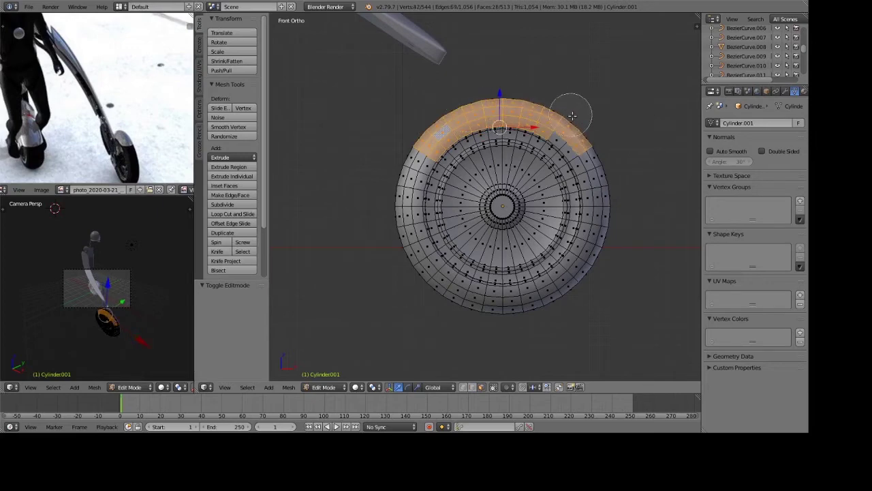
pyautogui.press('Escape')
pyautogui.moveTo(598, 117); pyautogui.dragTo(462, 181, button='middle')
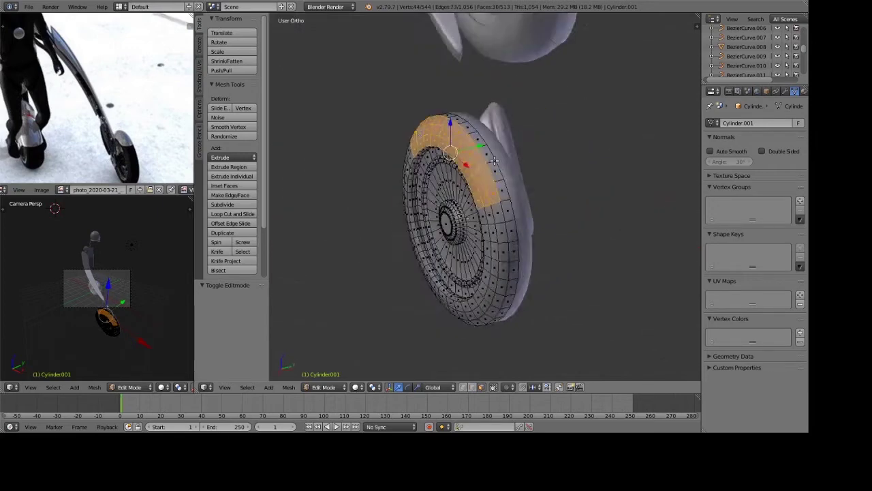
pyautogui.scroll(2, 462, 181)
pyautogui.press('c')
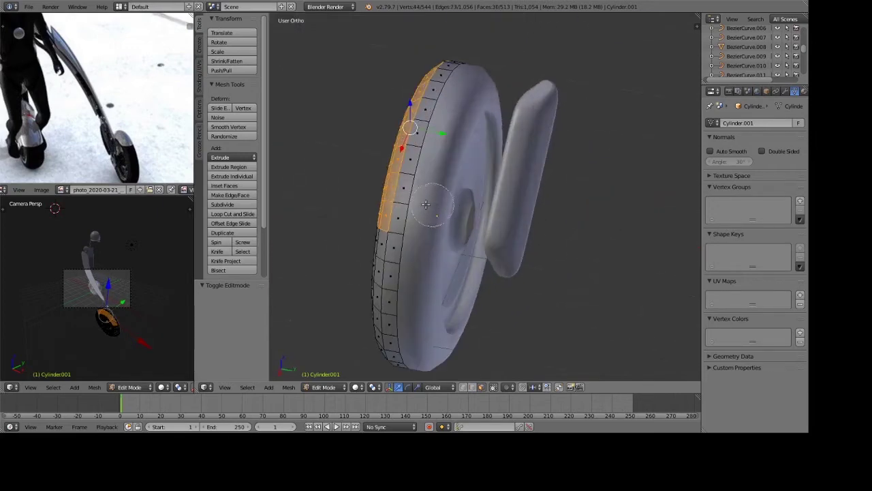
pyautogui.moveTo(436, 204); pyautogui.dragTo(460, 119)
pyautogui.press('Escape')
pyautogui.moveTo(460, 119); pyautogui.dragTo(511, 190, button='middle')
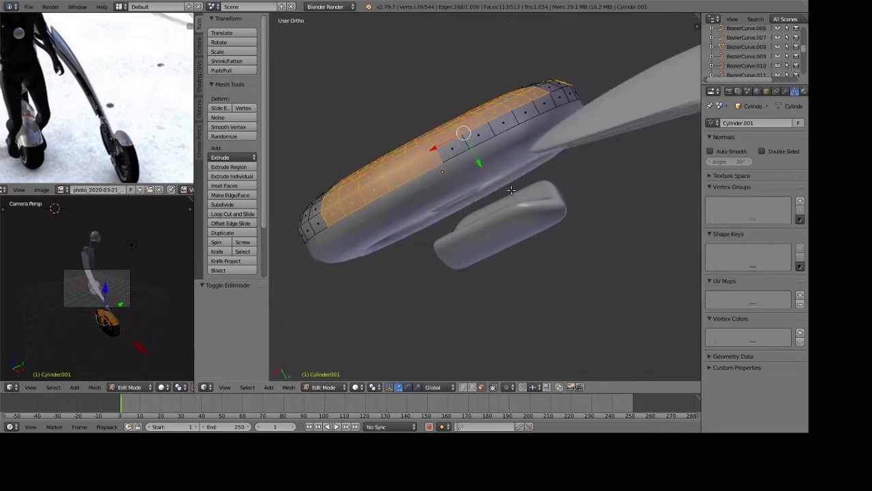
pyautogui.moveTo(564, 150)
pyautogui.mouseDown(button='middle')
pyautogui.moveTo(570, 190)
pyautogui.moveTo(244, 147)
pyautogui.mouseUp(button='middle')
# Clear the selection and circle-select the top rim faces again from front and side views.
pyautogui.press('a')
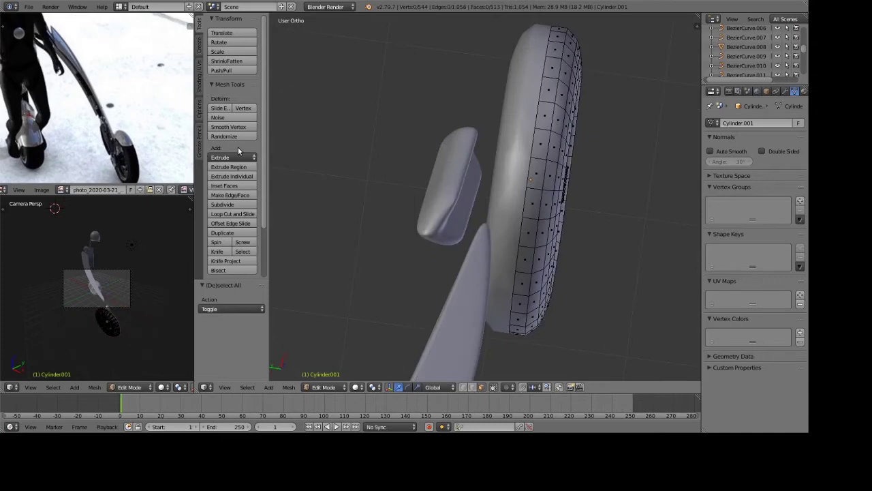
pyautogui.press('KP_1')
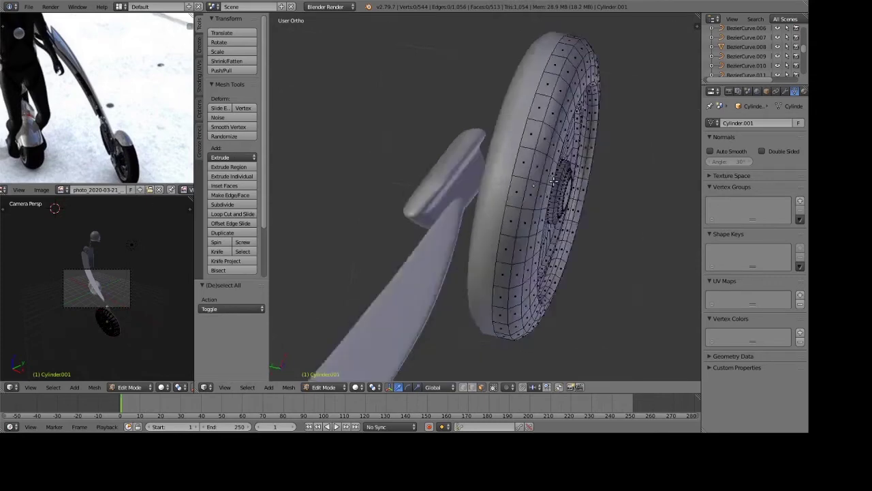
pyautogui.press('c')
pyautogui.moveTo(398, 88)
pyautogui.mouseDown()
pyautogui.moveTo(404, 98)
pyautogui.moveTo(425, 78)
pyautogui.moveTo(528, 47)
pyautogui.moveTo(562, 57)
pyautogui.moveTo(604, 99)
pyautogui.mouseUp()
pyautogui.press('KP_3')
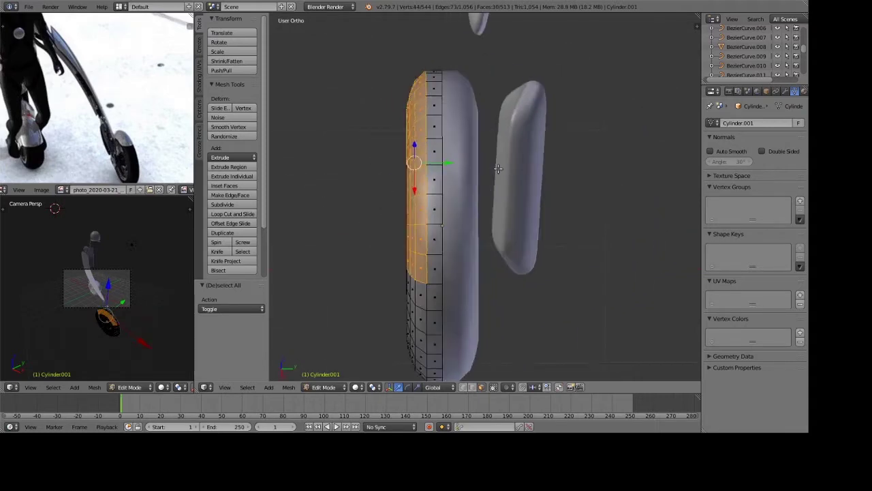
pyautogui.press('KP_4')
pyautogui.moveTo(455, 107)
pyautogui.mouseDown()
pyautogui.moveTo(464, 252)
pyautogui.moveTo(477, 193)
pyautogui.mouseUp()
pyautogui.press('Escape')
pyautogui.moveTo(477, 193); pyautogui.dragTo(477, 245, button='middle')
# Add a few more rim faces to the selection and duplicate the arc of faces.
pyautogui.press('c')
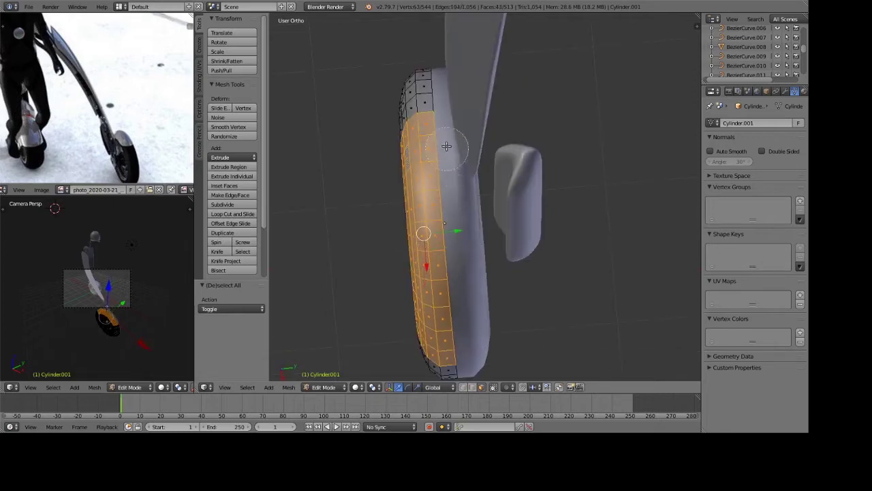
pyautogui.moveTo(448, 146); pyautogui.dragTo(443, 129)
pyautogui.press('Escape')
pyautogui.moveTo(443, 129)
pyautogui.mouseDown(button='middle')
pyautogui.moveTo(553, 190)
pyautogui.moveTo(574, 187)
pyautogui.moveTo(603, 199)
pyautogui.mouseUp(button='middle')
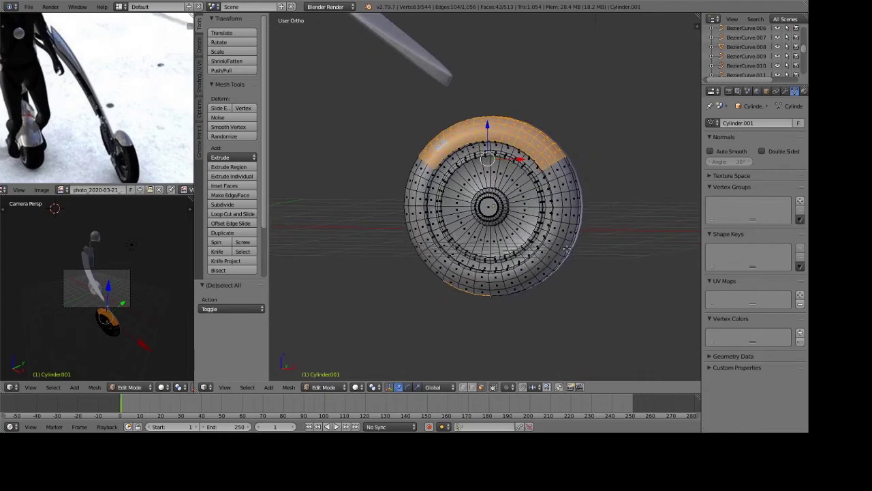
pyautogui.moveTo(567, 249); pyautogui.dragTo(595, 148, button='middle')
pyautogui.moveTo(491, 205)
pyautogui.mouseDown(button='middle')
pyautogui.moveTo(595, 250)
pyautogui.moveTo(519, 194)
pyautogui.mouseUp(button='middle')
pyautogui.hotkey('shift', 'd')
# Position the duplicated strip above the rim, then enlarge and lower it over the wheel.
pyautogui.press('z')
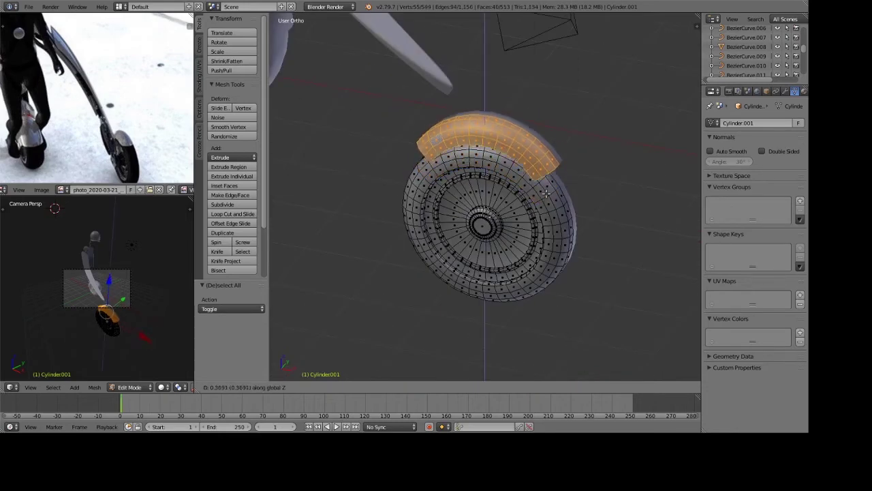
pyautogui.click(540, 202)
pyautogui.moveTo(541, 202); pyautogui.dragTo(566, 197, button='middle')
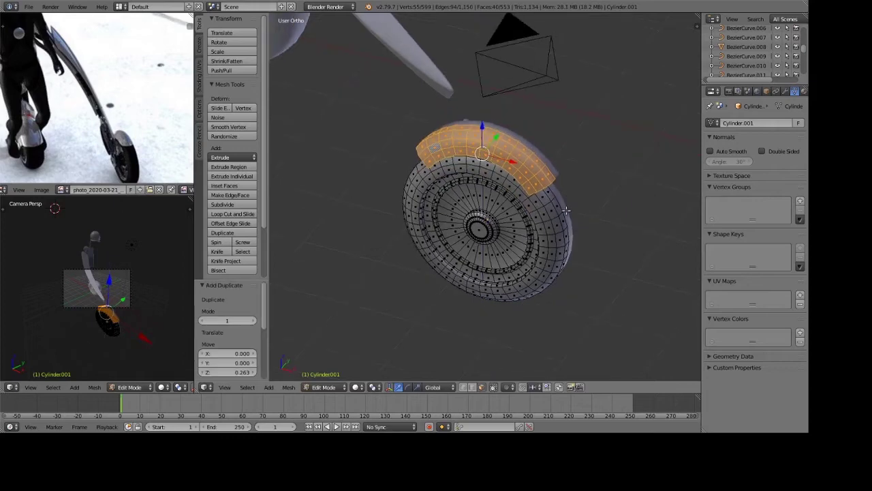
pyautogui.press('s')
pyautogui.click(598, 227)
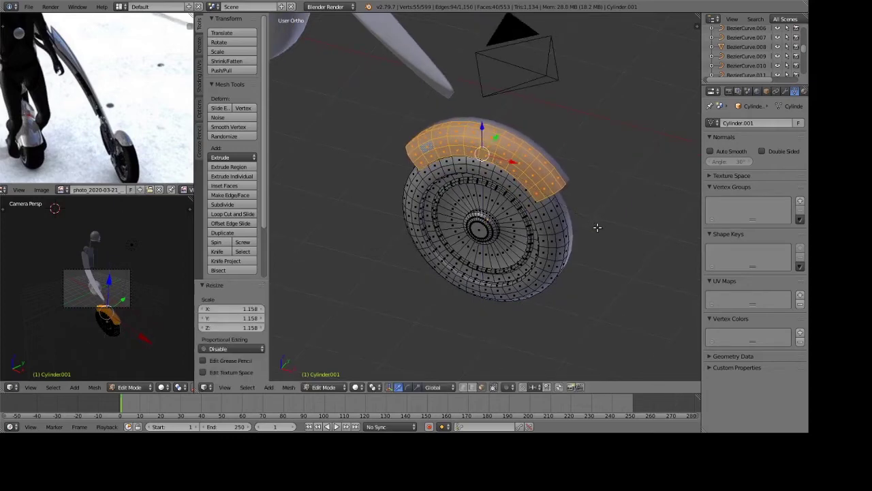
pyautogui.press('g')
pyautogui.click(596, 232)
pyautogui.press('Tab')
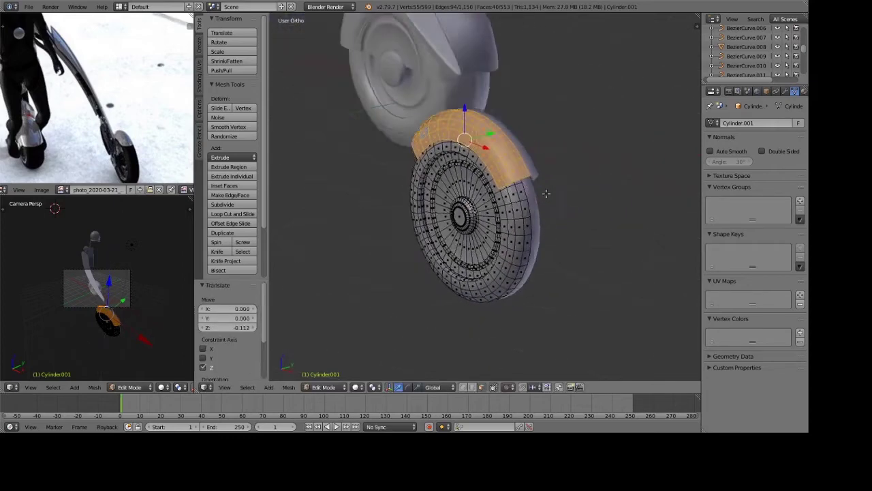
# In vertex mode, select the strip's two end-tip vertices and move them vertically along Z.
pyautogui.moveTo(592, 225)
pyautogui.mouseDown(button='middle')
pyautogui.moveTo(584, 191)
pyautogui.moveTo(652, 183)
pyautogui.moveTo(648, 142)
pyautogui.moveTo(571, 209)
pyautogui.moveTo(528, 167)
pyautogui.mouseUp(button='middle')
pyautogui.scroll(2, 587, 213)
pyautogui.press('Tab')
pyautogui.hotkey('ctrl', 'Tab')
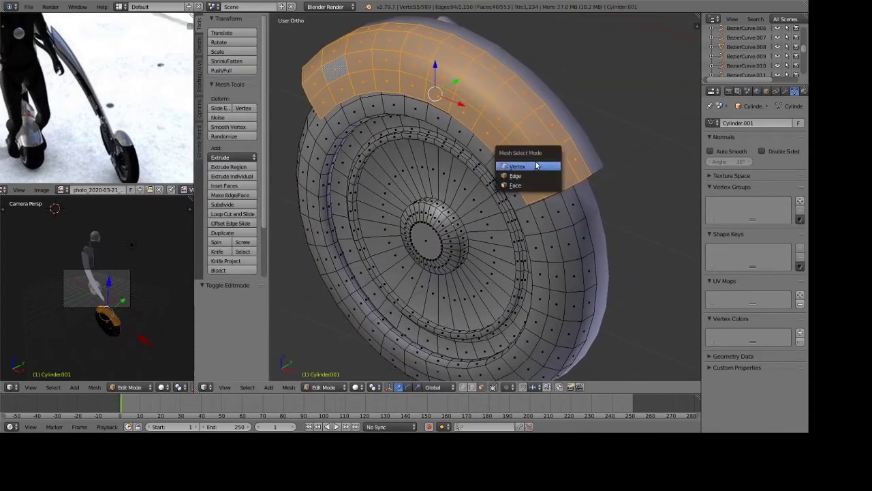
pyautogui.click(525, 166)
pyautogui.rightClick(528, 203)
pyautogui.keyDown('ctrl'); pyautogui.rightClick(334, 124); pyautogui.keyUp('ctrl')
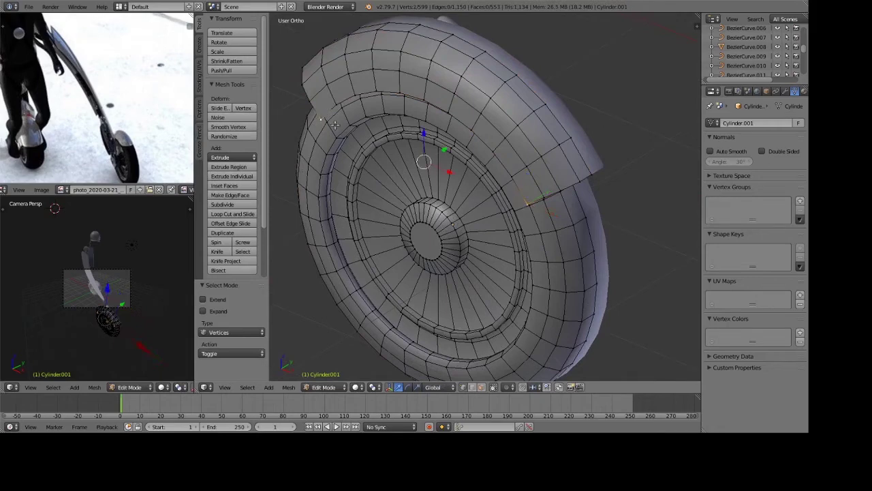
pyautogui.press('g')
pyautogui.press('z')
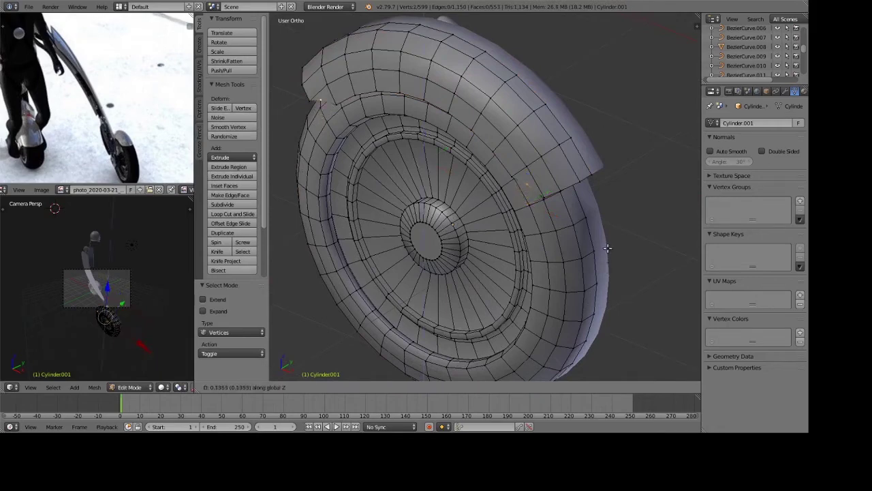
pyautogui.click(607, 250)
pyautogui.press('Tab')
# From the front view, nudge the two tips slightly downward along Z.
pyautogui.moveTo(607, 249)
pyautogui.mouseDown(button='middle')
pyautogui.moveTo(607, 165)
pyautogui.moveTo(648, 199)
pyautogui.moveTo(636, 222)
pyautogui.mouseUp(button='middle')
pyautogui.press('KP_1')
pyautogui.press('Tab')
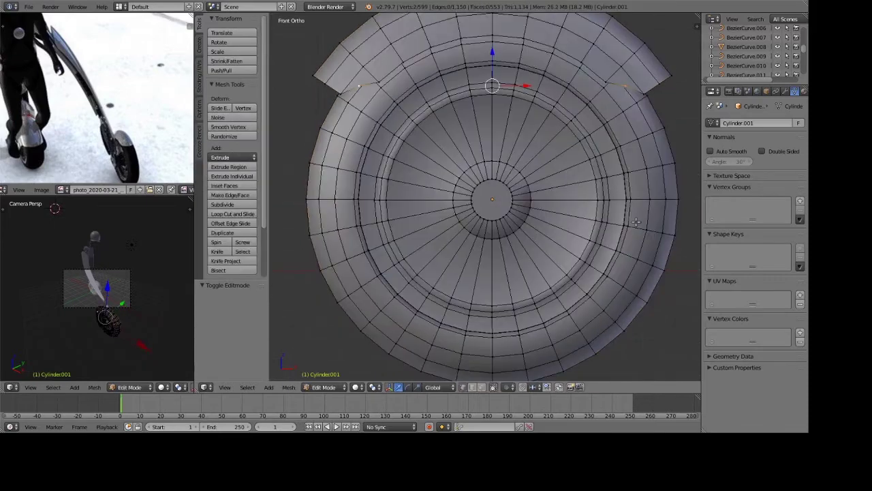
pyautogui.press('g')
pyautogui.press('z')
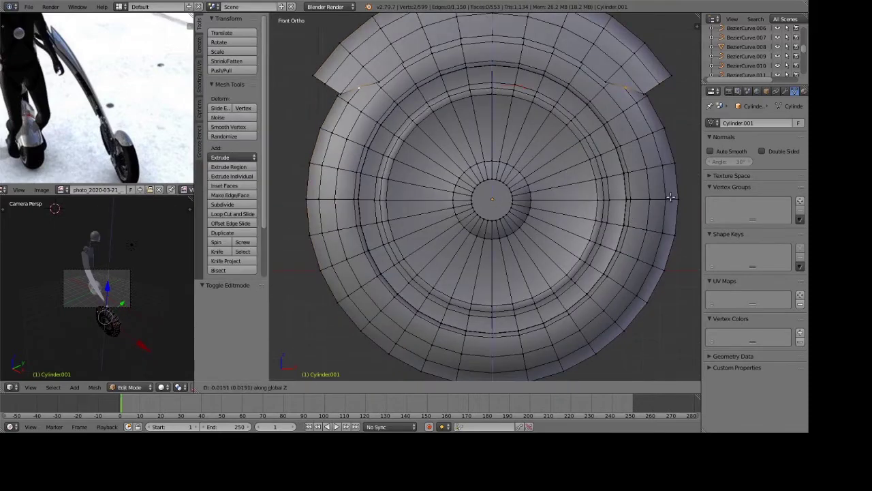
pyautogui.click(670, 202)
# Narrow the strip's tips by scaling them along X, refining from the front view.
pyautogui.keyDown('shift'); pyautogui.moveTo(667, 156); pyautogui.dragTo(591, 171, button='middle'); pyautogui.keyUp('shift')
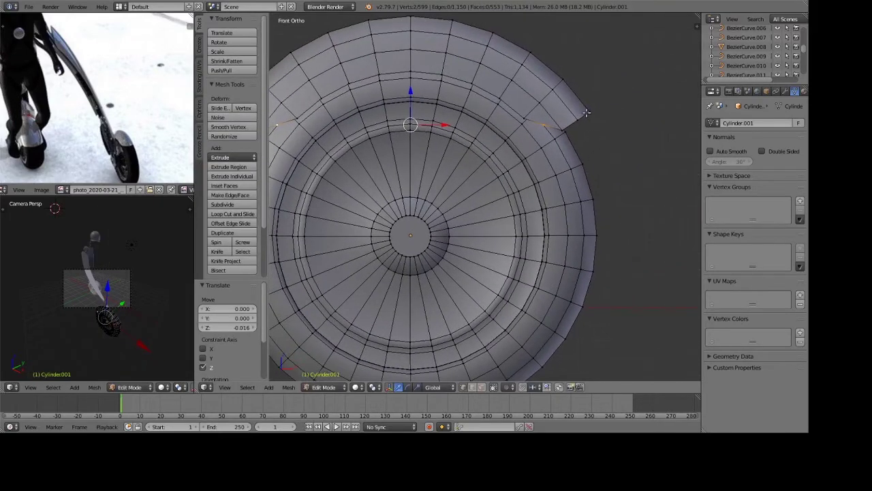
pyautogui.keyDown('shift'); pyautogui.moveTo(590, 111); pyautogui.dragTo(686, 127, button='middle'); pyautogui.keyUp('shift')
pyautogui.scroll(1, 685, 127)
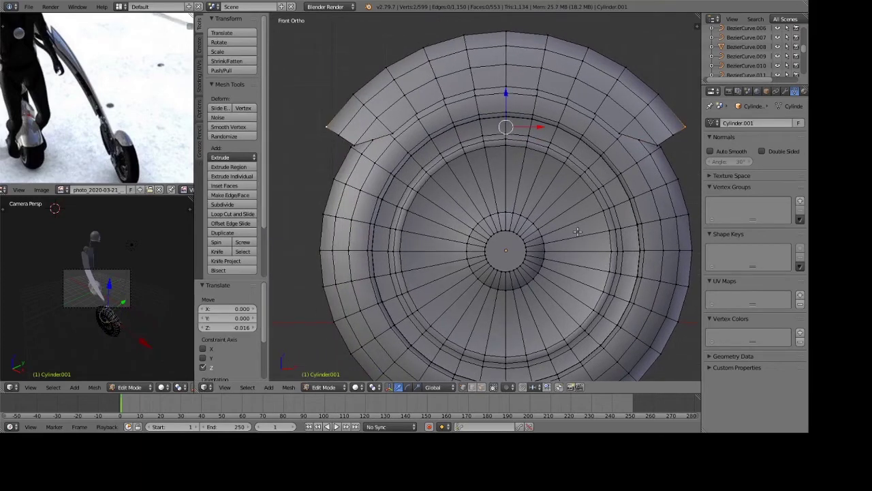
pyautogui.press('s')
pyautogui.press('x')
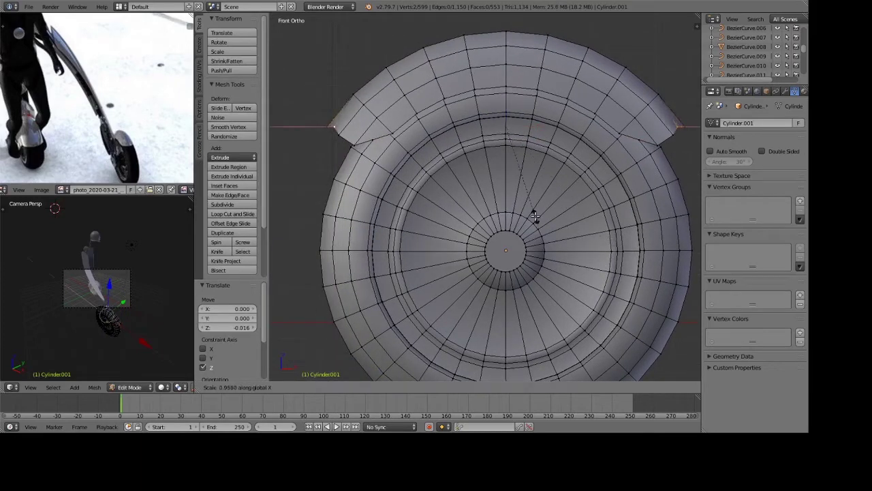
pyautogui.click(535, 216)
pyautogui.moveTo(535, 215); pyautogui.dragTo(522, 232, button='middle')
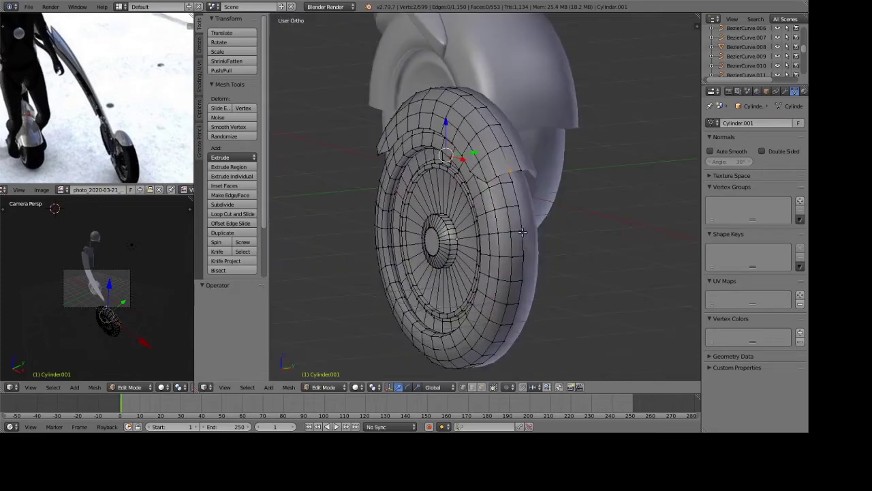
pyautogui.moveTo(541, 193); pyautogui.dragTo(507, 176, button='middle')
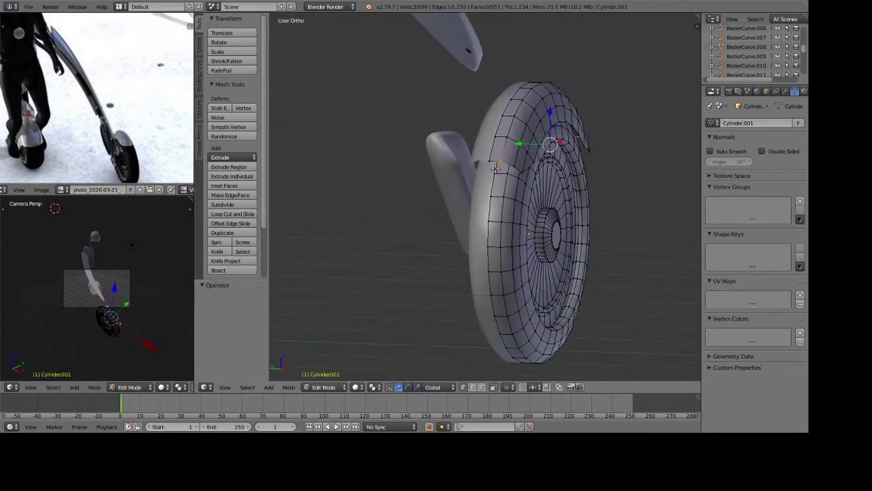
pyautogui.press('KP_1')
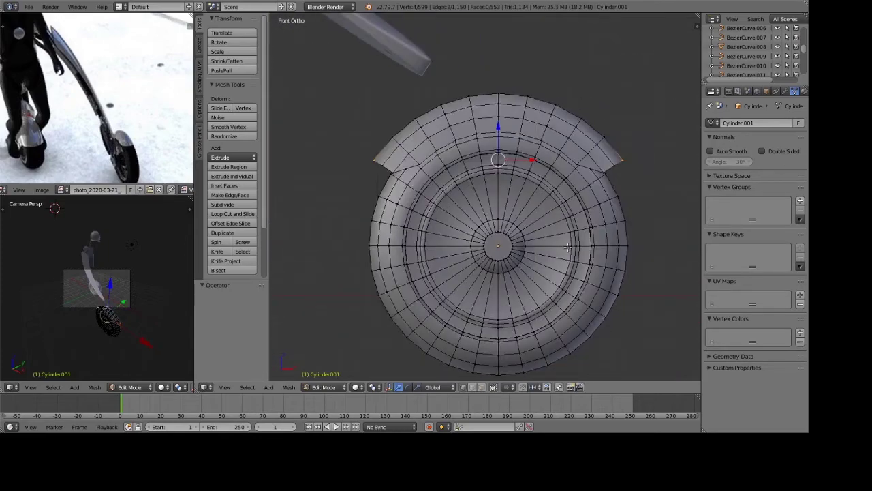
pyautogui.press('s')
pyautogui.press('x')
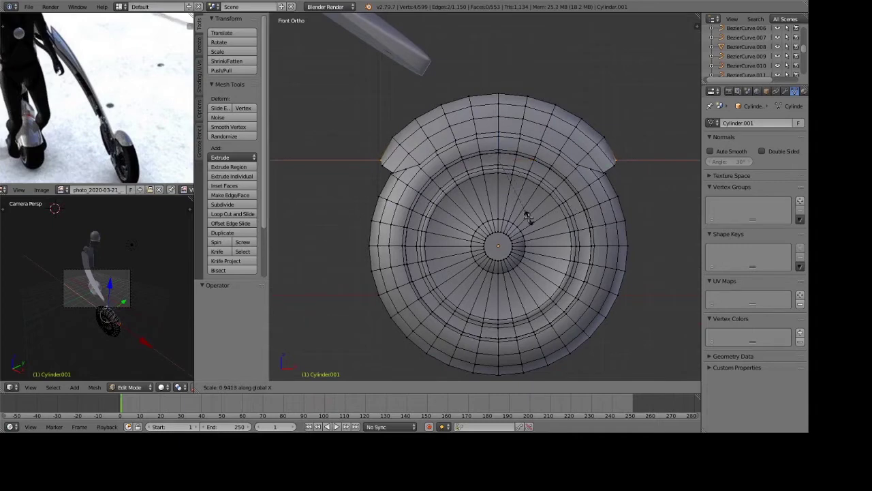
pyautogui.click(529, 217)
pyautogui.press('Tab')
# Reselect both fender tip vertices and scale them along X to set their spacing.
pyautogui.moveTo(603, 206)
pyautogui.mouseDown(button='middle')
pyautogui.moveTo(539, 236)
pyautogui.moveTo(543, 246)
pyautogui.mouseUp(button='middle')
pyautogui.press('Tab')
pyautogui.rightClick(532, 229)
pyautogui.press('KP_1')
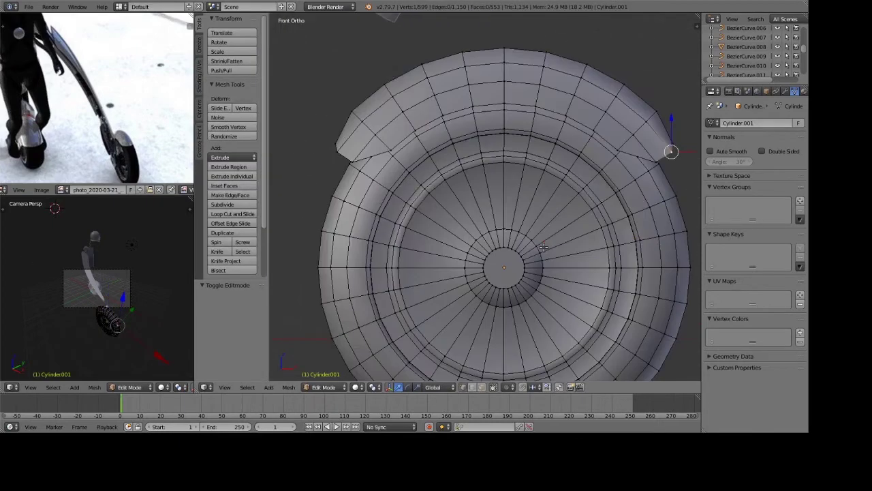
pyautogui.keyDown('shift'); pyautogui.rightClick(343, 152); pyautogui.keyUp('shift')
pyautogui.press('s')
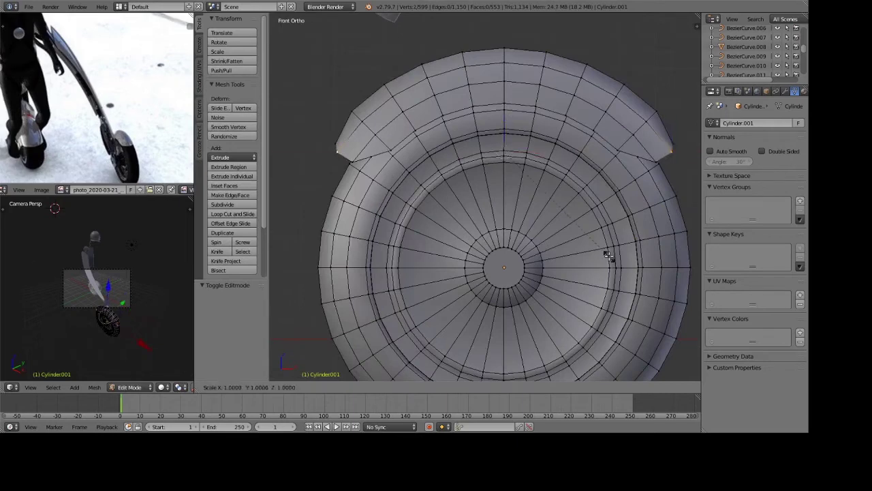
pyautogui.press('x')
pyautogui.click(516, 252)
# Briefly preview the scooter in rendered shading, then return to solid view and deselect all.
pyautogui.press('Tab')
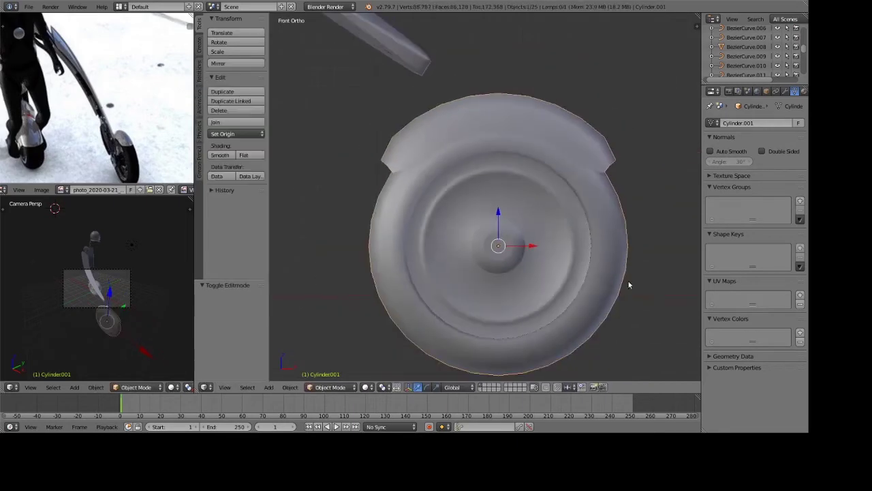
pyautogui.moveTo(627, 287)
pyautogui.mouseDown(button='middle')
pyautogui.moveTo(594, 271)
pyautogui.moveTo(570, 285)
pyautogui.mouseUp(button='middle')
pyautogui.press('KP_0')
pyautogui.hotkey('shift', 'z')
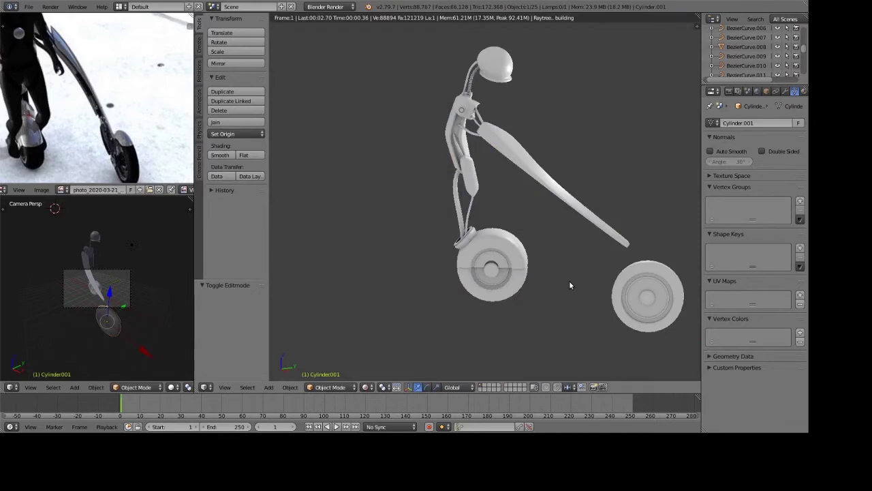
pyautogui.press('KP_0')
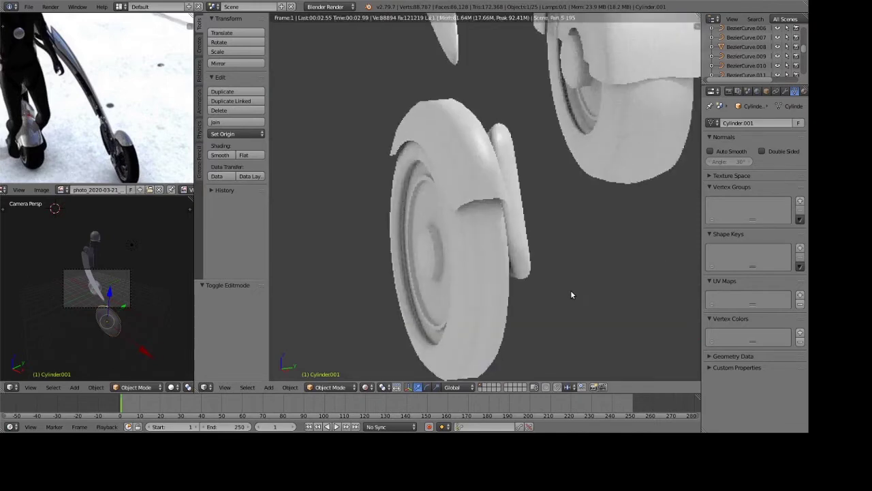
pyautogui.press('z')
pyautogui.press('z')
pyautogui.press('a')
pyautogui.moveTo(568, 280); pyautogui.dragTo(527, 250, button='middle')
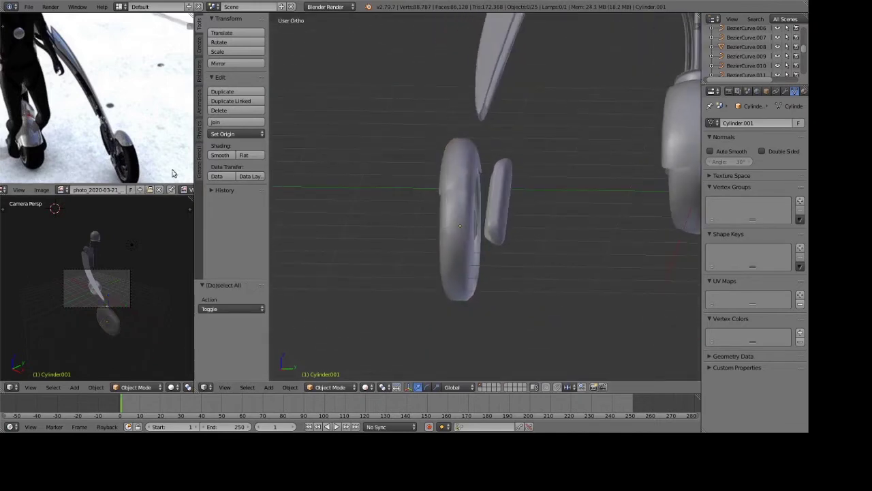
pyautogui.scroll(3, 150, 116)
pyautogui.scroll(2, 149, 116)
pyautogui.moveTo(375, 131); pyautogui.dragTo(532, 191, button='middle')
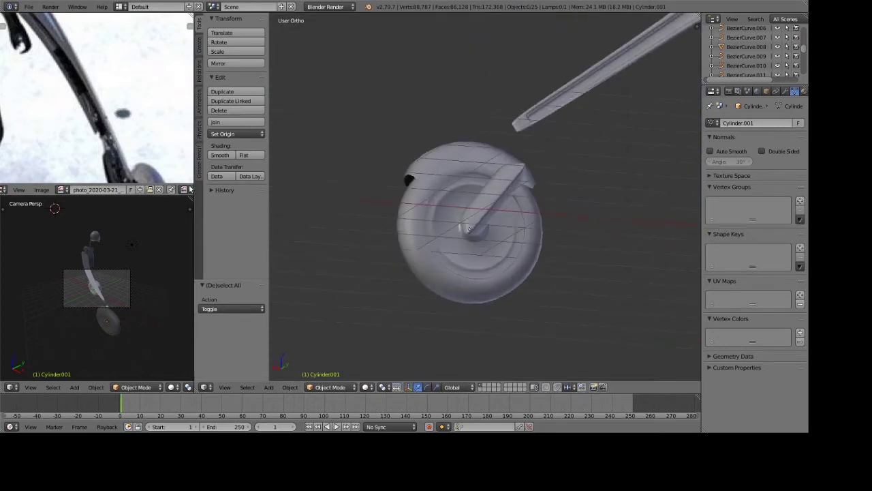
pyautogui.scroll(-5, 165, 165)
pyautogui.moveTo(471, 134); pyautogui.dragTo(525, 179, button='middle')
pyautogui.scroll(-6, 543, 204)
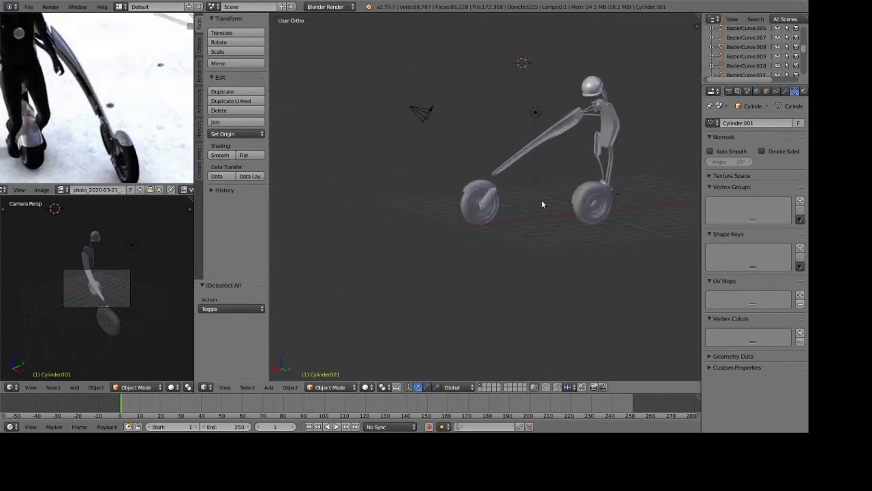
pyautogui.scroll(3, 543, 204)
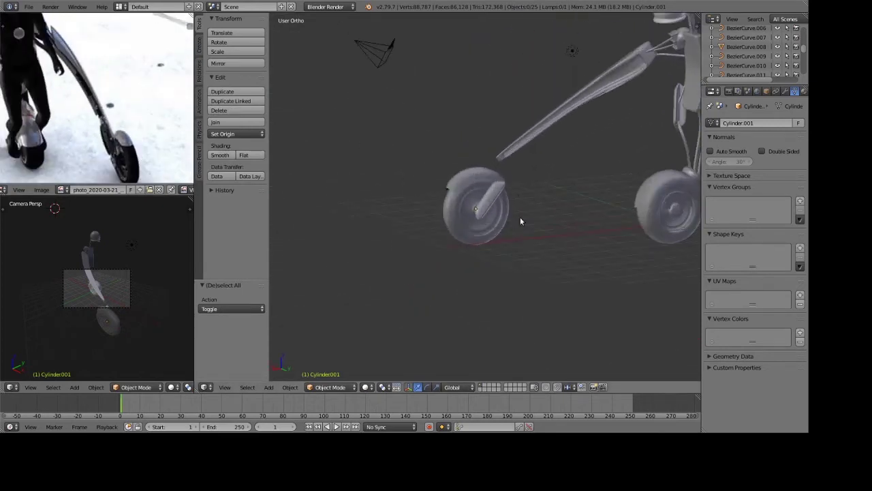
# Lower the long bar BezierCurve.008 by 0.0976 along Z toward the front wheel.
pyautogui.rightClick(535, 147)
pyautogui.moveTo(623, 189); pyautogui.dragTo(573, 178, button='middle')
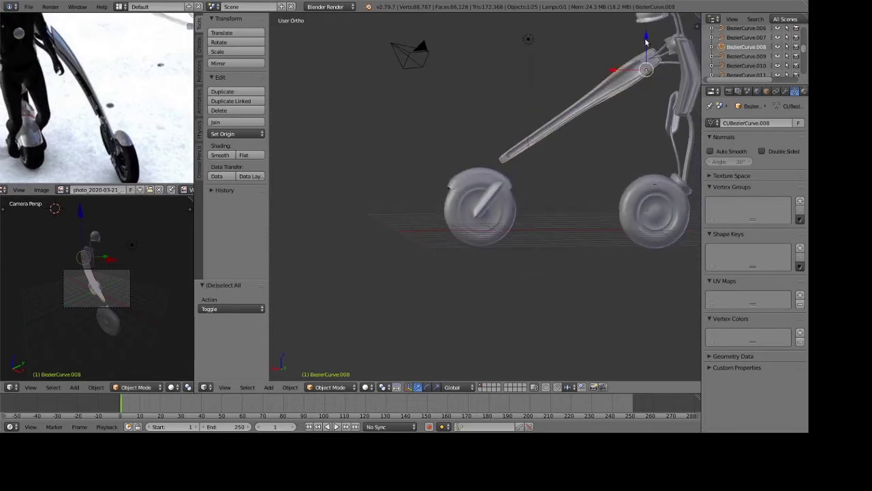
pyautogui.moveTo(646, 42); pyautogui.dragTo(648, 46)
pyautogui.moveTo(648, 47); pyautogui.dragTo(495, 204, button='middle')
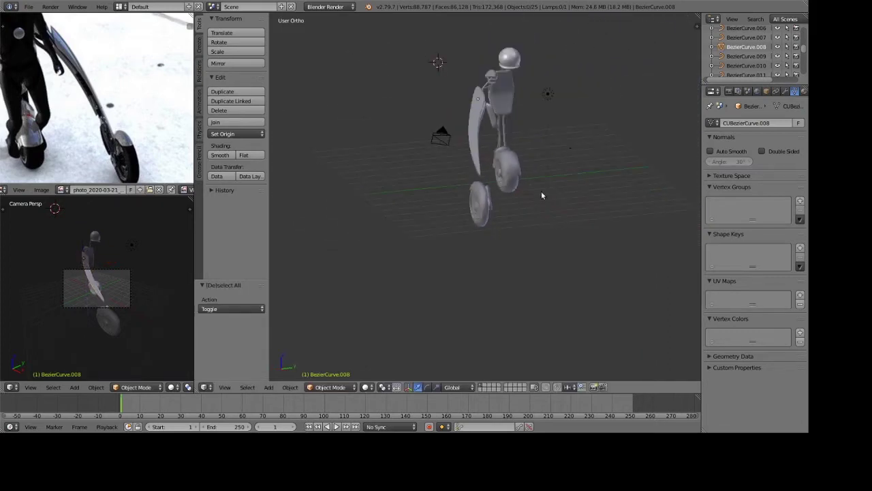
pyautogui.scroll(3, 102, 149)
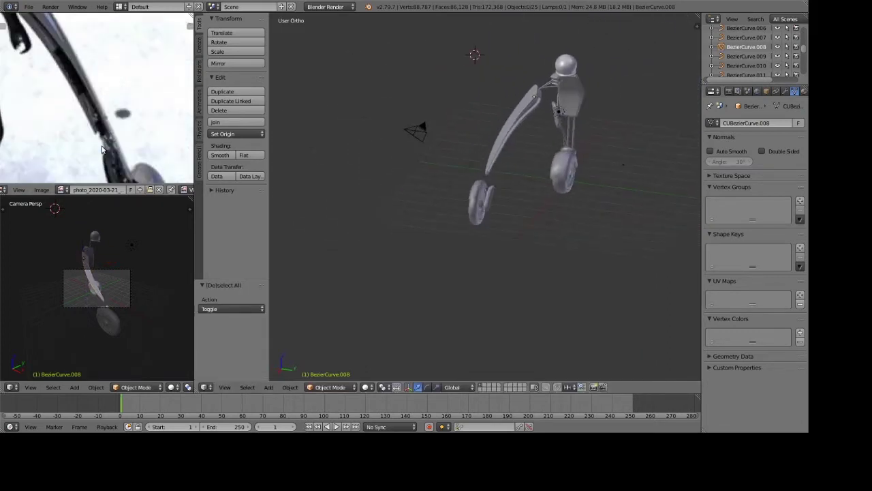
pyautogui.moveTo(422, 160); pyautogui.dragTo(479, 155, button='middle')
pyautogui.scroll(4, 477, 177)
pyautogui.scroll(2, 463, 204)
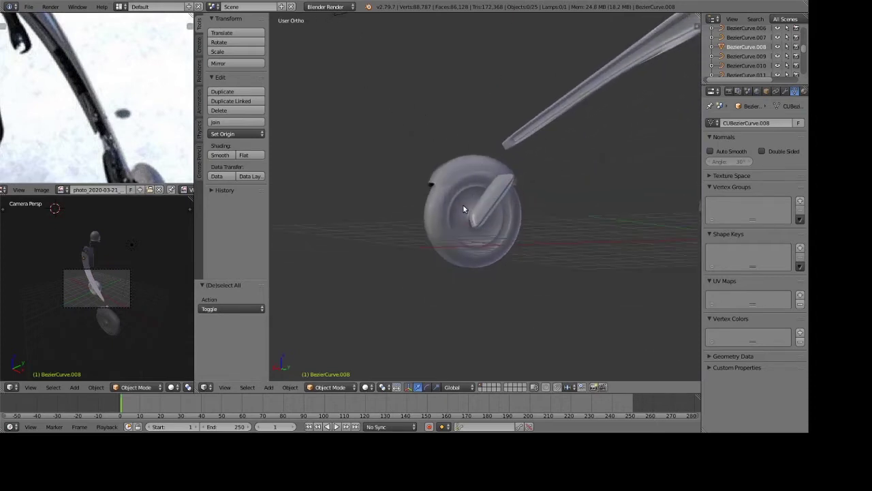
pyautogui.moveTo(463, 204); pyautogui.dragTo(478, 211, button='middle')
# Circle-select the front wheel and shift it left along the X axis in two moves.
pyautogui.press('KP_3')
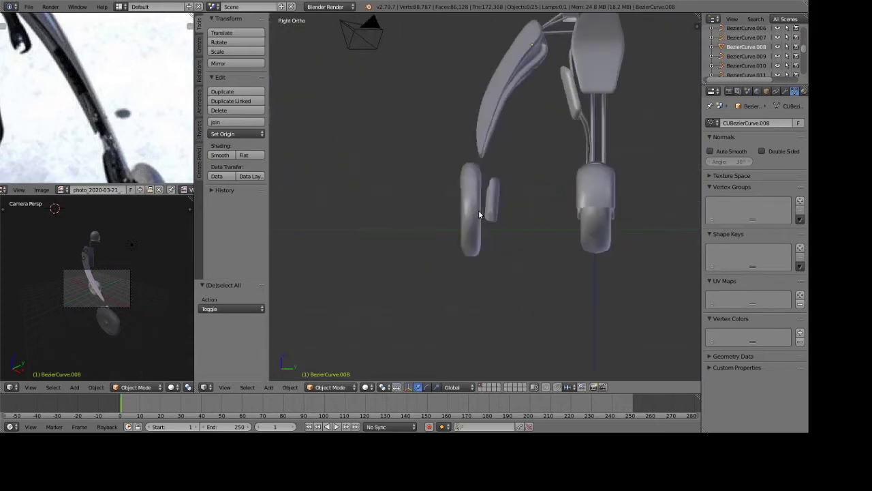
pyautogui.press('ctrl+KP_1')
pyautogui.press('c')
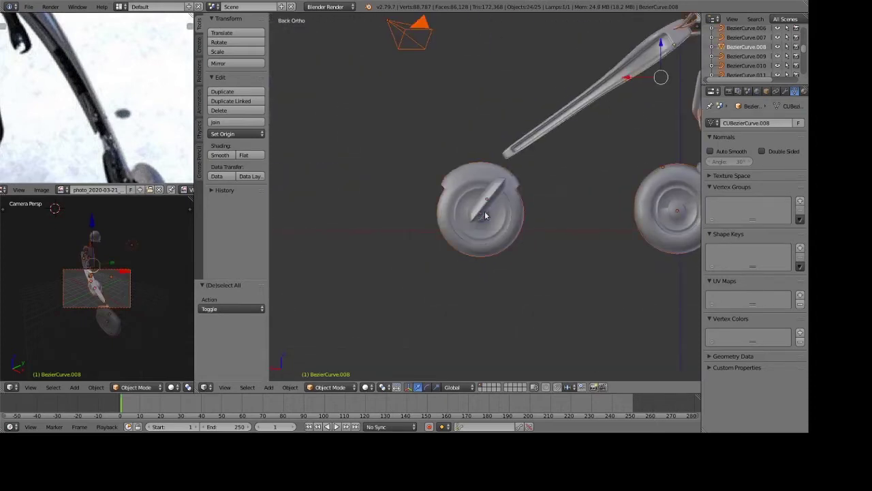
pyautogui.scroll(-3, 499, 196)
pyautogui.click(492, 206)
pyautogui.rightClick(492, 216)
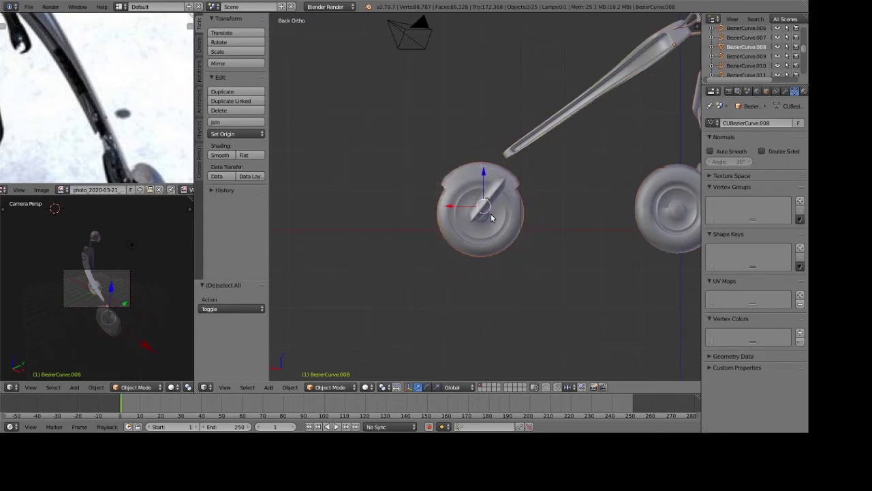
pyautogui.press('g')
pyautogui.press('x')
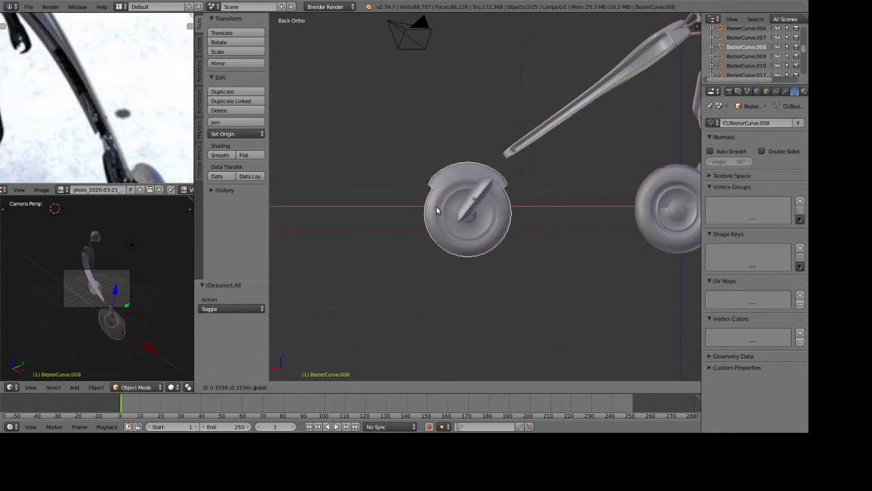
pyautogui.click(457, 203)
pyautogui.press('g')
pyautogui.press('x')
pyautogui.click(450, 203)
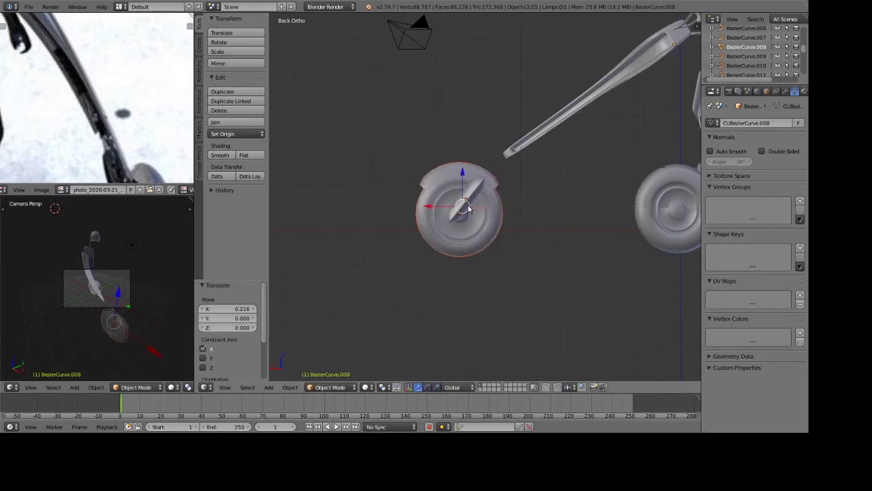
# Reselect the front wheel and tilt it slightly around the Y axis.
pyautogui.press('a')
pyautogui.rightClick(470, 196)
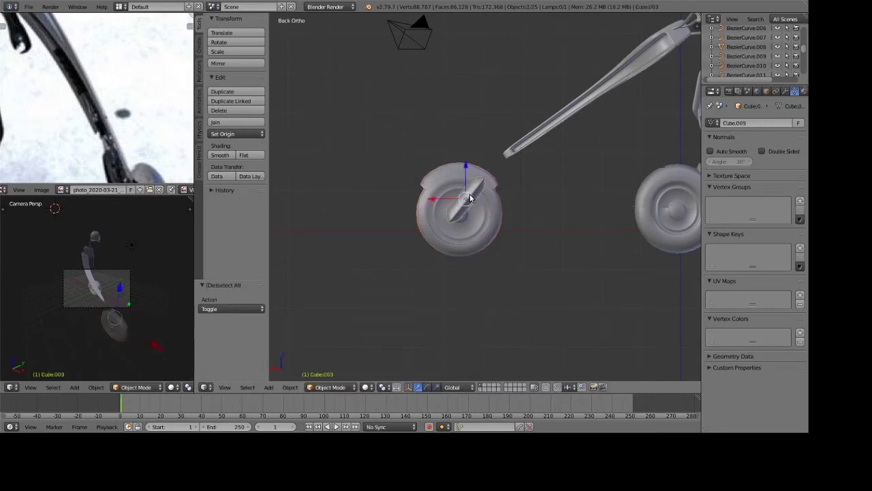
pyautogui.press('r')
pyautogui.press('y')
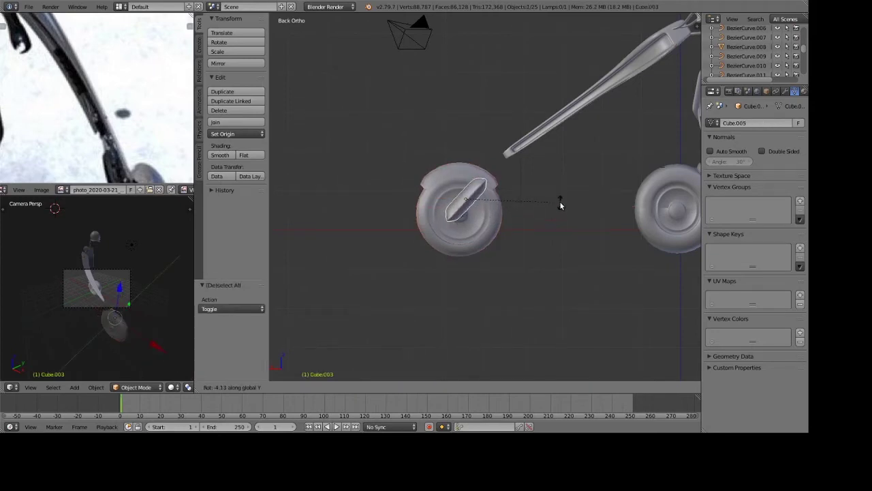
pyautogui.click(562, 212)
# Deselect all, orbit to a front three-quarter view, and preview the scooter in rendered shading.
pyautogui.press('a')
pyautogui.scroll(-3, 546, 205)
pyautogui.moveTo(545, 204); pyautogui.dragTo(435, 138, button='middle')
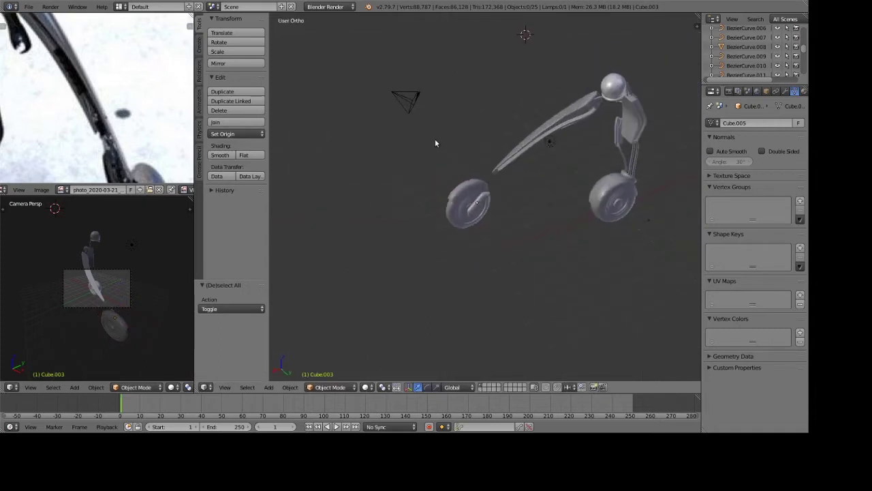
pyautogui.scroll(3, 477, 156)
pyautogui.moveTo(488, 197)
pyautogui.mouseDown(button='middle')
pyautogui.moveTo(584, 132)
pyautogui.moveTo(629, 154)
pyautogui.mouseUp(button='middle')
pyautogui.scroll(-3, 562, 171)
pyautogui.moveTo(562, 170)
pyautogui.mouseDown(button='middle')
pyautogui.moveTo(549, 204)
pyautogui.moveTo(548, 188)
pyautogui.moveTo(490, 180)
pyautogui.moveTo(487, 190)
pyautogui.moveTo(476, 178)
pyautogui.moveTo(502, 190)
pyautogui.mouseUp(button='middle')
pyautogui.scroll(5, 519, 170)
pyautogui.hotkey('shift', 'z')
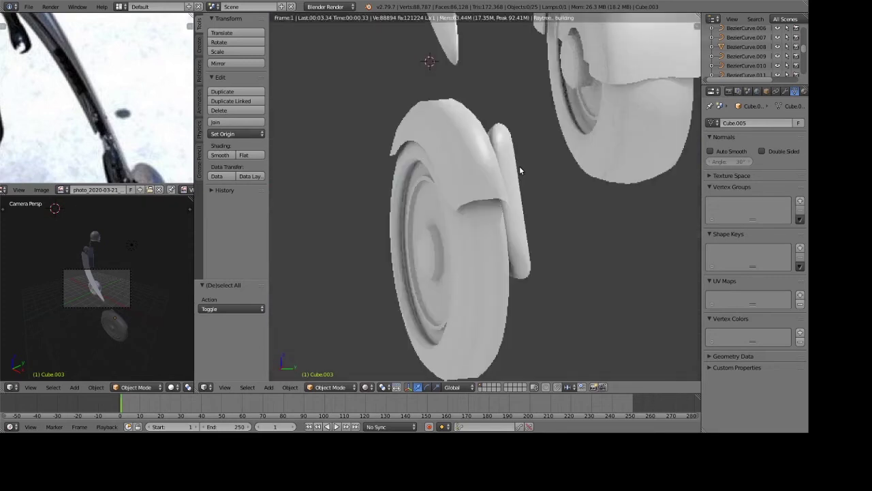
# Orbit and zoom the view down onto the front wheel and its short arm.
pyautogui.scroll(-5, 519, 171)
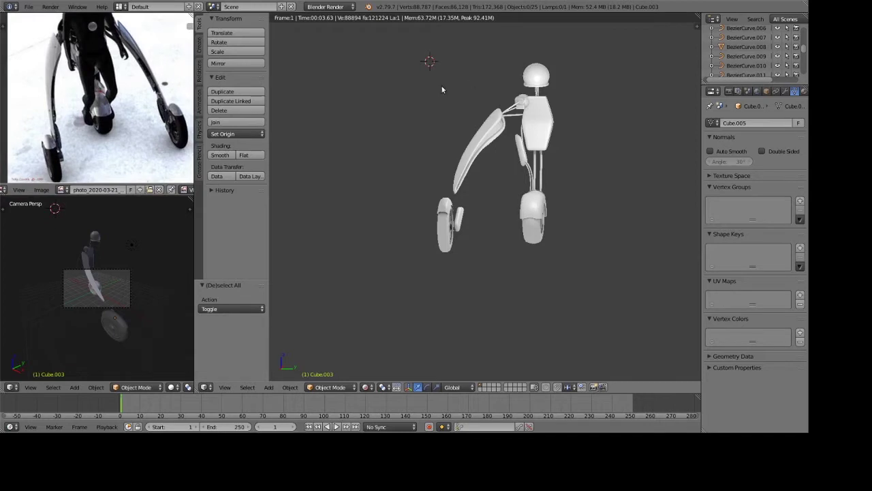
pyautogui.moveTo(433, 133)
pyautogui.mouseDown(button='middle')
pyautogui.moveTo(534, 186)
pyautogui.moveTo(536, 39)
pyautogui.moveTo(364, 197)
pyautogui.mouseUp(button='middle')
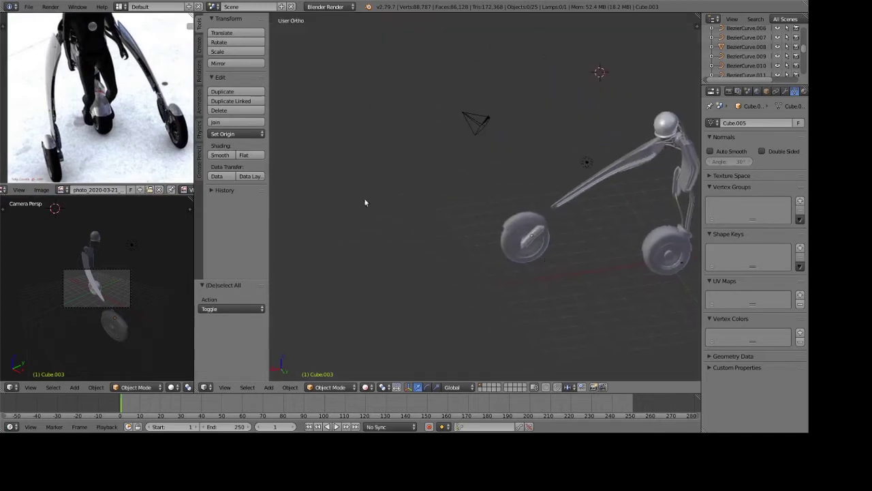
pyautogui.moveTo(614, 204)
pyautogui.mouseDown(button='middle')
pyautogui.moveTo(631, 208)
pyautogui.moveTo(396, 152)
pyautogui.mouseUp(button='middle')
pyautogui.moveTo(477, 198); pyautogui.dragTo(567, 149, button='middle')
pyautogui.scroll(5, 487, 159)
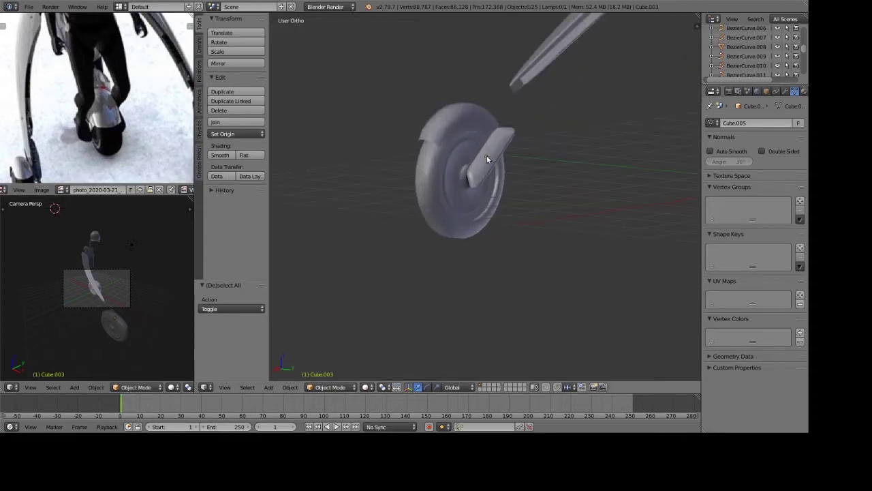
# Duplicate the short arm piece on the front wheel and move the copy up and sideways.
pyautogui.rightClick(487, 155)
pyautogui.hotkey('shift', 'd')
pyautogui.press('z')
pyautogui.click(507, 119)
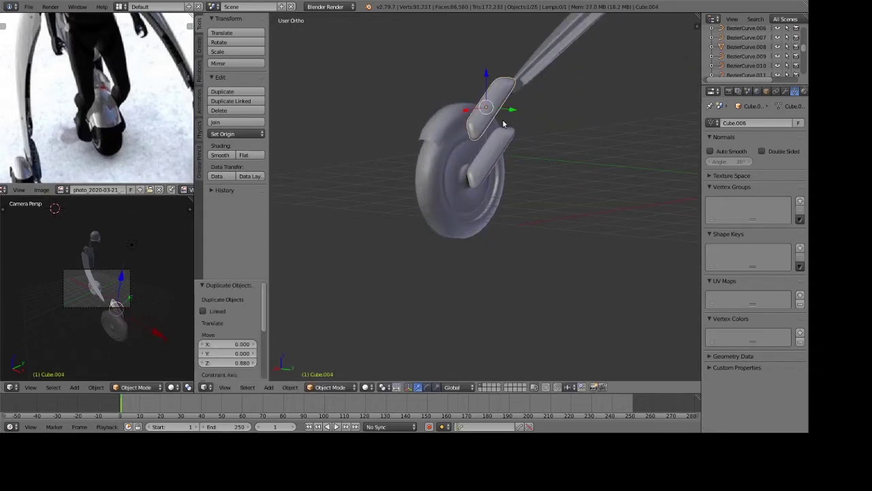
pyautogui.press('KP_1')
pyautogui.press('KP_3')
pyautogui.press('ctrl+KP_1')
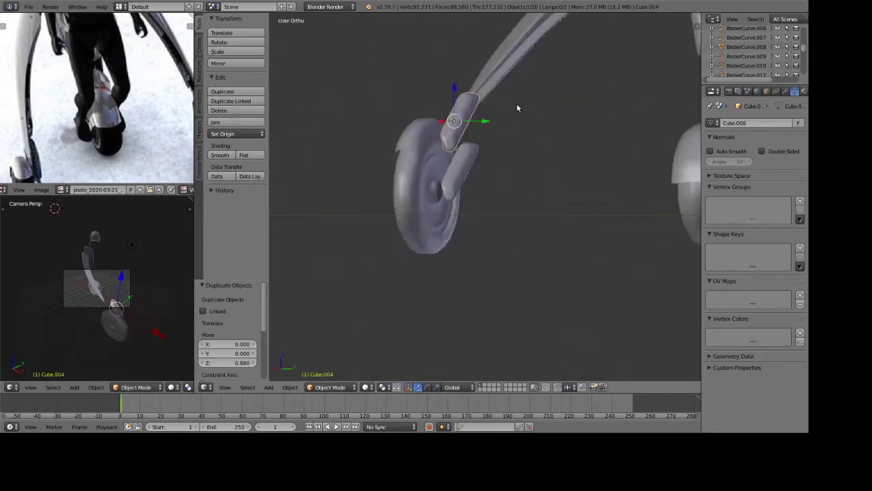
pyautogui.moveTo(538, 123); pyautogui.dragTo(599, 117)
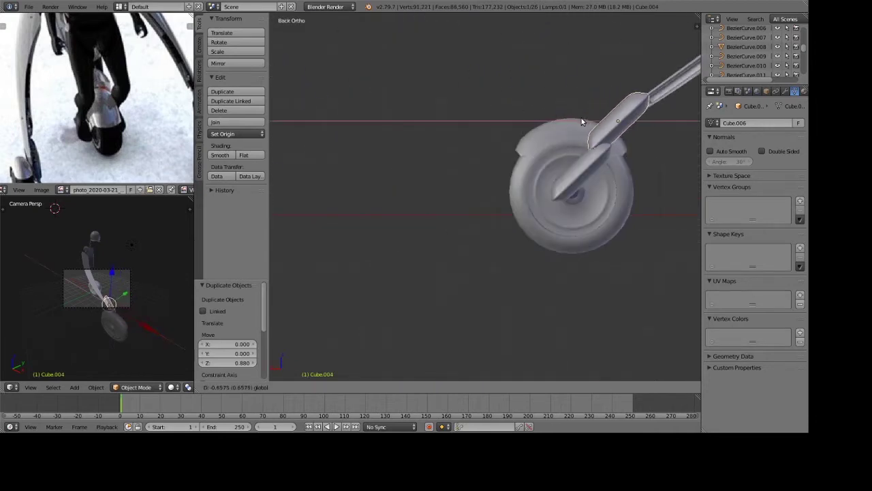
pyautogui.moveTo(599, 117); pyautogui.dragTo(543, 92, button='middle')
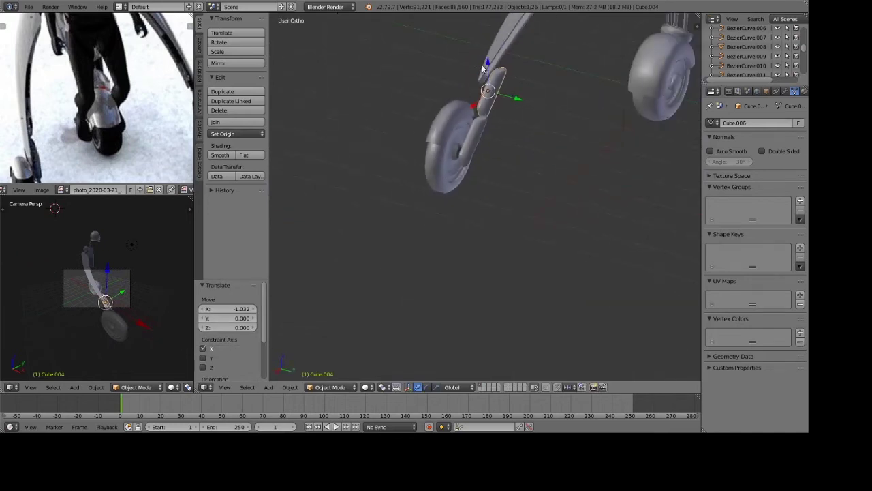
pyautogui.moveTo(487, 61); pyautogui.dragTo(488, 48)
pyautogui.moveTo(518, 75); pyautogui.dragTo(566, 120, button='middle')
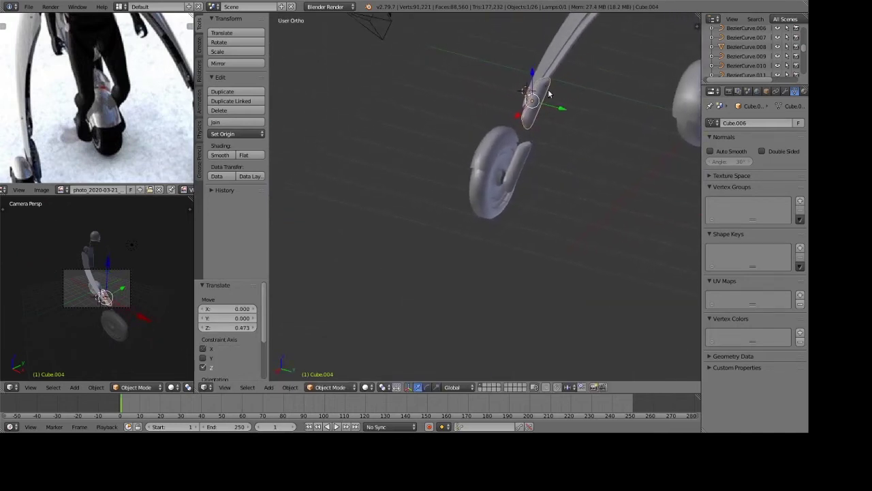
pyautogui.scroll(3, 576, 170)
pyautogui.moveTo(587, 232)
pyautogui.mouseDown(button='middle')
pyautogui.moveTo(571, 253)
pyautogui.moveTo(493, 121)
pyautogui.moveTo(580, 199)
pyautogui.mouseUp(button='middle')
# Rotate the copied piece about Z, then tilt it about X.
pyautogui.press('r')
pyautogui.press('z')
pyautogui.click(533, 263)
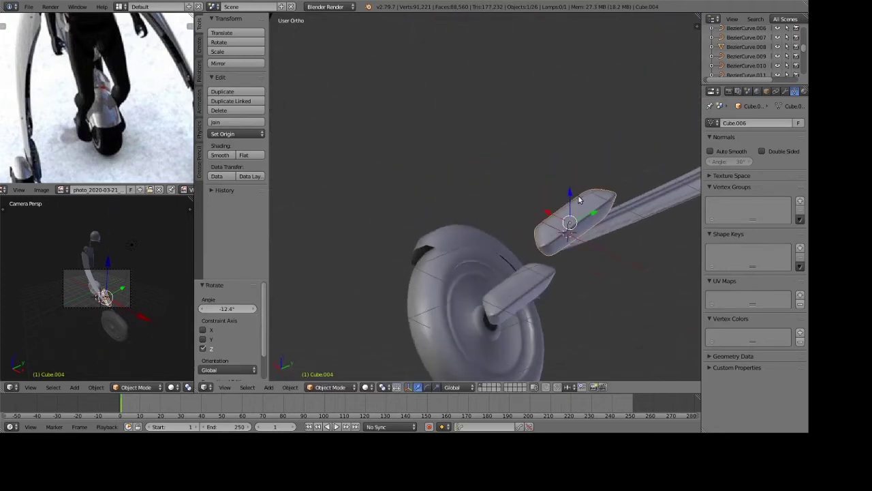
pyautogui.press('r')
pyautogui.press('x')
pyautogui.click(620, 267)
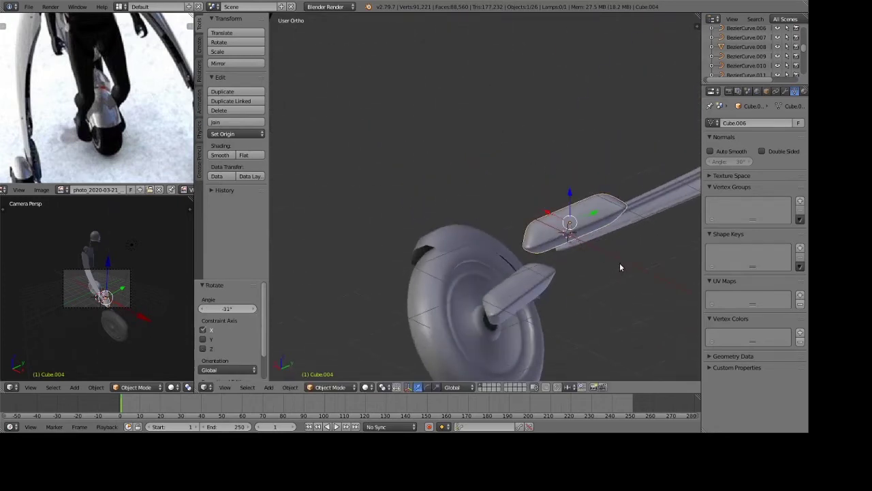
pyautogui.moveTo(619, 267); pyautogui.dragTo(599, 248, button='middle')
pyautogui.press('KP_1')
pyautogui.press('KP_3')
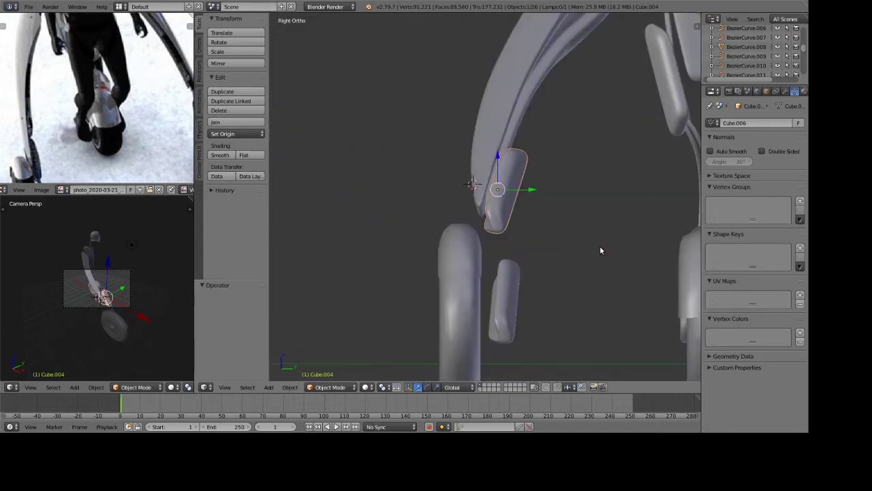
pyautogui.press('ctrl+KP_1')
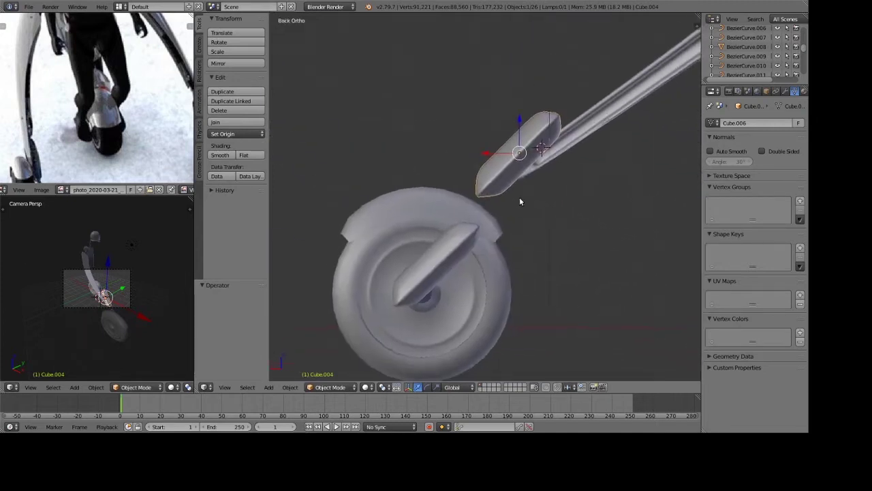
# Tilt the piece slightly about Y and shift it along X.
pyautogui.press('r')
pyautogui.press('y')
pyautogui.click(526, 159)
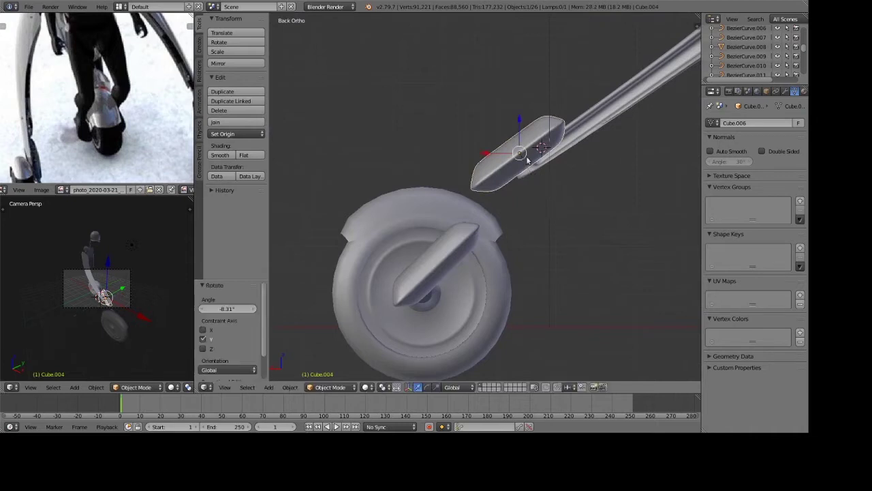
pyautogui.press('g')
pyautogui.press('x')
pyautogui.click(496, 154)
pyautogui.moveTo(497, 154)
pyautogui.mouseDown(button='middle')
pyautogui.moveTo(615, 188)
pyautogui.moveTo(568, 160)
pyautogui.mouseUp(button='middle')
pyautogui.click(529, 121)
# Nudge the piece along Y into its final position.
pyautogui.press('g')
pyautogui.press('y')
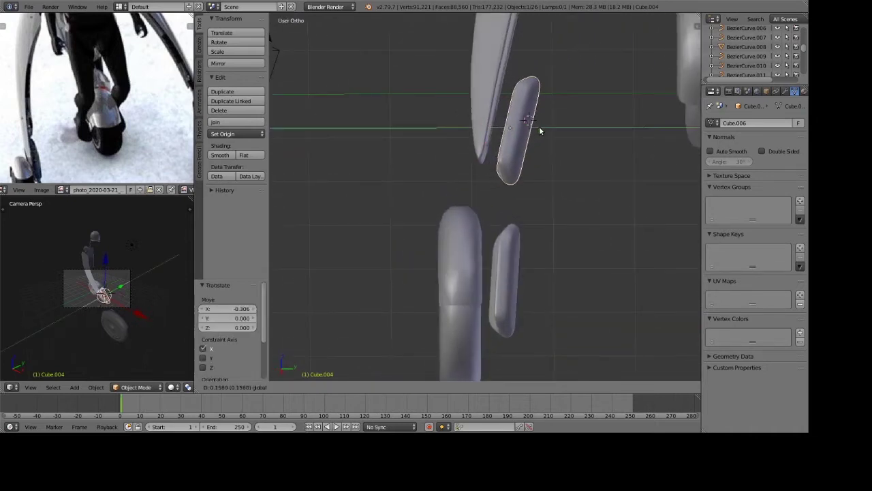
pyautogui.click(532, 129)
pyautogui.press('g')
pyautogui.press('y')
pyautogui.click(500, 101)
pyautogui.scroll(-3, 501, 150)
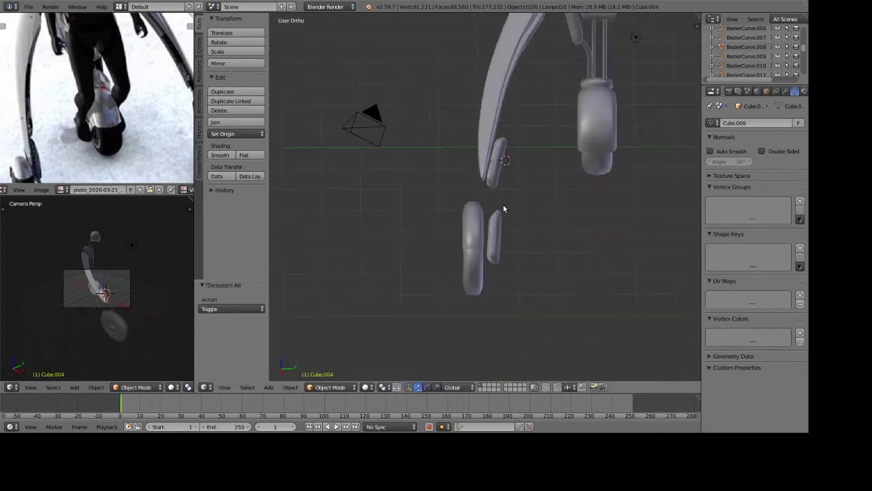
# Circle-select the front wheel, then clear the selection.
pyautogui.press('a')
pyautogui.press('c')
pyautogui.click(479, 253)
pyautogui.press('Escape')
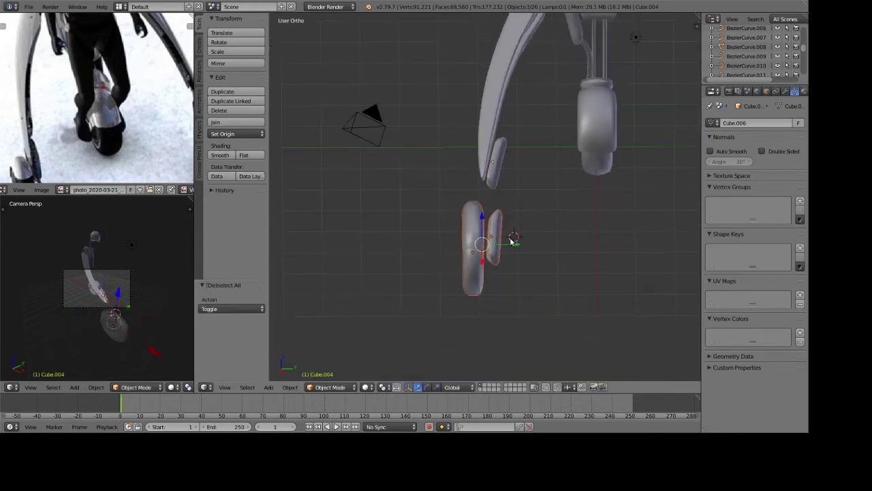
pyautogui.press('a')
# Scale down the small block at the handle end of the long arm.
pyautogui.moveTo(510, 238)
pyautogui.mouseDown(button='middle')
pyautogui.moveTo(504, 227)
pyautogui.moveTo(414, 181)
pyautogui.mouseUp(button='middle')
pyautogui.scroll(3, 510, 183)
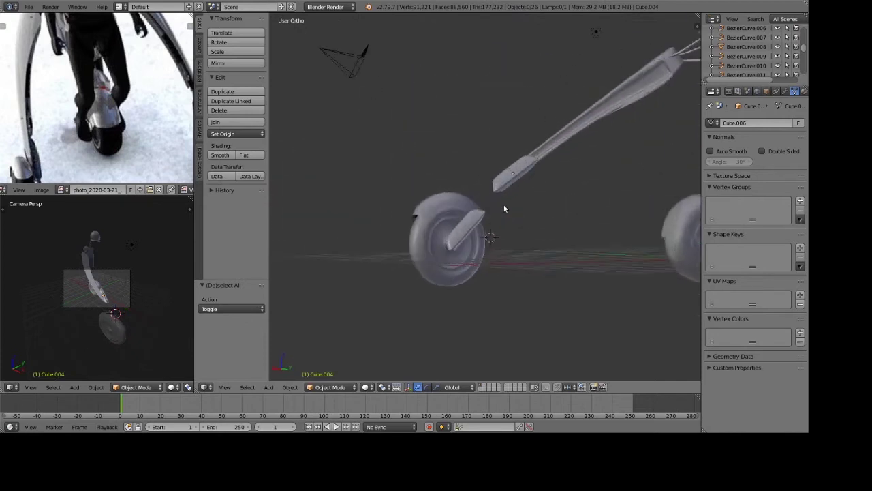
pyautogui.scroll(1, 508, 186)
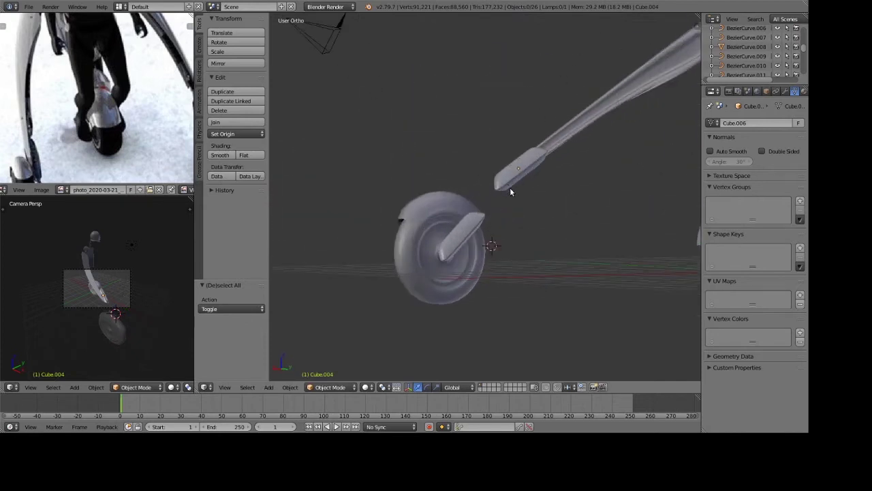
pyautogui.scroll(2, 527, 171)
pyautogui.rightClick(528, 171)
pyautogui.press('s')
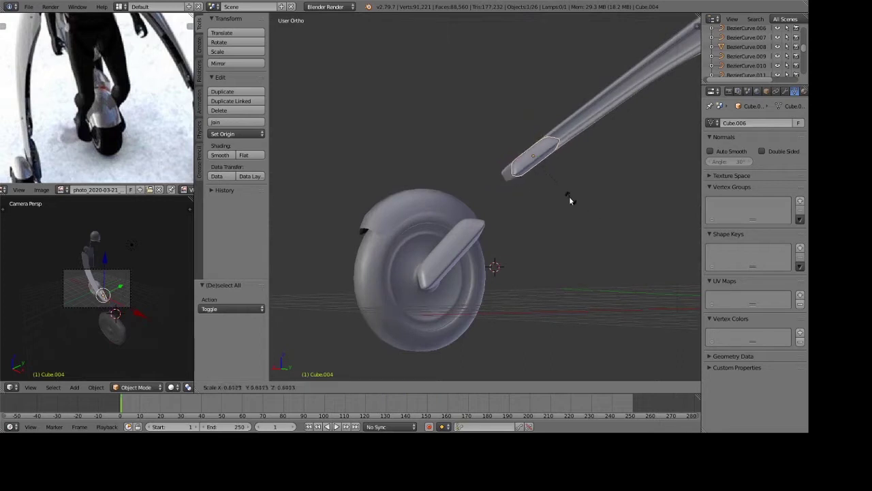
pyautogui.click(571, 196)
# Nudge the small block along Y and up against the arm's tip.
pyautogui.press('a')
pyautogui.moveTo(565, 156); pyautogui.dragTo(570, 171, button='middle')
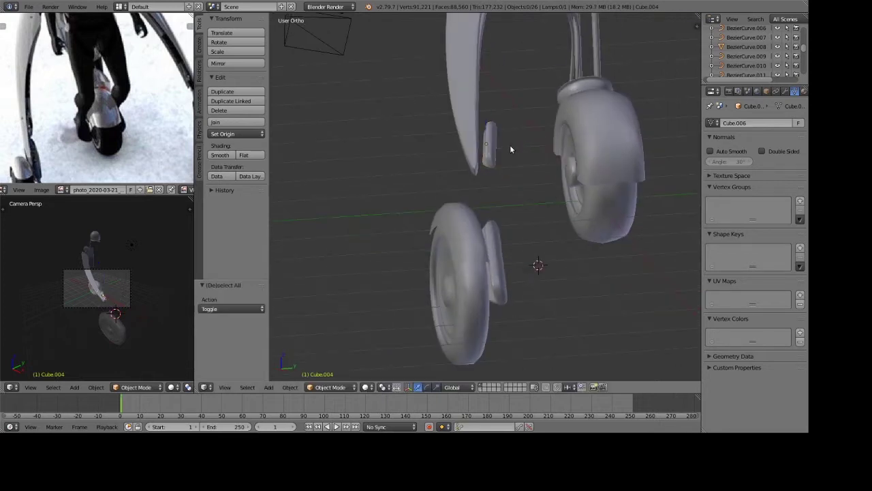
pyautogui.moveTo(502, 153); pyautogui.dragTo(514, 154, button='right')
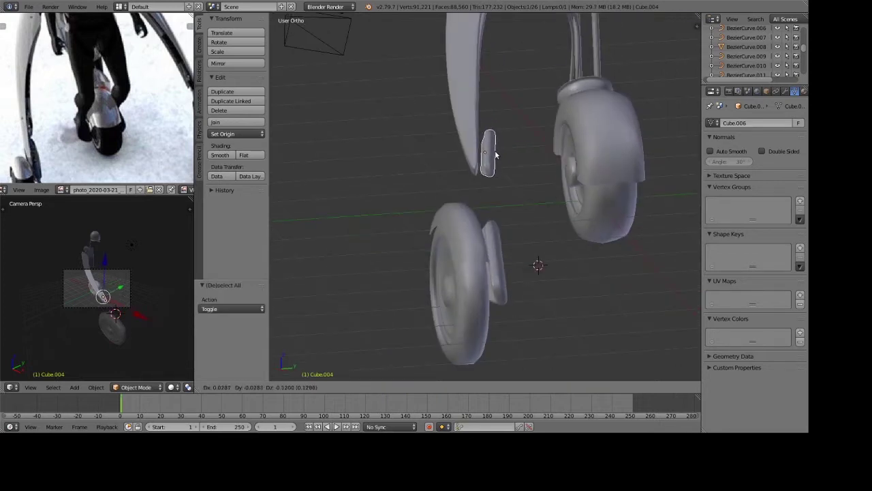
pyautogui.moveTo(516, 150); pyautogui.dragTo(514, 152)
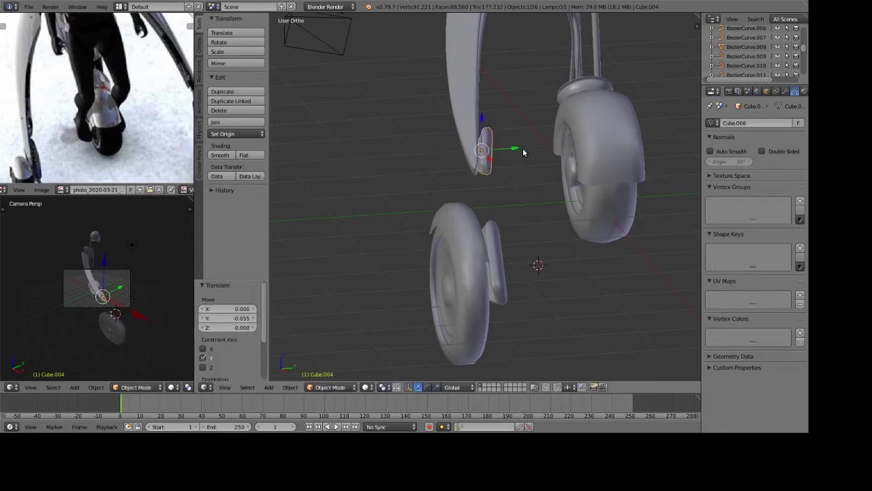
pyautogui.moveTo(514, 151)
pyautogui.mouseDown(button='middle')
pyautogui.moveTo(521, 107)
pyautogui.moveTo(541, 144)
pyautogui.moveTo(515, 126)
pyautogui.mouseUp(button='middle')
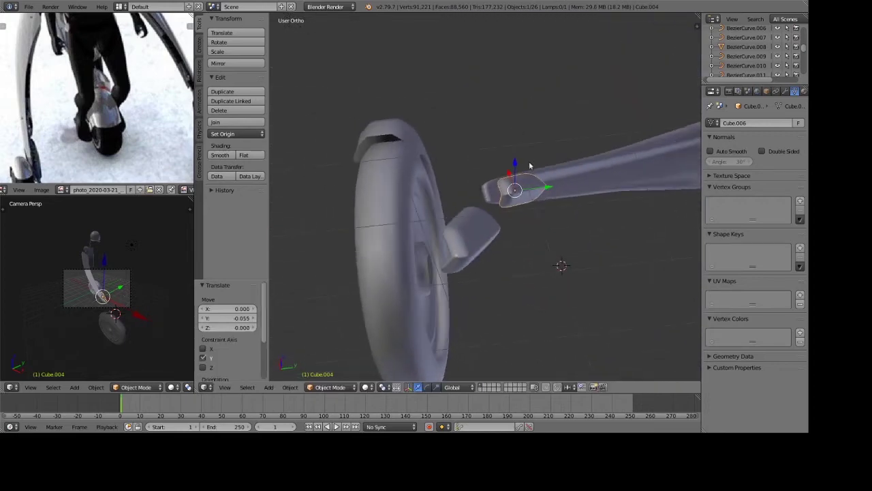
pyautogui.moveTo(542, 193); pyautogui.dragTo(516, 156)
pyautogui.press('a')
pyautogui.moveTo(516, 156)
pyautogui.mouseDown(button='middle')
pyautogui.moveTo(471, 149)
pyautogui.moveTo(484, 200)
pyautogui.moveTo(413, 282)
pyautogui.moveTo(360, 241)
pyautogui.moveTo(526, 230)
pyautogui.moveTo(495, 223)
pyautogui.moveTo(600, 230)
pyautogui.moveTo(601, 214)
pyautogui.moveTo(545, 186)
pyautogui.mouseUp(button='middle')
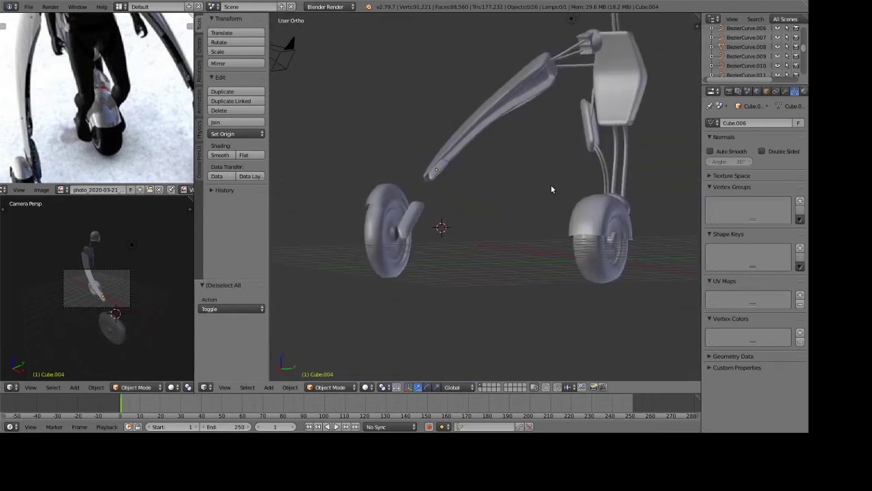
# Preview the model in rendered shading, then return to solid shading and top view.
pyautogui.hotkey('shift', 'z')
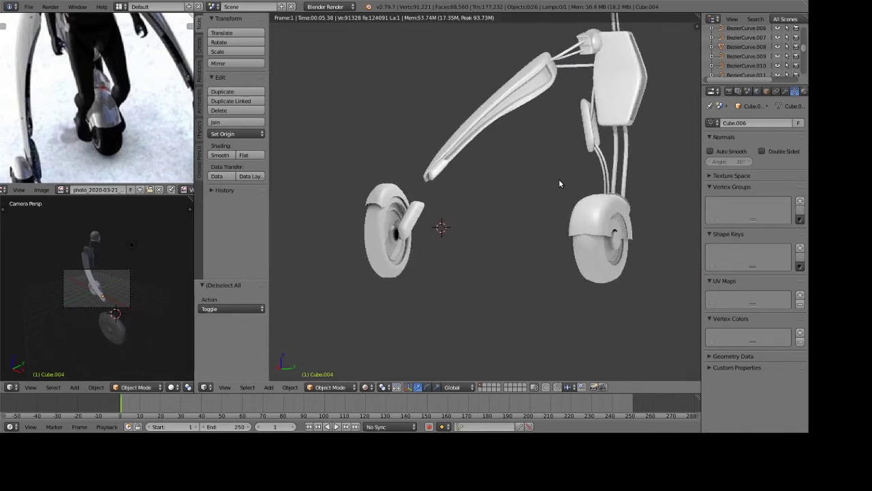
pyautogui.press('z')
pyautogui.press('z')
pyautogui.moveTo(597, 176); pyautogui.dragTo(523, 154, button='middle')
pyautogui.press('KP_7')
# Add a Bezier curve, move it along Y, rotate it 180° about Z, shift along X and shrink it.
pyautogui.hotkey('shift', 'a')
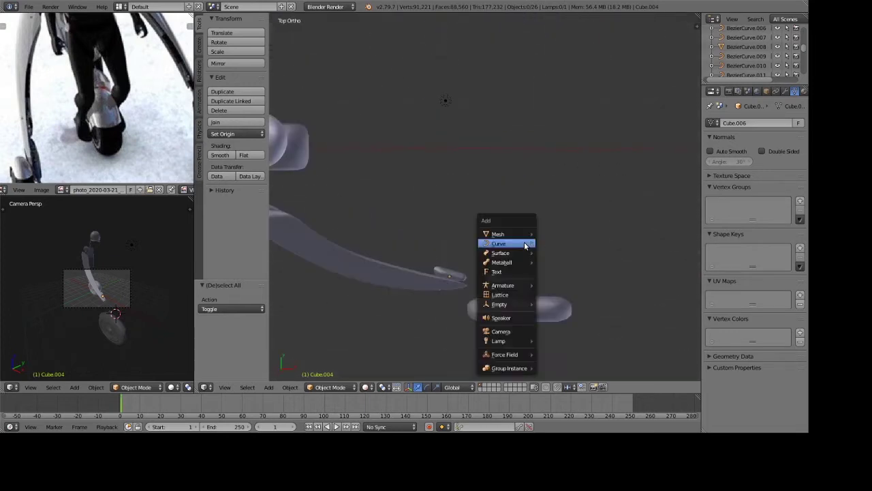
pyautogui.click(547, 247)
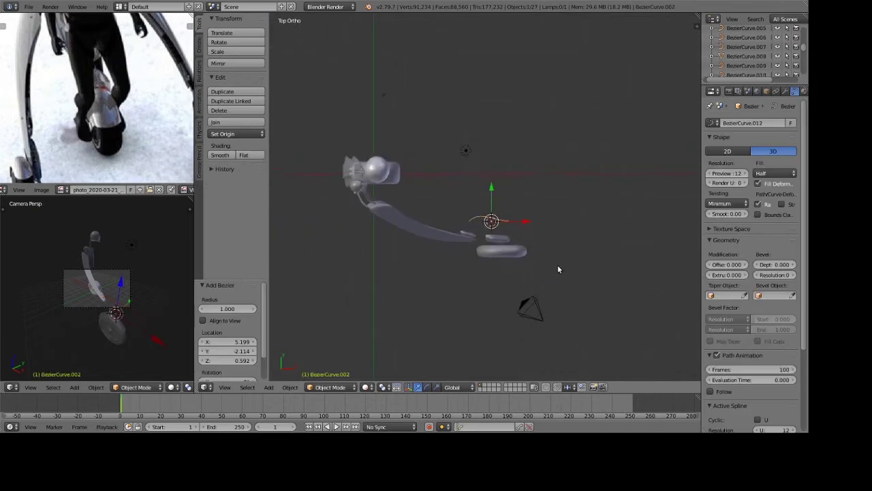
pyautogui.scroll(2, 558, 264)
pyautogui.scroll(2, 560, 273)
pyautogui.keyDown('shift'); pyautogui.moveTo(628, 198); pyautogui.dragTo(461, 200, button='middle'); pyautogui.keyUp('shift')
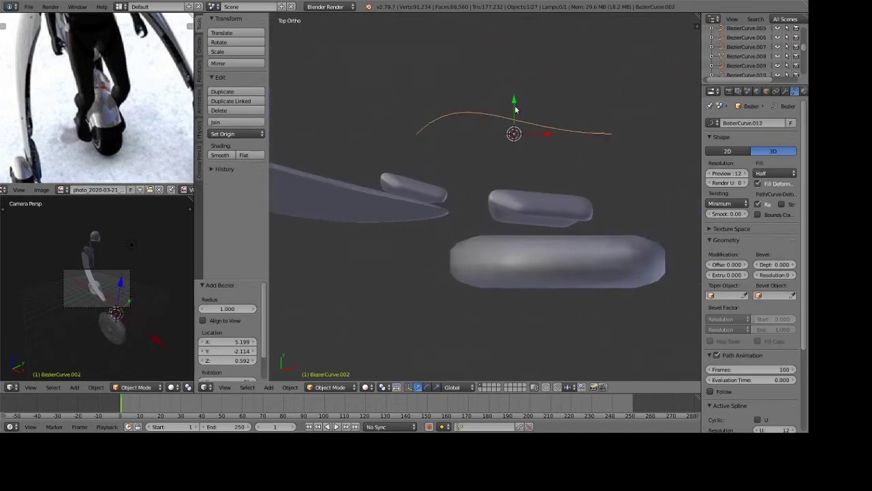
pyautogui.moveTo(515, 102); pyautogui.dragTo(507, 157)
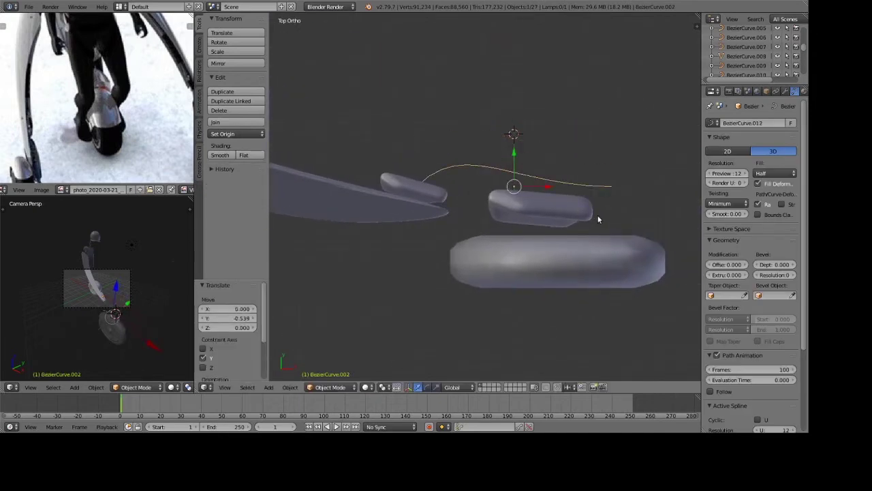
pyautogui.write('rz')
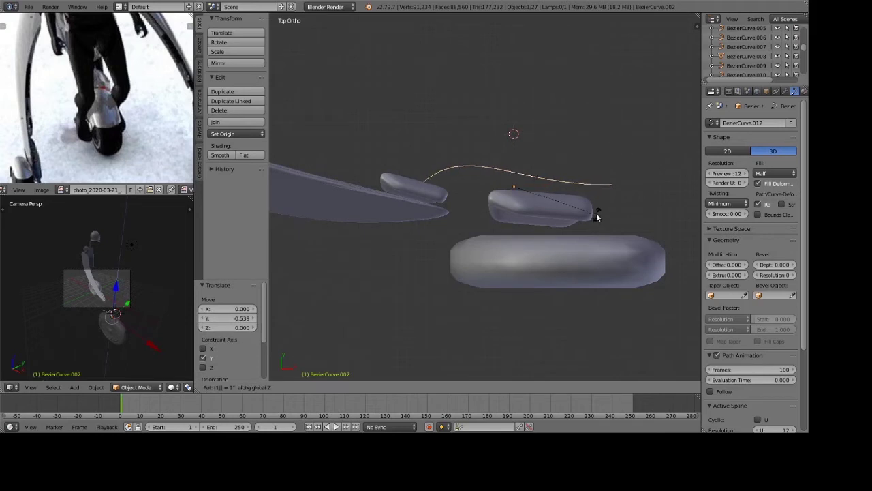
pyautogui.write('180')
pyautogui.press('Return')
pyautogui.moveTo(553, 184); pyautogui.dragTo(488, 189)
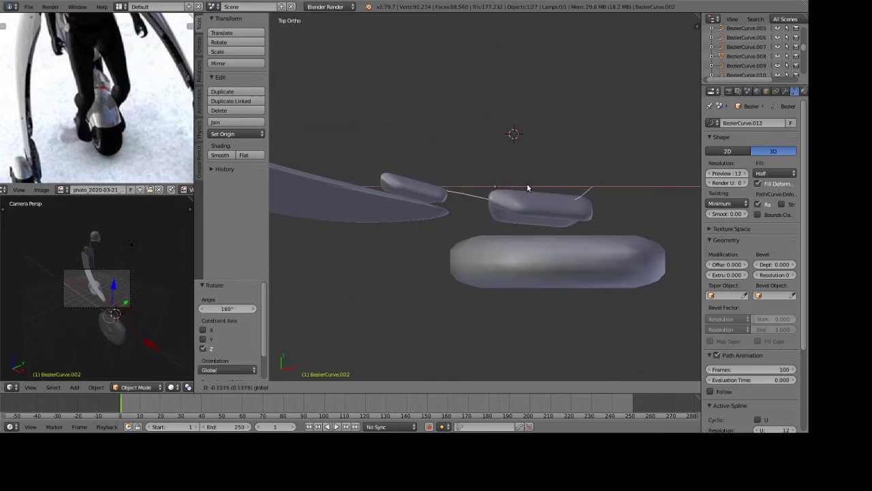
pyautogui.press('s')
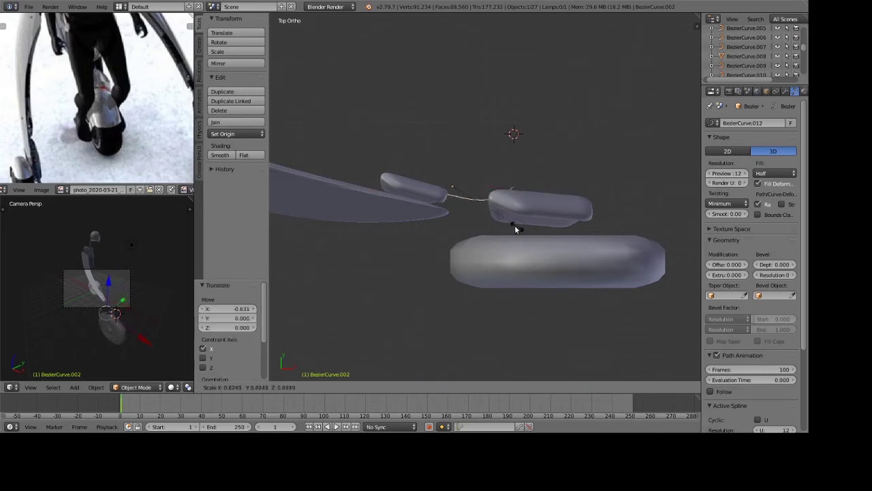
pyautogui.click(511, 220)
# From the back view, raise the curve along Z, tilt it 36.9° about Y and enlarge it.
pyautogui.moveTo(511, 221)
pyautogui.mouseDown(button='middle')
pyautogui.moveTo(529, 152)
pyautogui.moveTo(538, 194)
pyautogui.mouseUp(button='middle')
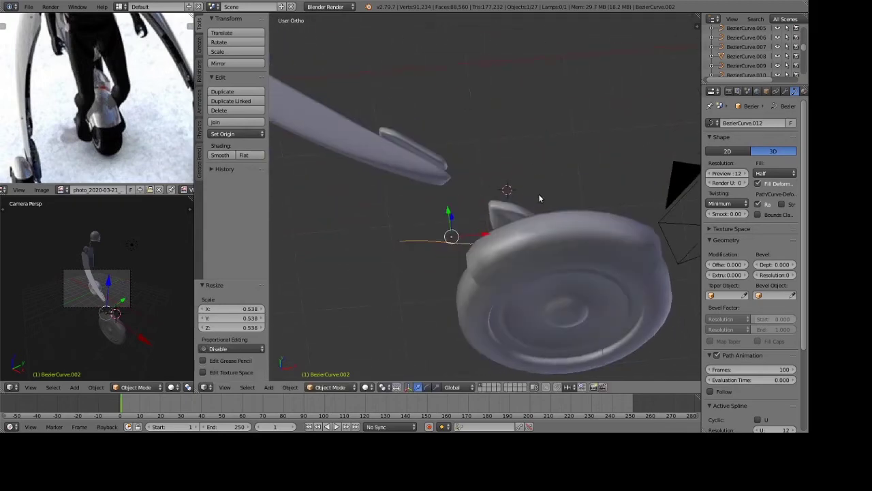
pyautogui.press('KP_1')
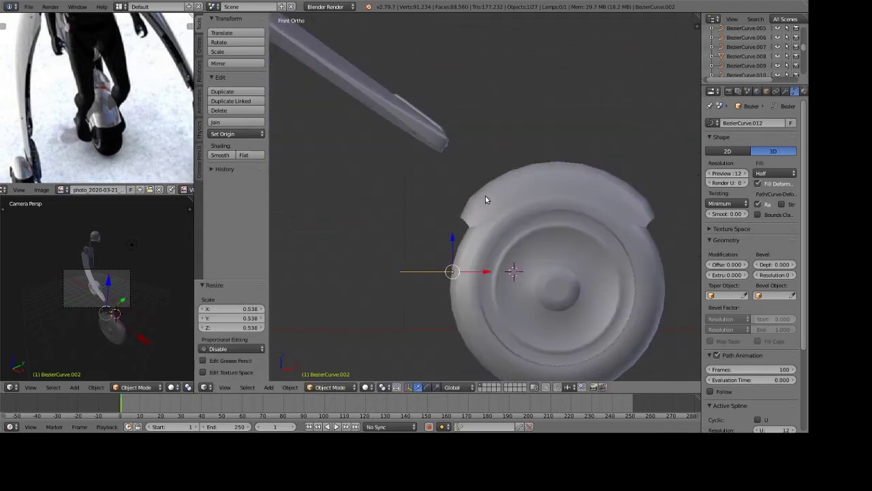
pyautogui.press('ctrl+KP_1')
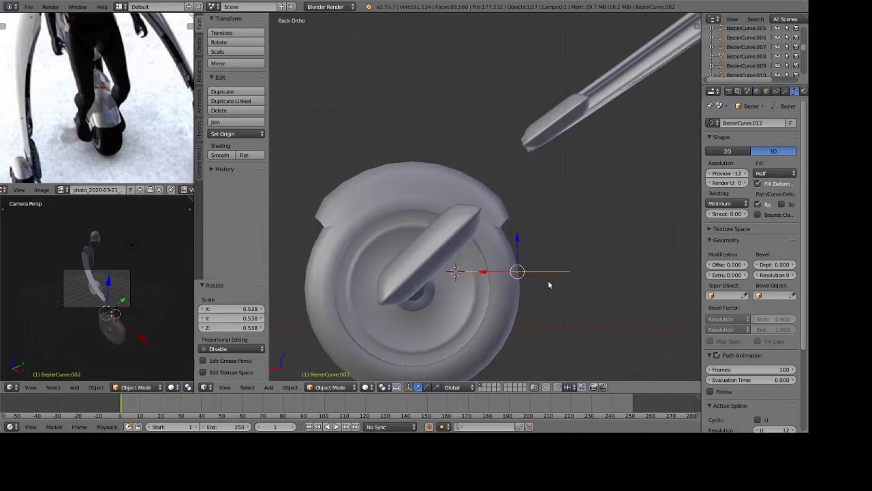
pyautogui.press('g')
pyautogui.press('z')
pyautogui.click(556, 191)
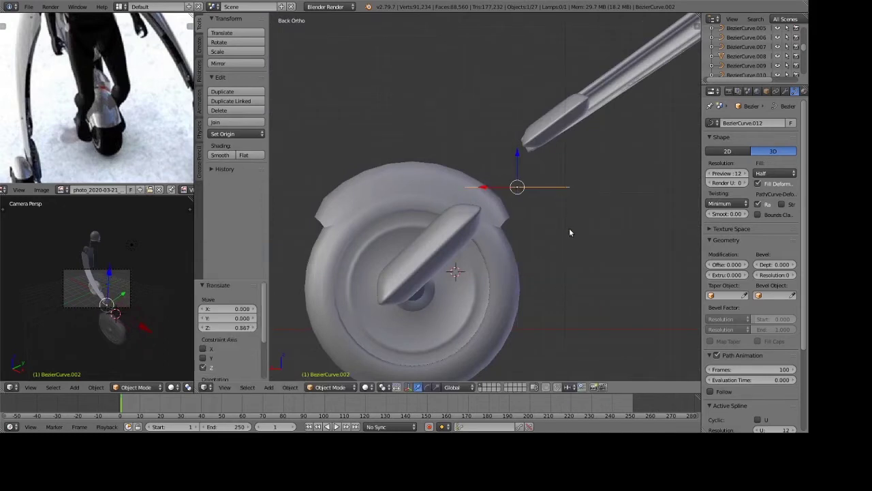
pyautogui.press('r')
pyautogui.press('y')
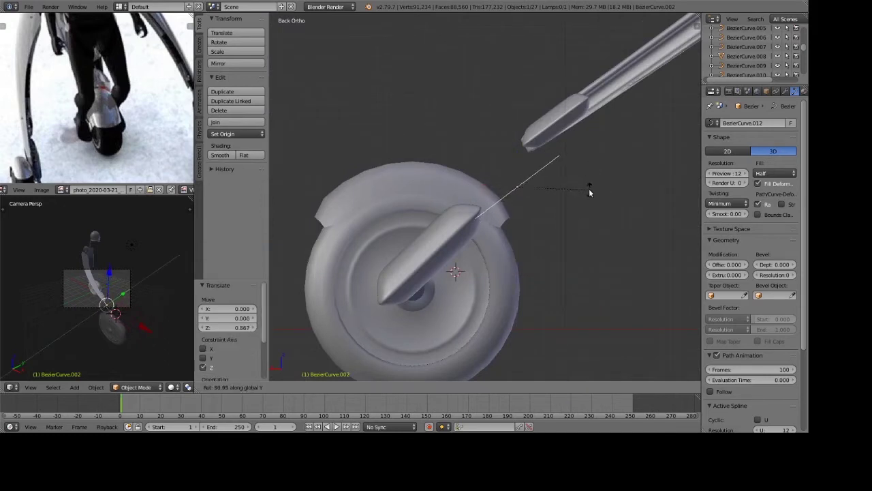
pyautogui.click(588, 193)
pyautogui.press('s')
pyautogui.click(599, 191)
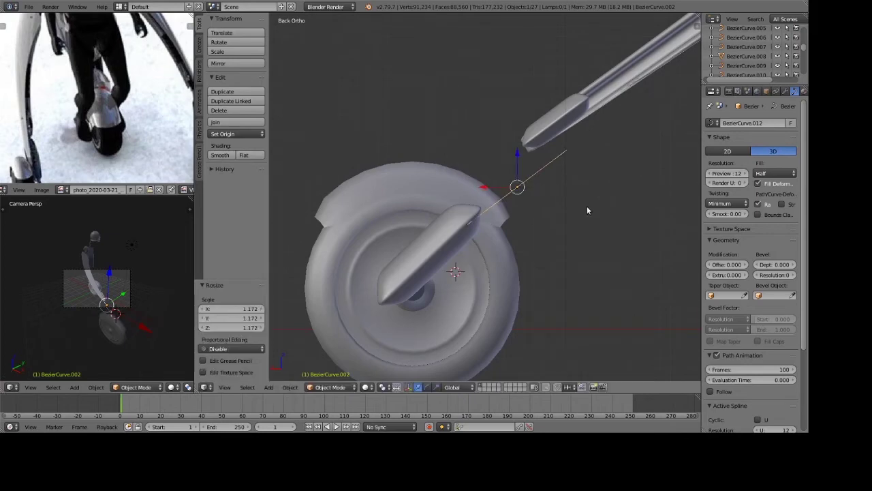
# Place the curve between the arm tip and wheel with a 6.34° tilt, lowering it slightly.
pyautogui.press('g')
pyautogui.click(579, 185)
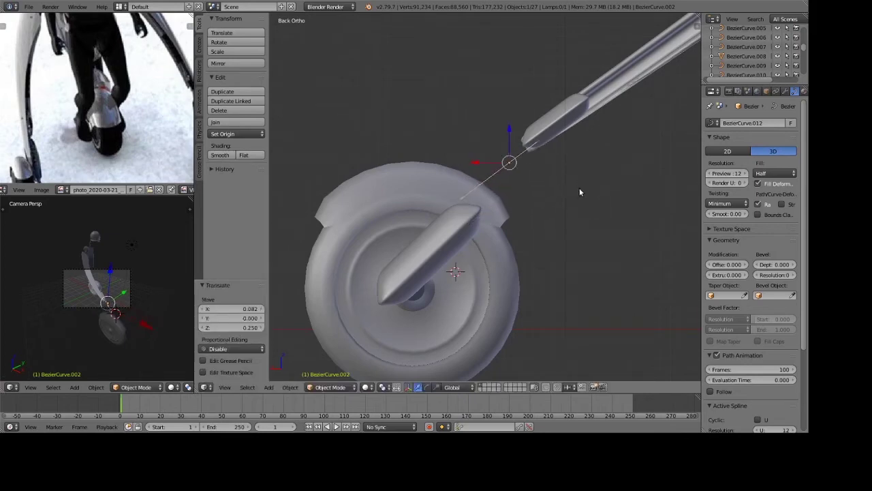
pyautogui.press('r')
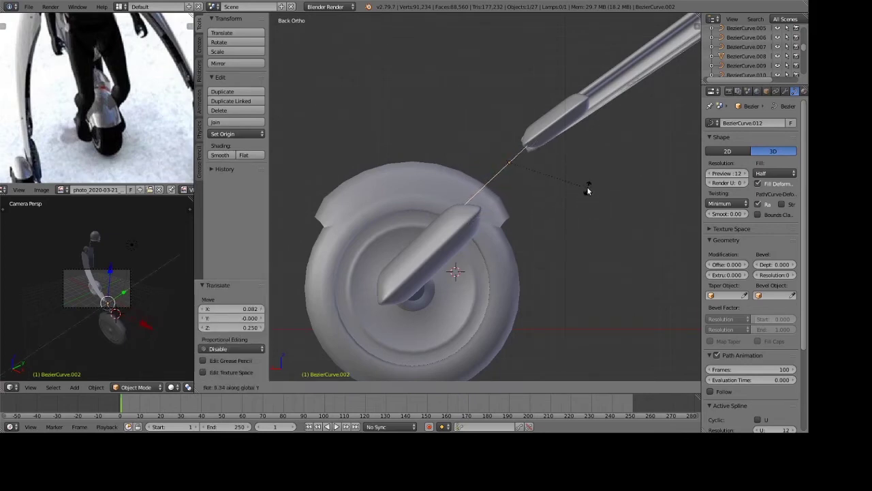
pyautogui.click(586, 189)
pyautogui.moveTo(512, 129); pyautogui.dragTo(513, 134)
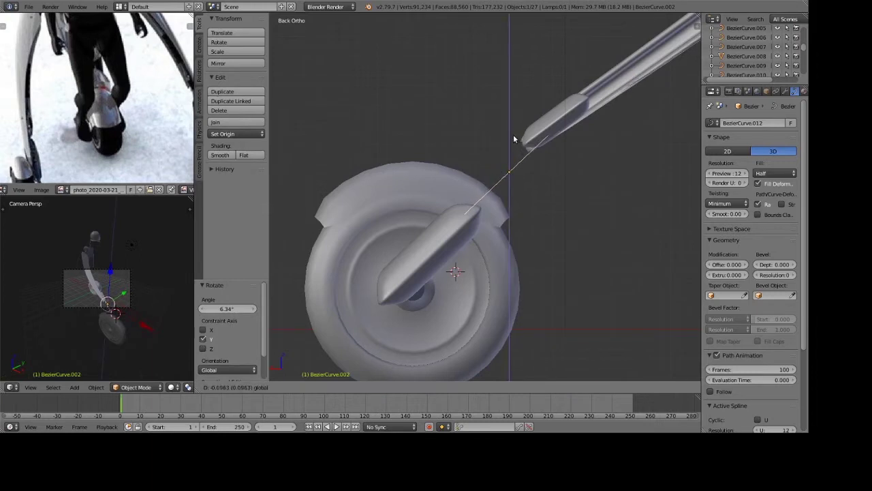
pyautogui.moveTo(513, 134)
pyautogui.mouseDown(button='middle')
pyautogui.moveTo(562, 170)
pyautogui.moveTo(553, 91)
pyautogui.mouseUp(button='middle')
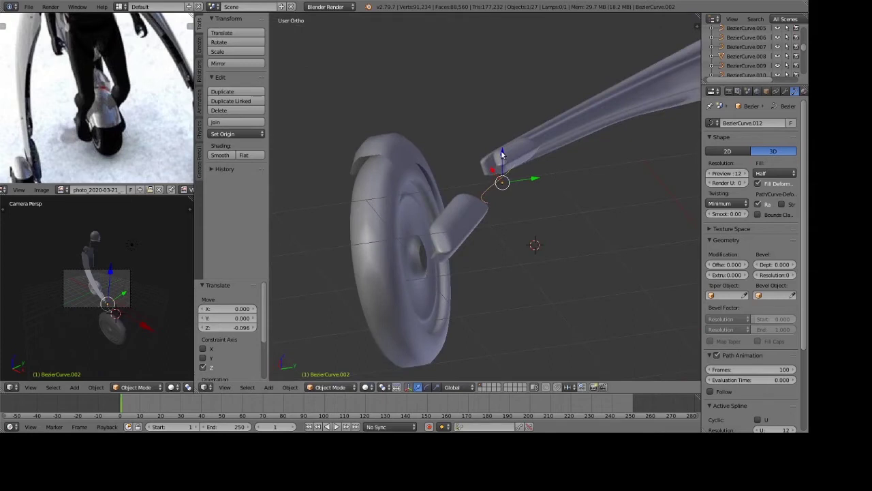
# In Edit Mode, lower one end point of the curve and move it along Y.
pyautogui.moveTo(501, 156); pyautogui.dragTo(528, 184, button='middle')
pyautogui.press('Tab')
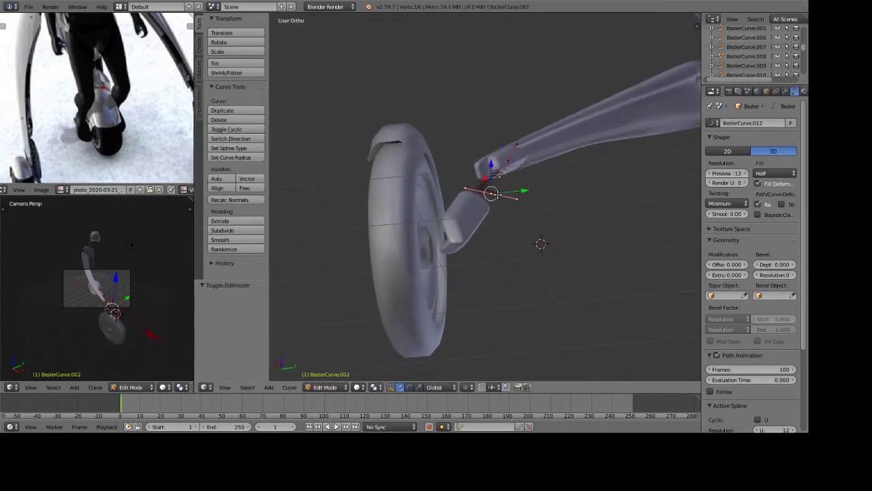
pyautogui.moveTo(493, 163); pyautogui.dragTo(494, 175)
pyautogui.moveTo(494, 175)
pyautogui.mouseDown(button='middle')
pyautogui.moveTo(525, 218)
pyautogui.moveTo(512, 186)
pyautogui.moveTo(473, 189)
pyautogui.moveTo(543, 132)
pyautogui.mouseUp(button='middle')
pyautogui.press('g')
pyautogui.press('y')
pyautogui.rightClick(520, 211)
# Move the other end point along X and Z toward the arm's tip.
pyautogui.rightClick(553, 126)
pyautogui.moveTo(552, 97); pyautogui.dragTo(551, 92)
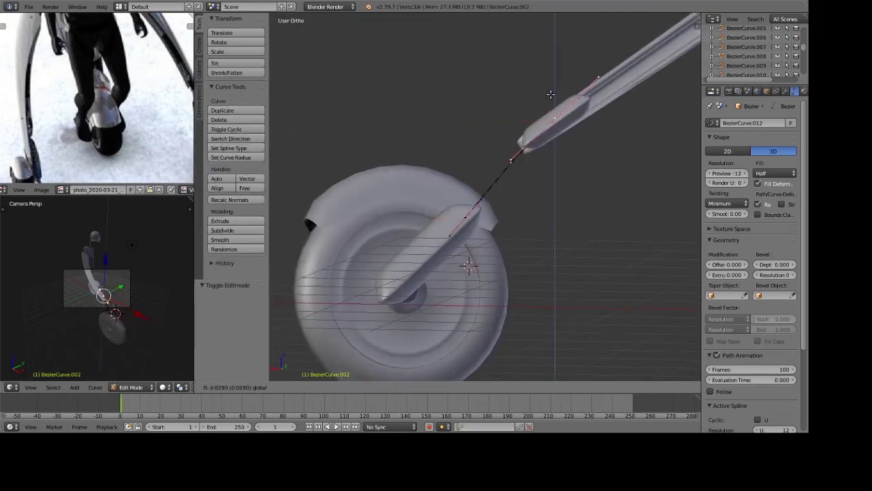
pyautogui.press('g')
pyautogui.press('x')
pyautogui.click(544, 102)
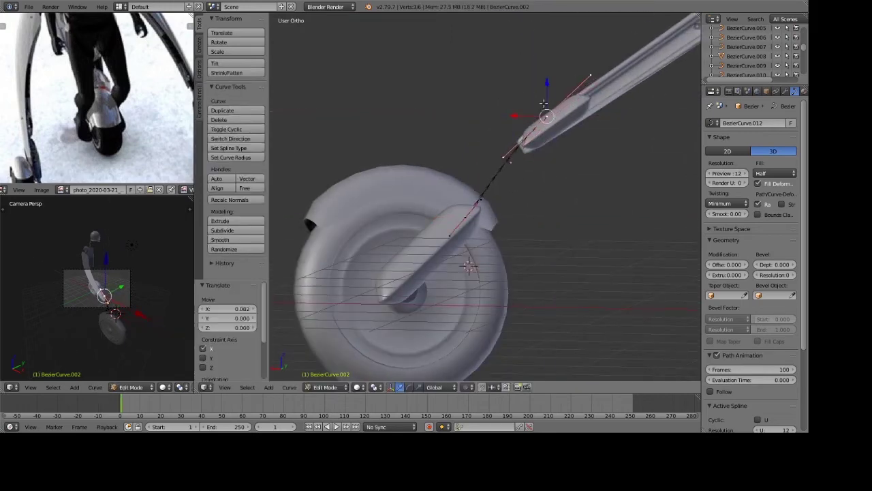
pyautogui.press('g')
pyautogui.press('z')
pyautogui.click(546, 92)
# Fine-tune the curve's upper end and return to Object Mode.
pyautogui.press('Tab')
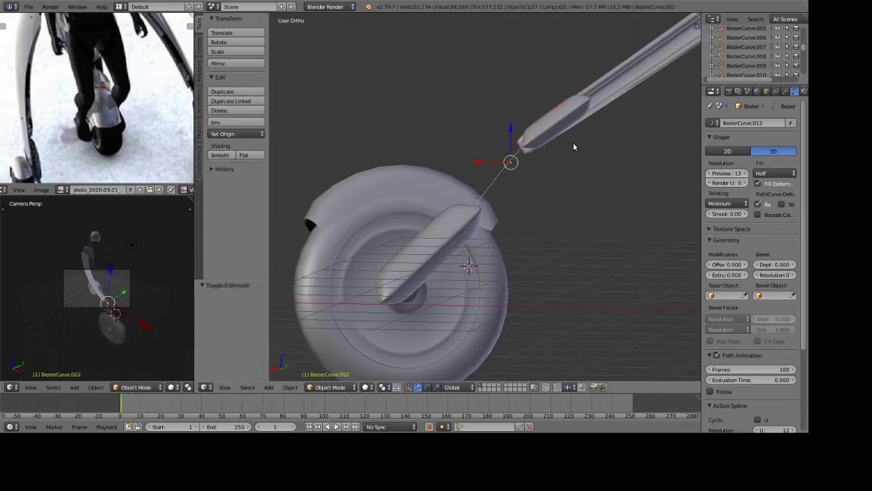
pyautogui.moveTo(573, 142)
pyautogui.mouseDown(button='middle')
pyautogui.moveTo(508, 206)
pyautogui.moveTo(560, 161)
pyautogui.moveTo(620, 263)
pyautogui.moveTo(609, 241)
pyautogui.moveTo(584, 237)
pyautogui.moveTo(546, 208)
pyautogui.mouseUp(button='middle')
pyautogui.press('Tab')
pyautogui.press('Tab')
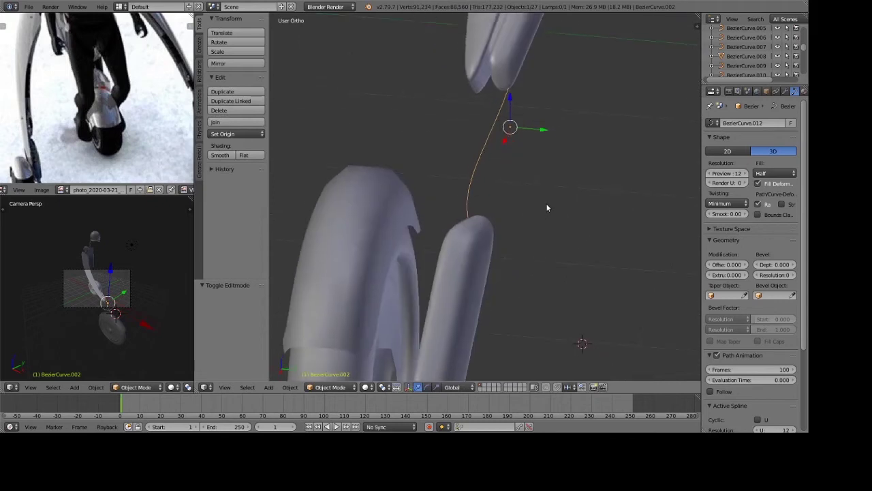
pyautogui.press('Tab')
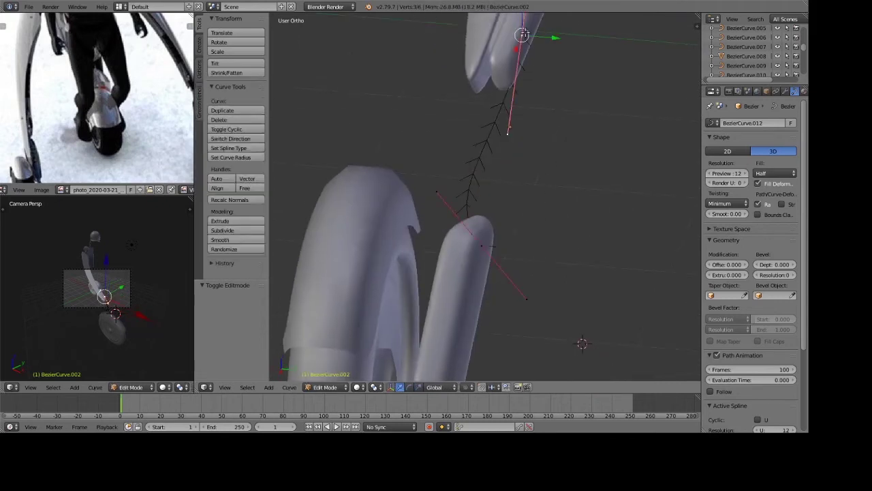
pyautogui.click(552, 39)
pyautogui.press('Tab')
pyautogui.moveTo(549, 71); pyautogui.dragTo(570, 185, button='middle')
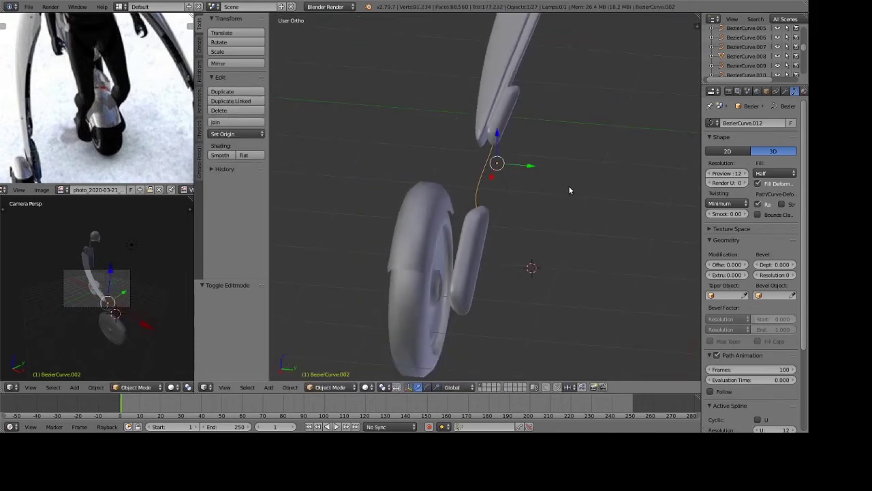
# Set the curve's Bevel Object to BezierCircle after trying other shapes.
pyautogui.click(773, 295)
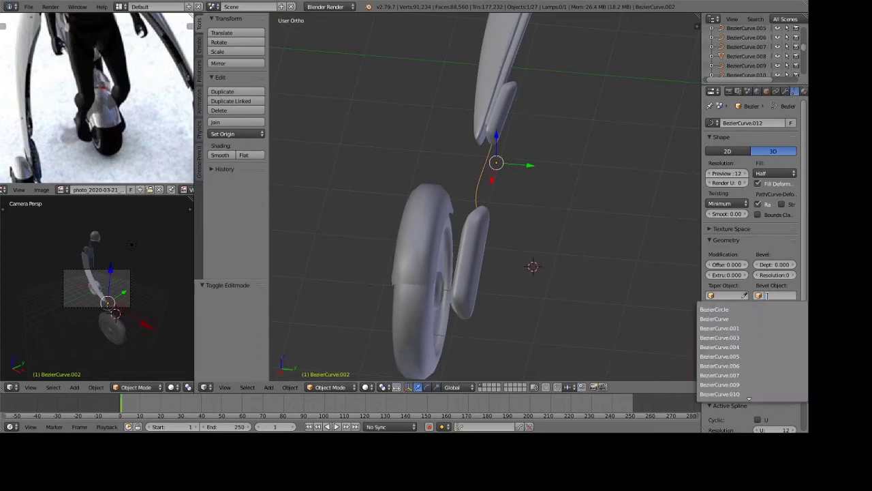
pyautogui.click(723, 313)
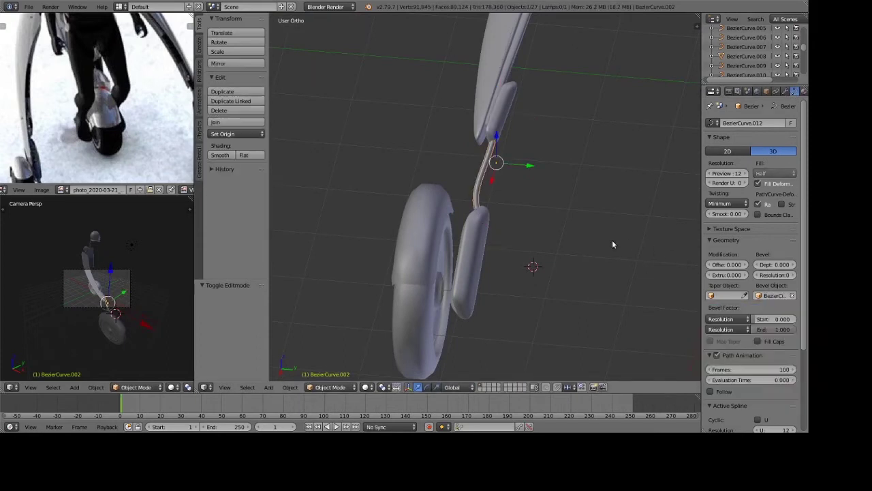
pyautogui.click(791, 296)
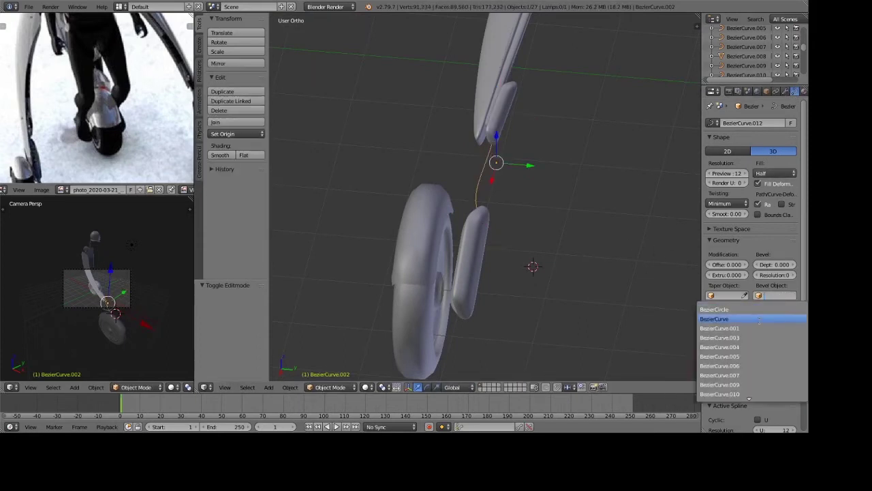
pyautogui.click(791, 318)
pyautogui.click(792, 296)
pyautogui.click(775, 296)
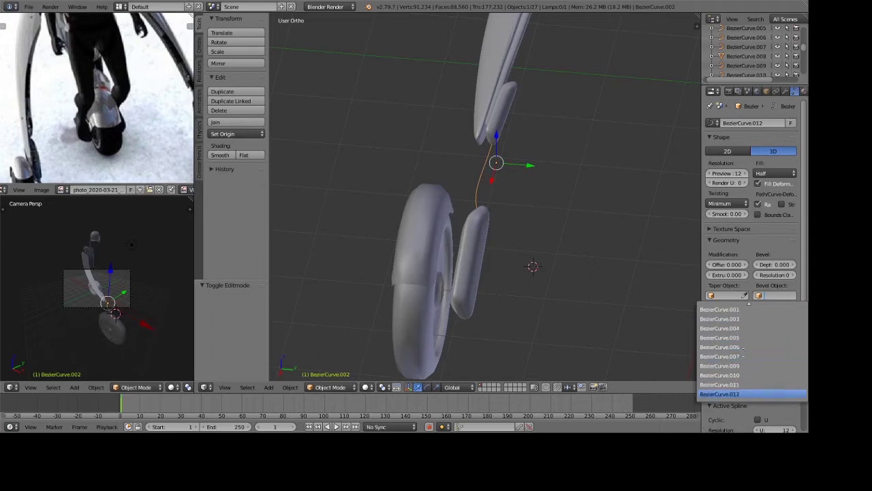
pyautogui.scroll(-2, 742, 385)
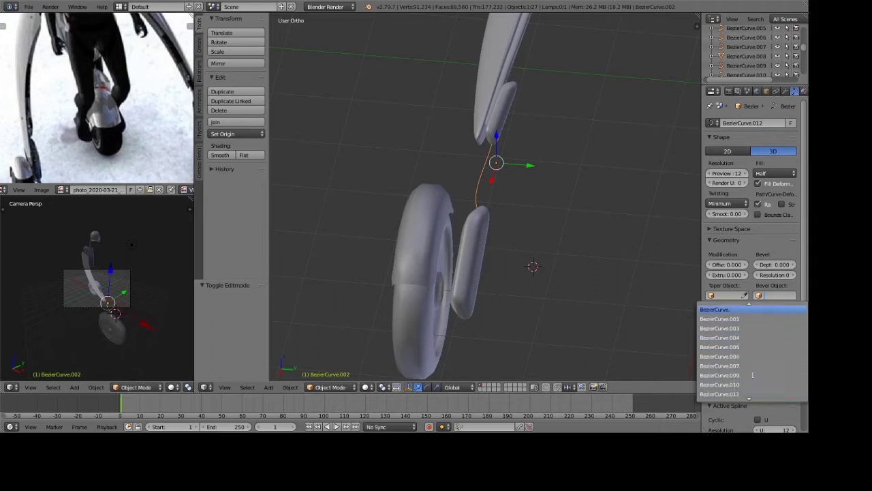
pyautogui.scroll(2, 743, 313)
pyautogui.click(741, 309)
# Scale the tube up slightly and nudge one curve point upward along Z.
pyautogui.press('Tab')
pyautogui.press('Tab')
pyautogui.press('s')
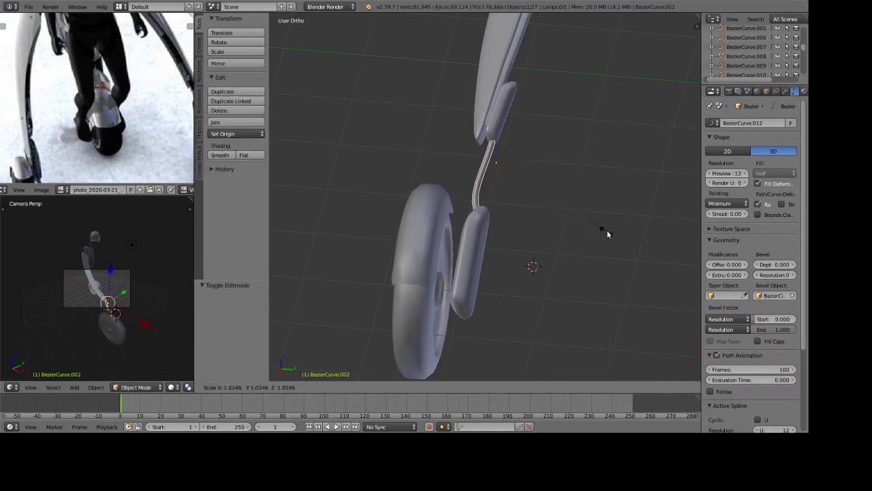
pyautogui.click(625, 242)
pyautogui.moveTo(625, 242)
pyautogui.mouseDown(button='middle')
pyautogui.moveTo(552, 179)
pyautogui.moveTo(544, 156)
pyautogui.mouseUp(button='middle')
pyautogui.press('Tab')
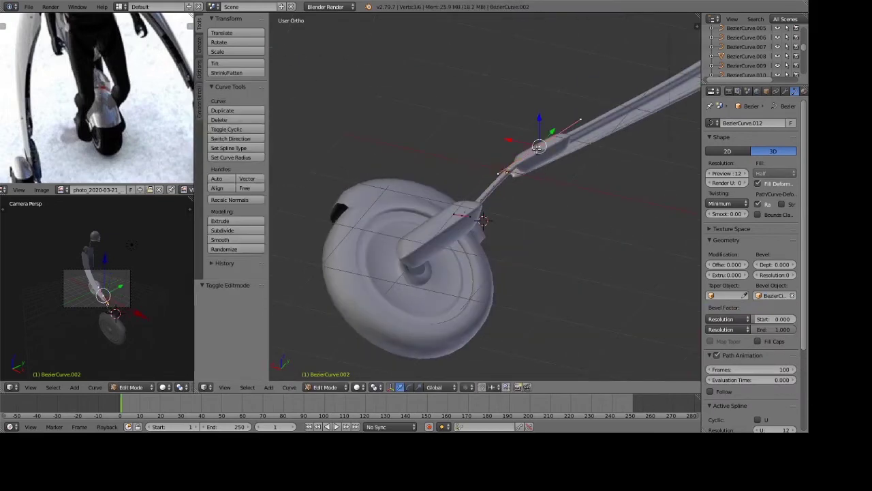
pyautogui.moveTo(539, 122); pyautogui.dragTo(539, 126)
pyautogui.press('Tab')
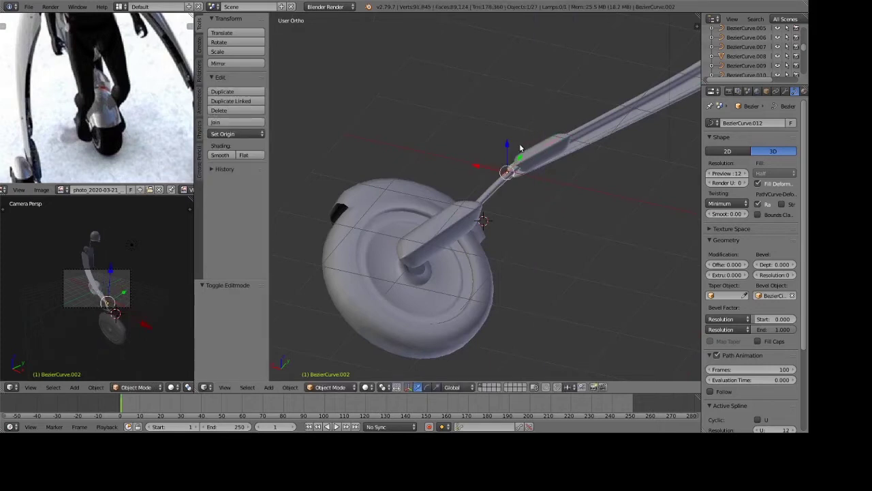
pyautogui.press('a')
pyautogui.moveTo(468, 136)
pyautogui.mouseDown(button='middle')
pyautogui.moveTo(576, 225)
pyautogui.moveTo(530, 242)
pyautogui.moveTo(552, 229)
pyautogui.moveTo(614, 244)
pyautogui.moveTo(596, 239)
pyautogui.mouseUp(button='middle')
pyautogui.scroll(-3, 552, 235)
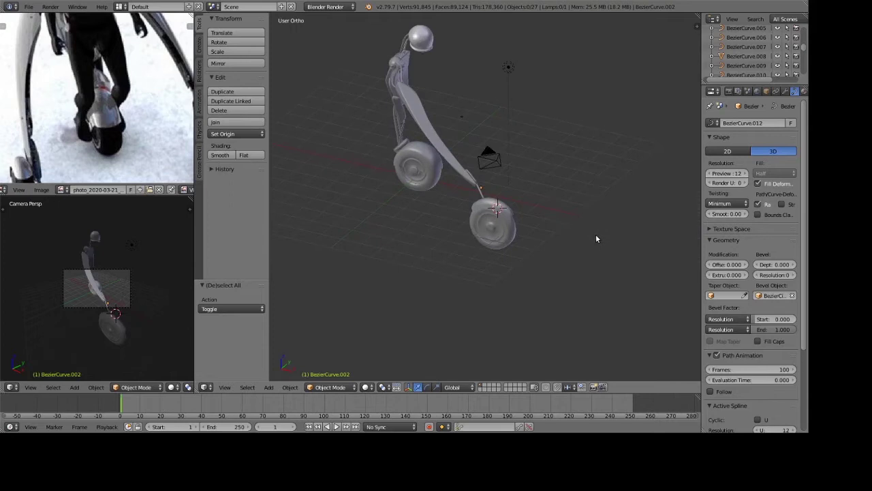
# Preview the model in rendered shading, then return to Solid shading.
pyautogui.hotkey('shift', 'z')
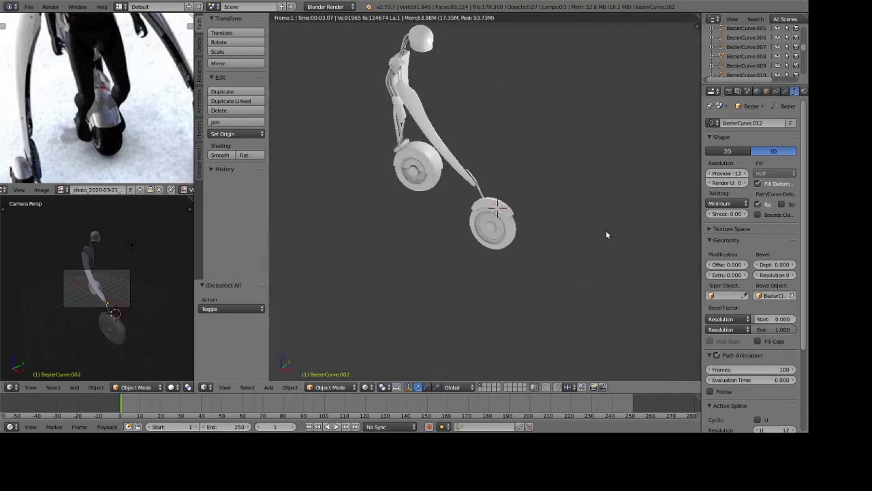
pyautogui.scroll(1, 606, 230)
pyautogui.scroll(2, 603, 204)
pyautogui.scroll(2, 600, 184)
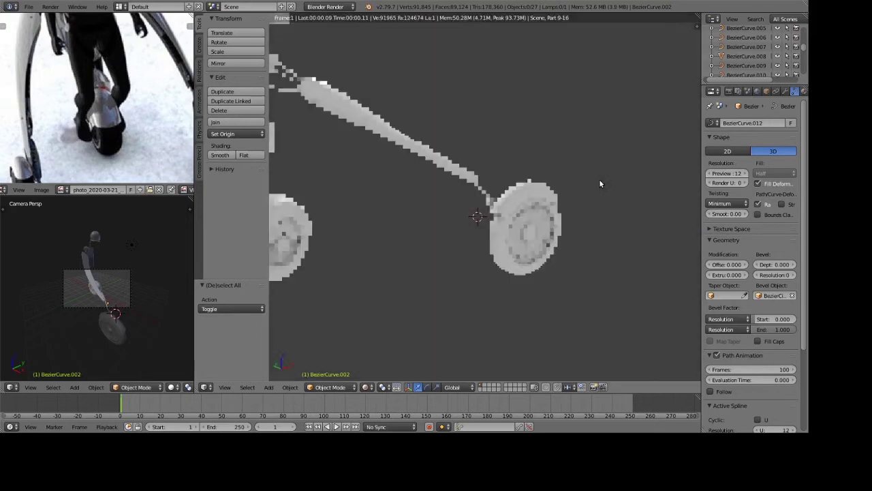
pyautogui.moveTo(560, 176)
pyautogui.mouseDown(button='middle')
pyautogui.moveTo(520, 148)
pyautogui.moveTo(596, 188)
pyautogui.moveTo(519, 206)
pyautogui.moveTo(594, 203)
pyautogui.moveTo(540, 194)
pyautogui.moveTo(432, 208)
pyautogui.moveTo(557, 209)
pyautogui.moveTo(545, 173)
pyautogui.moveTo(550, 187)
pyautogui.mouseUp(button='middle')
pyautogui.hotkey('shift', 'z')
# Raise the right-hand wheel 0.302 along Z, then select the long arm in Front Ortho view.
pyautogui.rightClick(515, 231)
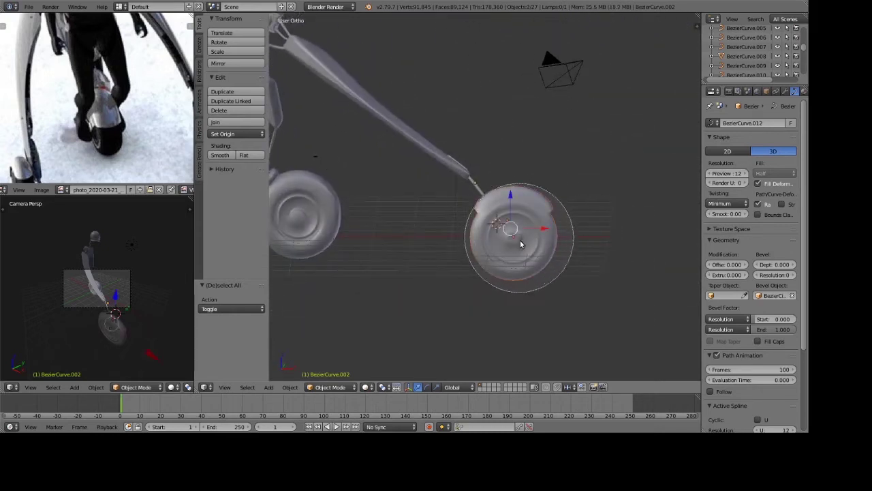
pyautogui.moveTo(509, 197); pyautogui.dragTo(509, 185)
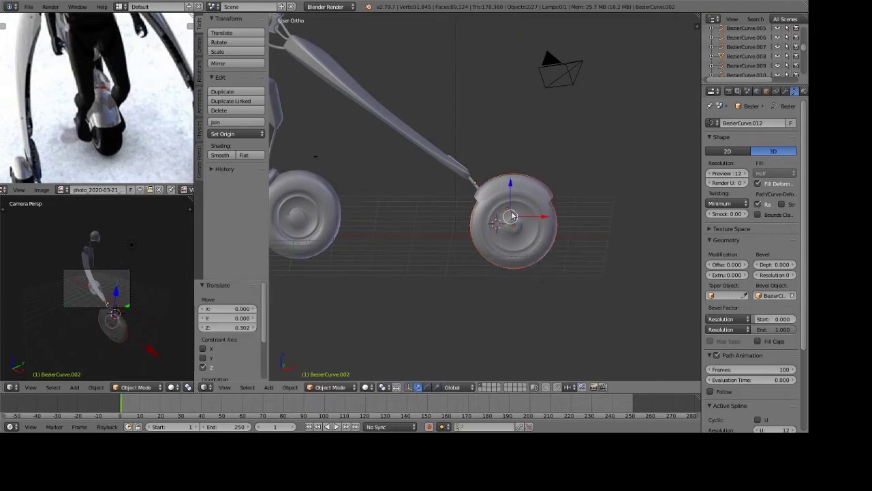
pyautogui.press('KP_1')
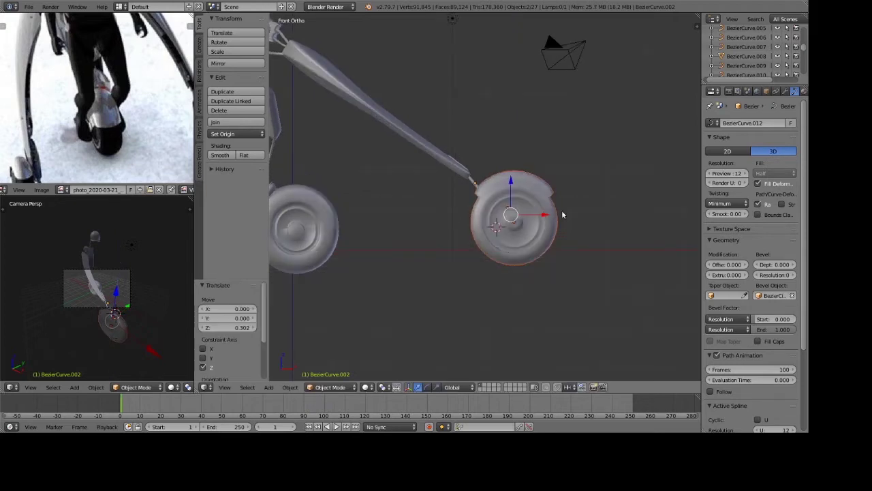
pyautogui.rightClick(440, 156)
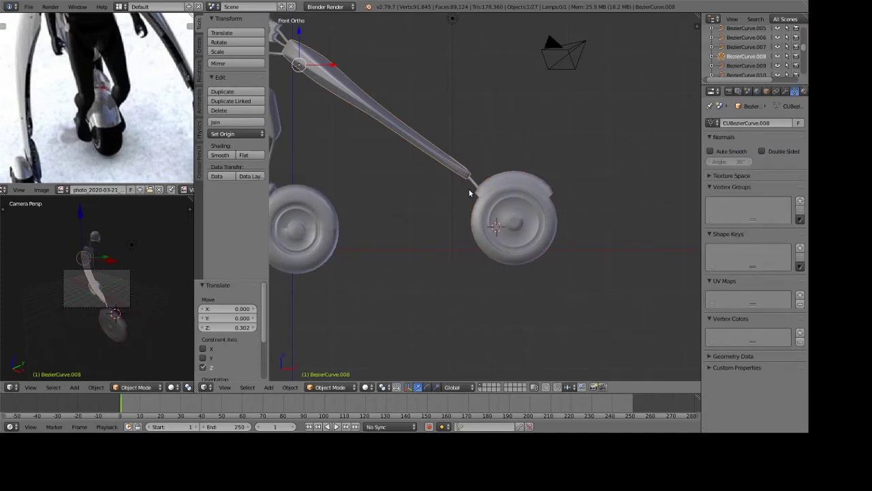
# Scale the long arm BezierCurve.008 to about 1.1056 along its local X axis.
pyautogui.scroll(-1, 469, 189)
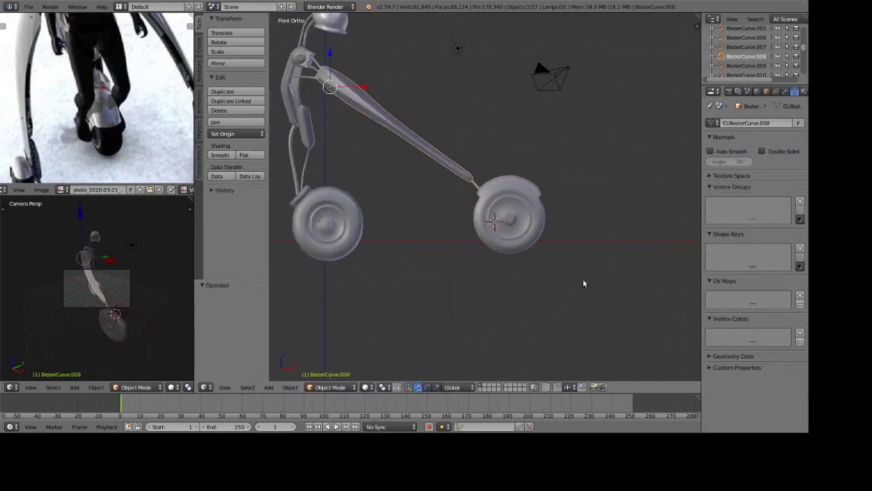
pyautogui.press('s')
pyautogui.press('z')
pyautogui.press('z')
pyautogui.press('y')
pyautogui.press('y')
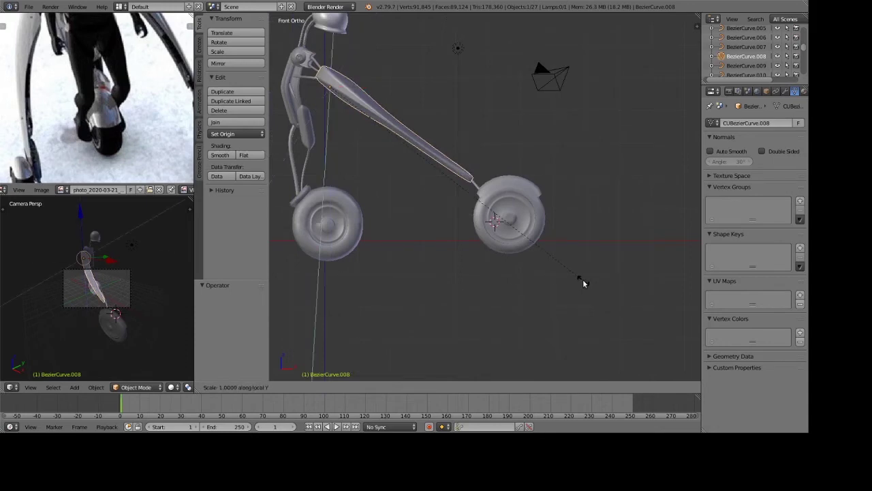
pyautogui.press('x')
pyautogui.press('x')
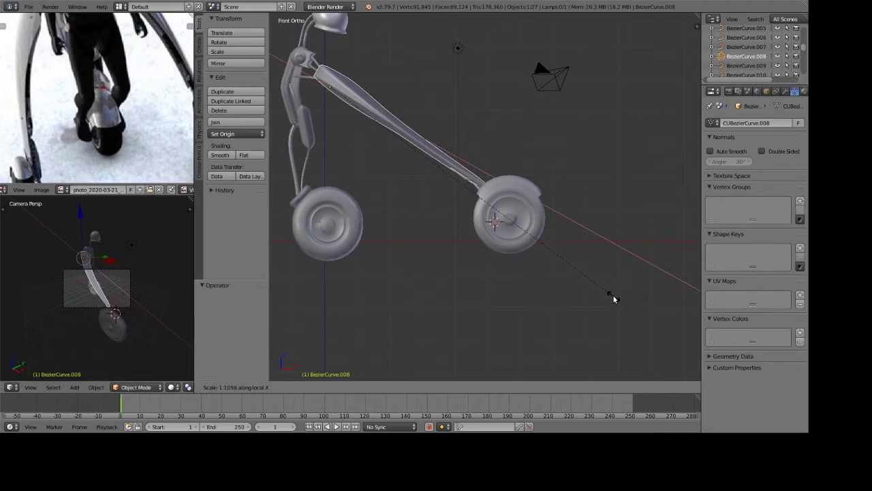
pyautogui.click(612, 295)
pyautogui.press('a')
pyautogui.moveTo(611, 290)
pyautogui.mouseDown(button='middle')
pyautogui.moveTo(470, 307)
pyautogui.moveTo(455, 285)
pyautogui.moveTo(471, 236)
pyautogui.moveTo(505, 227)
pyautogui.mouseUp(button='middle')
pyautogui.scroll(5, 470, 254)
pyautogui.scroll(2, 510, 245)
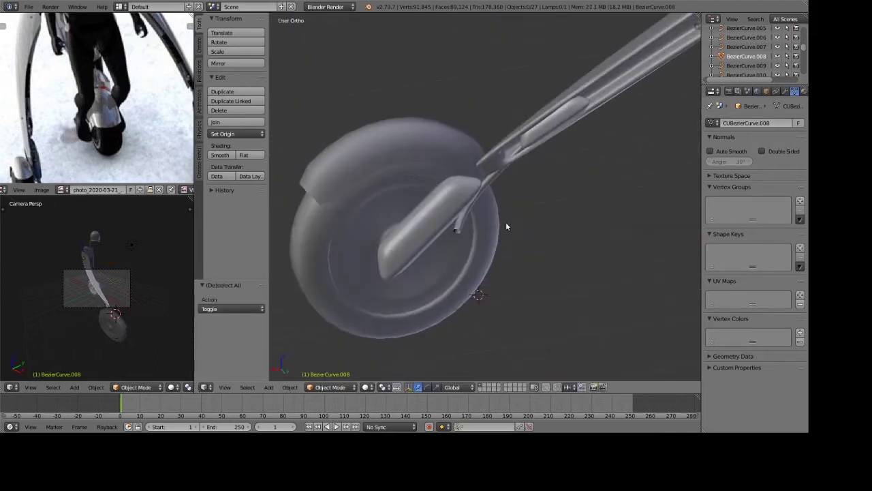
# Nudge the small cover piece on the arm along Y and lift it along Z.
pyautogui.rightClick(540, 131)
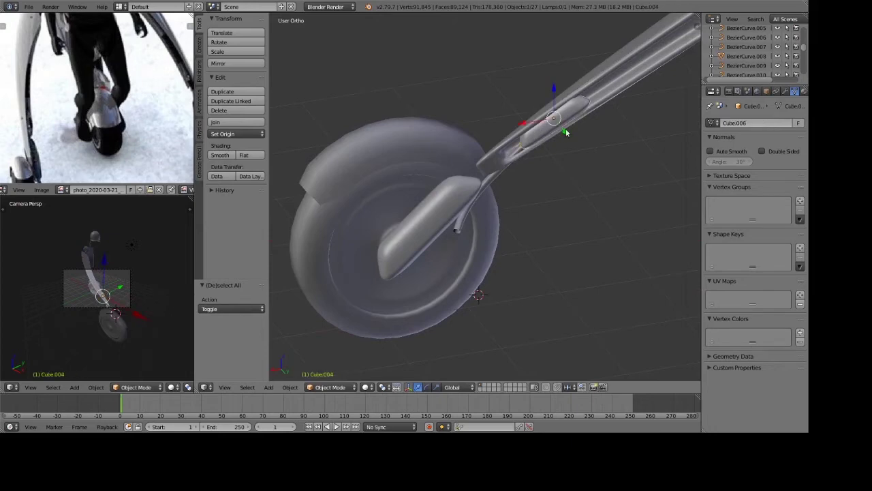
pyautogui.moveTo(566, 132); pyautogui.dragTo(535, 133)
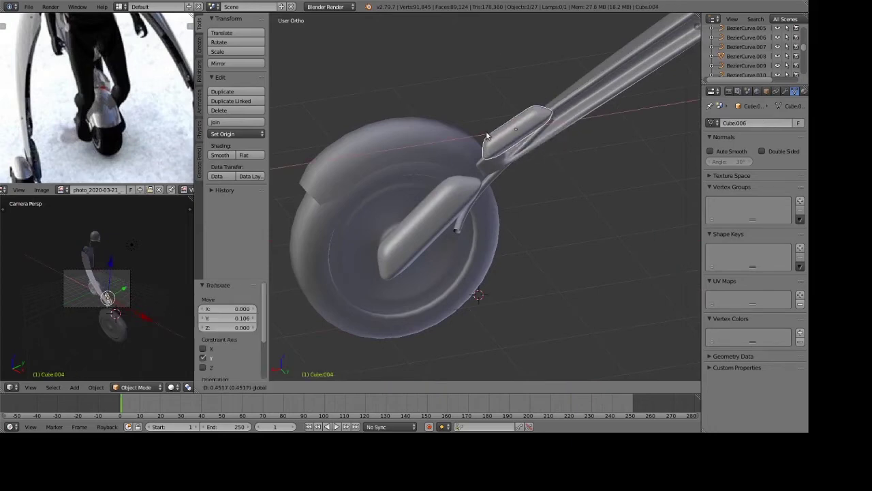
pyautogui.moveTo(516, 102); pyautogui.dragTo(516, 82)
pyautogui.moveTo(545, 163)
pyautogui.mouseDown(button='middle')
pyautogui.moveTo(595, 168)
pyautogui.moveTo(598, 111)
pyautogui.moveTo(560, 102)
pyautogui.mouseUp(button='middle')
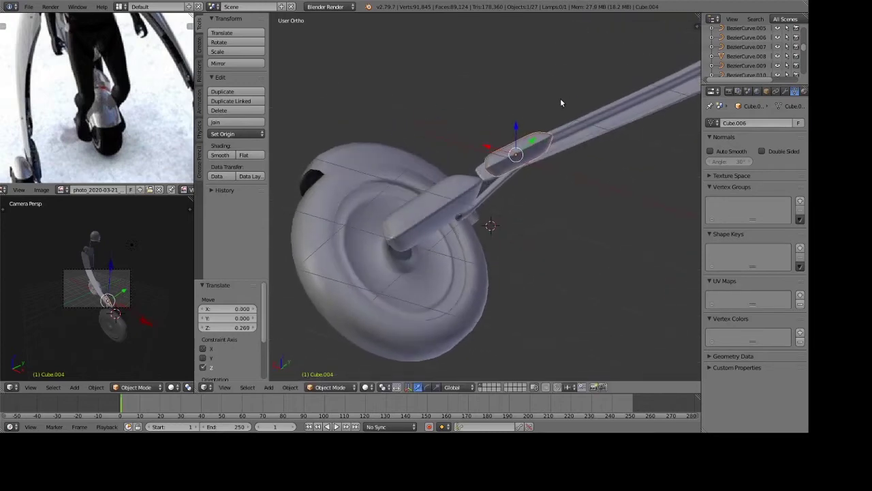
# Tilt the thin curved strip -9° about Y and 10° about local X, raising it along Z.
pyautogui.rightClick(501, 189)
pyautogui.moveTo(501, 189); pyautogui.dragTo(525, 205, button='middle')
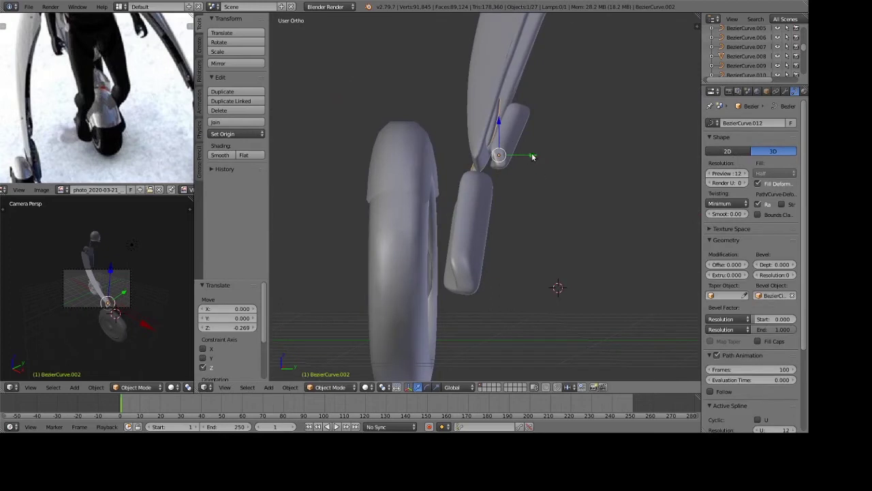
pyautogui.moveTo(533, 157); pyautogui.dragTo(541, 169)
pyautogui.moveTo(541, 170)
pyautogui.mouseDown(button='middle')
pyautogui.moveTo(495, 156)
pyautogui.moveTo(569, 237)
pyautogui.mouseUp(button='middle')
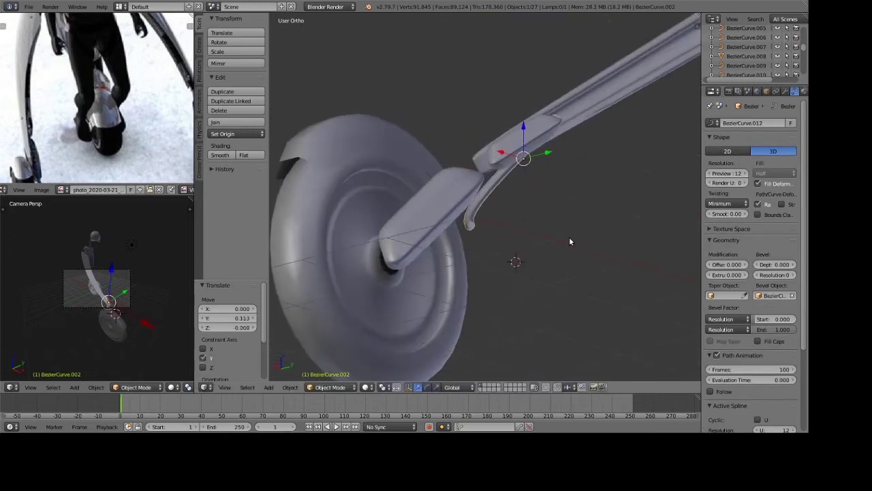
pyautogui.write('ry9-')
pyautogui.press('Return')
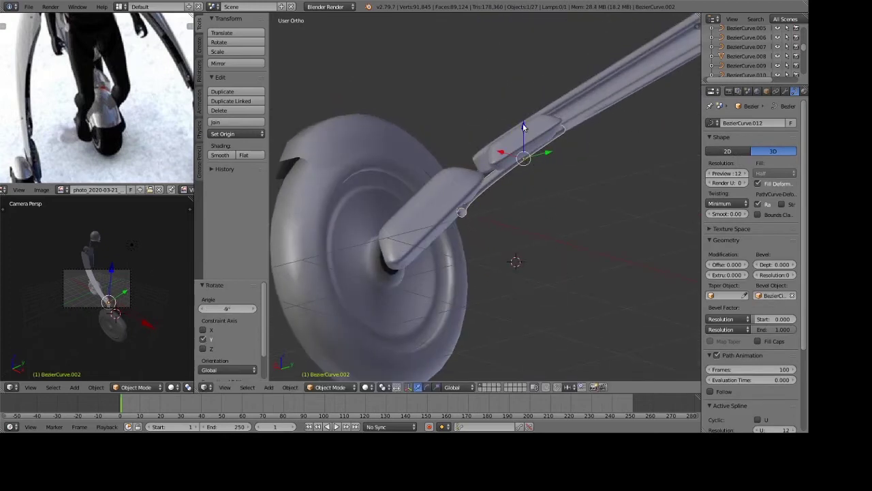
pyautogui.moveTo(522, 127); pyautogui.dragTo(519, 107)
pyautogui.moveTo(519, 107); pyautogui.dragTo(548, 176, button='middle')
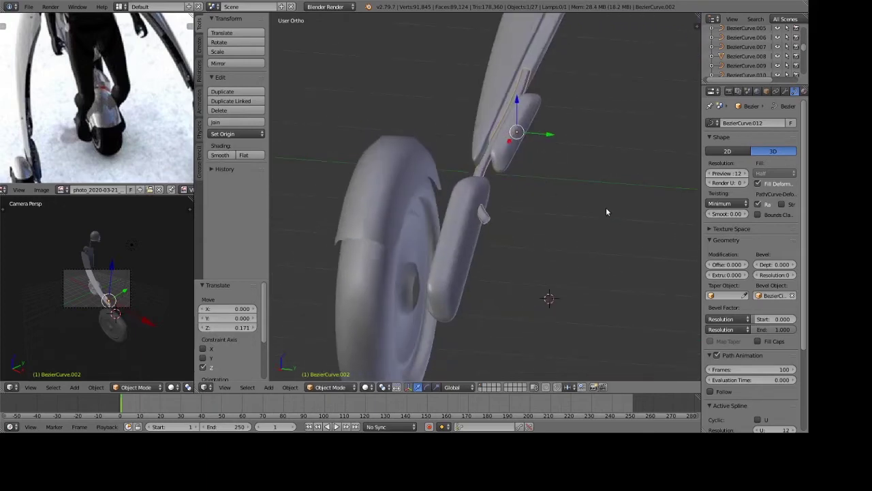
pyautogui.press('r')
pyautogui.press('x')
pyautogui.press('x')
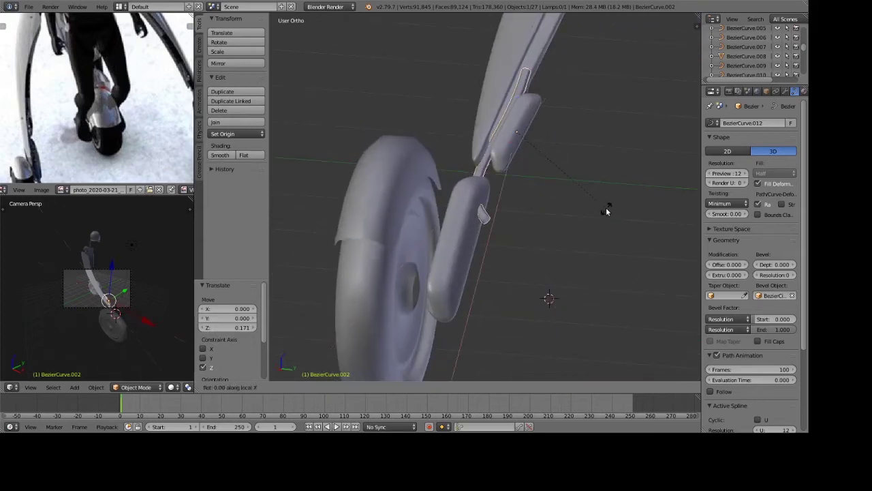
pyautogui.write('180')
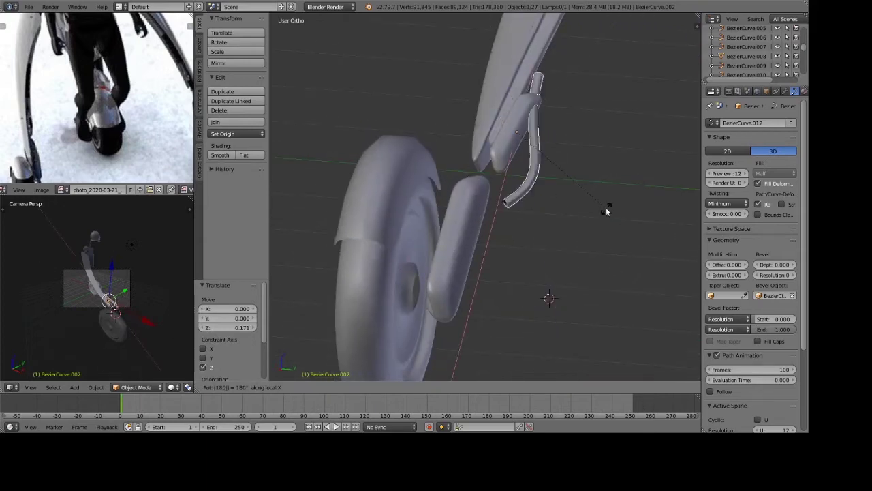
pyautogui.press('Return')
# Check the strip from right, front and back views, adjusting its Y/Z position and Y rotation.
pyautogui.moveTo(549, 135)
pyautogui.mouseDown()
pyautogui.moveTo(545, 152)
pyautogui.moveTo(511, 148)
pyautogui.mouseUp()
pyautogui.press('KP_3')
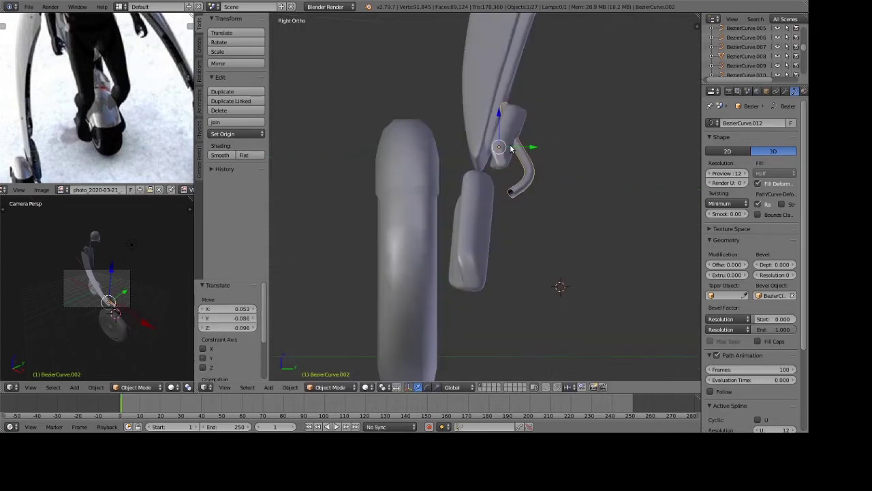
pyautogui.press('KP_1')
pyautogui.press('ctrl+KP_1')
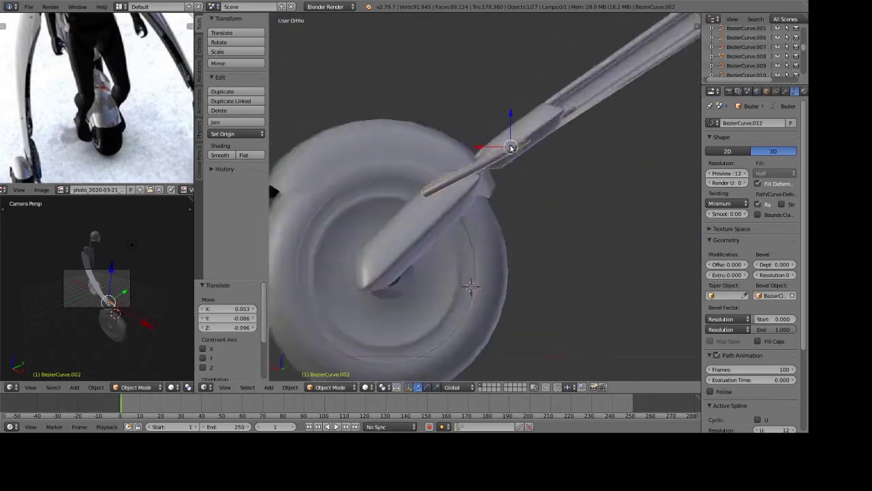
pyautogui.moveTo(506, 111); pyautogui.dragTo(521, 140)
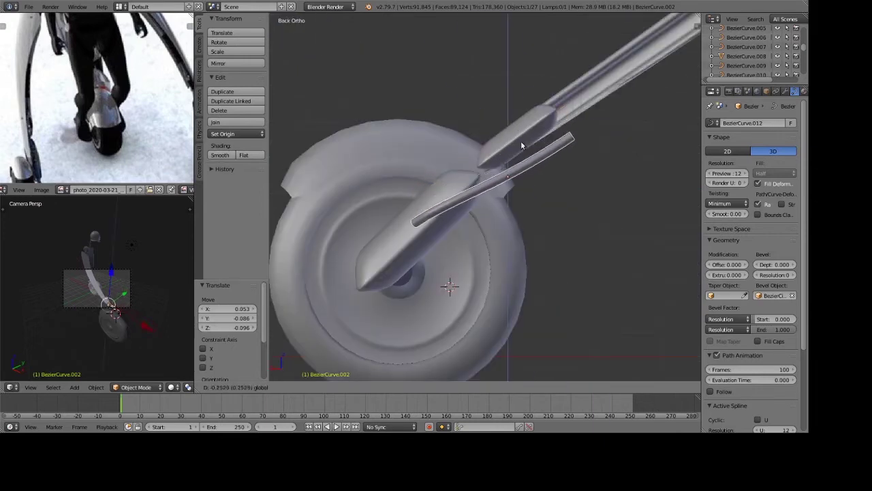
pyautogui.scroll(2, 586, 233)
pyautogui.press('r')
pyautogui.press('y')
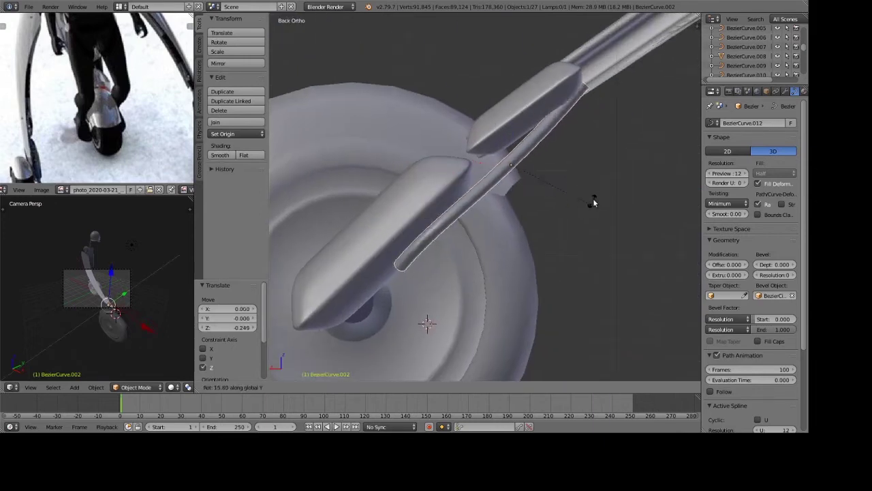
pyautogui.click(594, 212)
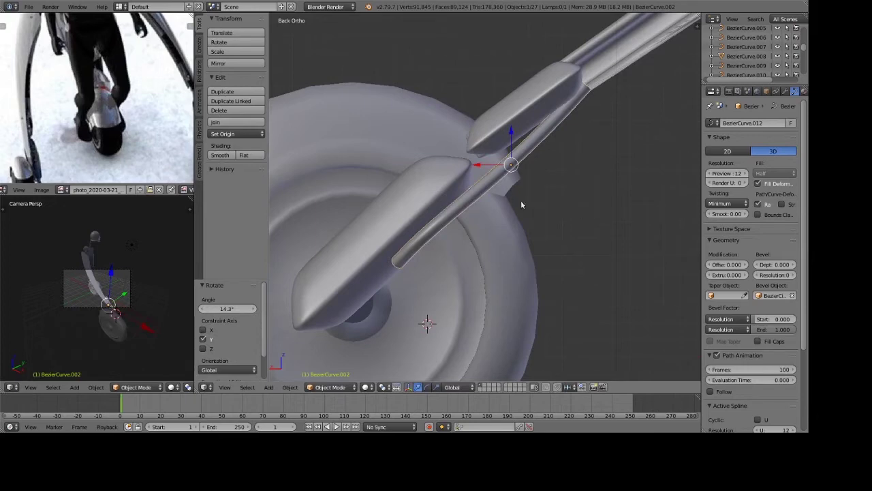
pyautogui.press('g')
pyautogui.press('z')
pyautogui.click(509, 124)
# Move the strip along X, rotate it around Z, and shift it along Y.
pyautogui.moveTo(509, 125); pyautogui.dragTo(483, 162, button='middle')
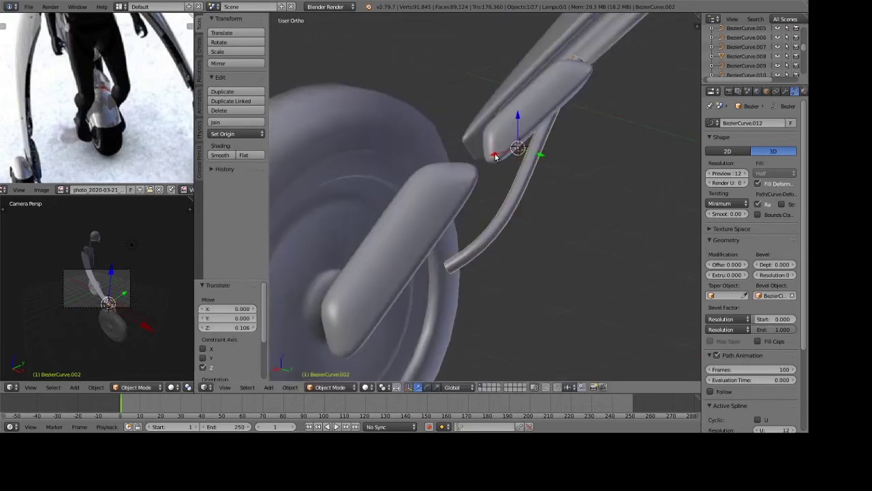
pyautogui.press('g')
pyautogui.click(561, 222)
pyautogui.press('r')
pyautogui.press('z')
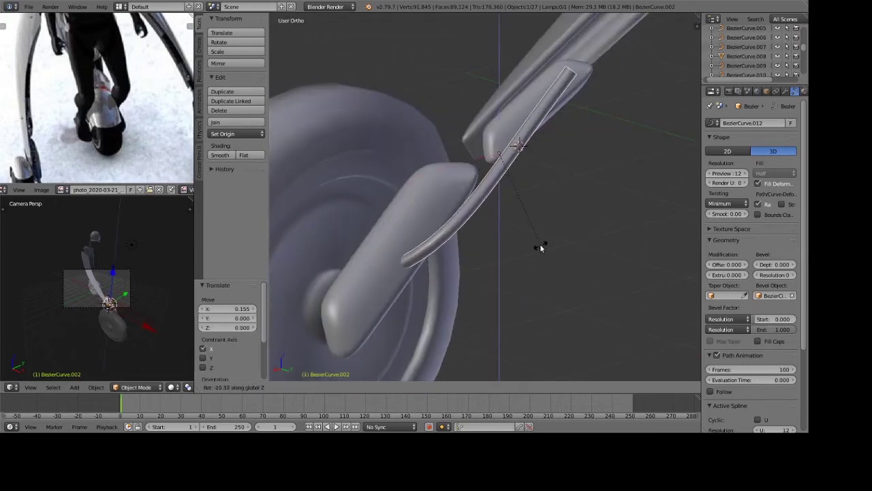
pyautogui.click(541, 247)
pyautogui.moveTo(536, 227); pyautogui.dragTo(571, 207, button='middle')
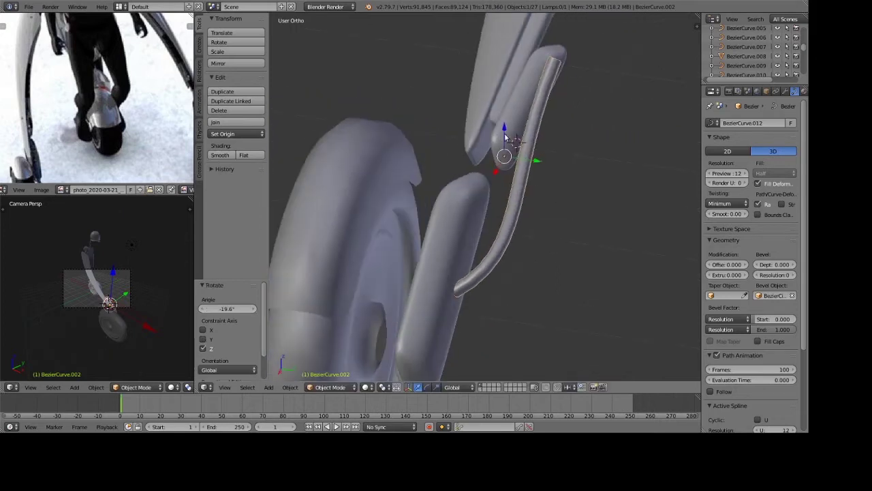
pyautogui.press('g')
pyautogui.press('y')
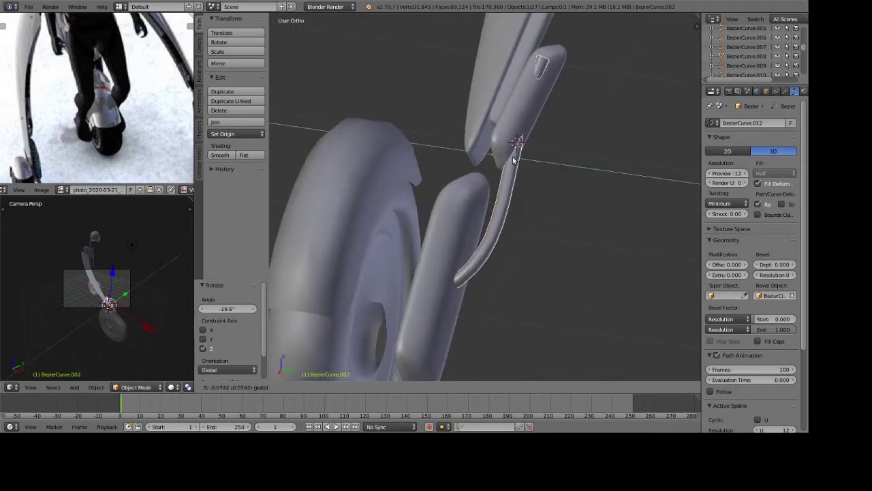
pyautogui.click(512, 161)
# Fine-tune the strip's Z, X and Y position to fit along the wheel arm.
pyautogui.moveTo(487, 140); pyautogui.dragTo(486, 134)
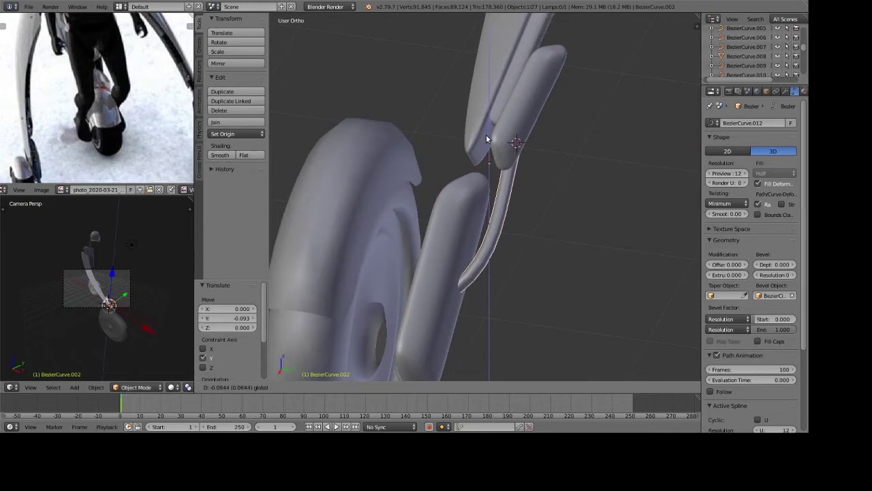
pyautogui.moveTo(605, 190); pyautogui.dragTo(460, 158, button='middle')
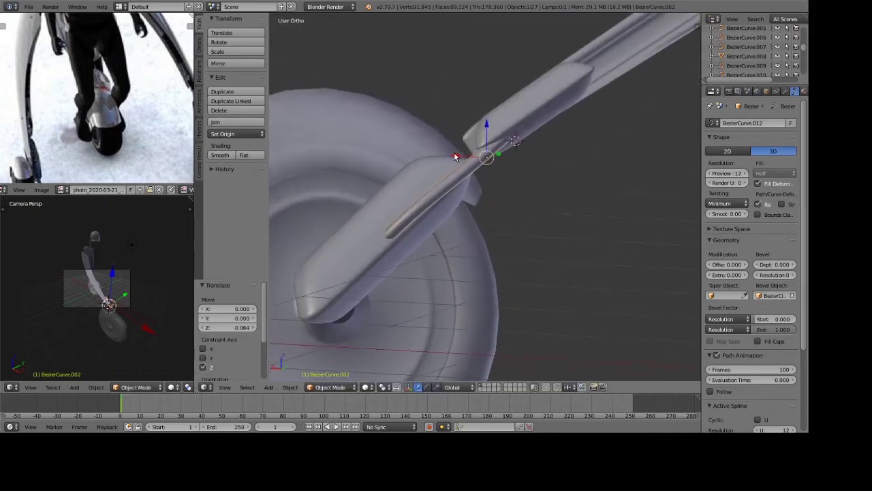
pyautogui.press('g')
pyautogui.press('x')
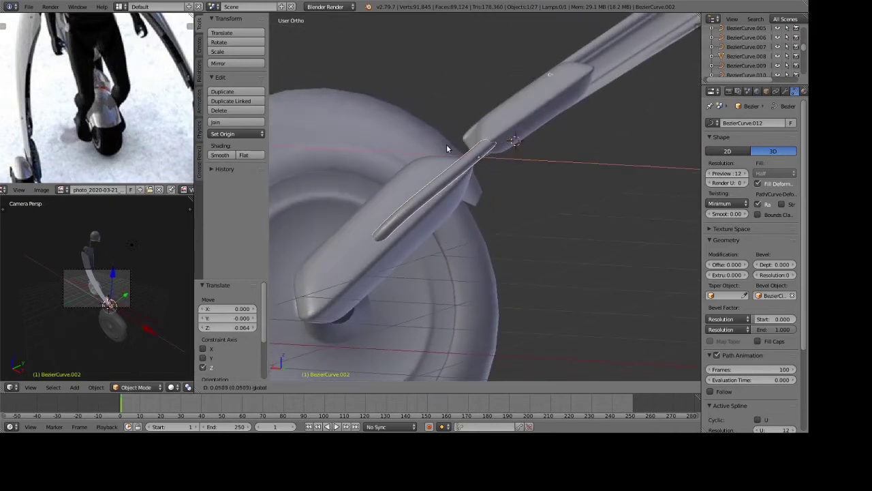
pyautogui.click(457, 152)
pyautogui.moveTo(457, 151); pyautogui.dragTo(506, 189, button='middle')
pyautogui.moveTo(511, 176); pyautogui.dragTo(503, 184)
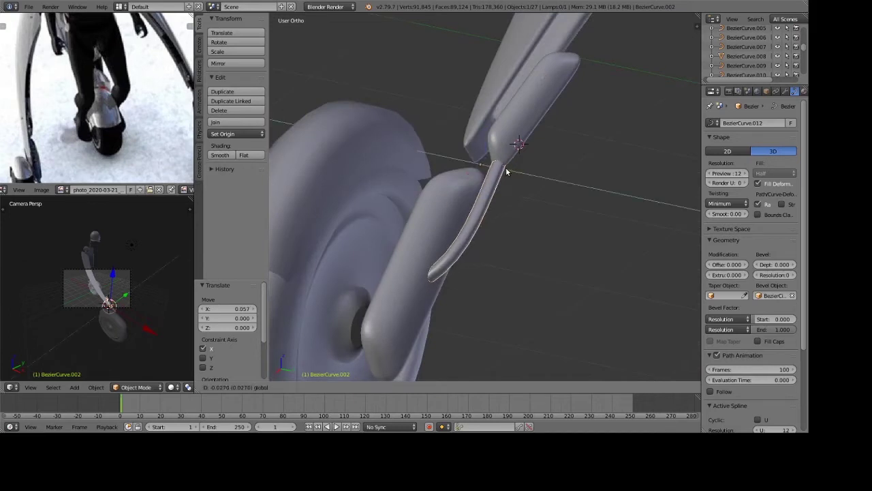
pyautogui.moveTo(503, 184)
pyautogui.mouseDown(button='middle')
pyautogui.moveTo(517, 269)
pyautogui.moveTo(493, 218)
pyautogui.moveTo(414, 234)
pyautogui.mouseUp(button='middle')
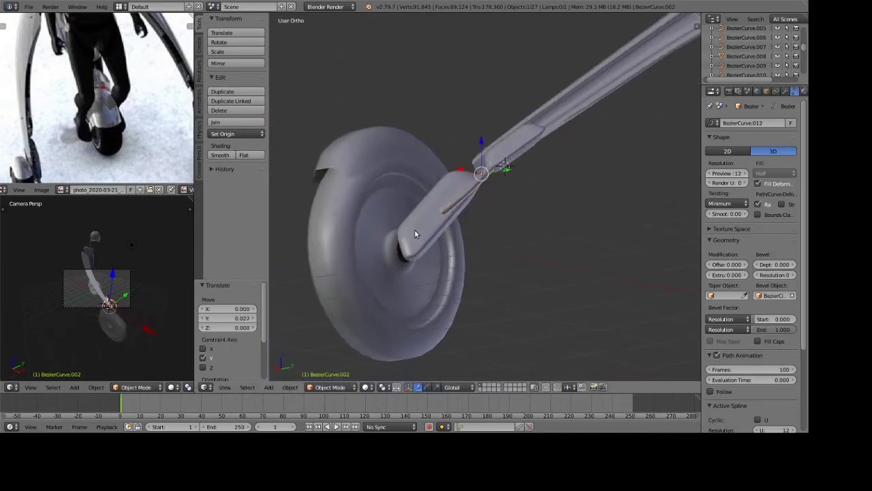
# Raise the arm piece Cube.003 along Z to line up with the strip.
pyautogui.rightClick(419, 232)
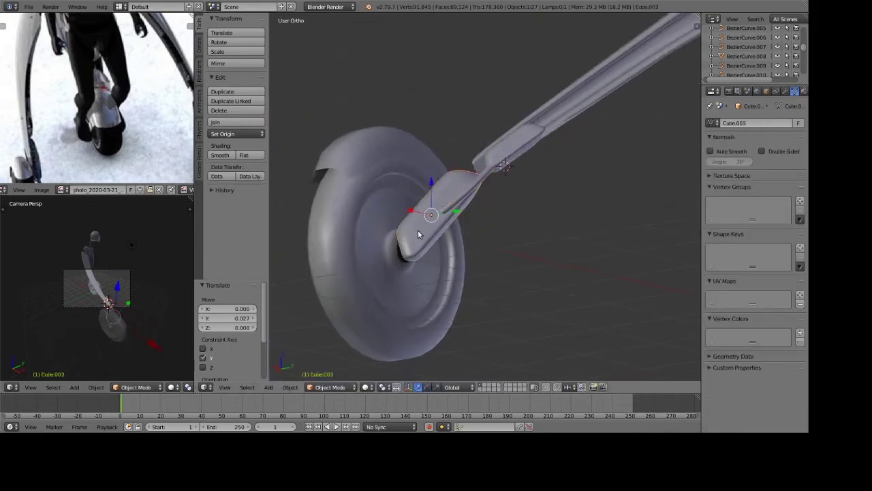
pyautogui.press('g')
pyautogui.press('z')
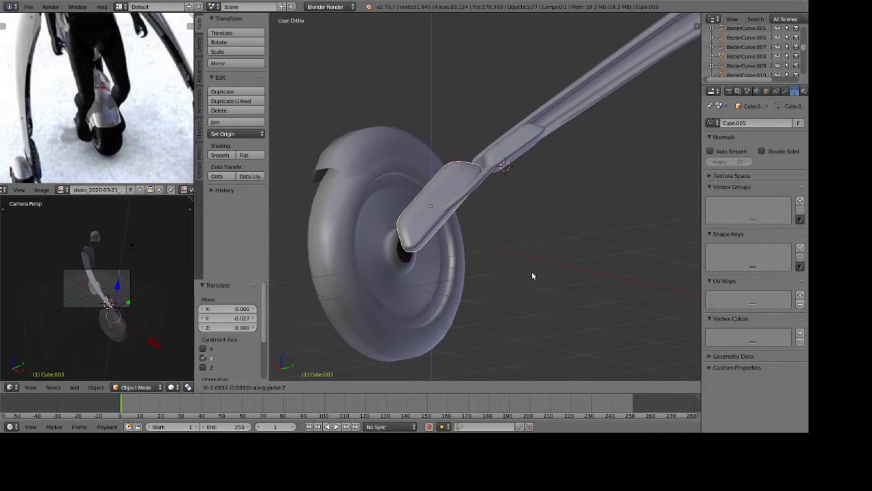
pyautogui.click(532, 271)
pyautogui.moveTo(531, 271); pyautogui.dragTo(465, 261, button='middle')
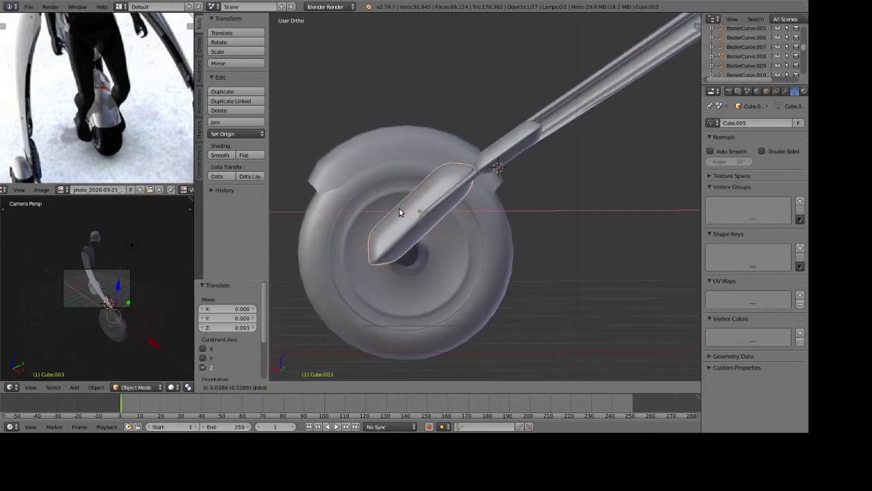
pyautogui.press('a')
# Preview the wheel in rendered shading, then return to Solid shading.
pyautogui.moveTo(485, 233); pyautogui.dragTo(543, 243, button='middle')
pyautogui.hotkey('shift', 'z')
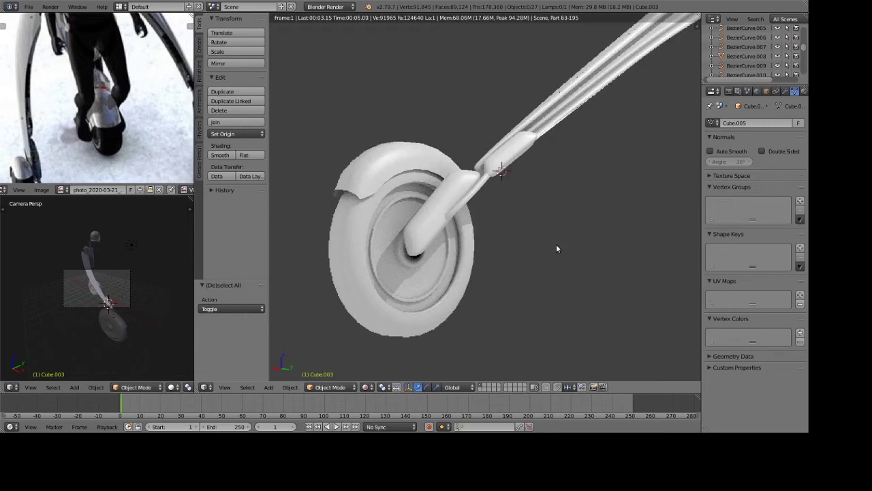
pyautogui.hotkey('shift', 'z')
pyautogui.moveTo(451, 244)
pyautogui.mouseDown(button='middle')
pyautogui.moveTo(399, 211)
pyautogui.moveTo(439, 230)
pyautogui.mouseUp(button='middle')
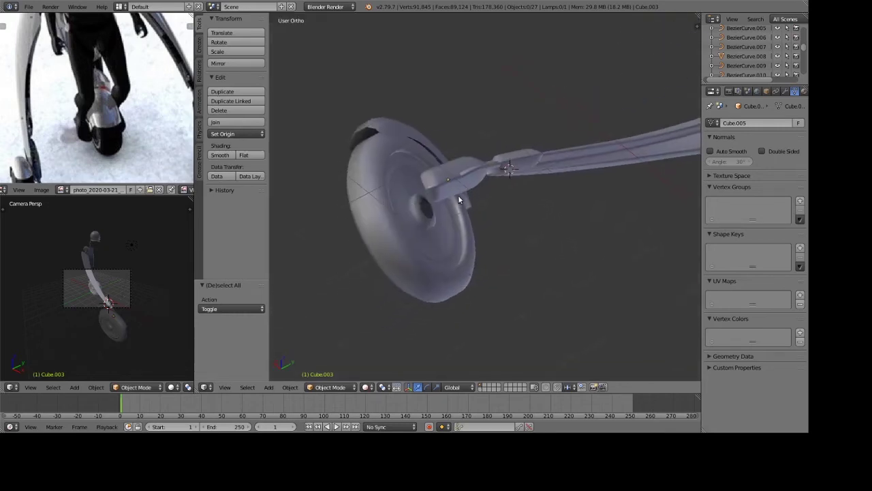
pyautogui.scroll(3, 443, 233)
# Extrude the wheel's hub faces outward 0.125 and scale them to 0.638 into an axle stub.
pyautogui.rightClick(385, 242)
pyautogui.press('Tab')
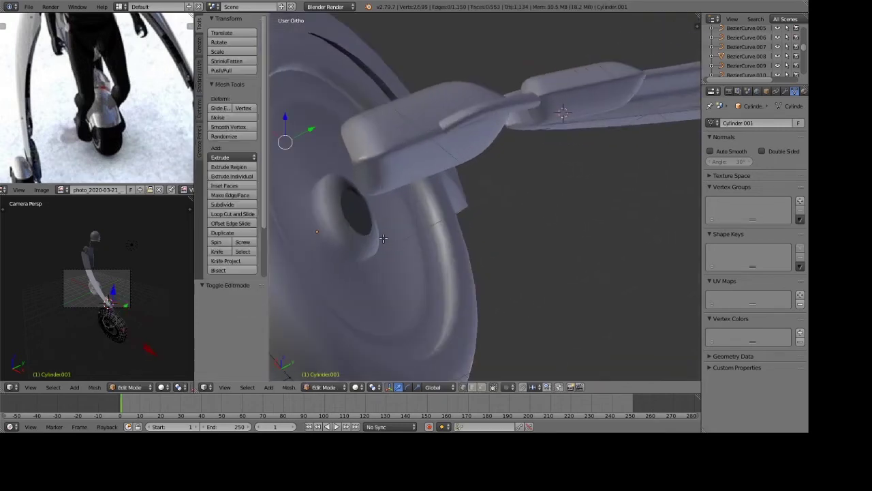
pyautogui.moveTo(385, 238)
pyautogui.mouseDown(button='middle')
pyautogui.moveTo(511, 176)
pyautogui.moveTo(610, 206)
pyautogui.mouseUp(button='middle')
pyautogui.scroll(2, 511, 176)
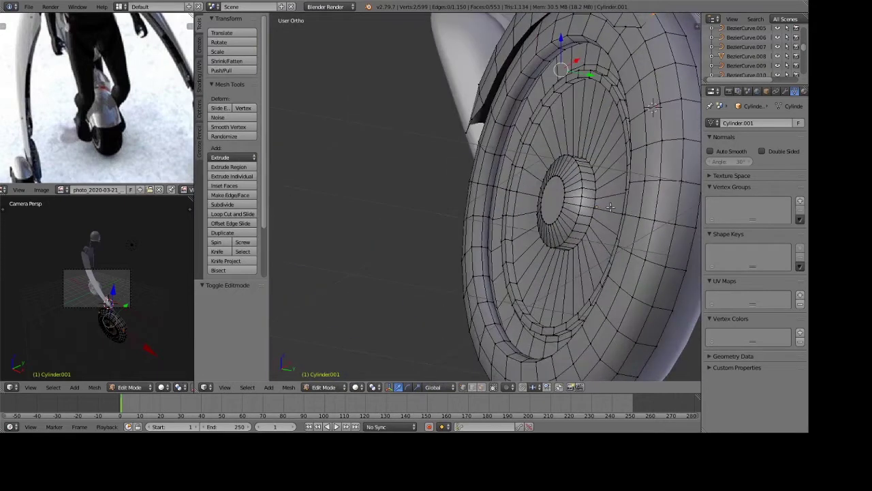
pyautogui.rightClick(555, 188)
pyautogui.hotkey('ctrl', 'Tab')
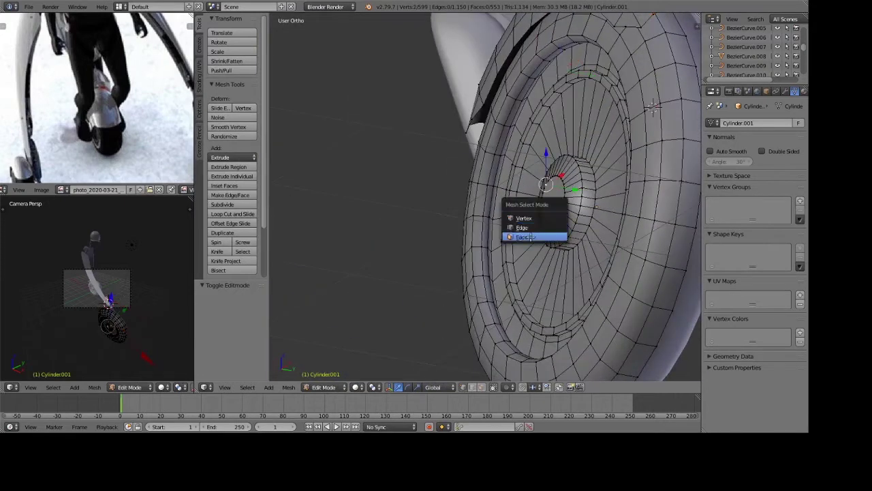
pyautogui.click(532, 236)
pyautogui.press('e')
pyautogui.click(577, 240)
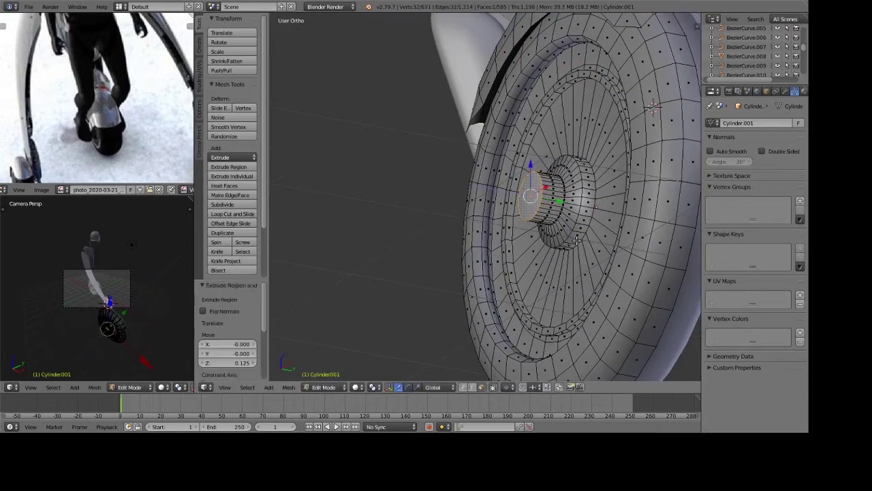
pyautogui.press('s')
pyautogui.click(557, 227)
pyautogui.press('Tab')
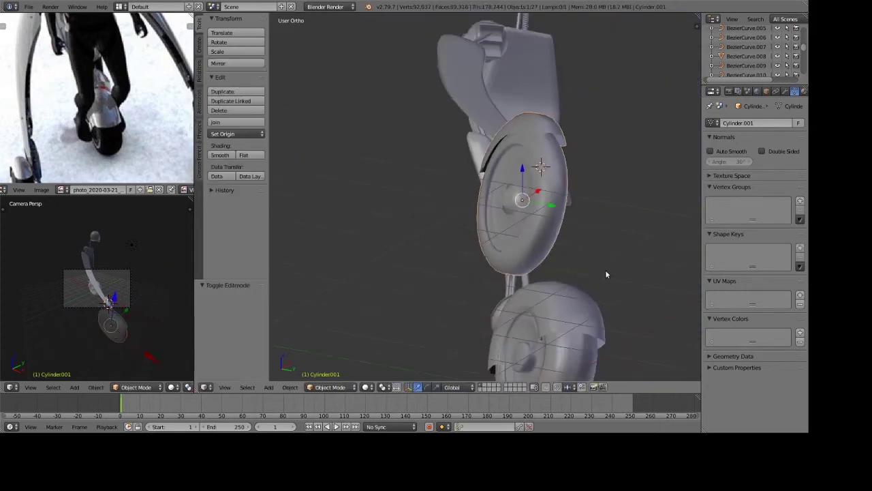
# Inspect the wheel from nearly edge-on, toggling Edit Mode to check its mesh.
pyautogui.moveTo(607, 273); pyautogui.dragTo(512, 272, button='middle')
pyautogui.scroll(3, 530, 237)
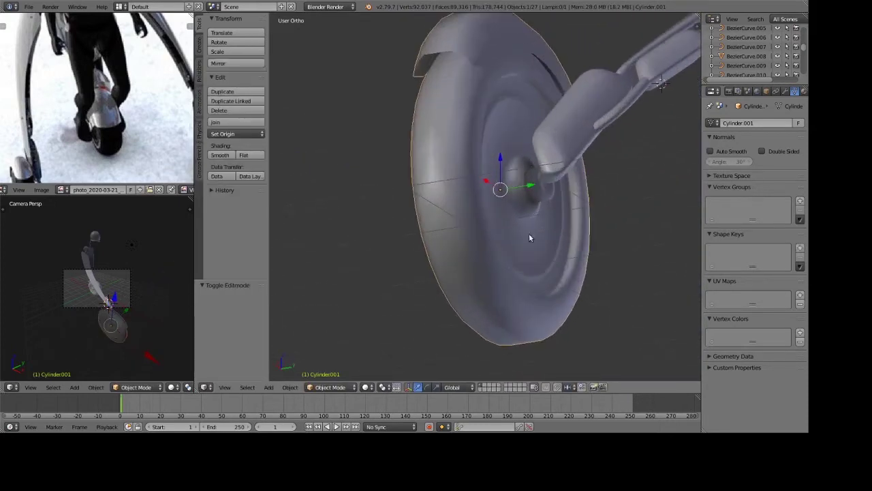
pyautogui.moveTo(569, 259)
pyautogui.mouseDown(button='middle')
pyautogui.moveTo(566, 239)
pyautogui.moveTo(501, 249)
pyautogui.moveTo(504, 259)
pyautogui.mouseUp(button='middle')
pyautogui.rightClick(565, 234)
pyautogui.press('a')
pyautogui.press('Tab')
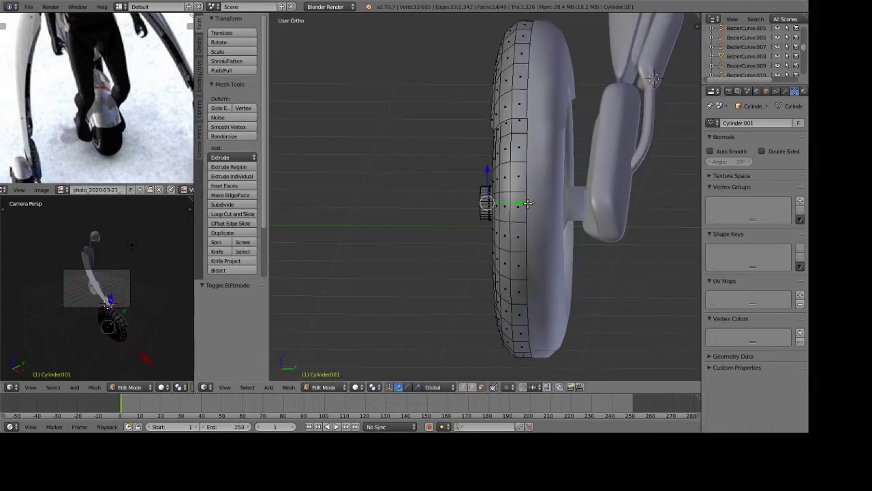
pyautogui.press('Tab')
pyautogui.moveTo(529, 206)
pyautogui.mouseDown(button='middle')
pyautogui.moveTo(511, 221)
pyautogui.moveTo(565, 206)
pyautogui.moveTo(558, 240)
pyautogui.moveTo(643, 241)
pyautogui.mouseUp(button='middle')
pyautogui.rightClick(511, 220)
pyautogui.rightClick(557, 240)
pyautogui.press('Tab')
pyautogui.press('Tab')
pyautogui.press('a')
pyautogui.scroll(-4, 555, 246)
# Clear the selection and view the whole scooter in rendered shading.
pyautogui.scroll(-5, 613, 236)
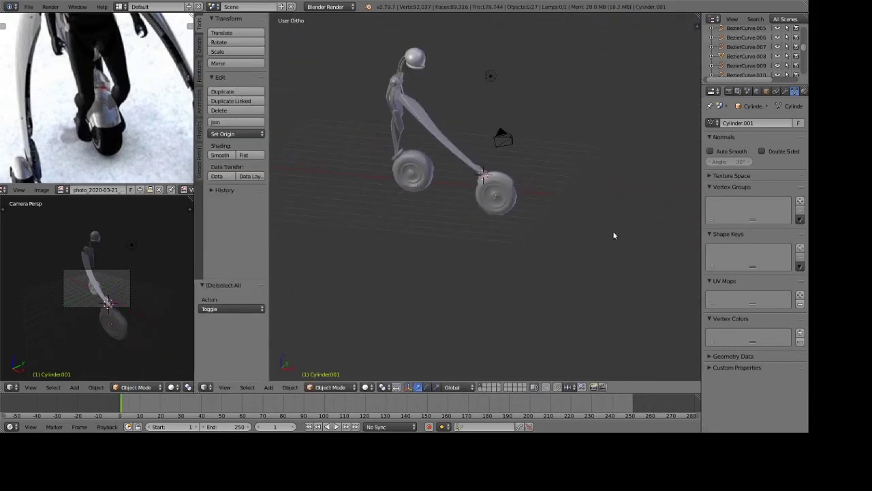
pyautogui.moveTo(588, 233)
pyautogui.mouseDown(button='middle')
pyautogui.moveTo(543, 178)
pyautogui.moveTo(558, 195)
pyautogui.mouseUp(button='middle')
pyautogui.press('a')
pyautogui.click(595, 140)
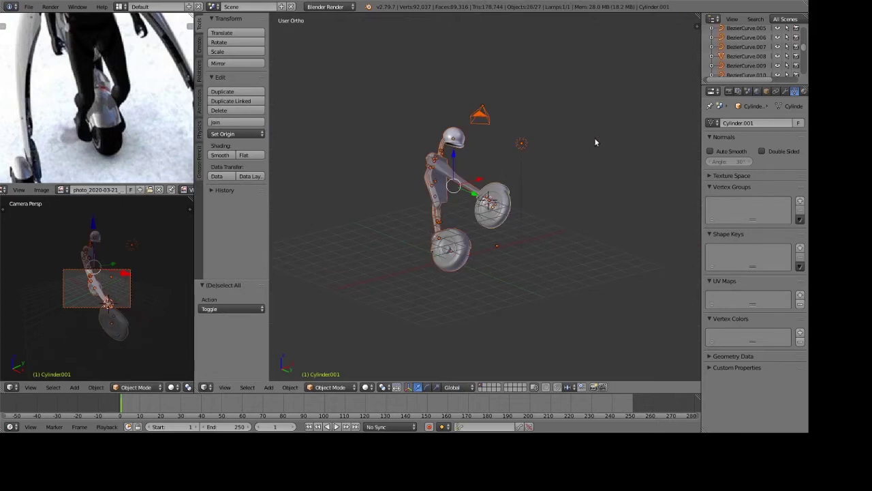
pyautogui.press('a')
pyautogui.moveTo(586, 151)
pyautogui.mouseDown(button='middle')
pyautogui.moveTo(567, 271)
pyautogui.moveTo(550, 270)
pyautogui.moveTo(563, 268)
pyautogui.moveTo(541, 287)
pyautogui.moveTo(573, 255)
pyautogui.moveTo(560, 262)
pyautogui.mouseUp(button='middle')
pyautogui.scroll(8, 559, 261)
pyautogui.hotkey('shift', 'z')
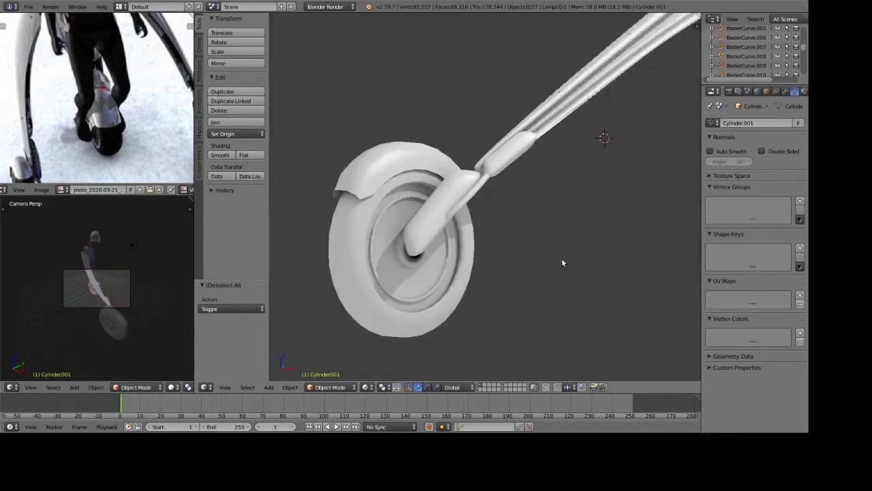
pyautogui.scroll(-8, 563, 262)
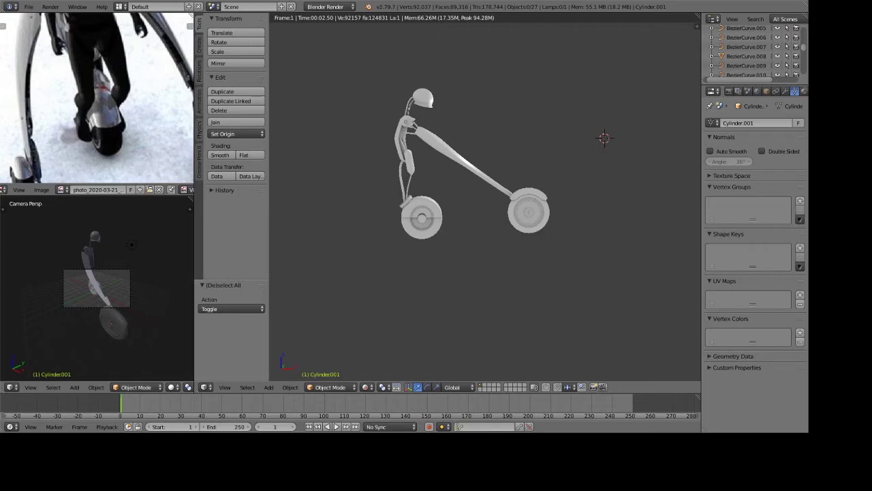
# Place the 3D cursor on the rear wheel and compare rendered, solid and wireframe orthographic views.
pyautogui.moveTo(525, 208); pyautogui.dragTo(539, 212, button='middle')
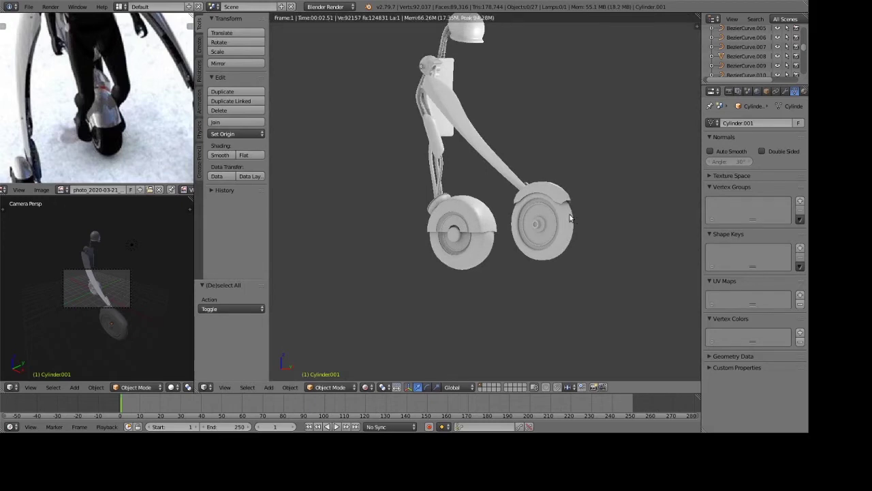
pyautogui.click(570, 212)
pyautogui.hotkey('shift', 'z')
pyautogui.moveTo(569, 216)
pyautogui.mouseDown(button='middle')
pyautogui.moveTo(500, 207)
pyautogui.moveTo(524, 204)
pyautogui.moveTo(519, 214)
pyautogui.moveTo(560, 176)
pyautogui.moveTo(571, 181)
pyautogui.mouseUp(button='middle')
pyautogui.hotkey('shift', 'z')
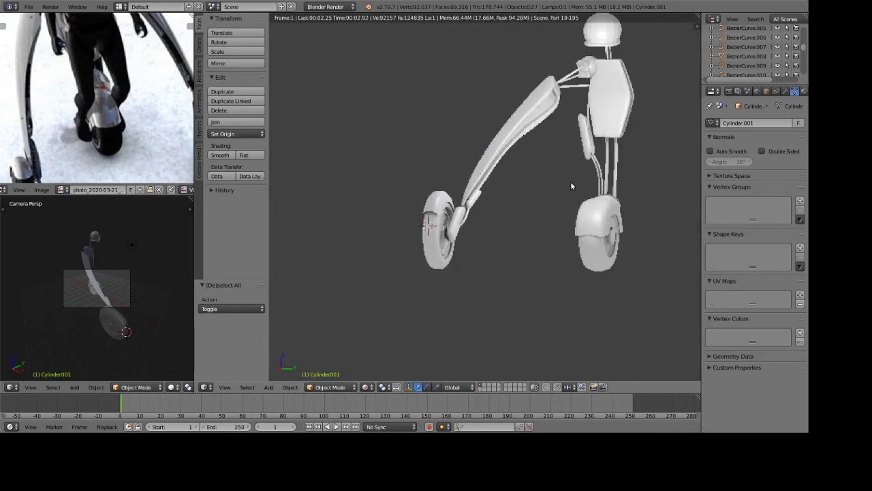
pyautogui.press('z')
pyautogui.press('KP_5')
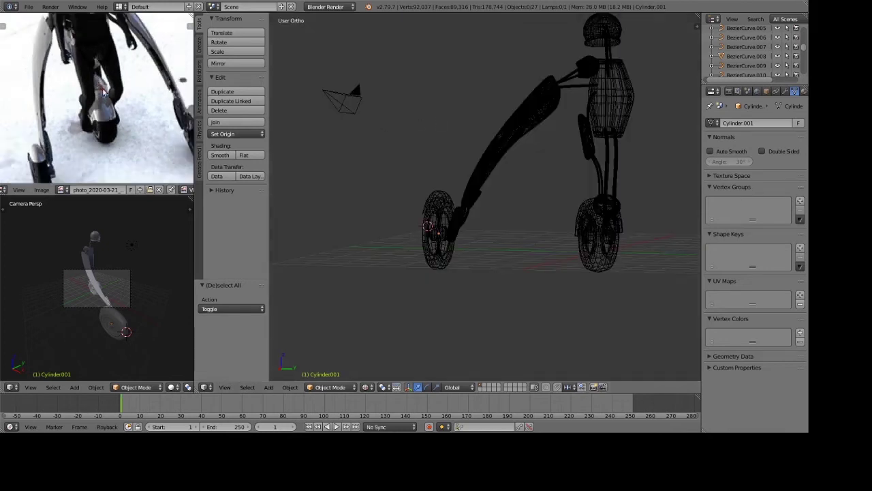
pyautogui.keyDown('shift'); pyautogui.scroll(-5, 129, 136); pyautogui.keyUp('shift')
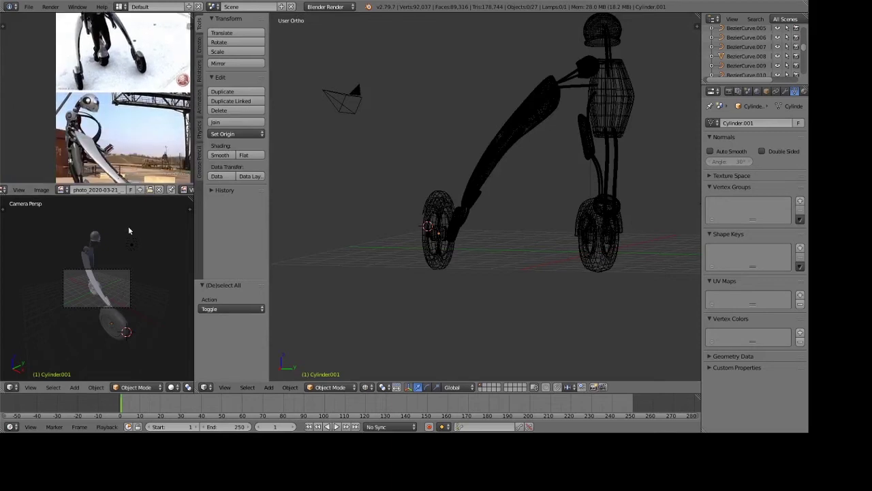
pyautogui.keyDown('shift'); pyautogui.scroll(-1, 122, 133); pyautogui.keyUp('shift')
pyautogui.scroll(1, 116, 102)
pyautogui.keyDown('shift'); pyautogui.scroll(5, 116, 98); pyautogui.keyUp('shift')
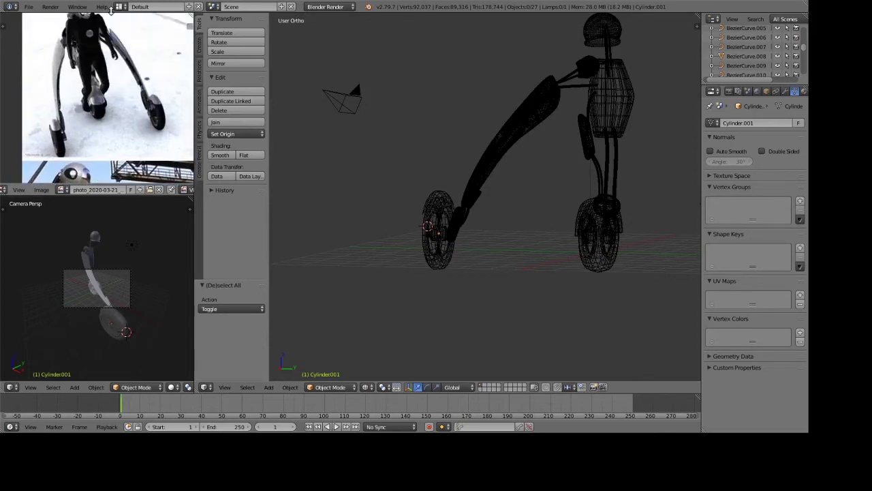
pyautogui.keyDown('shift'); pyautogui.scroll(-5, 109, 109); pyautogui.keyUp('shift')
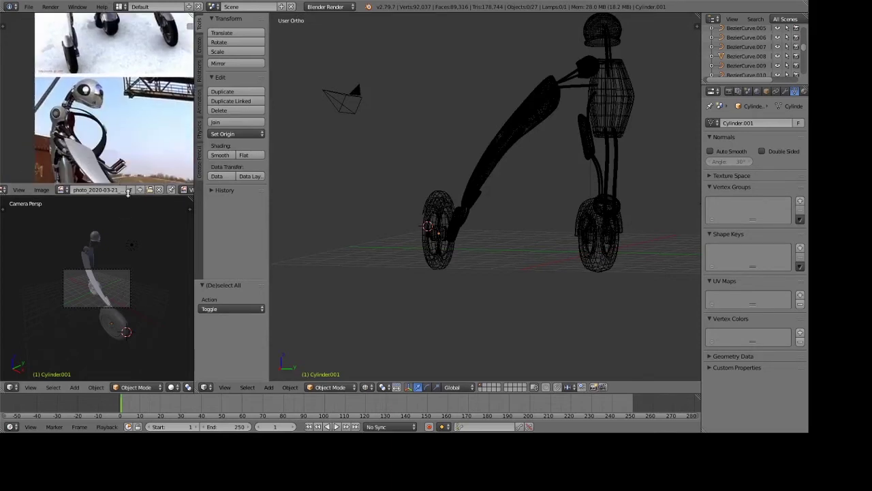
# Deselect everything and return the scooter to solid shading.
pyautogui.press('a')
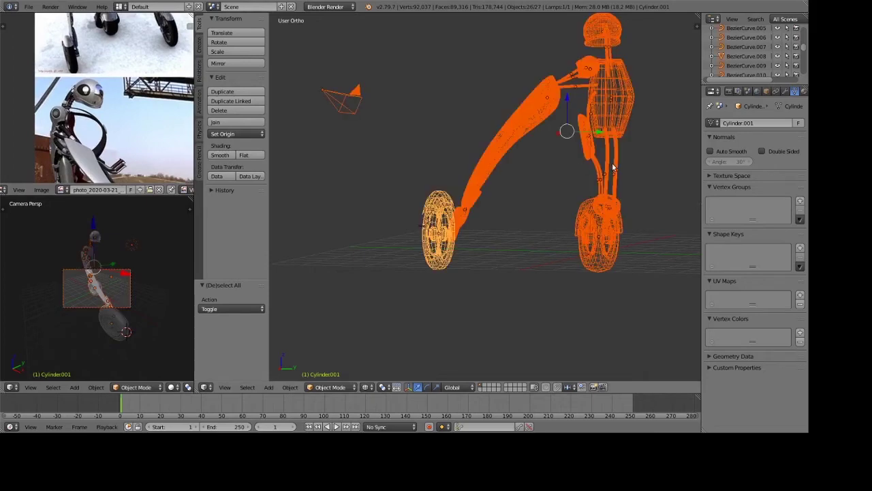
pyautogui.moveTo(613, 167)
pyautogui.mouseDown(button='middle')
pyautogui.moveTo(628, 203)
pyautogui.moveTo(586, 209)
pyautogui.moveTo(582, 225)
pyautogui.mouseUp(button='middle')
pyautogui.press('a')
pyautogui.press('Tab')
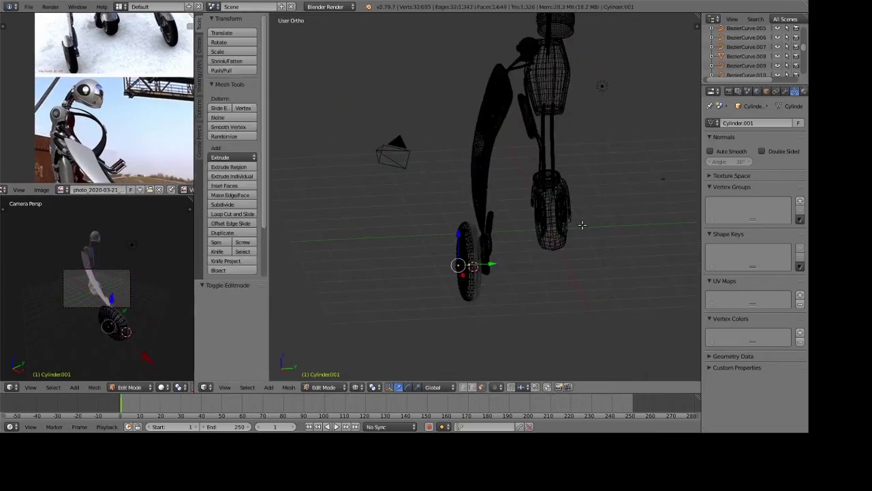
pyautogui.press('Tab')
pyautogui.press('z')
pyautogui.moveTo(579, 193)
pyautogui.mouseDown(button='middle')
pyautogui.moveTo(556, 296)
pyautogui.moveTo(529, 320)
pyautogui.moveTo(434, 257)
pyautogui.moveTo(497, 259)
pyautogui.moveTo(553, 282)
pyautogui.moveTo(514, 252)
pyautogui.moveTo(450, 257)
pyautogui.moveTo(519, 222)
pyautogui.moveTo(557, 243)
pyautogui.moveTo(526, 193)
pyautogui.mouseUp(button='middle')
pyautogui.scroll(4, 543, 297)
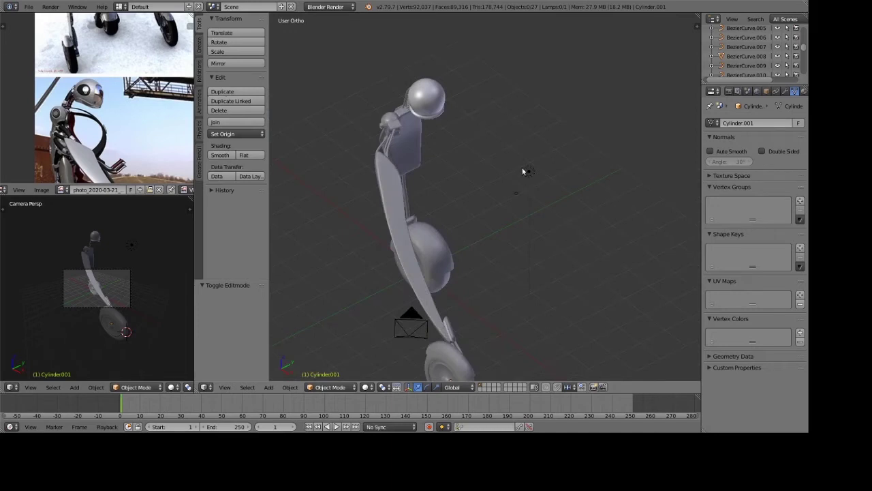
# Add a point lamp at the cursor, move it 3.677 along Y, then deselect it.
pyautogui.hotkey('shift', 'a')
pyautogui.click(532, 167)
pyautogui.press('g')
pyautogui.press('y')
pyautogui.click(622, 127)
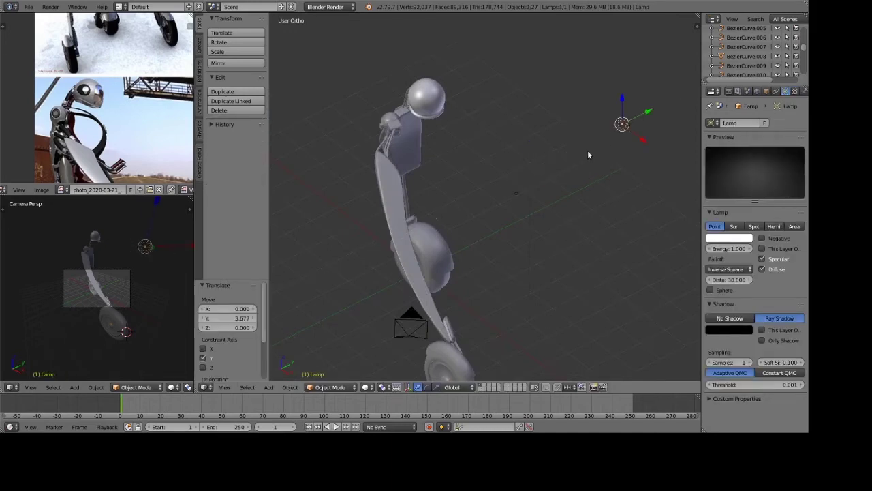
pyautogui.press('a')
# Reframe the view on the scooter and bring up the Add menu.
pyautogui.moveTo(589, 155)
pyautogui.mouseDown(button='middle')
pyautogui.moveTo(531, 136)
pyautogui.moveTo(529, 154)
pyautogui.moveTo(499, 100)
pyautogui.mouseUp(button='middle')
pyautogui.scroll(2, 101, 121)
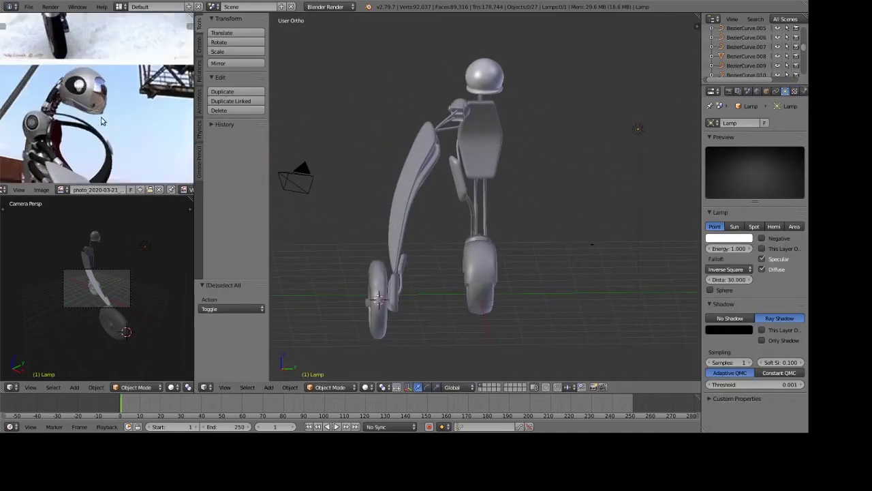
pyautogui.scroll(2, 101, 121)
pyautogui.scroll(1, 100, 120)
pyautogui.moveTo(463, 186)
pyautogui.mouseDown(button='middle')
pyautogui.moveTo(526, 182)
pyautogui.moveTo(511, 156)
pyautogui.mouseUp(button='middle')
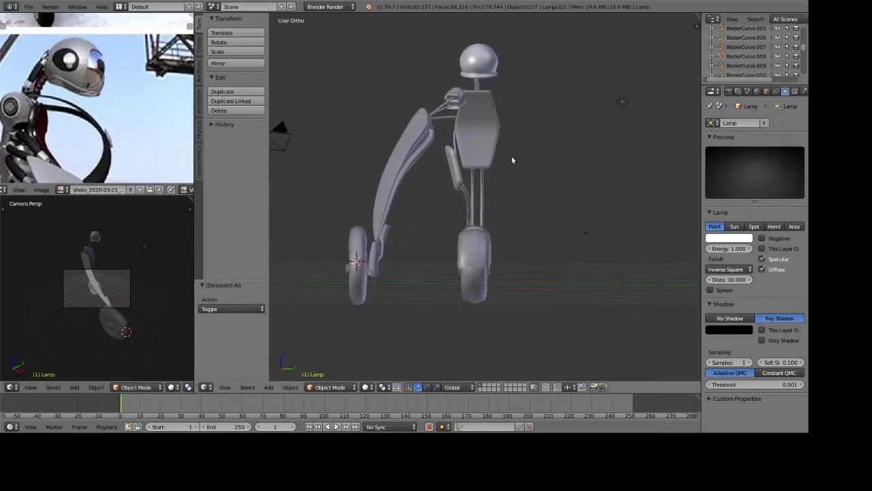
pyautogui.scroll(2, 513, 160)
pyautogui.scroll(-1, 483, 131)
pyautogui.hotkey('shift', 'a')
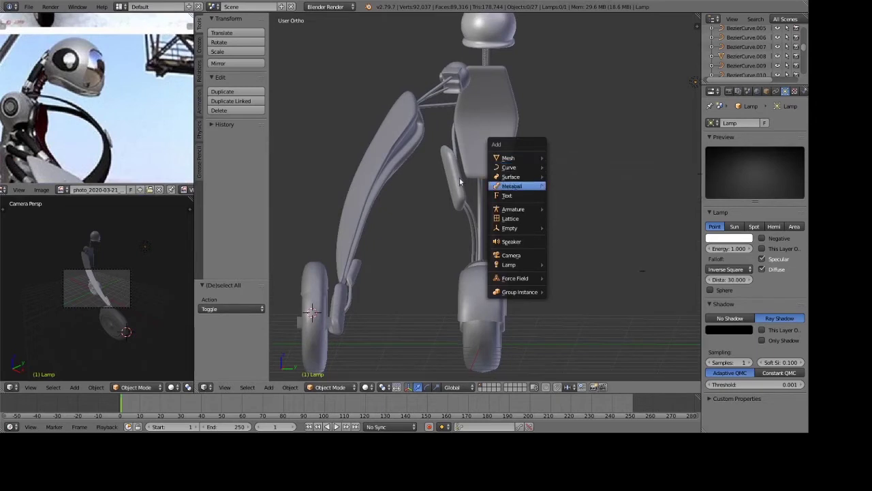
# Add a trial NURBS curve and move it up along Z, then along Y in right side view.
pyautogui.moveTo(511, 176)
pyautogui.click(575, 177)
pyautogui.scroll(-5, 560, 197)
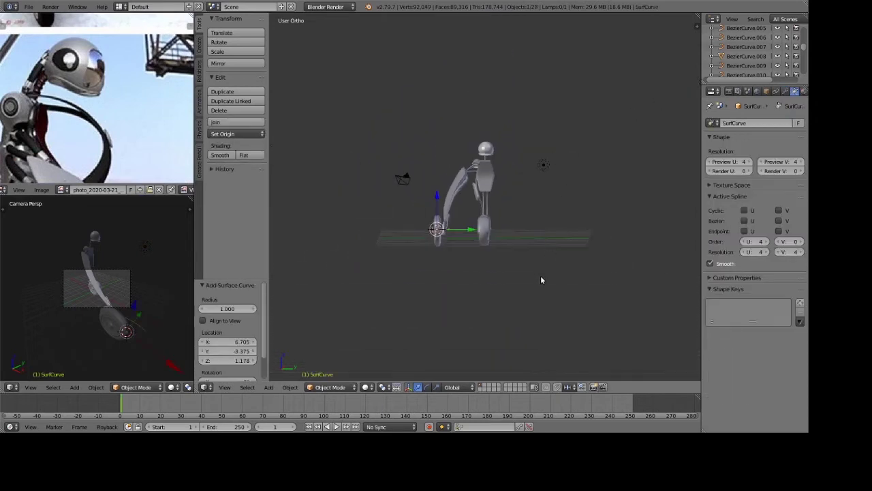
pyautogui.keyDown('shift'); pyautogui.moveTo(540, 275); pyautogui.dragTo(533, 166, button='middle'); pyautogui.keyUp('shift')
pyautogui.press('g')
pyautogui.press('z')
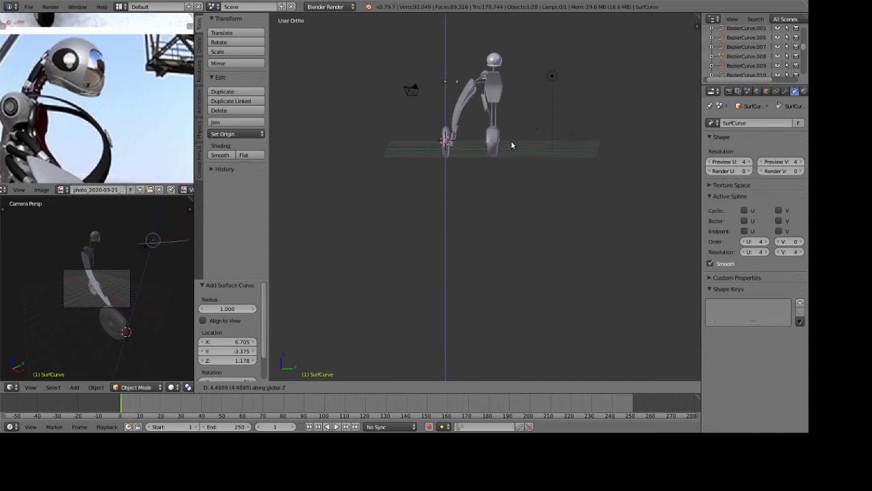
pyautogui.click(511, 140)
pyautogui.press('KP_3')
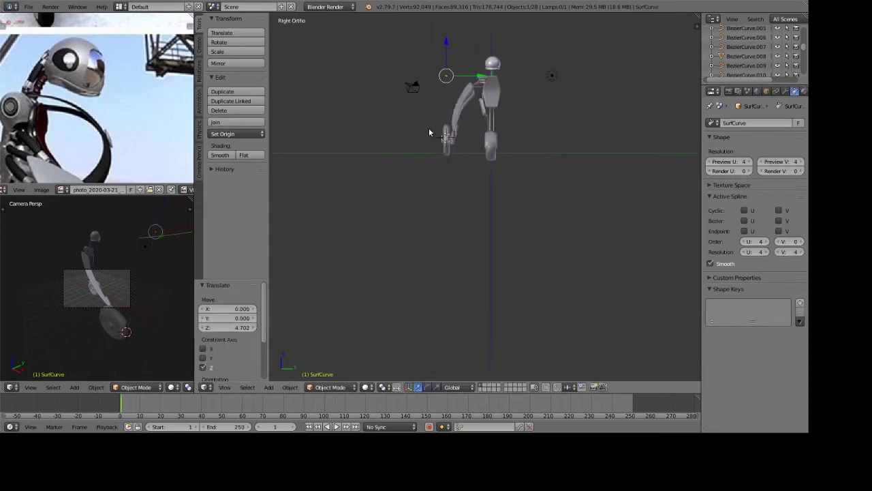
pyautogui.scroll(3, 430, 132)
pyautogui.keyDown('shift'); pyautogui.moveTo(477, 98); pyautogui.dragTo(543, 346, button='middle'); pyautogui.keyUp('shift')
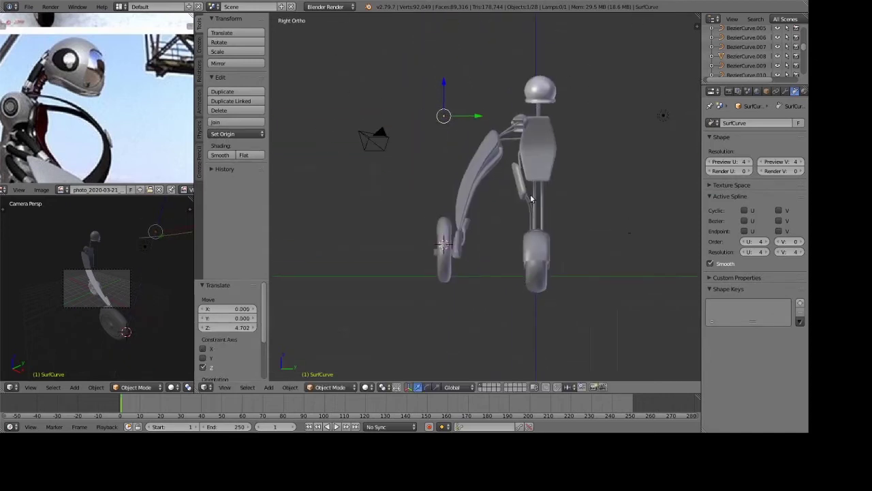
pyautogui.press('g')
pyautogui.press('y')
pyautogui.click(611, 205)
# Delete the trial NURBS curve.
pyautogui.moveTo(611, 205)
pyautogui.mouseDown(button='middle')
pyautogui.moveTo(593, 204)
pyautogui.moveTo(613, 229)
pyautogui.mouseUp(button='middle')
pyautogui.rightClick(511, 109)
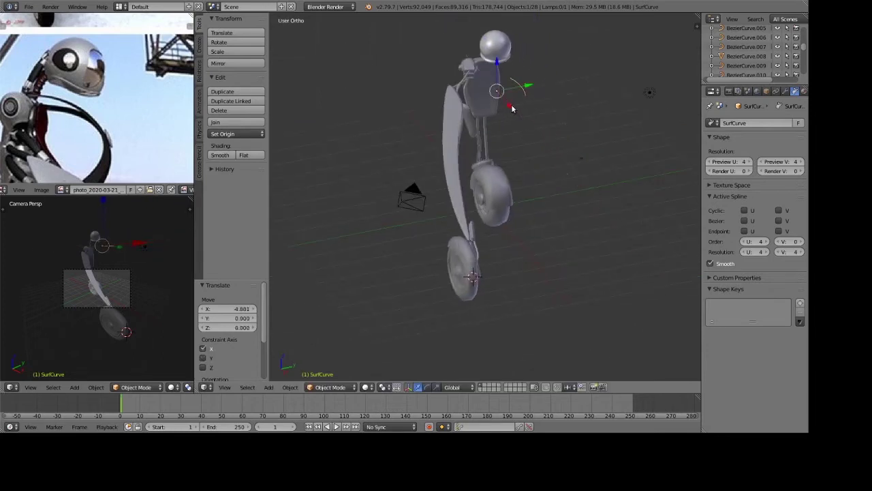
pyautogui.press('x')
pyautogui.click(502, 107)
# Add a NURBS surface patch and shift it along Y and X.
pyautogui.hotkey('shift', 'a')
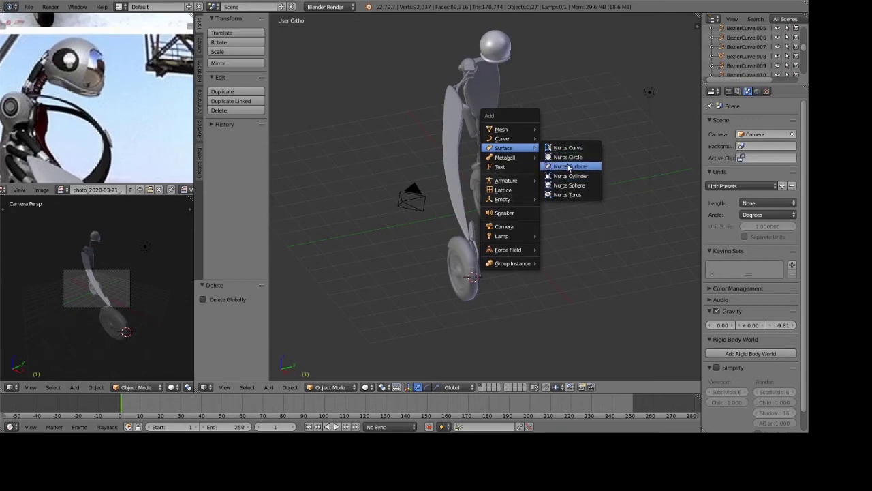
pyautogui.click(569, 167)
pyautogui.moveTo(568, 168); pyautogui.dragTo(502, 249, button='middle')
pyautogui.press('g')
pyautogui.press('y')
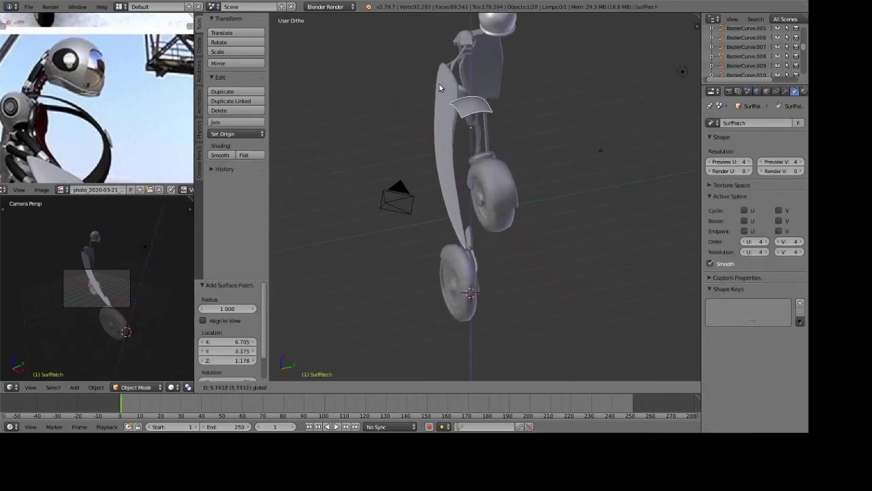
pyautogui.click(438, 83)
pyautogui.press('g')
pyautogui.press('y')
pyautogui.rightClick(528, 134)
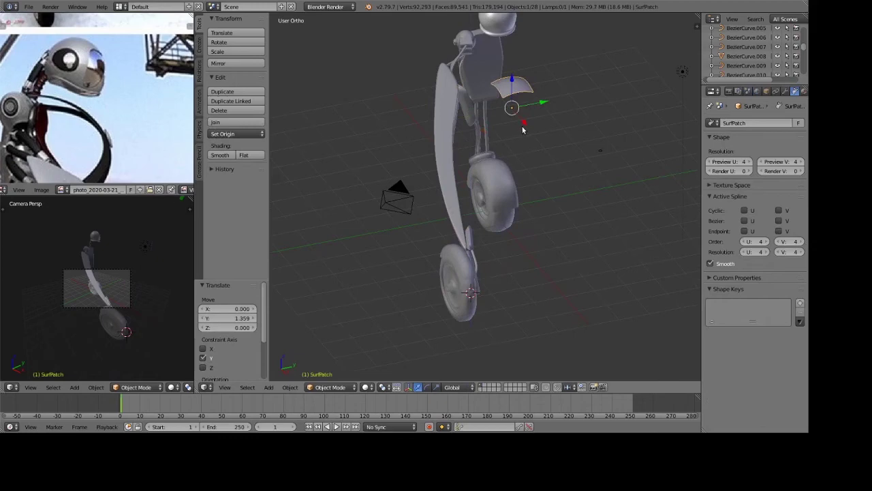
pyautogui.press('g')
pyautogui.press('x')
pyautogui.click(488, 84)
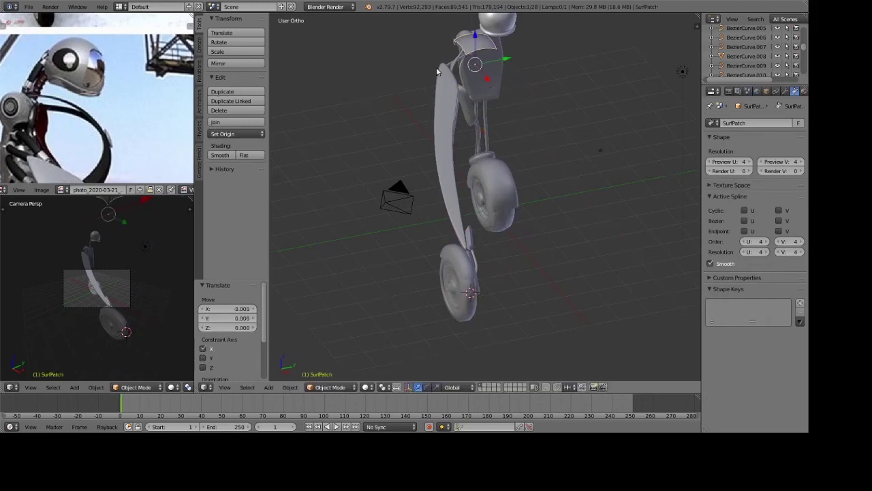
# Lower the patch along Z and adjust it along Y above the wheel, then edit its control points.
pyautogui.press('KP_3')
pyautogui.press('g')
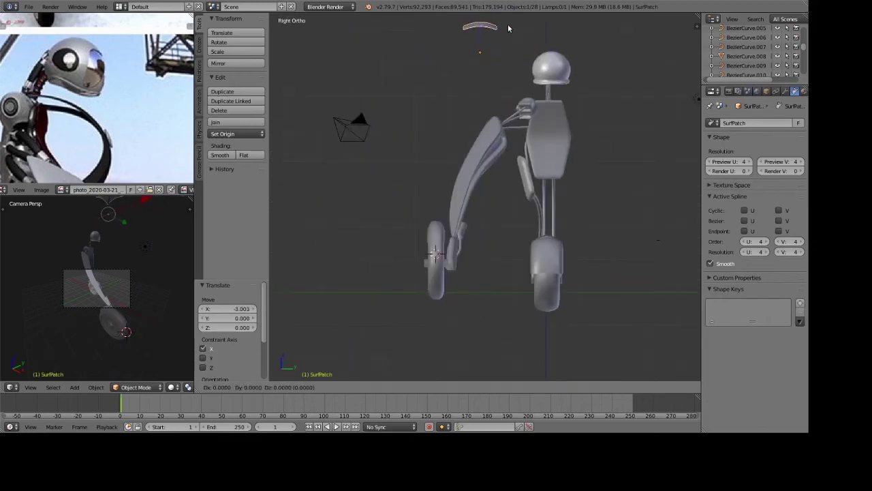
pyautogui.press('z')
pyautogui.click(504, 81)
pyautogui.scroll(2, 504, 81)
pyautogui.press('g')
pyautogui.press('y')
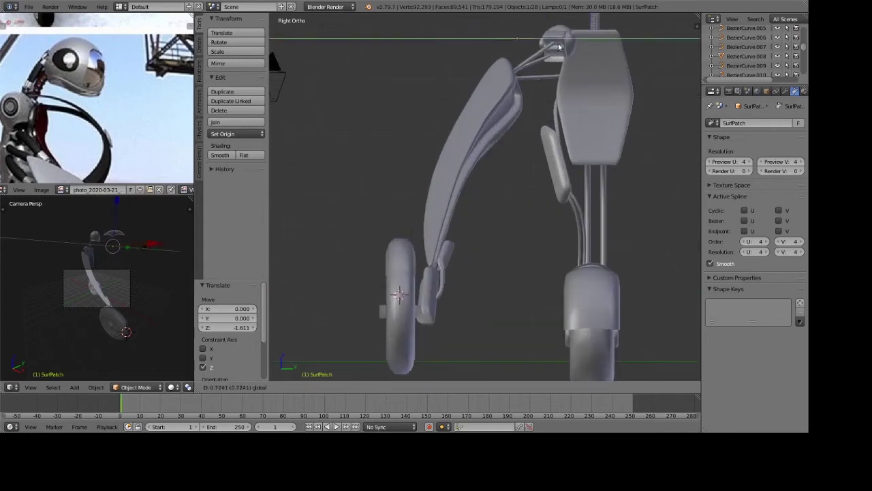
pyautogui.click(570, 66)
pyautogui.scroll(2, 570, 65)
pyautogui.scroll(-3, 569, 64)
pyautogui.moveTo(569, 65)
pyautogui.mouseDown(button='middle')
pyautogui.moveTo(572, 163)
pyautogui.moveTo(640, 211)
pyautogui.mouseUp(button='middle')
pyautogui.press('Tab')
pyautogui.scroll(2, 576, 157)
# Circle-select a group of the patch's control points and raise them 0.5 along Z.
pyautogui.scroll(-1, 641, 211)
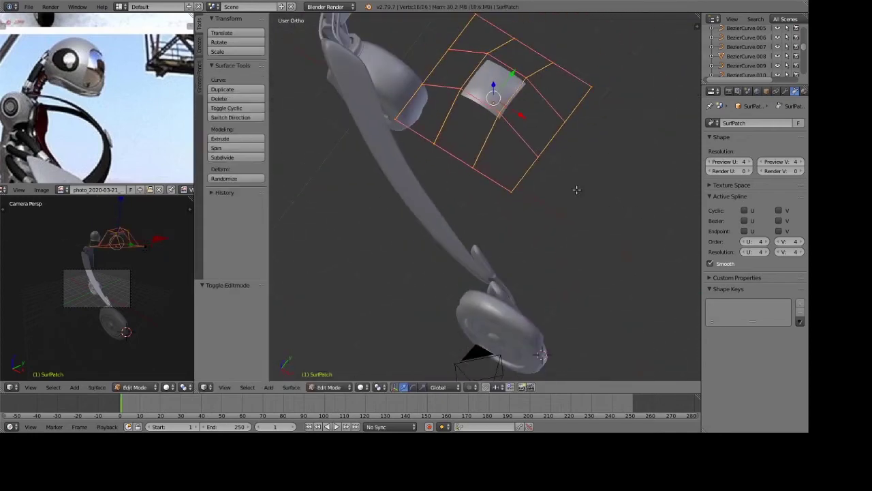
pyautogui.press('a')
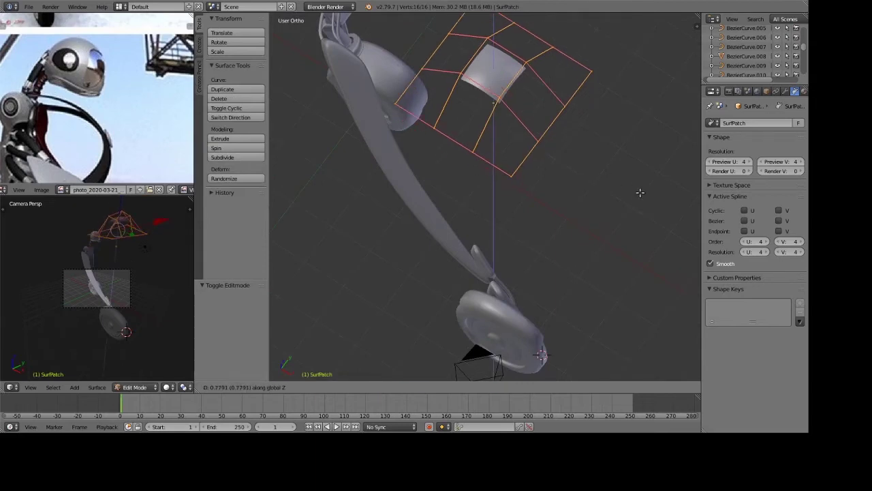
pyautogui.rightClick(511, 192)
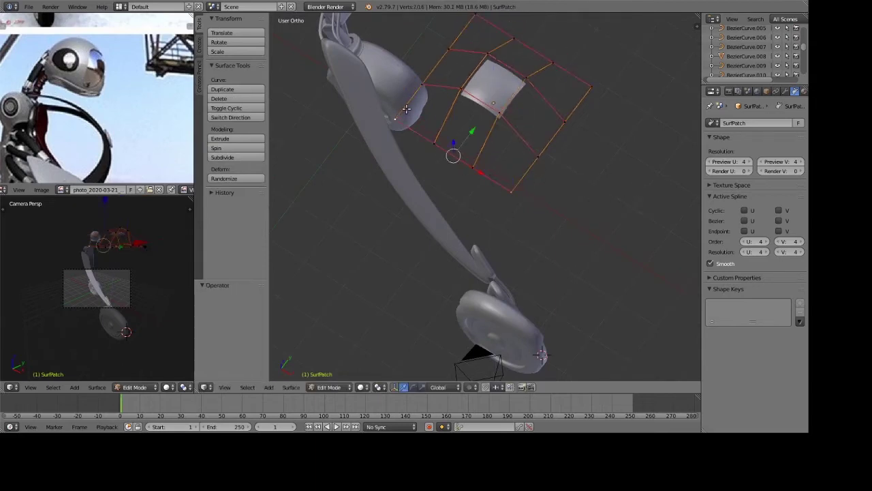
pyautogui.press('c')
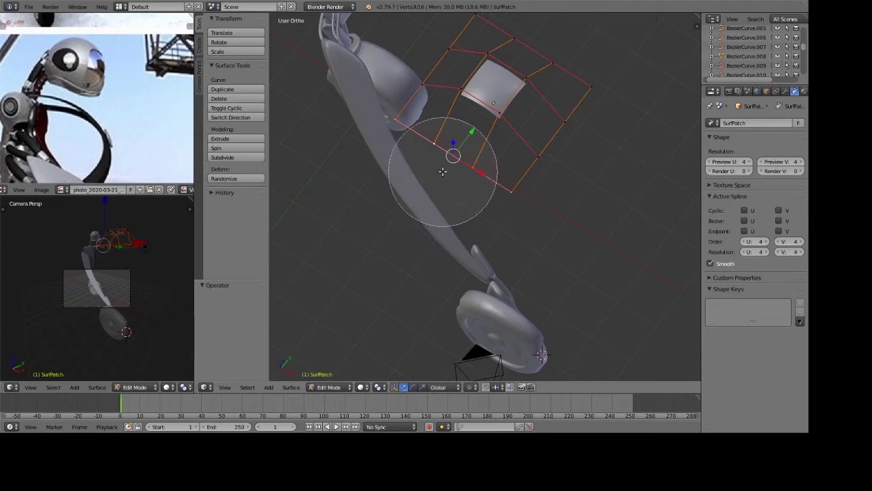
pyautogui.moveTo(454, 156); pyautogui.dragTo(593, 146, button='middle')
pyautogui.moveTo(599, 126)
pyautogui.mouseDown()
pyautogui.moveTo(515, 7)
pyautogui.moveTo(436, 82)
pyautogui.mouseUp()
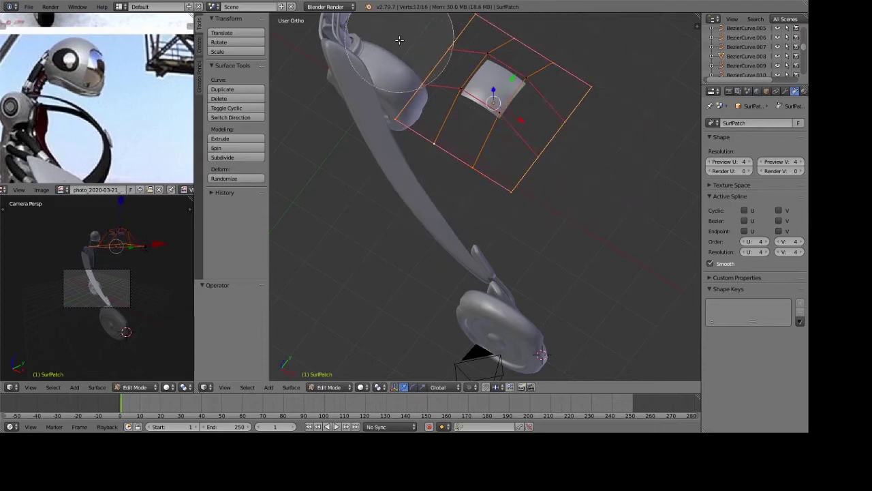
pyautogui.press('Escape')
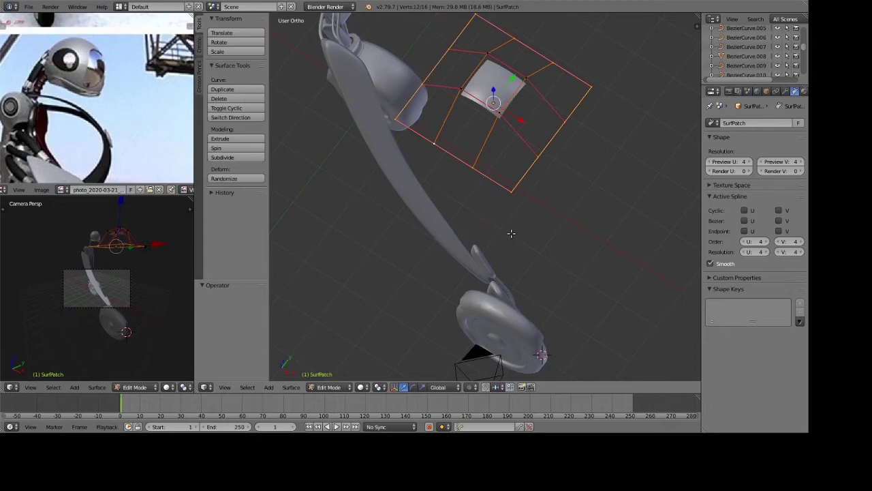
pyautogui.press('g')
pyautogui.press('z')
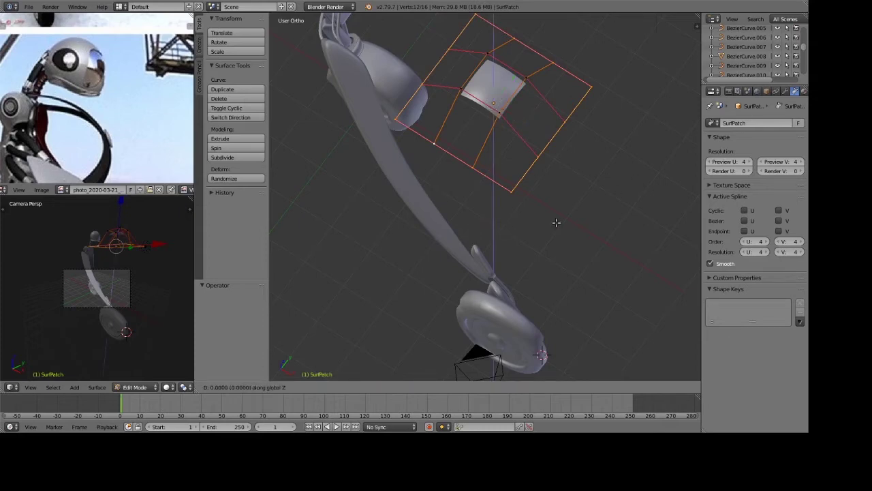
pyautogui.write('.5')
pyautogui.press('Return')
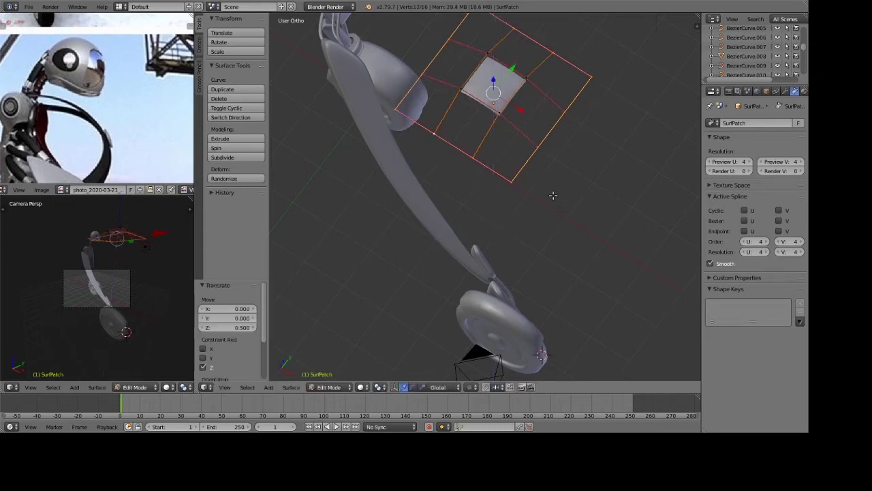
# Leave control-point editing without moving the points further.
pyautogui.moveTo(552, 196)
pyautogui.mouseDown(button='middle')
pyautogui.moveTo(568, 222)
pyautogui.moveTo(590, 174)
pyautogui.mouseUp(button='middle')
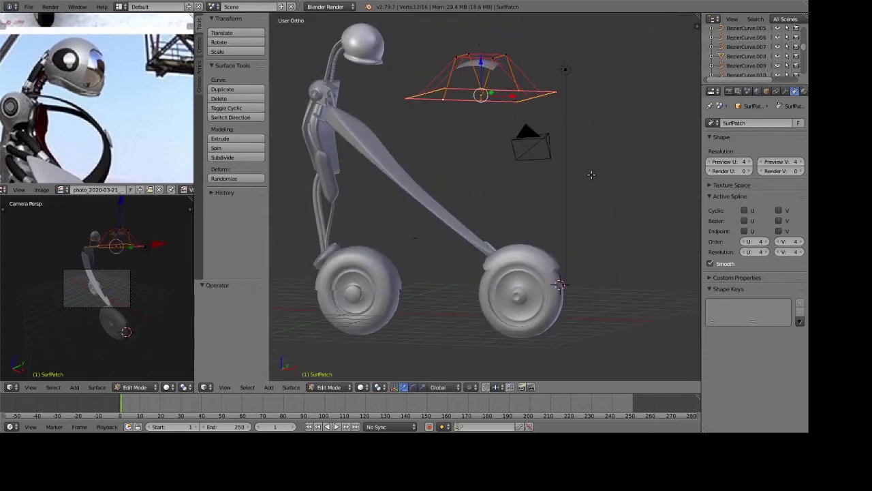
pyautogui.press('g')
pyautogui.press('Escape')
pyautogui.press('Tab')
pyautogui.scroll(2, 586, 175)
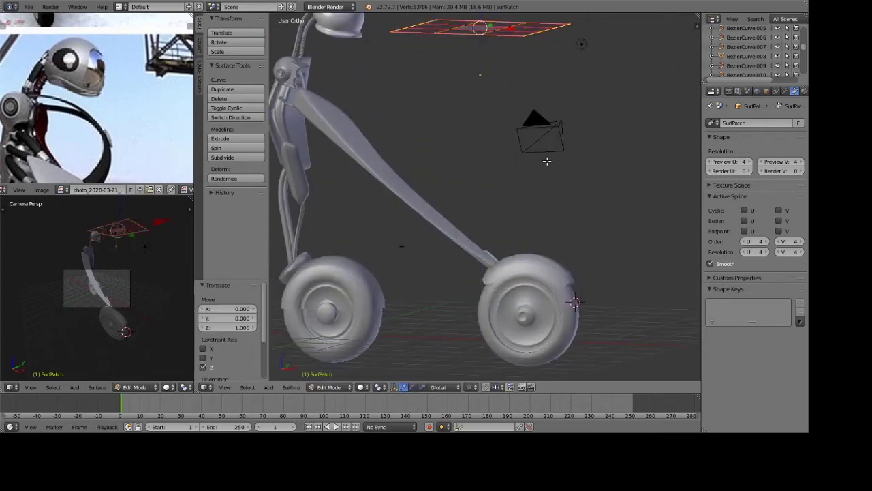
pyautogui.moveTo(586, 175)
pyautogui.mouseDown(button='middle')
pyautogui.moveTo(532, 181)
pyautogui.moveTo(518, 225)
pyautogui.moveTo(559, 209)
pyautogui.mouseUp(button='middle')
# Select all control points and lower the whole patch 0.857 along Z.
pyautogui.press('Tab')
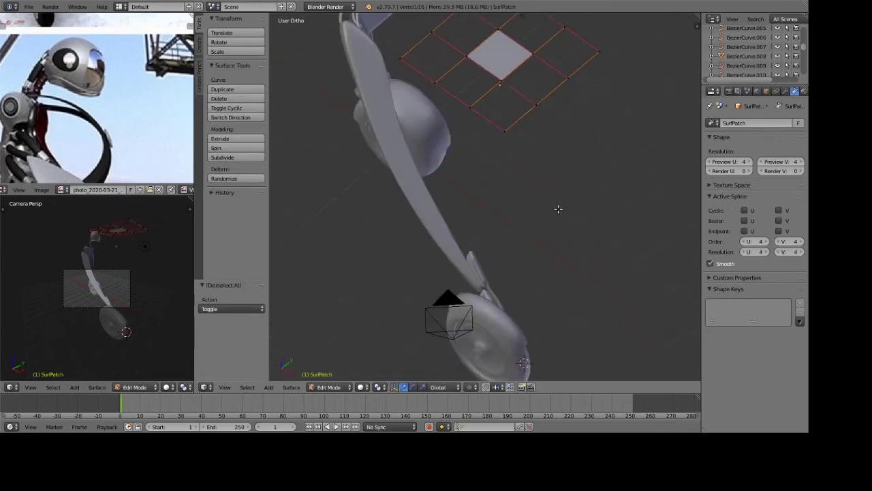
pyautogui.press('a')
pyautogui.press('g')
pyautogui.press('z')
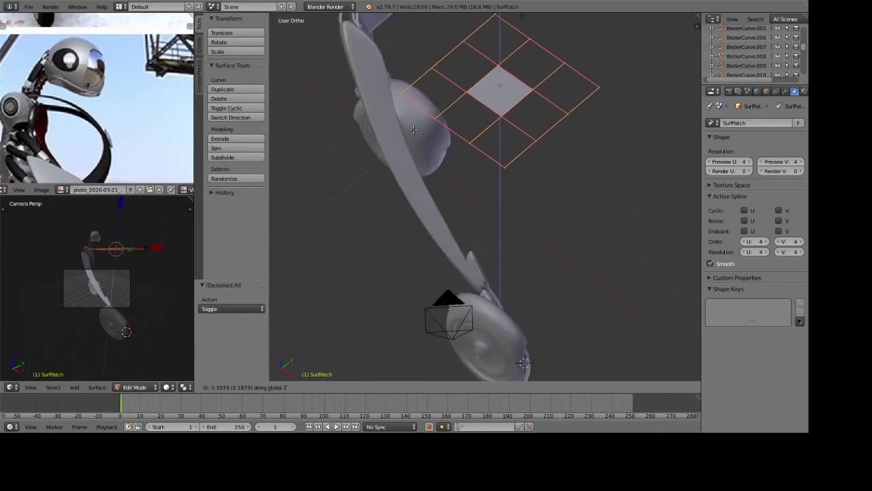
pyautogui.click(418, 366)
pyautogui.moveTo(417, 366)
pyautogui.mouseDown(button='middle')
pyautogui.moveTo(565, 175)
pyautogui.moveTo(535, 163)
pyautogui.moveTo(520, 286)
pyautogui.mouseUp(button='middle')
# Scale the patch along Y into a narrow strip above the front wheel.
pyautogui.scroll(3, 534, 163)
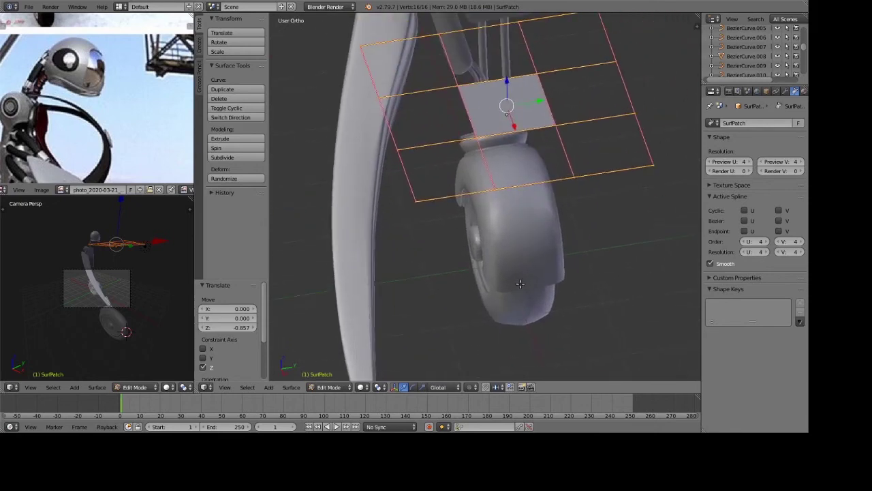
pyautogui.scroll(-3, 520, 286)
pyautogui.press('s')
pyautogui.press('y')
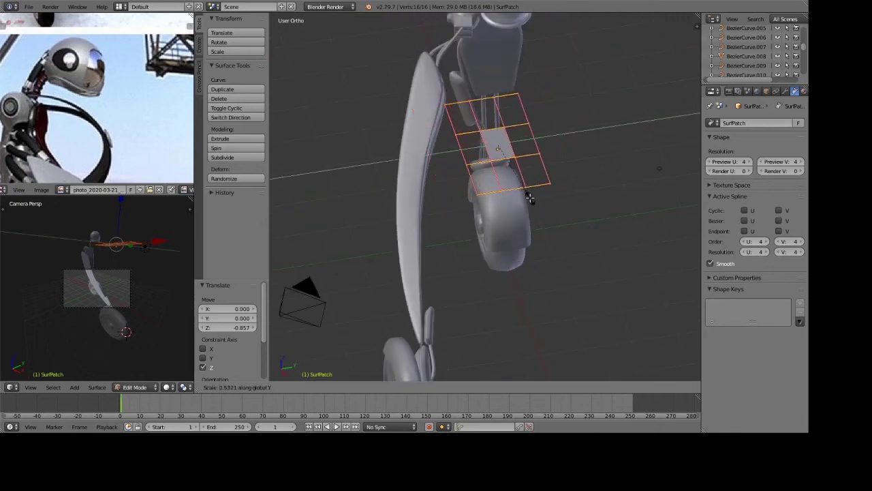
pyautogui.click(516, 186)
# Add a Solidify modifier to the surface patch to give it thickness.
pyautogui.press('Tab')
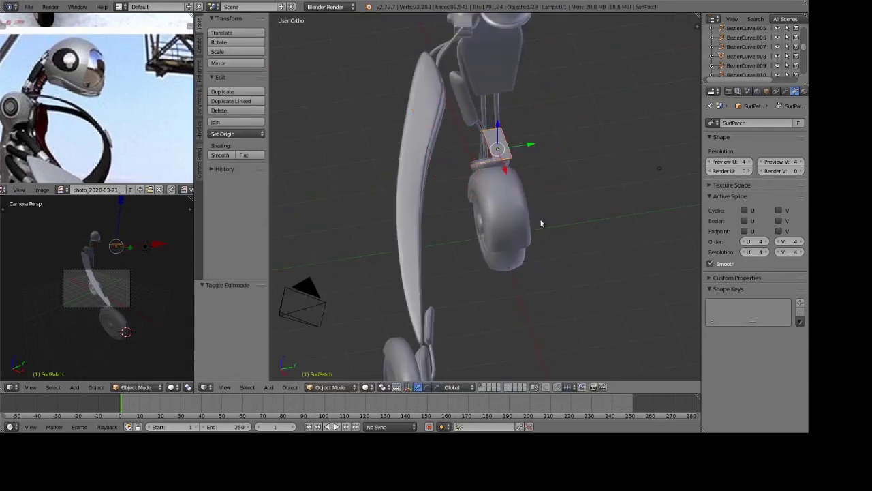
pyautogui.moveTo(539, 218)
pyautogui.mouseDown(button='middle')
pyautogui.moveTo(544, 191)
pyautogui.moveTo(509, 154)
pyautogui.mouseUp(button='middle')
pyautogui.moveTo(503, 136); pyautogui.dragTo(492, 122)
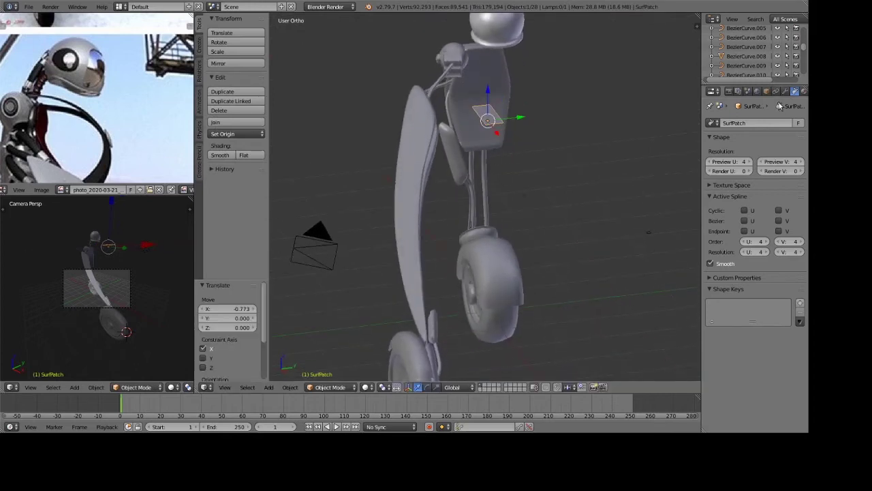
pyautogui.click(785, 91)
pyautogui.click(761, 123)
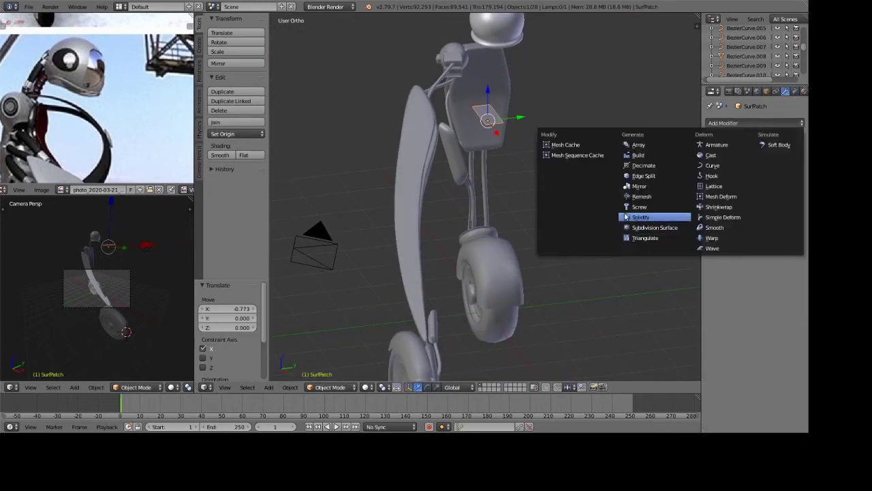
pyautogui.click(640, 217)
pyautogui.scroll(2, 497, 233)
pyautogui.moveTo(641, 217)
pyautogui.mouseDown(button='middle')
pyautogui.moveTo(498, 233)
pyautogui.moveTo(522, 197)
pyautogui.moveTo(514, 228)
pyautogui.mouseUp(button='middle')
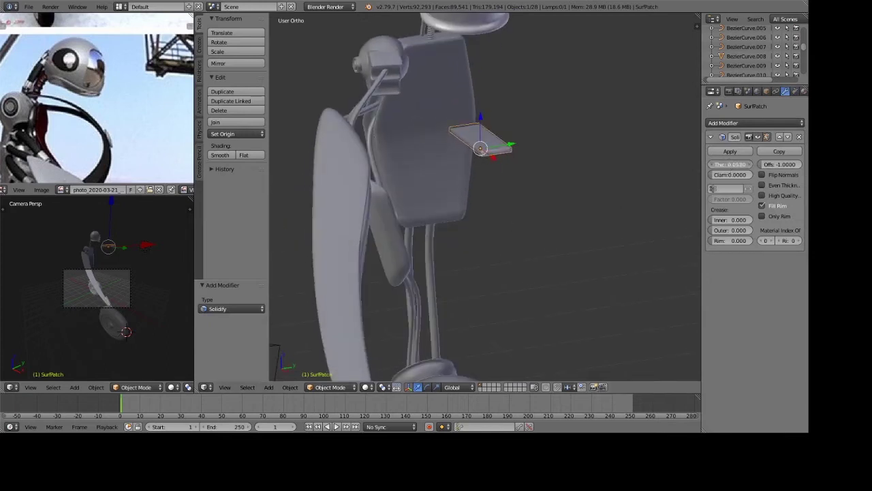
pyautogui.moveTo(690, 182)
pyautogui.mouseDown(button='middle')
pyautogui.moveTo(522, 191)
pyautogui.moveTo(535, 219)
pyautogui.moveTo(519, 156)
pyautogui.mouseUp(button='middle')
pyautogui.scroll(1, 529, 223)
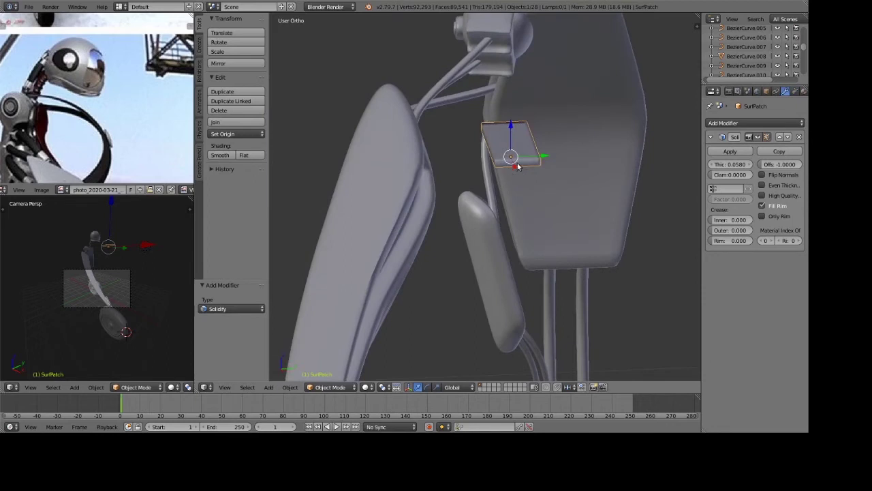
# Shrink the patch to 0.551 and move it along X and Y toward the shoulder.
pyautogui.moveTo(518, 166); pyautogui.dragTo(525, 116)
pyautogui.moveTo(524, 115)
pyautogui.mouseDown(button='middle')
pyautogui.moveTo(534, 149)
pyautogui.moveTo(585, 194)
pyautogui.mouseUp(button='middle')
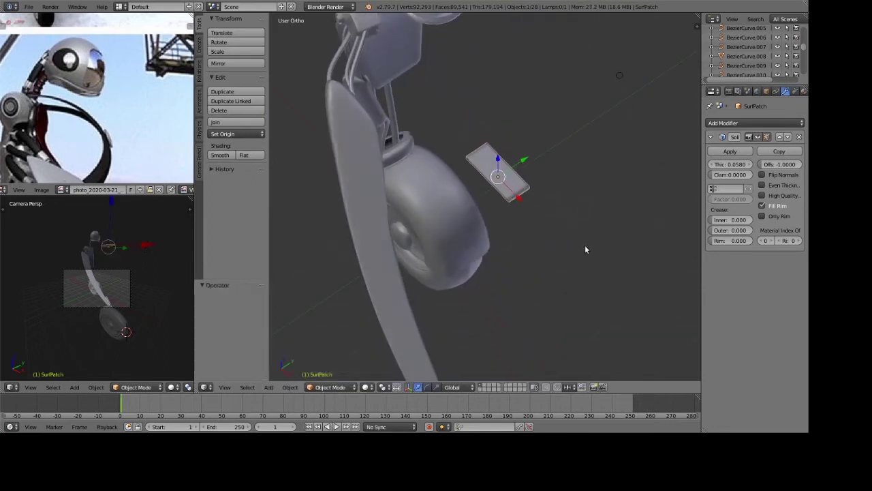
pyautogui.press('g')
pyautogui.press('x')
pyautogui.click(451, 143)
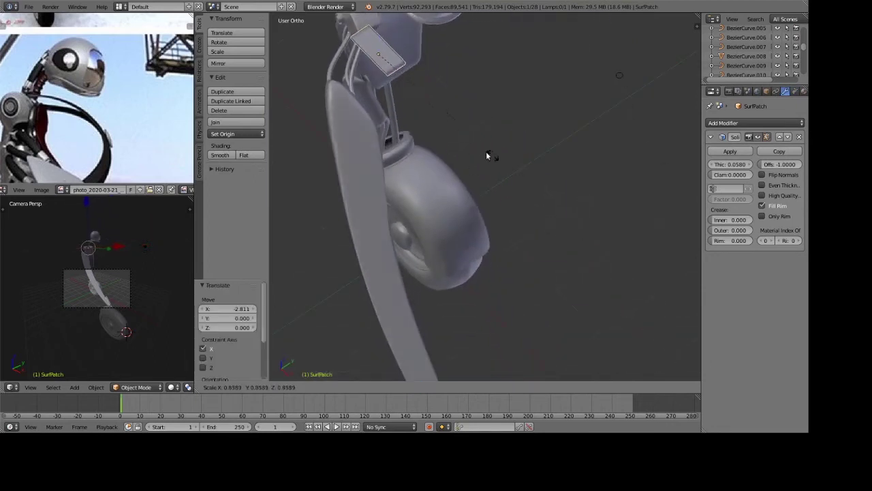
pyautogui.click(452, 129)
pyautogui.press('KP_7')
pyautogui.press('KP_3')
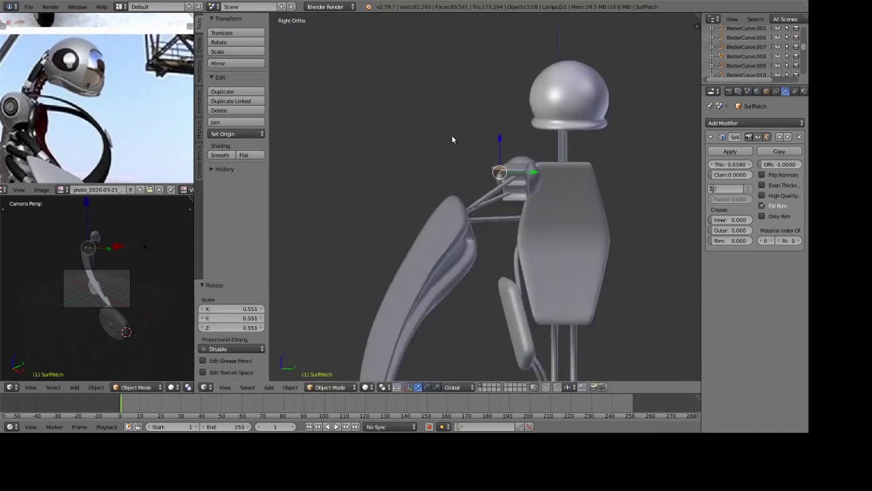
pyautogui.scroll(4, 452, 135)
pyautogui.keyDown('shift'); pyautogui.moveTo(555, 181); pyautogui.dragTo(489, 87, button='middle'); pyautogui.keyUp('shift')
pyautogui.press('g')
pyautogui.press('y')
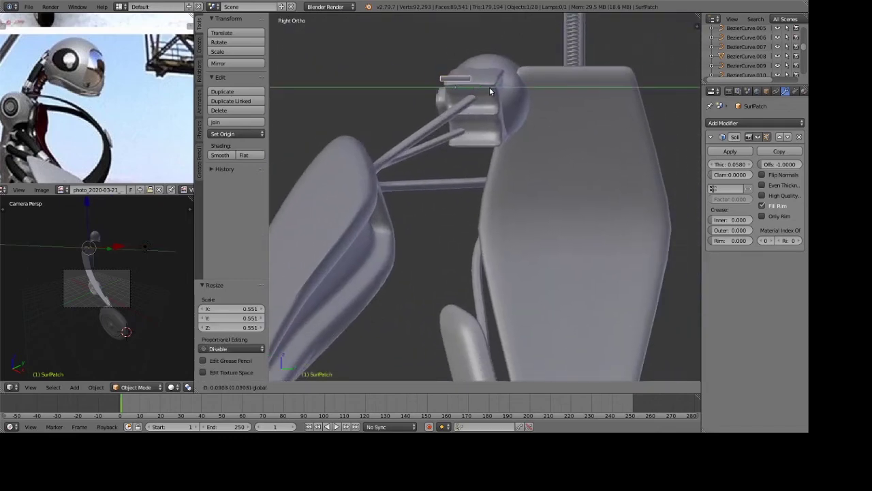
pyautogui.click(533, 101)
# Raise all of the patch's control points along Z.
pyautogui.press('Tab')
pyautogui.scroll(2, 535, 136)
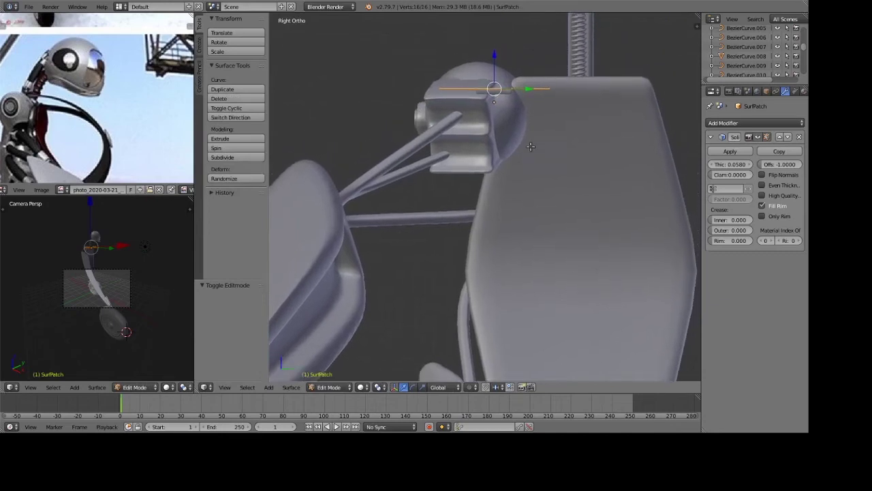
pyautogui.press('a')
pyautogui.press('g')
pyautogui.press('z')
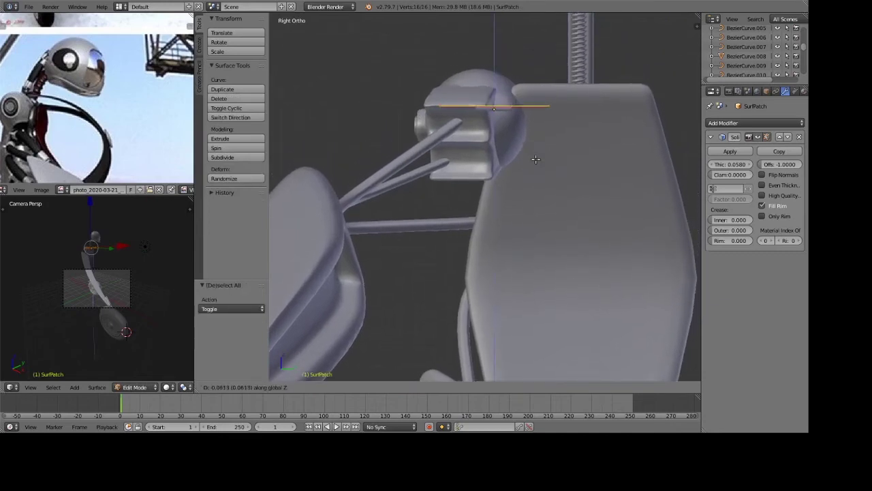
pyautogui.click(535, 159)
pyautogui.press('Tab')
# Move the patch up along Z and shift it slightly along Y.
pyautogui.moveTo(543, 161)
pyautogui.mouseDown(button='middle')
pyautogui.moveTo(543, 180)
pyautogui.moveTo(521, 203)
pyautogui.moveTo(429, 170)
pyautogui.mouseUp(button='middle')
pyautogui.scroll(-3, 543, 176)
pyautogui.scroll(3, 520, 202)
pyautogui.press('g')
pyautogui.press('z')
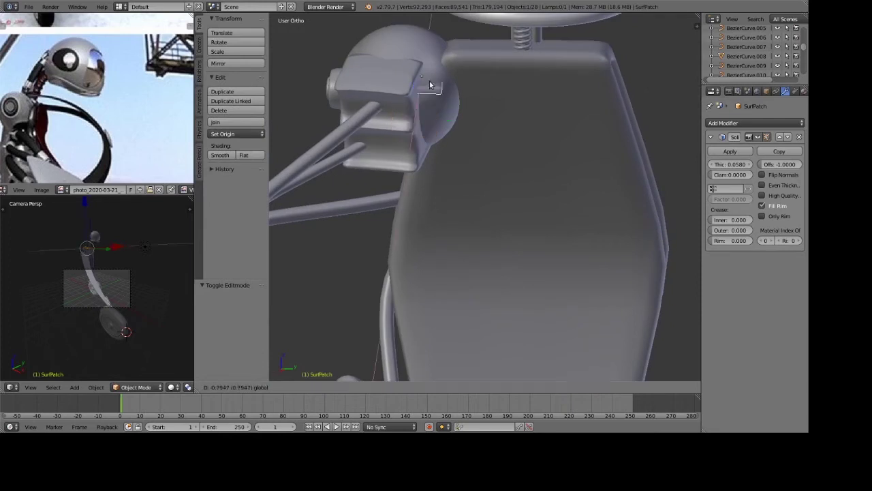
pyautogui.click(423, 111)
pyautogui.press('g')
pyautogui.press('y')
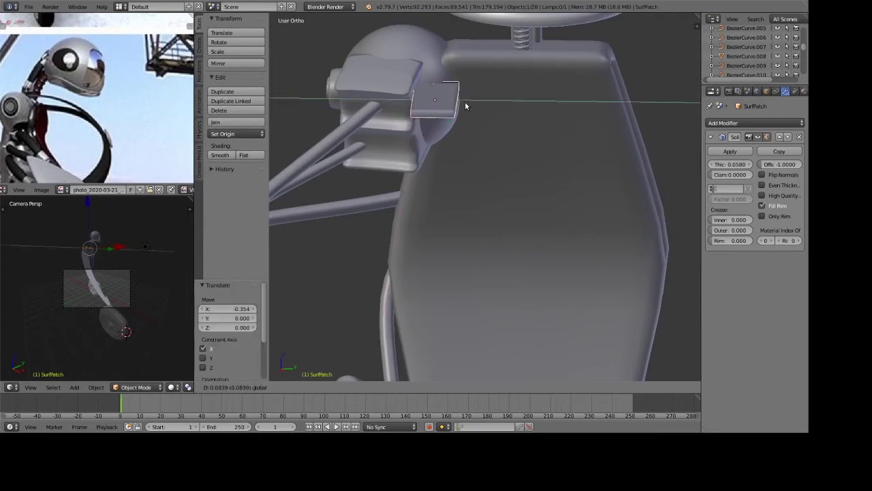
pyautogui.click(520, 171)
# Tilt the patch 59.3° about the X axis.
pyautogui.press('r')
pyautogui.press('x')
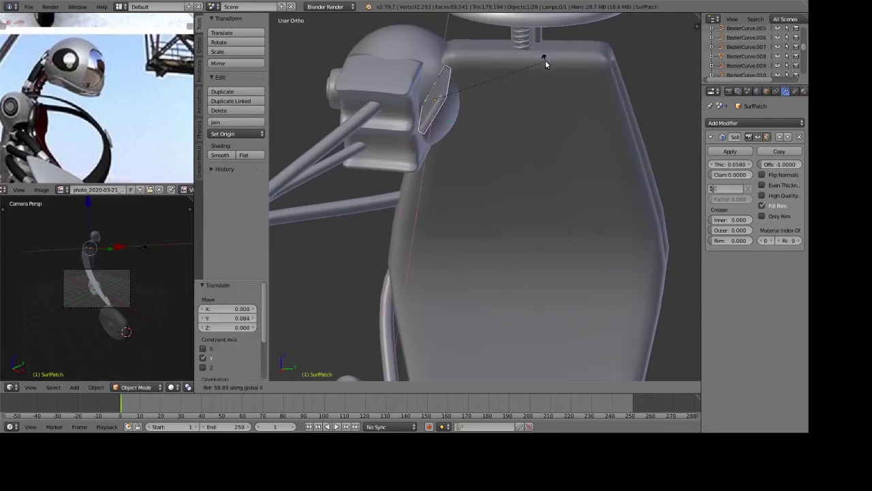
pyautogui.click(545, 64)
pyautogui.moveTo(545, 64)
pyautogui.mouseDown(button='middle')
pyautogui.moveTo(516, 151)
pyautogui.moveTo(520, 194)
pyautogui.moveTo(497, 209)
pyautogui.mouseUp(button='middle')
pyautogui.scroll(-4, 514, 150)
pyautogui.scroll(3, 497, 209)
pyautogui.moveTo(547, 271)
pyautogui.mouseDown(button='middle')
pyautogui.moveTo(502, 216)
pyautogui.moveTo(509, 269)
pyautogui.moveTo(502, 204)
pyautogui.moveTo(533, 205)
pyautogui.mouseUp(button='middle')
# Scale the patch down to 0.683 and nudge it along X.
pyautogui.press('s')
pyautogui.click(485, 181)
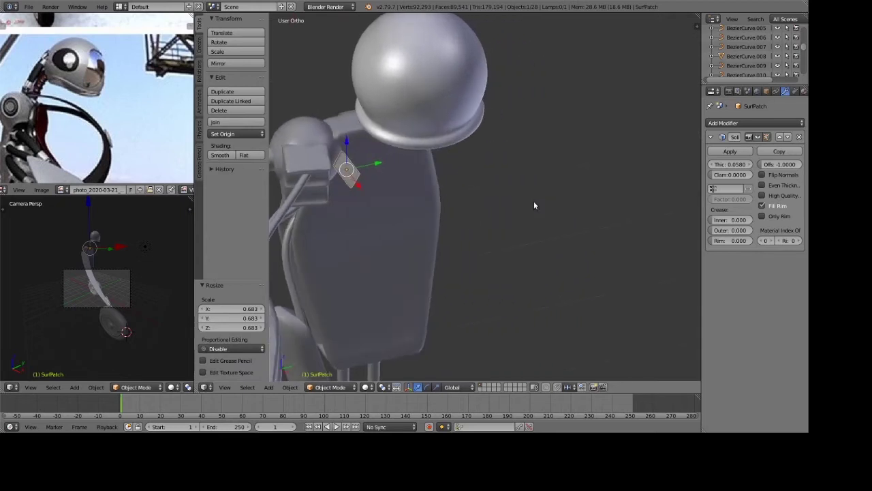
pyautogui.moveTo(438, 210); pyautogui.dragTo(416, 194, button='middle')
pyautogui.press('g')
pyautogui.press('x')
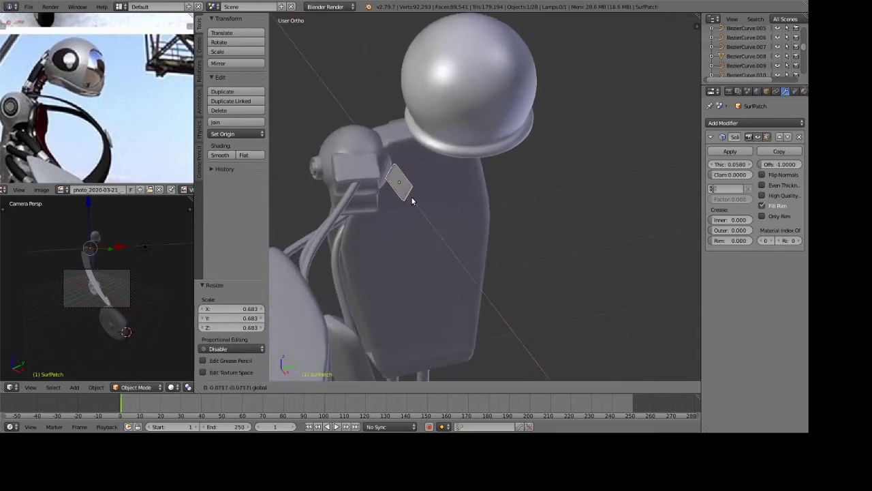
pyautogui.click(411, 201)
# Nudge the patch along Y to sit against the upper body panel by the joint.
pyautogui.moveTo(412, 200); pyautogui.dragTo(513, 176, button='middle')
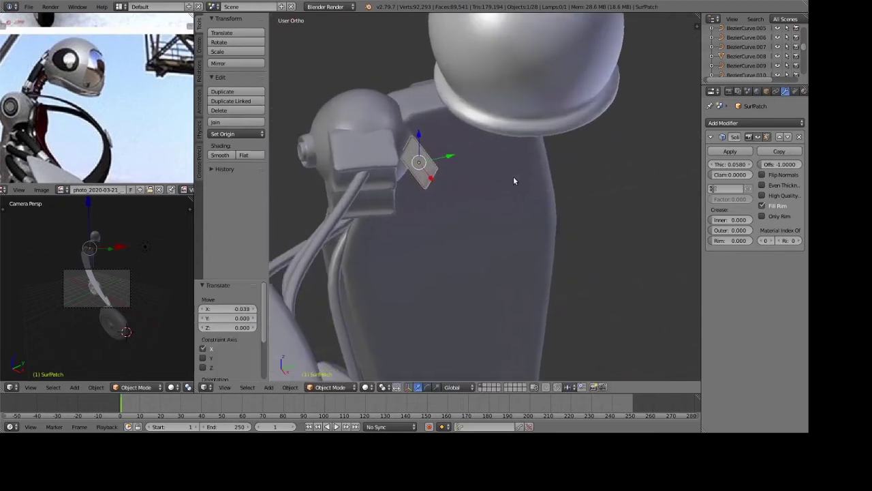
pyautogui.press('g')
pyautogui.press('y')
pyautogui.click(438, 155)
pyautogui.press('Tab')
pyautogui.moveTo(438, 155); pyautogui.dragTo(420, 235, button='middle')
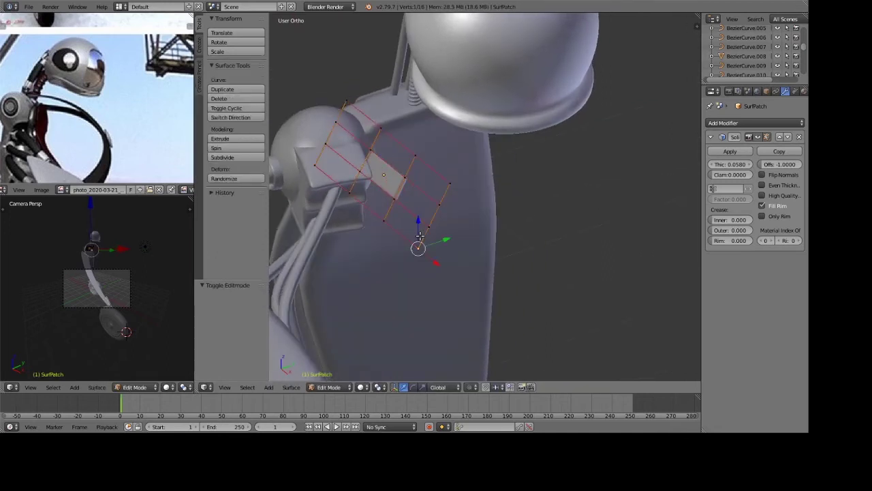
pyautogui.press('Tab')
pyautogui.moveTo(467, 204)
pyautogui.mouseDown(button='middle')
pyautogui.moveTo(437, 179)
pyautogui.moveTo(452, 136)
pyautogui.moveTo(472, 171)
pyautogui.mouseUp(button='middle')
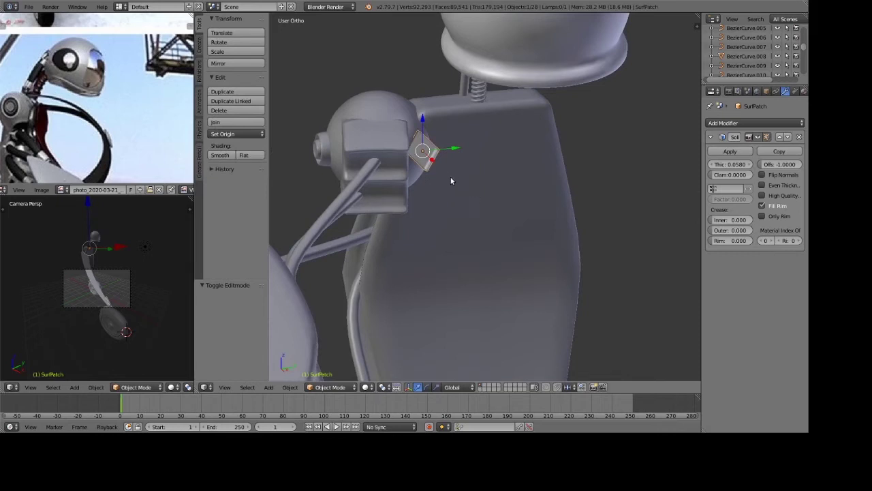
# Extrude two new rows of control points to lengthen the strip down the body panel.
pyautogui.press('Tab')
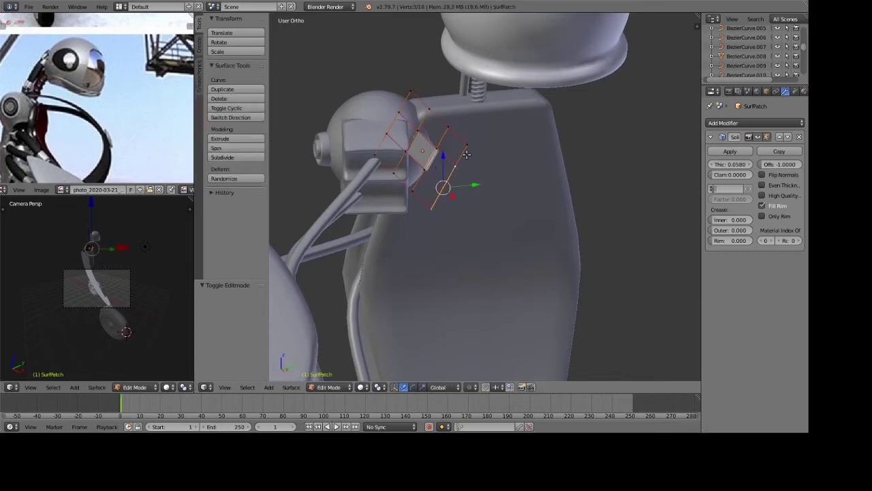
pyautogui.press('e')
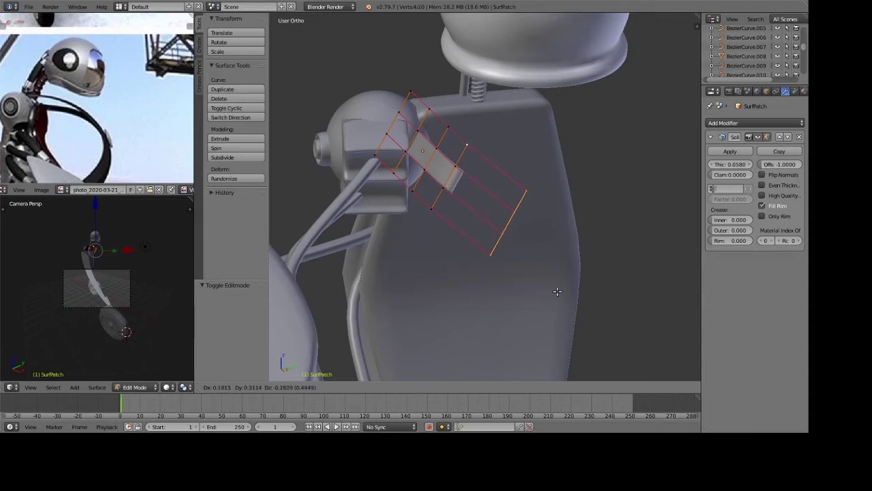
pyautogui.click(557, 291)
pyautogui.moveTo(557, 291)
pyautogui.mouseDown(button='middle')
pyautogui.moveTo(539, 253)
pyautogui.moveTo(604, 218)
pyautogui.mouseUp(button='middle')
pyautogui.press('KP_3')
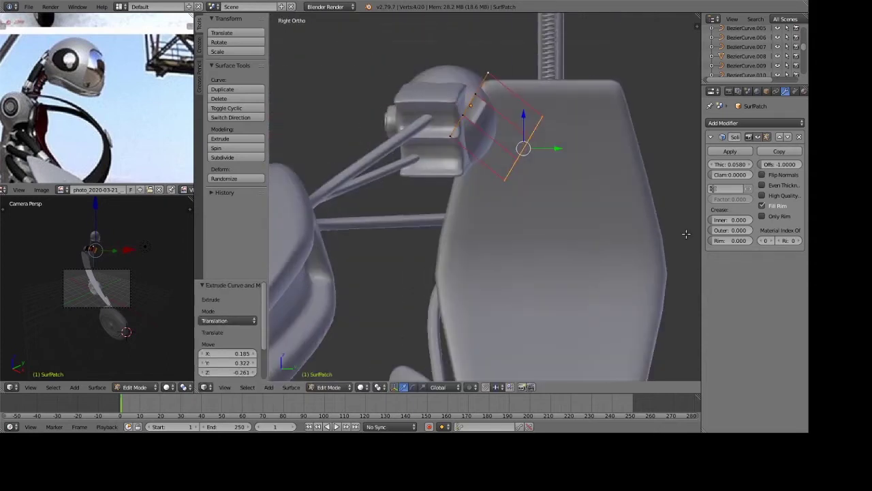
pyautogui.press('e')
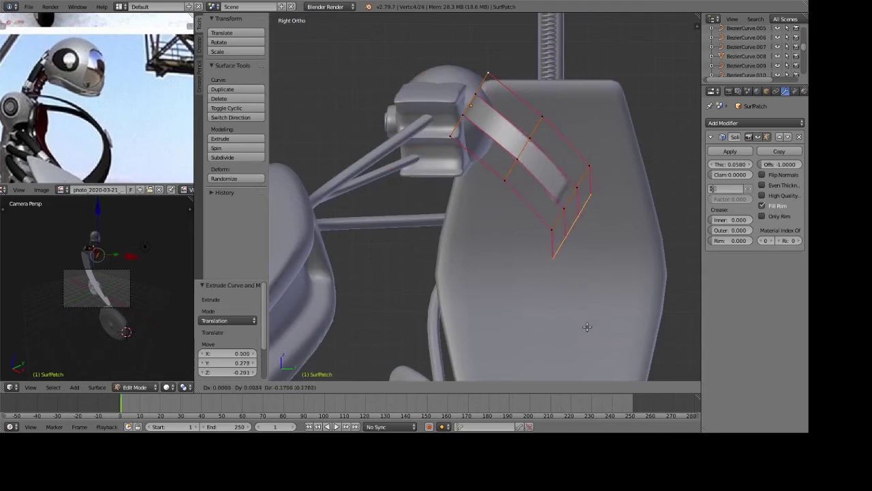
pyautogui.click(587, 327)
pyautogui.press('Tab')
pyautogui.scroll(-4, 588, 314)
pyautogui.scroll(1, 492, 131)
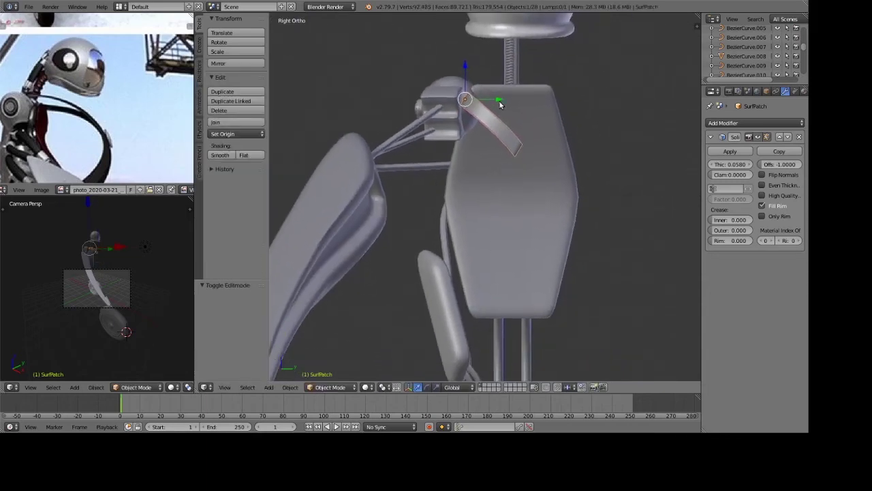
# Circle-select a group of control points on the strip.
pyautogui.press('Tab')
pyautogui.moveTo(518, 155)
pyautogui.mouseDown(button='middle')
pyautogui.moveTo(544, 191)
pyautogui.moveTo(502, 179)
pyautogui.moveTo(516, 211)
pyautogui.moveTo(524, 196)
pyautogui.moveTo(504, 171)
pyautogui.mouseUp(button='middle')
pyautogui.press('a')
pyautogui.scroll(3, 450, 115)
pyautogui.press('c')
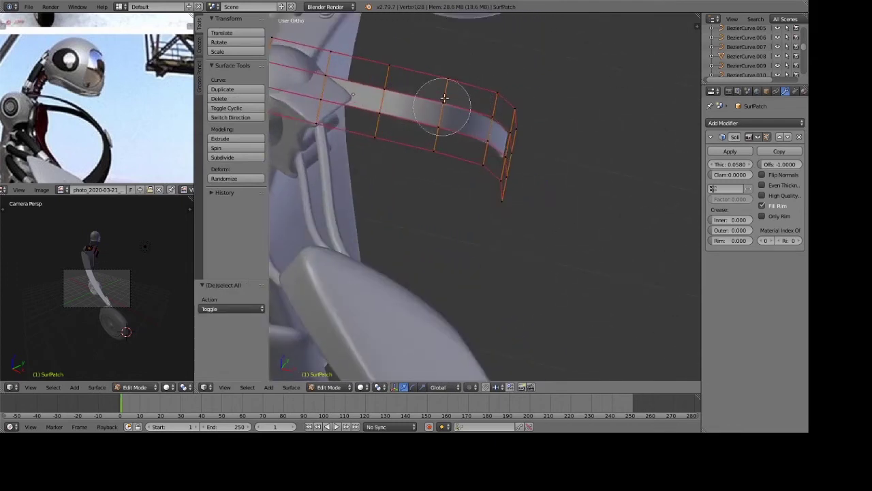
pyautogui.moveTo(445, 98); pyautogui.dragTo(436, 171)
pyautogui.rightClick(479, 211)
# Shift the selected strip points twice along X.
pyautogui.moveTo(479, 210)
pyautogui.mouseDown(button='middle')
pyautogui.moveTo(553, 243)
pyautogui.moveTo(481, 167)
pyautogui.moveTo(524, 211)
pyautogui.moveTo(540, 203)
pyautogui.mouseUp(button='middle')
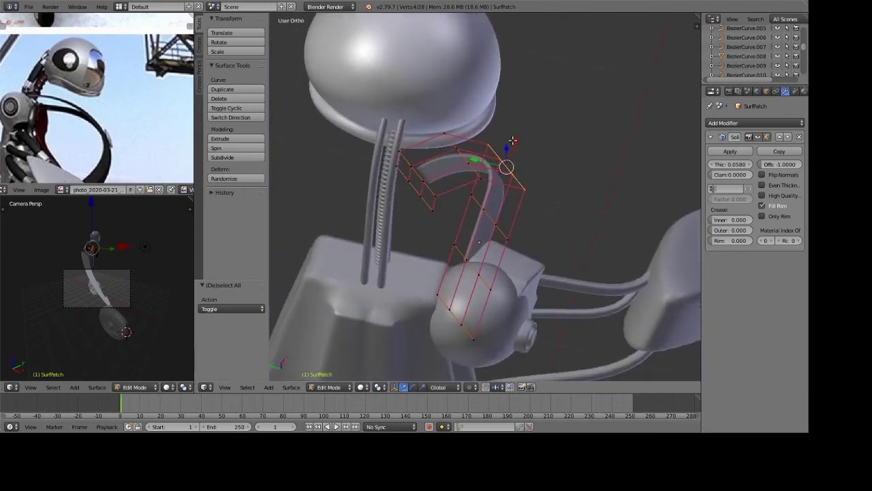
pyautogui.press('g')
pyautogui.press('x')
pyautogui.click(490, 174)
pyautogui.press('g')
pyautogui.press('x')
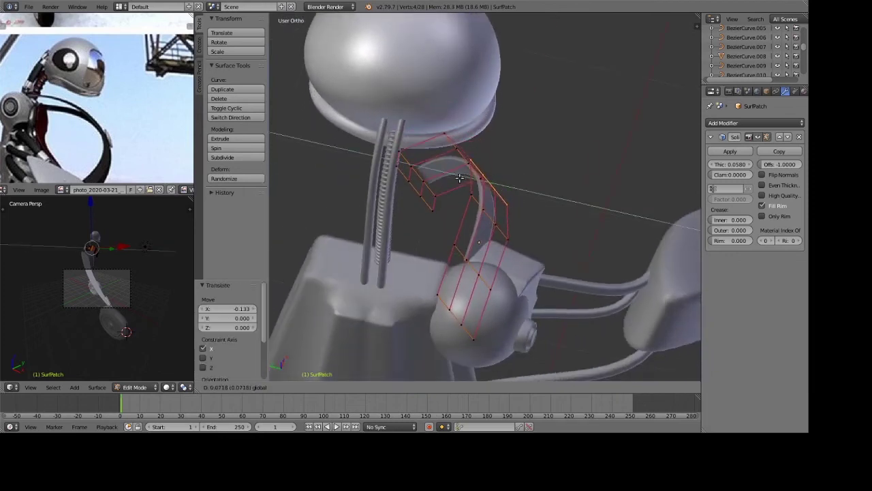
pyautogui.click(460, 177)
pyautogui.press('Tab')
pyautogui.moveTo(496, 190)
pyautogui.mouseDown(button='middle')
pyautogui.moveTo(348, 181)
pyautogui.moveTo(490, 121)
pyautogui.mouseUp(button='middle')
pyautogui.press('Tab')
# Scale the selected points slightly and move them along Z.
pyautogui.press('s')
pyautogui.click(563, 209)
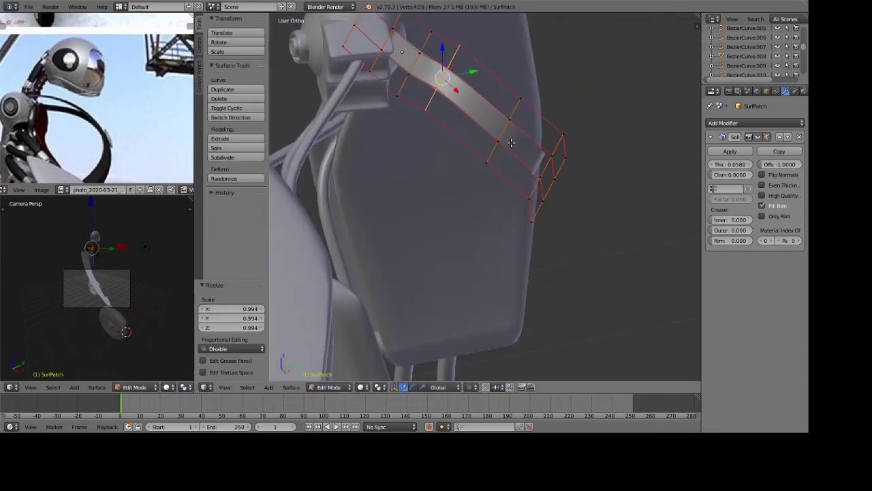
pyautogui.press('g')
pyautogui.press('z')
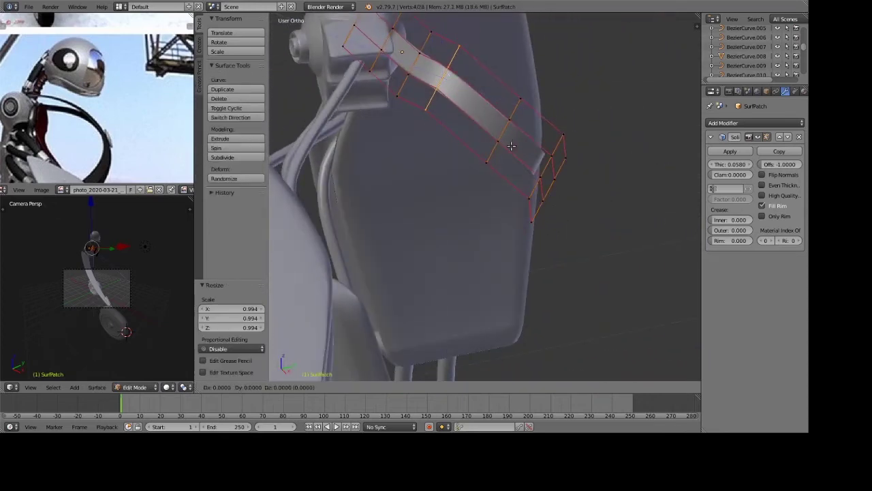
pyautogui.click(509, 150)
pyautogui.press('Tab')
# Shrink the whole strip to 0.959 and rescale it vertically.
pyautogui.moveTo(535, 176)
pyautogui.mouseDown(button='middle')
pyautogui.moveTo(566, 195)
pyautogui.moveTo(550, 183)
pyautogui.mouseUp(button='middle')
pyautogui.press('s')
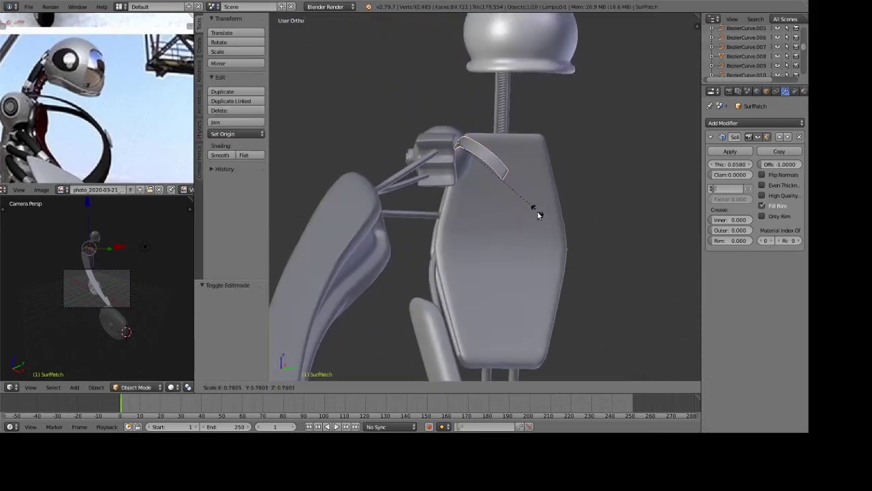
pyautogui.click(537, 210)
pyautogui.press('s')
pyautogui.click(542, 219)
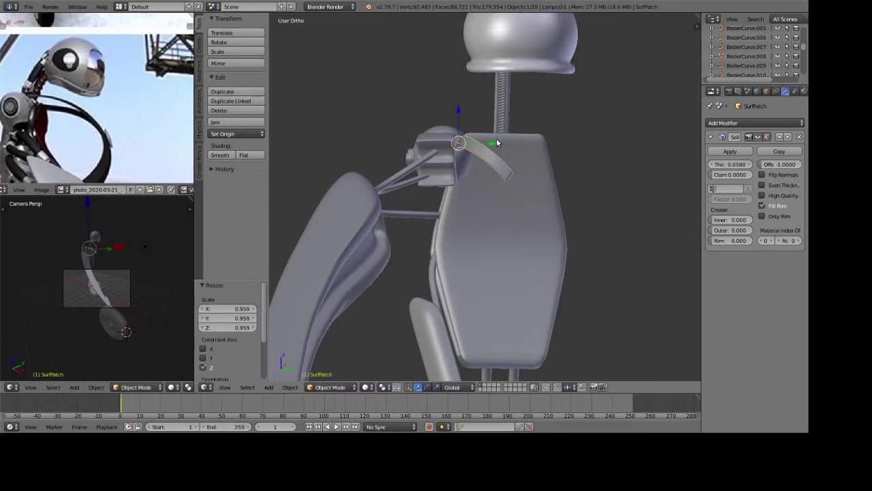
# Nudge the strip along Y and Z, then check it in Right Ortho view.
pyautogui.press('g')
pyautogui.press('y')
pyautogui.click(448, 133)
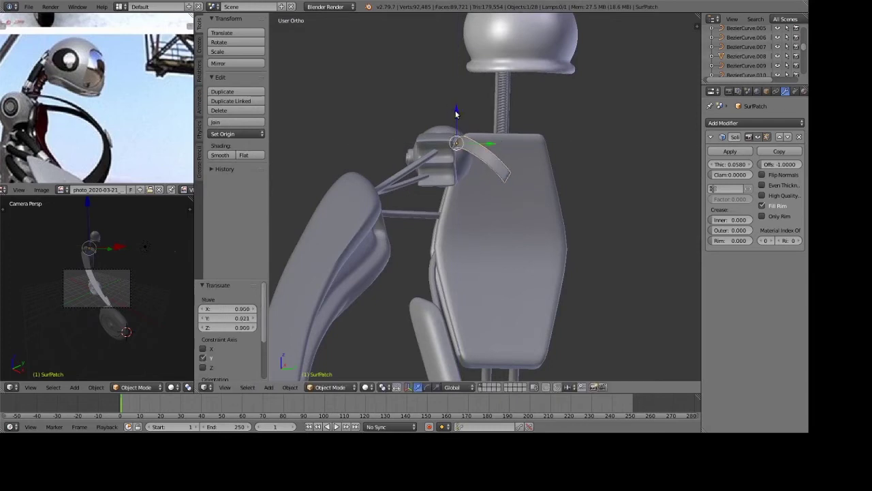
pyautogui.press('g')
pyautogui.press('z')
pyautogui.click(451, 124)
pyautogui.moveTo(600, 193)
pyautogui.mouseDown(button='middle')
pyautogui.moveTo(551, 237)
pyautogui.moveTo(581, 229)
pyautogui.moveTo(555, 236)
pyautogui.moveTo(576, 204)
pyautogui.mouseUp(button='middle')
pyautogui.scroll(-3, 555, 236)
pyautogui.press('ctrl+KP_3')
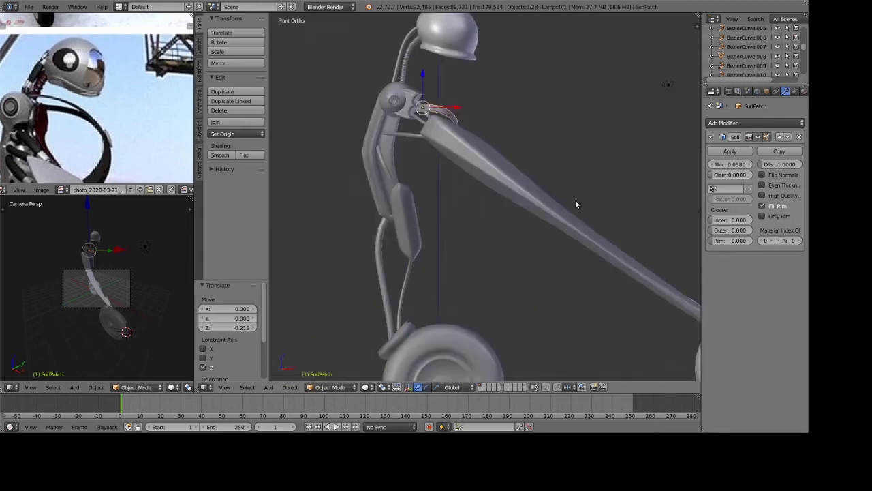
pyautogui.press('KP_3')
pyautogui.scroll(2, 533, 191)
# Duplicate the curved strip, drop the copy lower on the panel and turn it 180° around Z.
pyautogui.hotkey('shift', 'd')
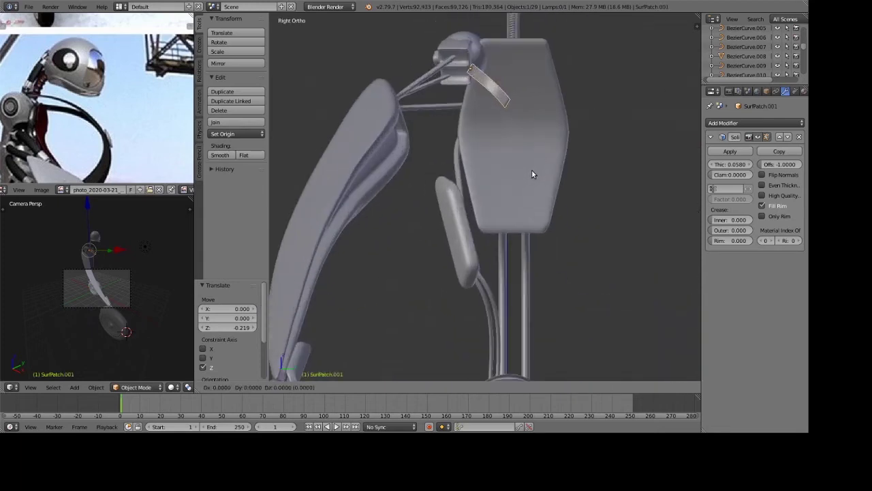
pyautogui.press('z')
pyautogui.click(531, 259)
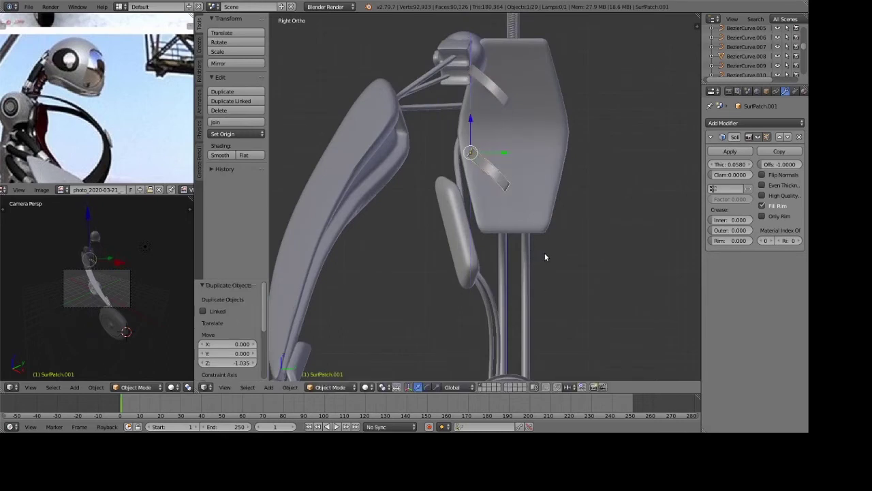
pyautogui.write('rz')
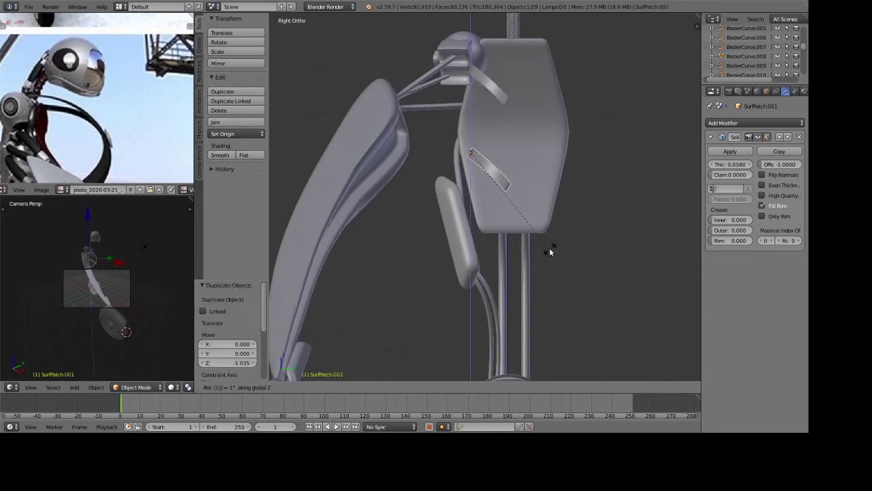
pyautogui.write('180')
pyautogui.press('Return')
pyautogui.hotkey('ctrl', 'z')
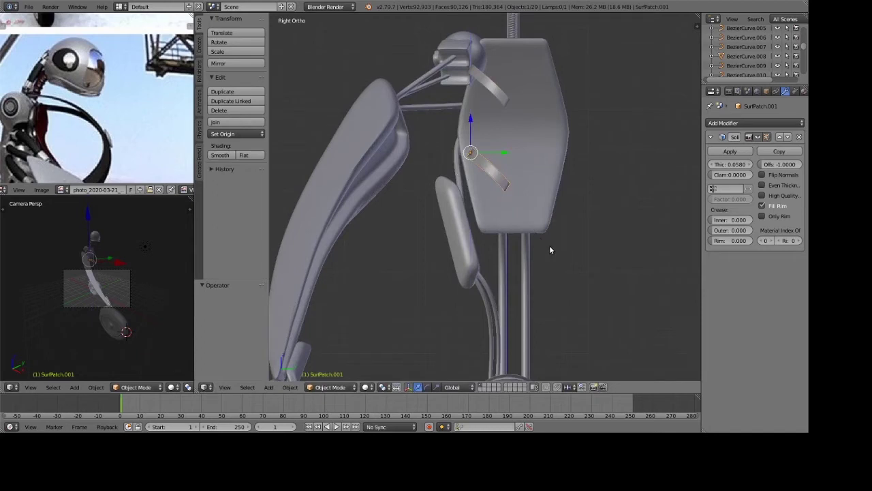
pyautogui.press('r')
pyautogui.press('y')
pyautogui.write('x')
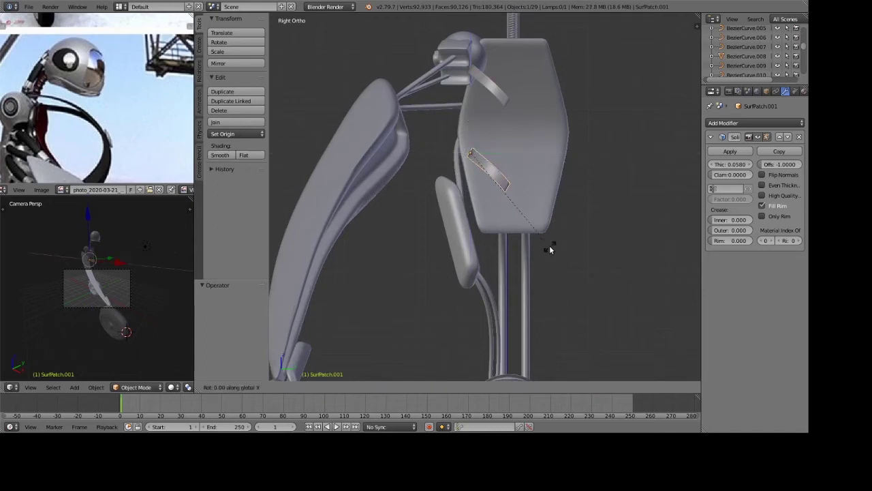
pyautogui.write('180')
pyautogui.press('Return')
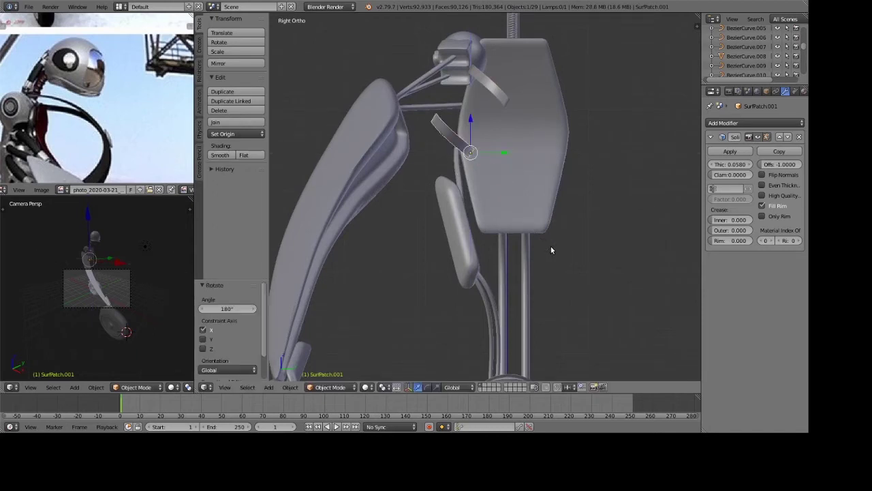
pyautogui.hotkey('ctrl', 'z')
pyautogui.write('rz')
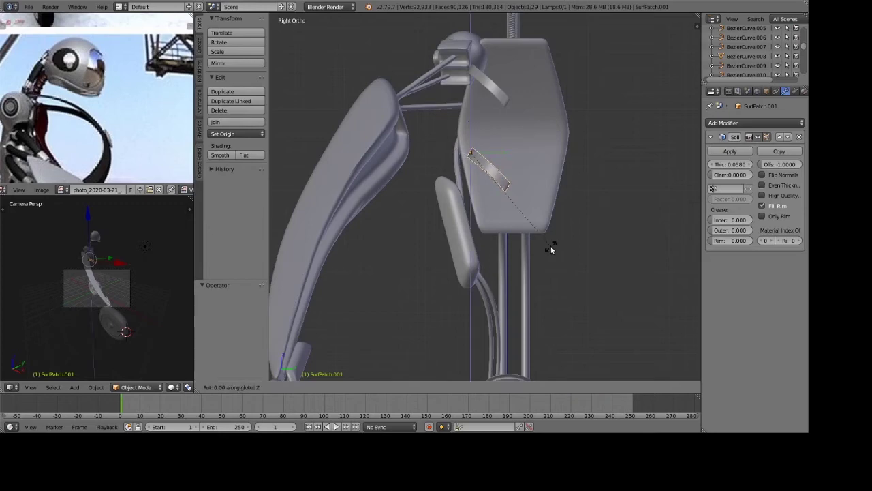
pyautogui.write('180')
pyautogui.press('Return')
# Tilt the copy 90° around X so it angles across the panel, and slide it into place.
pyautogui.moveTo(550, 246)
pyautogui.mouseDown(button='middle')
pyautogui.moveTo(564, 231)
pyautogui.moveTo(551, 243)
pyautogui.moveTo(550, 227)
pyautogui.mouseUp(button='middle')
pyautogui.write('rx')
pyautogui.write('90')
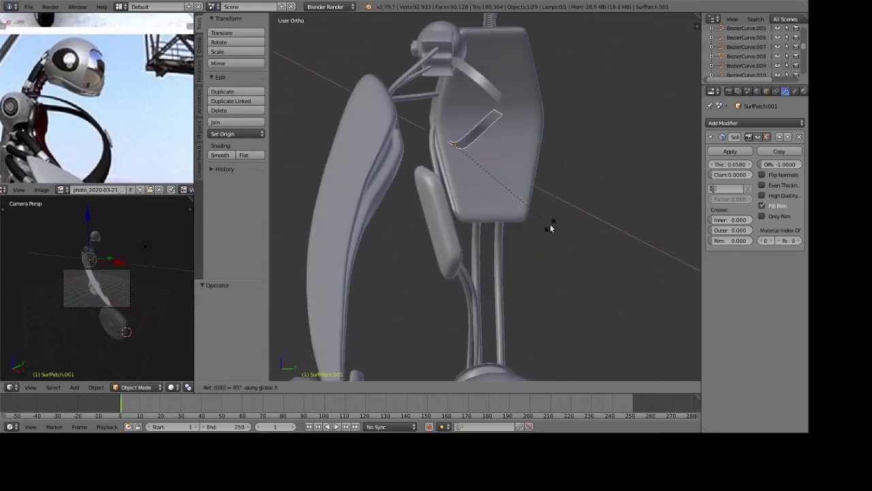
pyautogui.press('Return')
pyautogui.press('KP_3')
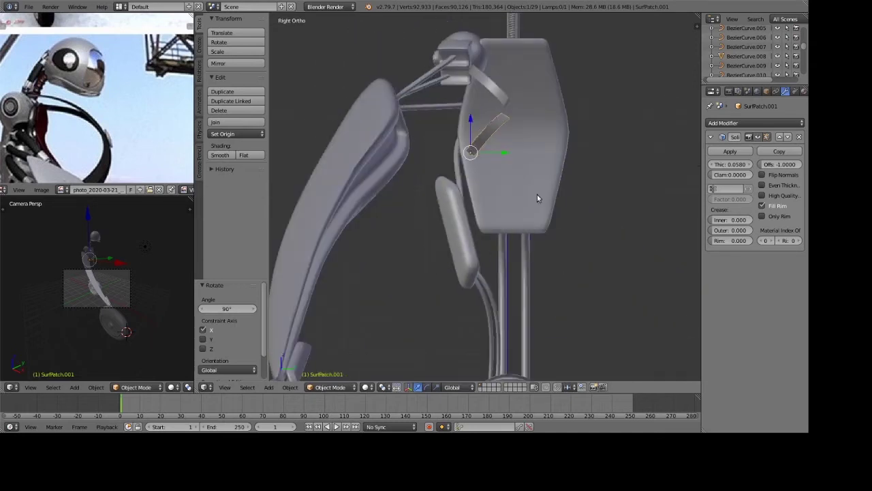
pyautogui.moveTo(508, 107)
pyautogui.mouseDown(button='middle')
pyautogui.moveTo(605, 150)
pyautogui.moveTo(505, 122)
pyautogui.moveTo(494, 193)
pyautogui.mouseUp(button='middle')
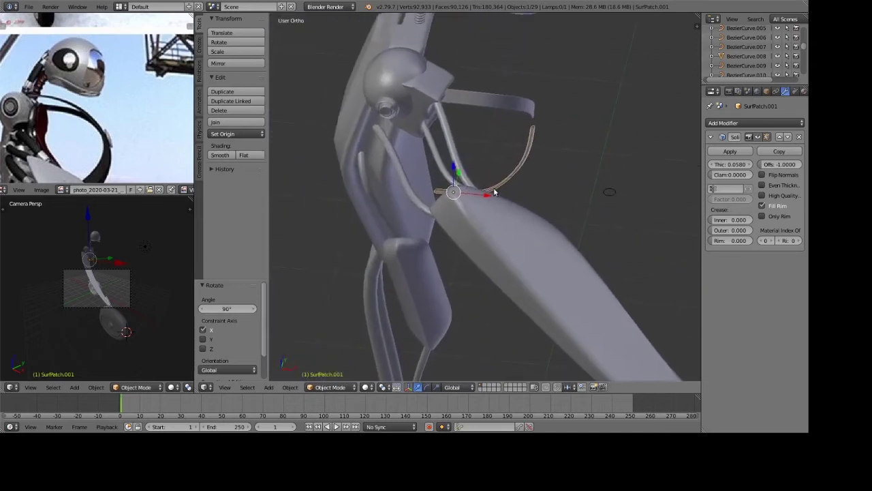
pyautogui.moveTo(482, 197); pyautogui.dragTo(436, 188)
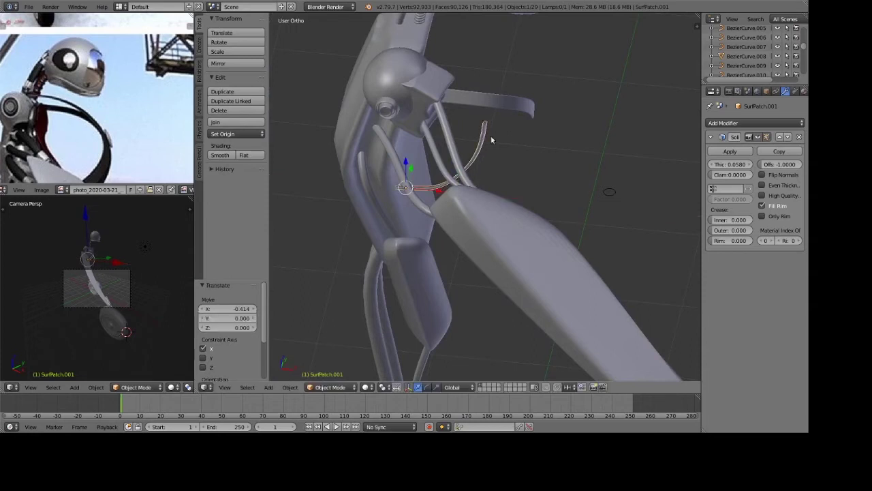
# Nudge the upper curved strip along X and Y to realign it on the panel.
pyautogui.rightClick(516, 101)
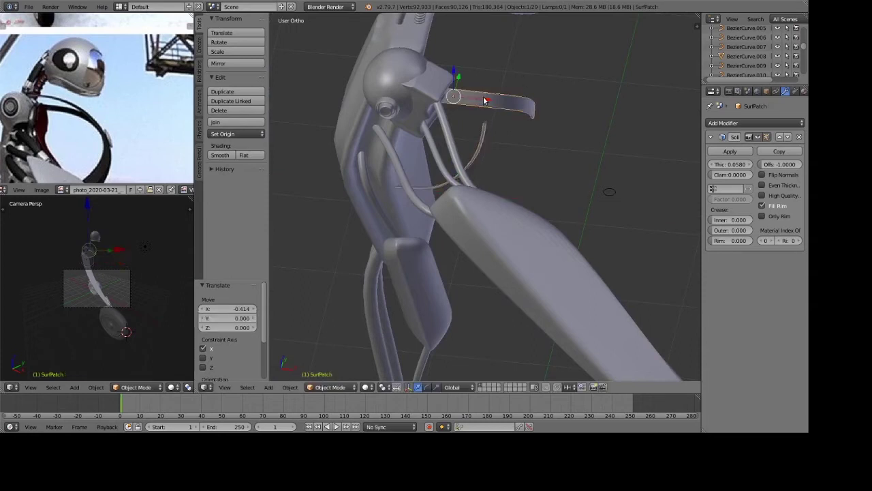
pyautogui.press('g')
pyautogui.press('x')
pyautogui.click(448, 95)
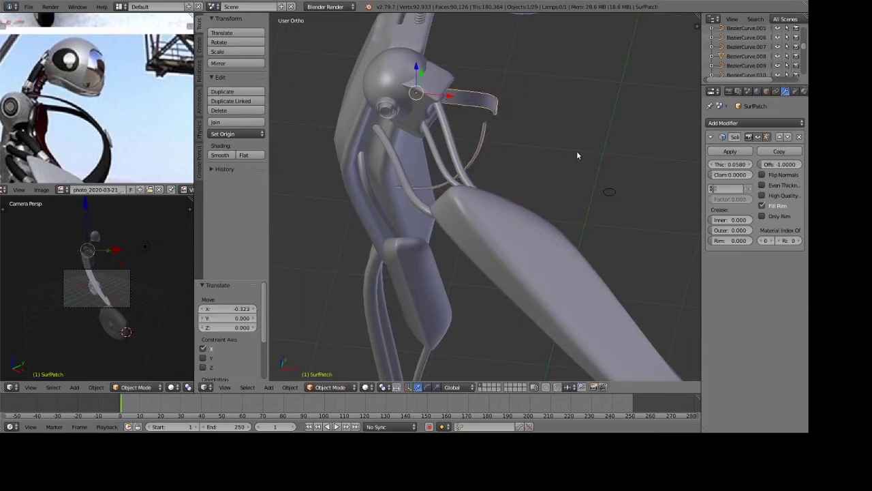
pyautogui.press('g')
pyautogui.press('x')
pyautogui.click(444, 97)
pyautogui.moveTo(544, 141)
pyautogui.mouseDown(button='middle')
pyautogui.moveTo(467, 105)
pyautogui.moveTo(480, 77)
pyautogui.mouseUp(button='middle')
pyautogui.press('g')
pyautogui.press('y')
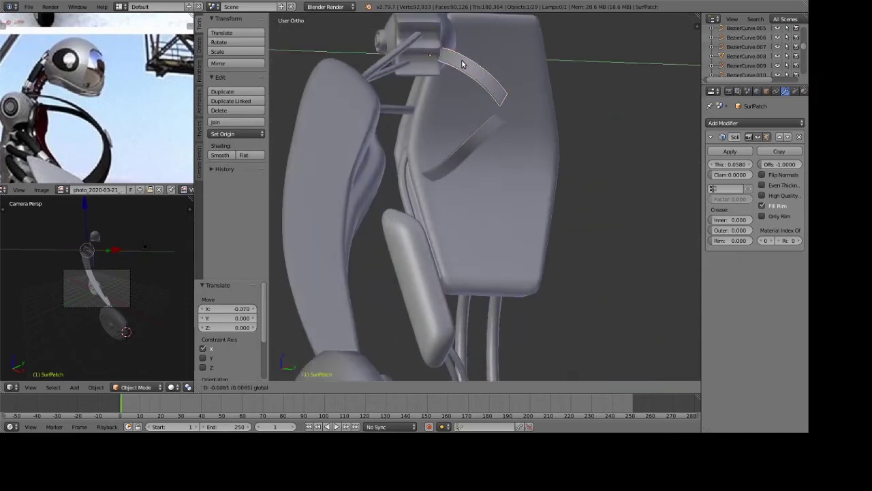
pyautogui.click(462, 64)
pyautogui.press('a')
# Shrink both strips slightly along the Y and Z axes.
pyautogui.moveTo(463, 68); pyautogui.dragTo(490, 92, button='middle')
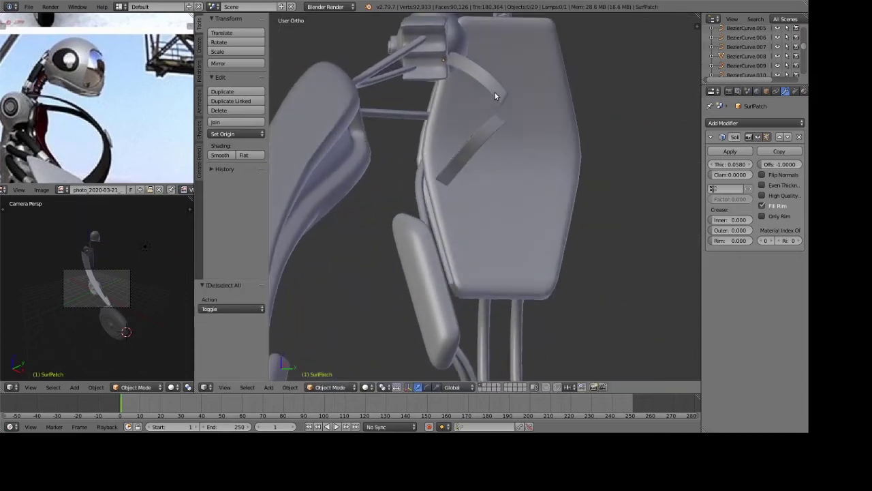
pyautogui.rightClick(495, 92)
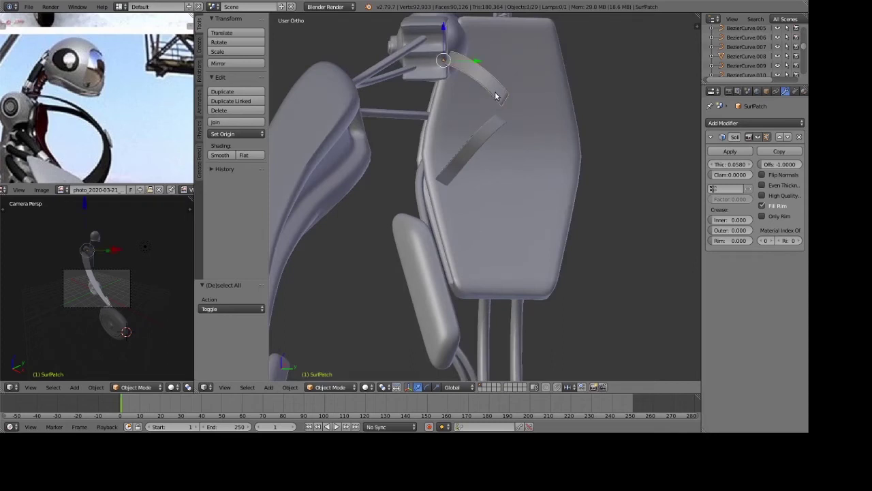
pyautogui.keyDown('shift'); pyautogui.rightClick(475, 148); pyautogui.keyUp('shift')
pyautogui.press('s')
pyautogui.press('x')
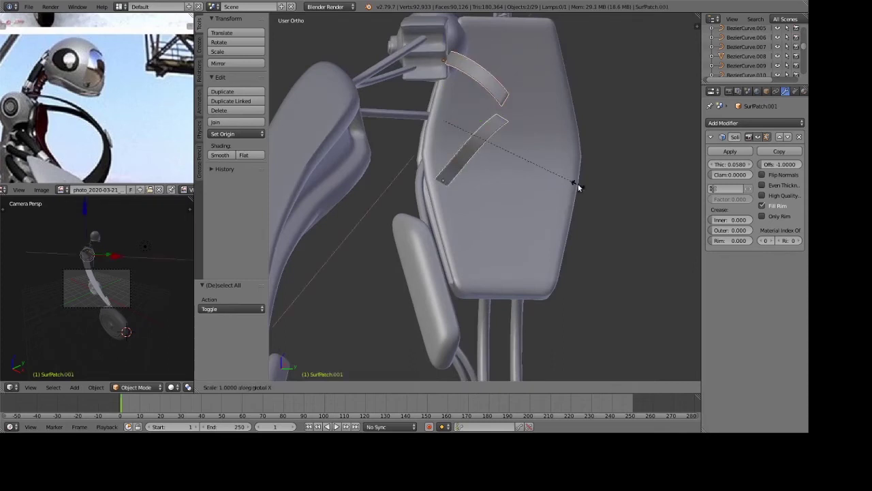
pyautogui.press('y')
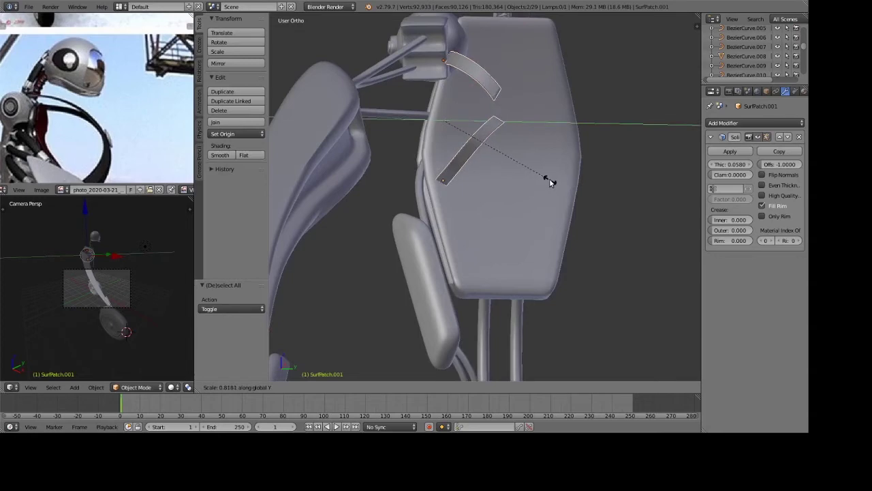
pyautogui.click(549, 179)
pyautogui.press('s')
pyautogui.press('z')
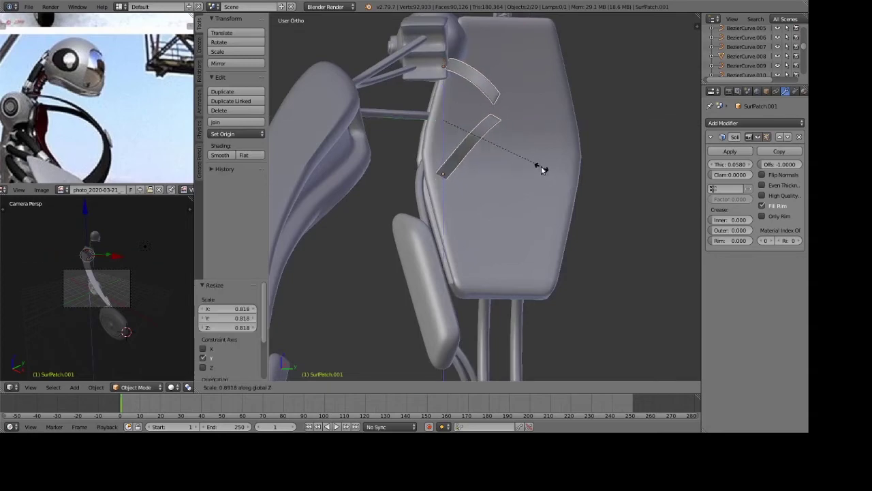
pyautogui.click(548, 183)
pyautogui.press('a')
pyautogui.moveTo(555, 183)
pyautogui.mouseDown(button='middle')
pyautogui.moveTo(528, 229)
pyautogui.moveTo(512, 230)
pyautogui.moveTo(602, 183)
pyautogui.moveTo(370, 156)
pyautogui.mouseUp(button='middle')
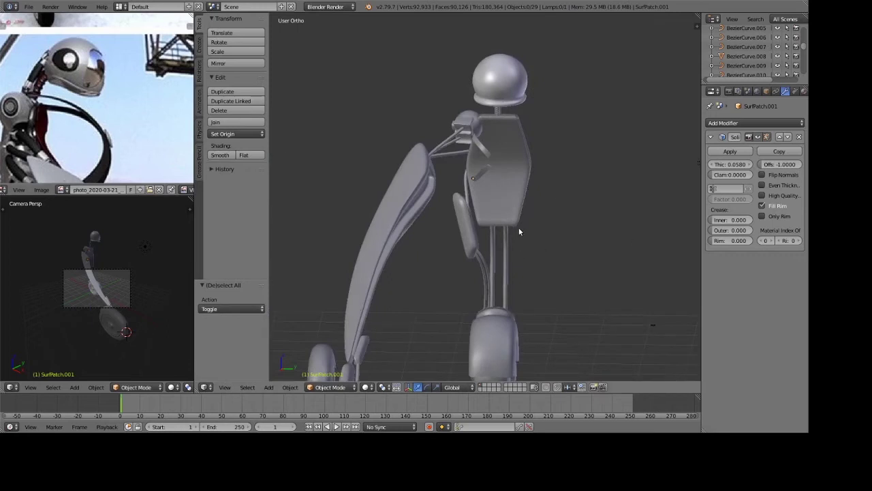
# Orbit to a frontal view of the torso and bring up the Add menu's Curve options.
pyautogui.moveTo(518, 231)
pyautogui.mouseDown(button='middle')
pyautogui.moveTo(517, 203)
pyautogui.moveTo(485, 228)
pyautogui.moveTo(485, 199)
pyautogui.mouseUp(button='middle')
pyautogui.hotkey('shift', 'a')
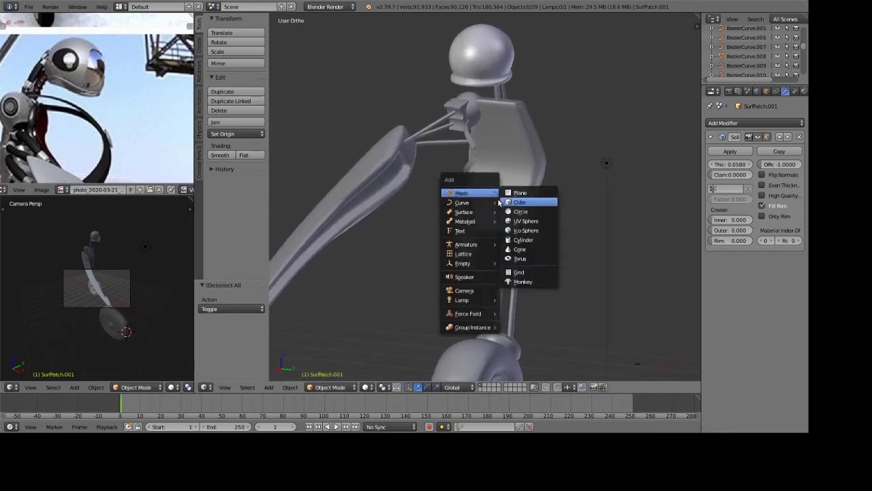
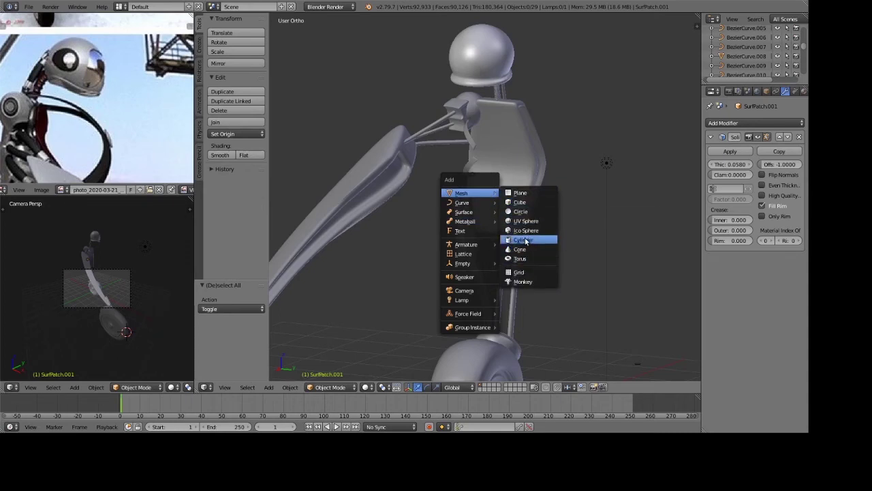
# Add a cylinder, shift it along Y, and rotate it 90° about Y onto its side.
pyautogui.click(525, 241)
pyautogui.press('g')
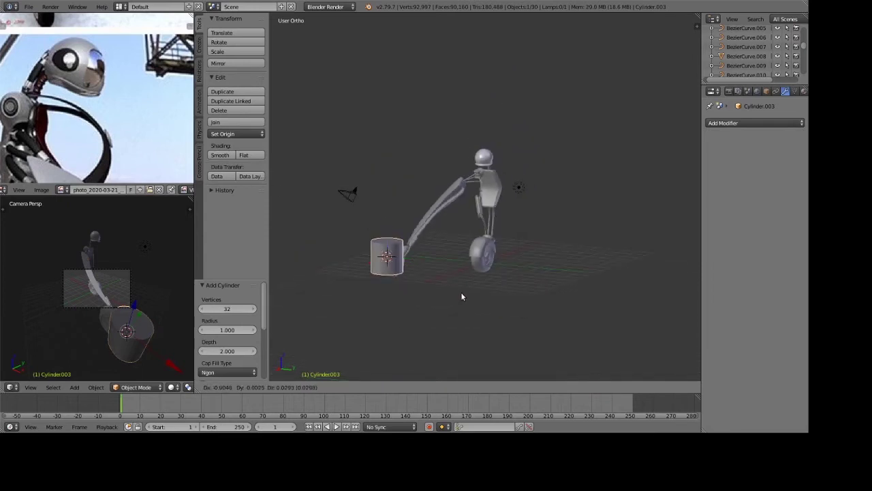
pyautogui.press('y')
pyautogui.click(522, 307)
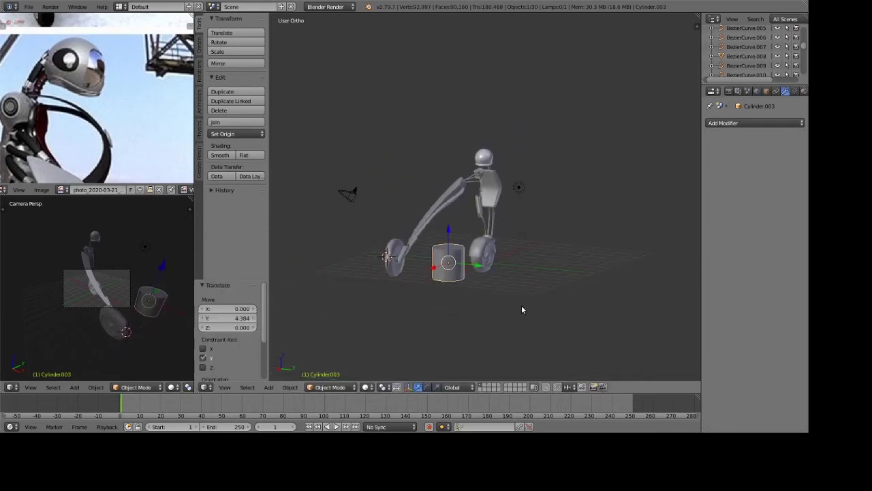
pyautogui.write('ry90')
pyautogui.press('Return')
# Shrink the cylinder to 0.469 scale, checking it from the front and right views.
pyautogui.press('KP_1')
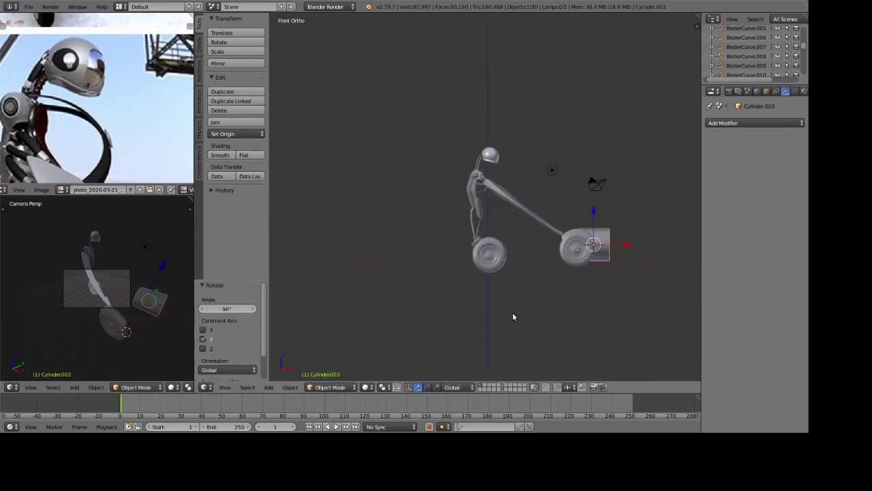
pyautogui.press('KP_3')
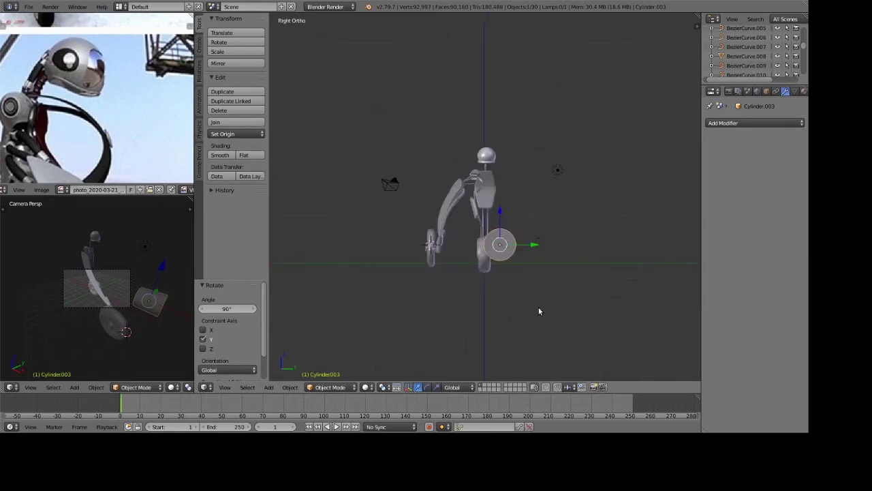
pyautogui.scroll(3, 539, 307)
pyautogui.press('s')
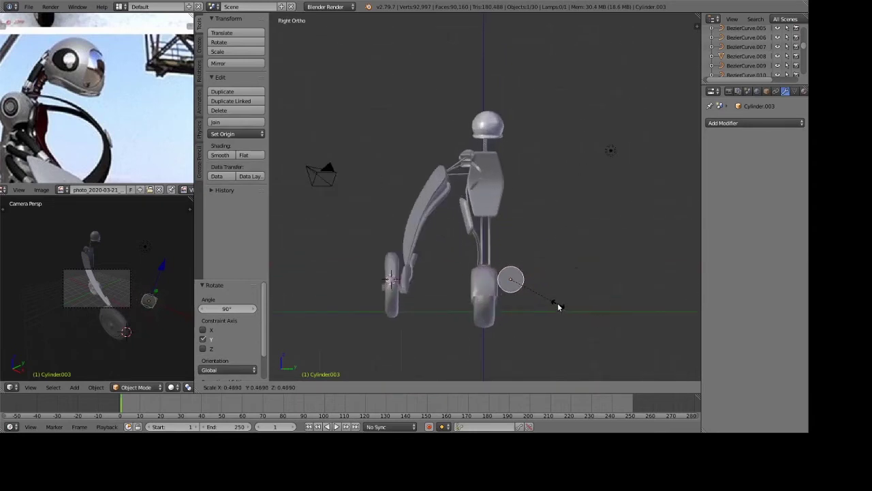
pyautogui.click(557, 303)
# Raise the cylinder along Z to the torso and slide it along Y over the torso.
pyautogui.scroll(3, 562, 319)
pyautogui.press('g')
pyautogui.press('z')
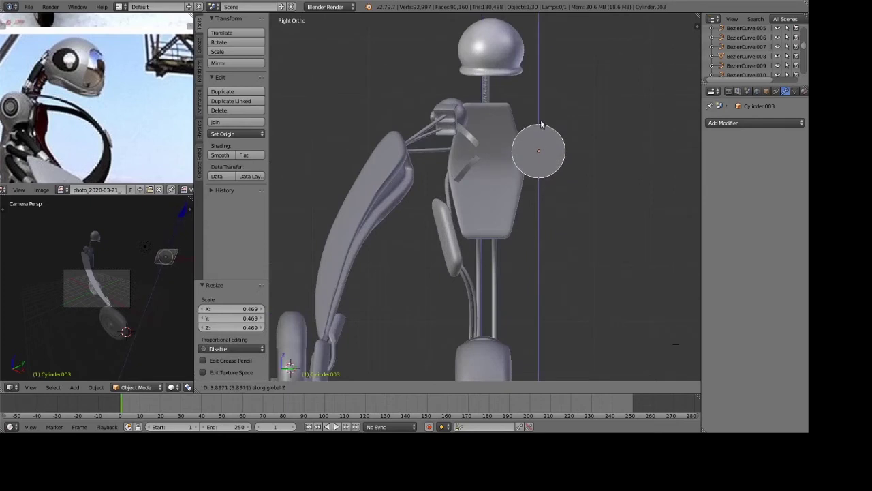
pyautogui.click(579, 145)
pyautogui.scroll(2, 578, 146)
pyautogui.press('g')
pyautogui.press('y')
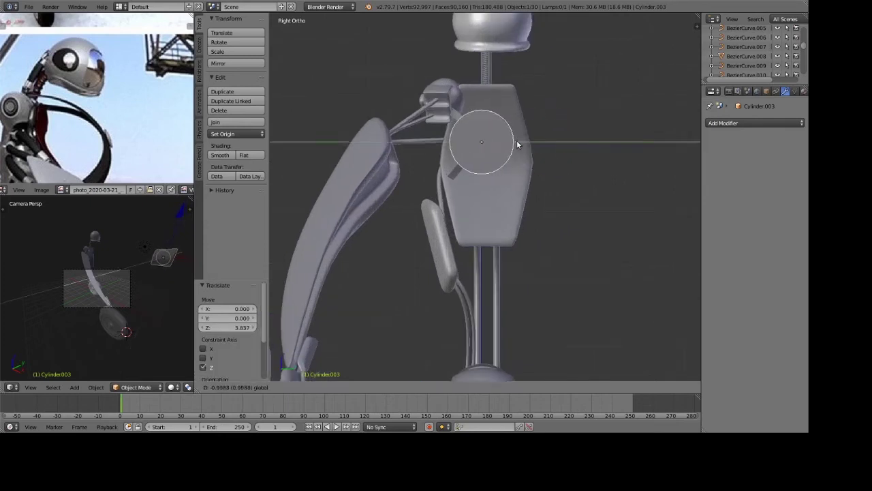
pyautogui.click(516, 145)
# Shrink the cylinder to 0.327 and move it along X onto the torso's side.
pyautogui.scroll(2, 609, 257)
pyautogui.press('s')
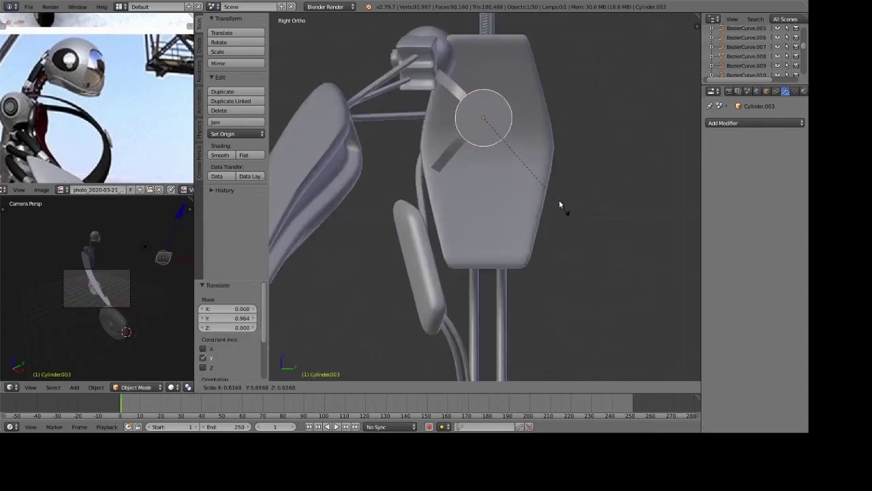
pyautogui.click(539, 151)
pyautogui.moveTo(545, 149); pyautogui.dragTo(433, 182, button='middle')
pyautogui.scroll(-3, 374, 212)
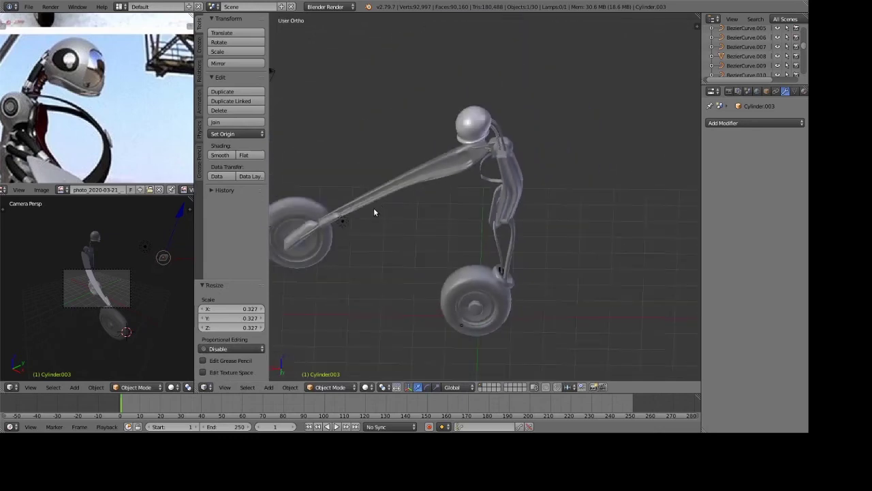
pyautogui.scroll(-3, 368, 216)
pyautogui.press('g')
pyautogui.press('x')
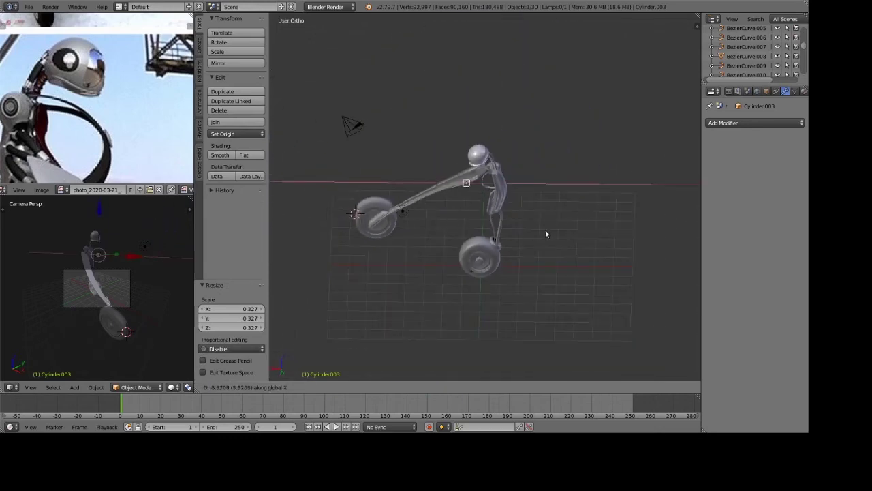
pyautogui.click(556, 230)
# Fine-tune the disc's size, shrinking it and then enlarging it slightly.
pyautogui.moveTo(555, 229); pyautogui.dragTo(566, 209, button='middle')
pyautogui.scroll(4, 522, 205)
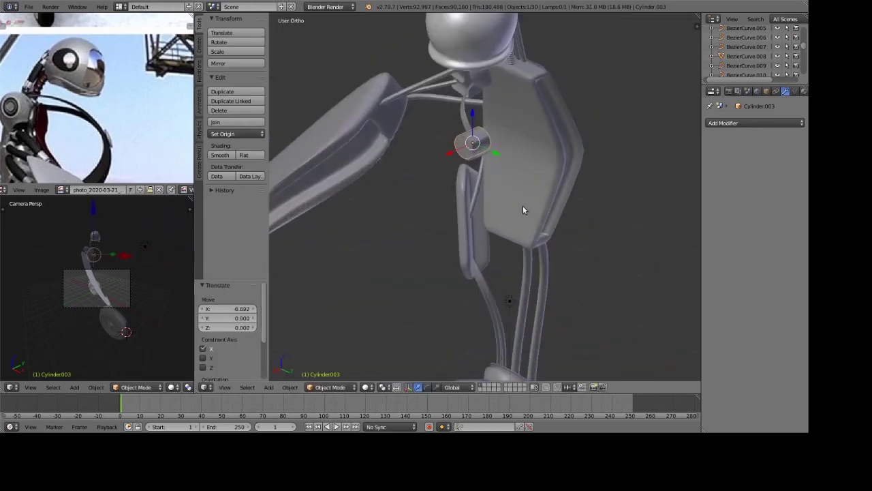
pyautogui.scroll(2, 551, 197)
pyautogui.press('s')
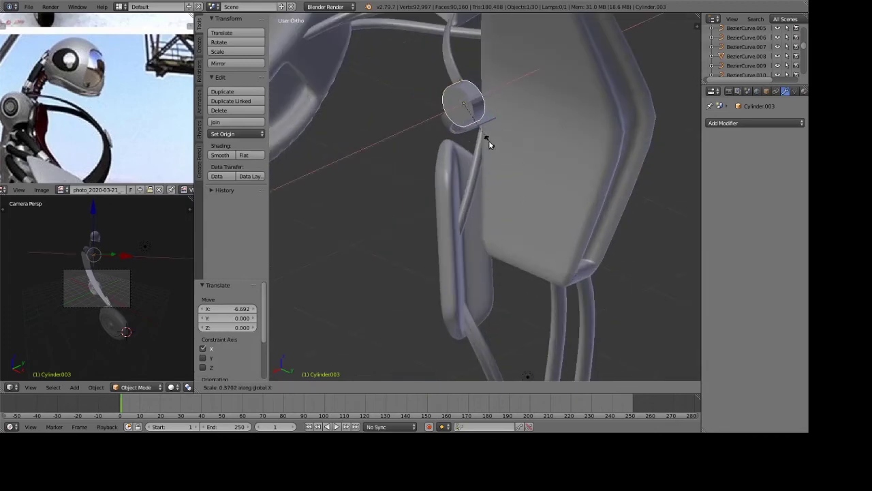
pyautogui.click(489, 140)
pyautogui.moveTo(488, 141)
pyautogui.mouseDown(button='middle')
pyautogui.moveTo(562, 137)
pyautogui.moveTo(550, 134)
pyautogui.moveTo(534, 207)
pyautogui.moveTo(513, 200)
pyautogui.mouseUp(button='middle')
pyautogui.press('s')
pyautogui.click(554, 144)
# Extrude and inset the disc's front face twice to form stepped rings.
pyautogui.scroll(2, 536, 244)
pyautogui.press('Tab')
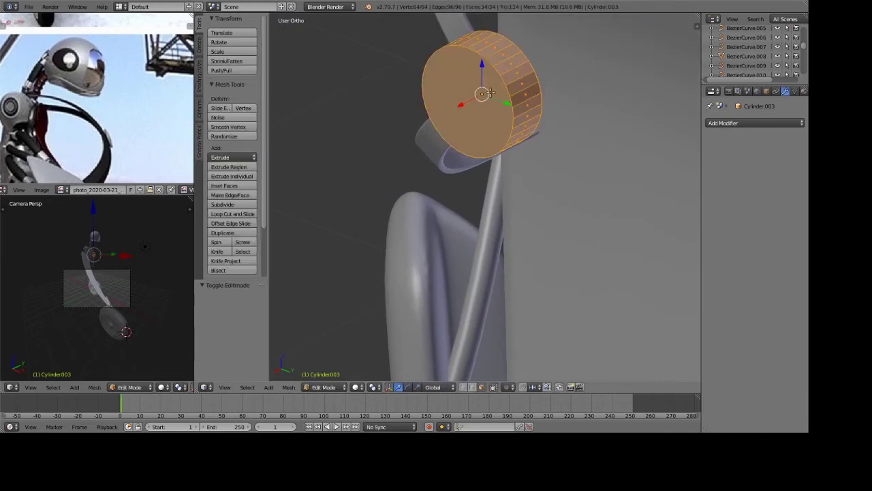
pyautogui.press('e')
pyautogui.click(619, 195)
pyautogui.press('s')
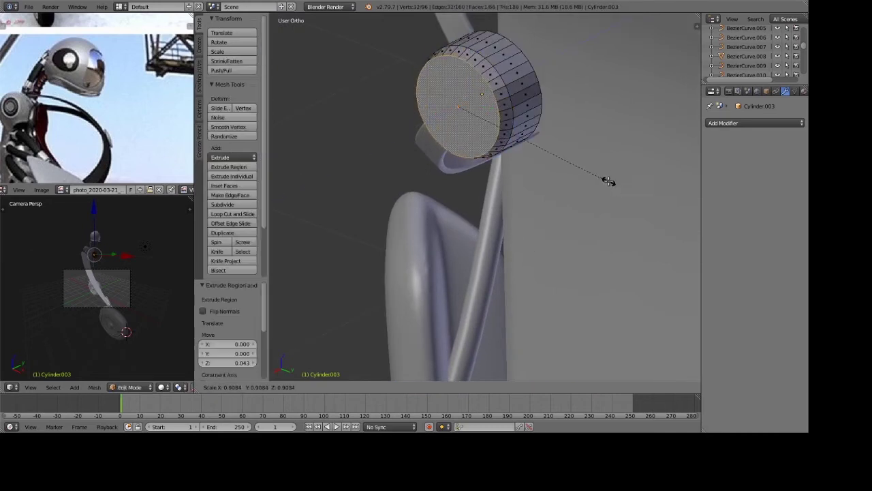
pyautogui.click(611, 178)
pyautogui.click(611, 179)
pyautogui.press('s')
pyautogui.click(604, 171)
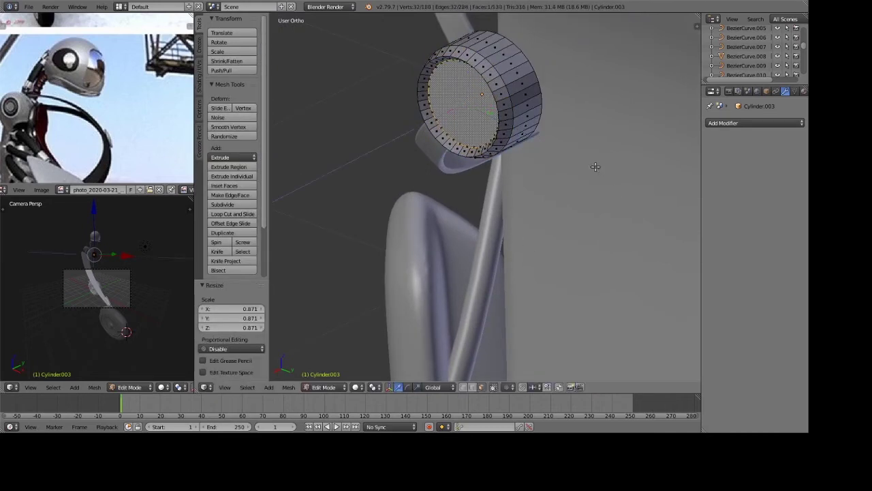
pyautogui.press('e')
pyautogui.click(594, 163)
pyautogui.press('s')
pyautogui.click(572, 154)
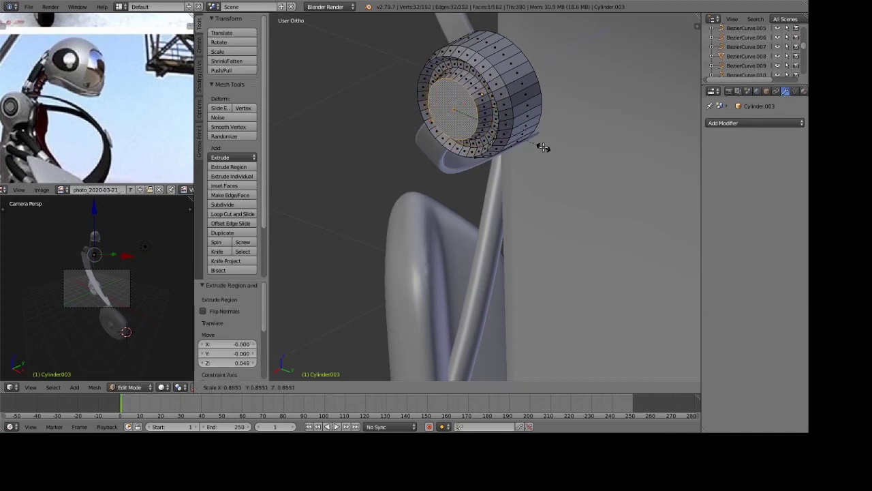
# Push the inner face into the disc to recess it, then apply smooth shading.
pyautogui.press('e')
pyautogui.click(541, 144)
pyautogui.press('Tab')
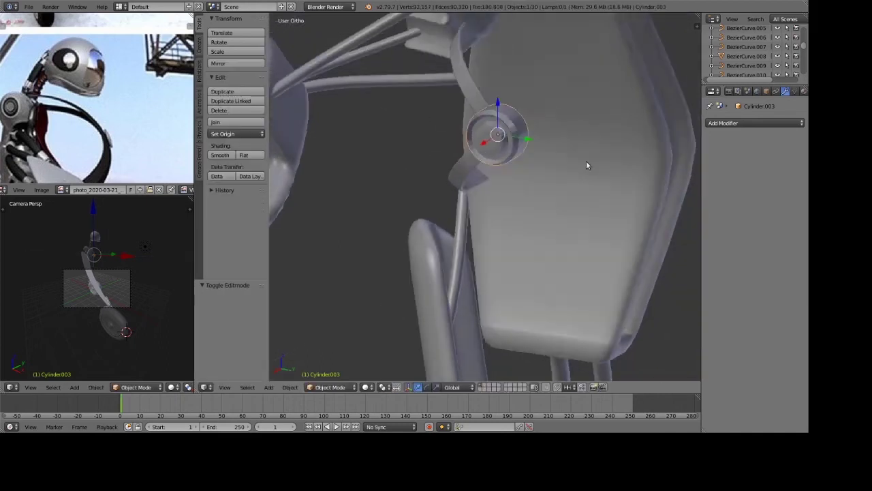
pyautogui.moveTo(586, 161); pyautogui.dragTo(562, 170, button='middle')
pyautogui.click(215, 158)
# Deselect everything and preview the robot in rendered shading.
pyautogui.scroll(-3, 495, 247)
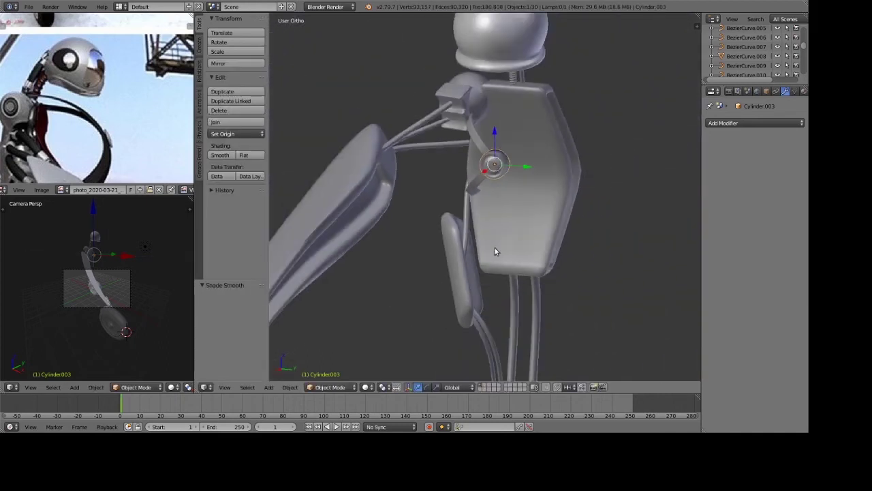
pyautogui.scroll(-3, 494, 247)
pyautogui.press('a')
pyautogui.hotkey('shift', 'z')
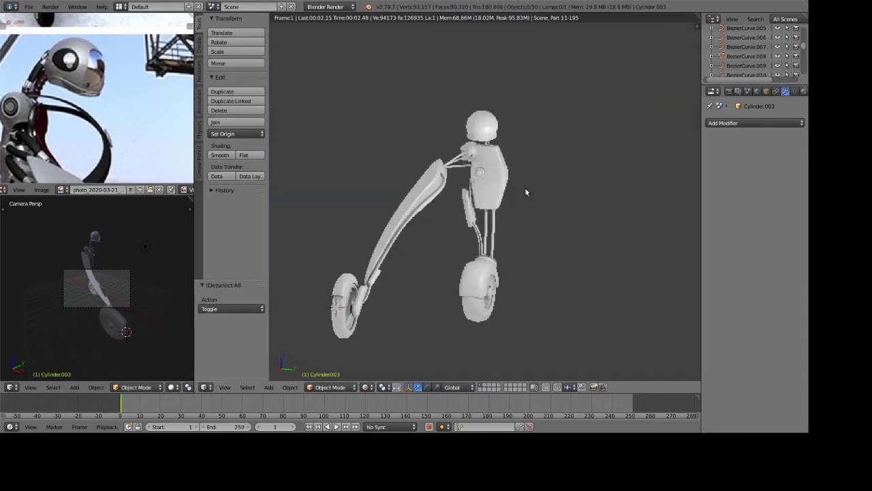
# Leave the render preview and edit the front wheel in face-select mode.
pyautogui.press('z')
pyautogui.press('z')
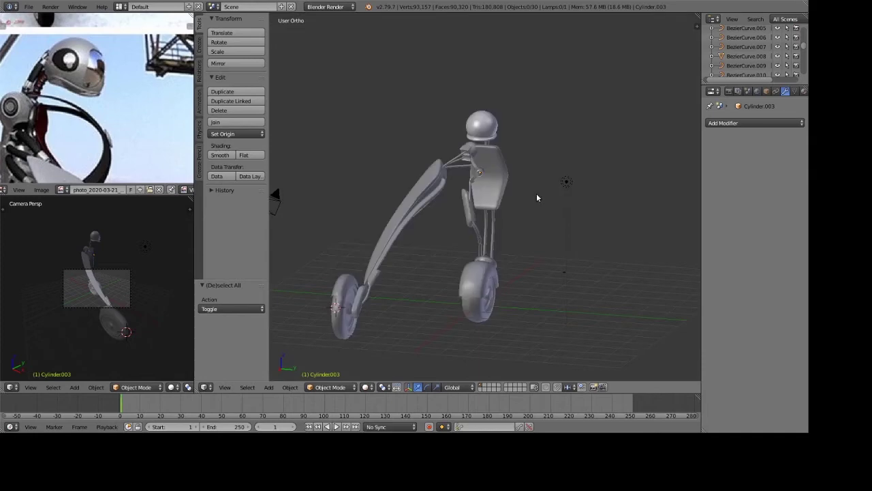
pyautogui.scroll(3, 537, 193)
pyautogui.keyDown('shift'); pyautogui.moveTo(588, 222); pyautogui.dragTo(576, 171, button='middle'); pyautogui.keyUp('shift')
pyautogui.scroll(2, 535, 193)
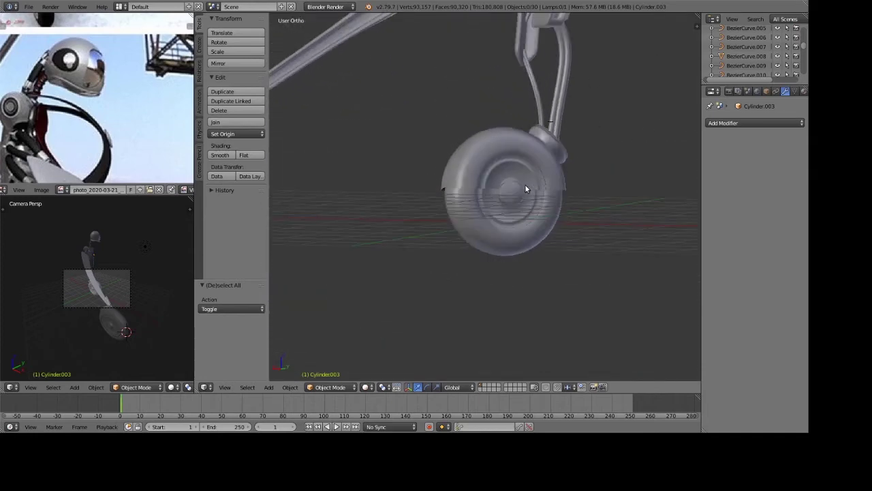
pyautogui.rightClick(524, 184)
pyautogui.press('Tab')
pyautogui.moveTo(524, 184)
pyautogui.mouseDown(button='middle')
pyautogui.moveTo(569, 196)
pyautogui.moveTo(595, 152)
pyautogui.mouseUp(button='middle')
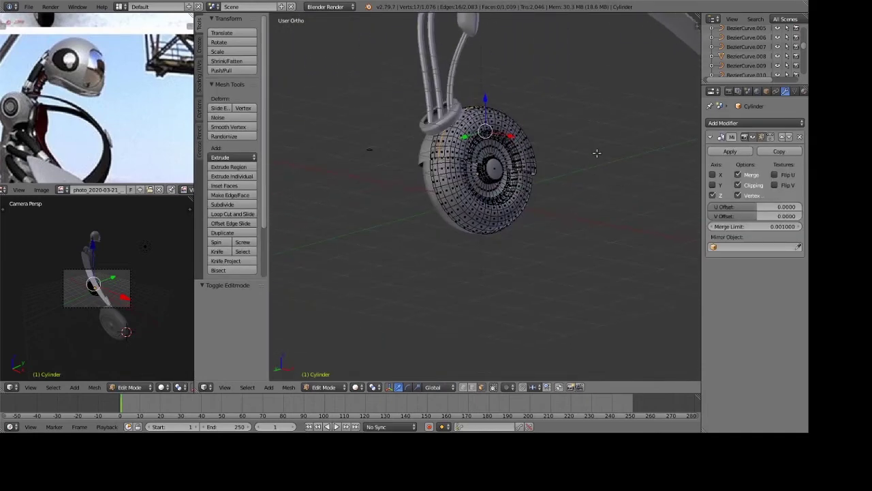
pyautogui.scroll(2, 597, 130)
pyautogui.scroll(2, 577, 154)
pyautogui.hotkey('ctrl', 'Tab')
pyautogui.click(531, 175)
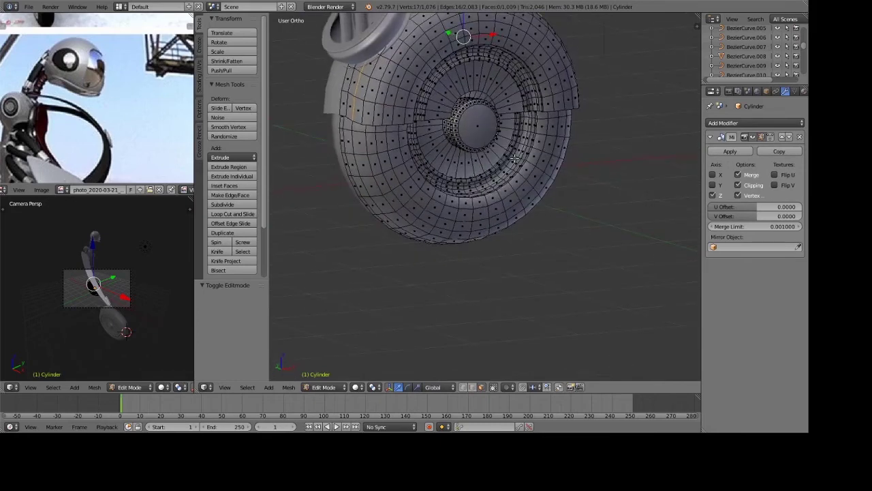
# Extrude the wheel's centre cap face and squash it to 0.463 along Z.
pyautogui.rightClick(473, 123)
pyautogui.moveTo(473, 122); pyautogui.dragTo(544, 204, button='middle')
pyautogui.press('e')
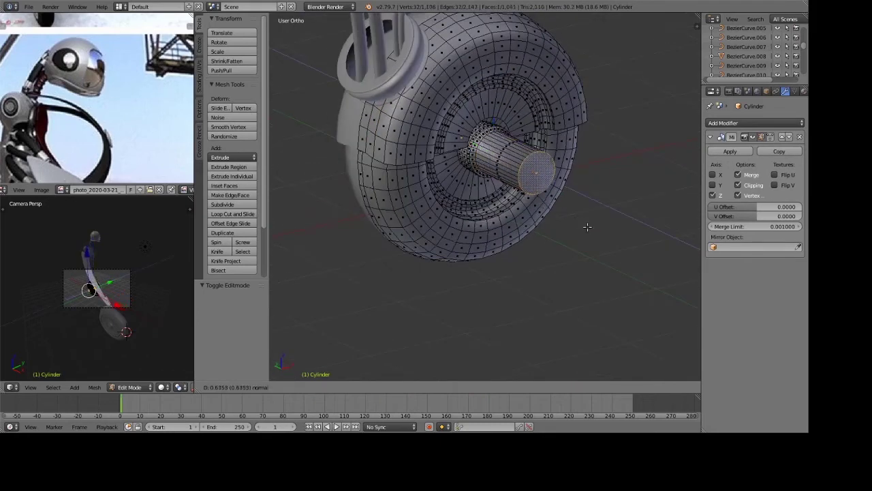
pyautogui.click(554, 205)
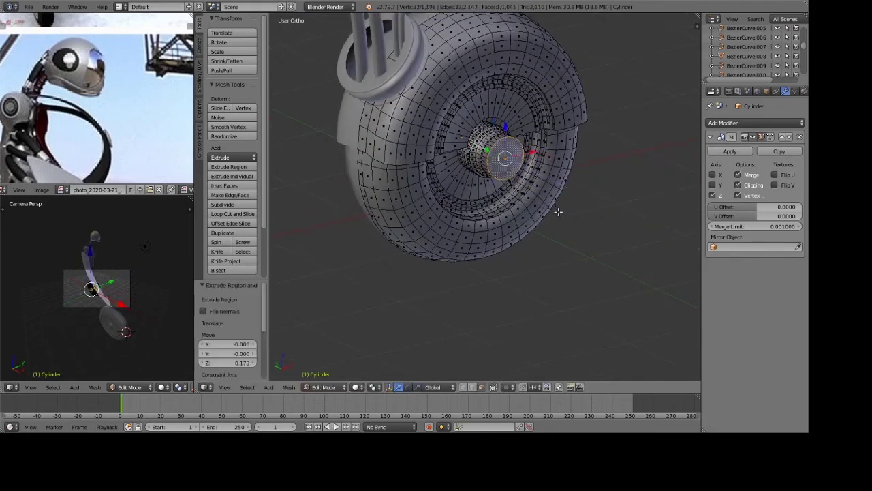
pyautogui.moveTo(556, 209); pyautogui.dragTo(531, 192, button='middle')
pyautogui.press('s')
pyautogui.press('z')
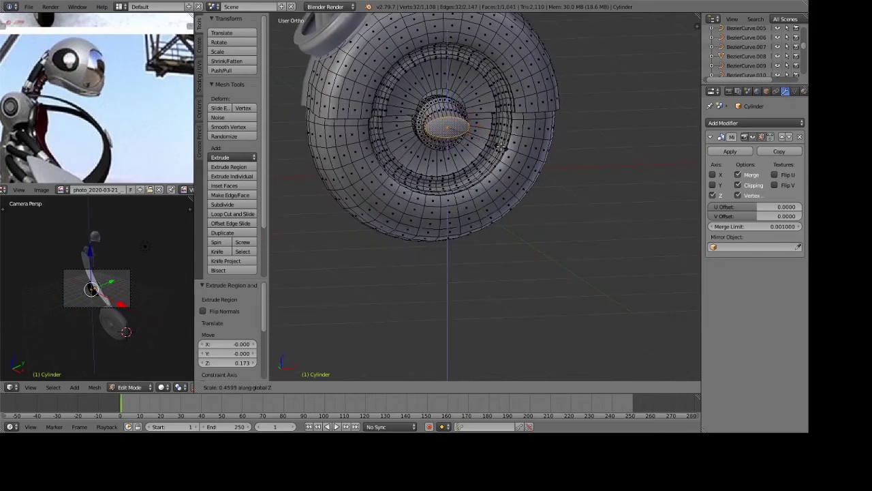
pyautogui.click(519, 164)
# Extrude the face again into an axle extension and resize its end.
pyautogui.press('e')
pyautogui.click(523, 168)
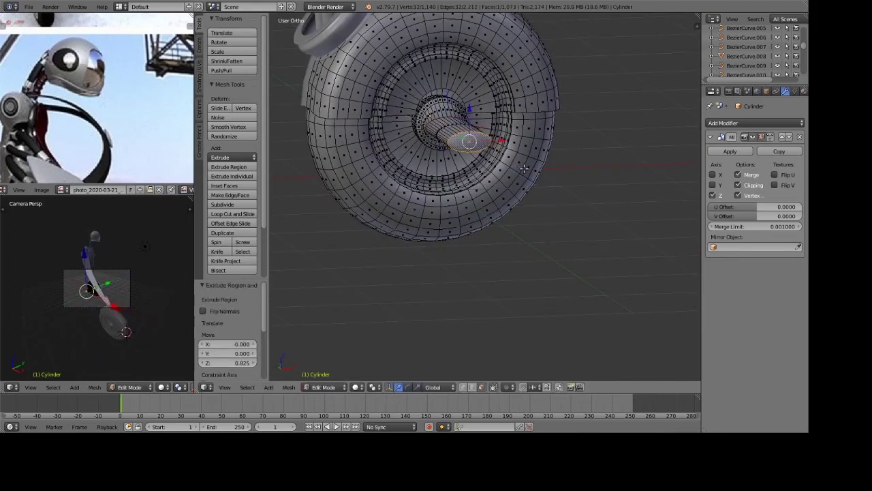
pyautogui.moveTo(524, 169); pyautogui.dragTo(531, 180, button='middle')
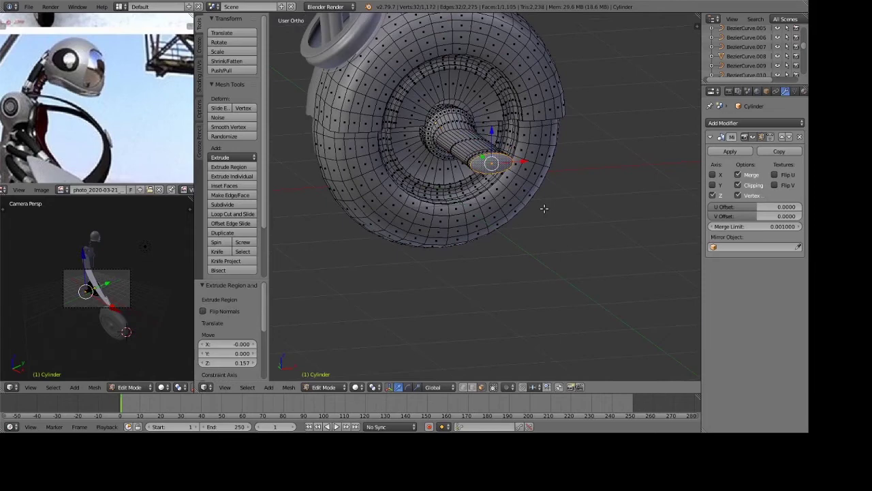
pyautogui.press('s')
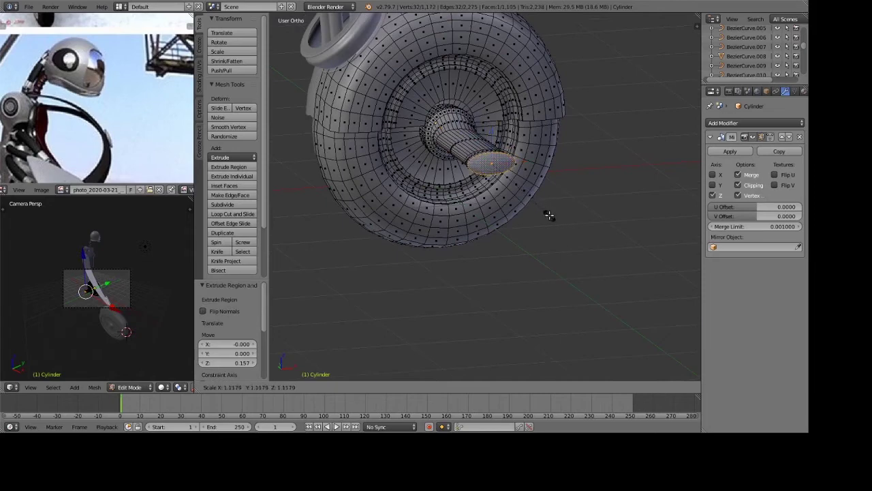
pyautogui.rightClick(549, 215)
pyautogui.press('s')
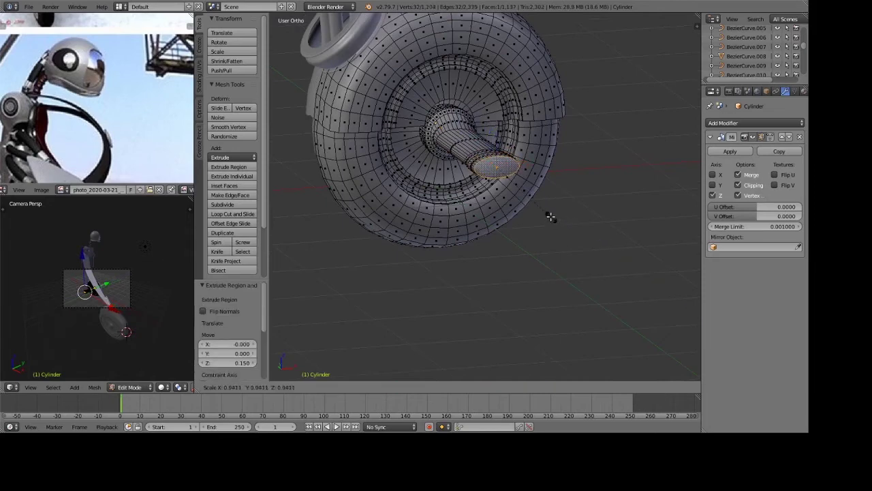
pyautogui.click(542, 210)
# In wireframe, grow the axle-end selection to adjacent rings and move it inward.
pyautogui.press('Tab')
pyautogui.scroll(-5, 553, 217)
pyautogui.moveTo(567, 220)
pyautogui.mouseDown(button='middle')
pyautogui.moveTo(604, 238)
pyautogui.moveTo(633, 273)
pyautogui.mouseUp(button='middle')
pyautogui.press('a')
pyautogui.press('Tab')
pyautogui.scroll(2, 620, 266)
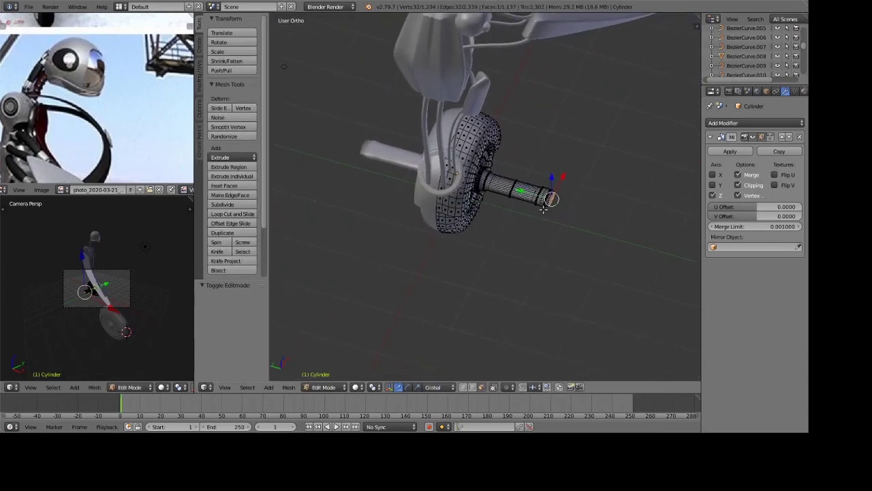
pyautogui.scroll(3, 577, 219)
pyautogui.press('z')
pyautogui.press('ctrl+KP_Add')
pyautogui.press('ctrl+KP_Add')
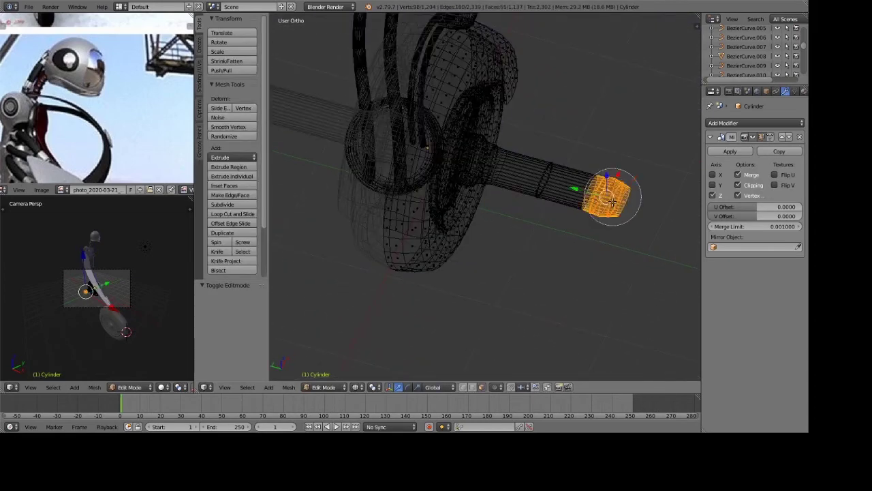
pyautogui.press('g')
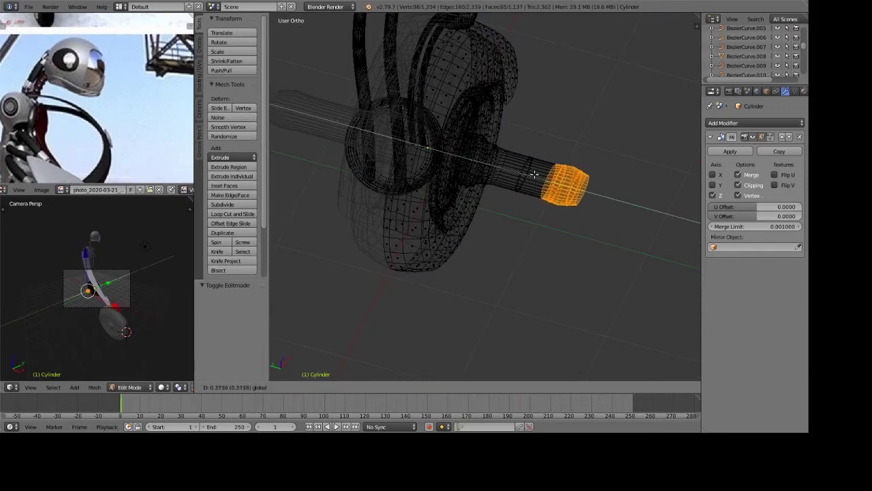
pyautogui.click(535, 172)
# Return to Object Mode with solid shading and inspect the wheel and axle.
pyautogui.press('Tab')
pyautogui.scroll(-4, 551, 177)
pyautogui.press('z')
pyautogui.moveTo(579, 214); pyautogui.dragTo(475, 142, button='middle')
pyautogui.press('Tab')
pyautogui.moveTo(558, 193)
pyautogui.mouseDown(button='middle')
pyautogui.moveTo(587, 222)
pyautogui.moveTo(552, 191)
pyautogui.moveTo(404, 162)
pyautogui.moveTo(463, 236)
pyautogui.moveTo(573, 220)
pyautogui.moveTo(566, 204)
pyautogui.mouseUp(button='middle')
pyautogui.press('Tab')
pyautogui.scroll(-3, 552, 184)
pyautogui.scroll(-3, 48, 145)
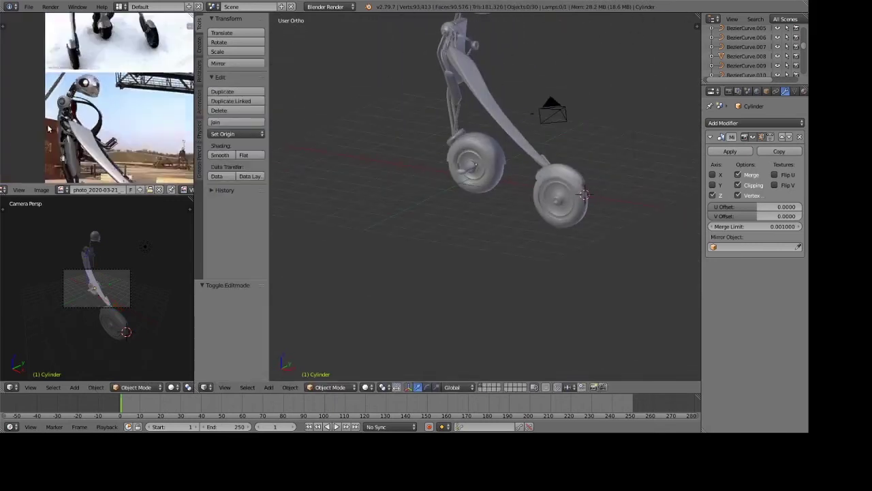
pyautogui.scroll(-3, 80, 135)
pyautogui.scroll(5, 109, 113)
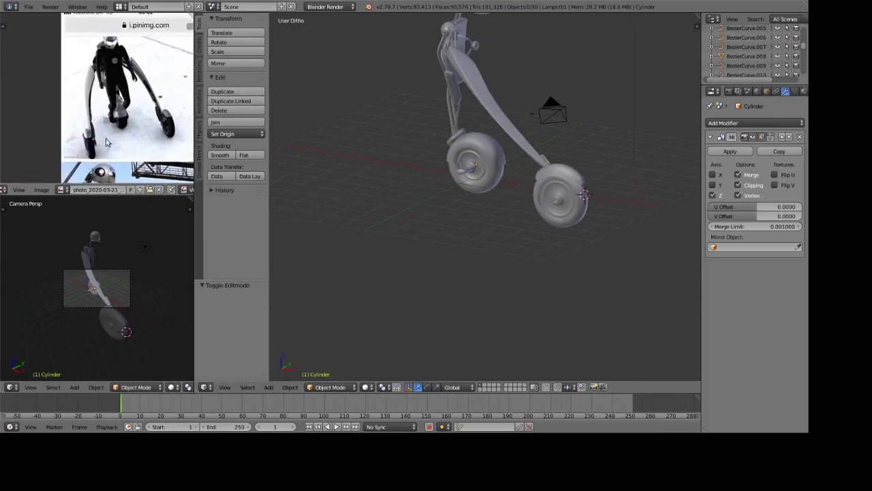
pyautogui.moveTo(494, 266)
pyautogui.mouseDown(button='middle')
pyautogui.moveTo(473, 268)
pyautogui.moveTo(467, 257)
pyautogui.moveTo(498, 261)
pyautogui.moveTo(470, 258)
pyautogui.mouseUp(button='middle')
pyautogui.hotkey('shift', 'z')
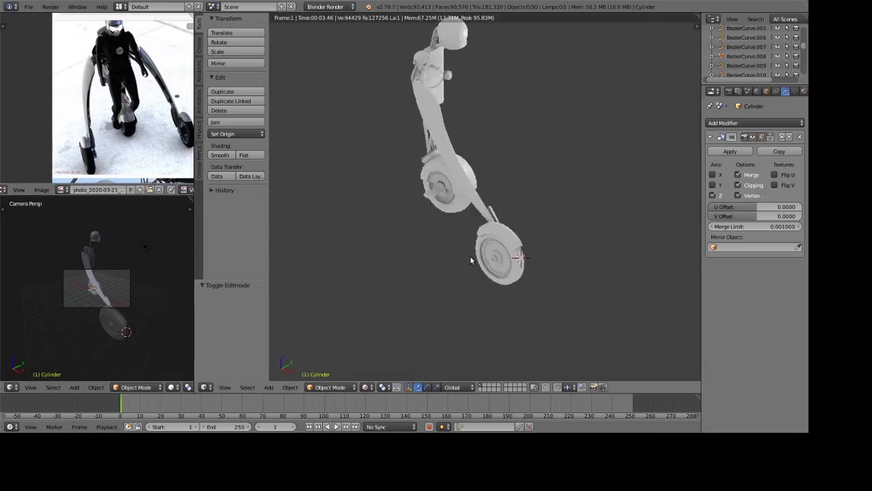
pyautogui.moveTo(452, 168); pyautogui.dragTo(551, 178, button='middle')
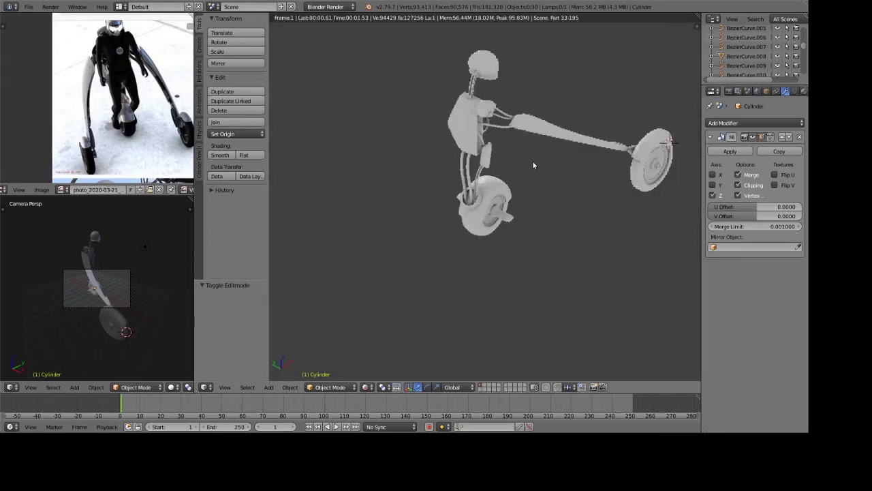
pyautogui.hotkey('shift', 'z')
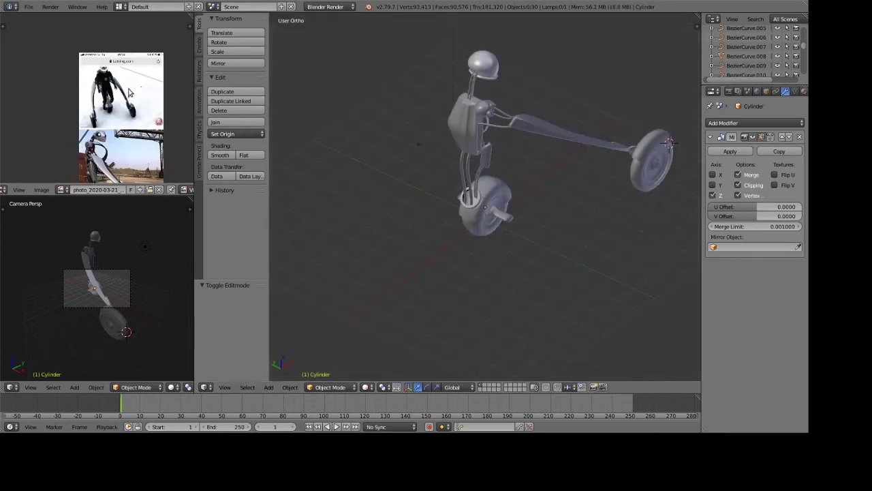
pyautogui.moveTo(522, 151)
pyautogui.mouseDown(button='middle')
pyautogui.moveTo(536, 153)
pyautogui.moveTo(432, 98)
pyautogui.moveTo(454, 131)
pyautogui.moveTo(452, 155)
pyautogui.moveTo(430, 132)
pyautogui.mouseUp(button='middle')
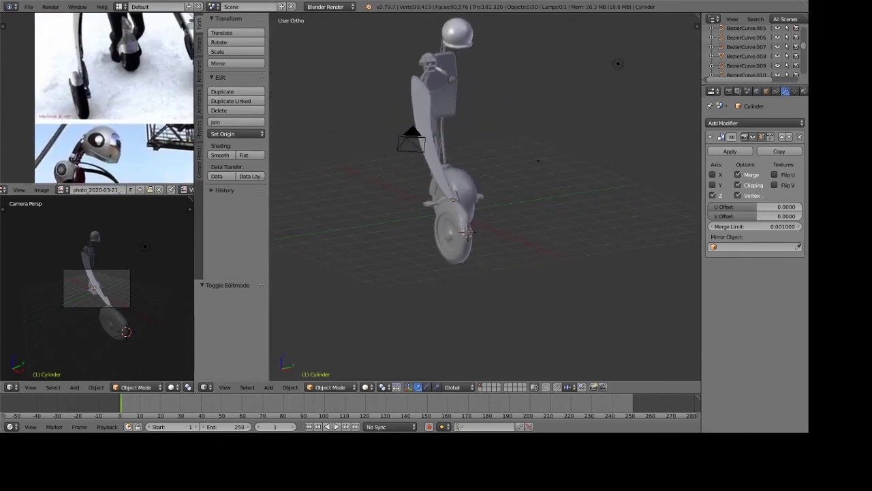
pyautogui.moveTo(134, 60); pyautogui.dragTo(116, 126, button='middle')
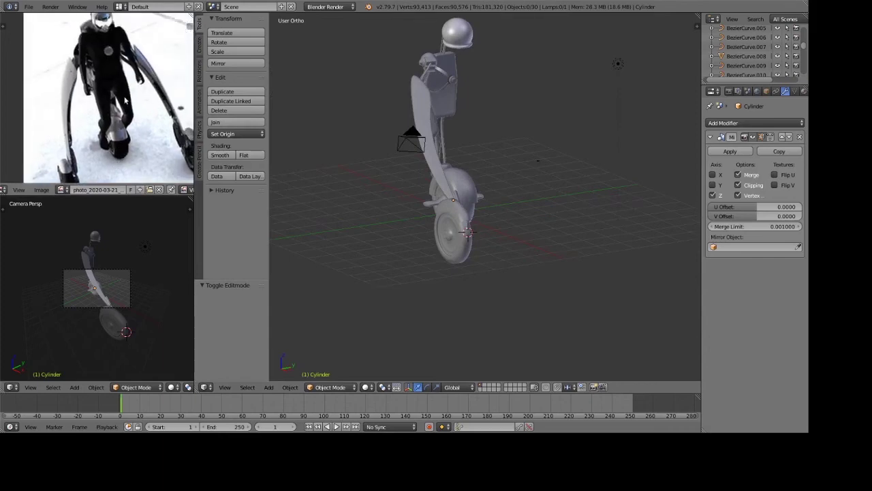
pyautogui.moveTo(504, 146); pyautogui.dragTo(466, 145, button='middle')
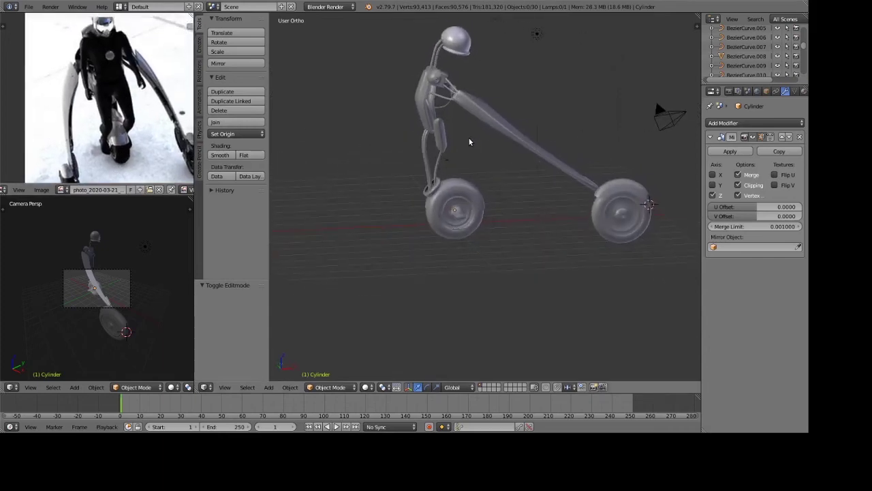
pyautogui.hotkey('shift', 'a')
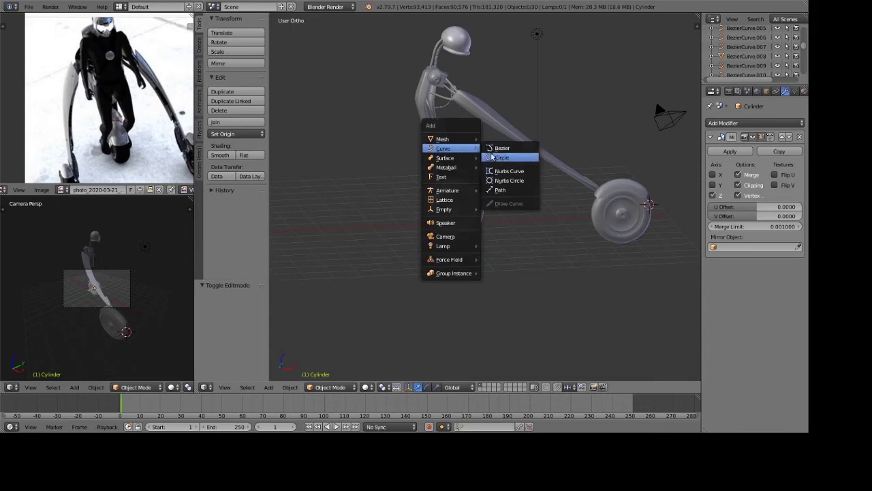
# Add a new Bezier curve and shift it along the X axis.
pyautogui.click(500, 147)
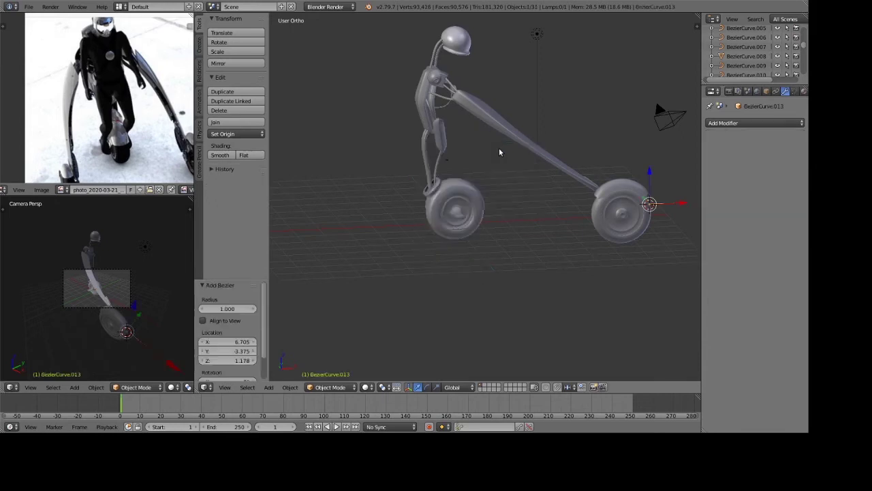
pyautogui.moveTo(501, 150)
pyautogui.mouseDown(button='middle')
pyautogui.moveTo(608, 141)
pyautogui.moveTo(595, 203)
pyautogui.mouseUp(button='middle')
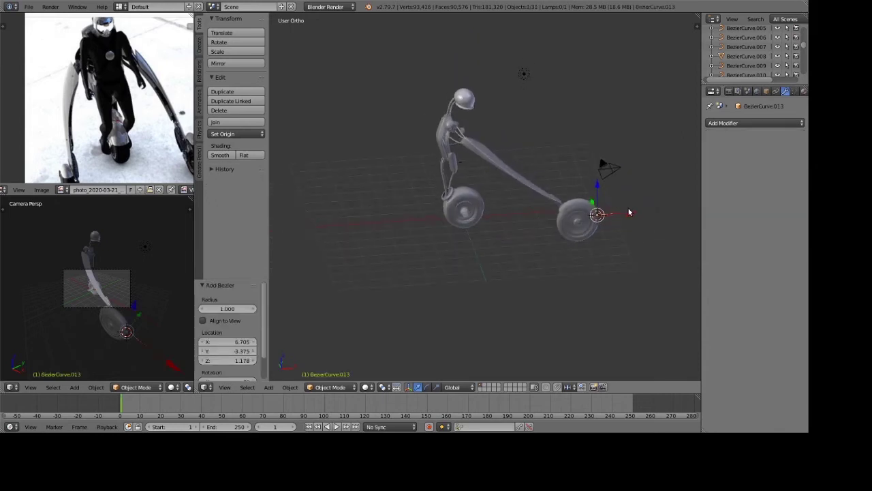
pyautogui.press('g')
pyautogui.press('x')
pyautogui.click(557, 217)
# Stand the curve upright by rotating it 90° about X, undoing a trial Y rotation.
pyautogui.scroll(3, 568, 219)
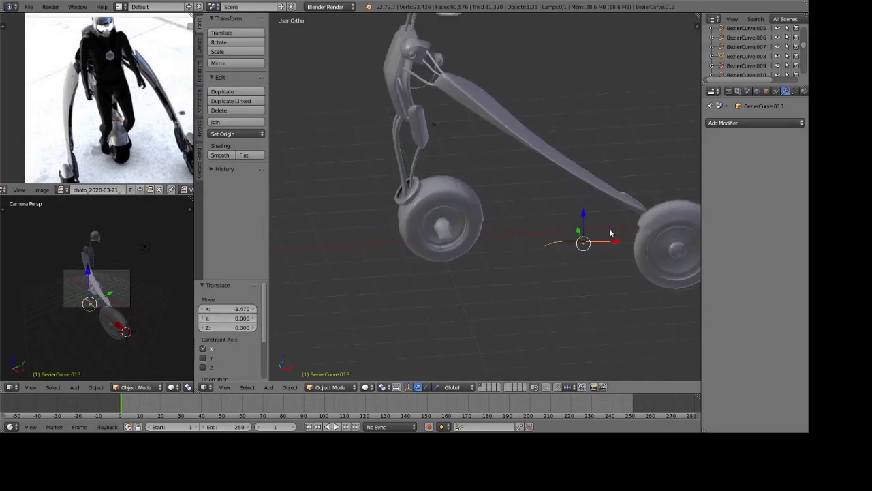
pyautogui.write('ry90')
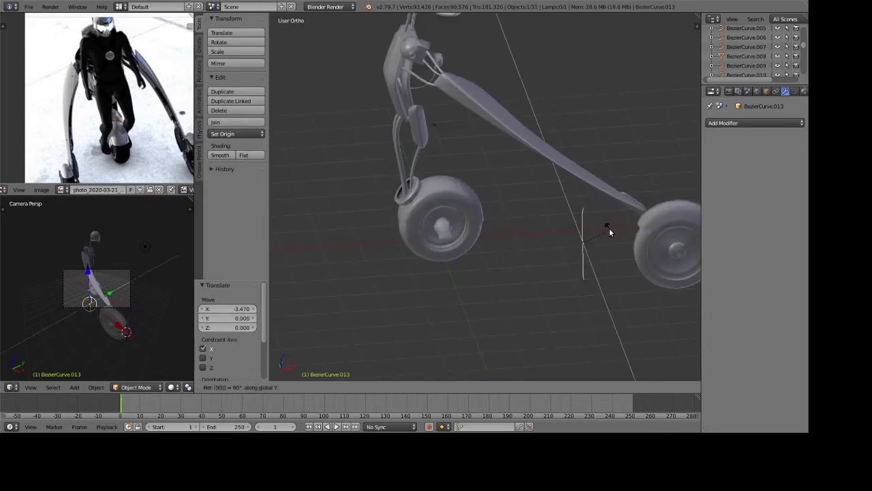
pyautogui.press('Return')
pyautogui.hotkey('ctrl', 'z')
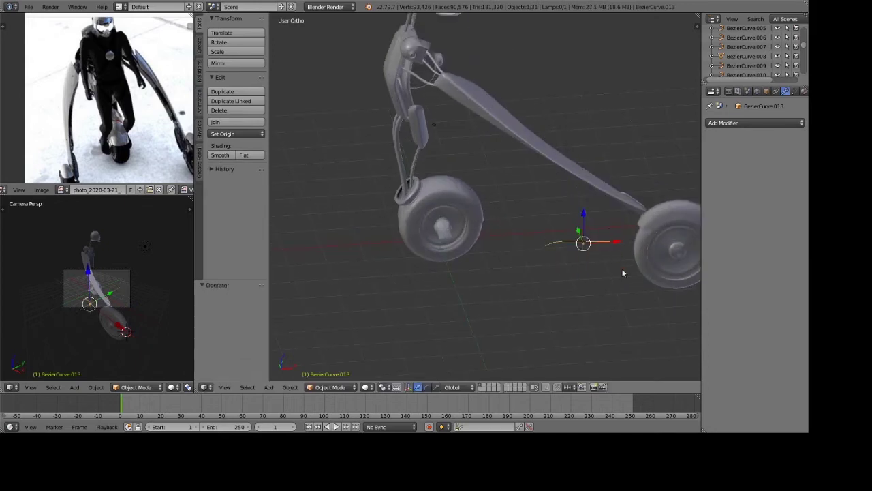
pyautogui.press('r')
pyautogui.press('x')
pyautogui.press('Return')
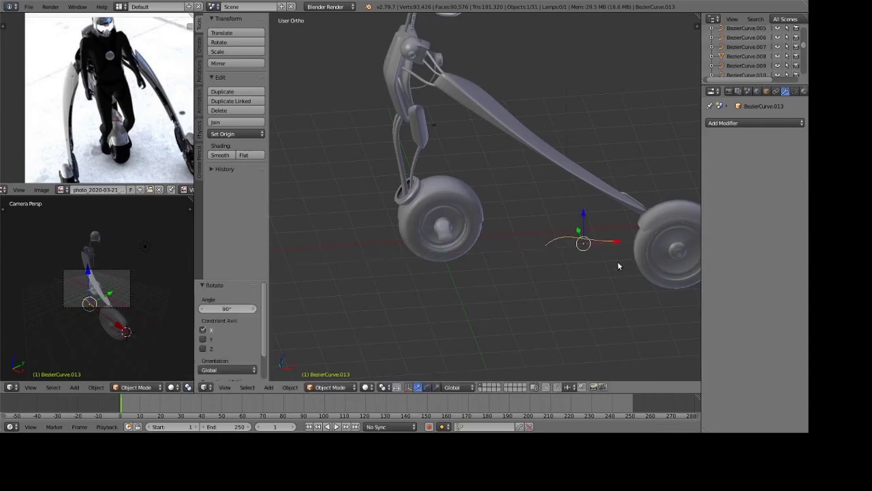
pyautogui.press('KP_1')
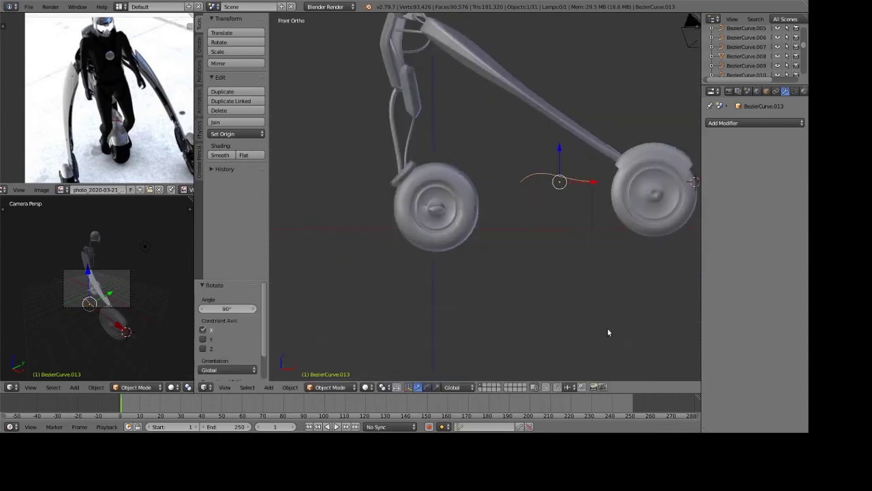
pyautogui.scroll(1, 607, 327)
pyautogui.scroll(1, 601, 260)
pyautogui.write('rx')
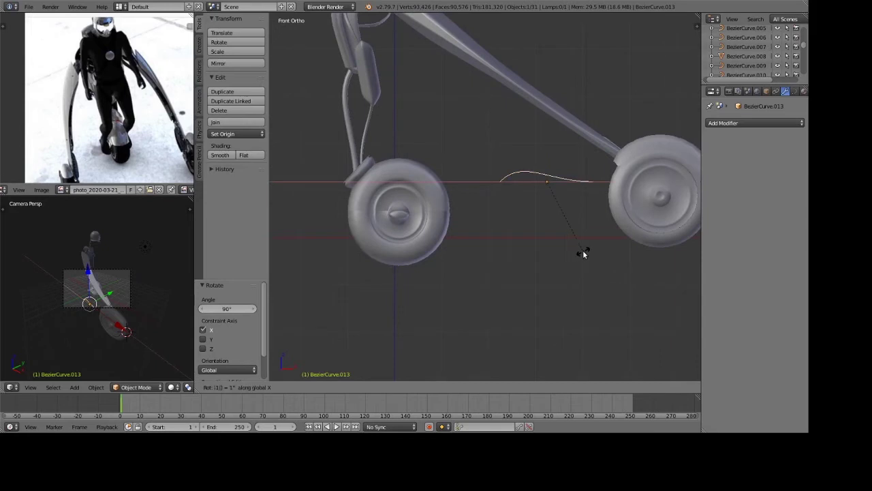
pyautogui.write('80')
pyautogui.press('Return')
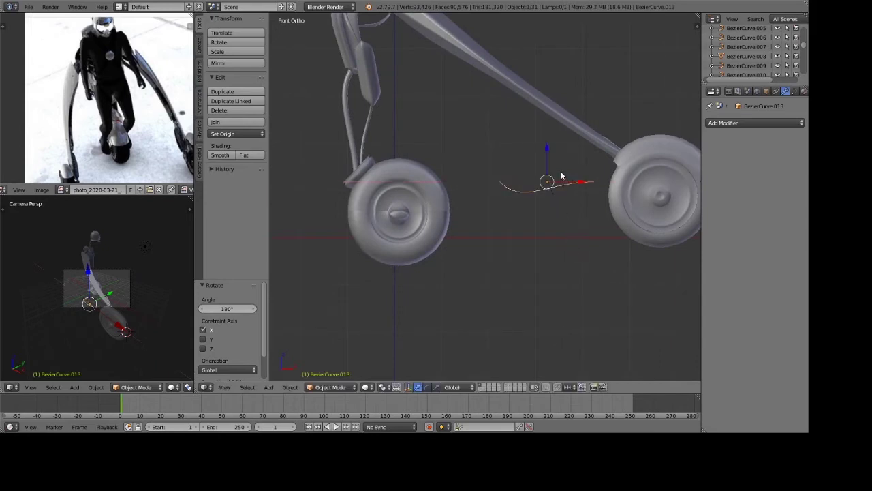
# Move the curve along Z, Y and X up beside the torso plate.
pyautogui.moveTo(570, 209); pyautogui.dragTo(544, 235, button='middle')
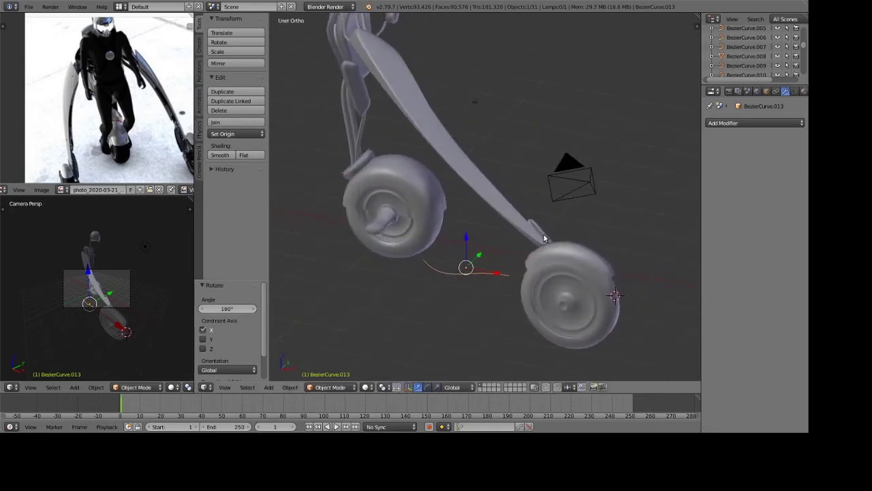
pyautogui.press('g')
pyautogui.press('z')
pyautogui.click(520, 125)
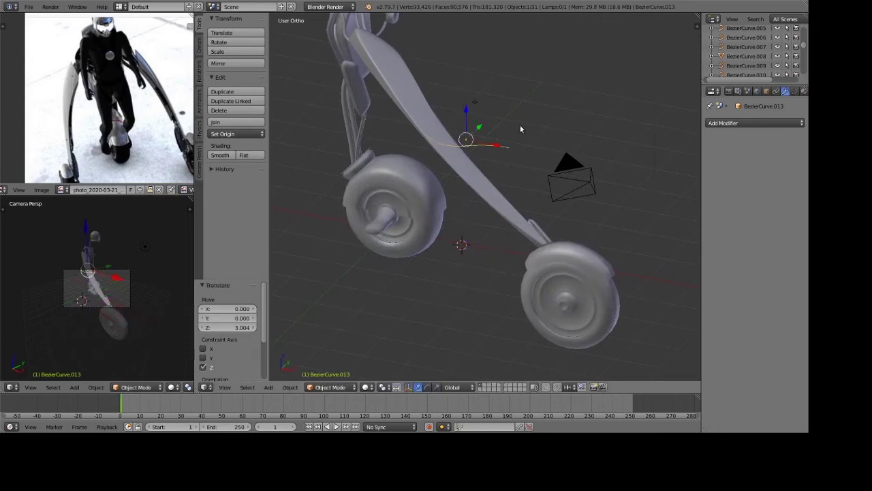
pyautogui.moveTo(520, 125); pyautogui.dragTo(455, 136, button='middle')
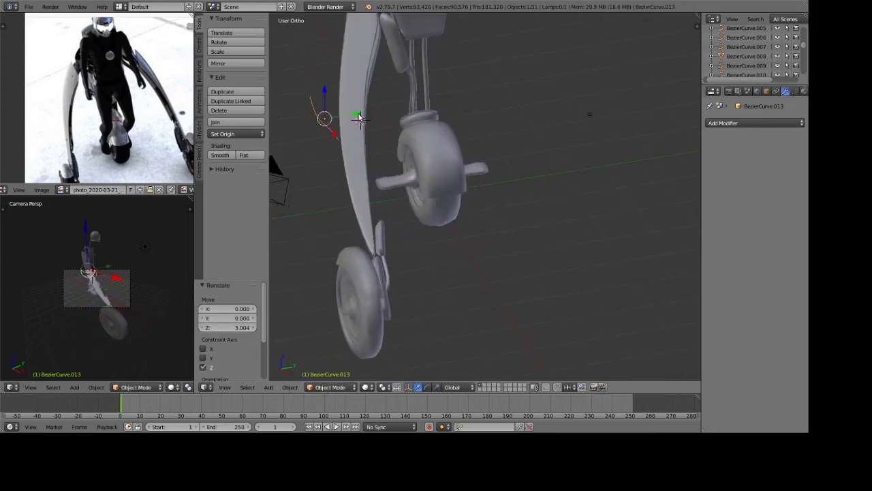
pyautogui.press('g')
pyautogui.press('y')
pyautogui.click(473, 99)
pyautogui.moveTo(473, 99); pyautogui.dragTo(498, 174, button='middle')
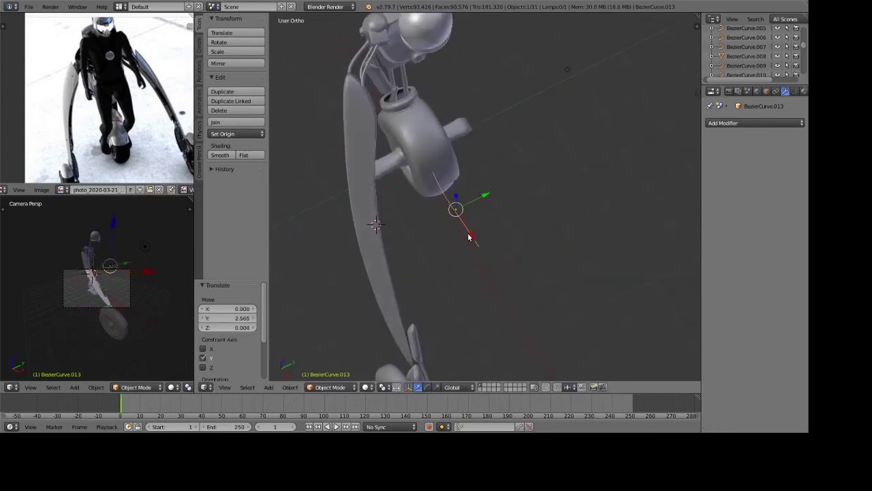
pyautogui.click(444, 152)
pyautogui.moveTo(444, 151)
pyautogui.mouseDown(button='middle')
pyautogui.moveTo(433, 78)
pyautogui.moveTo(473, 156)
pyautogui.moveTo(484, 159)
pyautogui.mouseUp(button='middle')
# Rotate the curve about X to 180° and nudge it along X.
pyautogui.press('r')
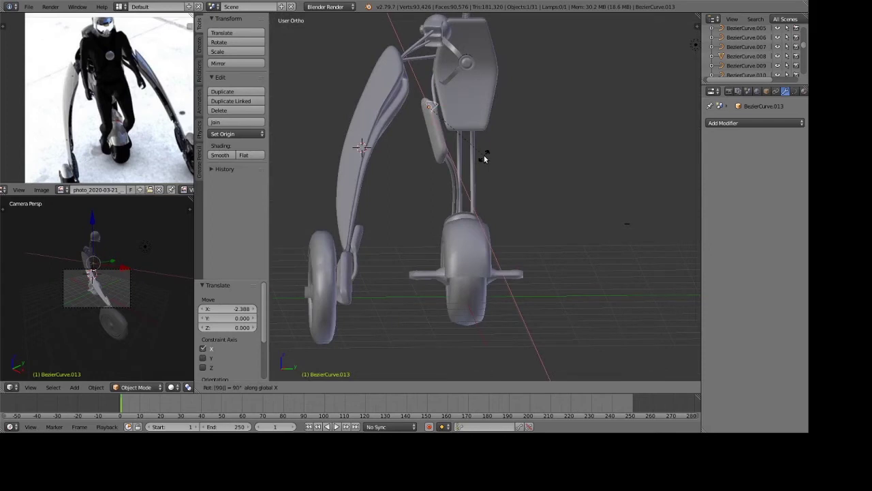
pyautogui.press('Return')
pyautogui.press('r')
pyautogui.press('x')
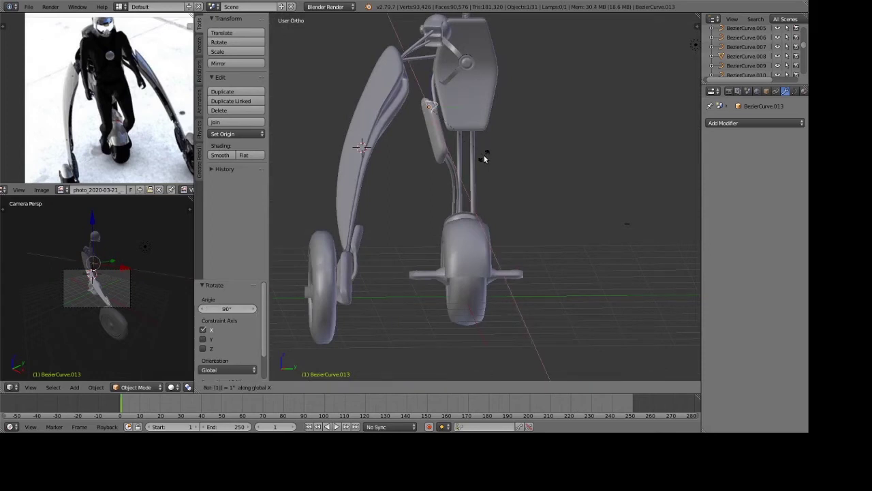
pyautogui.press('0')
pyautogui.press('Return')
pyautogui.moveTo(484, 156); pyautogui.dragTo(442, 149, button='middle')
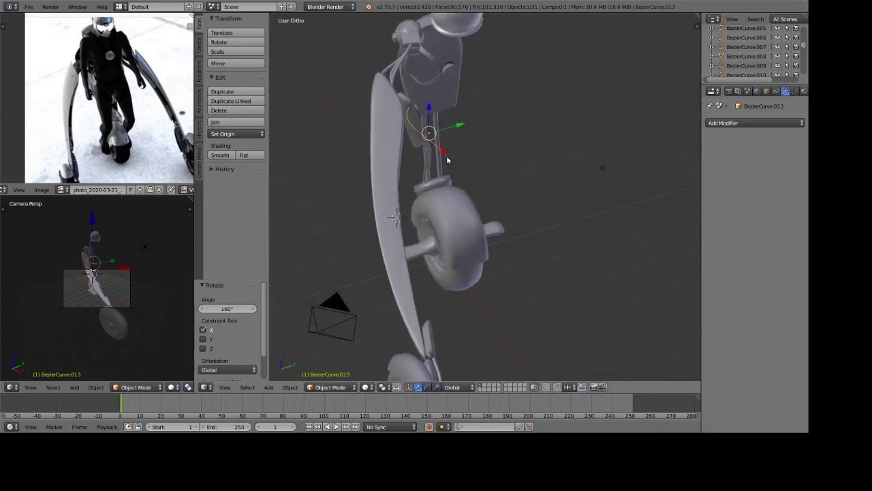
pyautogui.press('g')
pyautogui.click(430, 143)
# From the right-side view, adjust the curve's height and Y position beside the torso.
pyautogui.press('KP_3')
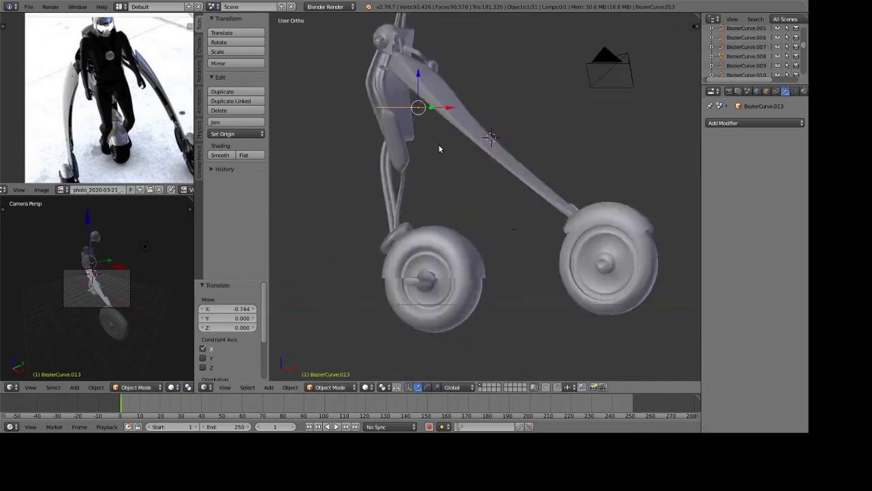
pyautogui.scroll(3, 439, 145)
pyautogui.scroll(3, 439, 145)
pyautogui.scroll(-1, 475, 250)
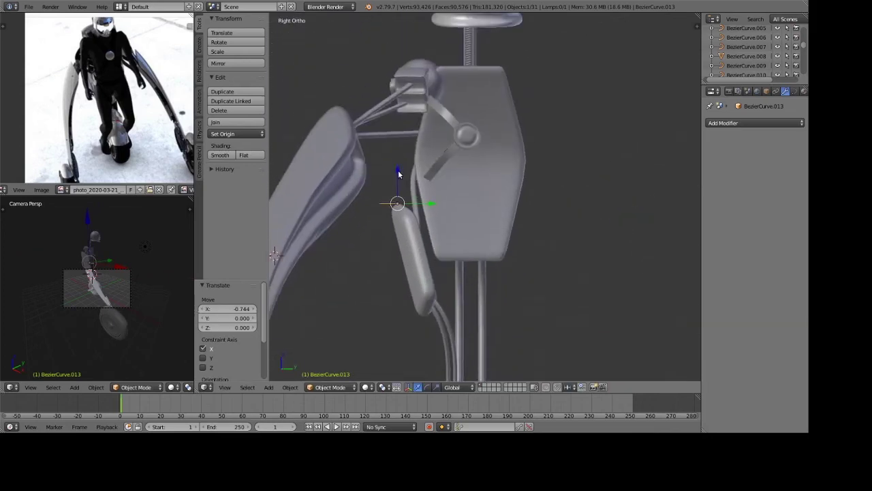
pyautogui.press('g')
pyautogui.press('z')
pyautogui.click(391, 118)
pyautogui.press('g')
pyautogui.press('y')
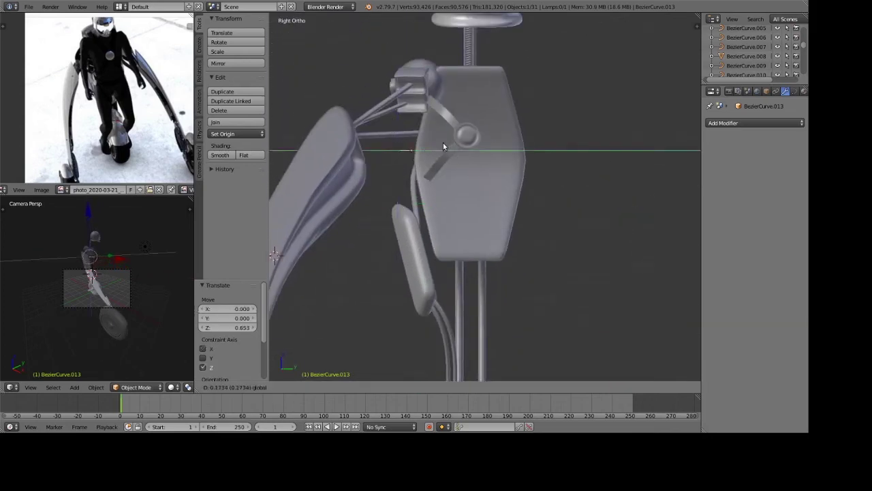
pyautogui.click(440, 136)
pyautogui.moveTo(435, 127); pyautogui.dragTo(466, 193, button='middle')
# Nudge the curve along X and give it a tube-shaped Bevel Object profile.
pyautogui.press('g')
pyautogui.press('x')
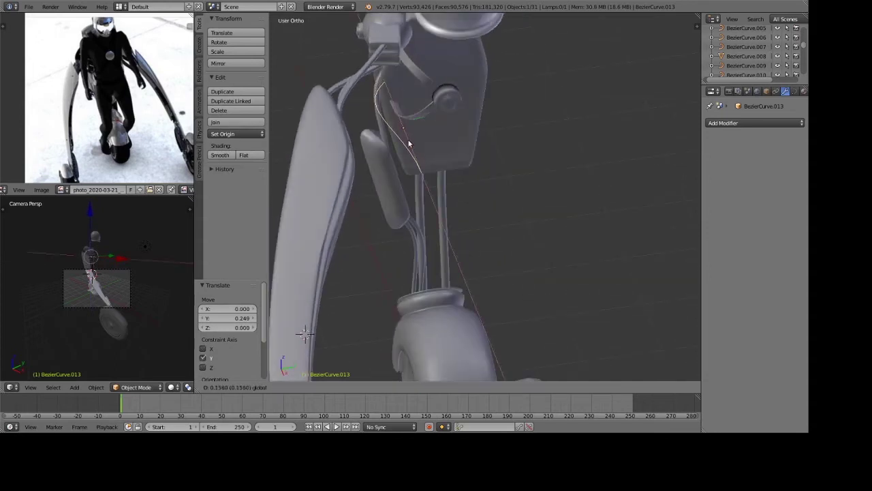
pyautogui.click(405, 135)
pyautogui.click(794, 92)
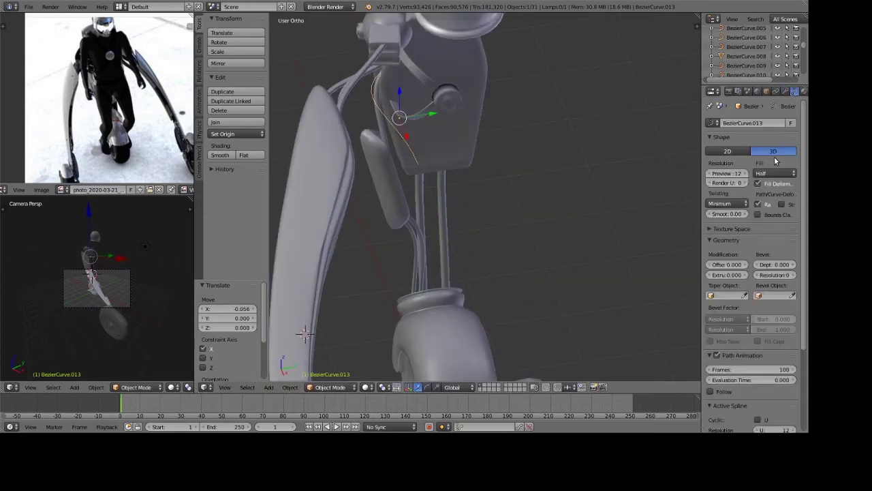
pyautogui.click(773, 295)
pyautogui.click(750, 310)
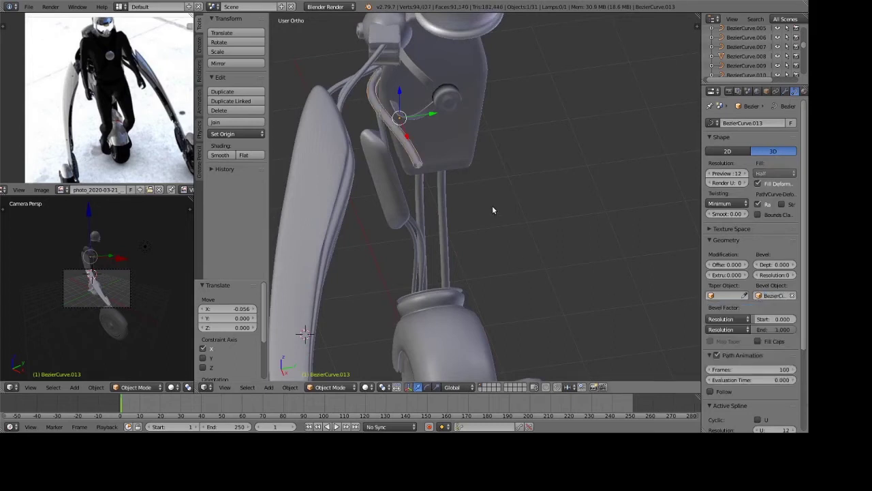
pyautogui.moveTo(492, 205)
pyautogui.mouseDown(button='middle')
pyautogui.moveTo(520, 159)
pyautogui.moveTo(555, 205)
pyautogui.moveTo(513, 263)
pyautogui.moveTo(456, 172)
pyautogui.moveTo(498, 195)
pyautogui.mouseUp(button='middle')
# In Edit Mode, move a curve point along the Y axis.
pyautogui.press('Tab')
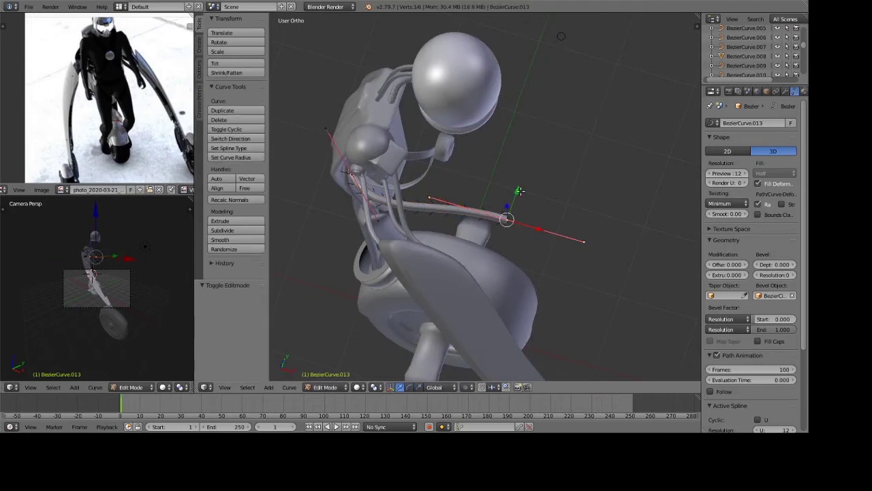
pyautogui.press('g')
pyautogui.press('y')
pyautogui.click(365, 189)
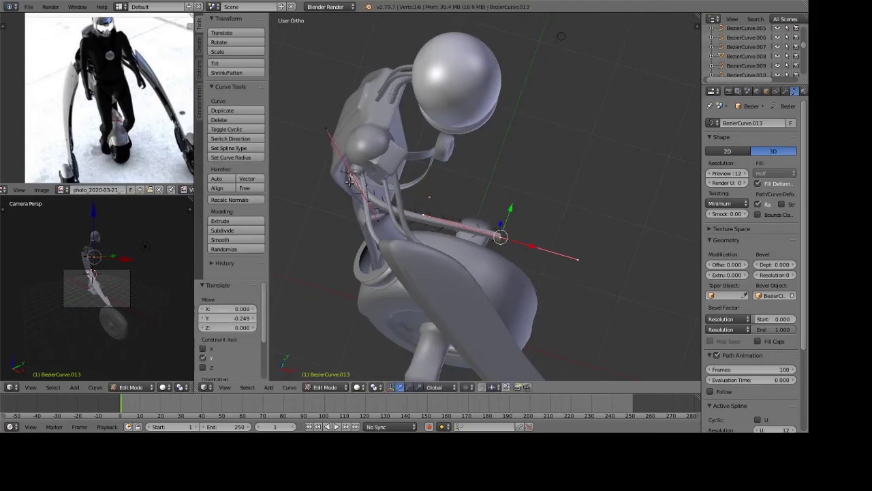
pyautogui.moveTo(349, 181)
pyautogui.mouseDown(button='middle')
pyautogui.moveTo(518, 150)
pyautogui.moveTo(538, 167)
pyautogui.mouseUp(button='middle')
pyautogui.scroll(3, 549, 164)
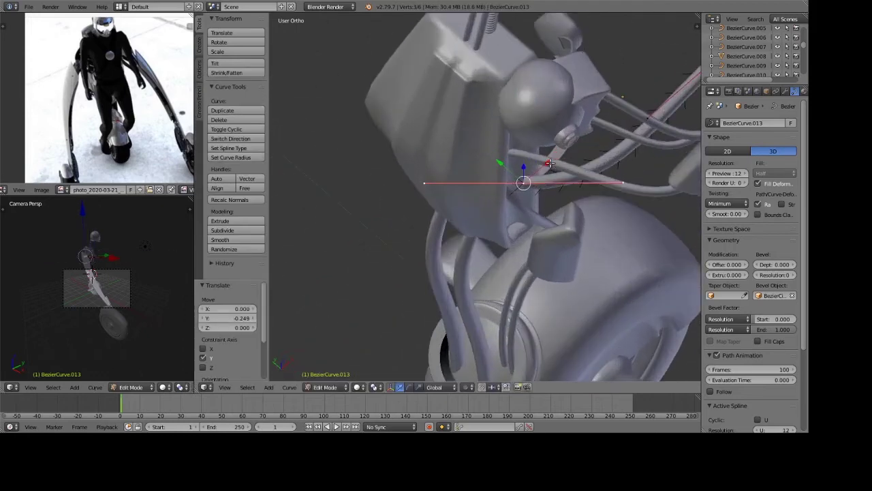
# Shift the point near the head along X and rotate its handle about -25.6° around Z.
pyautogui.press('g')
pyautogui.press('x')
pyautogui.click(565, 198)
pyautogui.press('r')
pyautogui.press('z')
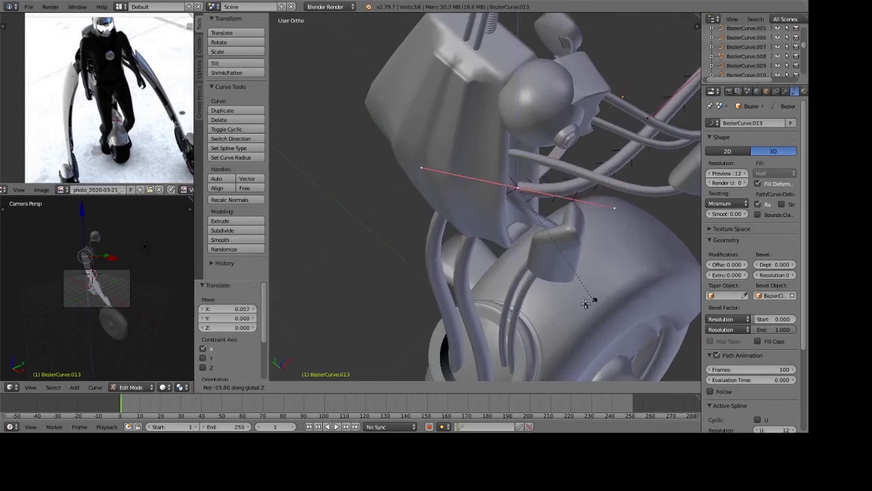
pyautogui.click(569, 281)
pyautogui.press('r')
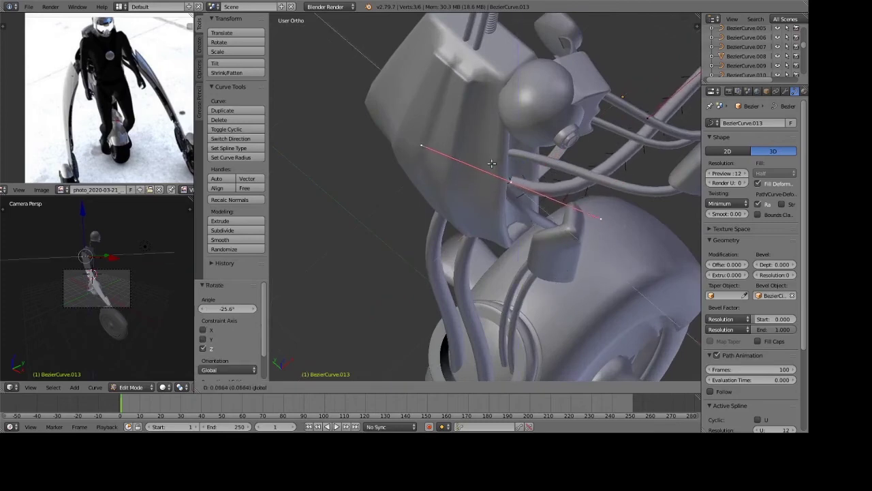
pyautogui.press('Tab')
pyautogui.scroll(-3, 629, 210)
# Slide another curve point along the X axis, then leave Edit Mode.
pyautogui.moveTo(629, 210); pyautogui.dragTo(463, 215, button='middle')
pyautogui.press('Tab')
pyautogui.moveTo(464, 247)
pyautogui.keyDown('shift'); pyautogui.mouseDown(button='middle')
pyautogui.moveTo(456, 216)
pyautogui.moveTo(484, 257)
pyautogui.mouseUp(button='middle'); pyautogui.keyUp('shift')
pyautogui.moveTo(457, 272)
pyautogui.mouseDown()
pyautogui.moveTo(467, 250)
pyautogui.moveTo(499, 225)
pyautogui.mouseUp()
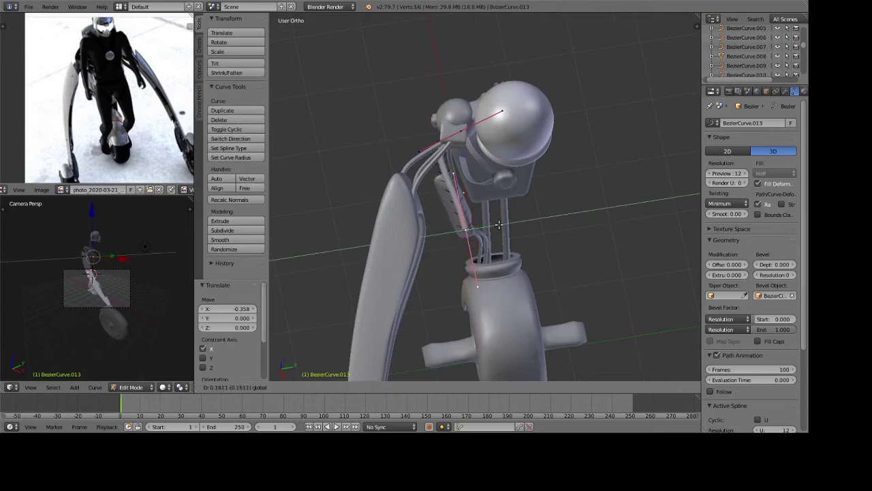
pyautogui.moveTo(499, 225)
pyautogui.mouseDown(button='middle')
pyautogui.moveTo(613, 190)
pyautogui.moveTo(599, 204)
pyautogui.moveTo(575, 191)
pyautogui.mouseUp(button='middle')
pyautogui.press('Tab')
pyautogui.press('a')
pyautogui.scroll(2, 119, 78)
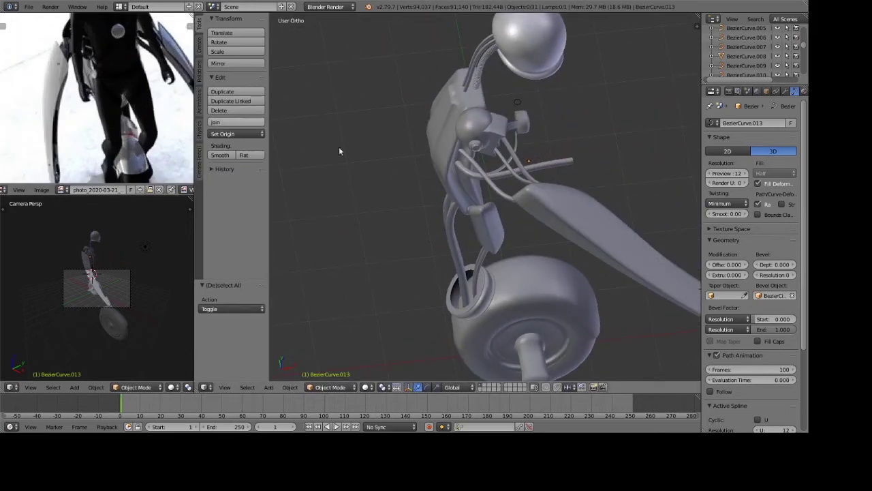
# Lower the curve point near the arm twice along Z and shift it sideways along X.
pyautogui.press('Tab')
pyautogui.press('g')
pyautogui.press('z')
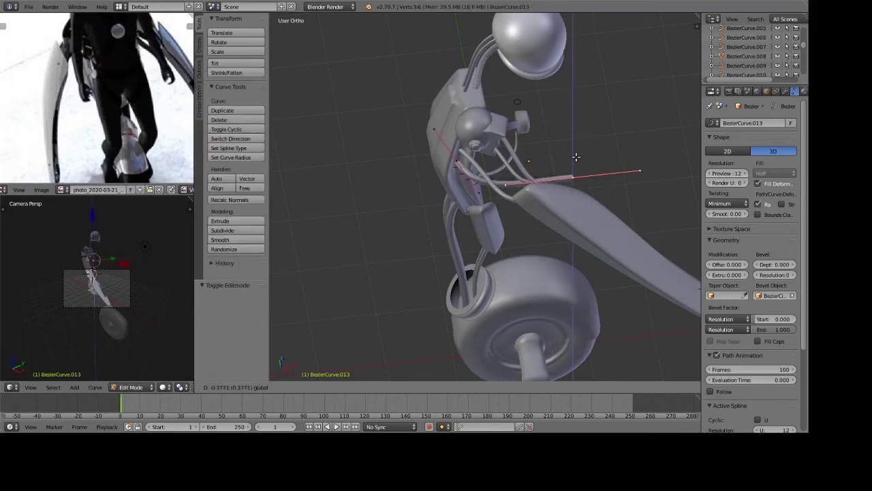
pyautogui.click(576, 160)
pyautogui.scroll(3, 576, 159)
pyautogui.moveTo(576, 159); pyautogui.dragTo(565, 114, button='middle')
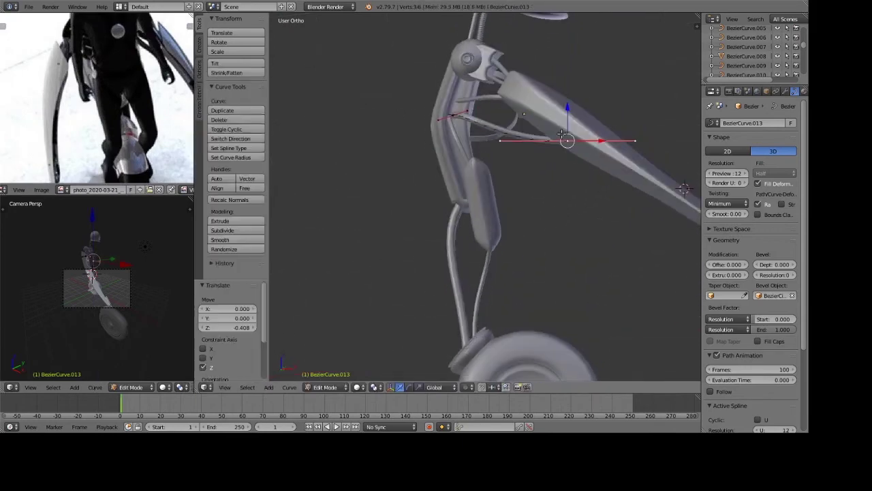
pyautogui.press('g')
pyautogui.press('z')
pyautogui.click(564, 125)
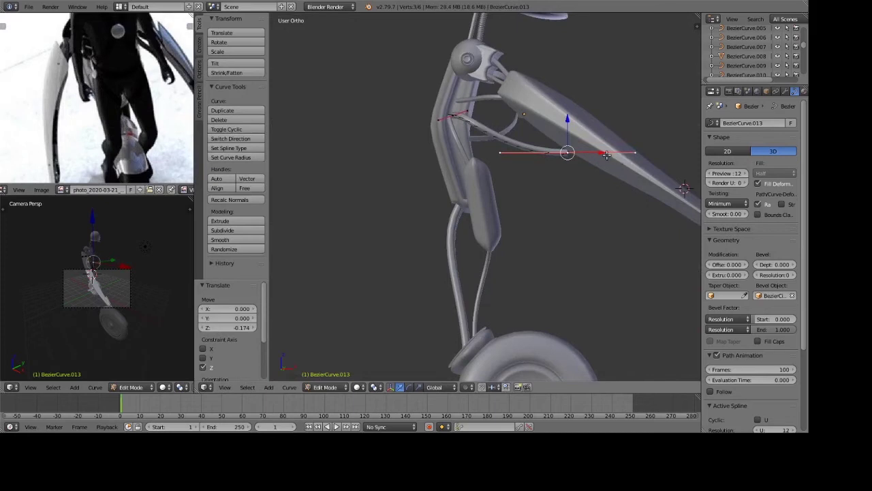
pyautogui.press('g')
pyautogui.press('x')
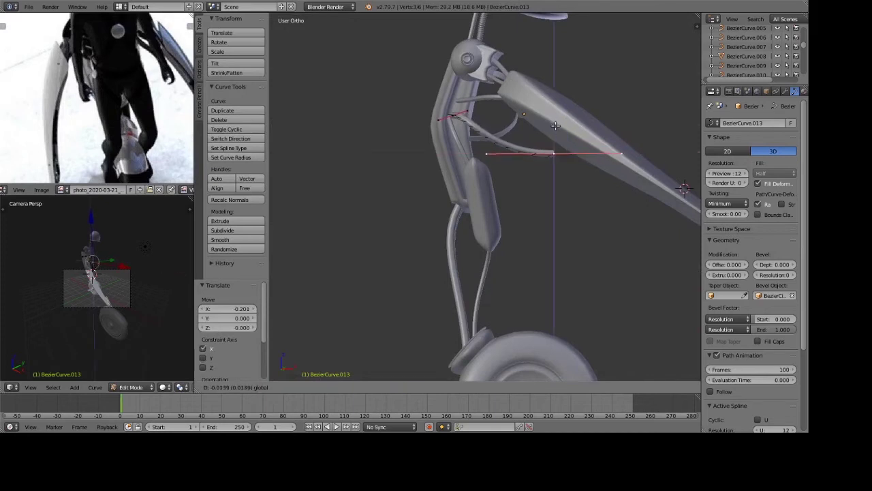
pyautogui.click(565, 147)
pyautogui.press('Tab')
pyautogui.moveTo(595, 164)
pyautogui.mouseDown(button='middle')
pyautogui.moveTo(623, 189)
pyautogui.moveTo(467, 210)
pyautogui.moveTo(511, 245)
pyautogui.mouseUp(button='middle')
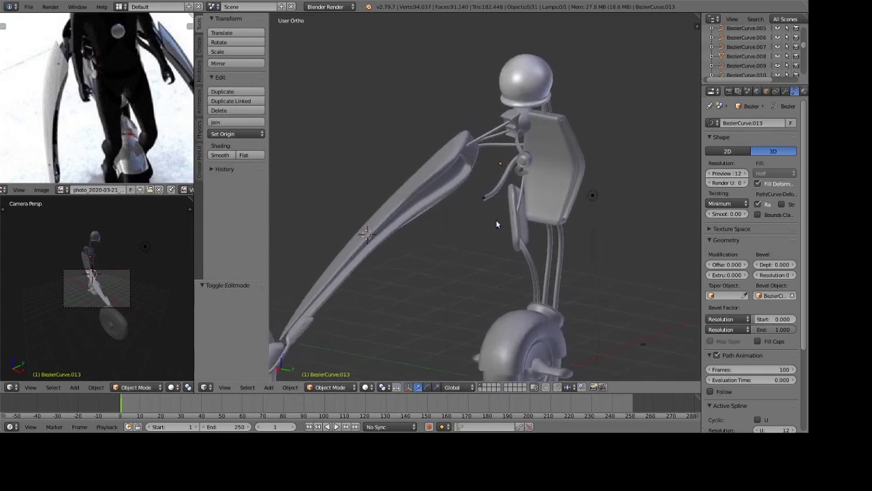
# Add a cylinder mesh and slide it along the Y axis.
pyautogui.hotkey('shift', 'a')
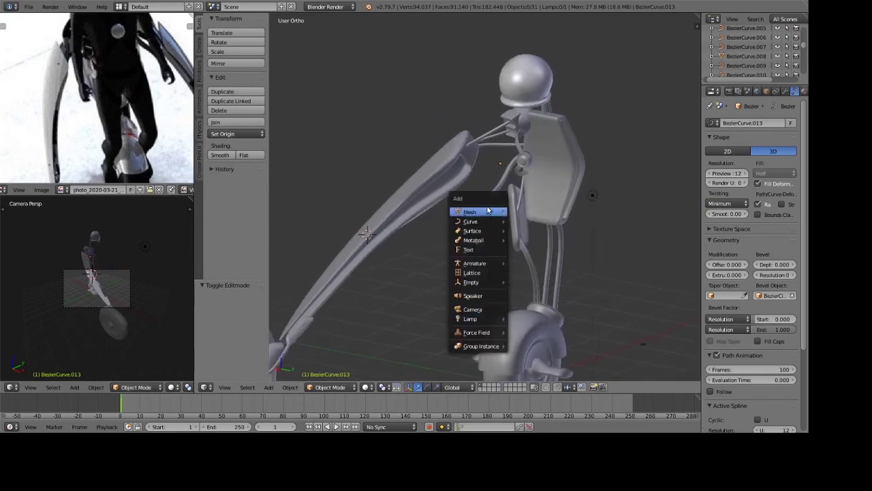
pyautogui.moveTo(477, 212)
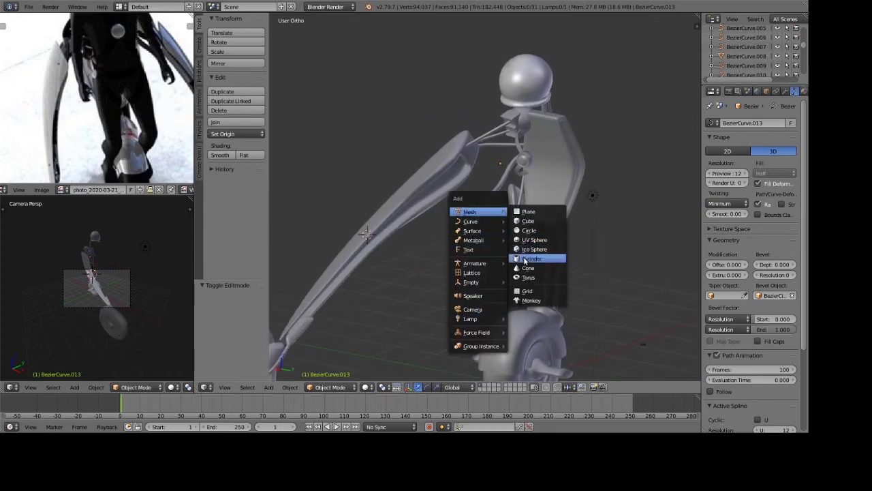
pyautogui.click(523, 260)
pyautogui.scroll(-3, 523, 261)
pyautogui.scroll(3, 510, 266)
pyautogui.moveTo(509, 266); pyautogui.dragTo(470, 247, button='middle')
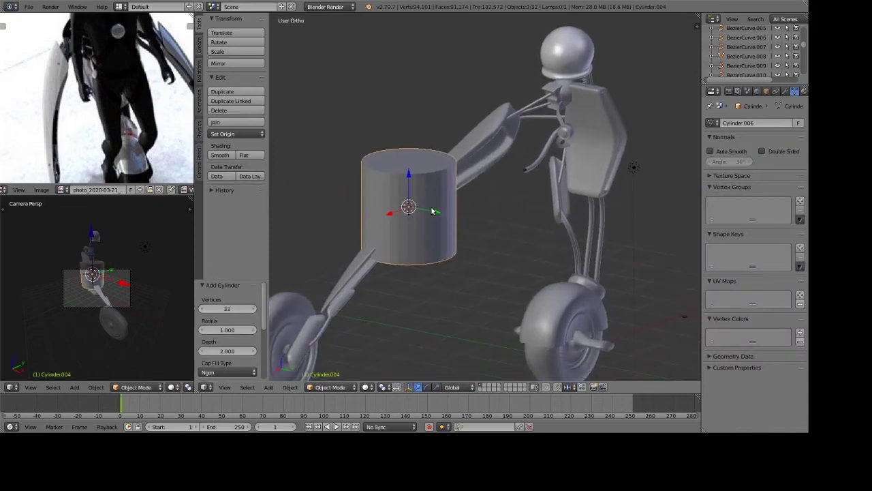
pyautogui.moveTo(433, 211); pyautogui.dragTo(488, 221)
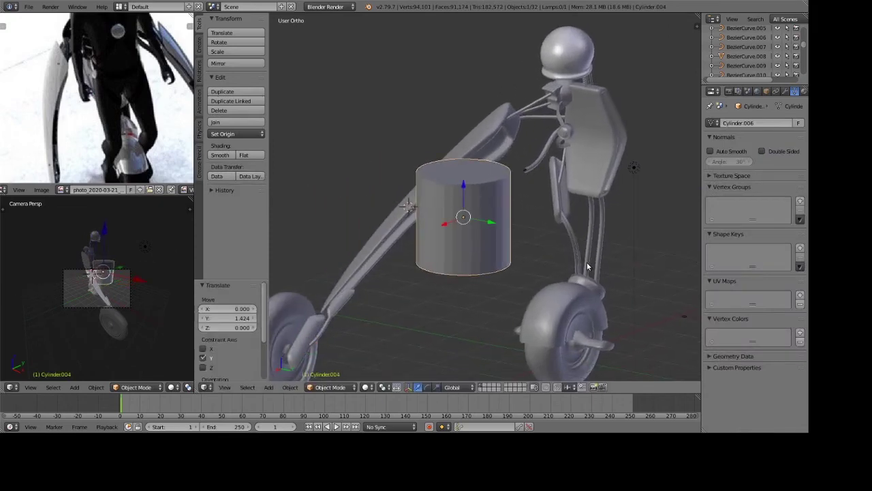
# Turn the cylinder 90° about Y and shrink it to about a quarter size.
pyautogui.press('r')
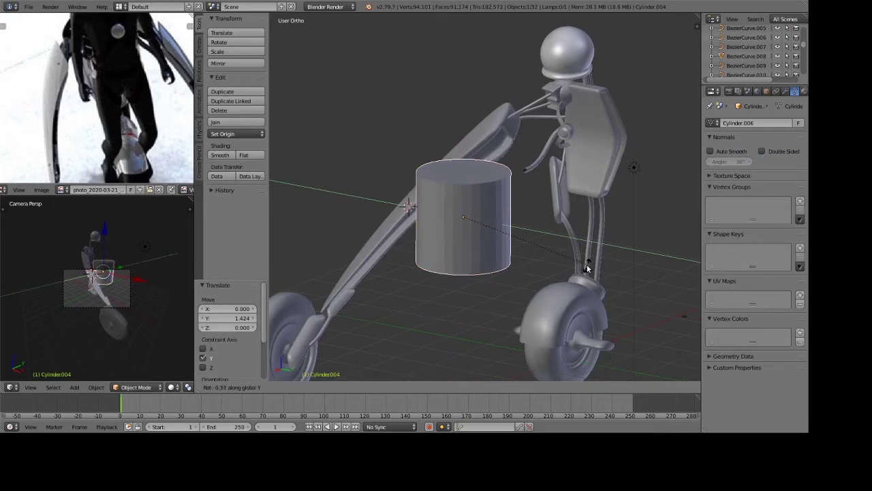
pyautogui.write('90')
pyautogui.press('Return')
pyautogui.press('s')
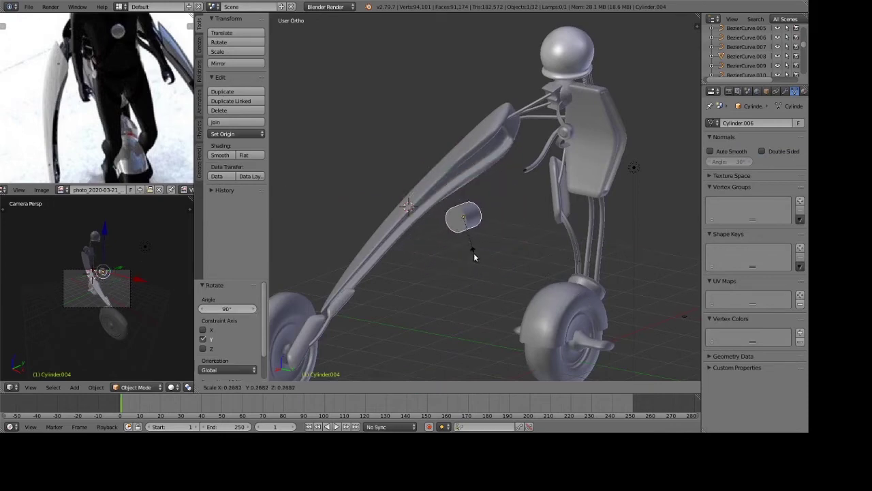
pyautogui.click(474, 252)
# Move the cylinder along X, Z and Y (0.160) to the arm joint.
pyautogui.press('g')
pyautogui.press('x')
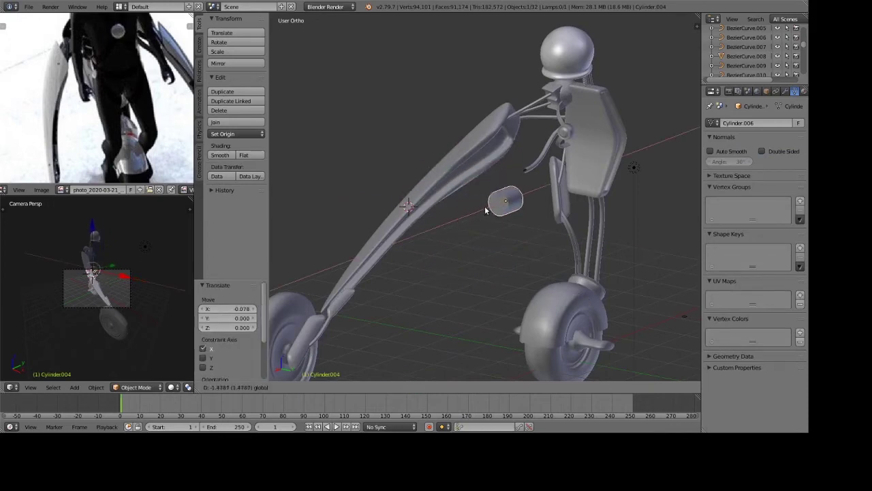
pyautogui.click(488, 206)
pyautogui.scroll(4, 487, 206)
pyautogui.scroll(1, 539, 245)
pyautogui.moveTo(570, 271); pyautogui.dragTo(621, 267, button='middle')
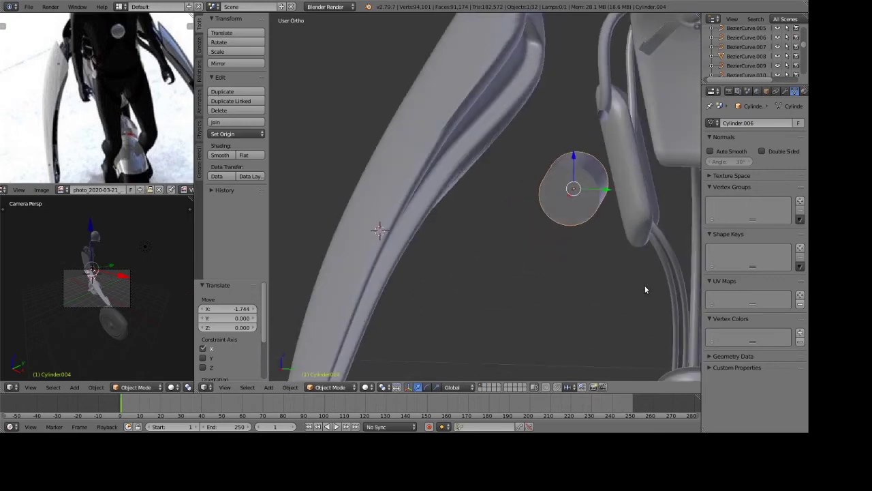
pyautogui.press('g')
pyautogui.press('z')
pyautogui.click(652, 225)
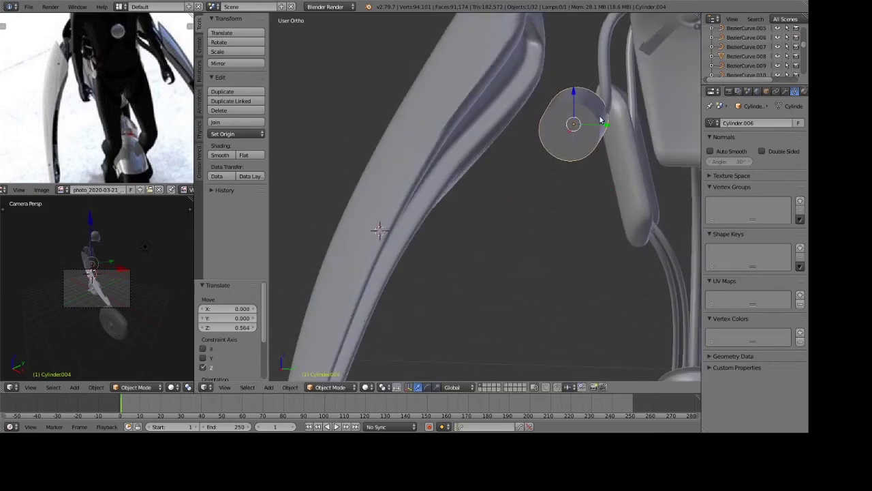
pyautogui.press('g')
pyautogui.press('y')
pyautogui.click(626, 149)
# Zoom and orbit to check the cylinder sits beside the arm's round socket.
pyautogui.scroll(-5, 634, 184)
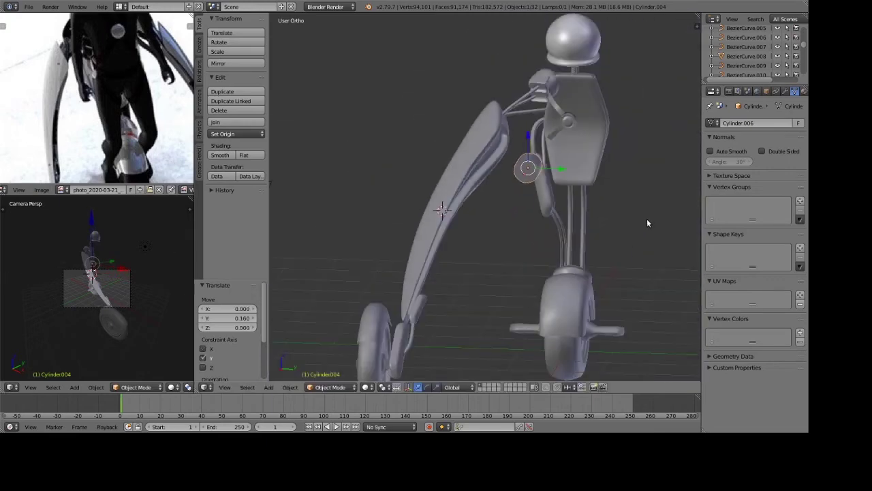
pyautogui.moveTo(646, 223)
pyautogui.mouseDown(button='middle')
pyautogui.moveTo(633, 253)
pyautogui.moveTo(570, 279)
pyautogui.moveTo(600, 211)
pyautogui.moveTo(595, 253)
pyautogui.moveTo(619, 179)
pyautogui.mouseUp(button='middle')
pyautogui.scroll(4, 609, 199)
pyautogui.scroll(3, 634, 231)
pyautogui.scroll(-1, 635, 225)
pyautogui.scroll(2, 643, 171)
pyautogui.scroll(2, 669, 218)
pyautogui.scroll(3, 524, 127)
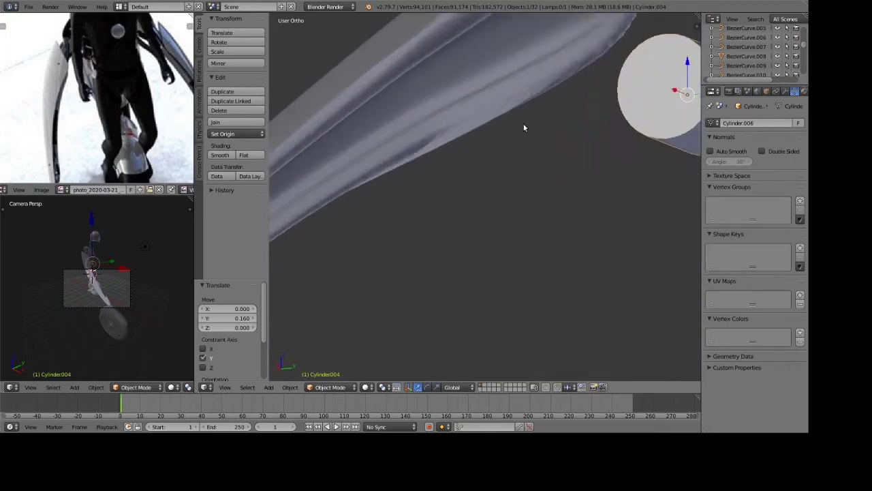
pyautogui.scroll(2, 524, 128)
pyautogui.scroll(2, 443, 74)
pyautogui.scroll(-6, 444, 74)
pyautogui.moveTo(461, 111)
pyautogui.mouseDown(button='middle')
pyautogui.moveTo(593, 89)
pyautogui.moveTo(590, 100)
pyautogui.moveTo(593, 78)
pyautogui.moveTo(556, 124)
pyautogui.mouseUp(button='middle')
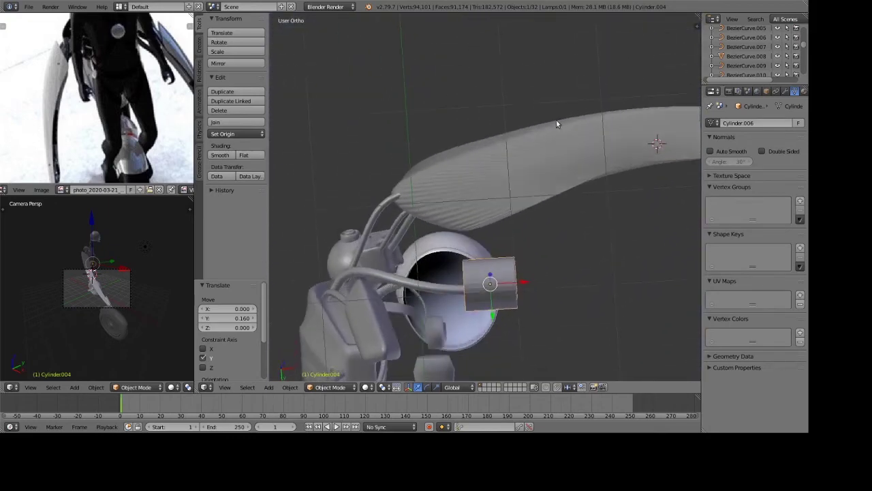
pyautogui.scroll(2, 556, 124)
# Select the long curved arm piece and extrude one of its faces into a new band.
pyautogui.rightClick(552, 128)
pyautogui.press('Tab')
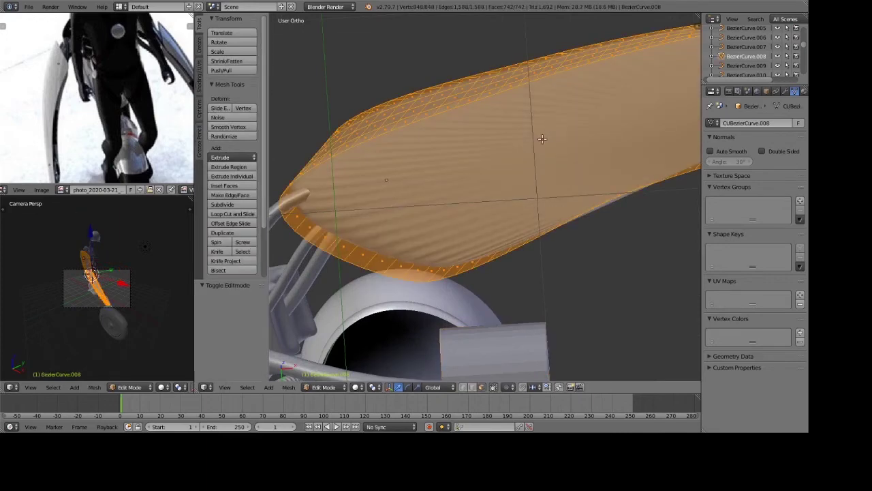
pyautogui.moveTo(514, 150)
pyautogui.mouseDown(button='middle')
pyautogui.moveTo(555, 184)
pyautogui.moveTo(512, 190)
pyautogui.mouseUp(button='middle')
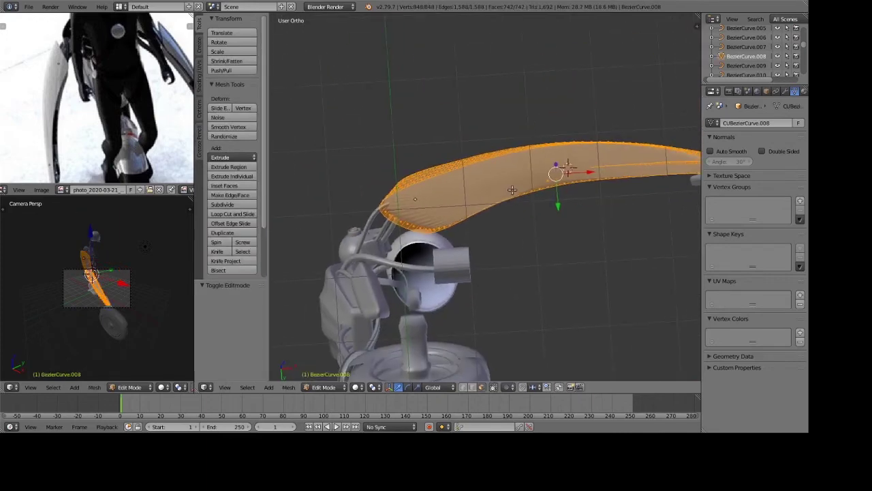
pyautogui.hotkey('ctrl', 'Tab')
pyautogui.click(507, 197)
pyautogui.rightClick(518, 185)
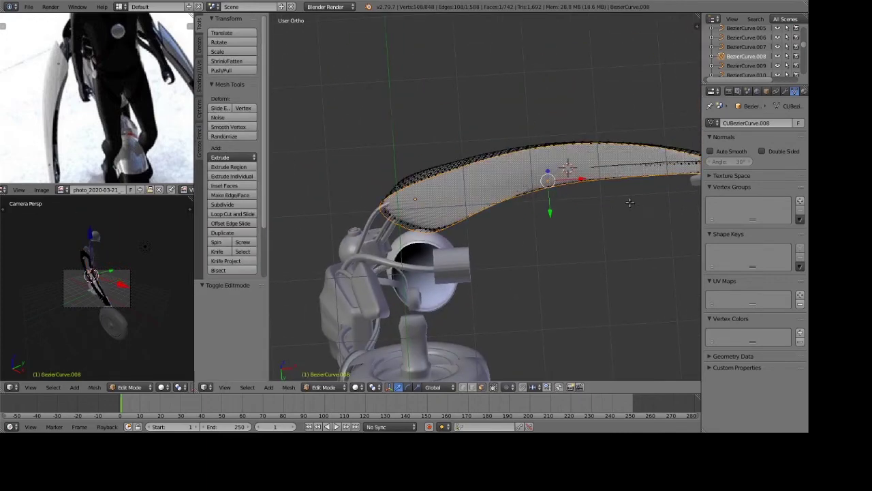
pyautogui.moveTo(630, 202)
pyautogui.mouseDown(button='middle')
pyautogui.moveTo(446, 209)
pyautogui.moveTo(504, 239)
pyautogui.moveTo(511, 252)
pyautogui.mouseUp(button='middle')
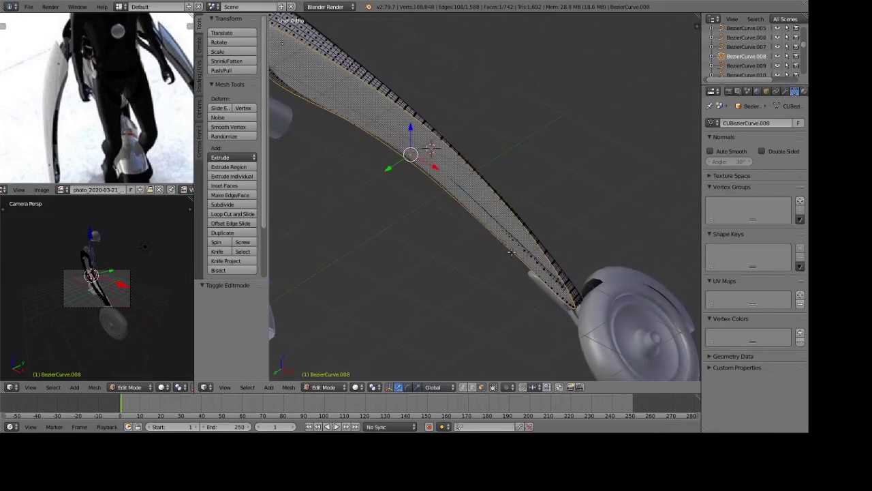
pyautogui.press('e')
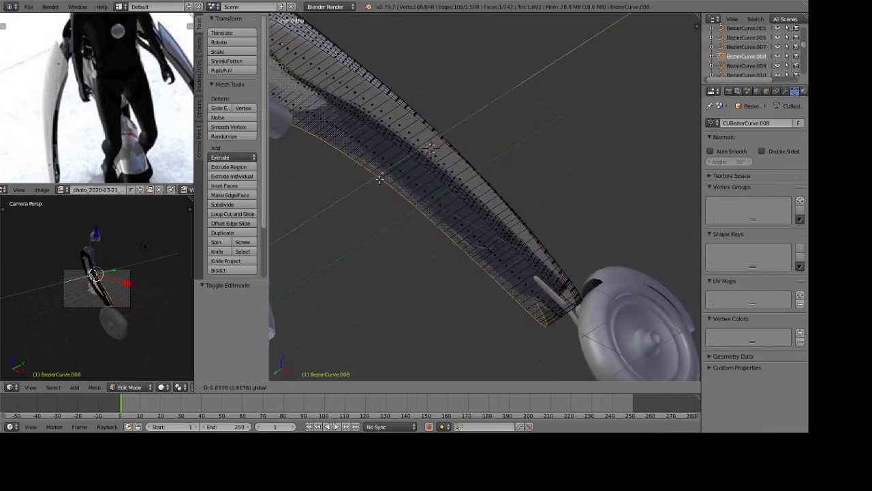
pyautogui.click(471, 123)
pyautogui.moveTo(471, 123)
pyautogui.mouseDown(button='middle')
pyautogui.moveTo(695, 103)
pyautogui.moveTo(688, 121)
pyautogui.moveTo(691, 91)
pyautogui.mouseUp(button='middle')
pyautogui.moveTo(578, 295)
pyautogui.mouseDown(button='middle')
pyautogui.moveTo(681, 35)
pyautogui.moveTo(520, 171)
pyautogui.moveTo(490, 179)
pyautogui.moveTo(506, 127)
pyautogui.moveTo(494, 208)
pyautogui.moveTo(458, 264)
pyautogui.moveTo(486, 224)
pyautogui.mouseUp(button='middle')
# Delete the band's faces, fill the open edge with a new face and shrink it to 0.739.
pyautogui.press('x')
pyautogui.click(532, 178)
pyautogui.press('z')
pyautogui.press('z')
pyautogui.press('a')
pyautogui.press('f')
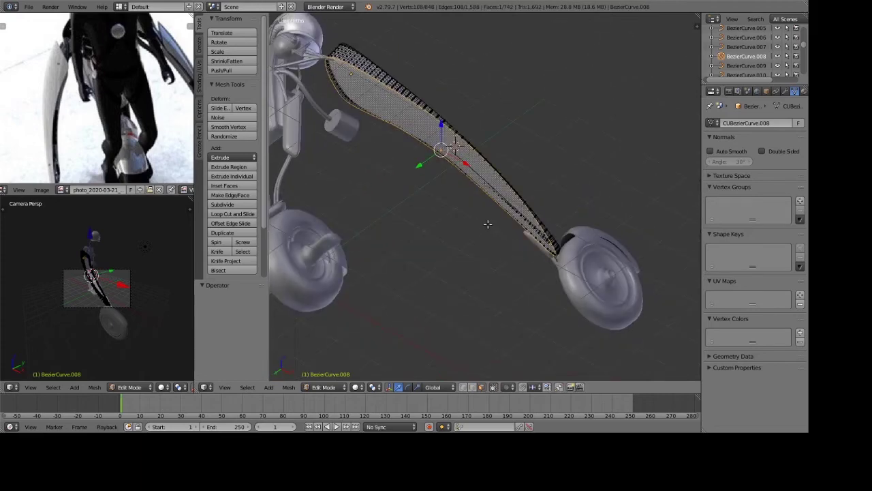
pyautogui.press('s')
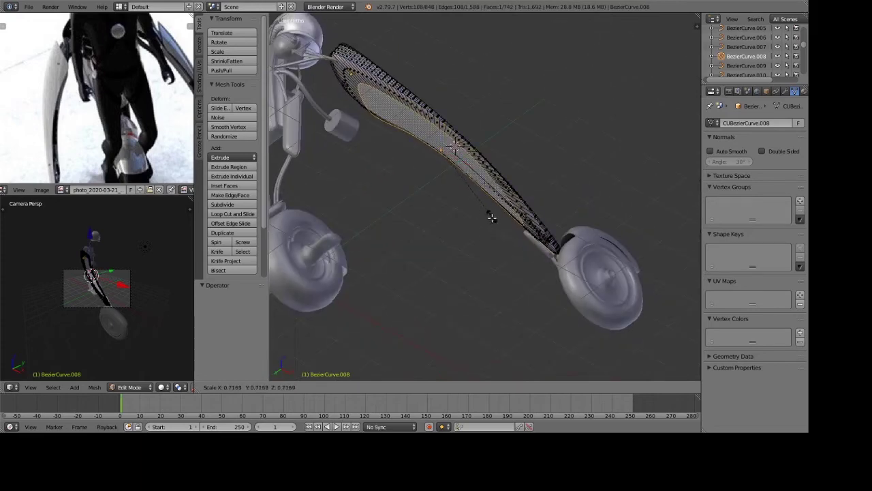
pyautogui.click(492, 218)
pyautogui.press('g')
pyautogui.press('z')
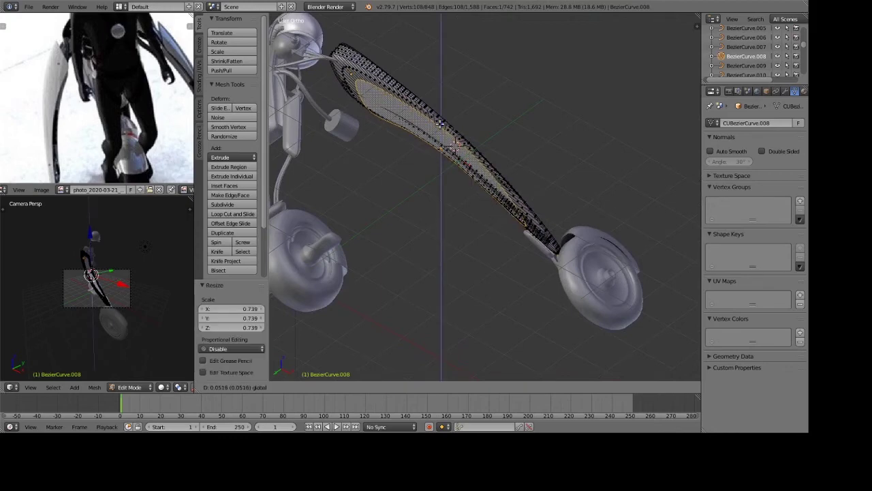
pyautogui.rightClick(442, 123)
pyautogui.moveTo(473, 209)
pyautogui.mouseDown(button='middle')
pyautogui.moveTo(501, 113)
pyautogui.moveTo(530, 171)
pyautogui.moveTo(528, 189)
pyautogui.mouseUp(button='middle')
# Rotate the blade slightly about Z, shift it along Y and shrink it to 0.908.
pyautogui.press('r')
pyautogui.press('z')
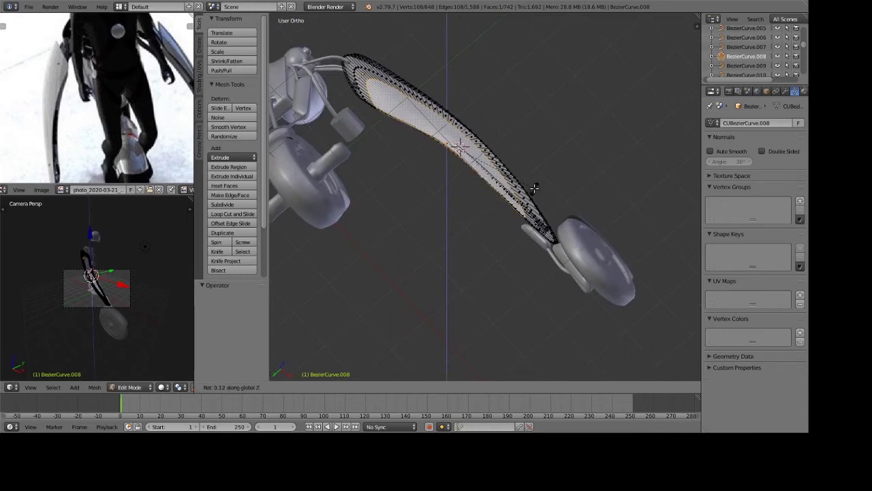
pyautogui.click(514, 181)
pyautogui.press('g')
pyautogui.press('y')
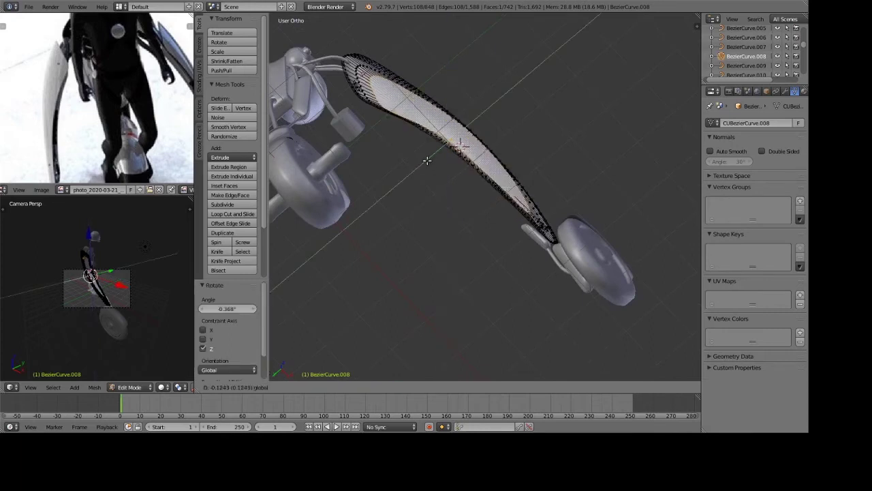
pyautogui.click(423, 162)
pyautogui.press('s')
pyautogui.click(597, 217)
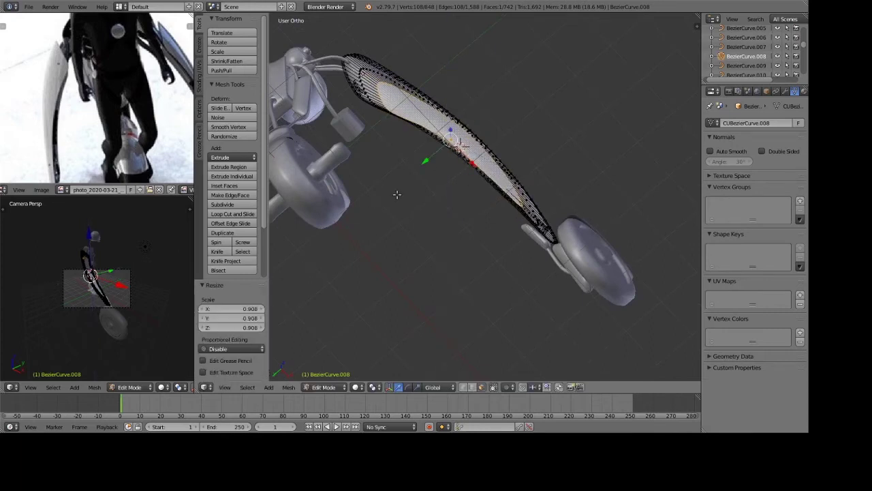
pyautogui.press('g')
pyautogui.press('y')
pyautogui.click(427, 161)
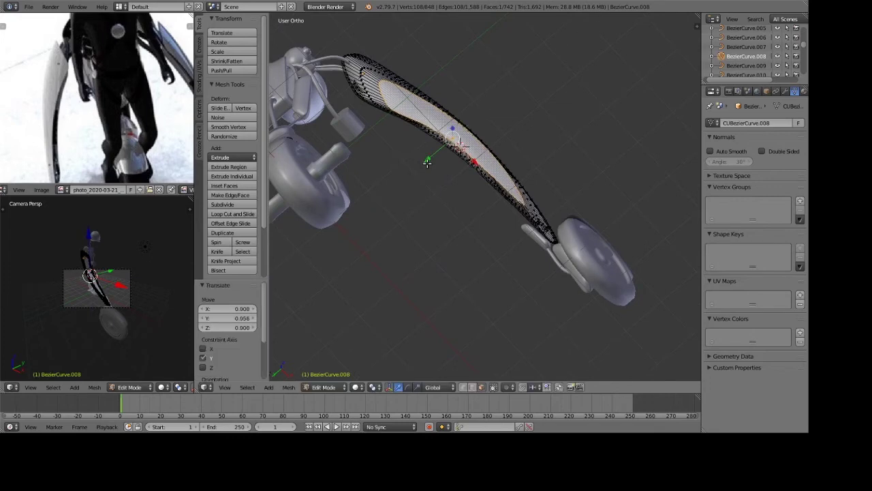
pyautogui.press('g')
pyautogui.press('y')
pyautogui.click(426, 164)
# Undo the last nudge to the blade mesh and return to Edit Mode.
pyautogui.press('z')
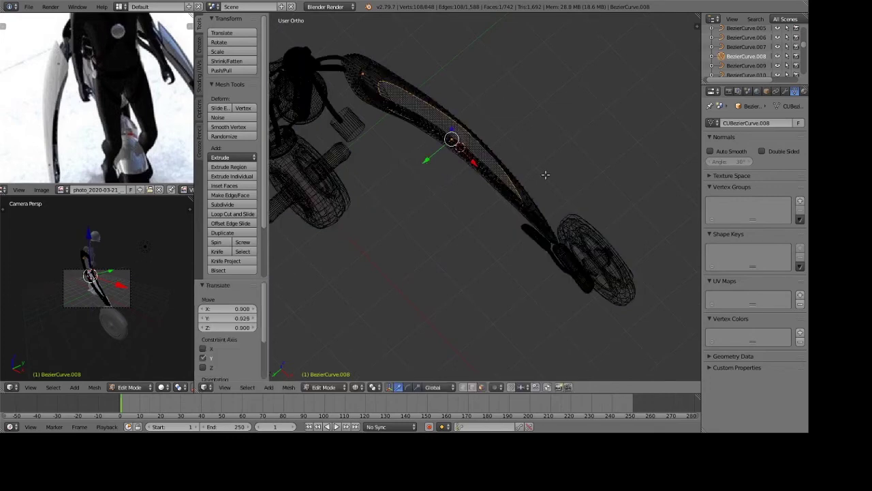
pyautogui.press('Tab')
pyautogui.press('z')
pyautogui.moveTo(525, 204); pyautogui.dragTo(530, 195, button='middle')
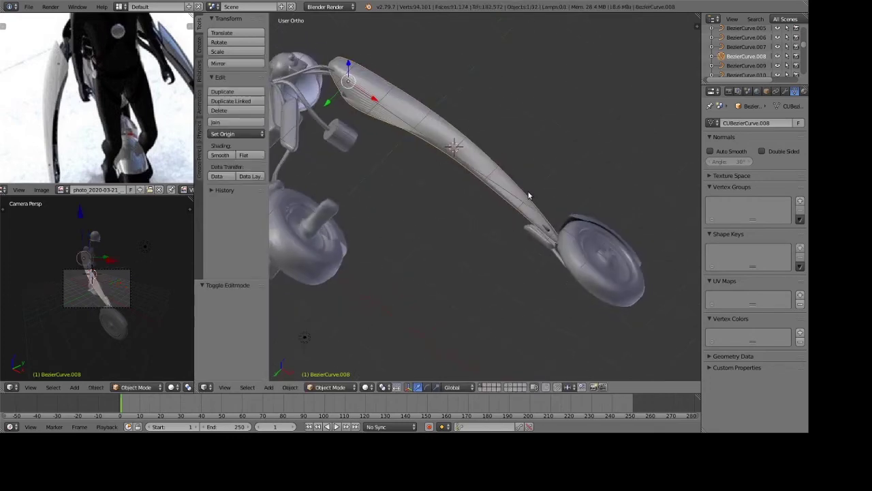
pyautogui.press('Tab')
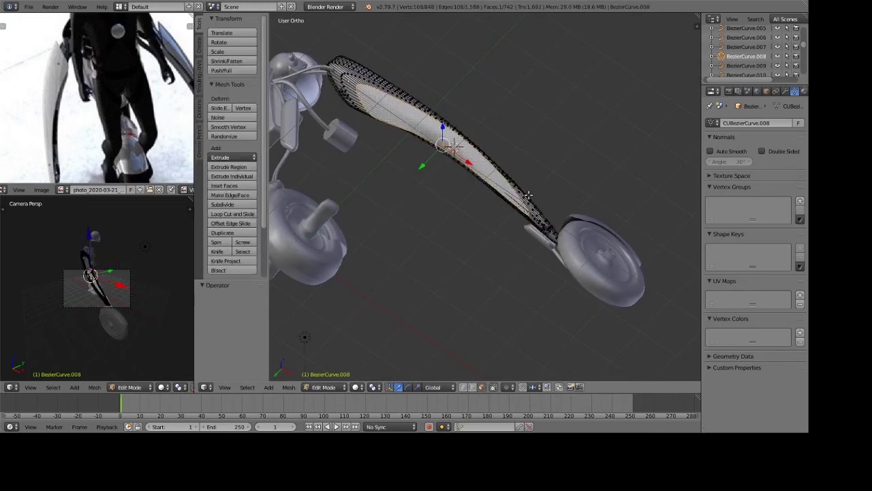
pyautogui.hotkey('ctrl', 'z')
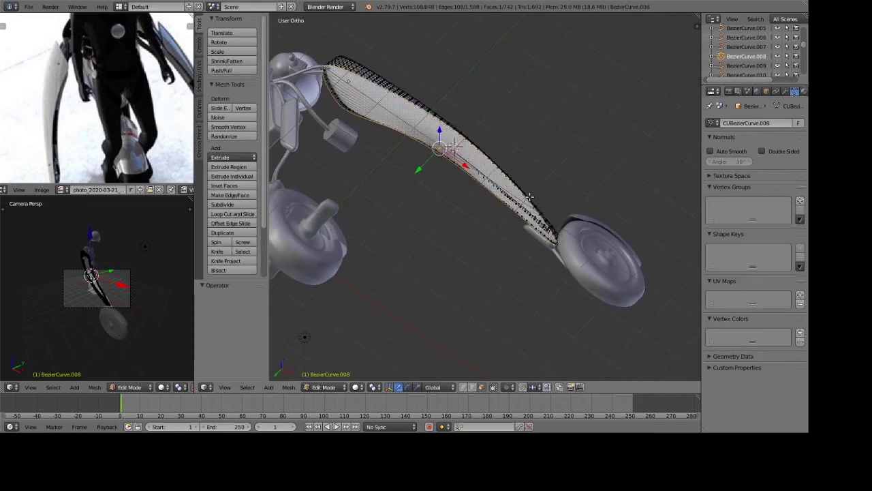
pyautogui.press('Tab')
pyautogui.moveTo(530, 194)
pyautogui.mouseDown(button='middle')
pyautogui.moveTo(421, 314)
pyautogui.moveTo(445, 181)
pyautogui.moveTo(613, 113)
pyautogui.moveTo(460, 122)
pyautogui.mouseUp(button='middle')
pyautogui.press('Tab')
# Extrude the blade's end edge, taper it inward to 0.687 and reposition the inner loop.
pyautogui.press('e')
pyautogui.rightClick(571, 249)
pyautogui.press('s')
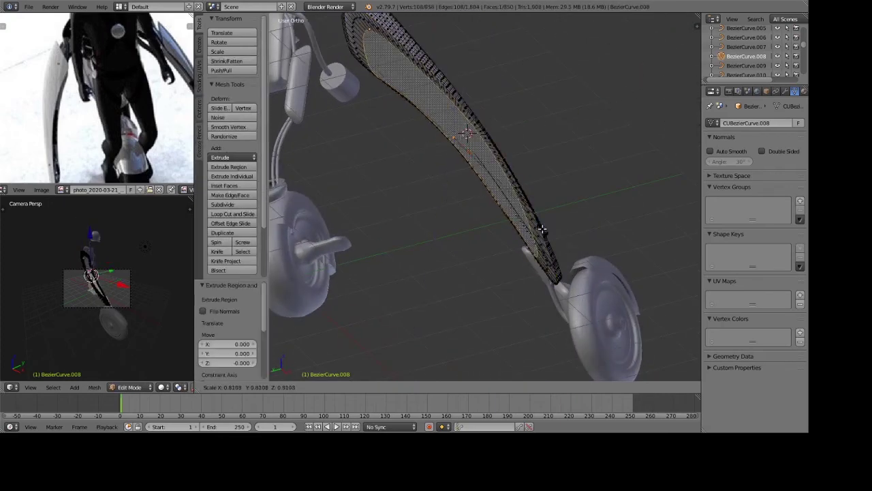
pyautogui.click(533, 216)
pyautogui.press('g')
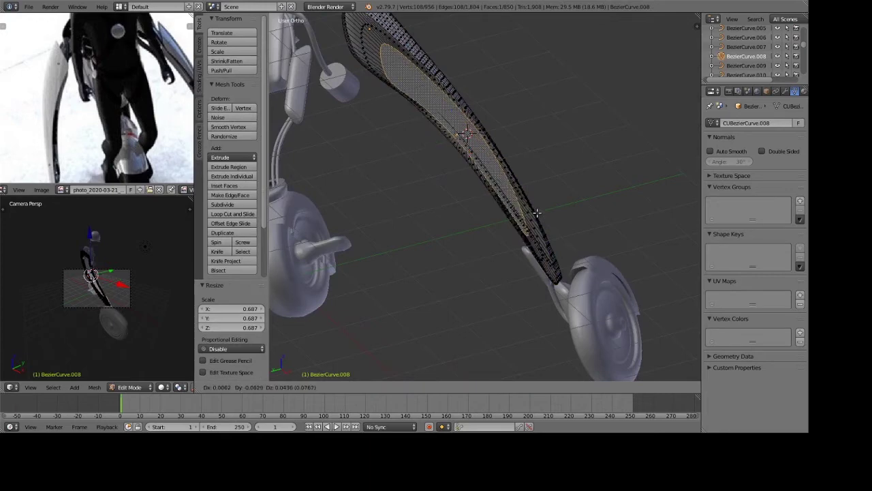
pyautogui.click(537, 213)
pyautogui.moveTo(538, 205)
pyautogui.mouseDown(button='middle')
pyautogui.moveTo(551, 170)
pyautogui.moveTo(522, 202)
pyautogui.moveTo(354, 298)
pyautogui.moveTo(400, 228)
pyautogui.moveTo(495, 253)
pyautogui.moveTo(511, 302)
pyautogui.moveTo(511, 253)
pyautogui.moveTo(482, 199)
pyautogui.moveTo(509, 206)
pyautogui.mouseUp(button='middle')
pyautogui.press('Tab')
pyautogui.scroll(-4, 509, 210)
pyautogui.hotkey('shift', 'z')
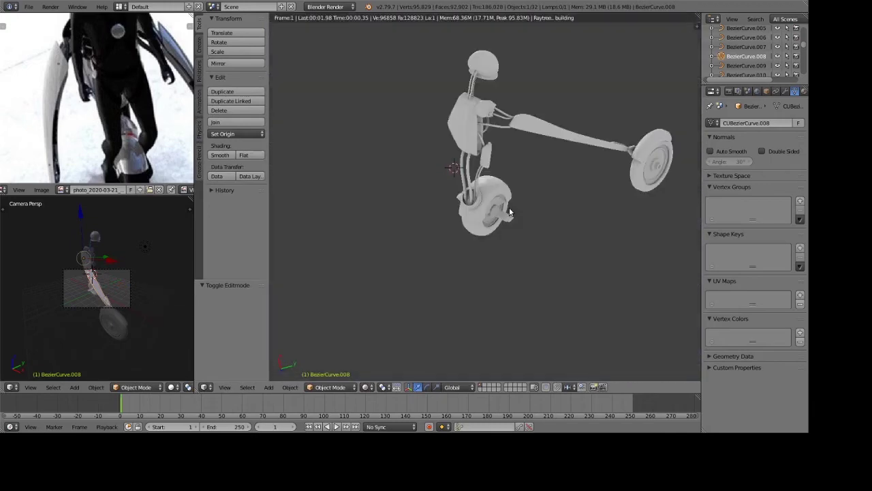
pyautogui.press('KP_Decimal')
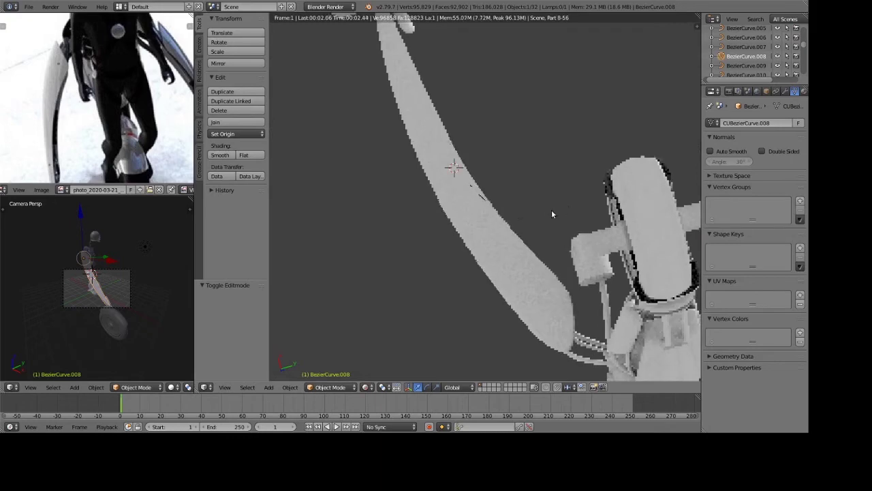
pyautogui.hotkey('shift', 'z')
pyautogui.press('z')
pyautogui.moveTo(475, 117); pyautogui.dragTo(528, 241, button='middle')
pyautogui.scroll(-3, 527, 241)
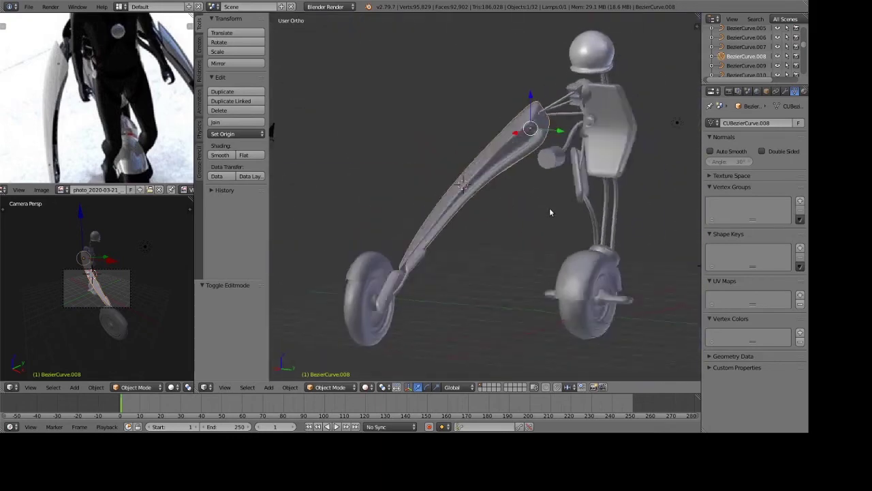
pyautogui.moveTo(550, 211)
pyautogui.mouseDown(button='middle')
pyautogui.moveTo(543, 204)
pyautogui.moveTo(529, 226)
pyautogui.mouseUp(button='middle')
pyautogui.scroll(4, 512, 197)
pyautogui.moveTo(512, 197); pyautogui.dragTo(375, 243, button='middle')
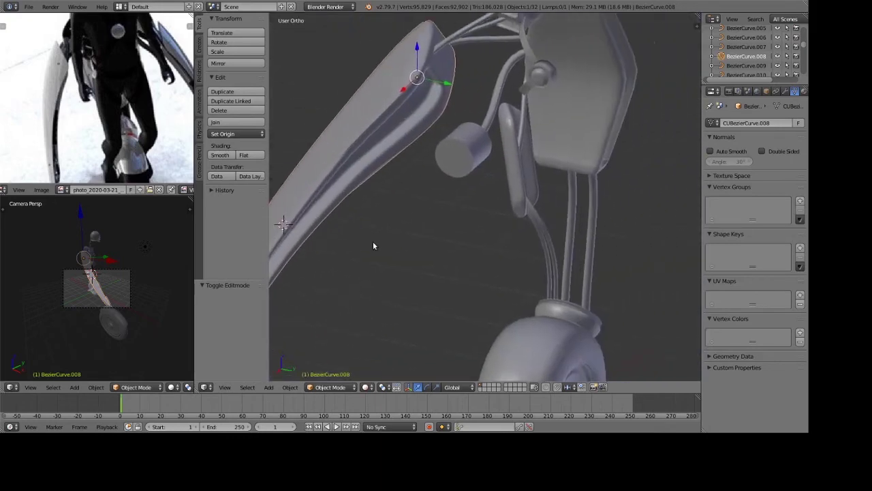
pyautogui.scroll(3, 486, 143)
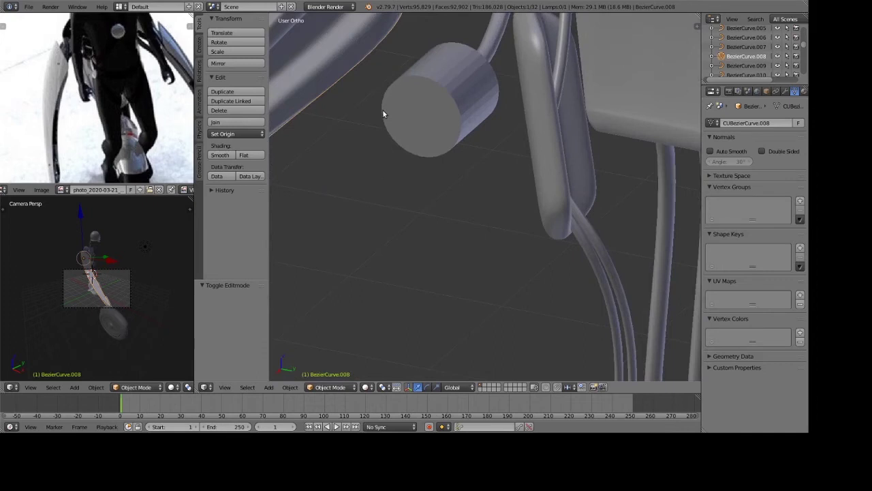
pyautogui.rightClick(383, 112)
# Shrink the small cylinder twice and shift it along X.
pyautogui.moveTo(383, 112)
pyautogui.mouseDown(button='middle')
pyautogui.moveTo(540, 193)
pyautogui.moveTo(517, 218)
pyautogui.moveTo(525, 205)
pyautogui.mouseUp(button='middle')
pyautogui.press('s')
pyautogui.click(494, 140)
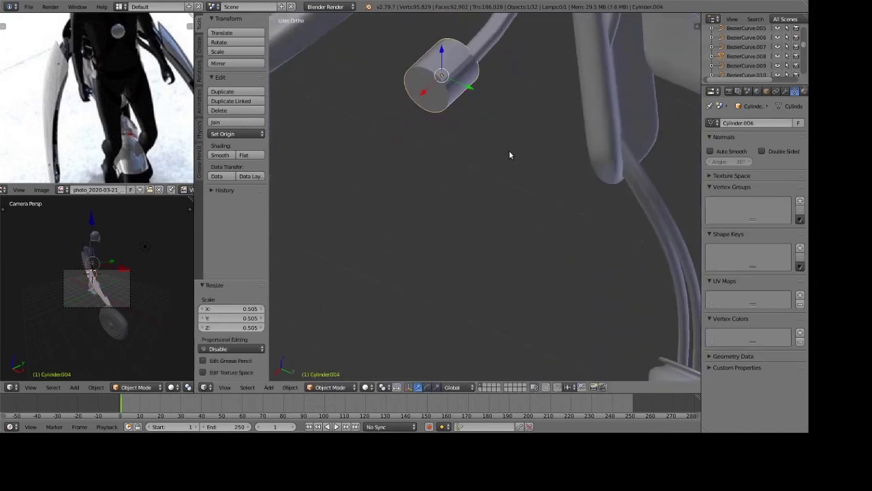
pyautogui.scroll(2, 509, 150)
pyautogui.moveTo(509, 150); pyautogui.dragTo(555, 175, button='middle')
pyautogui.scroll(2, 619, 203)
pyautogui.press('s')
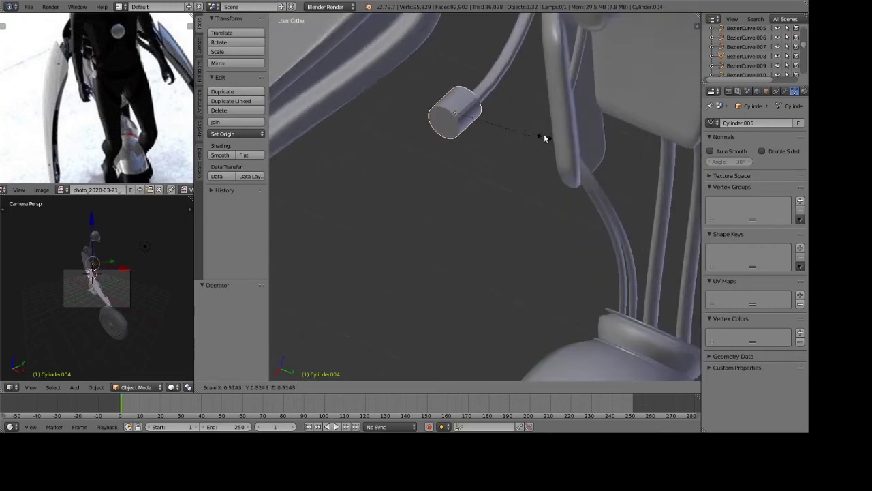
pyautogui.click(544, 134)
pyautogui.press('g')
pyautogui.press('x')
pyautogui.click(552, 162)
# Abandon an X stretch, then nudge the cylinder along Y and vertically toward the cable.
pyautogui.press('s')
pyautogui.press('x')
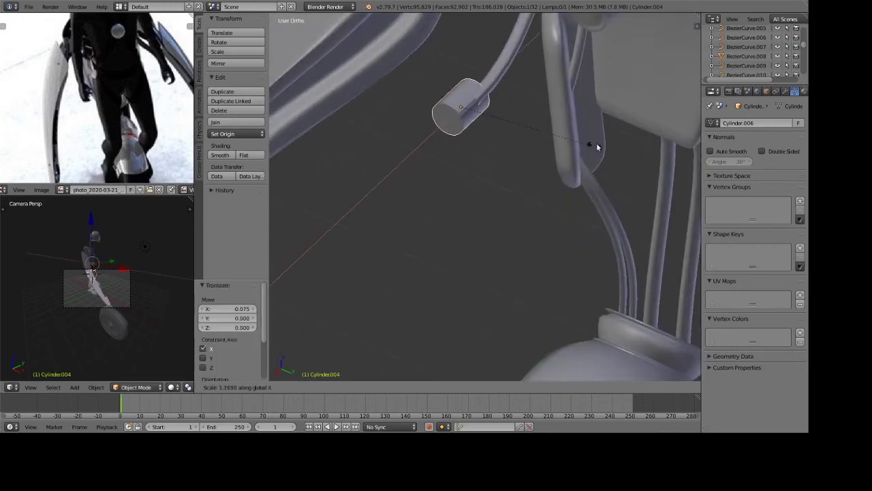
pyautogui.rightClick(519, 116)
pyautogui.hotkey('ctrl', 'z')
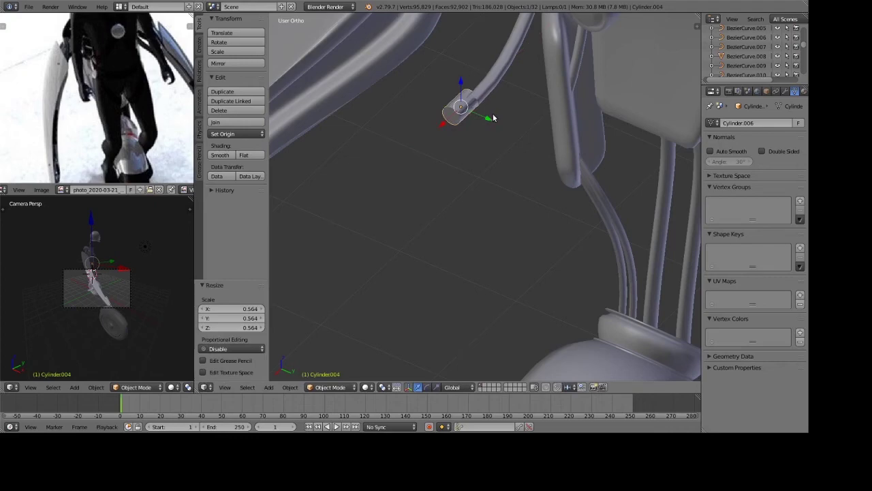
pyautogui.press('g')
pyautogui.press('y')
pyautogui.click(495, 120)
pyautogui.press('g')
pyautogui.press('z')
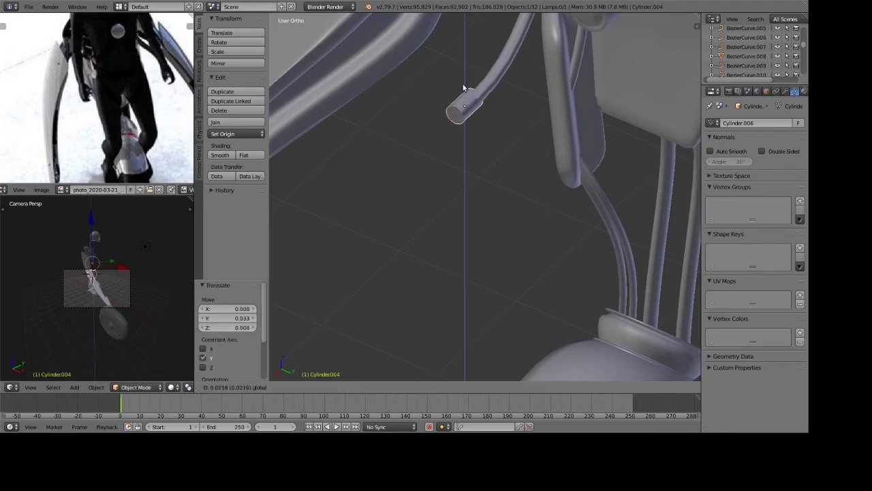
pyautogui.click(463, 89)
pyautogui.scroll(2, 508, 93)
pyautogui.keyDown('shift'); pyautogui.moveTo(509, 94); pyautogui.dragTo(514, 265, button='middle'); pyautogui.keyUp('shift')
pyautogui.scroll(2, 488, 194)
# Seat the cylinder on the cable end with Y and Z moves and scale it to 0.854.
pyautogui.press('g')
pyautogui.press('y')
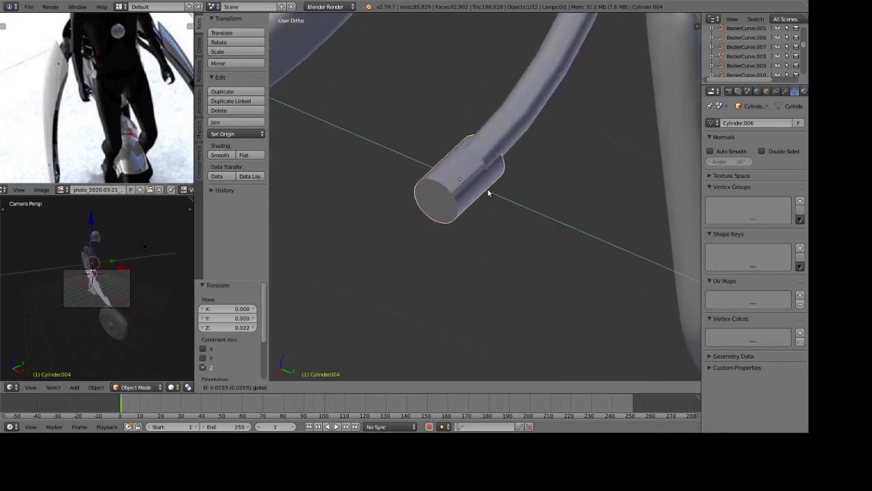
pyautogui.click(488, 193)
pyautogui.press('g')
pyautogui.press('z')
pyautogui.click(463, 143)
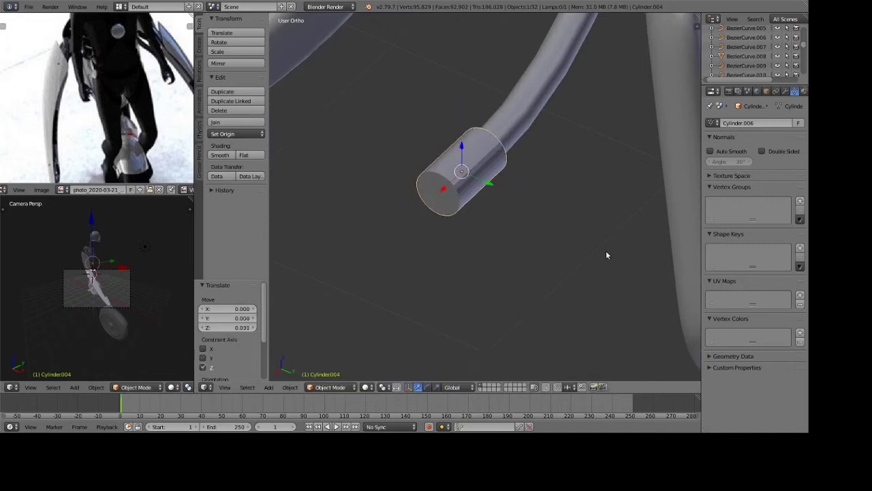
pyautogui.press('s')
pyautogui.click(588, 232)
pyautogui.press('s')
pyautogui.press('x')
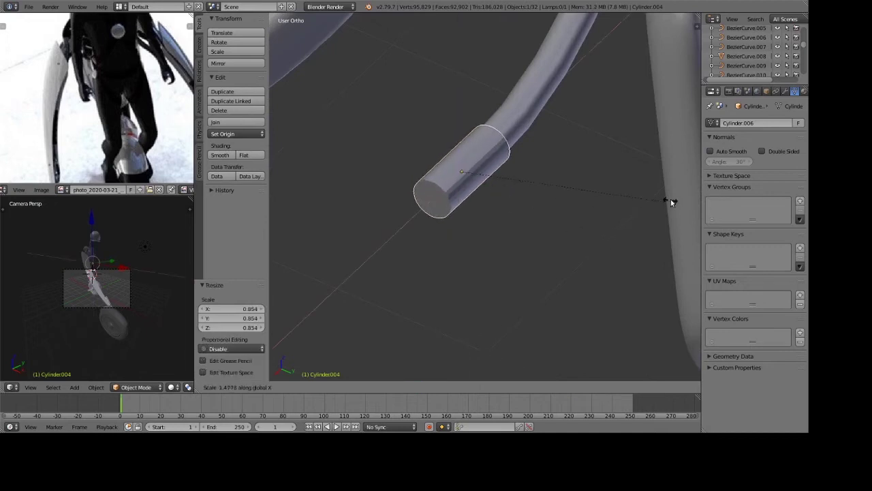
pyautogui.press('Escape')
# Extrude the cylinder's end cap, widen it to 1.443, then extrude and narrow another step.
pyautogui.press('Tab')
pyautogui.press('e')
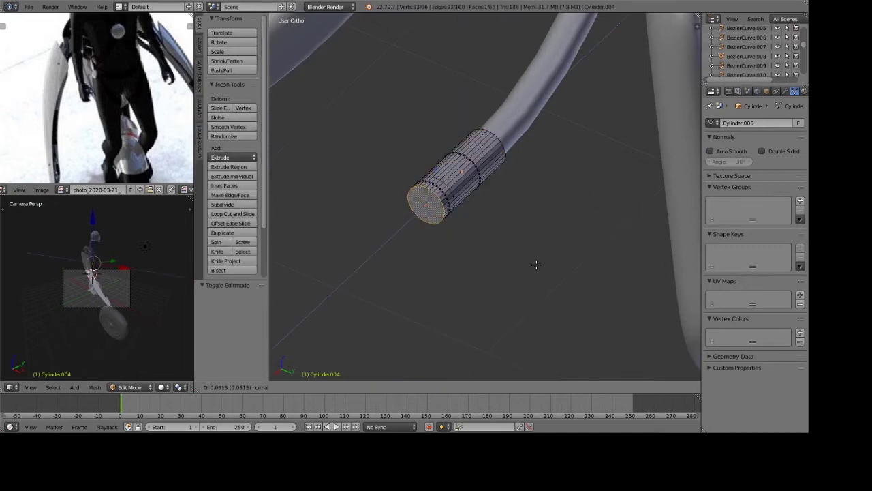
pyautogui.press('Escape')
pyautogui.press('s')
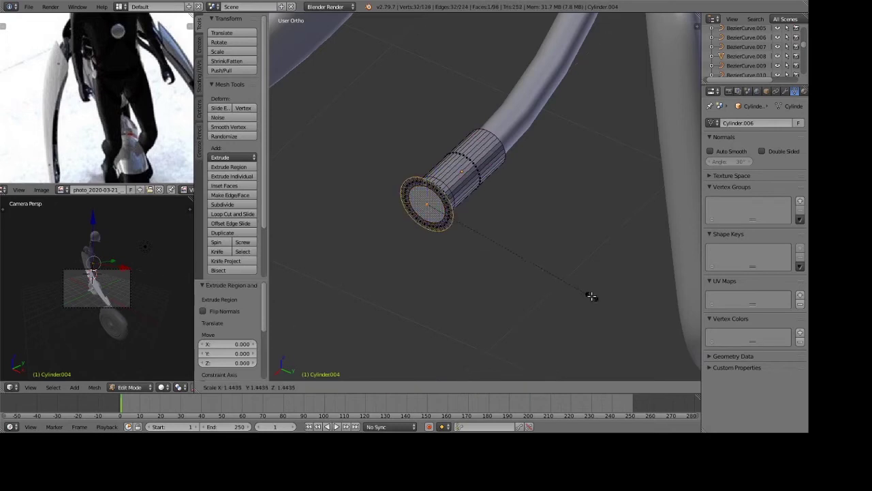
pyautogui.click(592, 295)
pyautogui.press('e')
pyautogui.click(575, 304)
pyautogui.press('s')
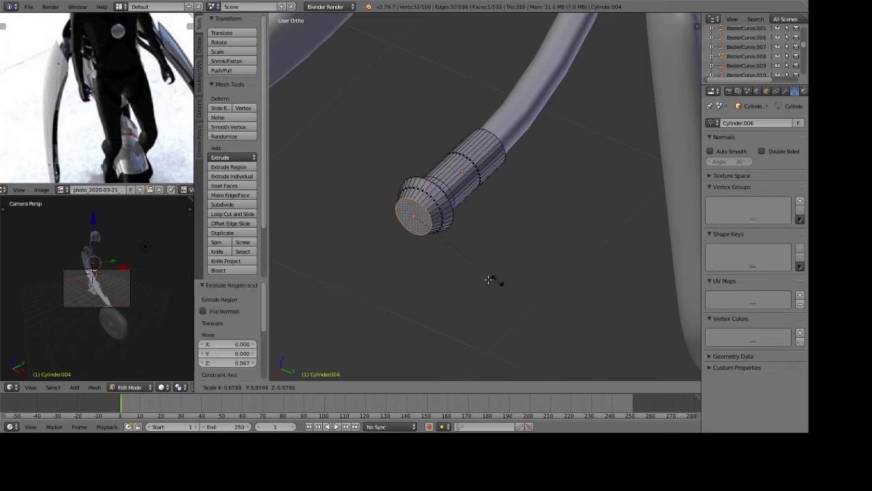
pyautogui.click(488, 281)
# Add two more extruded, narrowing steps to finish the tapered connector tip.
pyautogui.press('e')
pyautogui.click(380, 246)
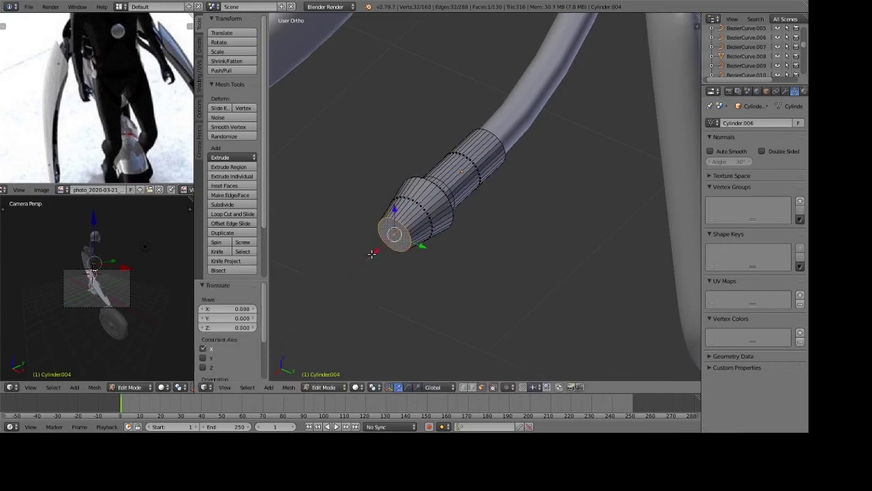
pyautogui.press('s')
pyautogui.click(470, 285)
pyautogui.press('e')
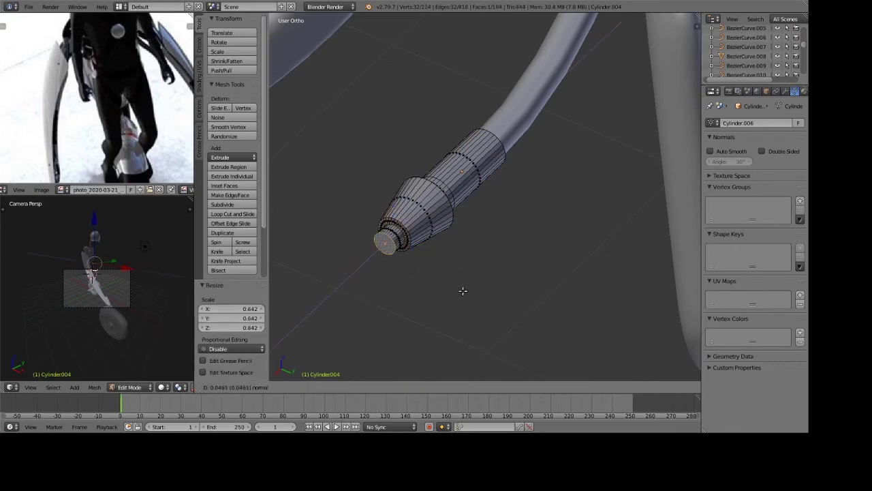
pyautogui.click(461, 291)
pyautogui.press('Tab')
# Deselect everything and preview the whole robot in rendered shading from a couple of angles.
pyautogui.scroll(-5, 488, 295)
pyautogui.scroll(5, 423, 244)
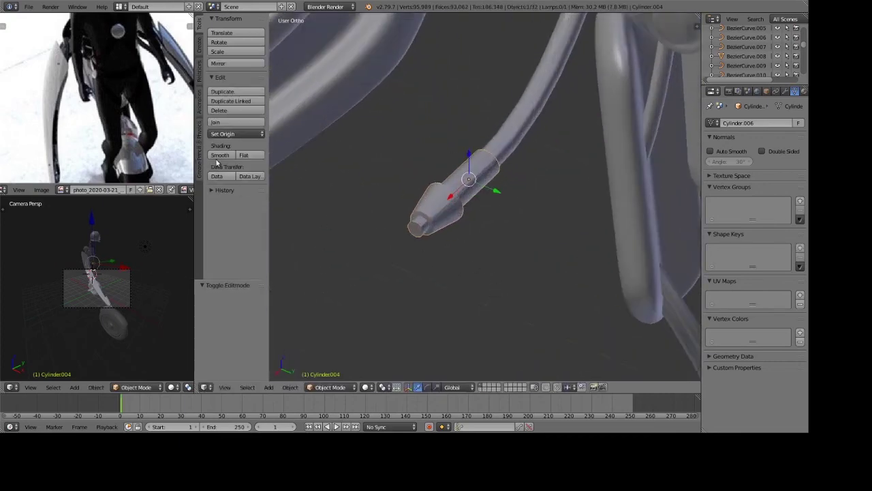
pyautogui.scroll(-2, 317, 196)
pyautogui.scroll(-5, 318, 196)
pyautogui.press('a')
pyautogui.scroll(-3, 526, 323)
pyautogui.moveTo(526, 323)
pyautogui.keyDown('shift'); pyautogui.mouseDown(button='middle')
pyautogui.moveTo(477, 297)
pyautogui.moveTo(496, 195)
pyautogui.mouseUp(button='middle'); pyautogui.keyUp('shift')
pyautogui.hotkey('shift', 'z')
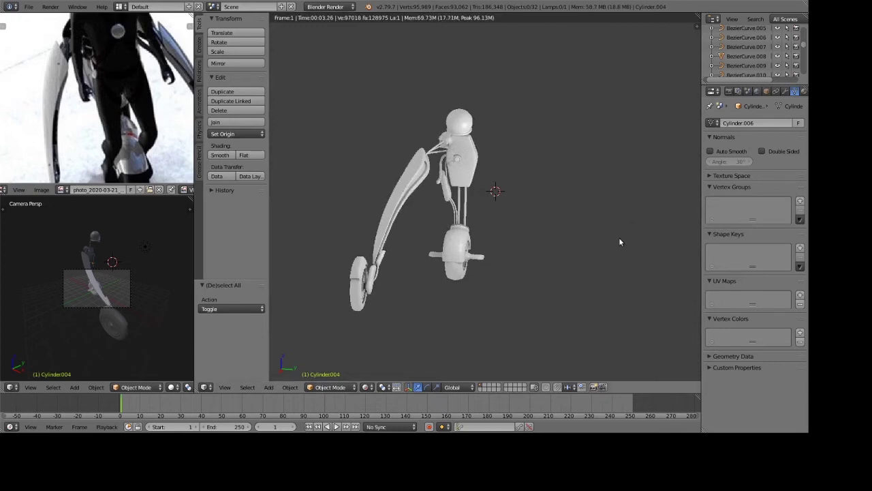
pyautogui.moveTo(620, 241)
pyautogui.mouseDown(button='middle')
pyautogui.moveTo(557, 267)
pyautogui.moveTo(491, 262)
pyautogui.moveTo(560, 276)
pyautogui.moveTo(480, 259)
pyautogui.mouseUp(button='middle')
# Add a cube and scale it up by 9.454 to serve as the room box.
pyautogui.hotkey('shift', 'a')
pyautogui.click(517, 266)
pyautogui.press('s')
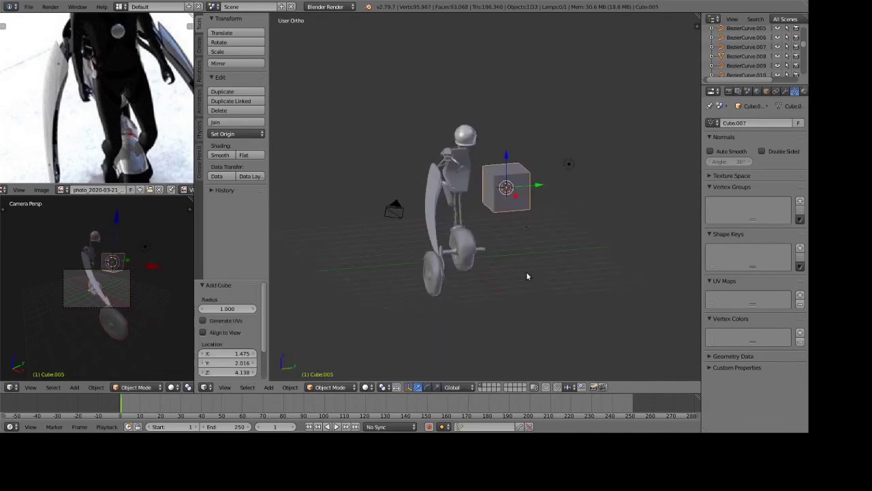
pyautogui.click(478, 342)
pyautogui.scroll(-4, 489, 279)
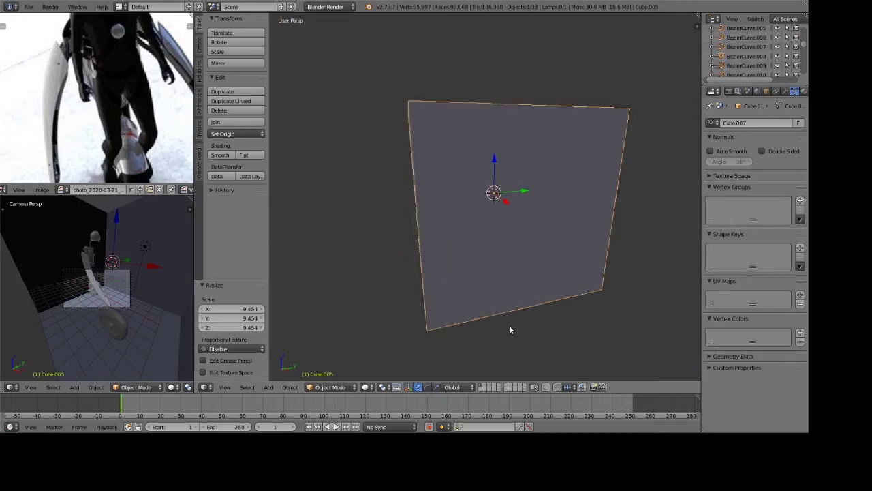
# In Edit Mode, recalculate the box's normals so they point inside.
pyautogui.press('Tab')
pyautogui.press('a')
pyautogui.press('a')
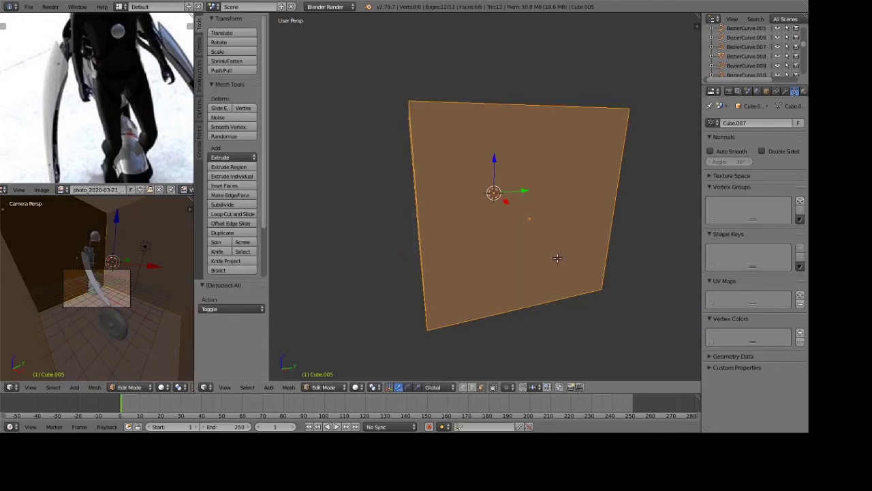
pyautogui.hotkey('ctrl', 'n')
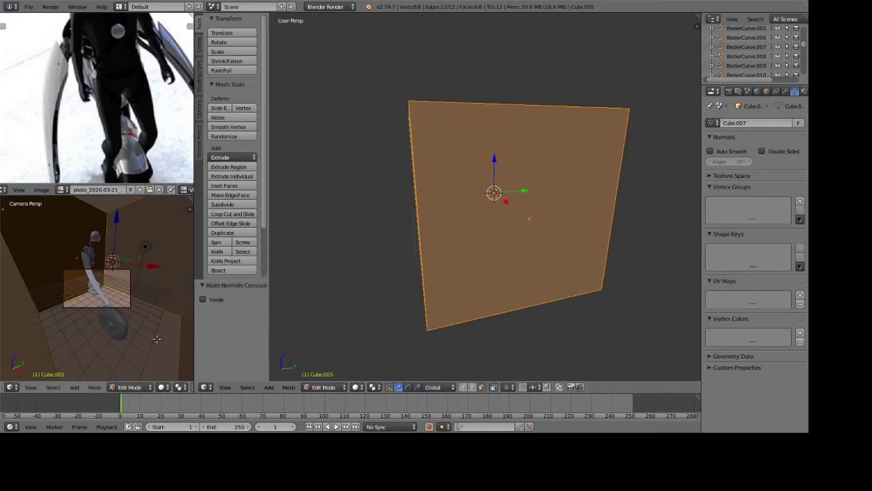
pyautogui.click(206, 300)
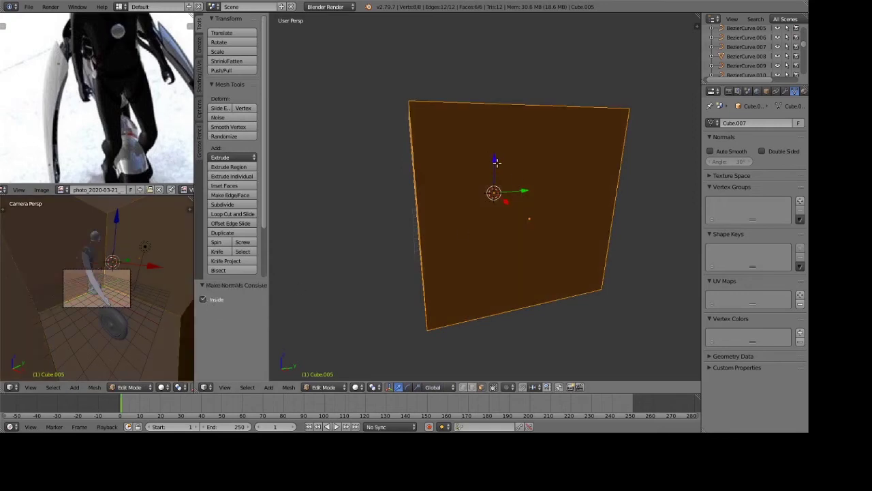
# Raise the selected top face and lower the floor face along Z.
pyautogui.press('g')
pyautogui.press('z')
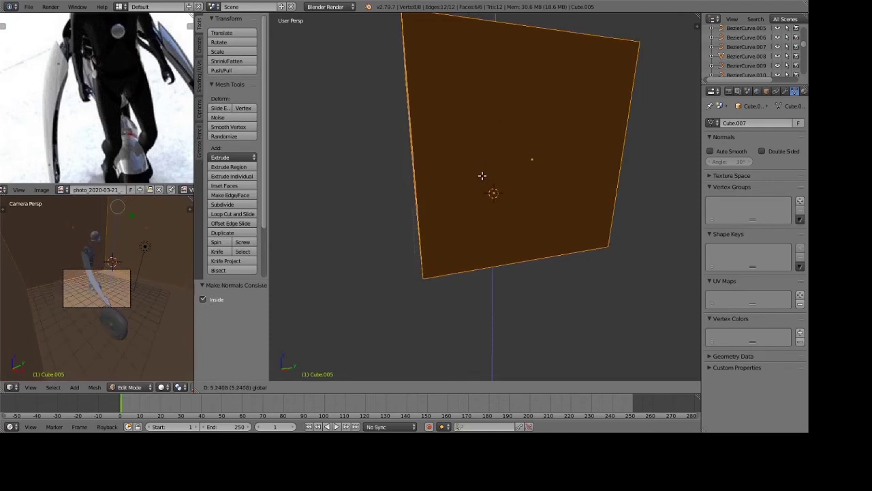
pyautogui.click(482, 168)
pyautogui.moveTo(482, 168)
pyautogui.mouseDown(button='middle')
pyautogui.moveTo(520, 180)
pyautogui.moveTo(512, 185)
pyautogui.moveTo(523, 179)
pyautogui.mouseUp(button='middle')
pyautogui.moveTo(543, 264)
pyautogui.mouseDown(button='middle')
pyautogui.moveTo(527, 268)
pyautogui.moveTo(565, 279)
pyautogui.mouseUp(button='middle')
pyautogui.press('g')
pyautogui.press('z')
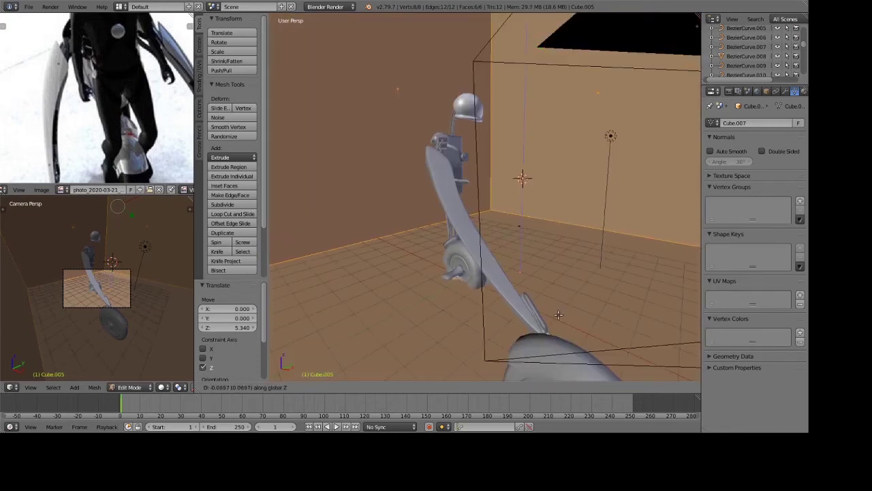
pyautogui.click(550, 342)
# Frame the floor and lower it further along Z to -0.267.
pyautogui.press('KP_Decimal')
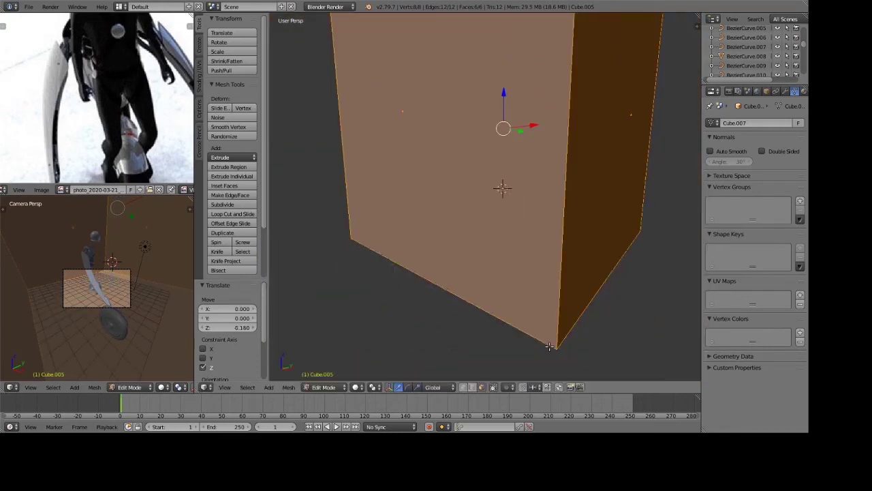
pyautogui.scroll(-1, 518, 310)
pyautogui.scroll(-10, 489, 302)
pyautogui.scroll(10, 449, 307)
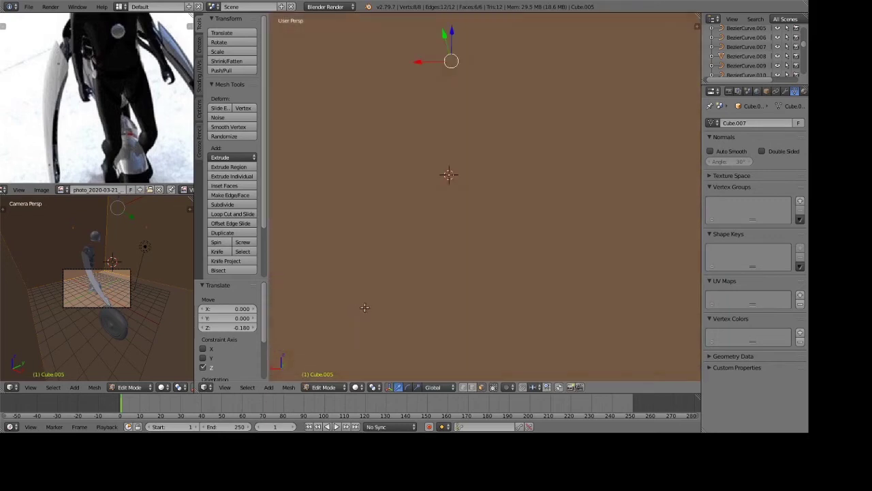
pyautogui.scroll(-10, 414, 310)
pyautogui.moveTo(414, 310)
pyautogui.mouseDown(button='middle')
pyautogui.moveTo(468, 198)
pyautogui.moveTo(580, 240)
pyautogui.mouseUp(button='middle')
pyautogui.scroll(5, 467, 199)
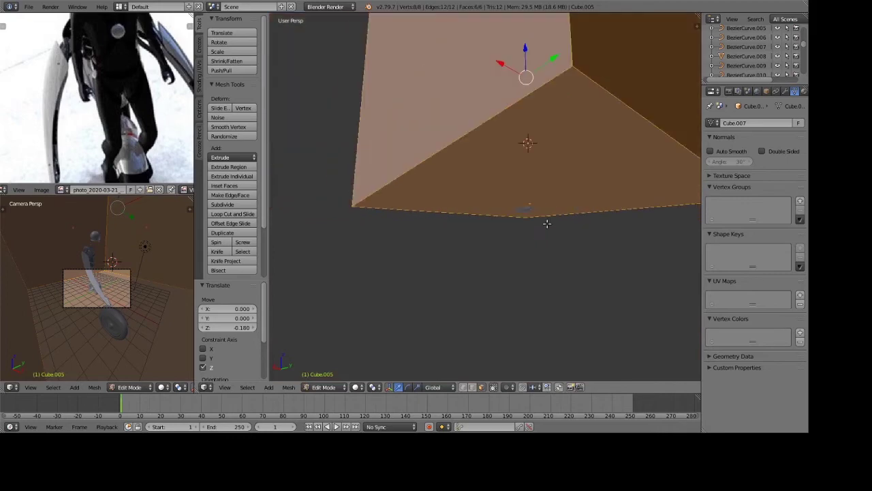
pyautogui.press('g')
pyautogui.press('z')
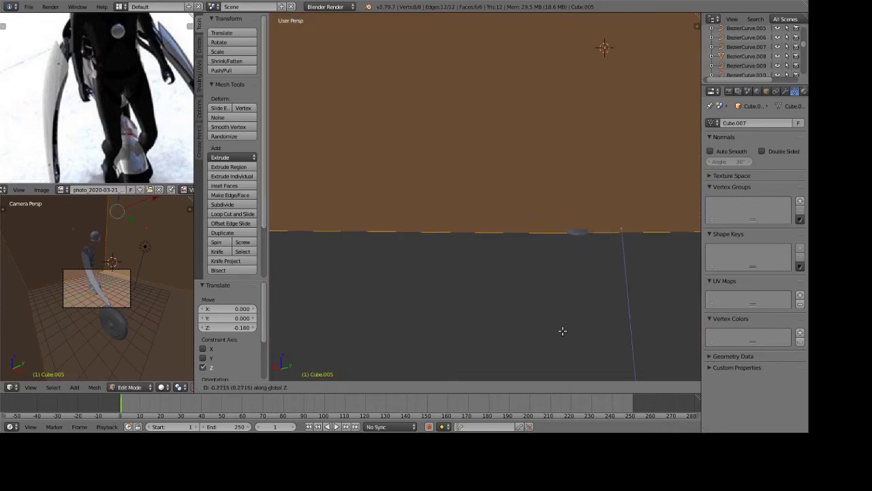
pyautogui.click(563, 329)
# Stretch the isolated box along X and Y, then preview the full scene rendered.
pyautogui.moveTo(563, 272)
pyautogui.mouseDown(button='middle')
pyautogui.moveTo(575, 256)
pyautogui.moveTo(631, 259)
pyautogui.moveTo(597, 229)
pyautogui.moveTo(590, 255)
pyautogui.mouseUp(button='middle')
pyautogui.press('KP_Divide')
pyautogui.scroll(-3, 590, 255)
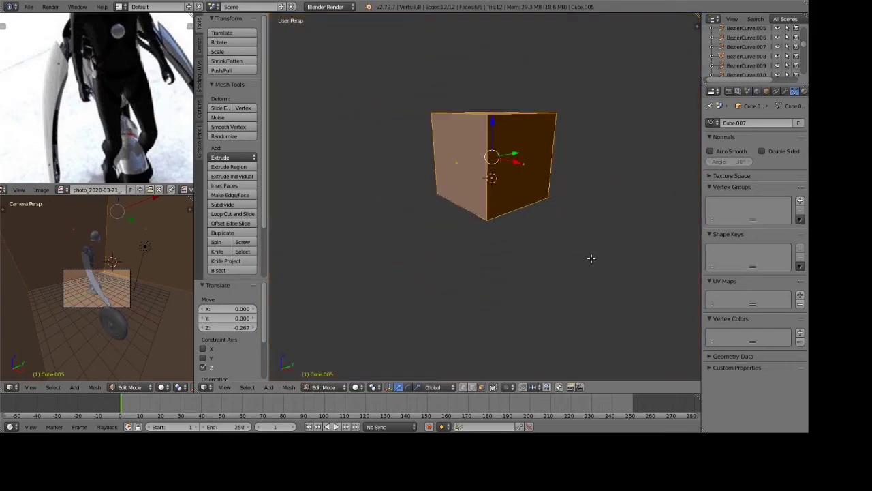
pyautogui.scroll(2, 591, 264)
pyautogui.press('s')
pyautogui.press('x')
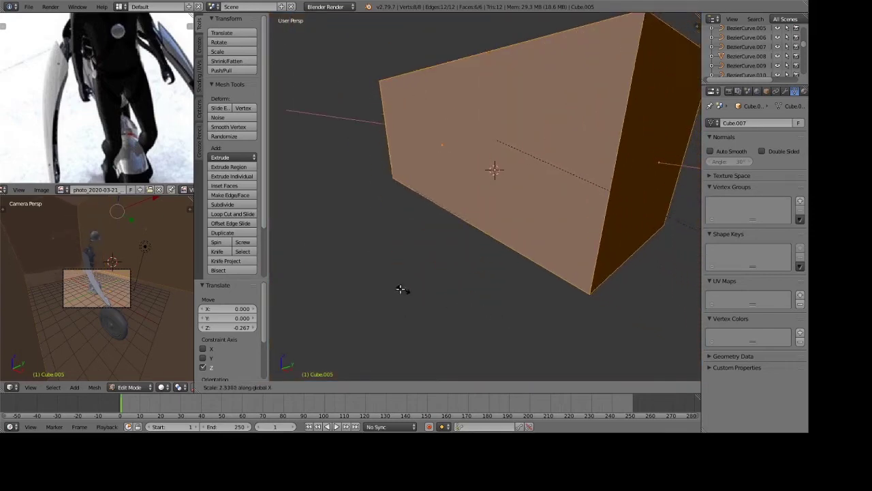
pyautogui.click(341, 262)
pyautogui.press('s')
pyautogui.press('y')
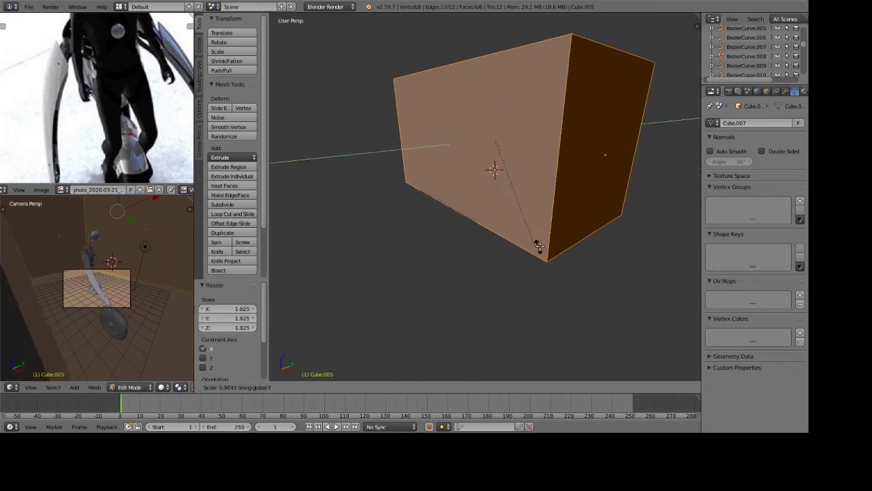
pyautogui.click(502, 335)
pyautogui.press('KP_Divide')
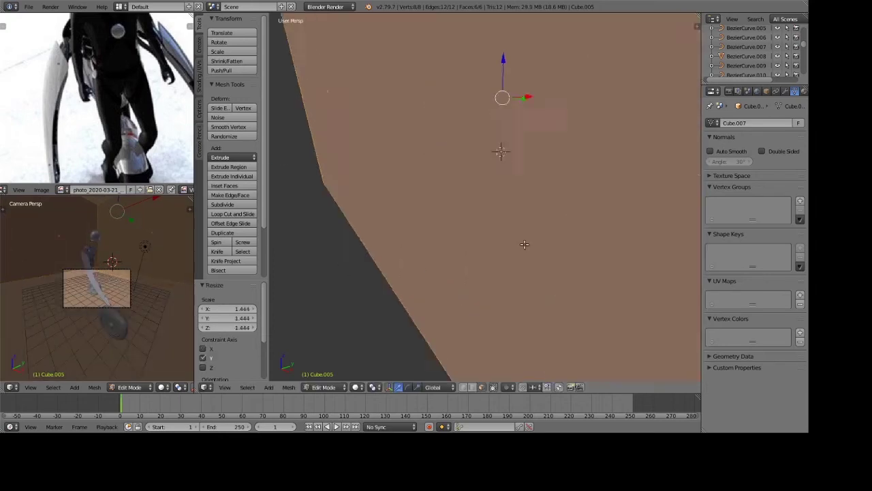
pyautogui.hotkey('shift', 'z')
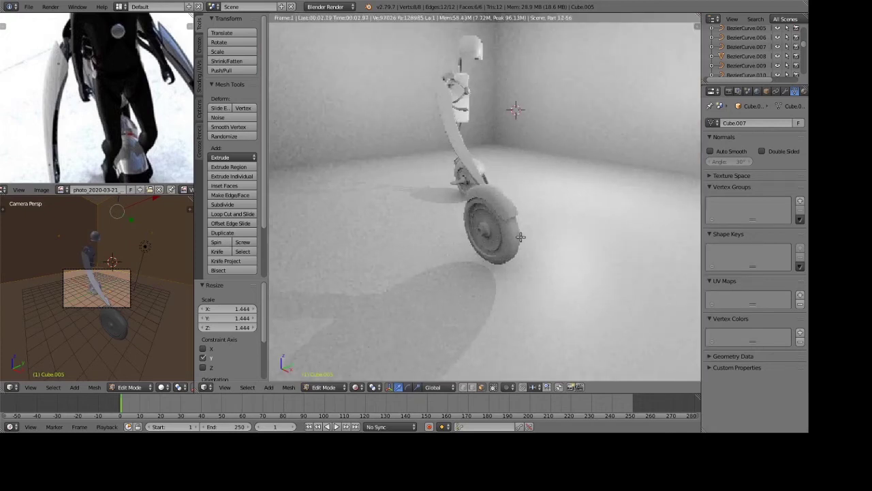
# Orbit the rendered scene to inspect the scooter from several angles.
pyautogui.moveTo(520, 237); pyautogui.dragTo(444, 260, button='middle')
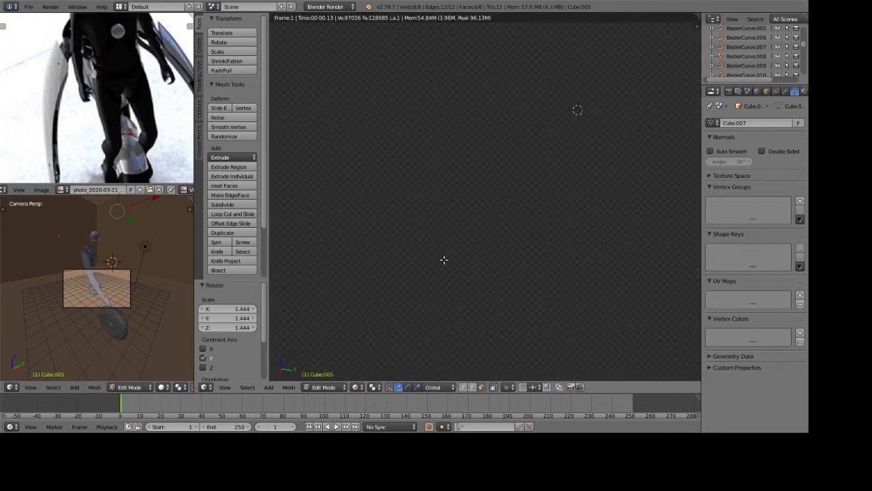
pyautogui.moveTo(563, 220); pyautogui.dragTo(543, 259, button='middle')
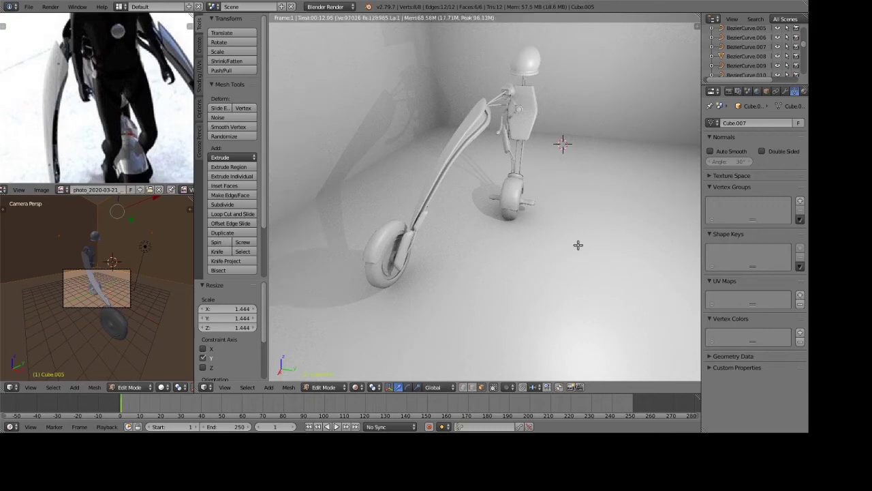
pyautogui.moveTo(577, 211); pyautogui.dragTo(522, 195, button='middle')
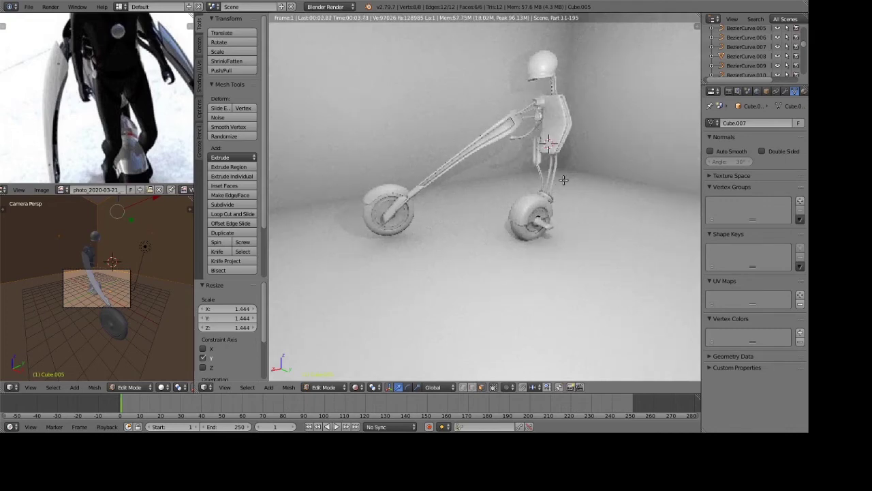
# Return to solid shading and lower the room box 0.065 along Z.
pyautogui.hotkey('shift', 'z')
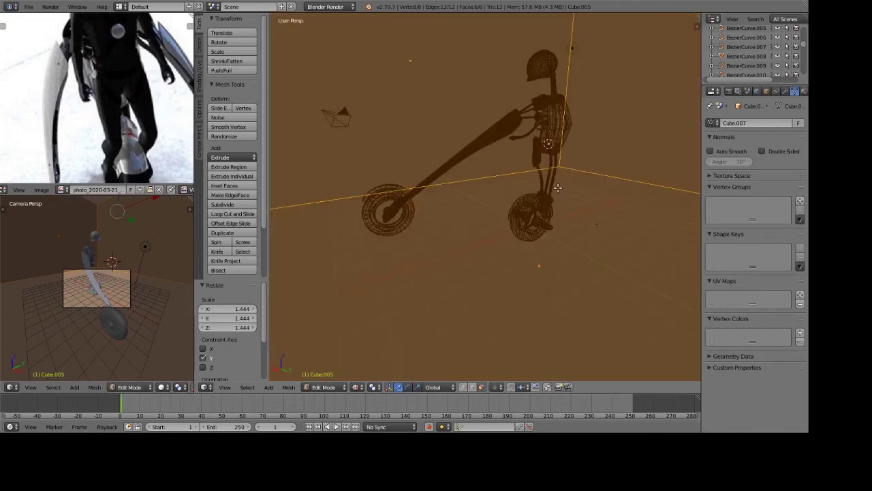
pyautogui.press('KP_Decimal')
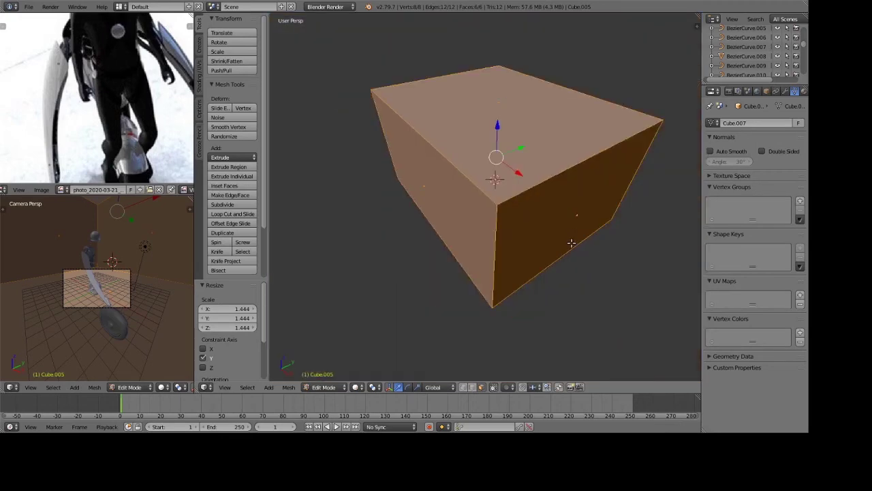
pyautogui.press('g')
pyautogui.press('z')
pyautogui.click(543, 25)
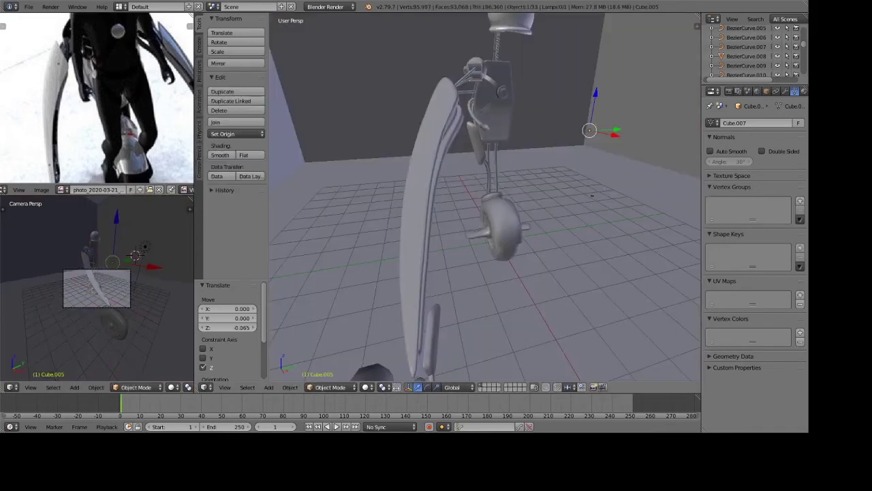
pyautogui.moveTo(586, 136); pyautogui.dragTo(473, 142, button='middle')
# Circle-select the robot's leg and front wheel parts, then deselect everything.
pyautogui.press('c')
pyautogui.click(472, 137)
pyautogui.press('Escape')
pyautogui.press('a')
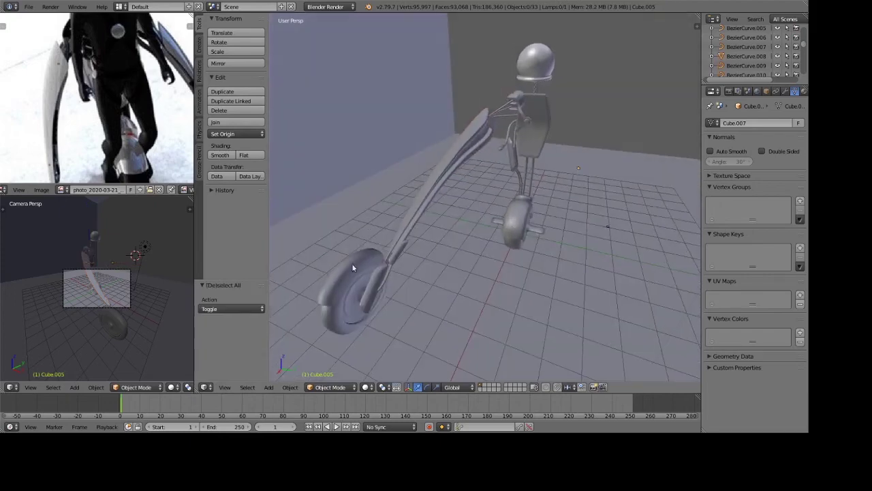
pyautogui.press('c')
pyautogui.click(362, 274)
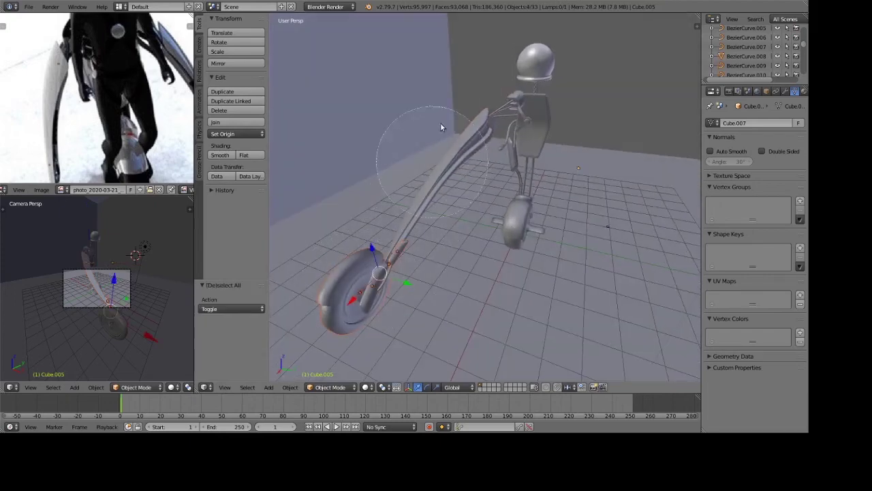
pyautogui.press('Escape')
pyautogui.press('a')
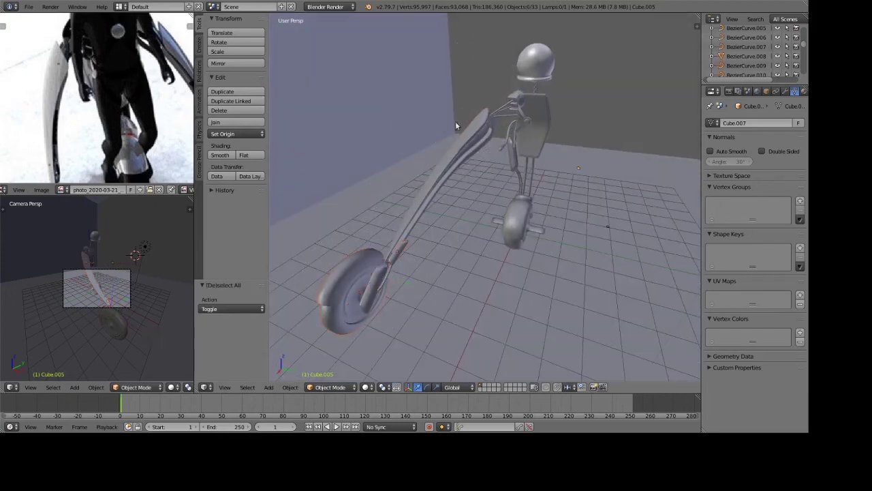
# Switch to the right side view, then orbit and zoom closer to the arm and wheel.
pyautogui.press('KP_1')
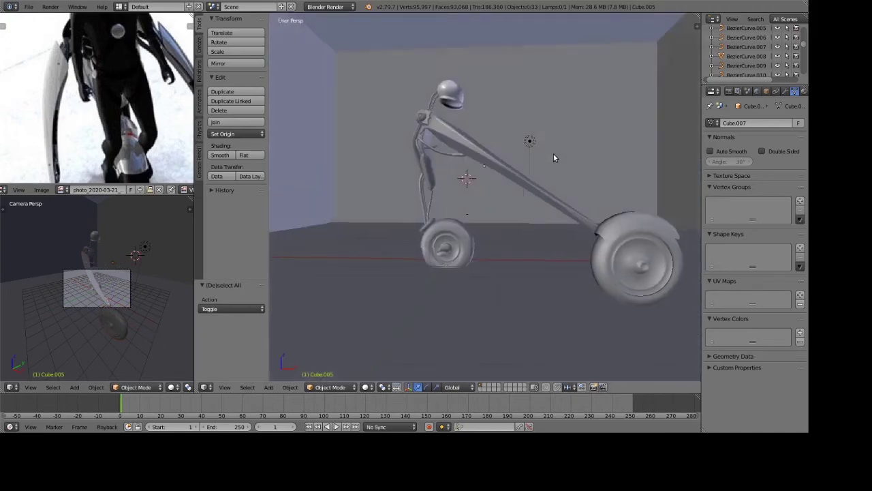
pyautogui.press('KP_3')
pyautogui.moveTo(553, 157)
pyautogui.mouseDown(button='middle')
pyautogui.moveTo(576, 171)
pyautogui.moveTo(531, 207)
pyautogui.mouseUp(button='middle')
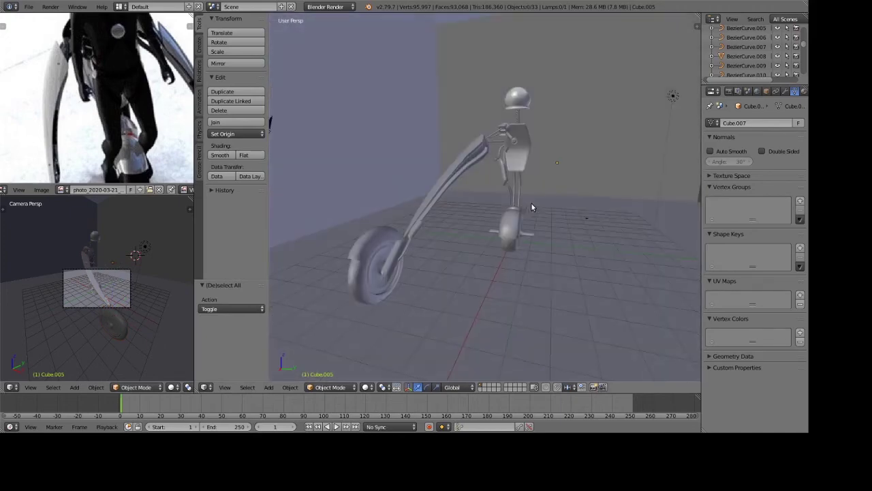
pyautogui.press('c')
pyautogui.scroll(-2, 407, 225)
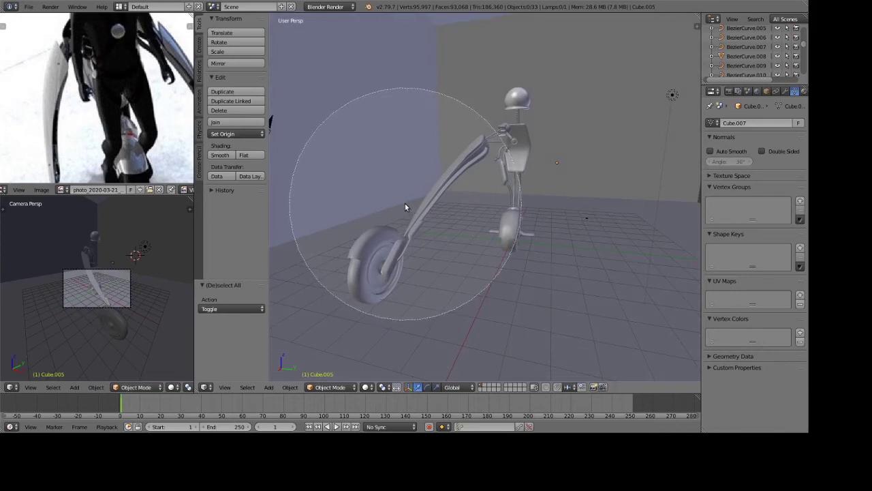
pyautogui.press('Escape')
pyautogui.scroll(3, 379, 199)
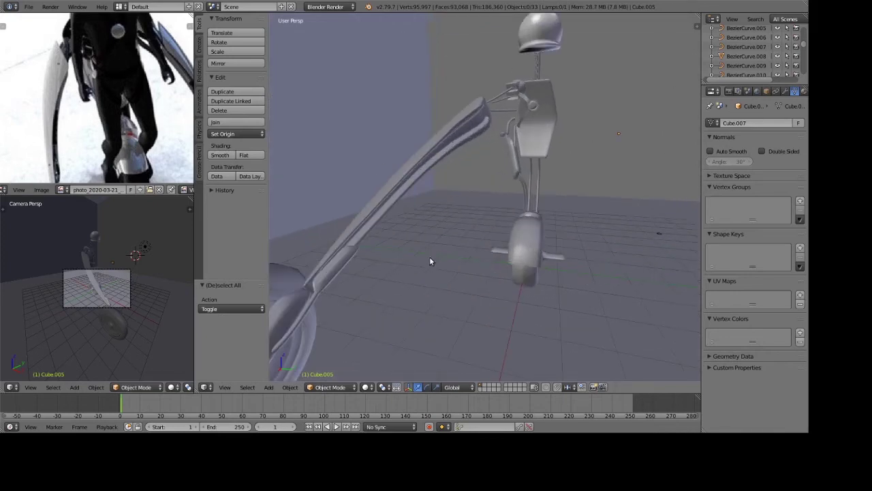
pyautogui.scroll(-2, 27, 95)
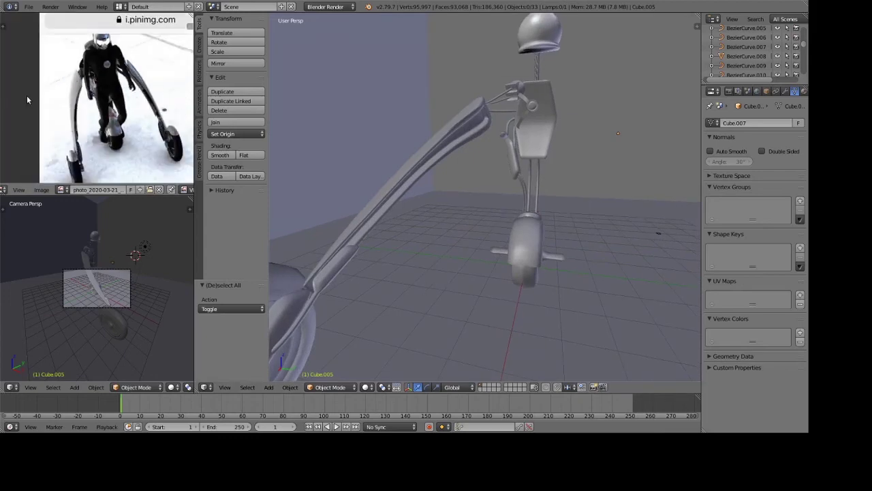
pyautogui.moveTo(393, 270); pyautogui.dragTo(499, 132, button='middle')
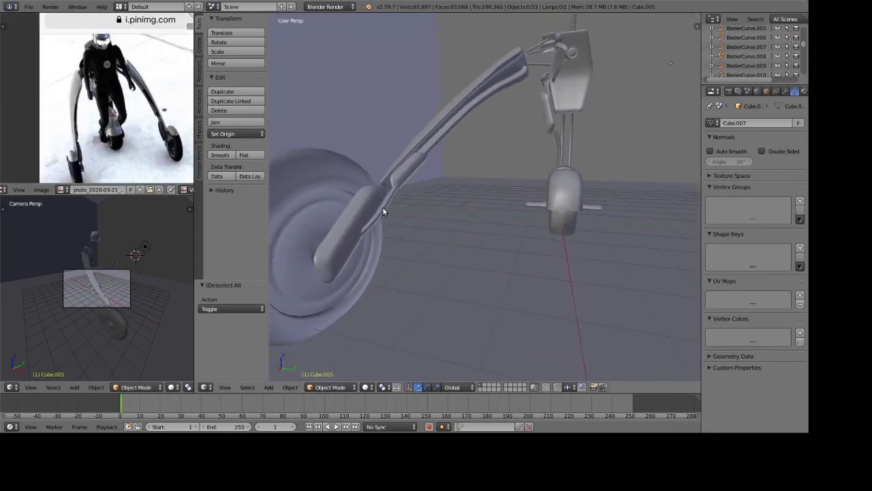
# Select the handlebar arm, lower arm and cable curve together.
pyautogui.rightClick(408, 168)
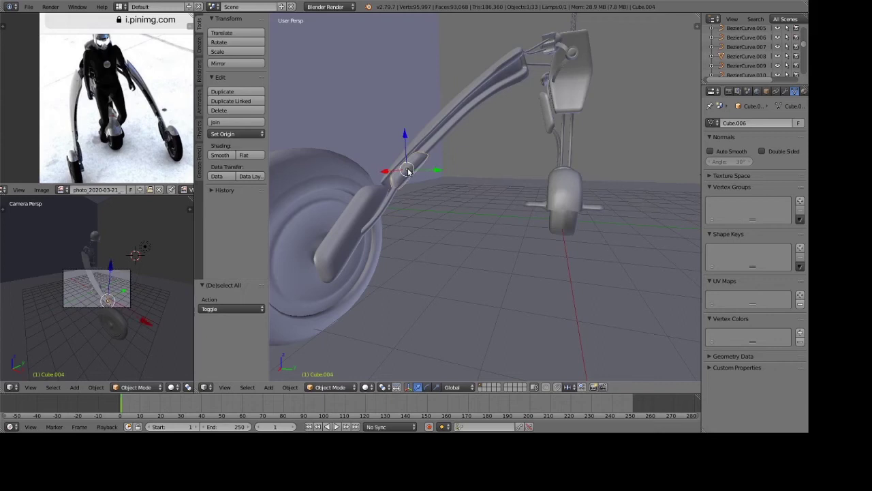
pyautogui.keyDown('shift'); pyautogui.rightClick(365, 208); pyautogui.keyUp('shift')
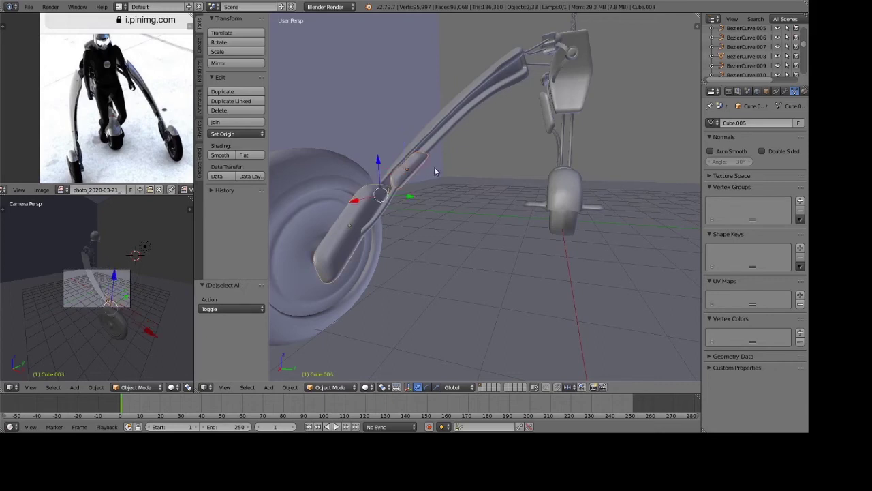
pyautogui.keyDown('shift'); pyautogui.rightClick(446, 124); pyautogui.keyUp('shift')
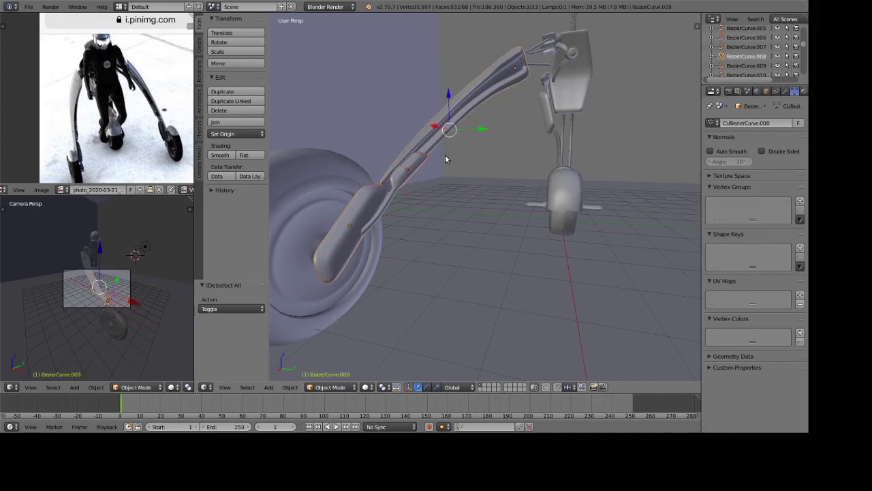
pyautogui.moveTo(445, 154)
pyautogui.mouseDown(button='middle')
pyautogui.moveTo(582, 248)
pyautogui.moveTo(544, 258)
pyautogui.moveTo(515, 232)
pyautogui.moveTo(460, 312)
pyautogui.moveTo(498, 296)
pyautogui.moveTo(529, 140)
pyautogui.mouseUp(button='middle')
pyautogui.scroll(3, 515, 232)
pyautogui.scroll(-2, 460, 312)
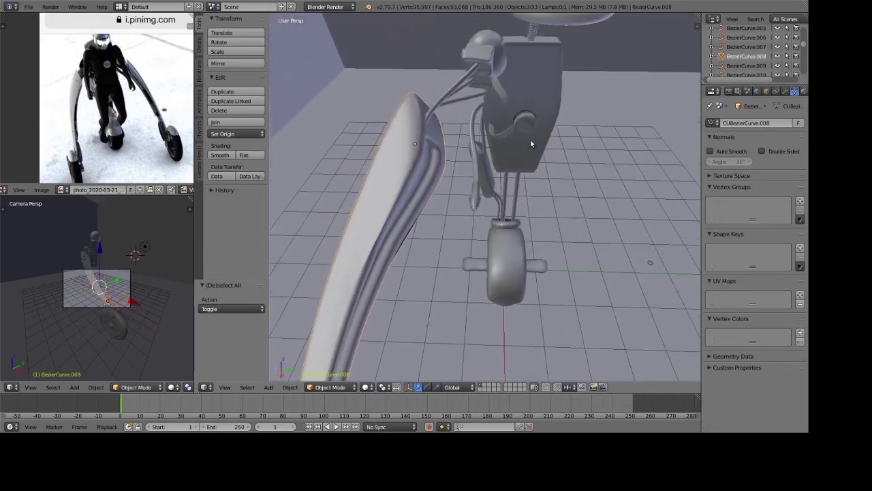
# Add the handle bar and another arm piece, then join the selection into one object.
pyautogui.keyDown('shift'); pyautogui.rightClick(488, 38); pyautogui.keyUp('shift')
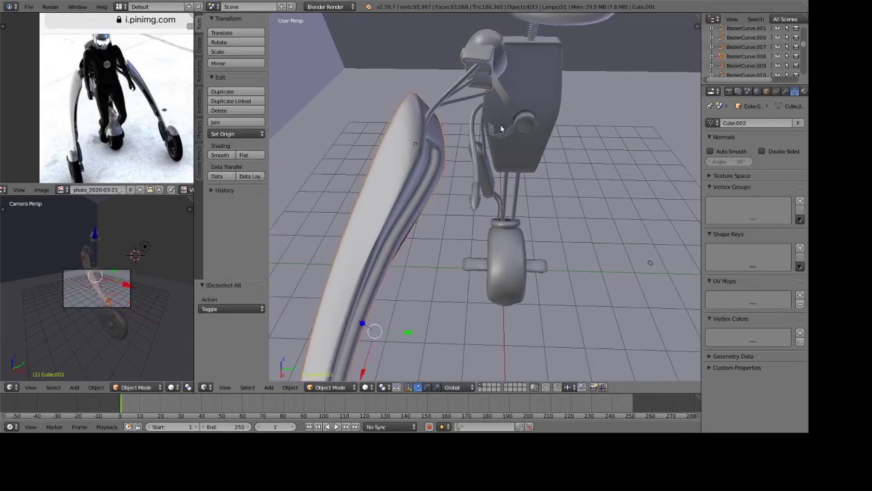
pyautogui.moveTo(526, 268); pyautogui.dragTo(486, 193, button='middle')
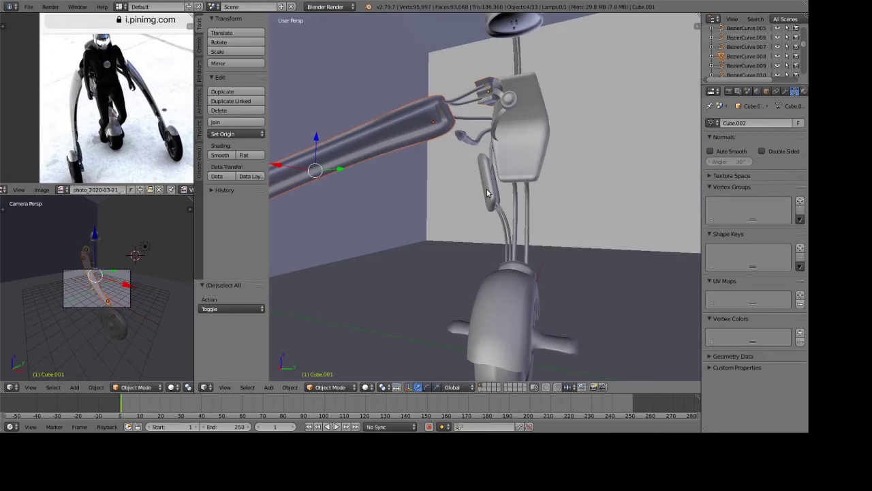
pyautogui.keyDown('shift'); pyautogui.rightClick(488, 193); pyautogui.keyUp('shift')
pyautogui.press('KP_Decimal')
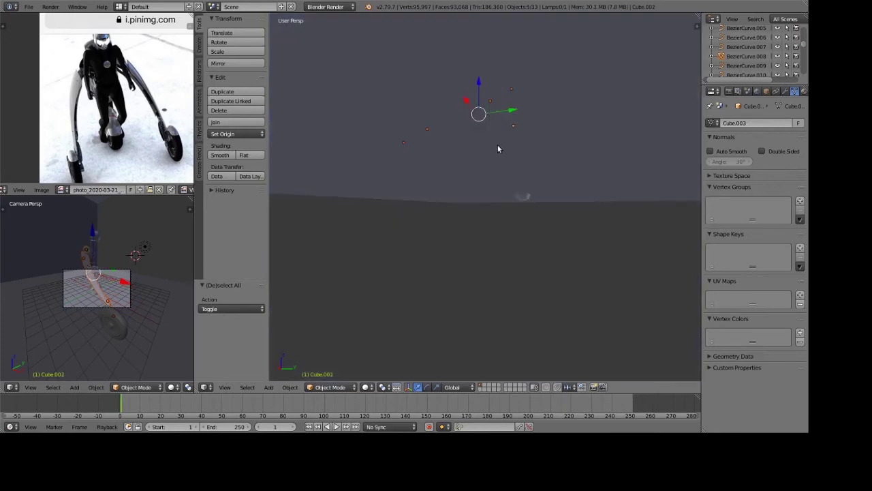
pyautogui.scroll(-5, 508, 166)
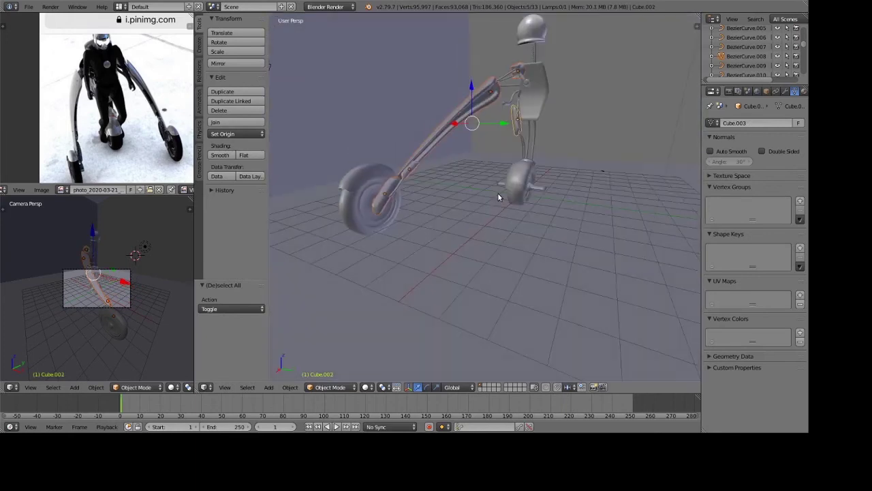
pyautogui.click(229, 122)
# Slide the joined arm along Y, orbit toward the wheel, and deselect everything.
pyautogui.moveTo(482, 119); pyautogui.dragTo(492, 136, button='middle')
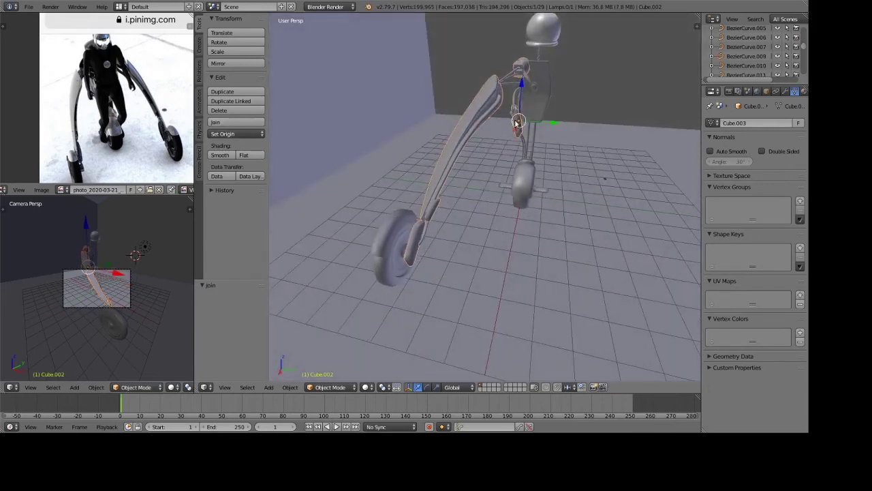
pyautogui.moveTo(558, 124); pyautogui.dragTo(635, 131)
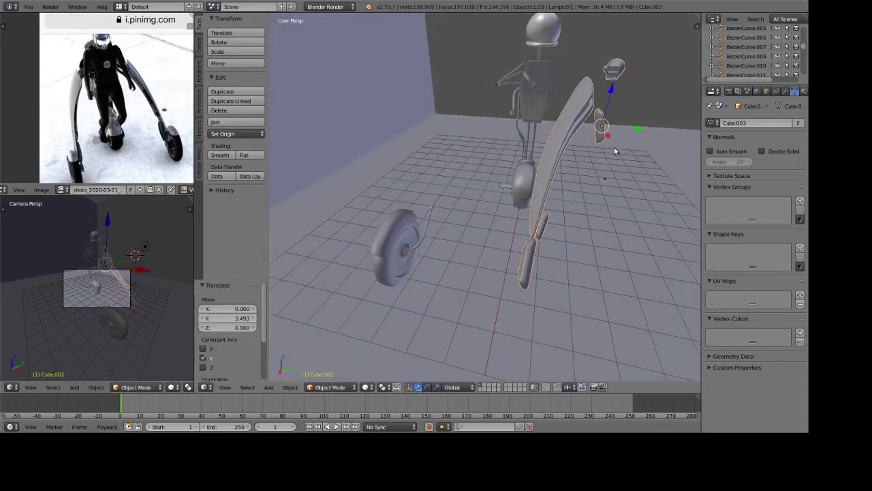
pyautogui.moveTo(596, 162); pyautogui.dragTo(520, 148, button='middle')
pyautogui.scroll(3, 520, 148)
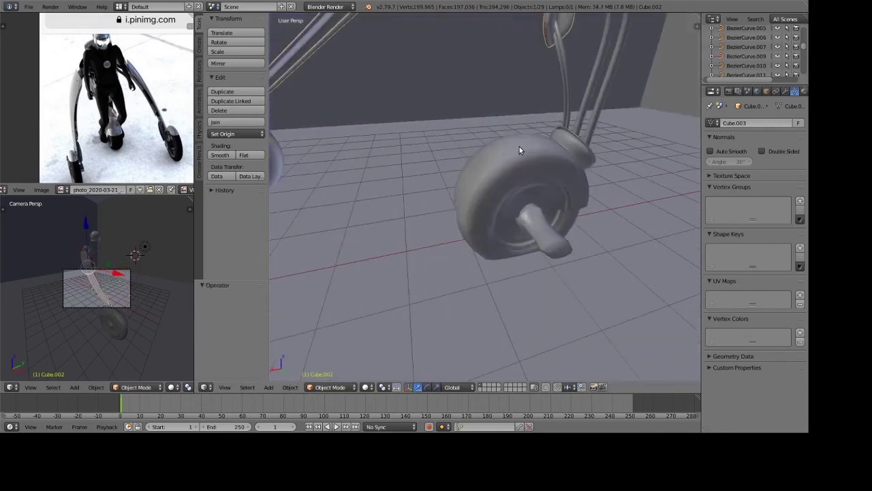
pyautogui.scroll(-3, 572, 125)
pyautogui.press('a')
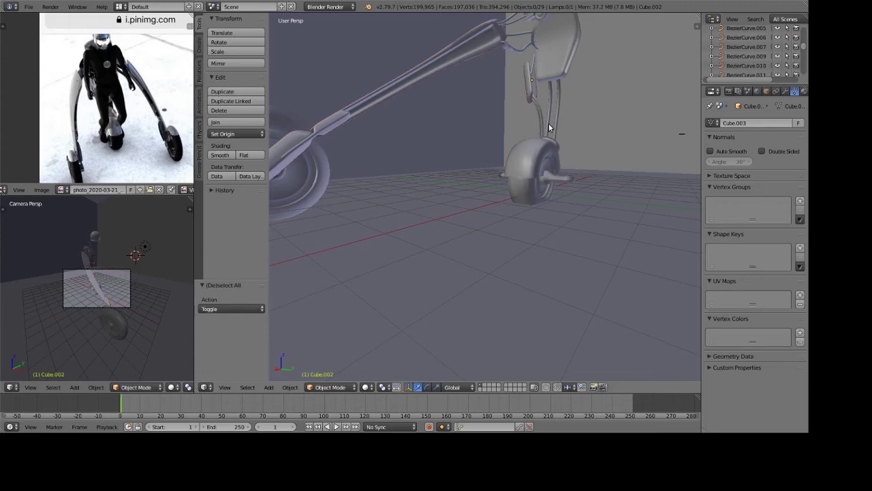
# Select a cable curve along the strut and add a second cable curve.
pyautogui.rightClick(548, 124)
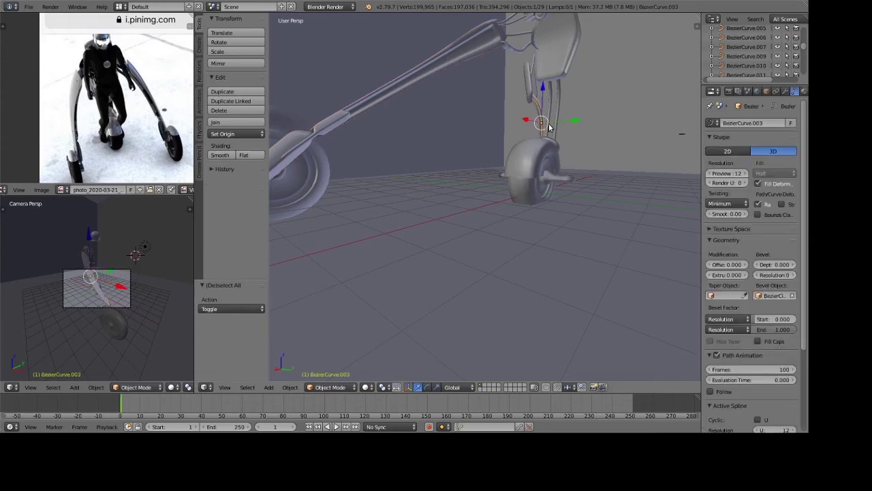
pyautogui.moveTo(549, 124)
pyautogui.mouseDown(button='middle')
pyautogui.moveTo(571, 118)
pyautogui.moveTo(507, 184)
pyautogui.mouseUp(button='middle')
pyautogui.scroll(3, 571, 133)
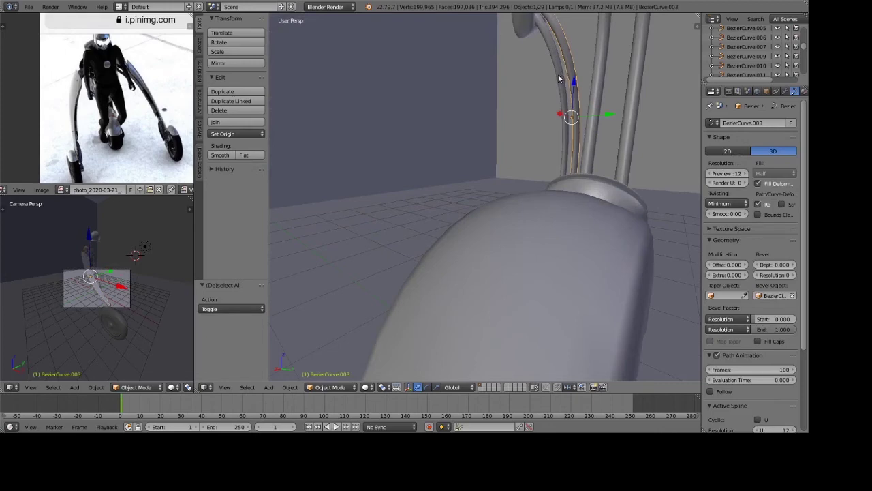
pyautogui.keyDown('shift'); pyautogui.rightClick(558, 79); pyautogui.keyUp('shift')
pyautogui.scroll(-4, 558, 74)
pyautogui.moveTo(534, 90)
pyautogui.mouseDown(button='middle')
pyautogui.moveTo(454, 144)
pyautogui.moveTo(623, 87)
pyautogui.moveTo(509, 124)
pyautogui.mouseUp(button='middle')
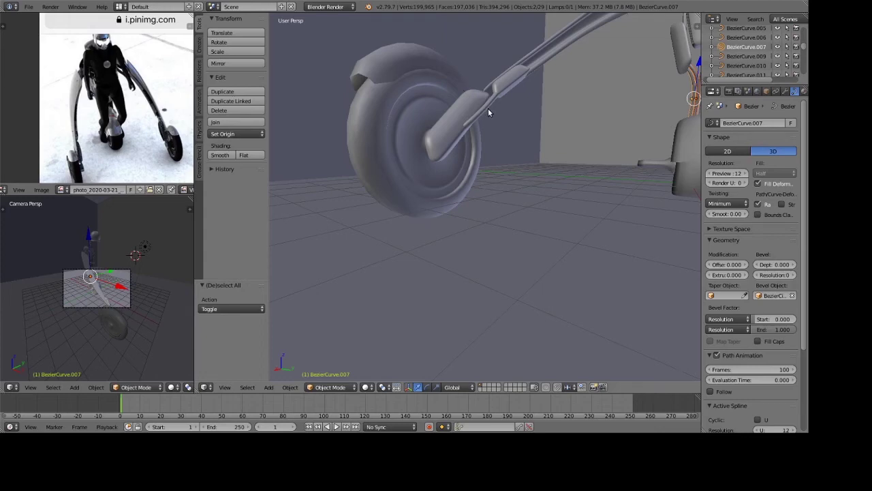
pyautogui.scroll(-4, 488, 112)
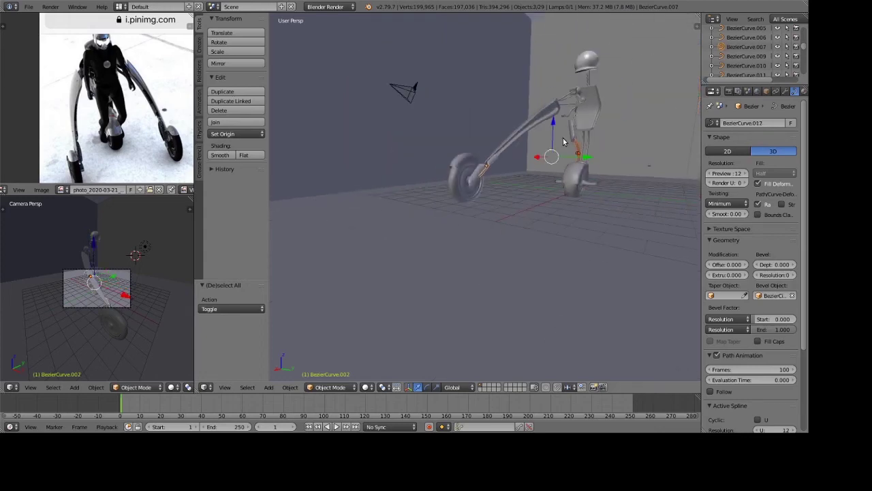
# Add another cable curve and the thin rod cable near the torso to the selection.
pyautogui.keyDown('shift'); pyautogui.rightClick(551, 162); pyautogui.keyUp('shift')
pyautogui.scroll(4, 513, 176)
pyautogui.scroll(3, 512, 177)
pyautogui.scroll(2, 498, 126)
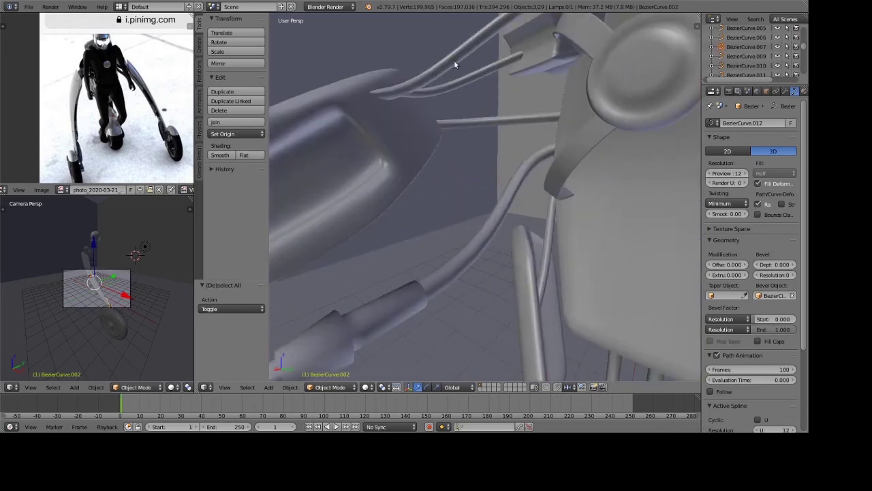
pyautogui.rightClick(495, 232)
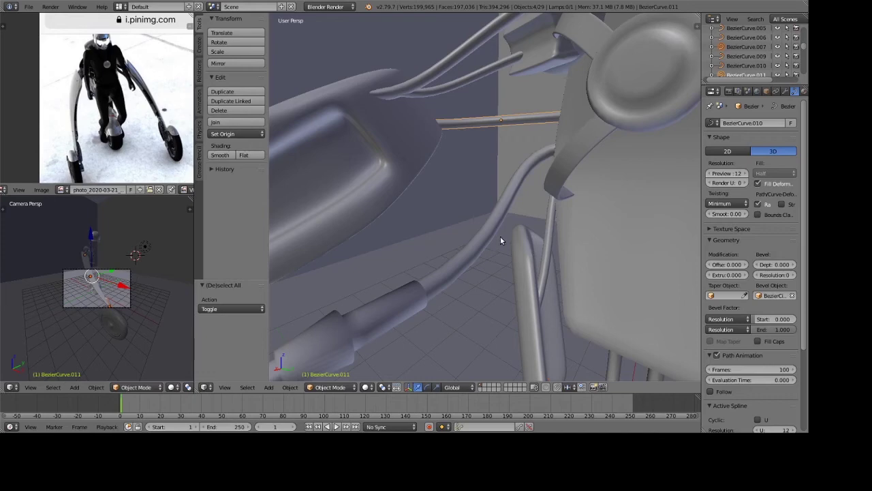
pyautogui.scroll(-3, 501, 239)
pyautogui.scroll(-2, 500, 240)
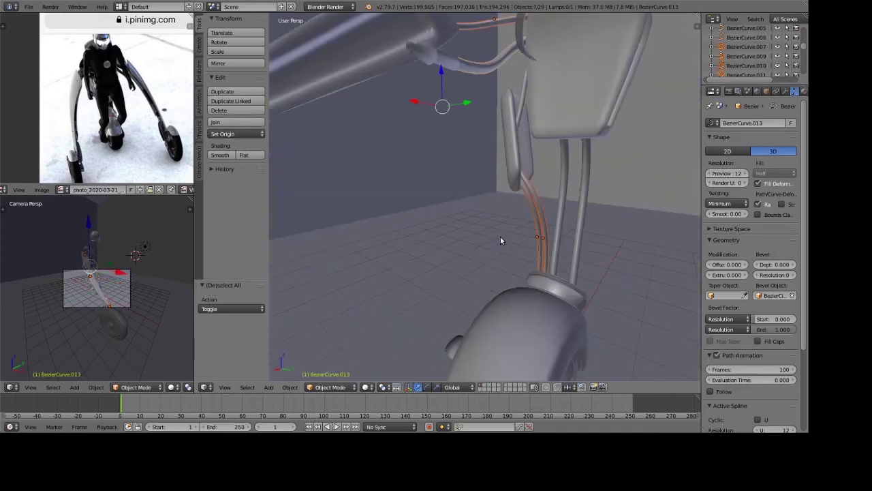
pyautogui.scroll(-2, 500, 240)
pyautogui.scroll(-2, 500, 236)
pyautogui.moveTo(501, 235)
pyautogui.mouseDown(button='middle')
pyautogui.moveTo(488, 218)
pyautogui.moveTo(513, 246)
pyautogui.mouseUp(button='middle')
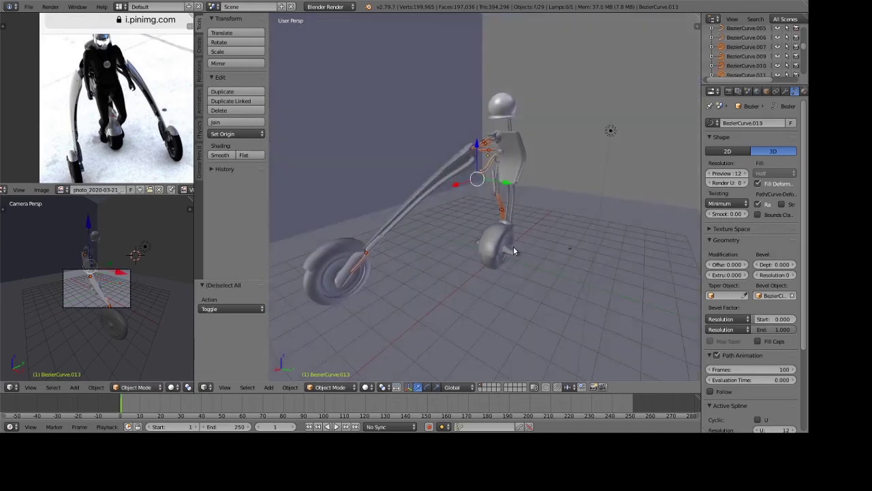
# Join the selected cable curves into one object and switch to the right view.
pyautogui.click(223, 122)
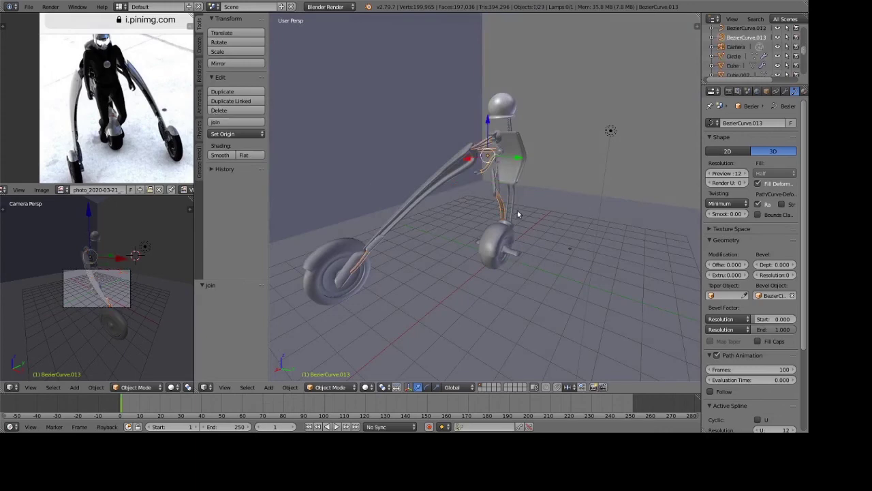
pyautogui.moveTo(516, 214); pyautogui.dragTo(579, 225, button='middle')
pyautogui.press('KP_3')
pyautogui.press('KP_5')
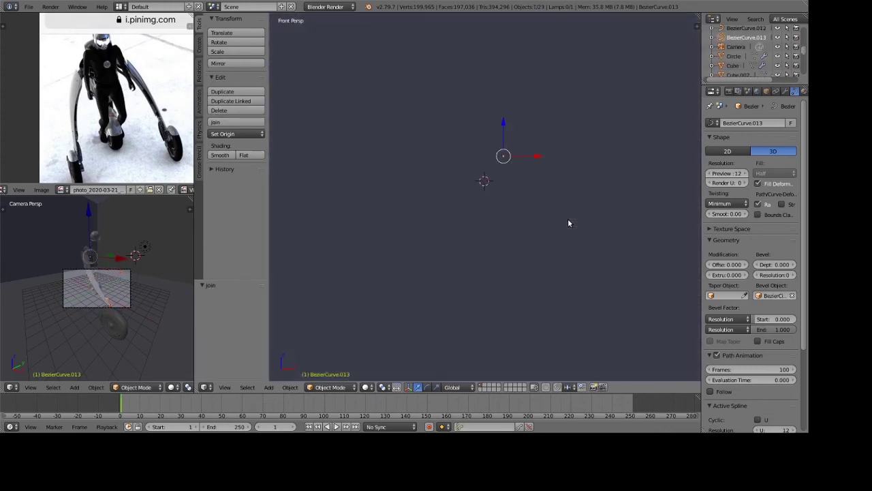
pyautogui.press('KP_5')
# Place the 3D cursor on the robot's torso.
pyautogui.scroll(1, 571, 218)
pyautogui.scroll(3, 573, 204)
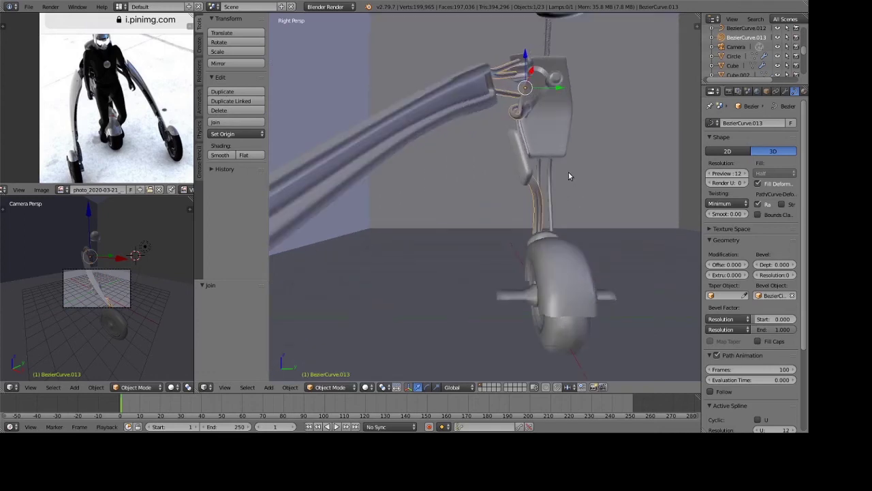
pyautogui.keyDown('shift'); pyautogui.moveTo(568, 172); pyautogui.dragTo(496, 212, button='middle'); pyautogui.keyUp('shift')
pyautogui.click(479, 171)
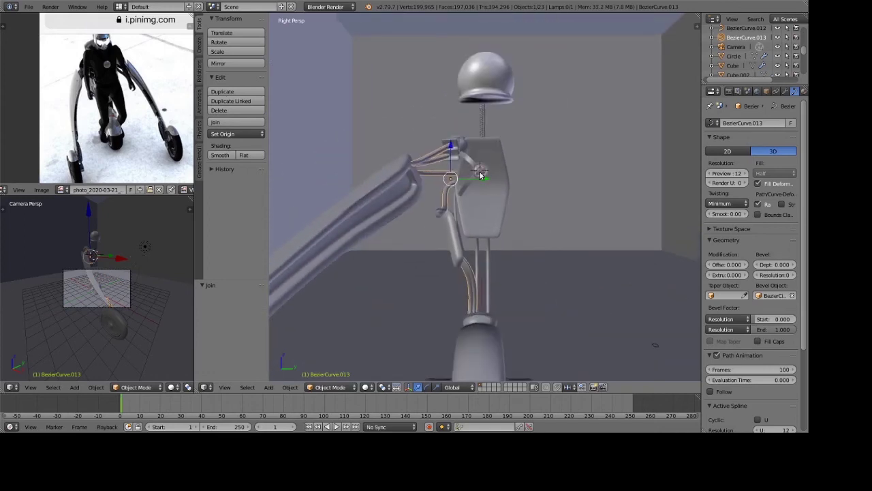
# Lower the isolated room box 34.204 along Z, then bring back the full scene.
pyautogui.press('KP_Divide')
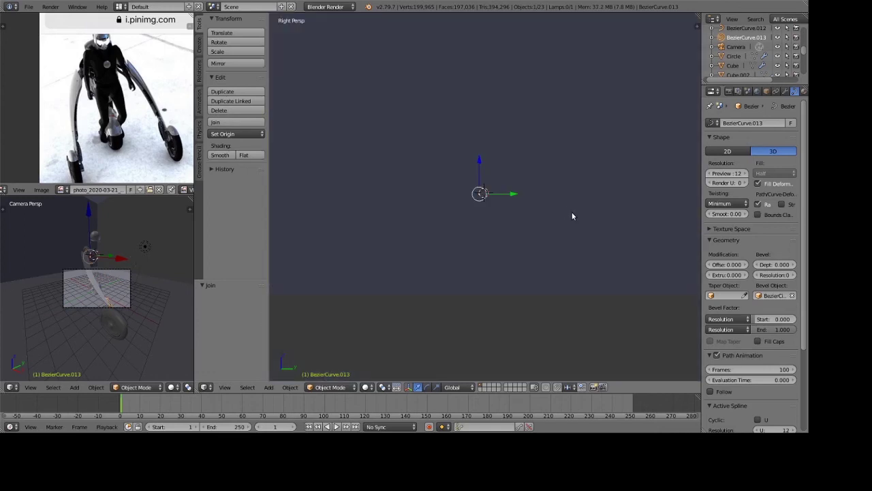
pyautogui.press('Tab')
pyautogui.press('Tab')
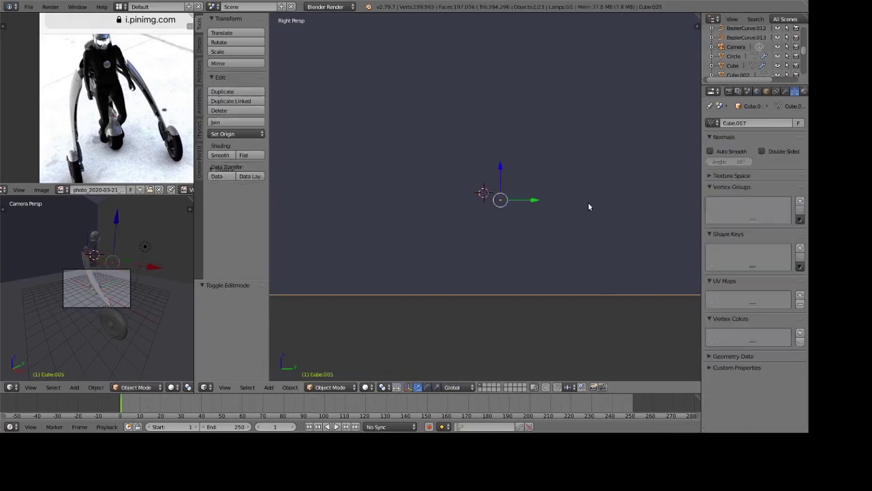
pyautogui.scroll(-5, 588, 202)
pyautogui.press('g')
pyautogui.press('z')
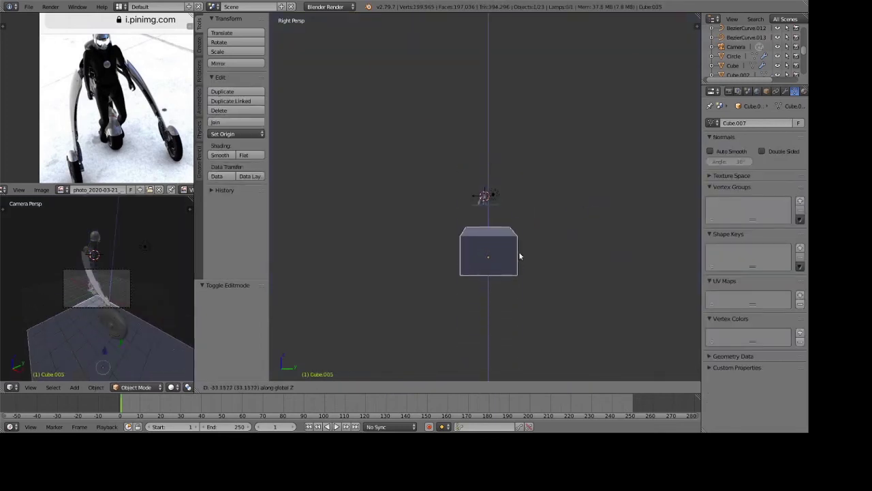
pyautogui.click(518, 257)
pyautogui.press('KP_Divide')
# Deselect everything, select the lamp, and cancel a vertical move of it.
pyautogui.press('c')
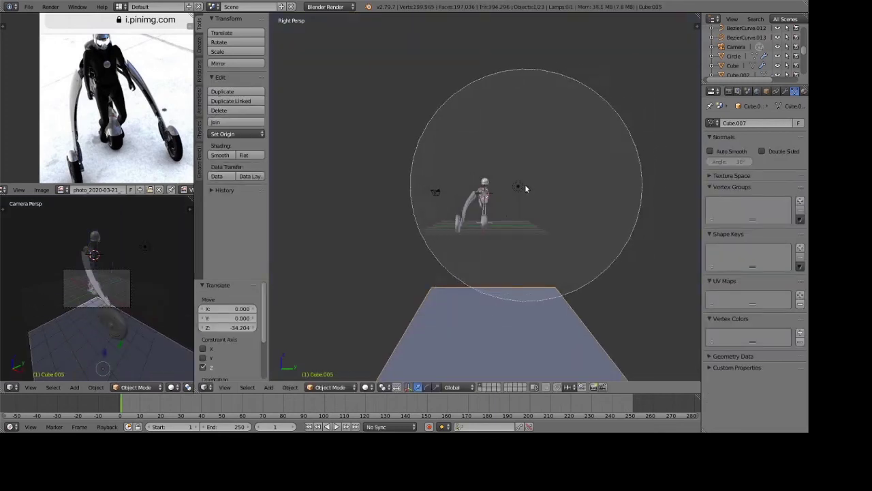
pyautogui.scroll(7, 538, 178)
pyautogui.scroll(4, 541, 174)
pyautogui.press('Escape')
pyautogui.press('a')
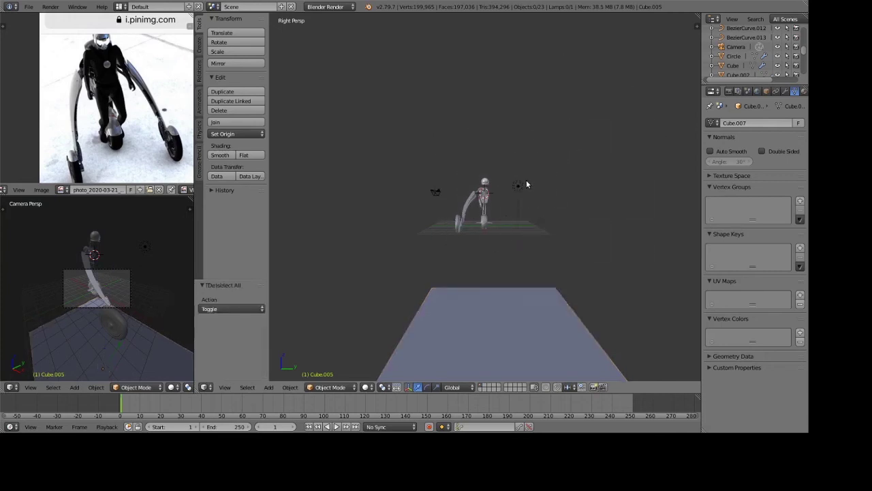
pyautogui.rightClick(526, 184)
pyautogui.press('g')
pyautogui.press('z')
pyautogui.press('Escape')
pyautogui.scroll(5, 483, 207)
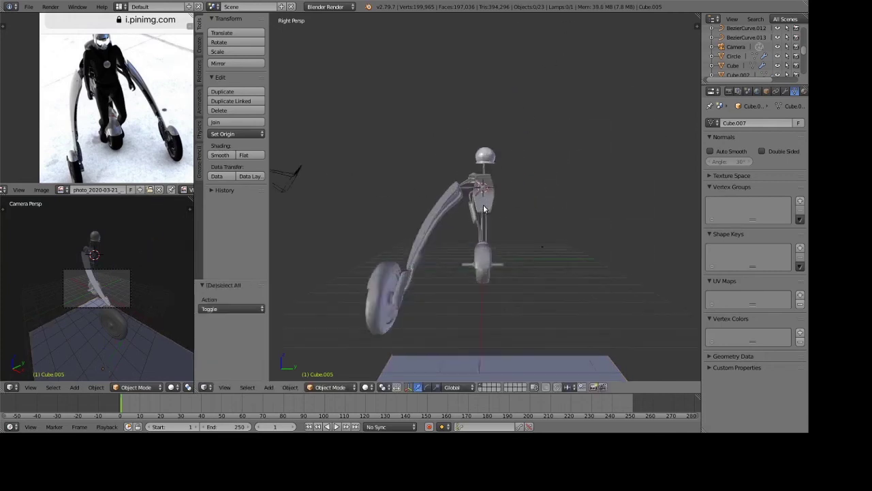
pyautogui.scroll(2, 483, 208)
pyautogui.scroll(4, 477, 174)
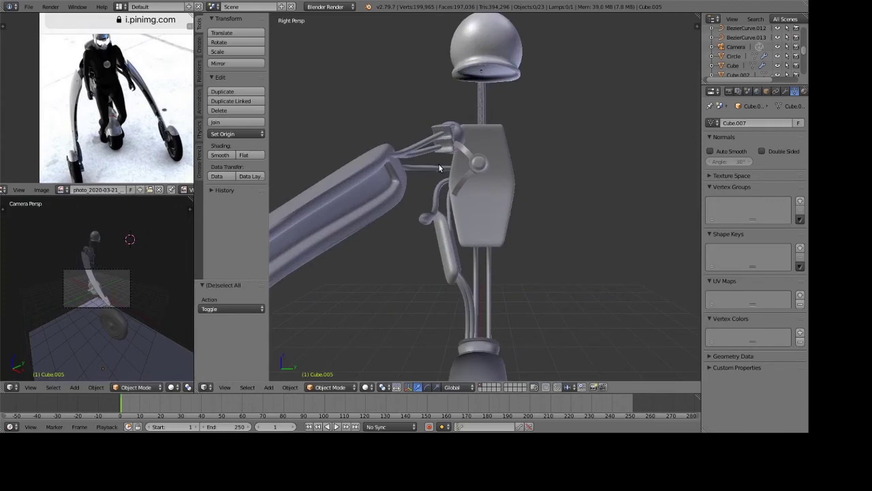
# Select the joined cable curve and view the bike in orthographic right view.
pyautogui.rightClick(440, 168)
pyautogui.moveTo(439, 168); pyautogui.dragTo(717, 160, button='middle')
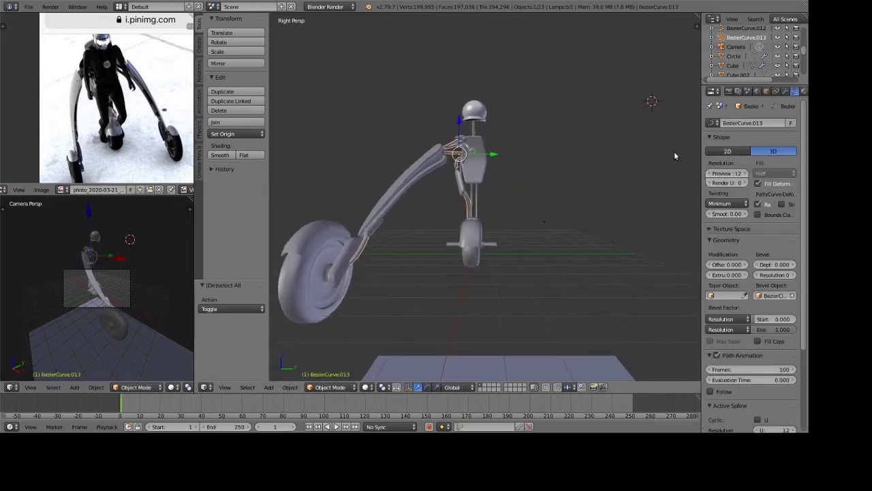
pyautogui.press('KP_3')
pyautogui.scroll(4, 442, 108)
pyautogui.scroll(2, 471, 129)
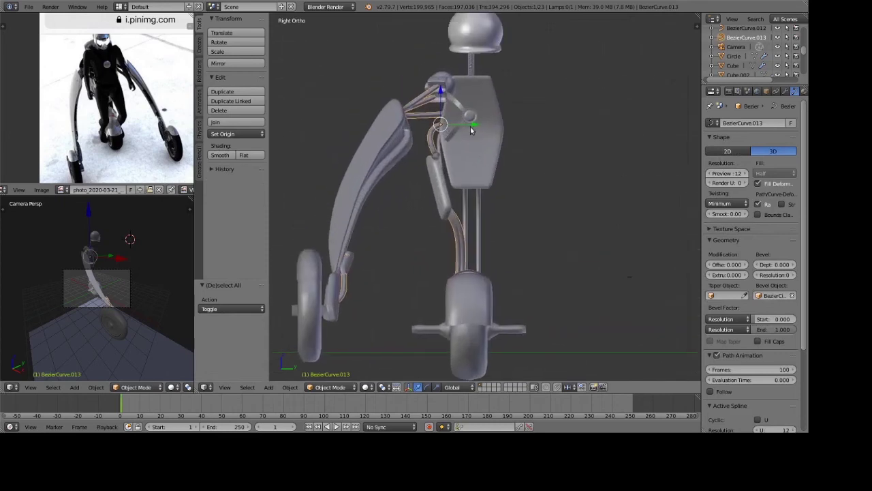
# Place the 3D cursor near the torso and add a Mirror modifier to the cables, also mirroring along Y.
pyautogui.click(470, 119)
pyautogui.click(785, 91)
pyautogui.click(749, 123)
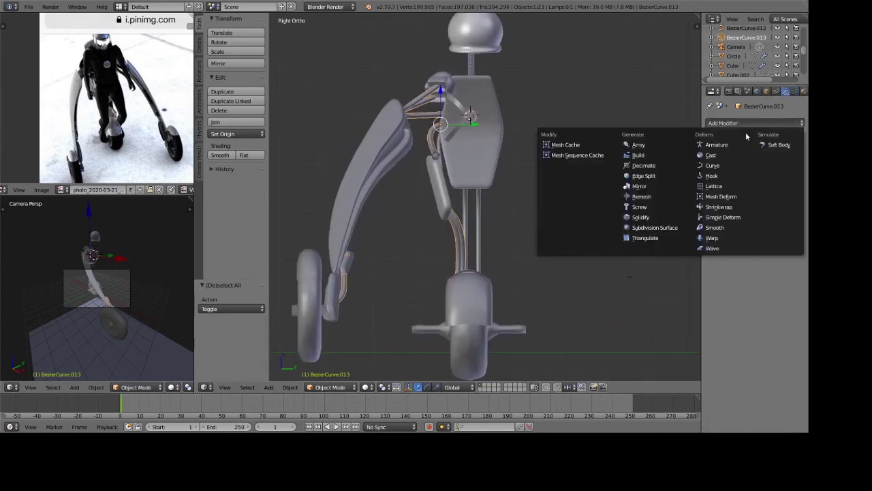
pyautogui.click(637, 185)
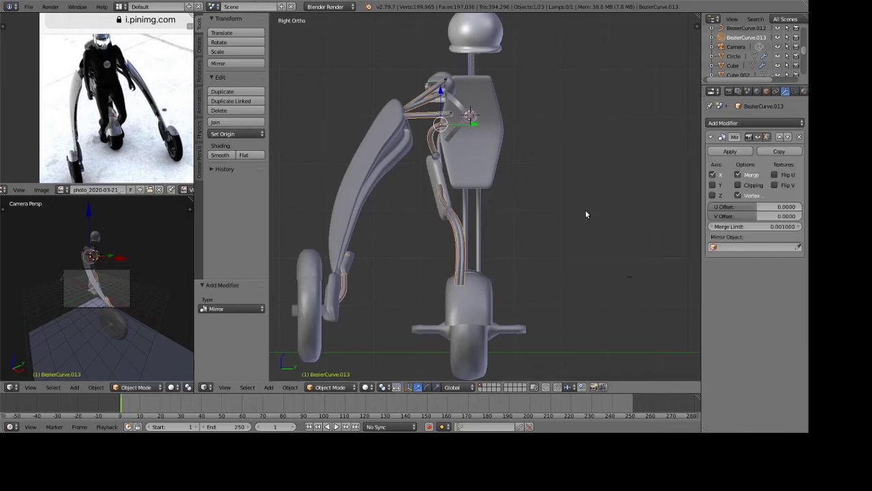
pyautogui.click(713, 184)
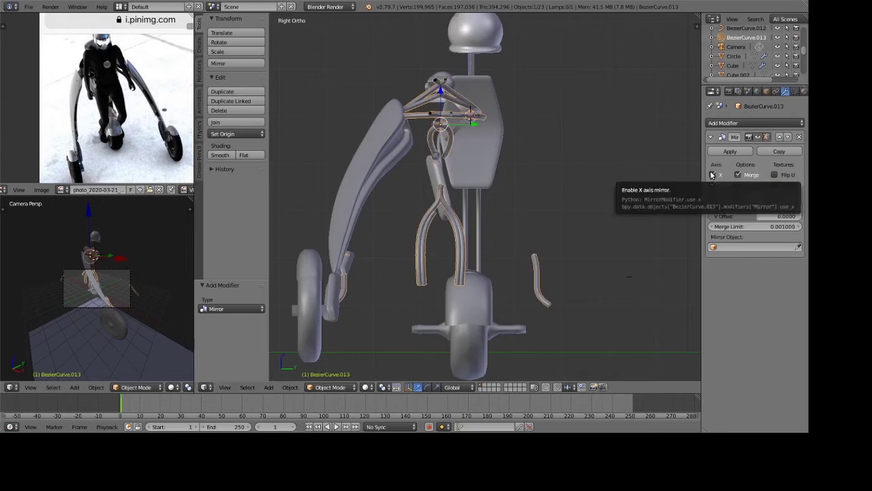
# Remove the cable curve's Mirror modifier and snap the 3D cursor to the selected curves.
pyautogui.click(800, 137)
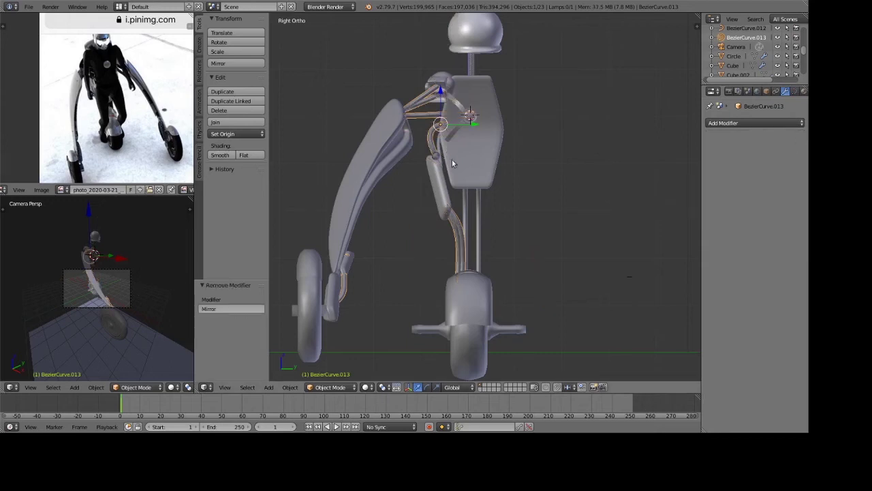
pyautogui.hotkey('shift', 's')
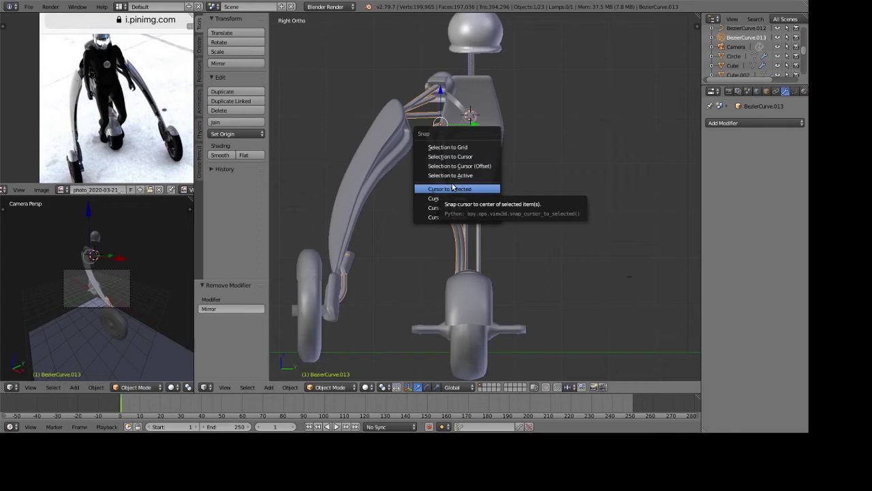
pyautogui.click(452, 188)
# Try moving the curves onto the cursor, undo it, and snap the cursor to the curve again.
pyautogui.hotkey('shift', 's')
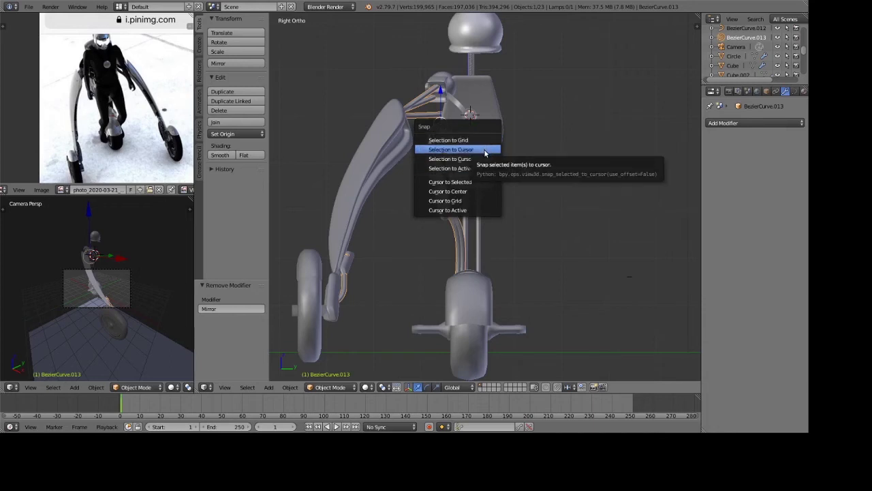
pyautogui.click(485, 150)
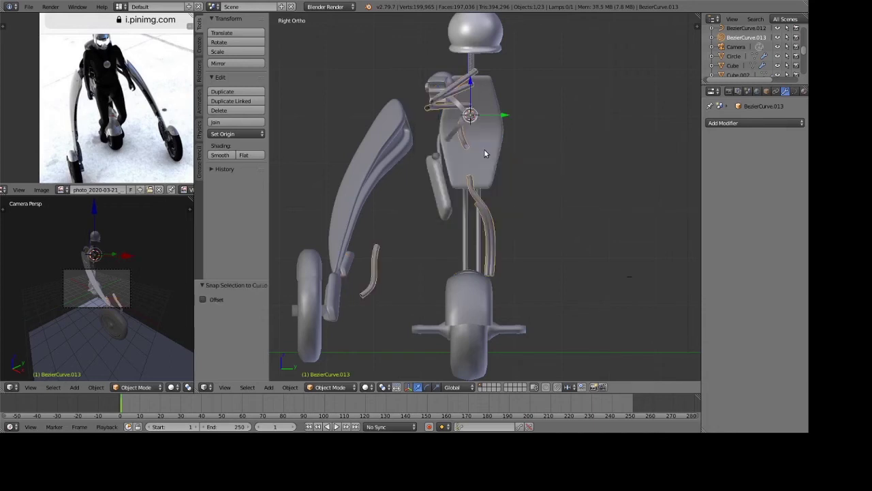
pyautogui.hotkey('ctrl', 'z')
pyautogui.hotkey('shift', 's')
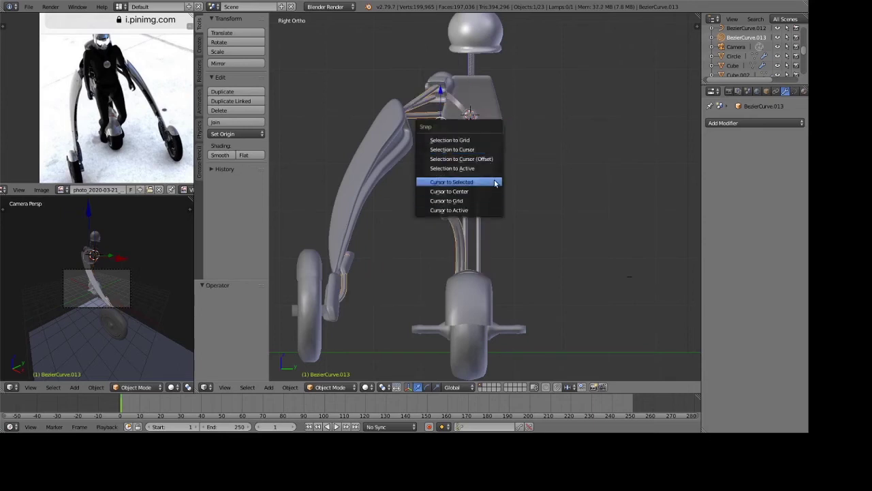
pyautogui.click(494, 183)
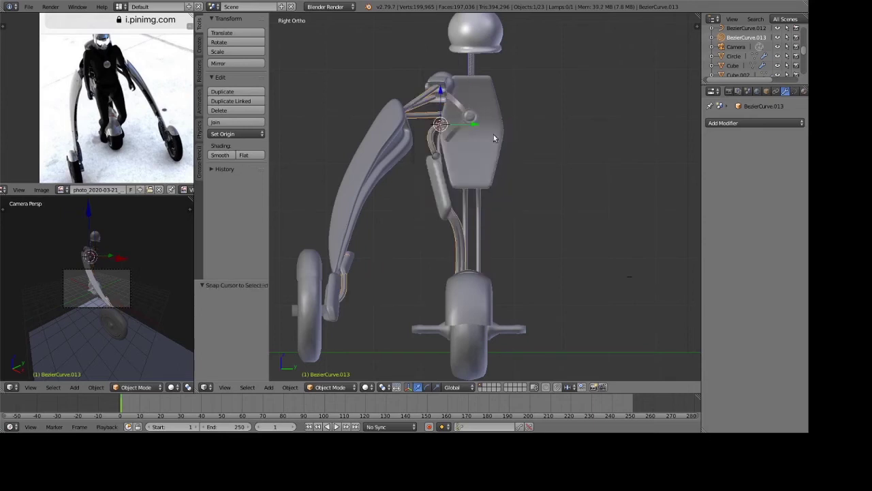
# Deselect everything, place the 3D cursor on the robot's torso, and select the arm cable curve.
pyautogui.press('a')
pyautogui.click(468, 117)
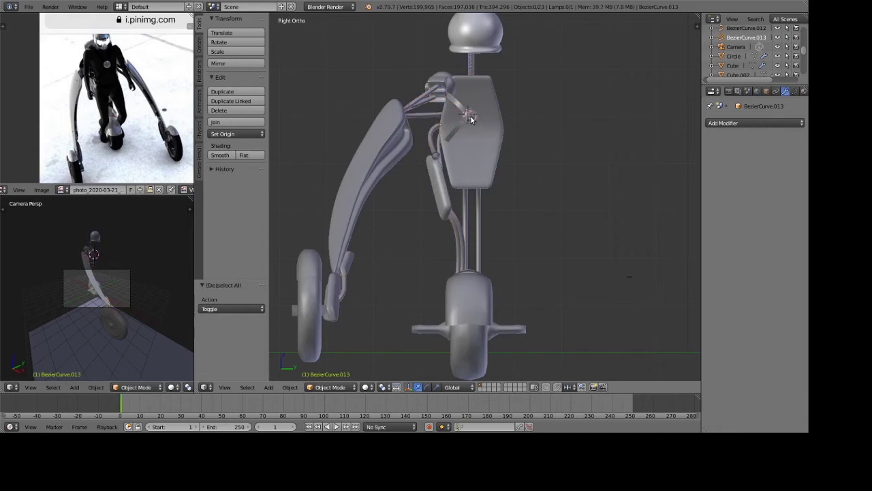
pyautogui.rightClick(433, 118)
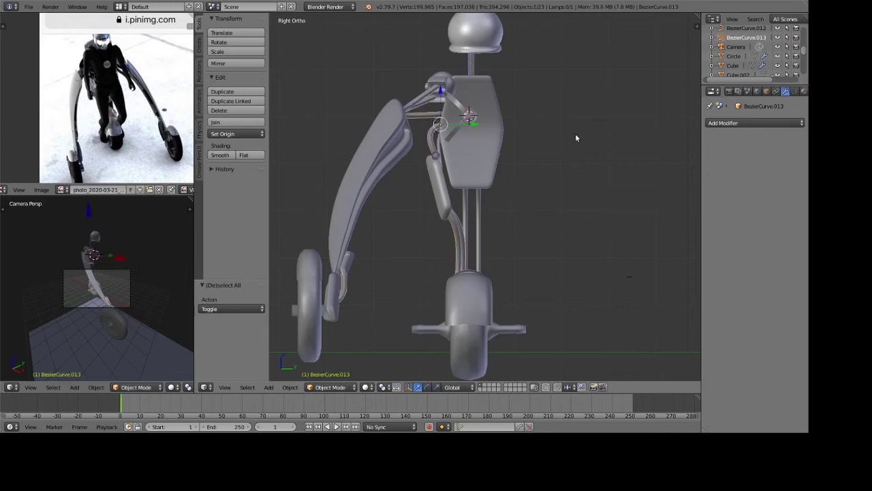
# Try snapping the selected curves to the 3D cursor, then undo the move.
pyautogui.scroll(2, 587, 141)
pyautogui.hotkey('shift', 's')
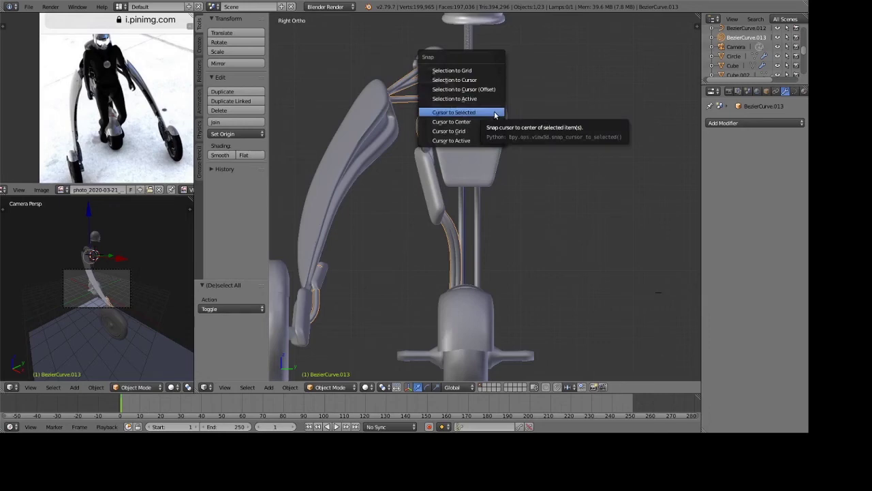
pyautogui.click(500, 81)
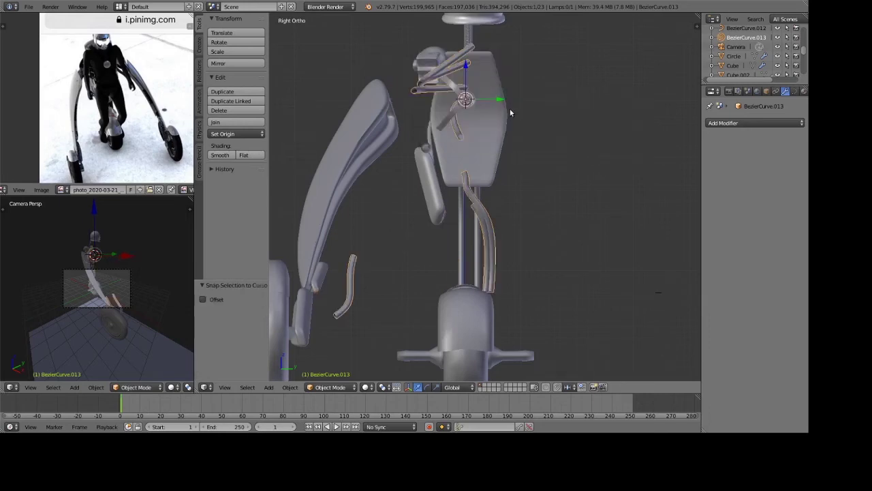
pyautogui.hotkey('ctrl', 'z')
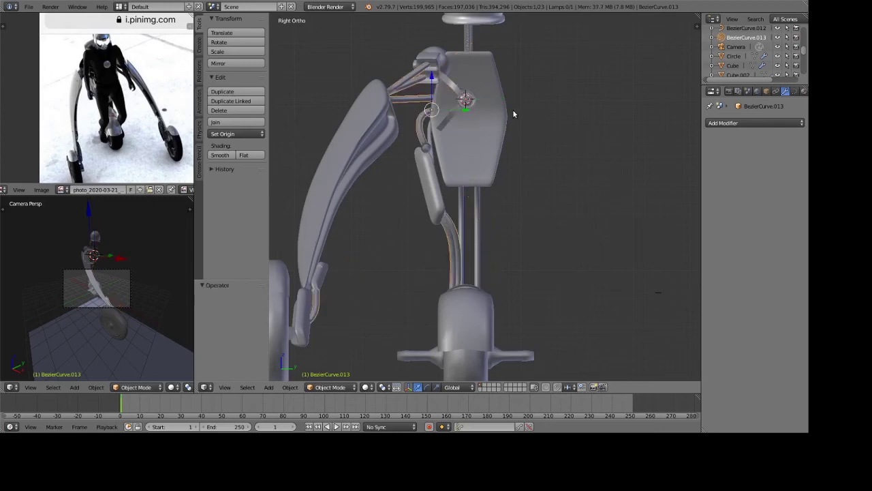
# Reset the 3D cursor to the scene centre, then place it on the robot's torso.
pyautogui.click(748, 122)
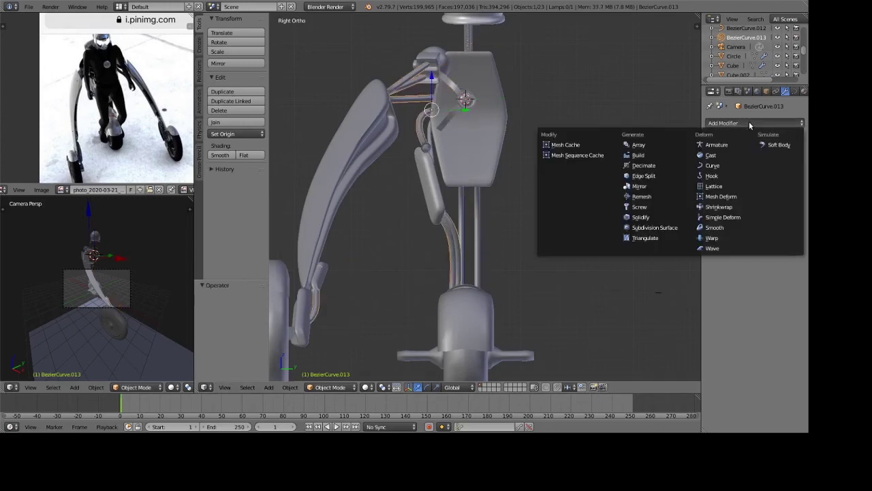
pyautogui.hotkey('shift', 's')
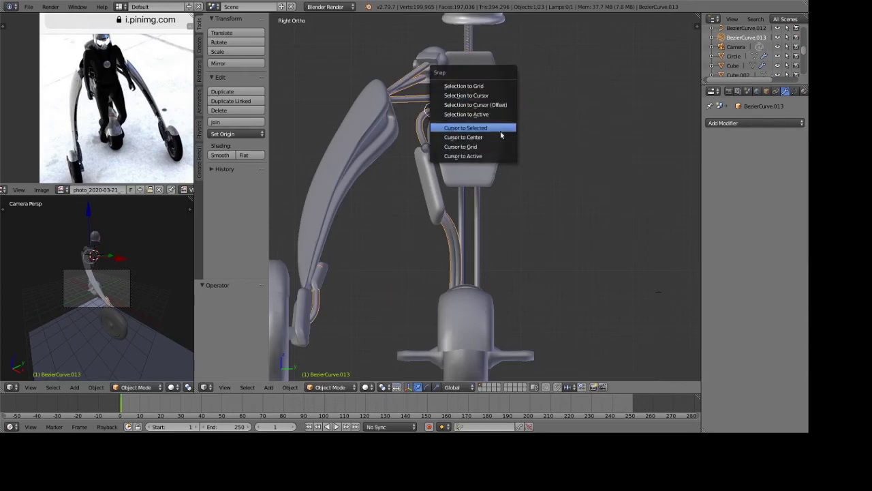
pyautogui.click(501, 137)
pyautogui.scroll(-7, 497, 128)
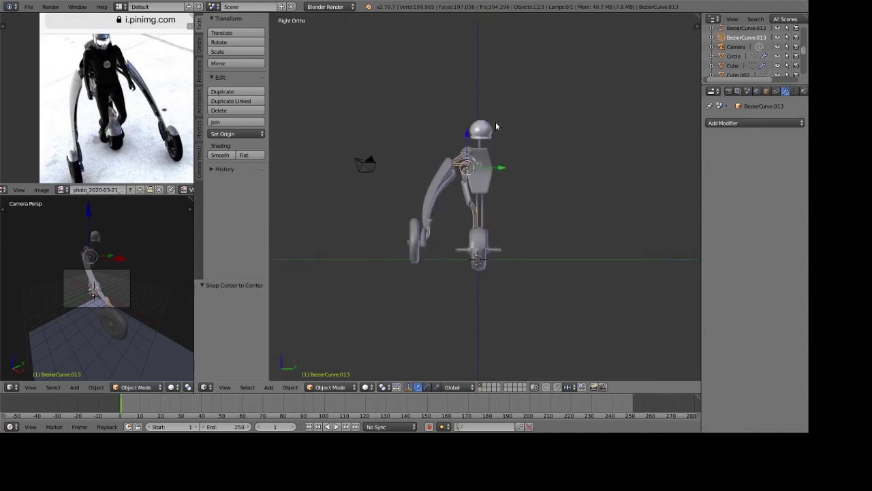
pyautogui.scroll(7, 496, 125)
pyautogui.click(466, 100)
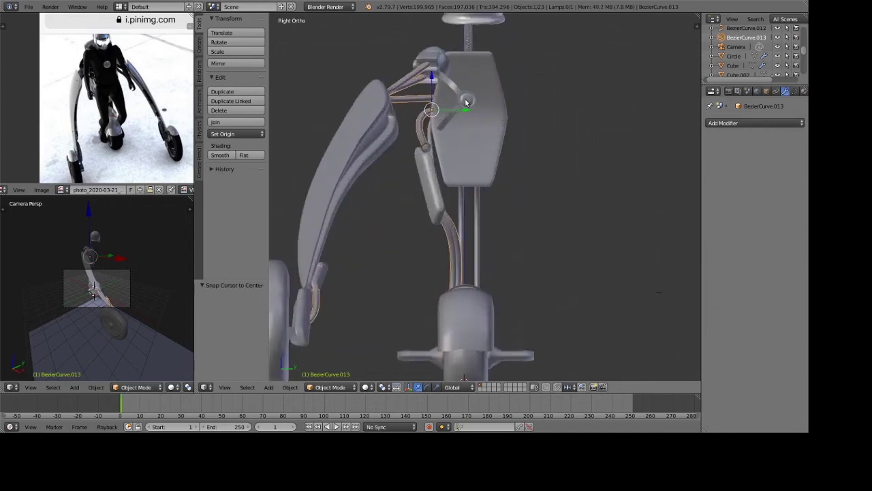
pyautogui.click(770, 122)
# Add a Mirror modifier to the cable curves, mirroring on Y instead of X.
pyautogui.click(638, 186)
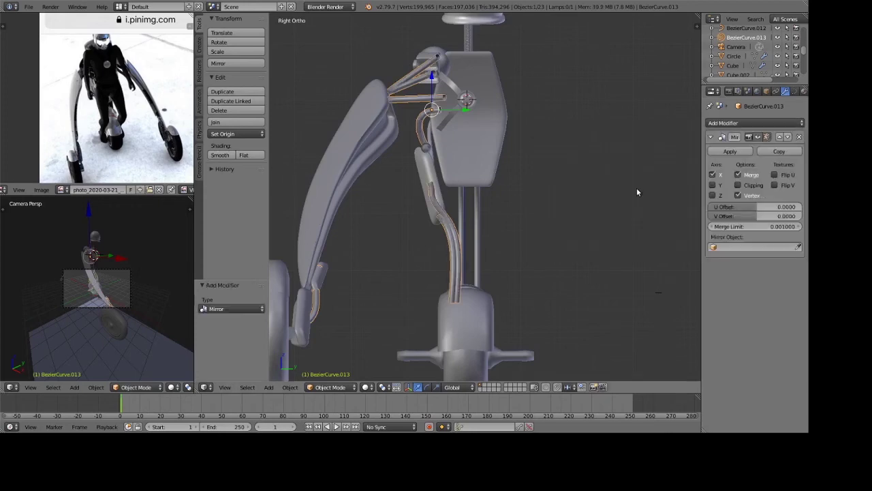
pyautogui.click(713, 196)
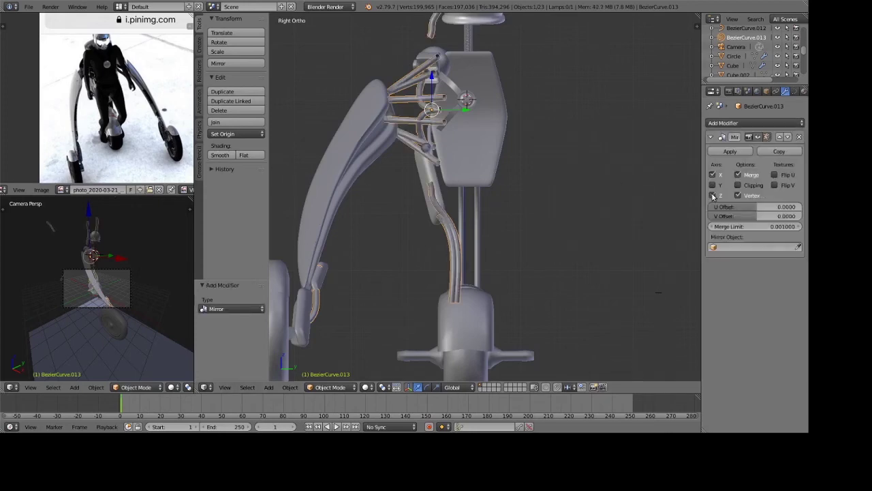
pyautogui.click(713, 196)
pyautogui.click(713, 185)
pyautogui.click(712, 175)
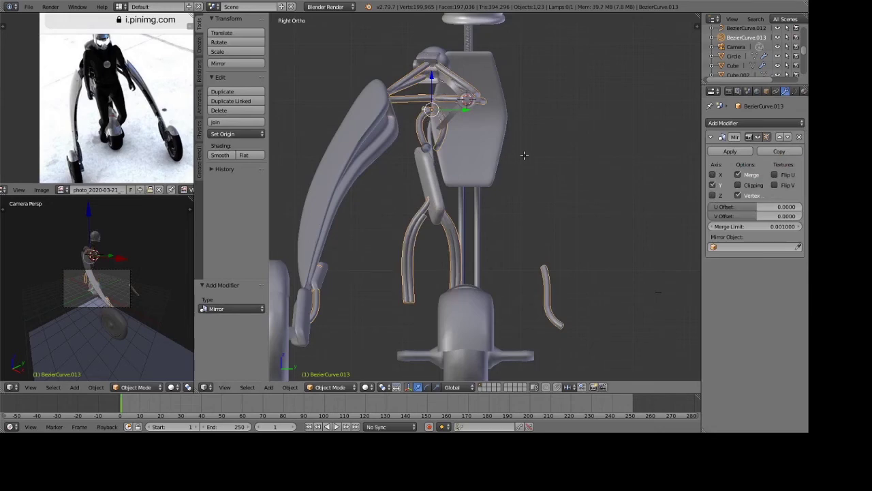
# Briefly toggle the cable curve into edit mode and back to object mode.
pyautogui.press('Tab')
pyautogui.press('a')
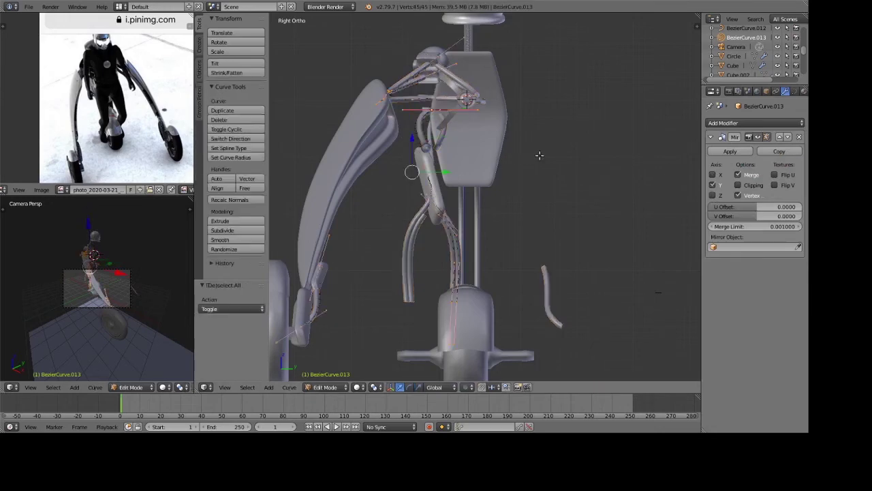
pyautogui.press('g')
pyautogui.click(428, 128)
pyautogui.press('Tab')
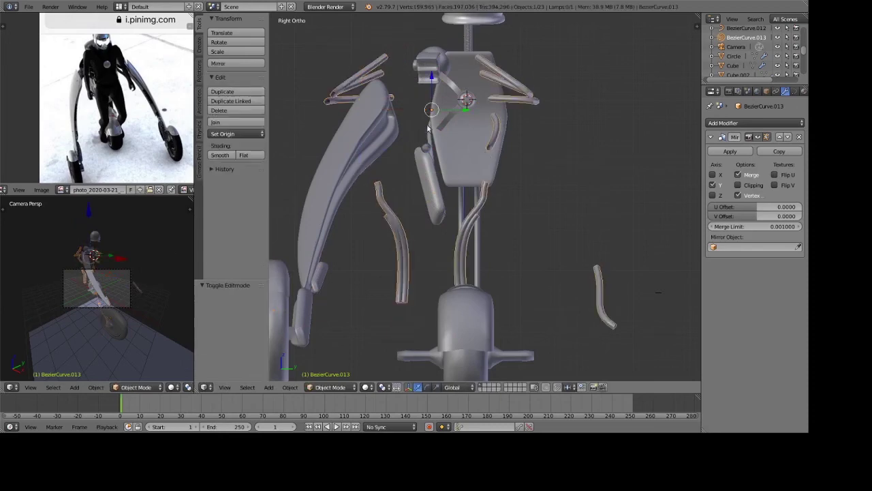
# Move the cable curves 0.941 along Y, then nudge them slightly along Z.
pyautogui.press('g')
pyautogui.press('y')
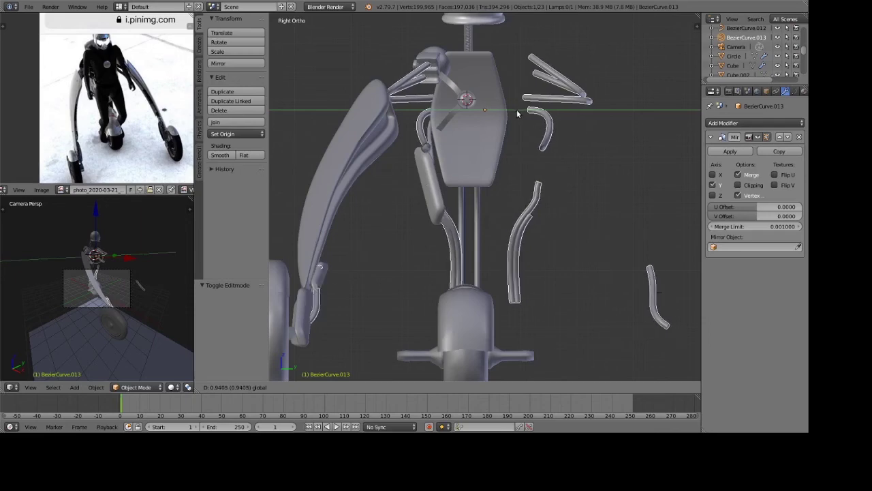
pyautogui.click(517, 109)
pyautogui.press('g')
pyautogui.press('z')
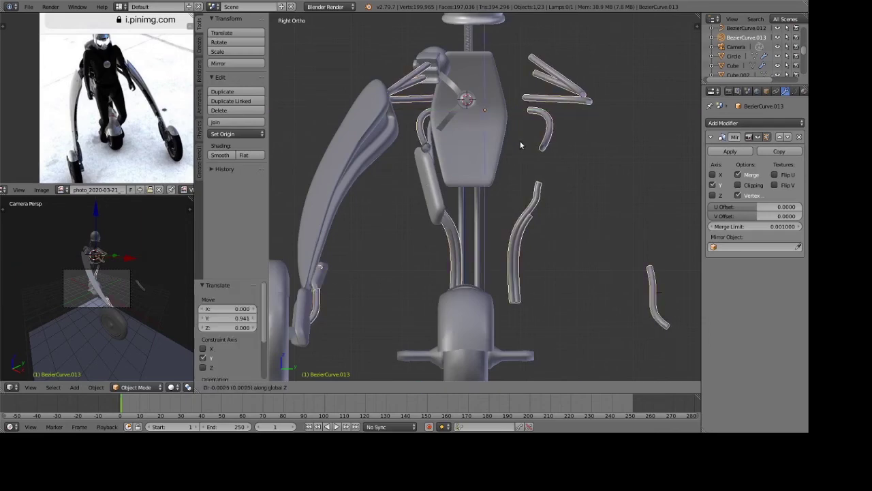
pyautogui.click(519, 159)
# Deselect, reselect the cable curve to check it in edit mode, and view it from new angles.
pyautogui.press('a')
pyautogui.moveTo(518, 160)
pyautogui.mouseDown(button='middle')
pyautogui.moveTo(549, 207)
pyautogui.moveTo(538, 149)
pyautogui.moveTo(540, 161)
pyautogui.moveTo(462, 126)
pyautogui.mouseUp(button='middle')
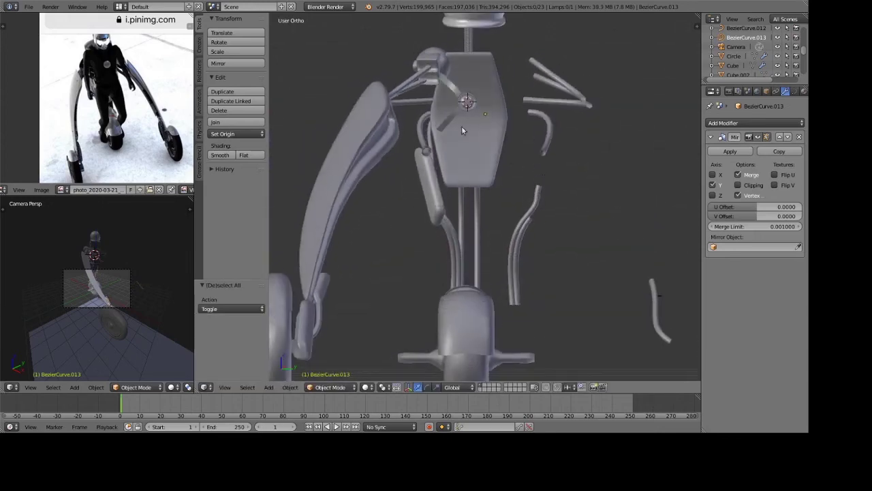
pyautogui.rightClick(402, 92)
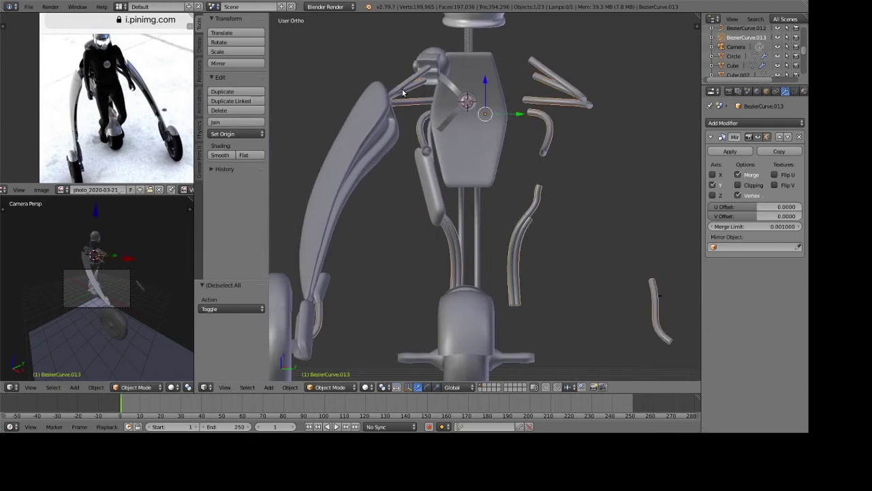
pyautogui.press('Tab')
pyautogui.press('Tab')
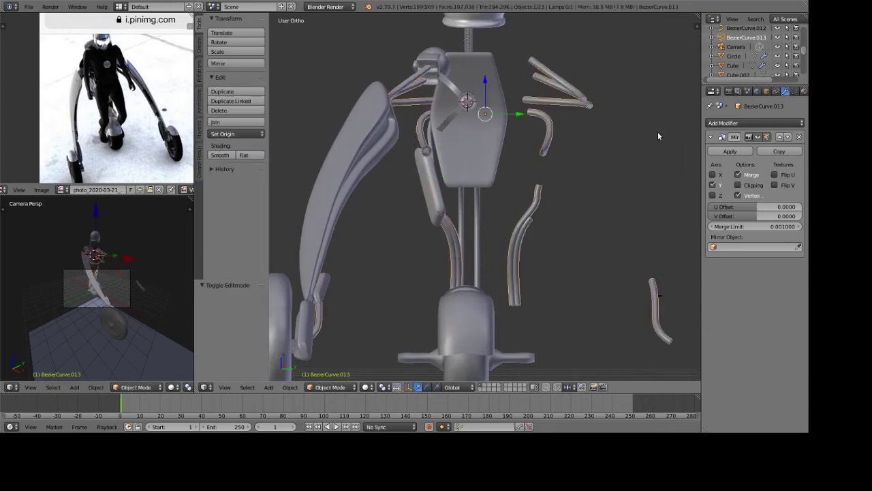
pyautogui.press('a')
pyautogui.moveTo(632, 150)
pyautogui.mouseDown(button='middle')
pyautogui.moveTo(614, 167)
pyautogui.moveTo(582, 103)
pyautogui.mouseUp(button='middle')
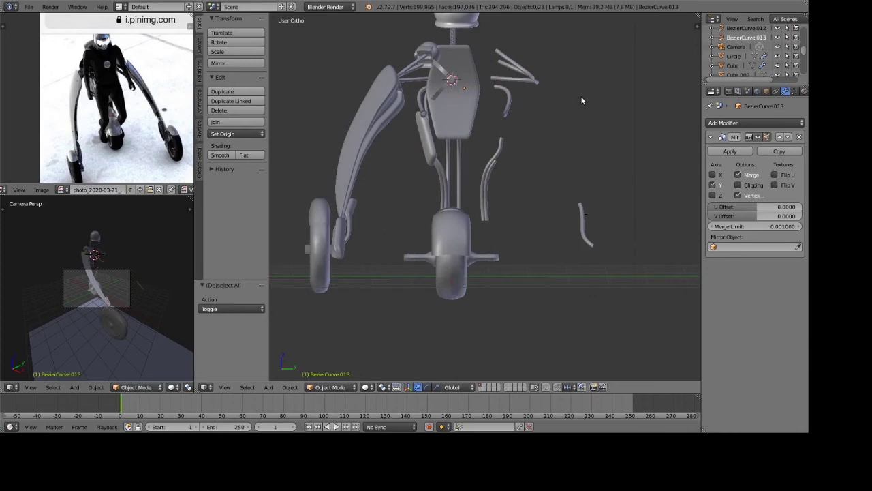
# Select the robot's arm and add a Mirror modifier, settling on mirroring across Y.
pyautogui.rightClick(374, 149)
pyautogui.scroll(-2, 406, 163)
pyautogui.moveTo(406, 163); pyautogui.dragTo(421, 161, button='middle')
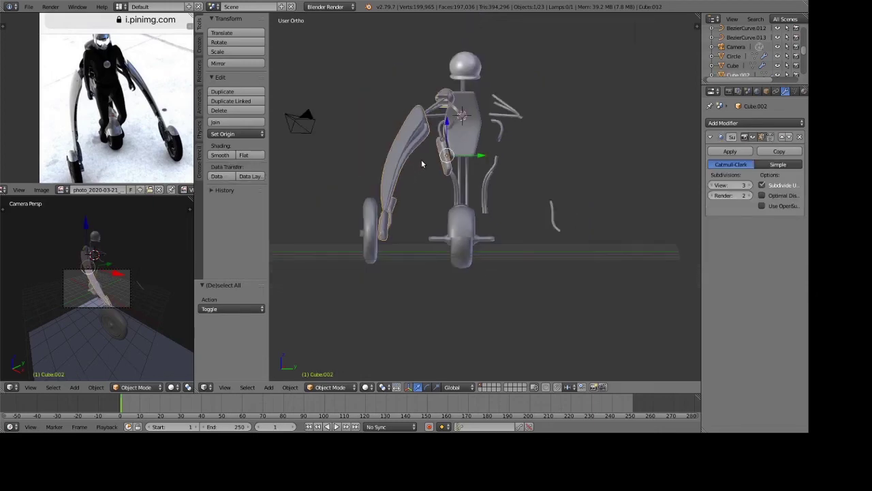
pyautogui.click(750, 123)
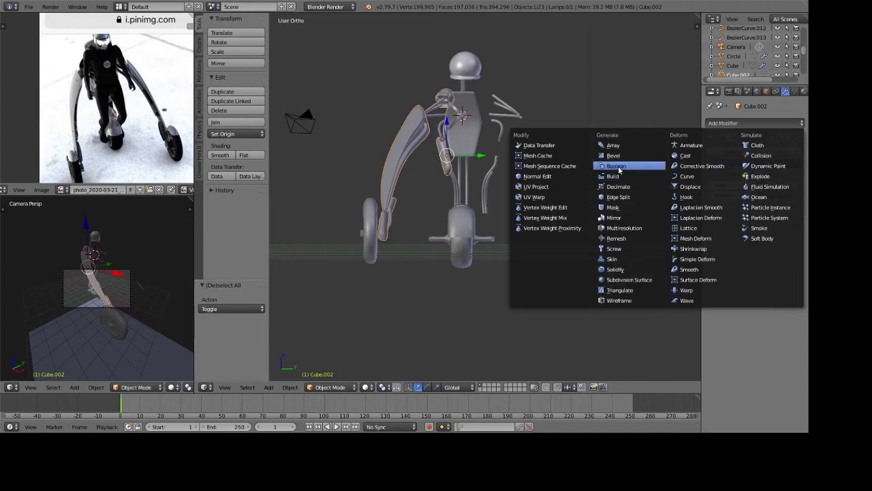
pyautogui.press('Return')
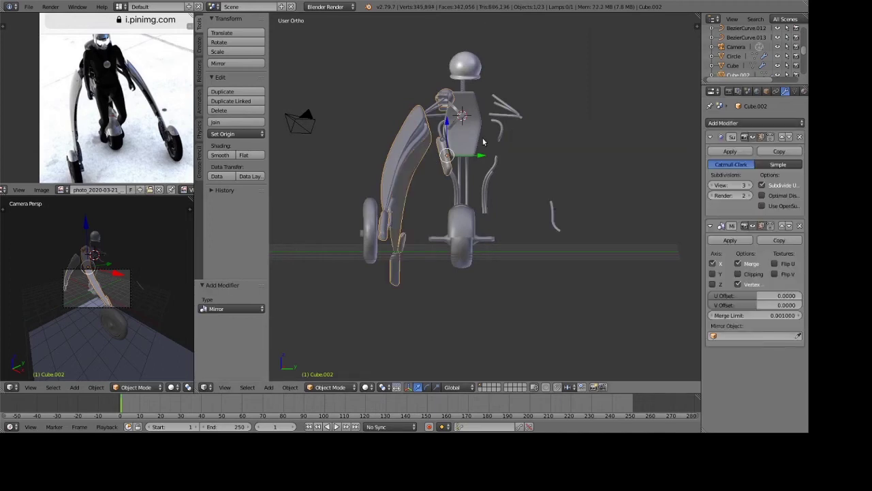
pyautogui.moveTo(484, 142); pyautogui.dragTo(452, 184, button='middle')
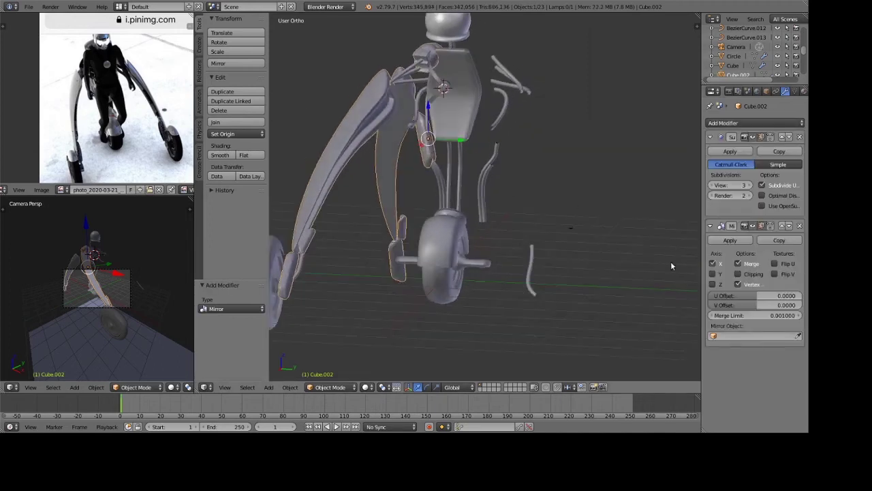
pyautogui.click(712, 274)
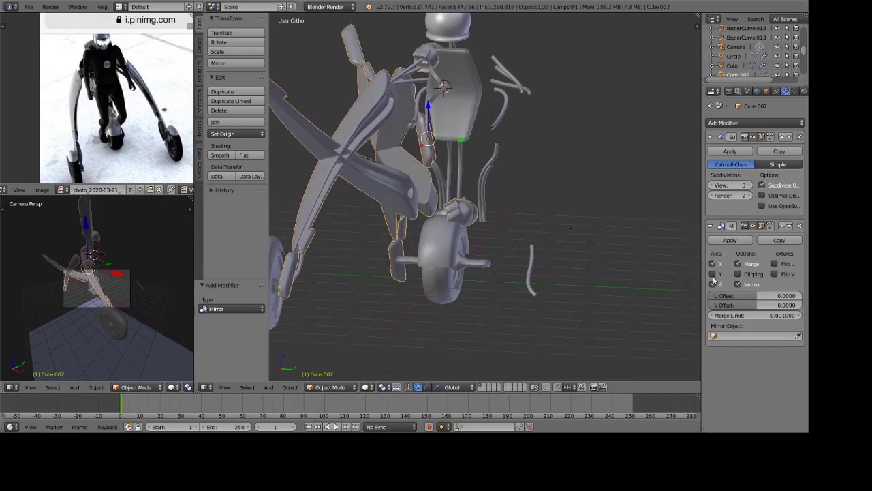
pyautogui.click(713, 274)
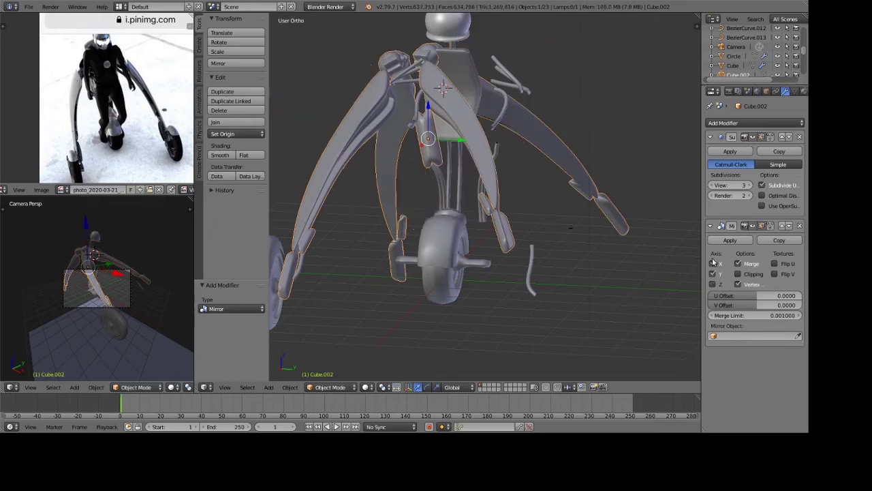
pyautogui.click(712, 264)
pyautogui.click(713, 274)
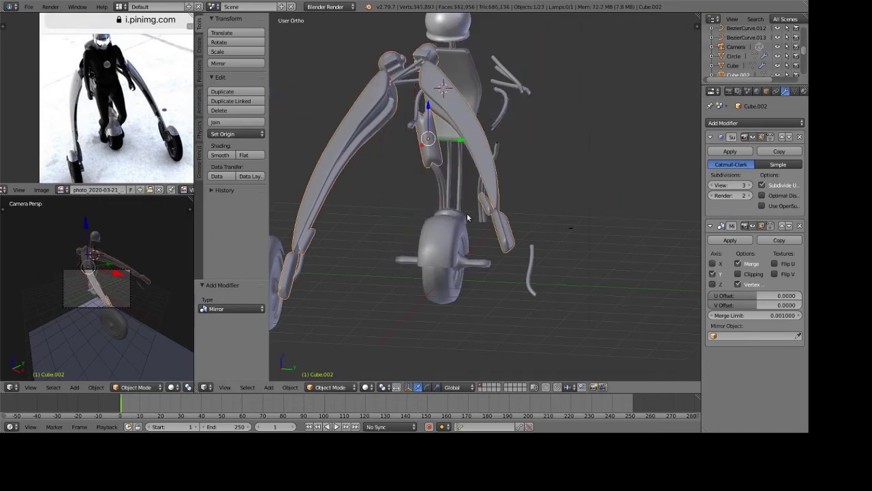
# Set the pivot point to the 3D cursor after briefly trying bounding box centre.
pyautogui.moveTo(478, 204); pyautogui.dragTo(487, 220, button='middle')
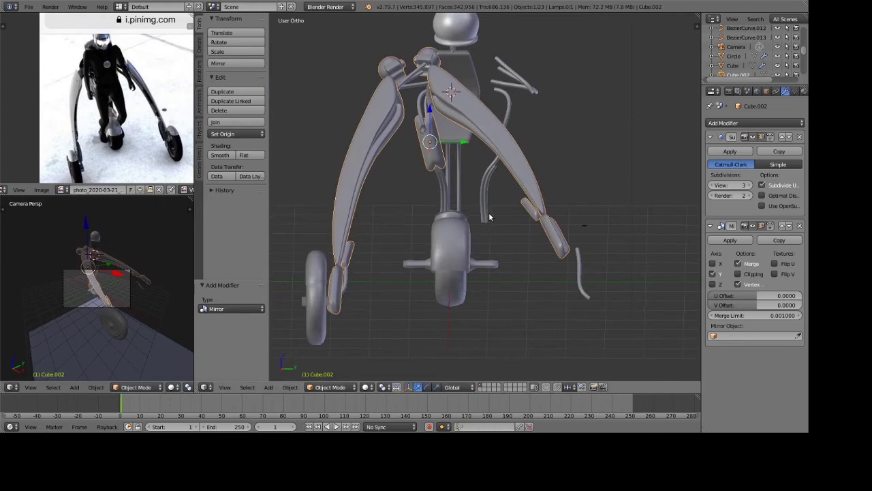
pyautogui.scroll(3, 477, 87)
pyautogui.moveTo(477, 86)
pyautogui.mouseDown(button='middle')
pyautogui.moveTo(456, 62)
pyautogui.moveTo(454, 38)
pyautogui.moveTo(475, 84)
pyautogui.moveTo(431, 138)
pyautogui.moveTo(428, 129)
pyautogui.mouseUp(button='middle')
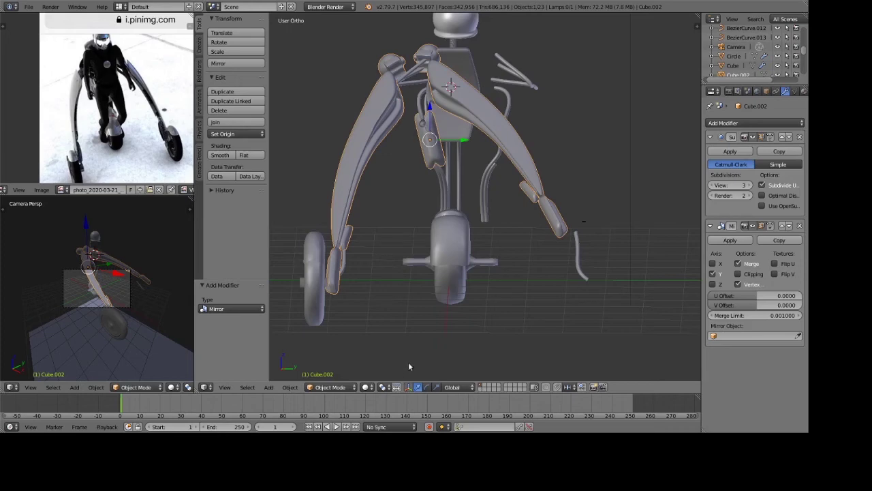
pyautogui.click(382, 387)
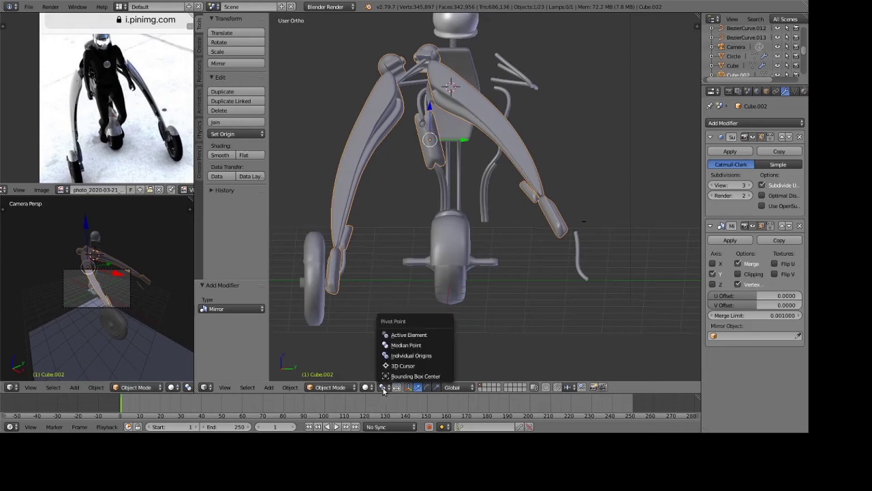
pyautogui.click(387, 375)
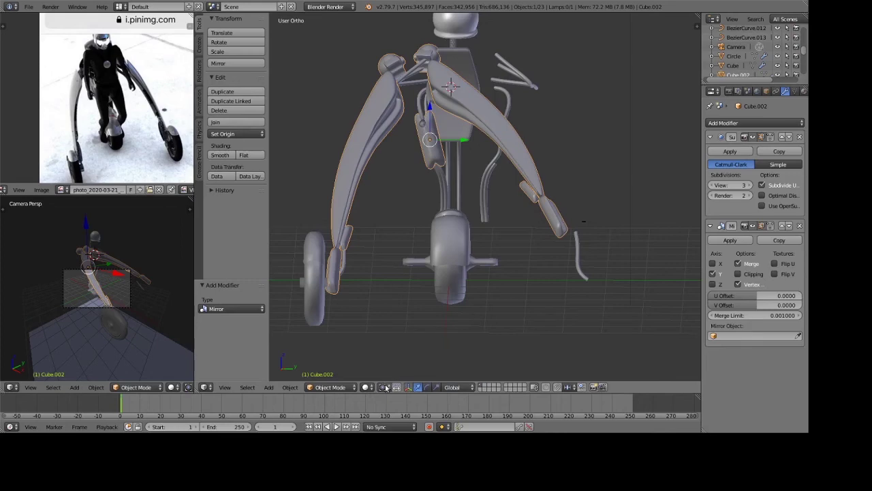
pyautogui.click(383, 386)
pyautogui.click(395, 368)
# Try duplicating and rotating the arm, then delete its Mirror modifier and select BezierCurve.013.
pyautogui.hotkey('shift', 'r')
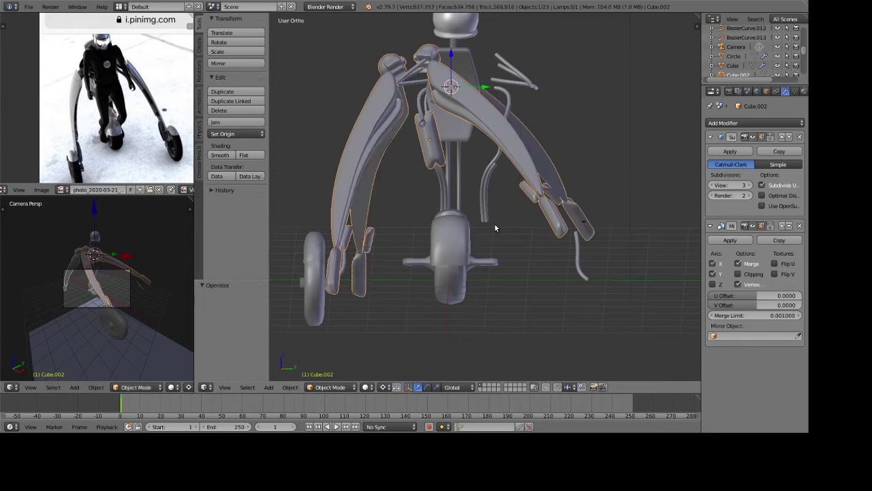
pyautogui.hotkey('shift', 'r')
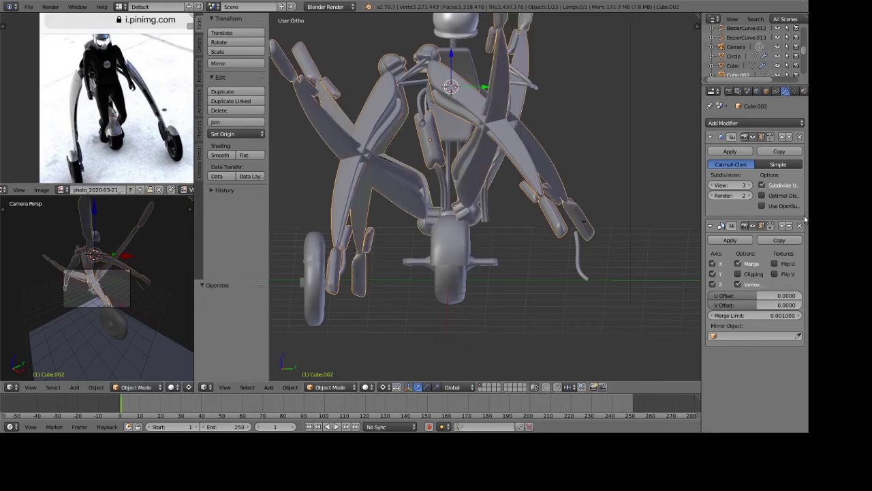
pyautogui.click(800, 226)
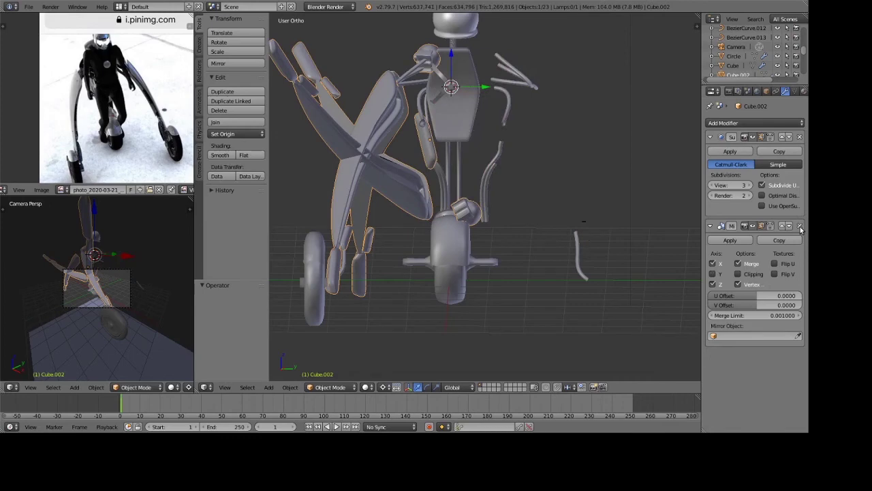
pyautogui.click(800, 228)
pyautogui.rightClick(592, 219)
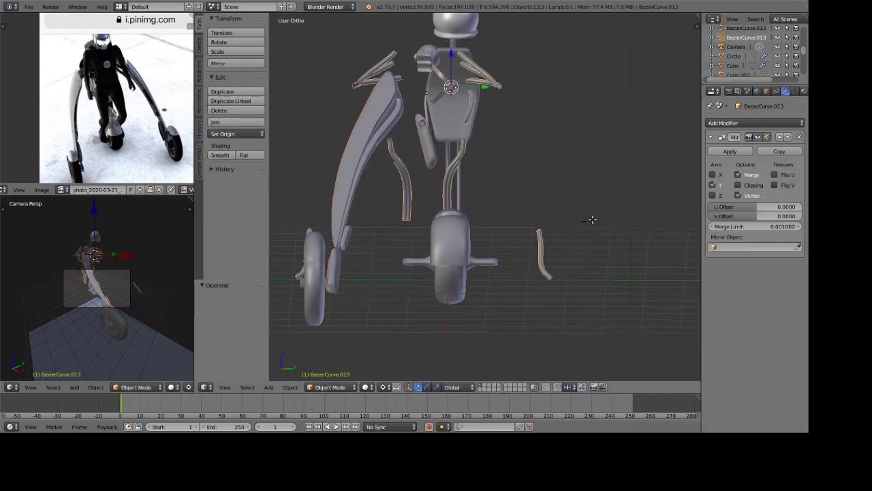
# Toggle edit mode on the cable curve and remove its Mirror modifier.
pyautogui.press('Tab')
pyautogui.press('Tab')
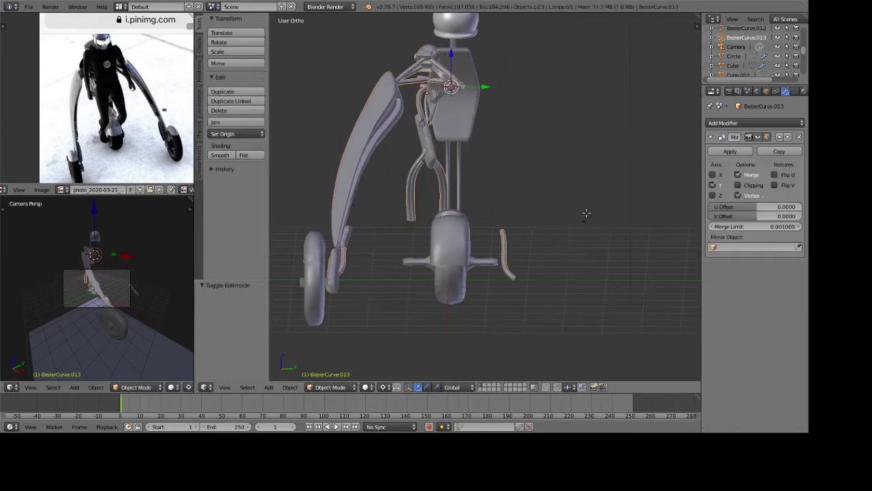
pyautogui.press('Tab')
pyautogui.click(799, 136)
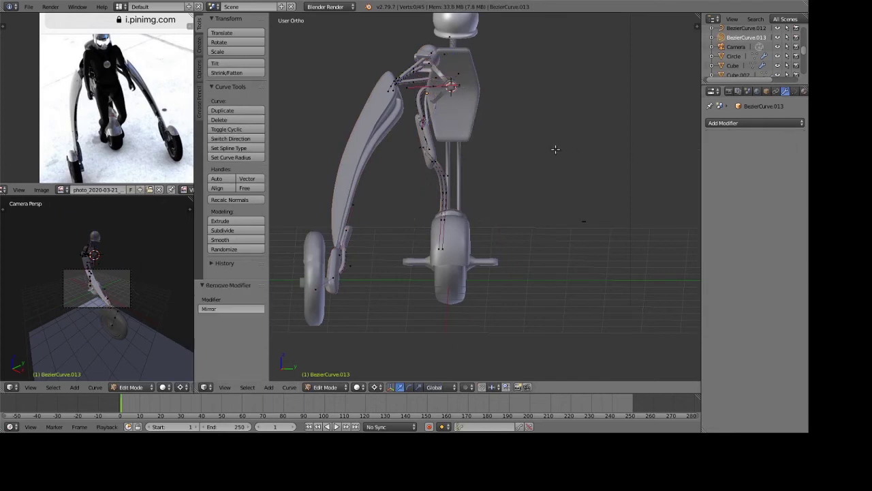
pyautogui.press('Tab')
pyautogui.moveTo(554, 152); pyautogui.dragTo(559, 130, button='middle')
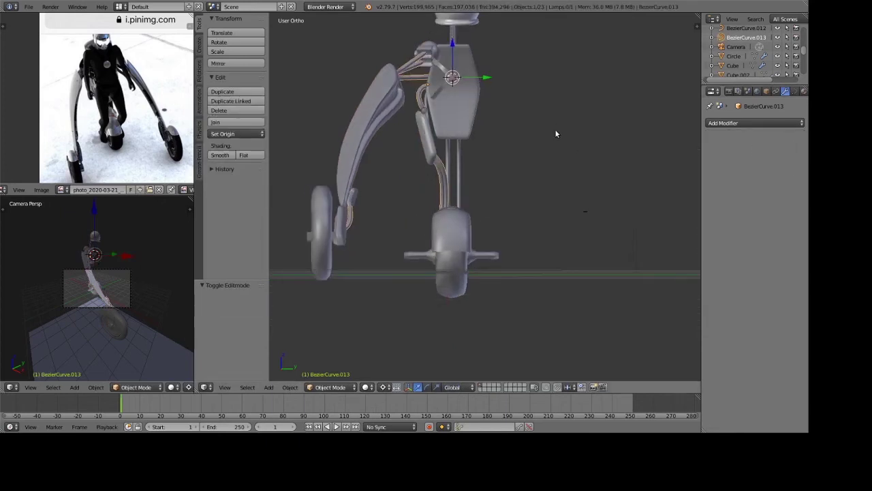
# Re-add a Mirror modifier to the cable curve, mirroring on Y instead of X.
pyautogui.click(719, 123)
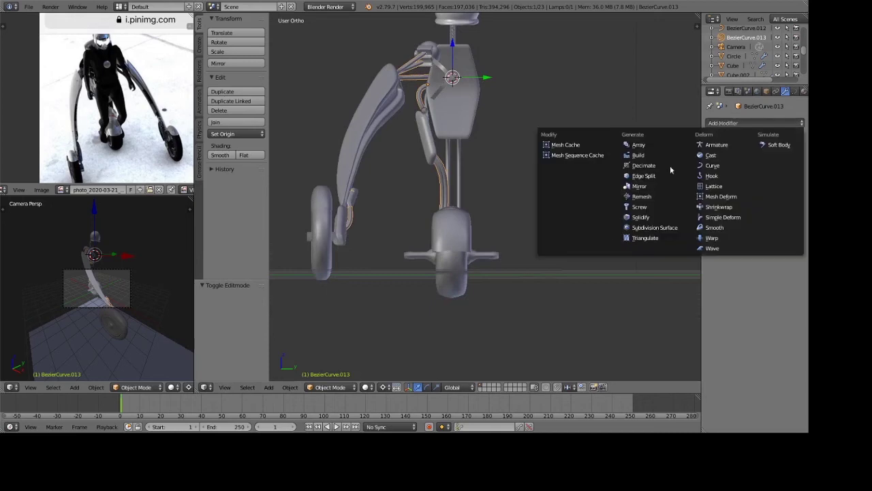
pyautogui.click(639, 186)
pyautogui.click(713, 185)
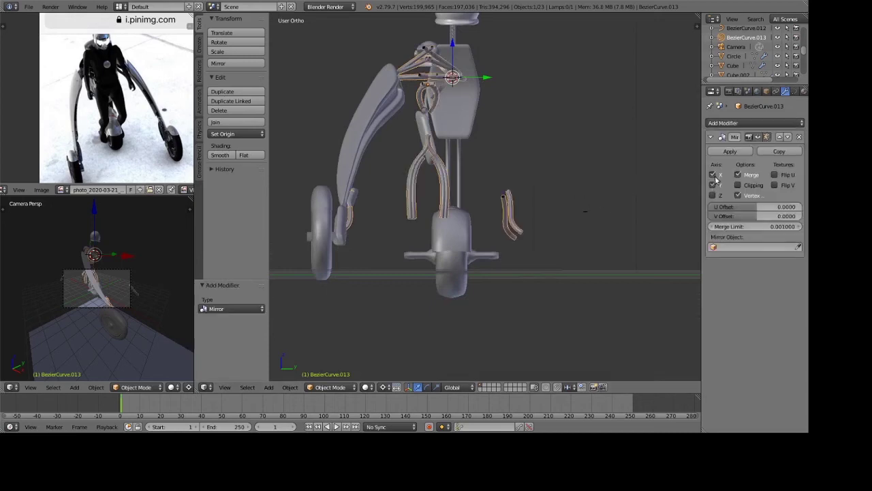
pyautogui.click(712, 174)
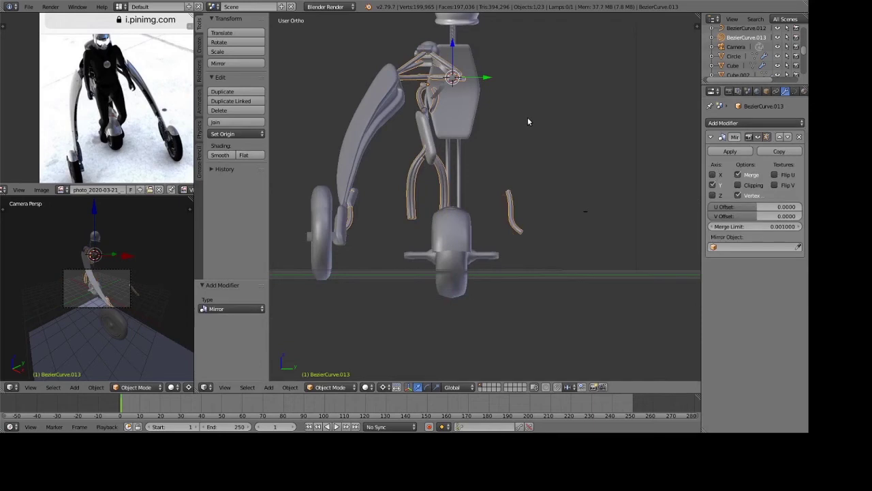
pyautogui.moveTo(487, 172); pyautogui.dragTo(494, 173, button='middle')
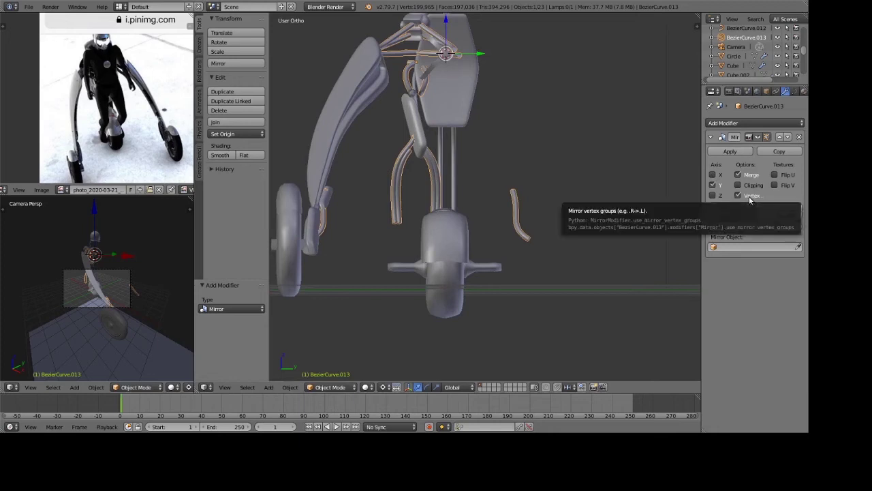
# Set the pivot point to the 3D cursor.
pyautogui.click(332, 387)
pyautogui.click(338, 390)
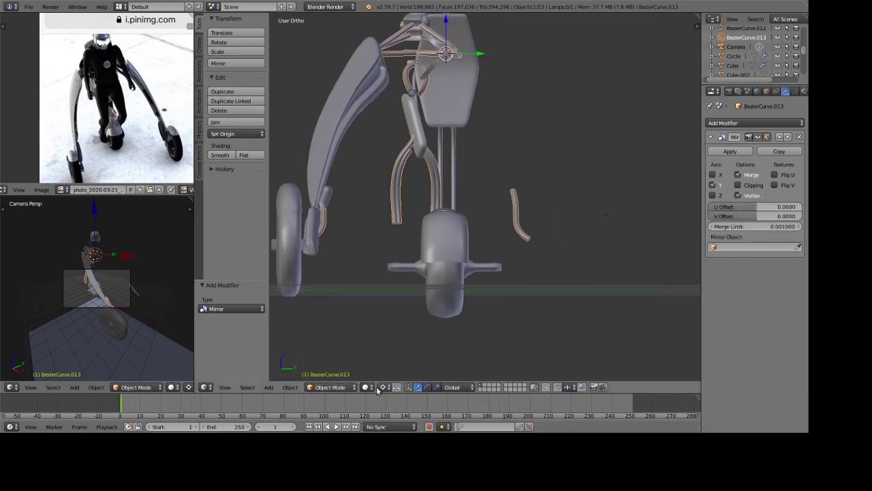
pyautogui.click(367, 387)
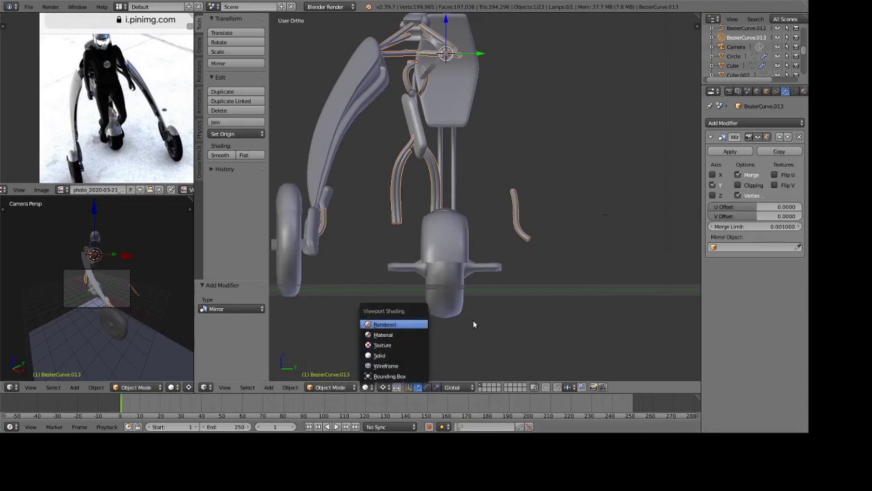
pyautogui.click(395, 388)
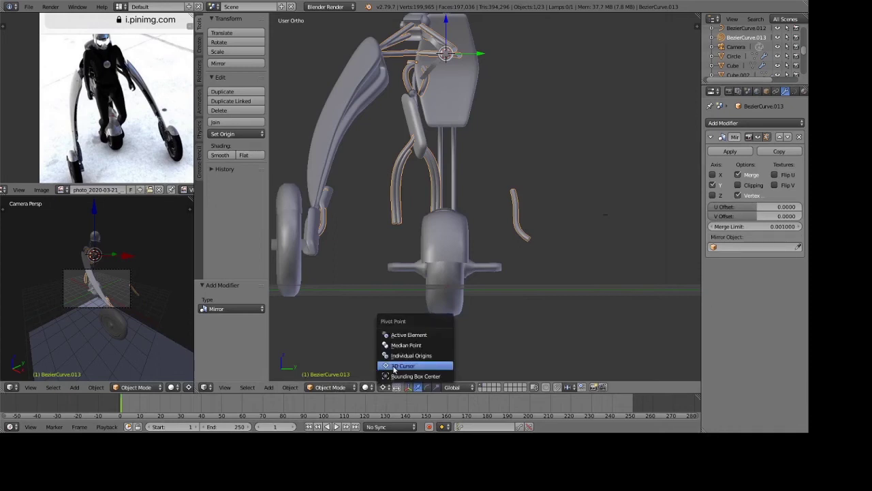
pyautogui.click(395, 366)
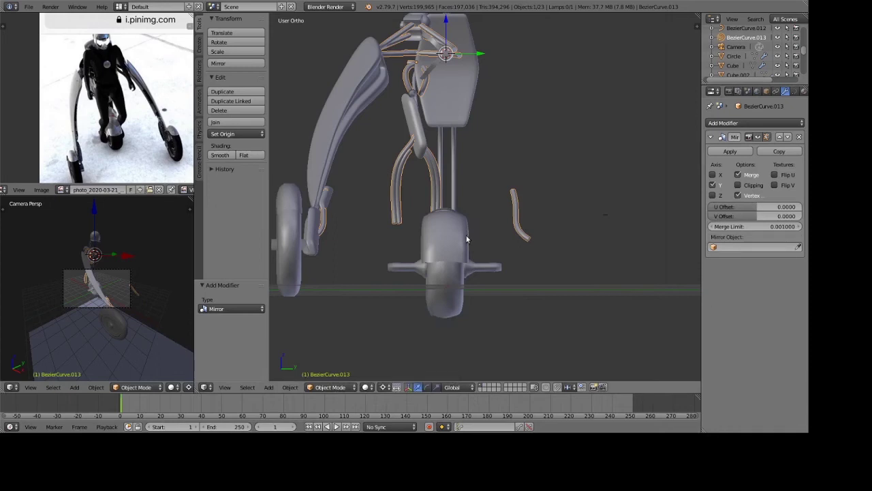
pyautogui.scroll(-2, 467, 239)
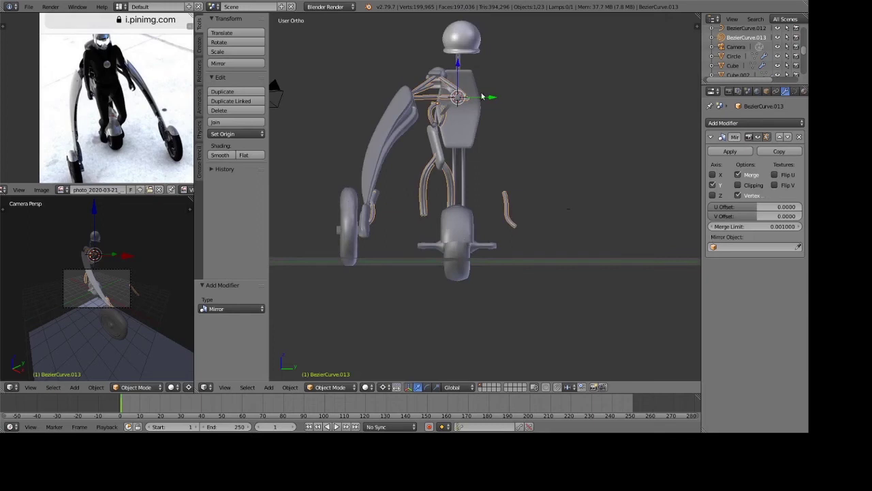
# Move the cable curve 0.633 along Y, then start and cancel a Y-axis scale.
pyautogui.press('g')
pyautogui.press('y')
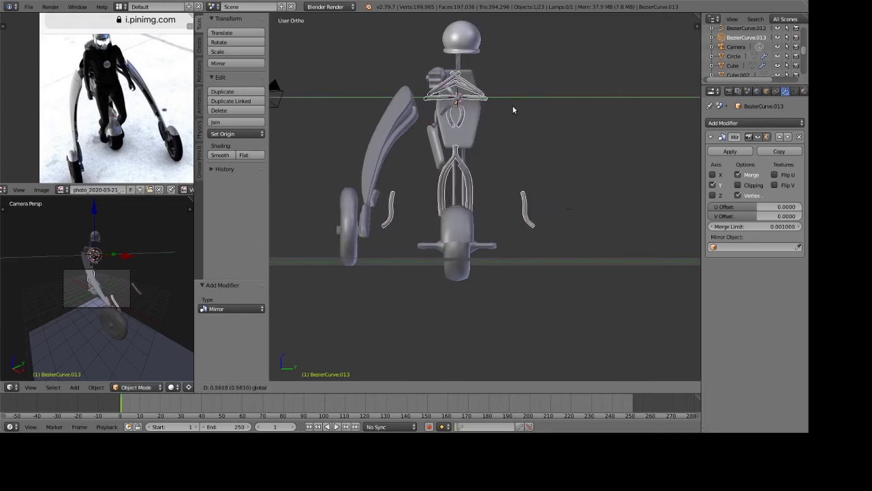
pyautogui.click(515, 105)
pyautogui.click(514, 106)
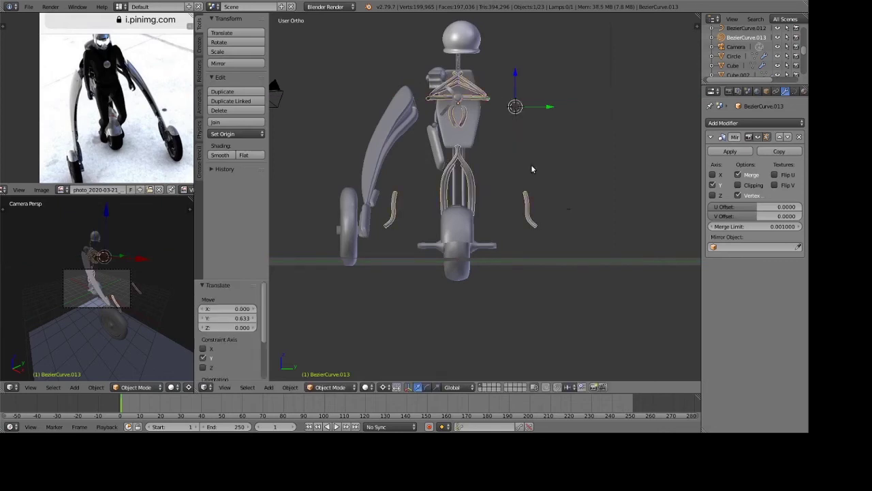
pyautogui.press('s')
pyautogui.press('y')
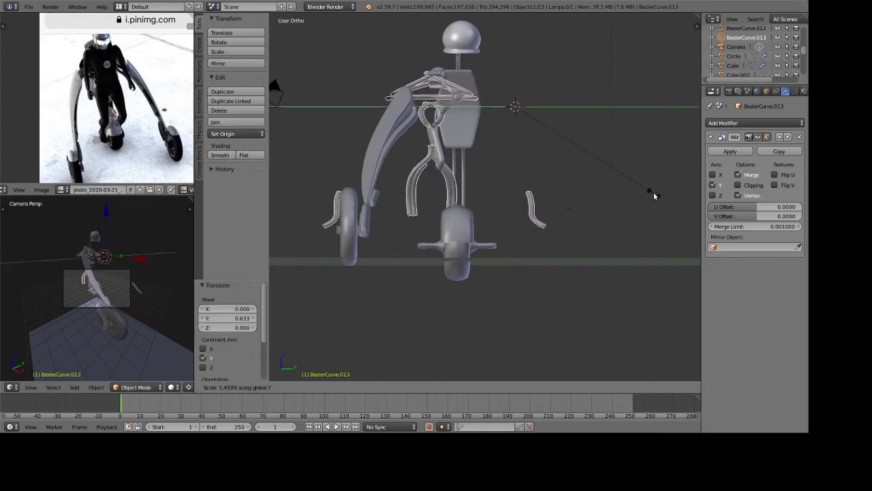
pyautogui.rightClick(647, 192)
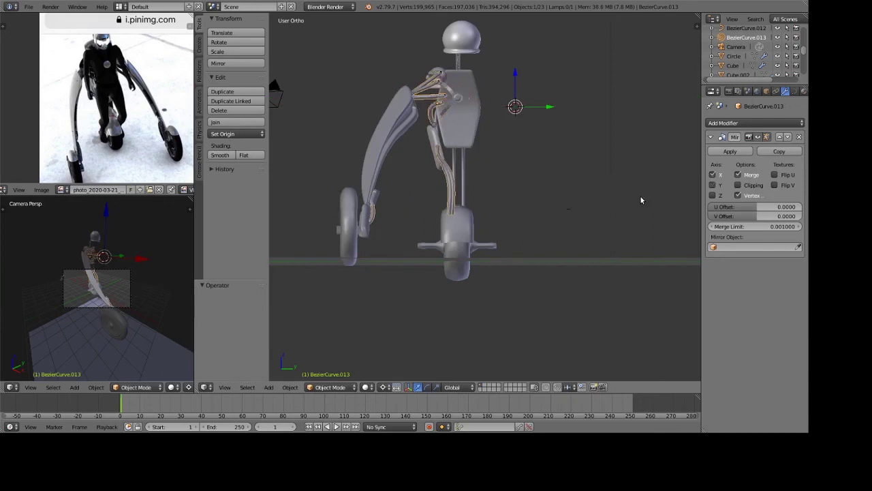
# Undo the mirror on the cable curve and toggle its edit mode.
pyautogui.scroll(2, 627, 198)
pyautogui.scroll(2, 628, 198)
pyautogui.moveTo(627, 198)
pyautogui.mouseDown(button='middle')
pyautogui.moveTo(600, 211)
pyautogui.moveTo(604, 203)
pyautogui.moveTo(589, 193)
pyautogui.mouseUp(button='middle')
pyautogui.hotkey('ctrl', 'z')
pyautogui.press('Tab')
pyautogui.press('Tab')
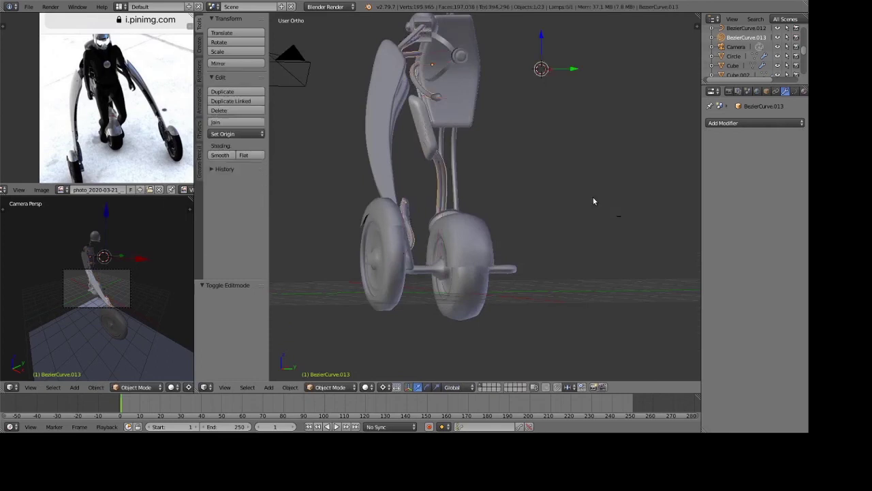
pyautogui.press('KP_3')
pyautogui.press('a')
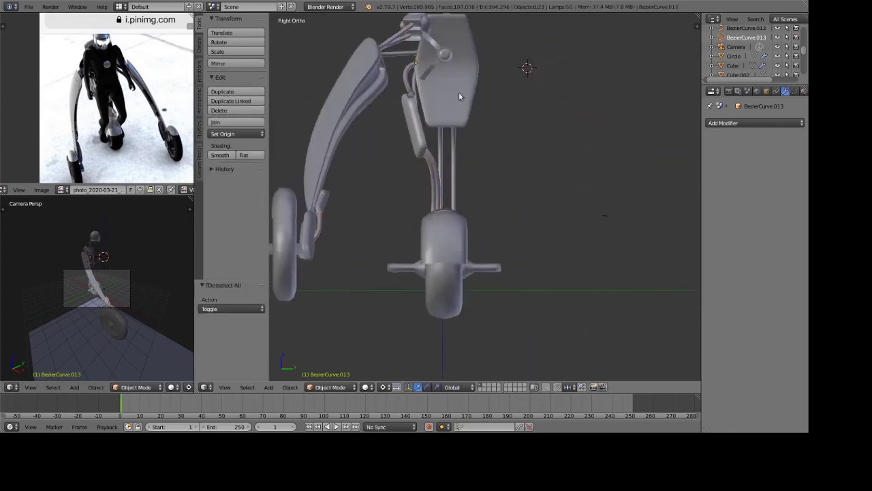
pyautogui.rightClick(389, 42)
pyautogui.moveTo(522, 119); pyautogui.dragTo(527, 132, button='middle')
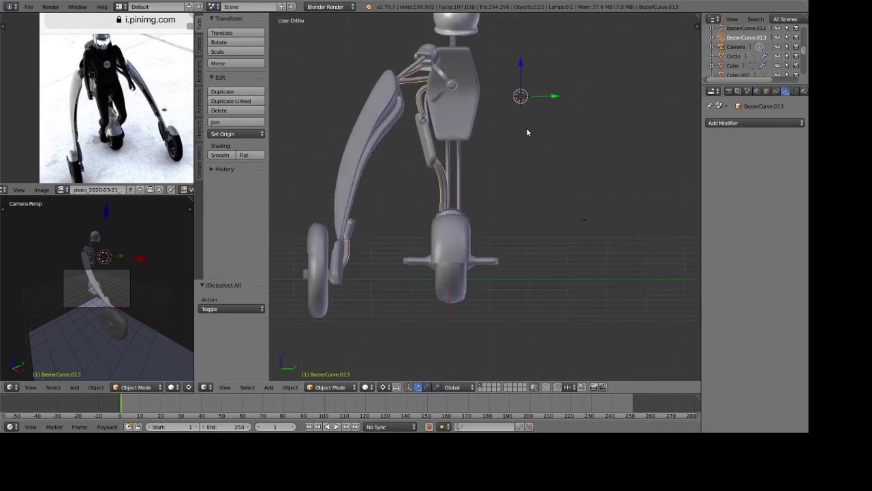
pyautogui.click(451, 85)
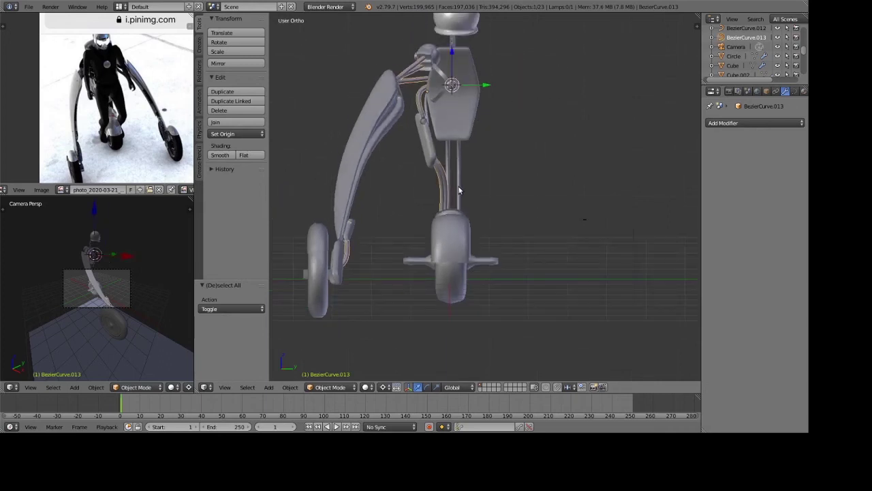
pyautogui.press('KP_3')
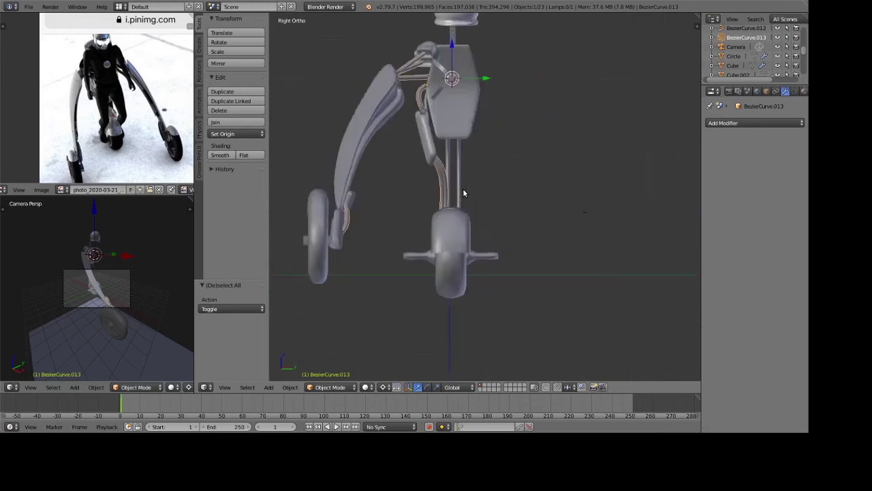
pyautogui.scroll(2, 509, 168)
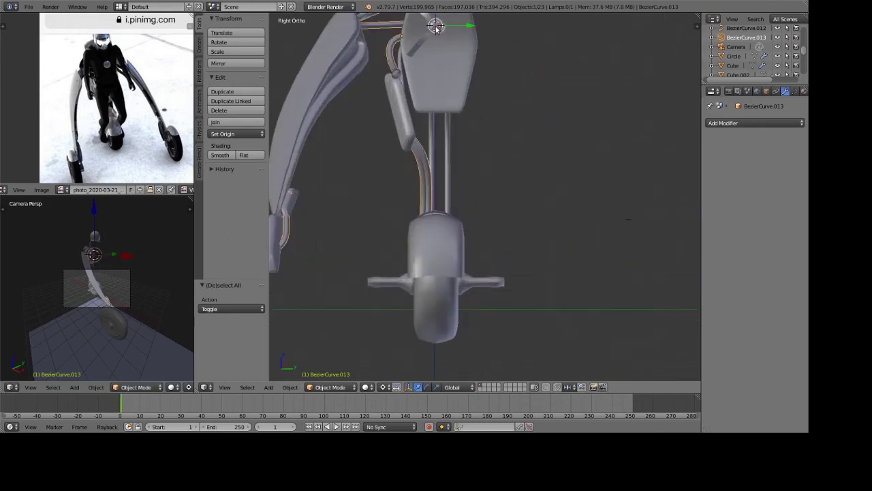
pyautogui.click(435, 27)
pyautogui.click(750, 122)
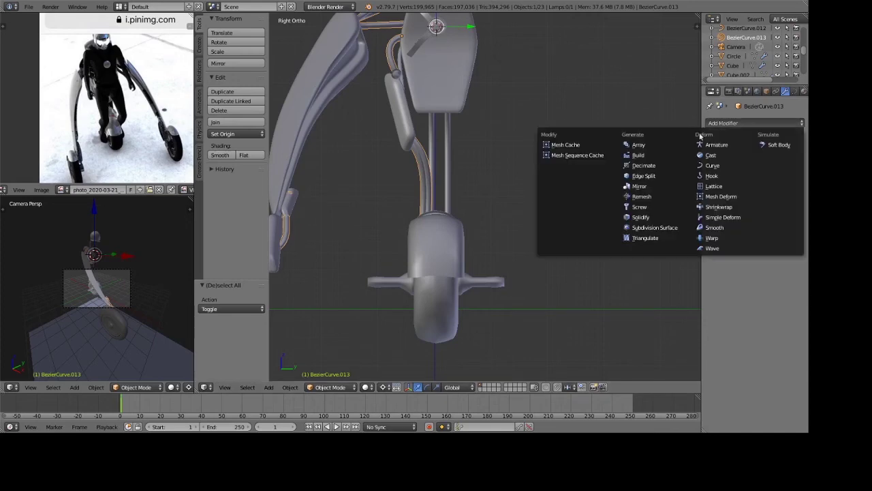
pyautogui.click(641, 186)
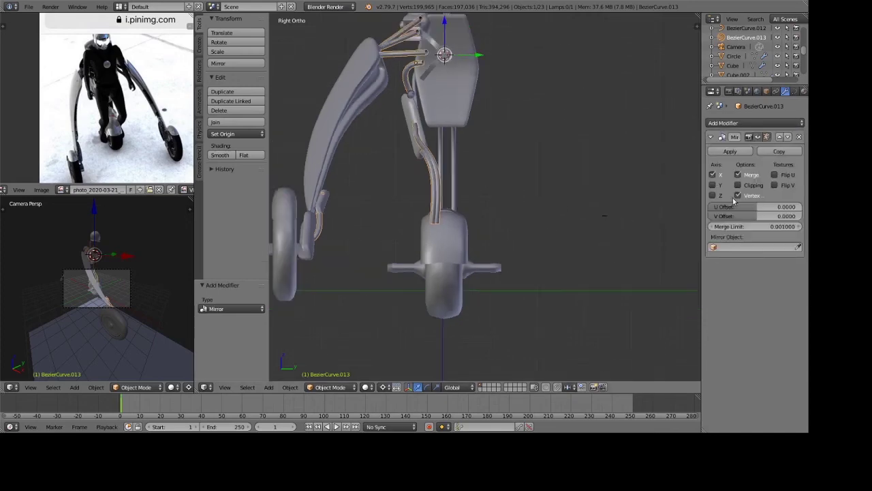
pyautogui.click(716, 184)
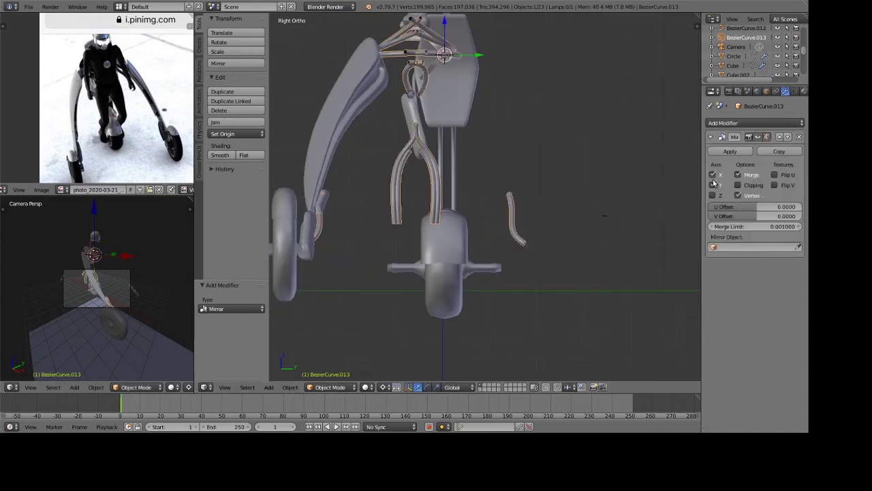
pyautogui.click(713, 176)
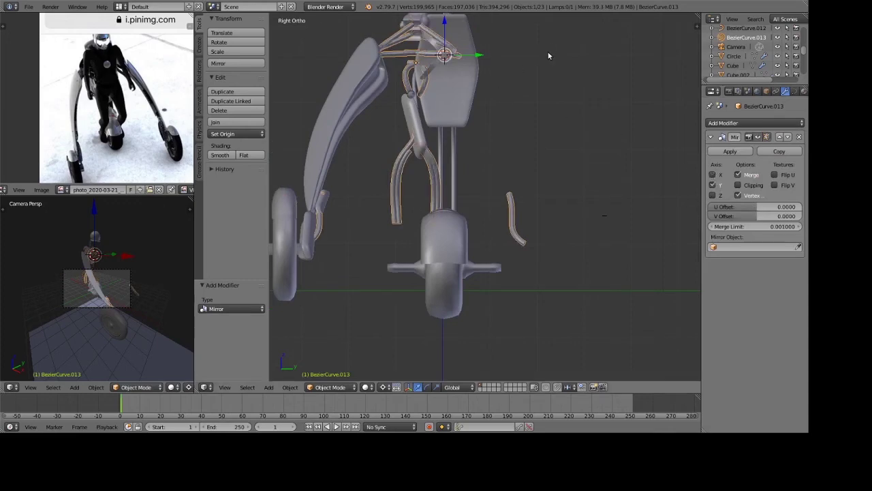
pyautogui.moveTo(550, 52); pyautogui.dragTo(548, 110, button='middle')
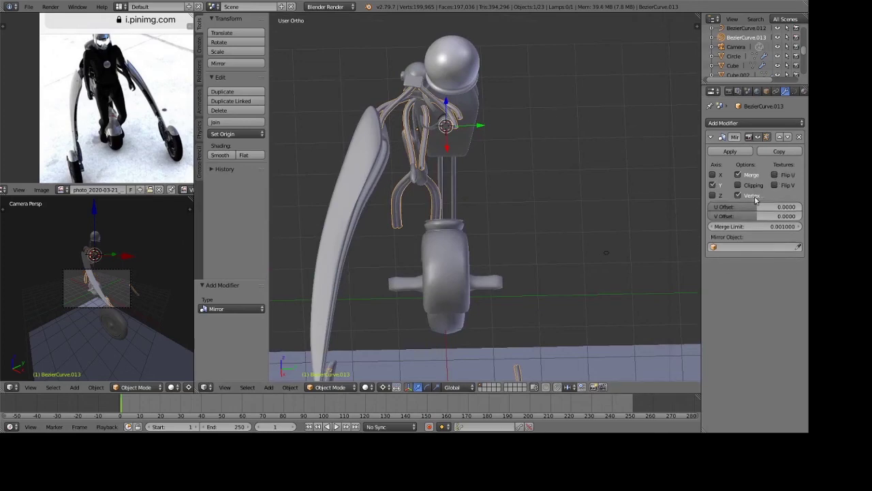
pyautogui.moveTo(740, 208)
pyautogui.mouseDown()
pyautogui.moveTo(783, 207)
pyautogui.moveTo(729, 216)
pyautogui.moveTo(784, 216)
pyautogui.moveTo(784, 226)
pyautogui.mouseUp()
# Remove the curve's Mirror modifier and switch to the right side view.
pyautogui.click(800, 136)
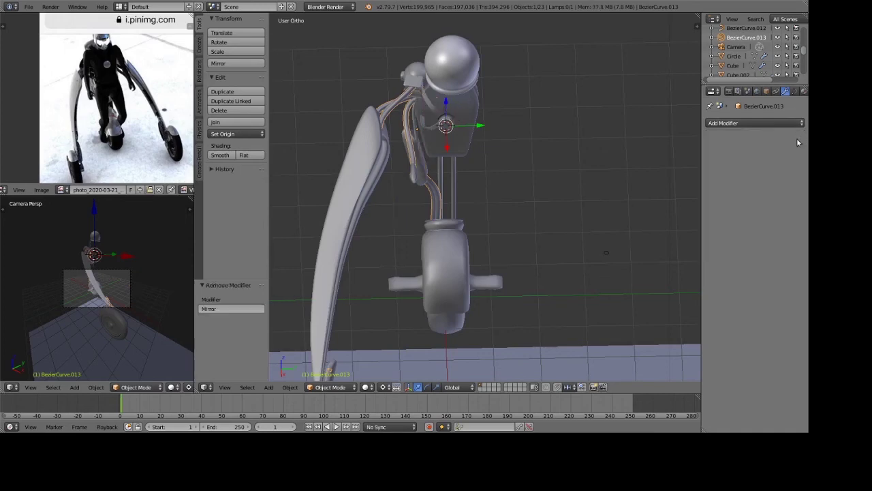
pyautogui.moveTo(511, 113); pyautogui.dragTo(507, 96, button='middle')
pyautogui.press('KP_1')
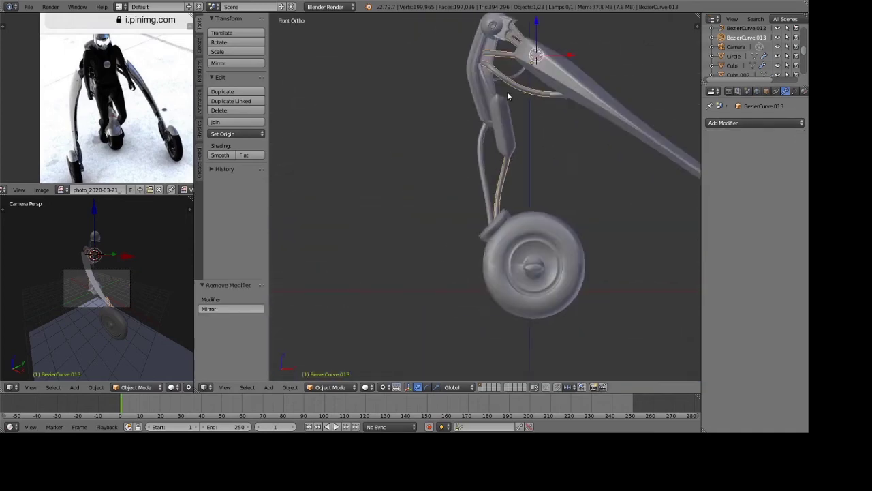
pyautogui.press('KP_3')
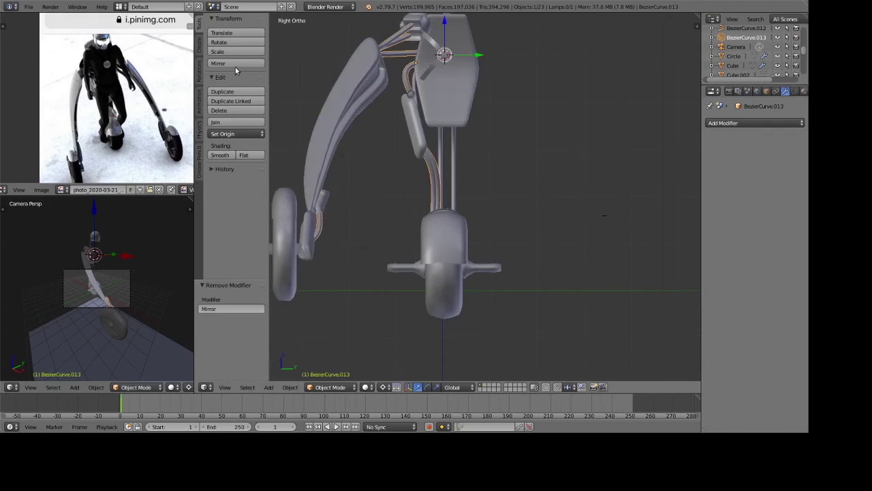
# Try a Y mirror from the Tool Shelf, undo it, then duplicate the curve in place.
pyautogui.click(235, 63)
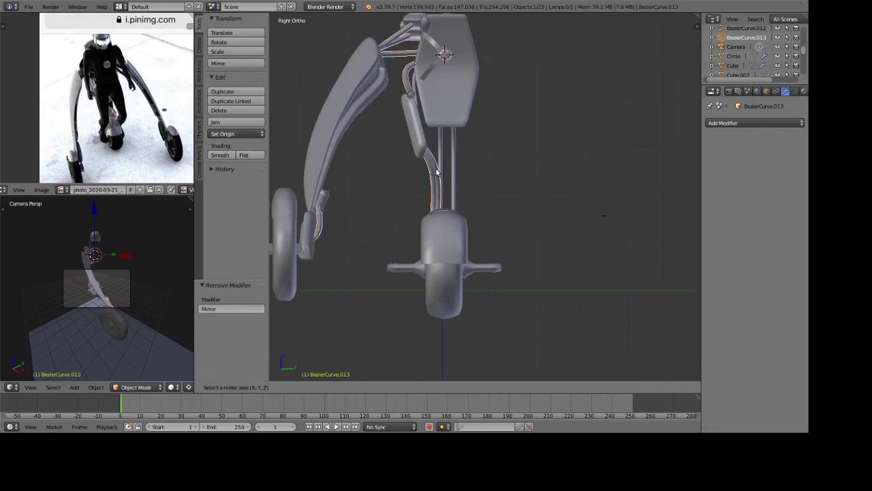
pyautogui.press('y')
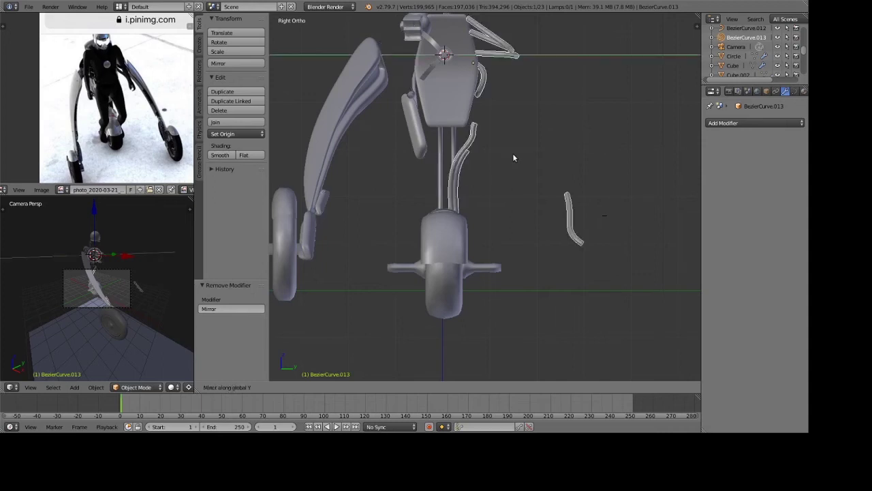
pyautogui.press('Return')
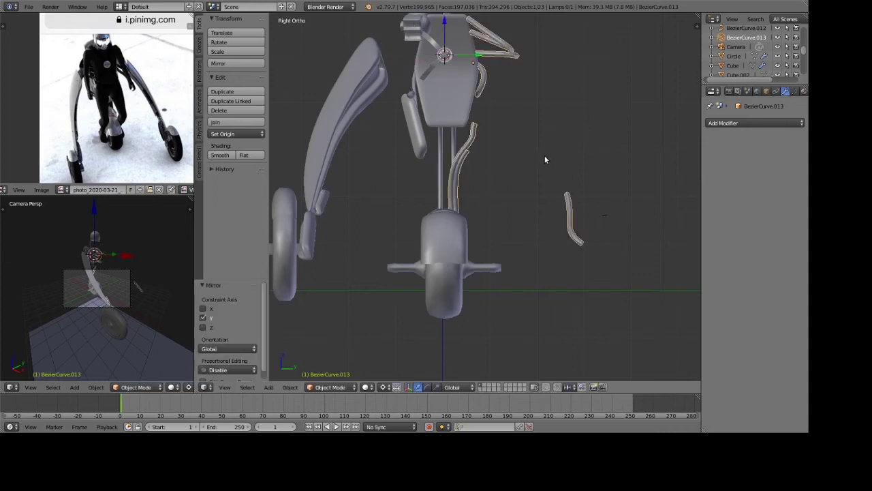
pyautogui.hotkey('ctrl', 'z')
pyautogui.scroll(-1, 540, 160)
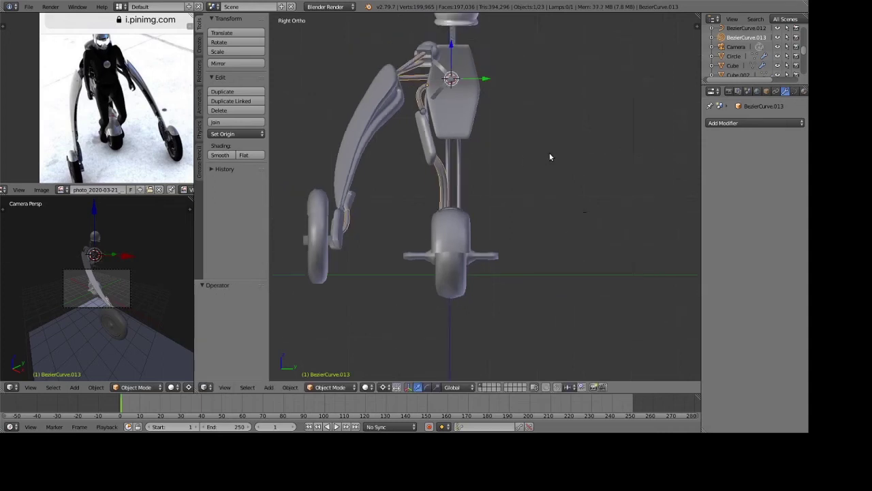
pyautogui.hotkey('shift', 'd')
pyautogui.press('Escape')
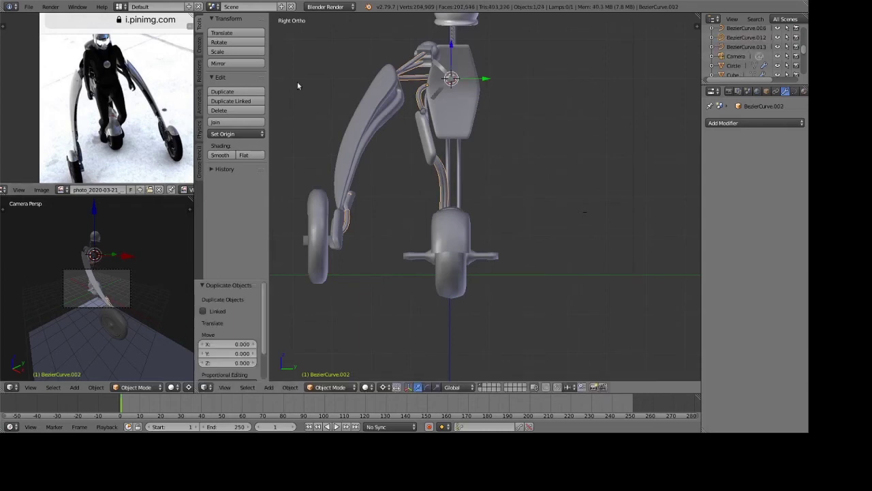
# Mirror the copied curve BezierCurve.002 across global Y with Ctrl+M and deselect.
pyautogui.press('m')
pyautogui.hotkey('ctrl', 'm')
pyautogui.press('x')
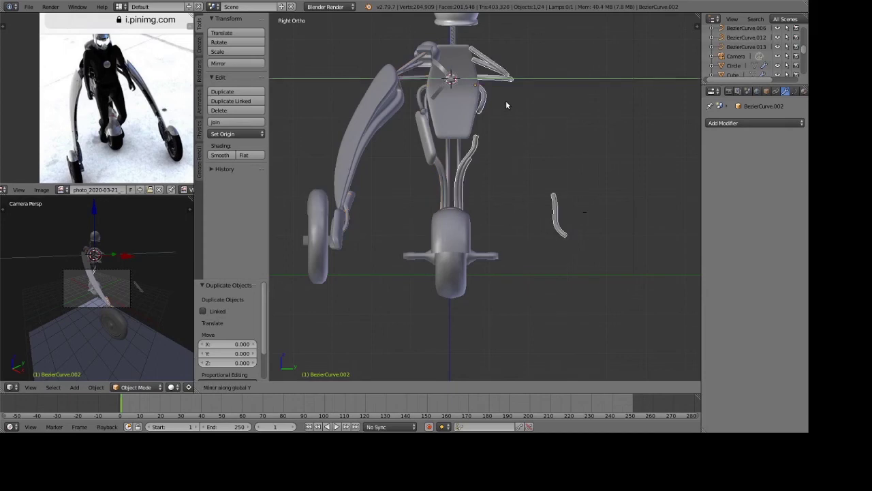
pyautogui.press('Return')
pyautogui.moveTo(538, 107)
pyautogui.mouseDown(button='middle')
pyautogui.moveTo(514, 136)
pyautogui.moveTo(501, 127)
pyautogui.mouseUp(button='middle')
pyautogui.press('a')
# Check the result from the right and opposite side views, then select the large curved arm piece.
pyautogui.press('KP_3')
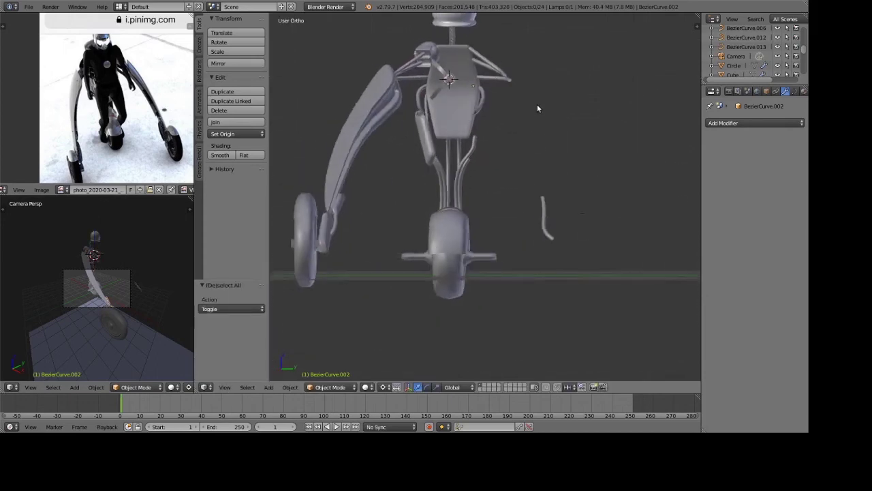
pyautogui.press('ctrl+KP_3')
pyautogui.press('KP_3')
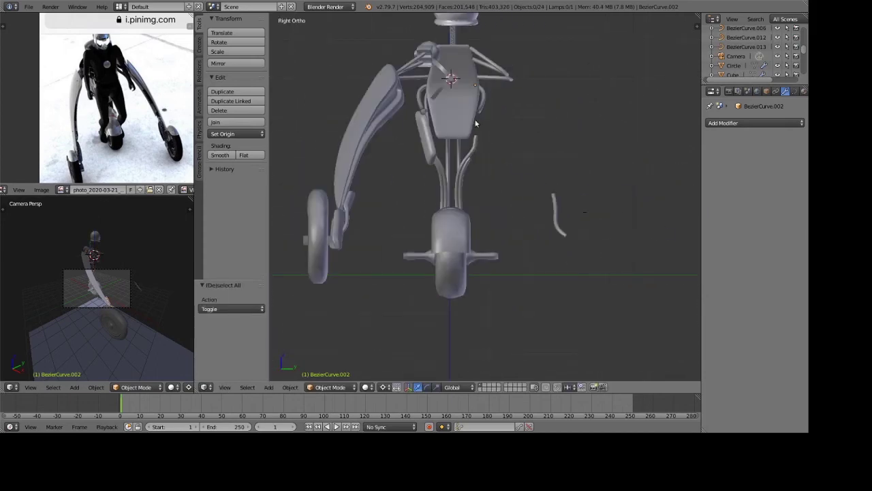
pyautogui.rightClick(430, 150)
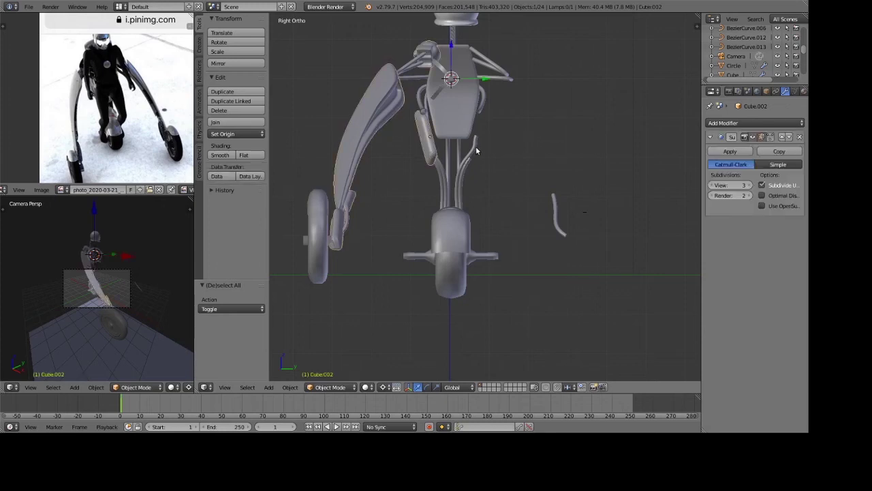
# Duplicate the large arm in place and mirror the copy across Y.
pyautogui.hotkey('shift', 'd')
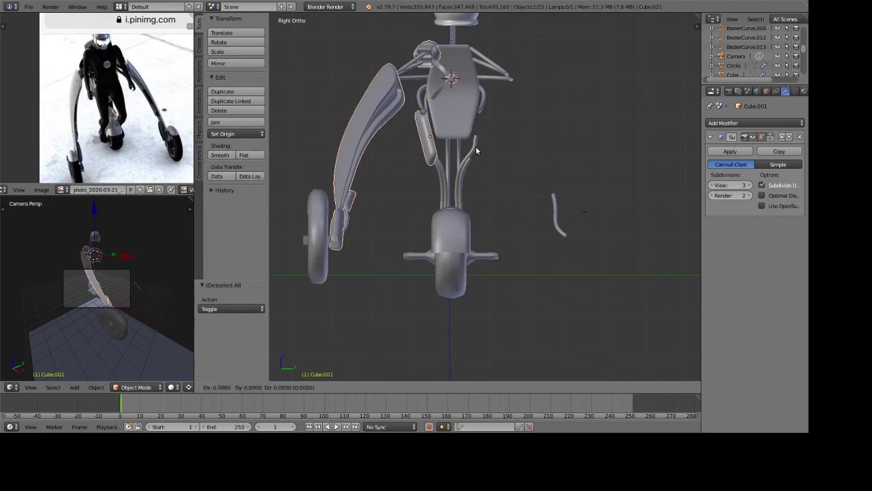
pyautogui.rightClick(476, 146)
pyautogui.click(251, 63)
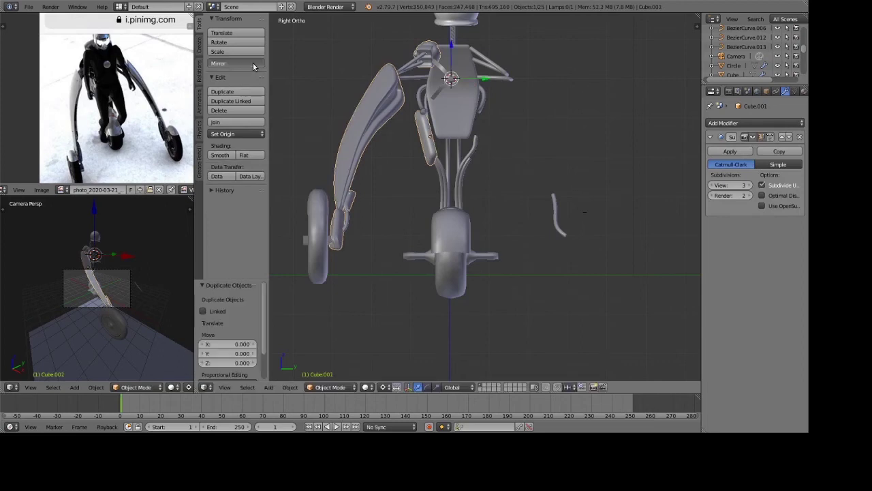
pyautogui.press('y')
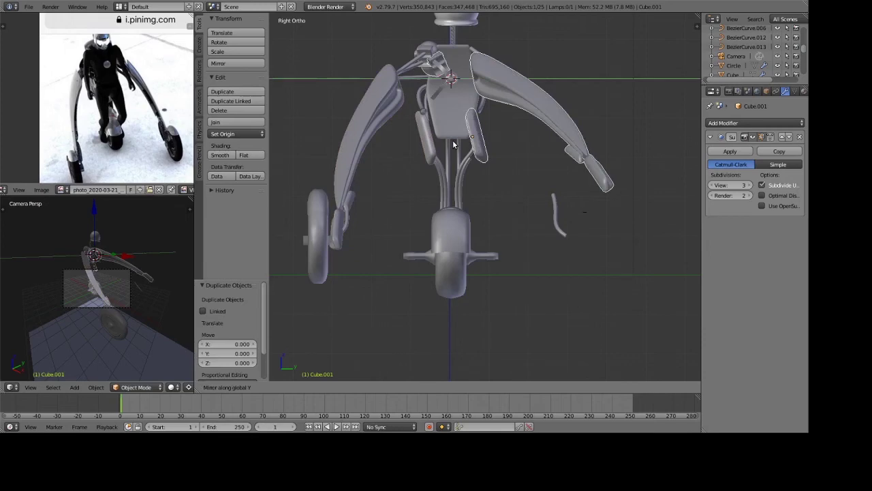
pyautogui.click(453, 141)
pyautogui.moveTo(483, 149)
pyautogui.mouseDown(button='middle')
pyautogui.moveTo(506, 120)
pyautogui.moveTo(481, 109)
pyautogui.mouseUp(button='middle')
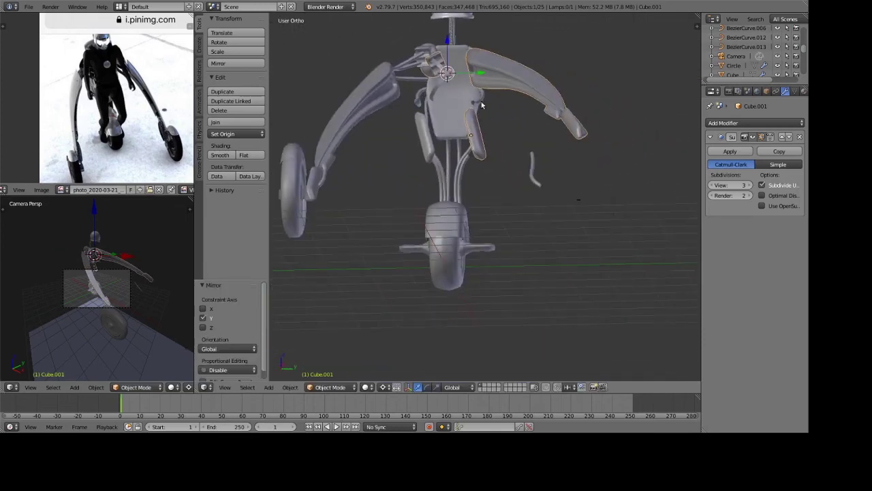
pyautogui.moveTo(502, 136); pyautogui.dragTo(502, 138, button='middle')
pyautogui.press('KP_3')
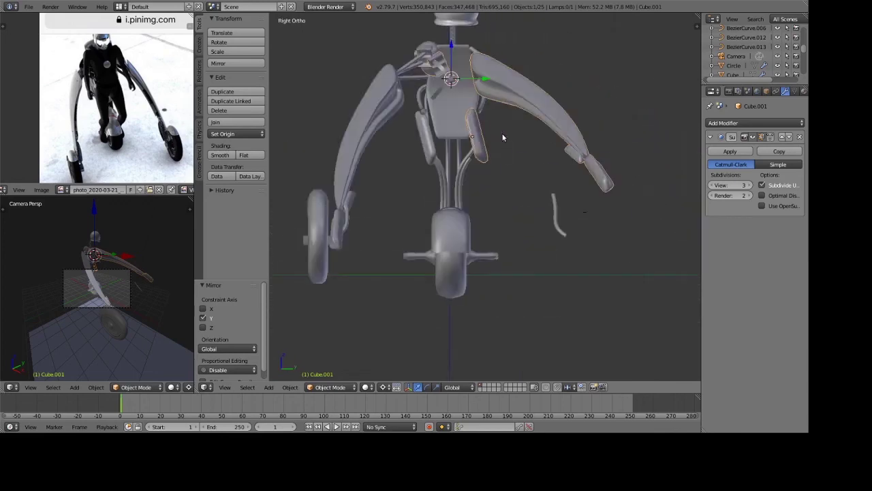
# Move the mirrored arm 1.115 outward along Y and raise it 0.288 along Z.
pyautogui.press('g')
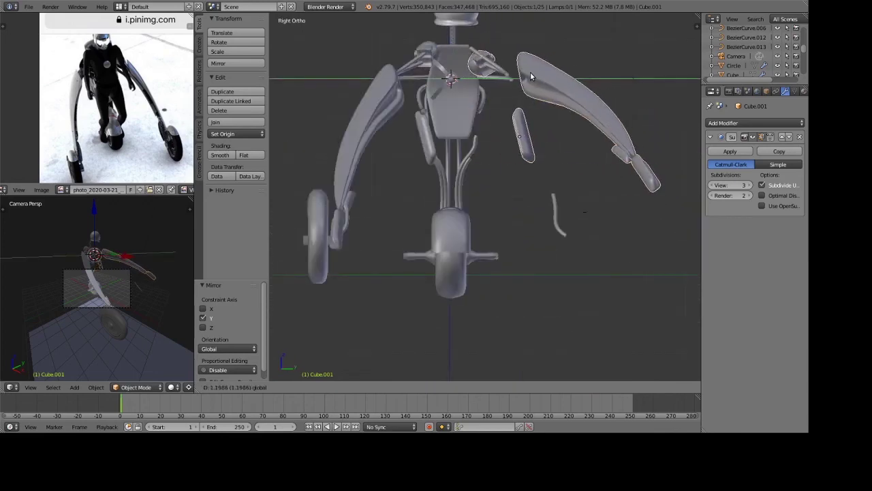
pyautogui.click(527, 72)
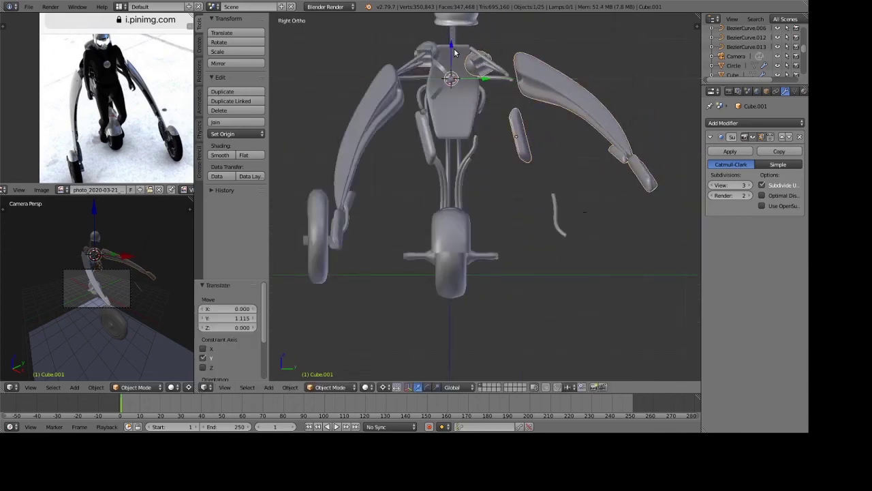
pyautogui.press('g')
pyautogui.press('z')
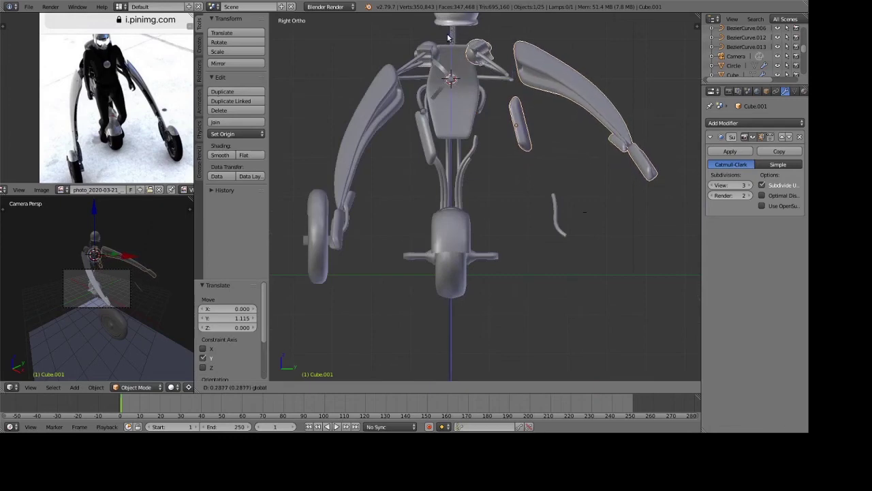
pyautogui.click(449, 40)
pyautogui.moveTo(450, 40)
pyautogui.mouseDown(button='middle')
pyautogui.moveTo(561, 89)
pyautogui.moveTo(597, 170)
pyautogui.mouseUp(button='middle')
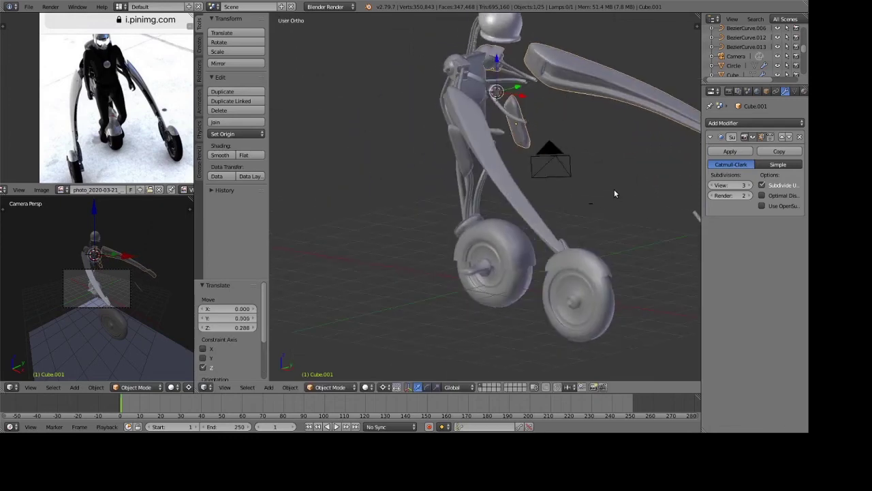
# Tilt the mirrored arm 25.2° around Y, then undo the latest pose changes.
pyautogui.press('r')
pyautogui.press('y')
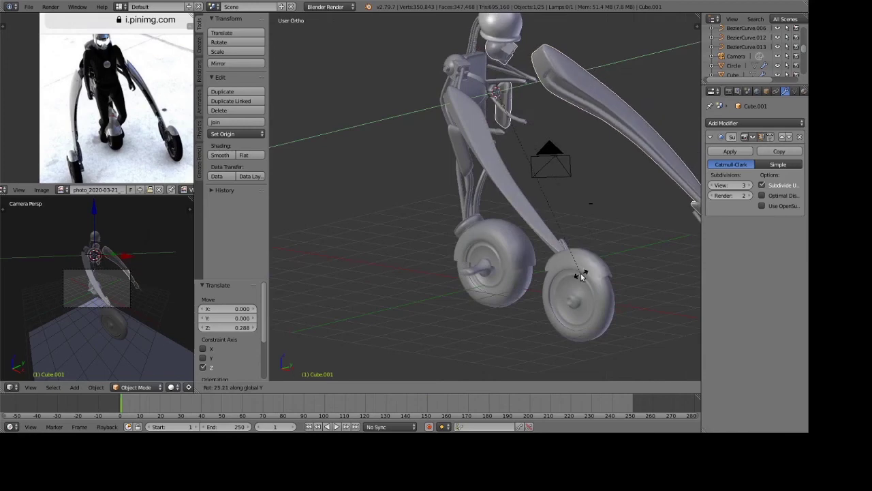
pyautogui.click(581, 272)
pyautogui.moveTo(580, 273)
pyautogui.mouseDown(button='middle')
pyautogui.moveTo(619, 232)
pyautogui.moveTo(607, 232)
pyautogui.moveTo(646, 249)
pyautogui.moveTo(473, 261)
pyautogui.moveTo(596, 276)
pyautogui.mouseUp(button='middle')
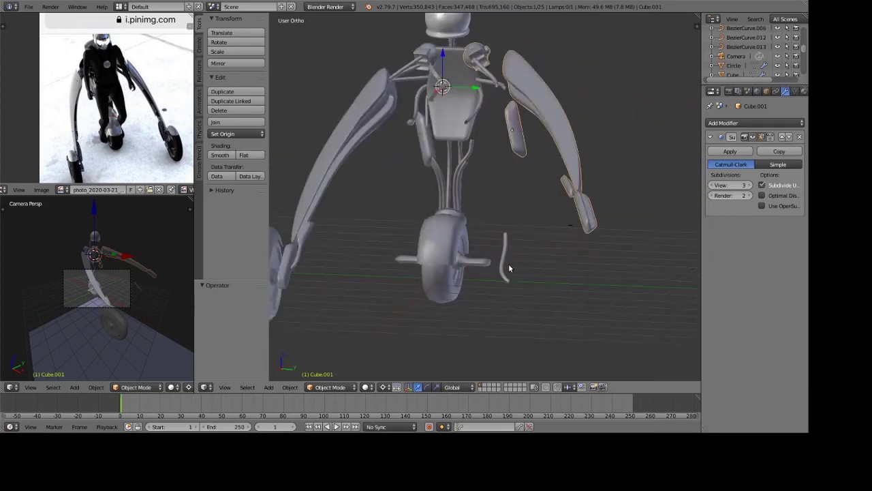
pyautogui.hotkey('ctrl', 'z')
pyautogui.hotkey('ctrl', 'z')
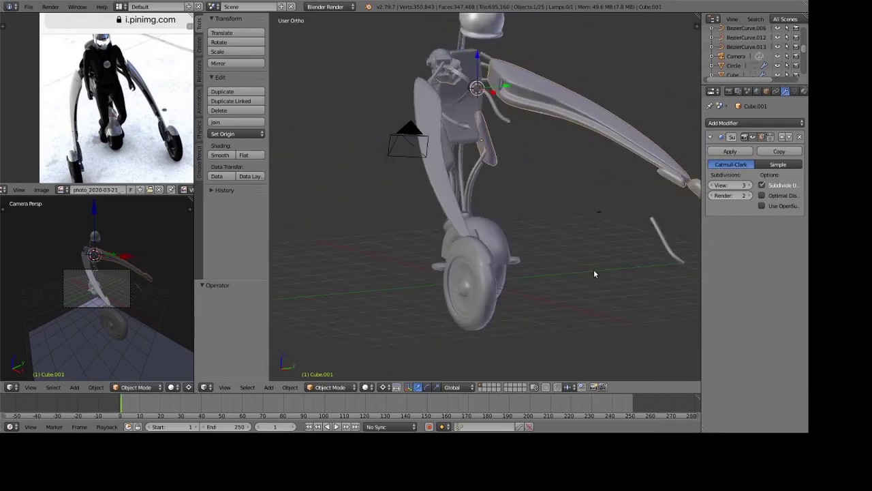
pyautogui.hotkey('ctrl', 'z')
pyautogui.moveTo(593, 271); pyautogui.dragTo(536, 259, button='middle')
pyautogui.press('a')
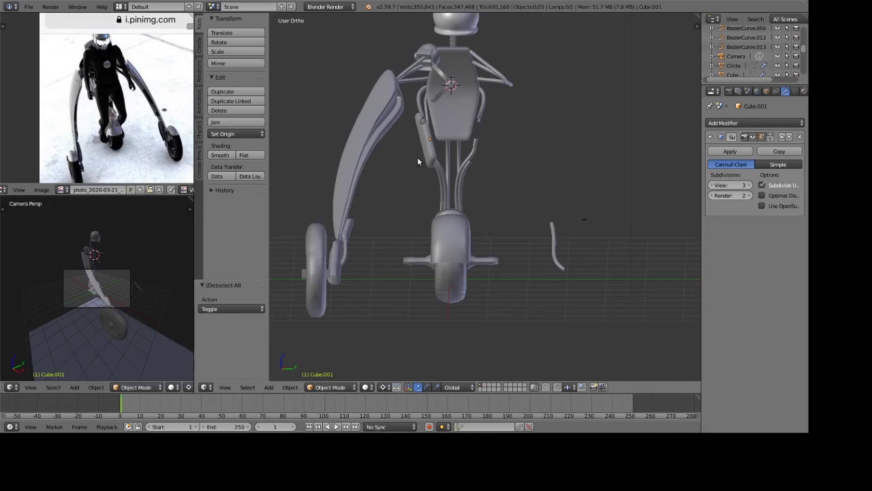
pyautogui.rightClick(418, 160)
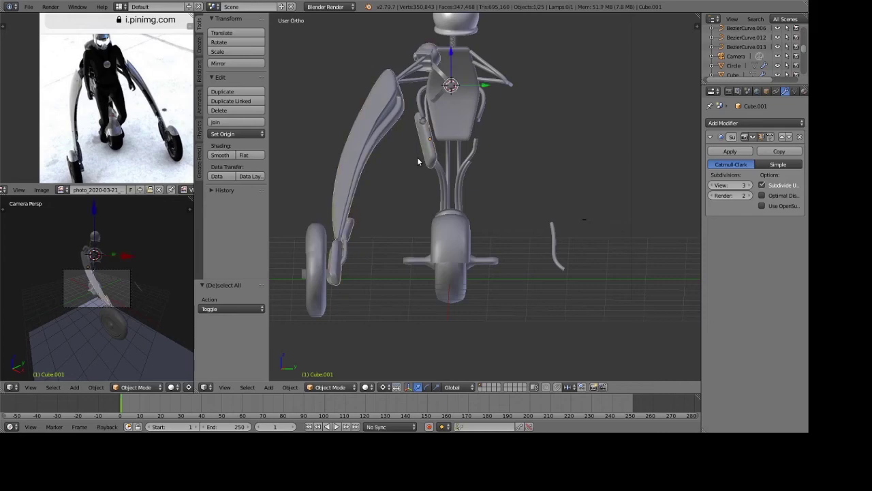
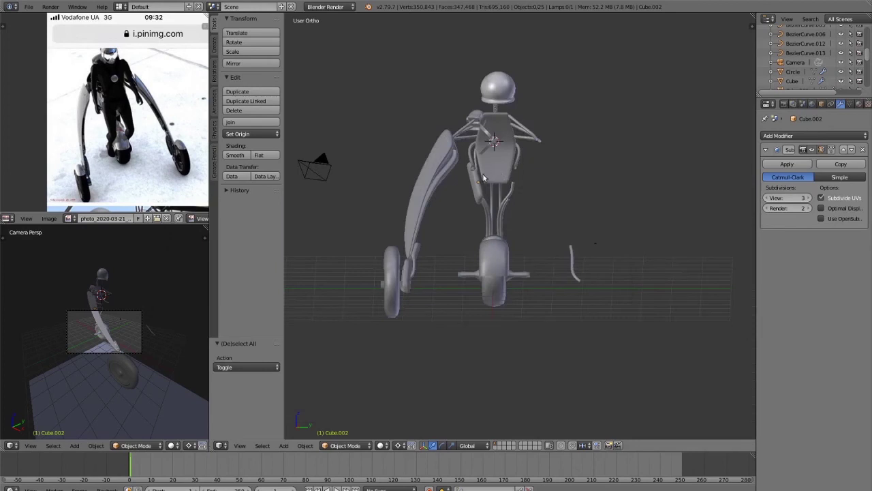
# Select the curved left blade arm (Cube.001) and inspect its mesh in Edit Mode.
pyautogui.scroll(2, 481, 176)
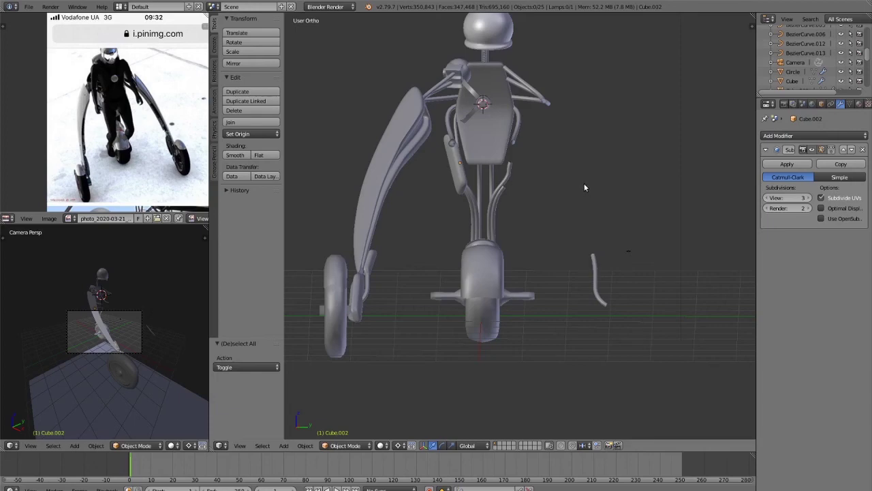
pyautogui.rightClick(461, 179)
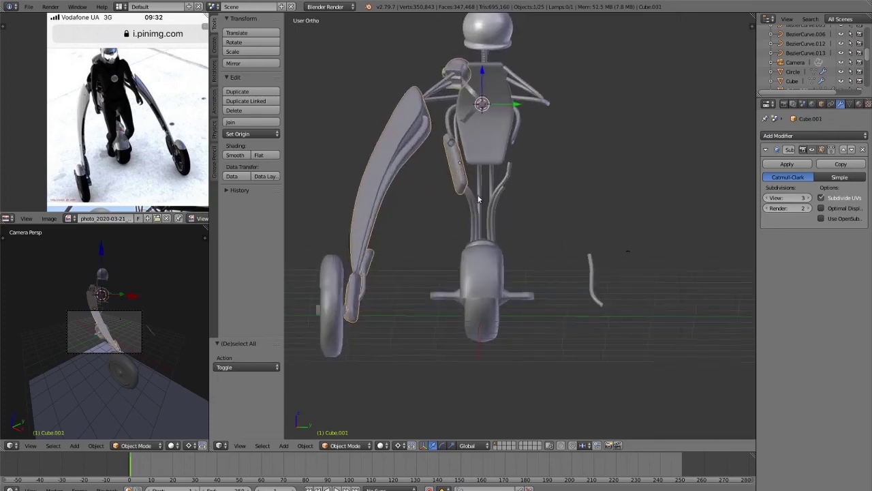
pyautogui.press('Tab')
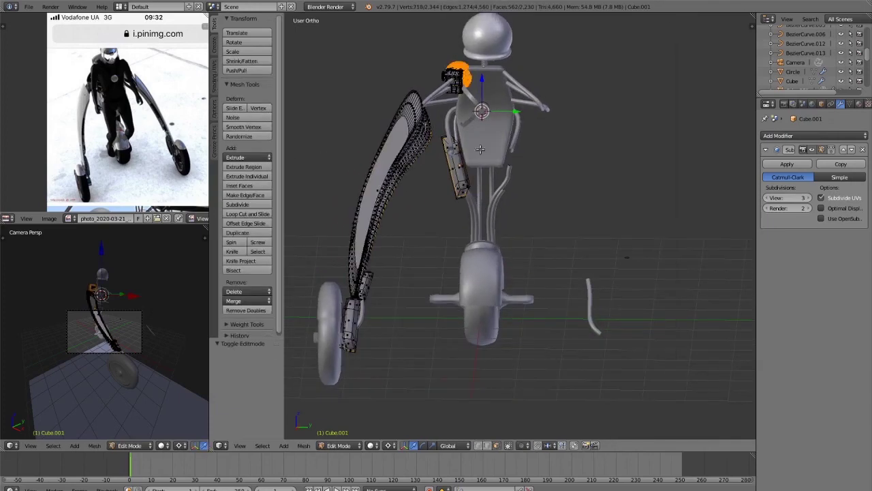
pyautogui.press('Tab')
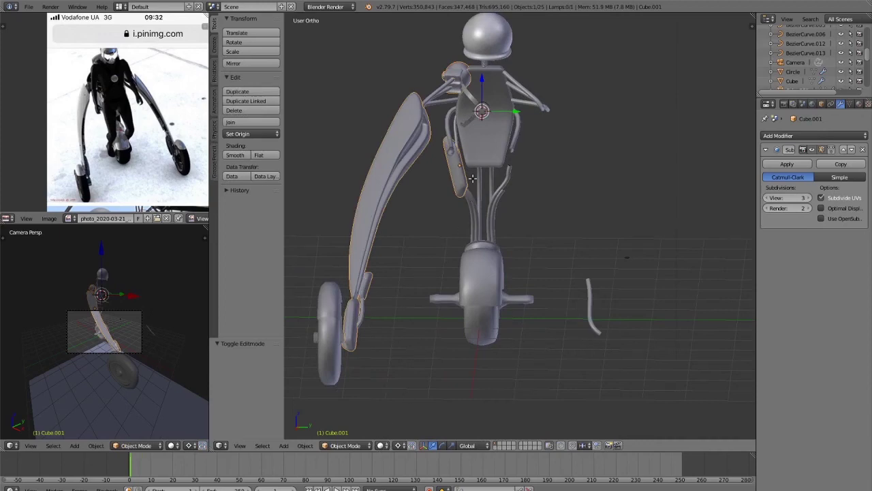
pyautogui.press('Tab')
pyautogui.moveTo(450, 173)
pyautogui.mouseDown(button='middle')
pyautogui.moveTo(419, 181)
pyautogui.moveTo(601, 212)
pyautogui.moveTo(526, 188)
pyautogui.mouseUp(button='middle')
pyautogui.press('Tab')
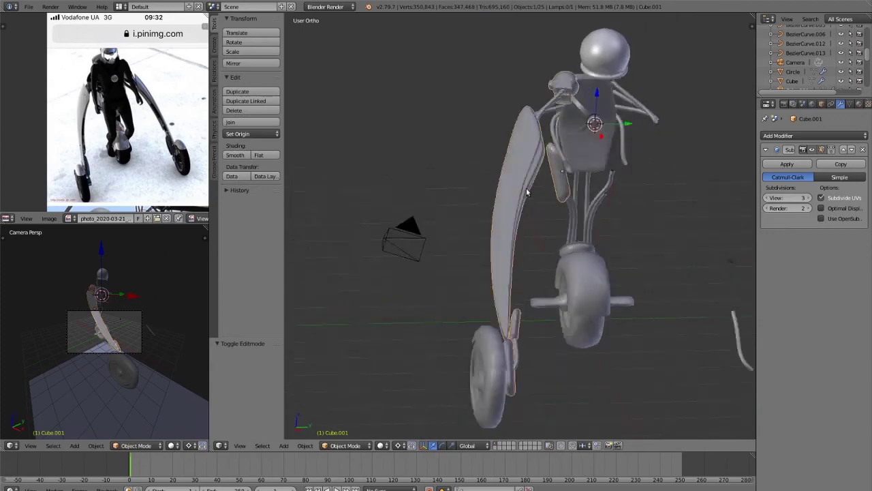
# Line up a right orthographic view of the arm and start a Mirror.
pyautogui.press('KP_3')
pyautogui.press('KP_1')
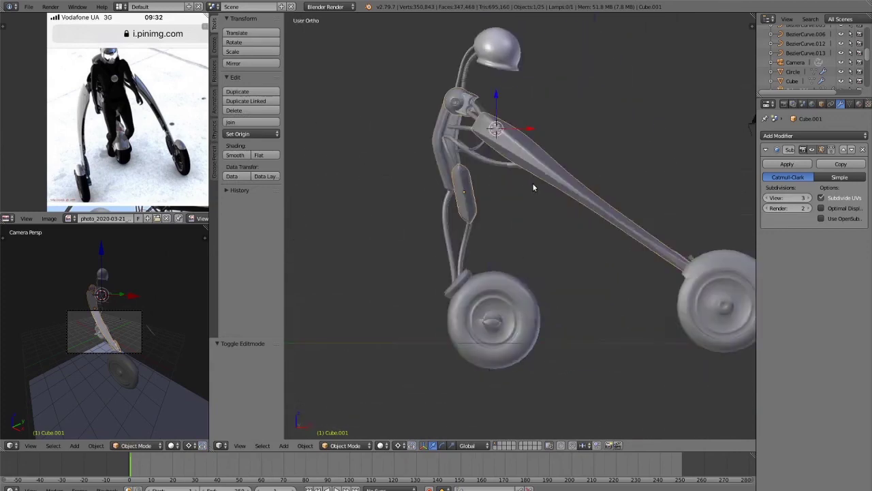
pyautogui.press('KP_3')
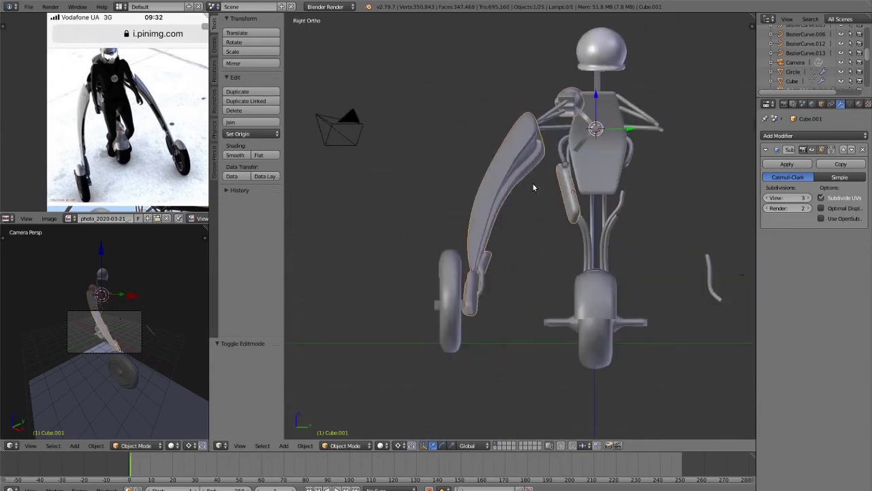
pyautogui.click(243, 64)
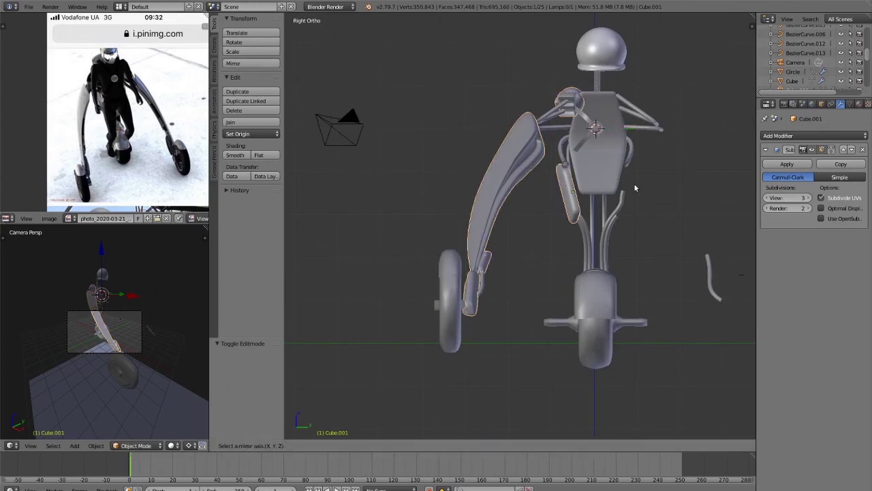
# Mirror the blade arm across global Y onto the opposite side of the body.
pyautogui.press('y')
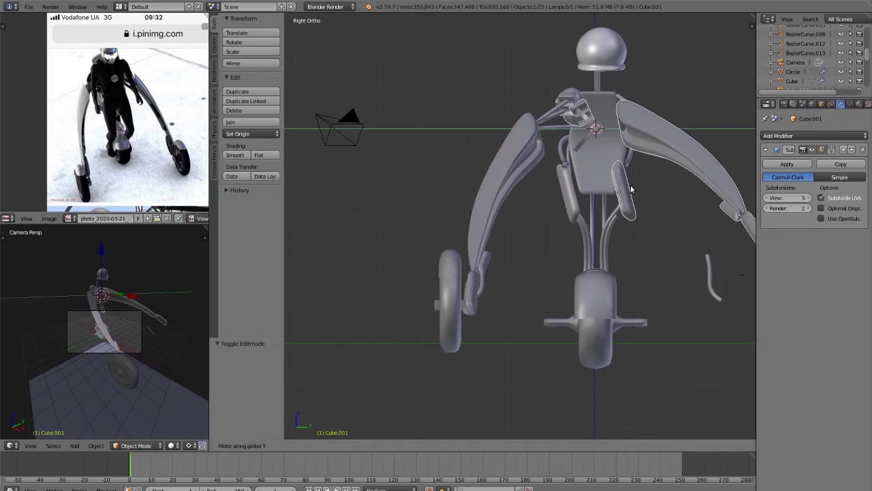
pyautogui.click(631, 189)
pyautogui.moveTo(634, 192)
pyautogui.mouseDown(button='middle')
pyautogui.moveTo(650, 172)
pyautogui.moveTo(645, 187)
pyautogui.mouseUp(button='middle')
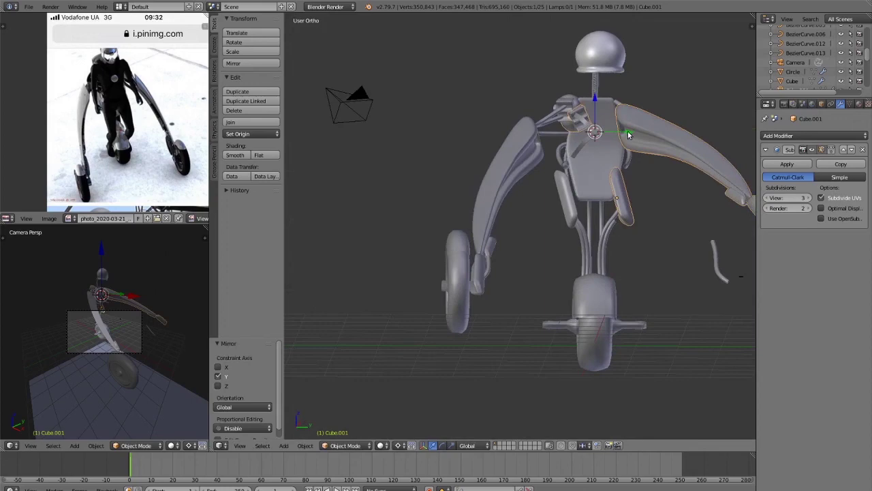
# Move the mirrored arm 0.494 along the Y axis.
pyautogui.press('g')
pyautogui.press('y')
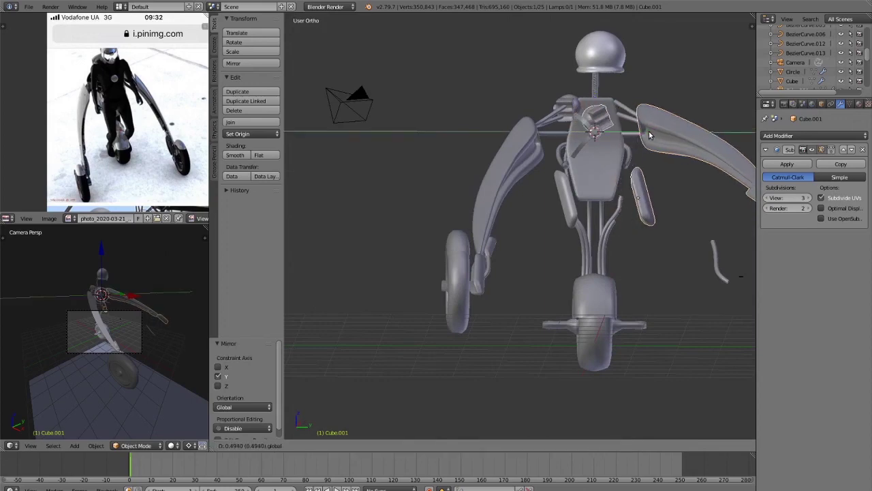
pyautogui.click(650, 134)
pyautogui.moveTo(650, 134); pyautogui.dragTo(649, 173, button='middle')
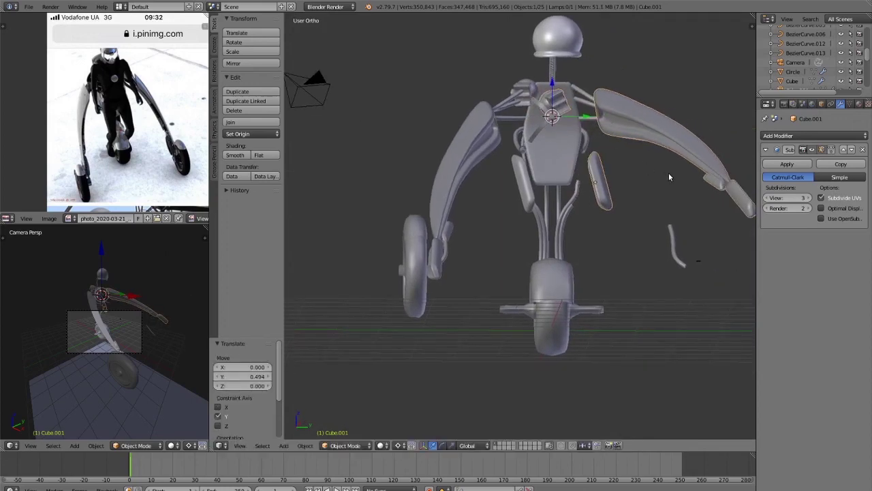
# Rotate the right arm -33° about X, then place it at Z 0.364 and Y 0.527.
pyautogui.press('r')
pyautogui.press('x')
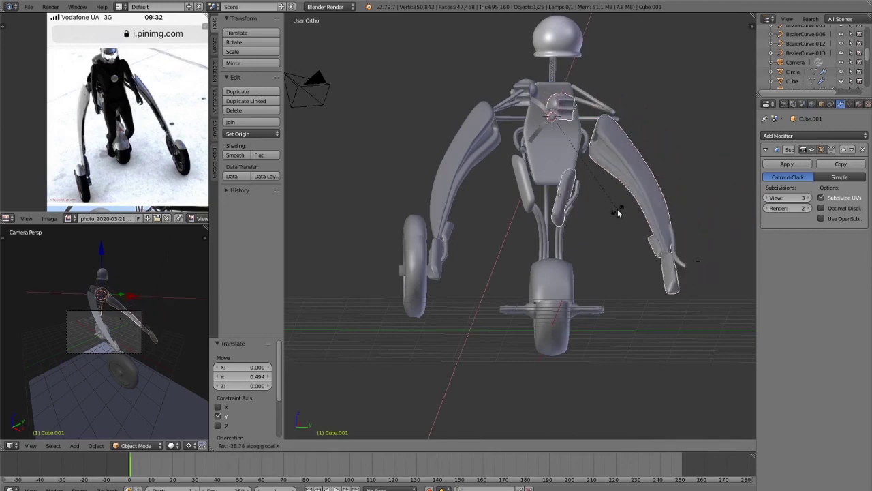
pyautogui.click(607, 210)
pyautogui.press('g')
pyautogui.press('z')
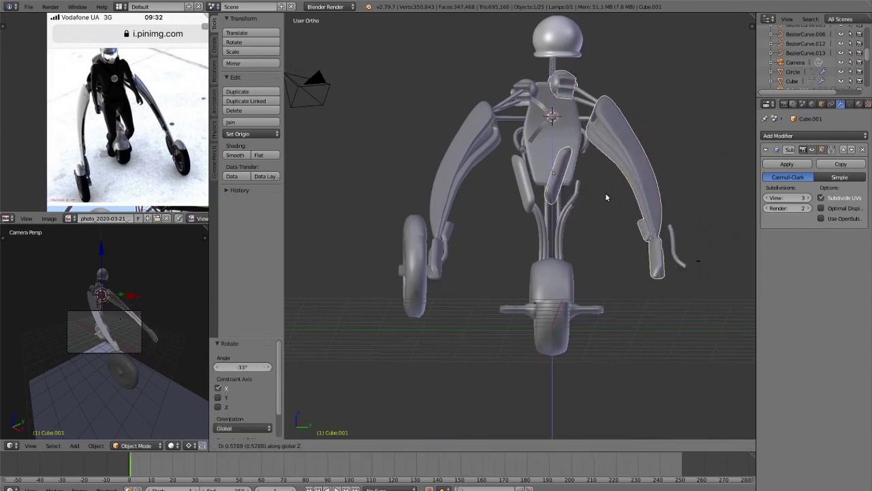
pyautogui.click(607, 199)
pyautogui.press('g')
pyautogui.press('y')
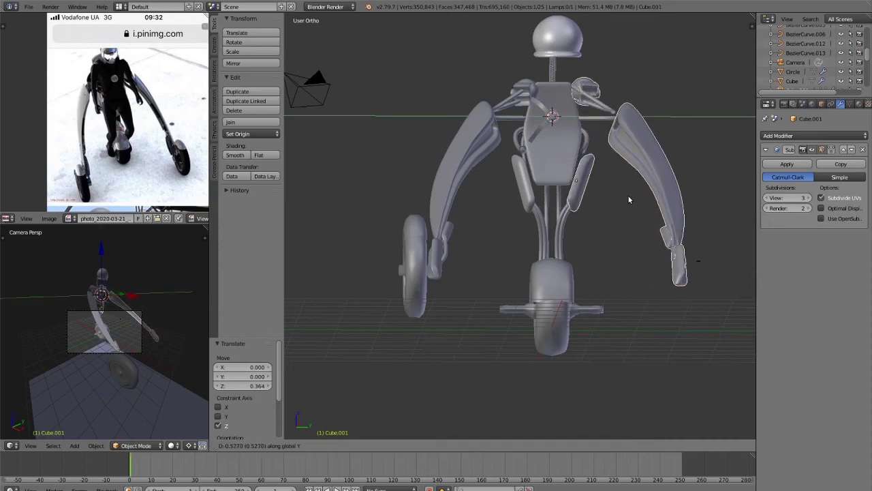
pyautogui.click(629, 198)
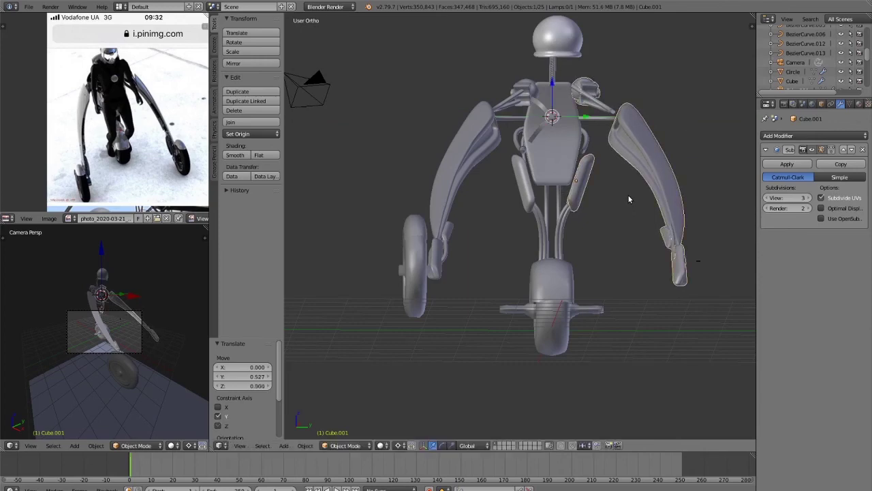
pyautogui.moveTo(628, 198)
pyautogui.mouseDown(button='middle')
pyautogui.moveTo(664, 203)
pyautogui.moveTo(650, 214)
pyautogui.moveTo(729, 289)
pyautogui.mouseUp(button='middle')
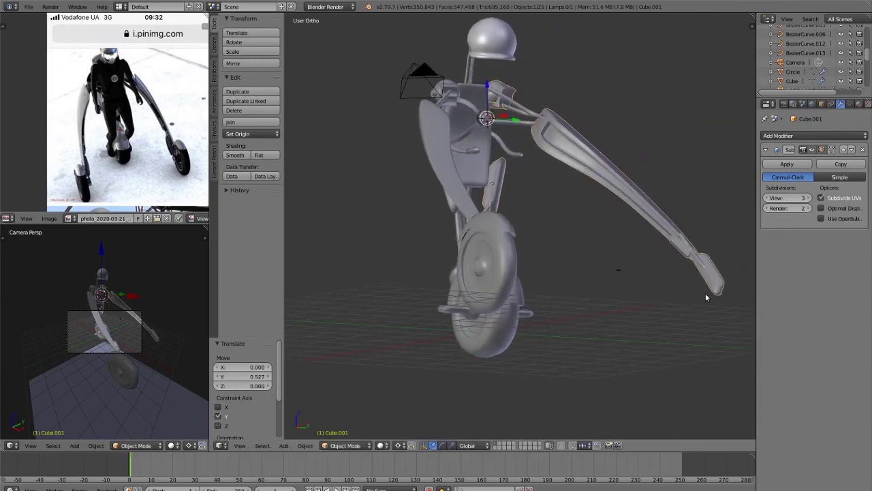
# Tilt the arm a further 2.07° about X and check it in right and back orthographic views.
pyautogui.press('r')
pyautogui.press('x')
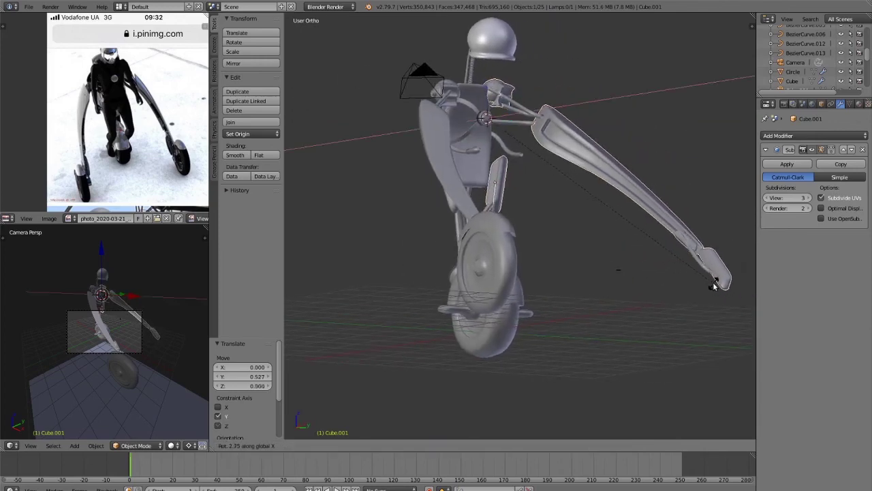
pyautogui.click(713, 288)
pyautogui.moveTo(712, 289)
pyautogui.mouseDown(button='middle')
pyautogui.moveTo(679, 325)
pyautogui.moveTo(584, 133)
pyautogui.moveTo(536, 146)
pyautogui.moveTo(419, 118)
pyautogui.moveTo(459, 157)
pyautogui.mouseUp(button='middle')
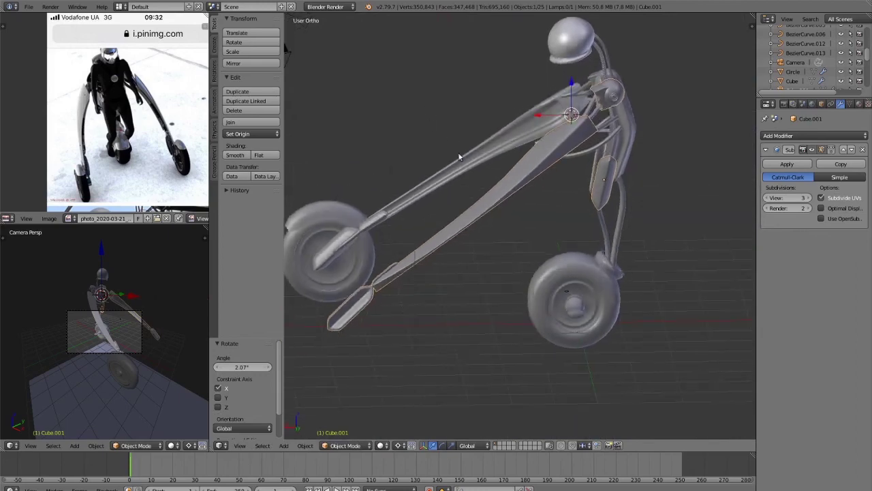
pyautogui.press('KP_3')
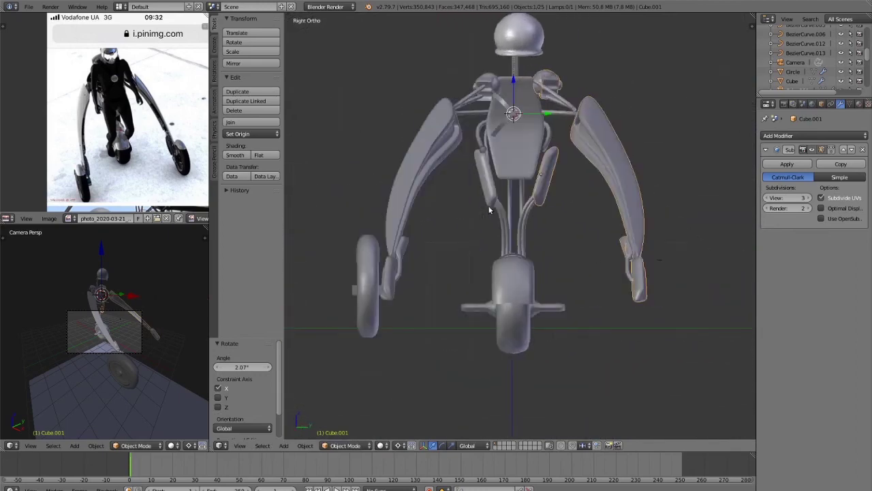
pyautogui.press('ctrl+KP_1')
pyautogui.scroll(2, 623, 218)
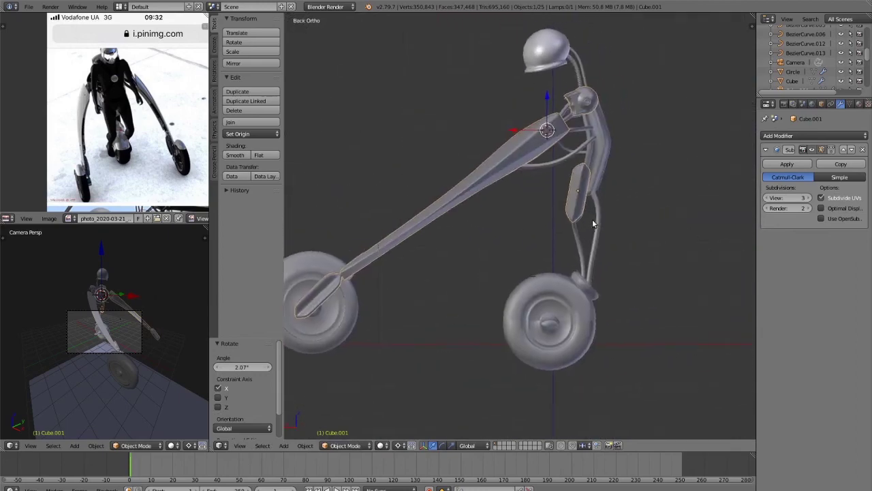
pyautogui.scroll(2, 592, 218)
# In wireframe, lower the arm 0.068 along Z, then return to solid shading.
pyautogui.press('z')
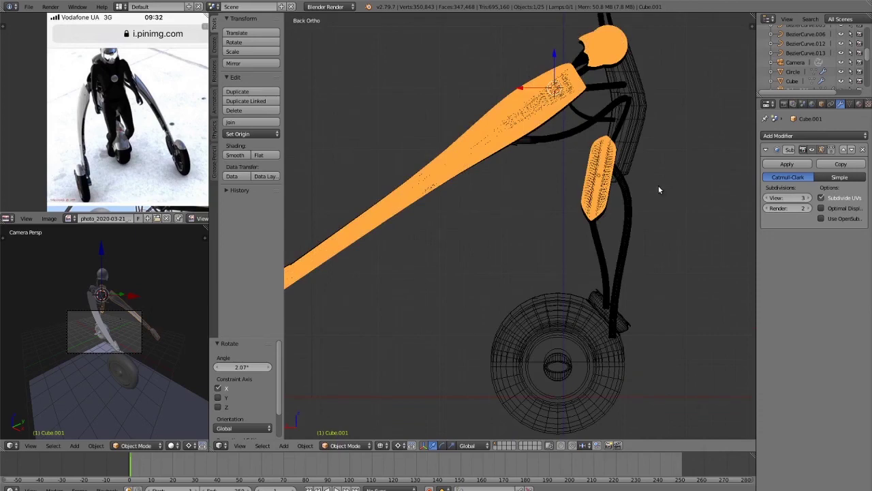
pyautogui.press('g')
pyautogui.press('z')
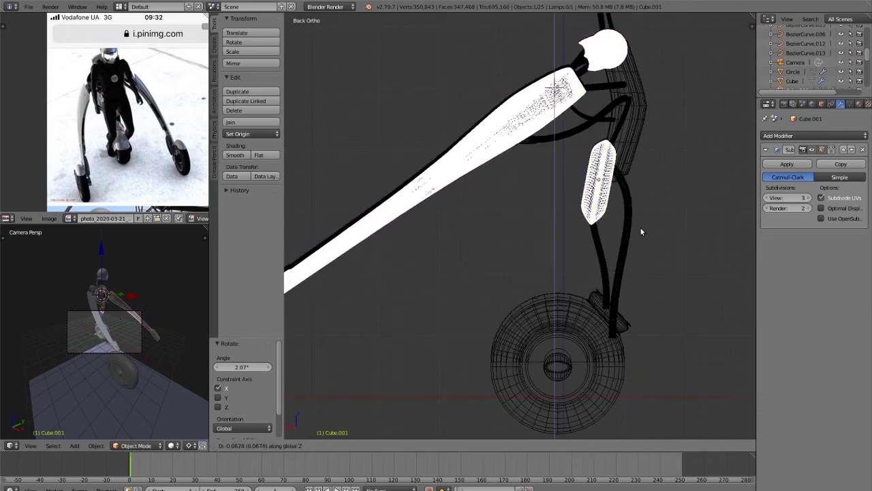
pyautogui.click(640, 228)
pyautogui.press('z')
pyautogui.scroll(-2, 639, 225)
pyautogui.scroll(-1, 546, 206)
pyautogui.moveTo(546, 206)
pyautogui.mouseDown(button='middle')
pyautogui.moveTo(654, 225)
pyautogui.moveTo(665, 244)
pyautogui.mouseUp(button='middle')
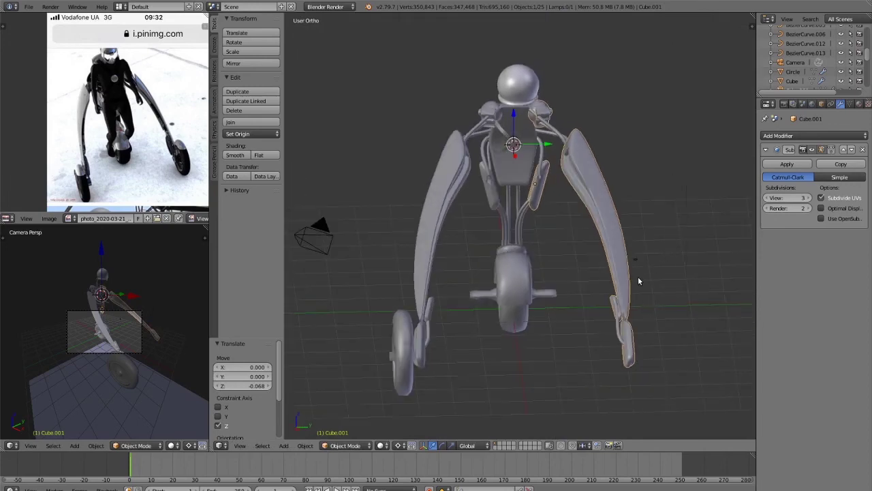
# Slide the right arm 0.008 along Y toward the body using the green move arrow.
pyautogui.press('KP_7')
pyautogui.moveTo(638, 276)
pyautogui.mouseDown(button='middle')
pyautogui.moveTo(600, 179)
pyautogui.moveTo(565, 172)
pyautogui.moveTo(567, 218)
pyautogui.mouseUp(button='middle')
pyautogui.scroll(4, 575, 175)
pyautogui.scroll(2, 575, 179)
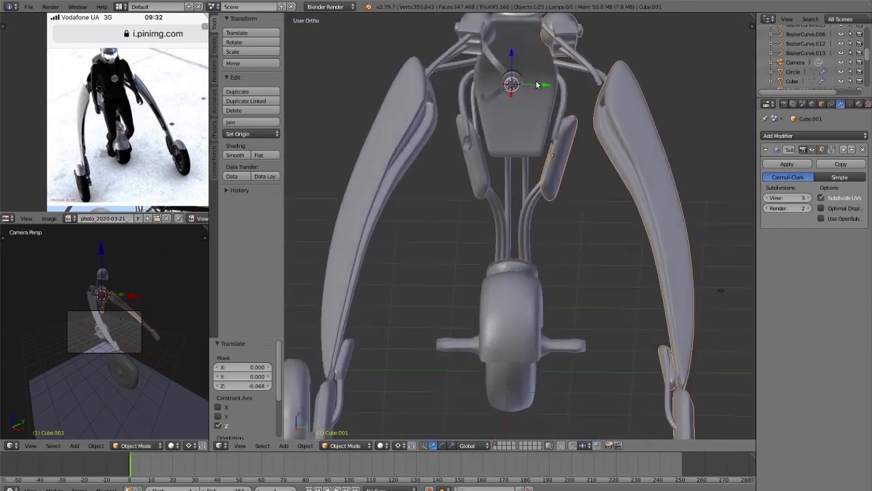
pyautogui.moveTo(537, 85)
pyautogui.mouseDown()
pyautogui.moveTo(523, 79)
pyautogui.moveTo(534, 78)
pyautogui.moveTo(543, 95)
pyautogui.mouseUp()
pyautogui.moveTo(543, 96); pyautogui.dragTo(574, 132, button='middle')
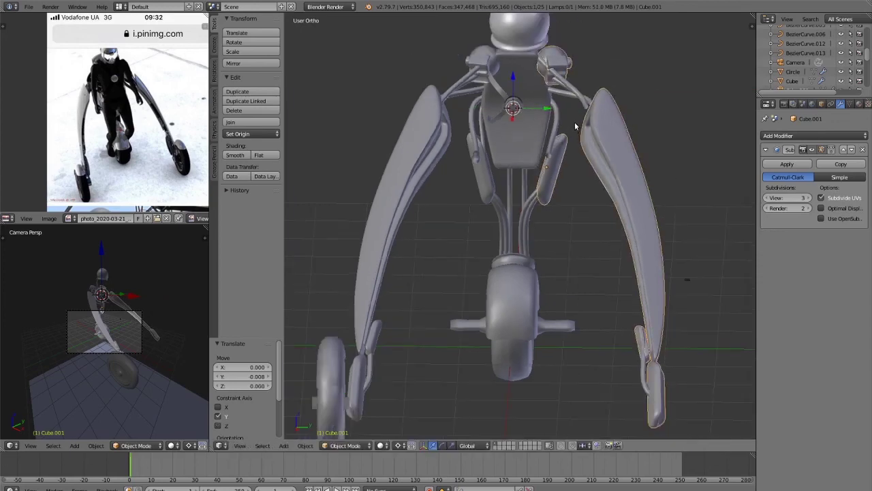
pyautogui.press('KP_7')
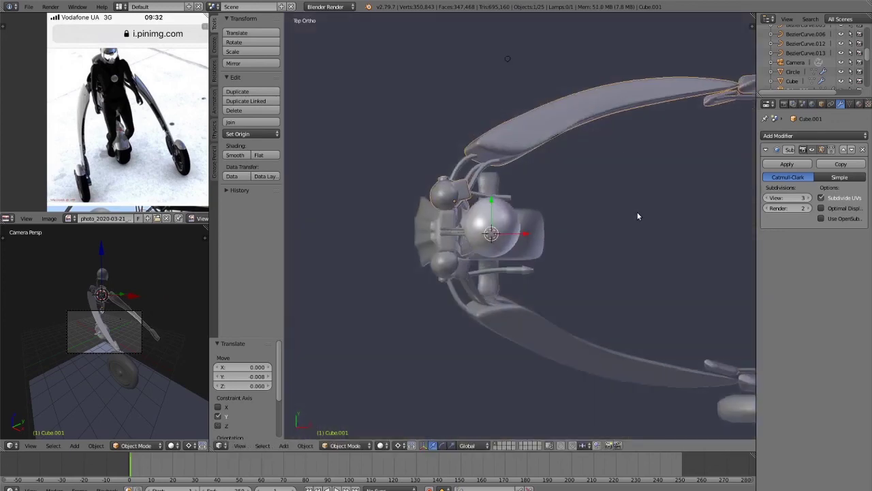
# Rotate the arm -24.3° about Z and move it -0.475 along X.
pyautogui.press('r')
pyautogui.press('z')
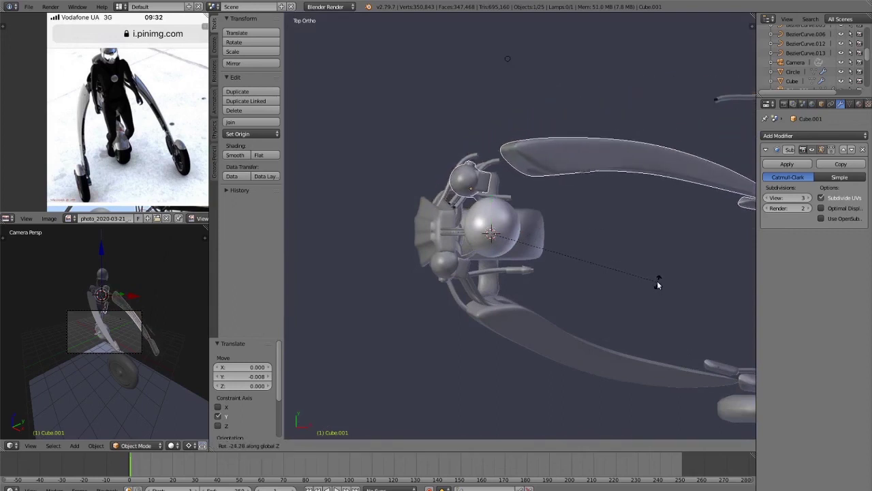
pyautogui.click(657, 280)
pyautogui.press('g')
pyautogui.press('x')
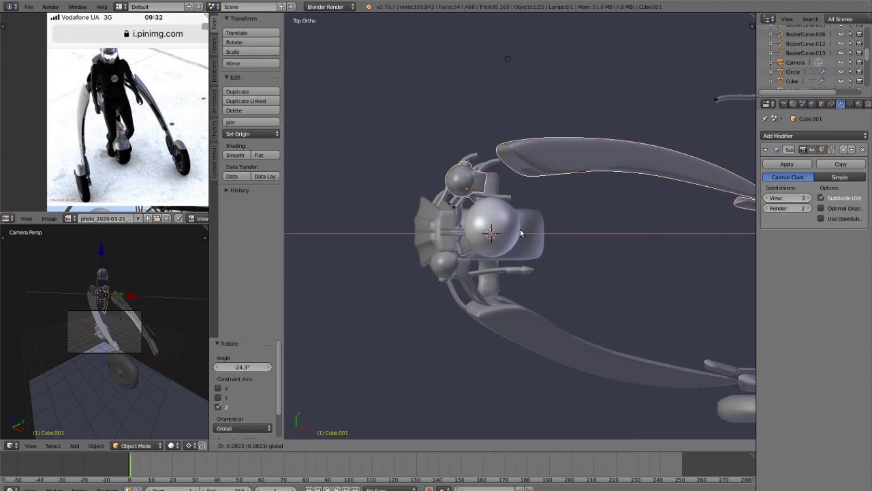
pyautogui.click(492, 211)
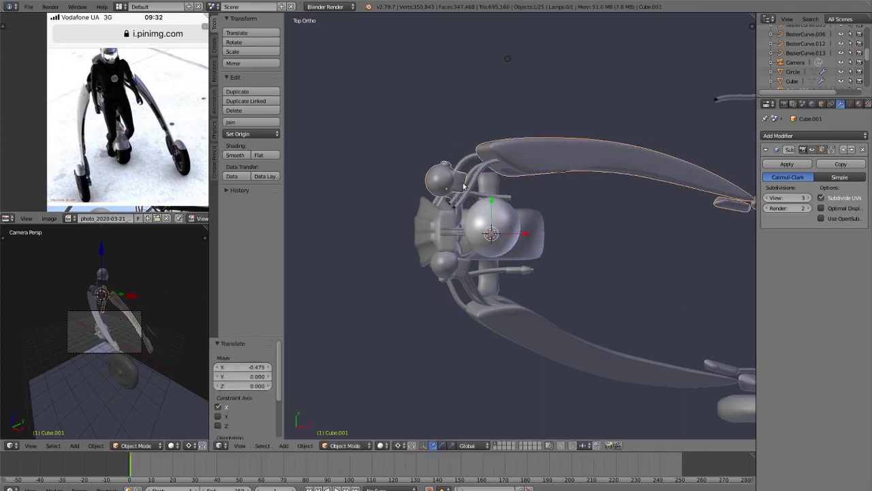
# Place the 3D cursor above the central sphere, shift the arm 0.165 along Y, and begin a Z rotation.
pyautogui.click(488, 201)
pyautogui.press('g')
pyautogui.press('y')
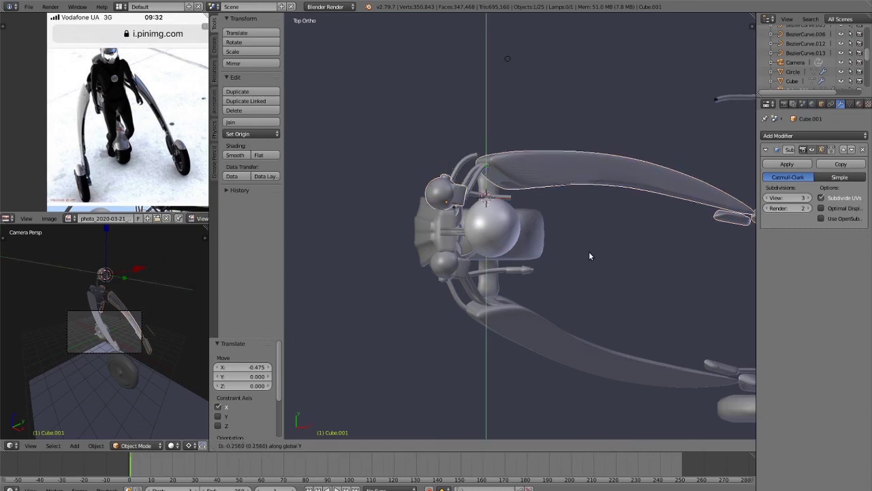
pyautogui.click(591, 249)
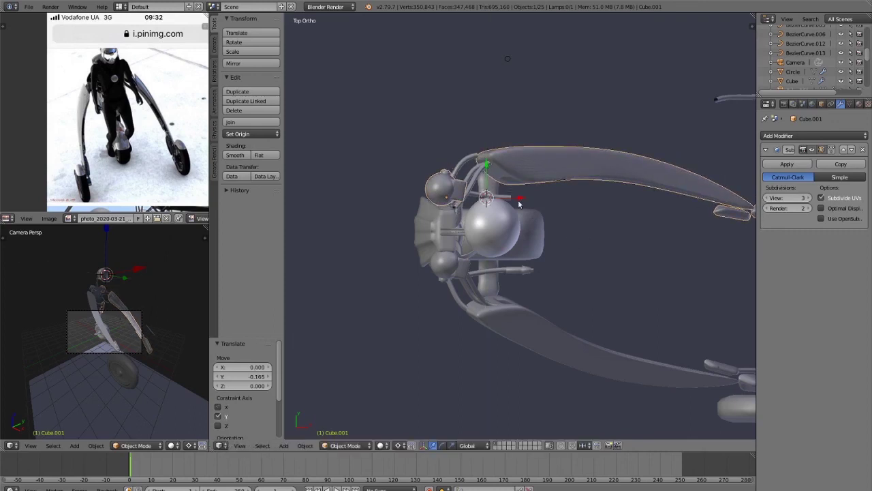
pyautogui.hotkey('ctrl', 'z')
pyautogui.hotkey('ctrl', 'z')
pyautogui.hotkey('ctrl', 'z')
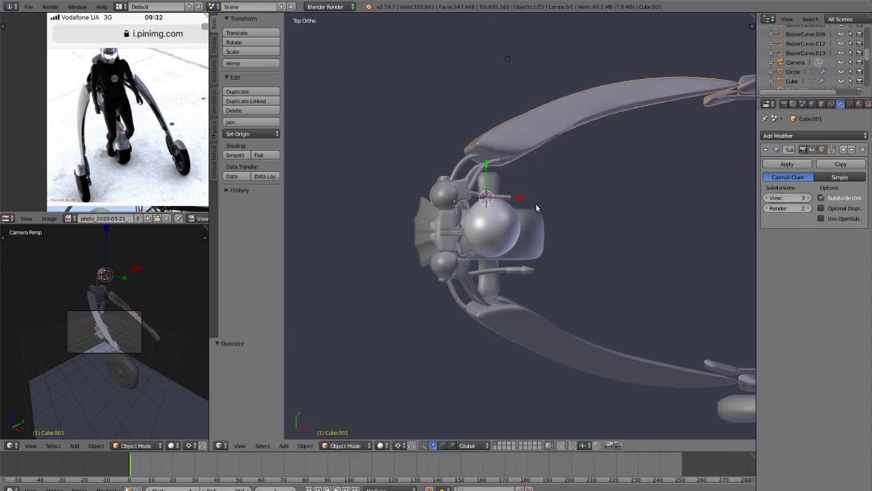
pyautogui.press('g')
pyautogui.press('y')
pyautogui.click(566, 222)
pyautogui.hotkey('ctrl', 'z')
pyautogui.press('r')
pyautogui.press('z')
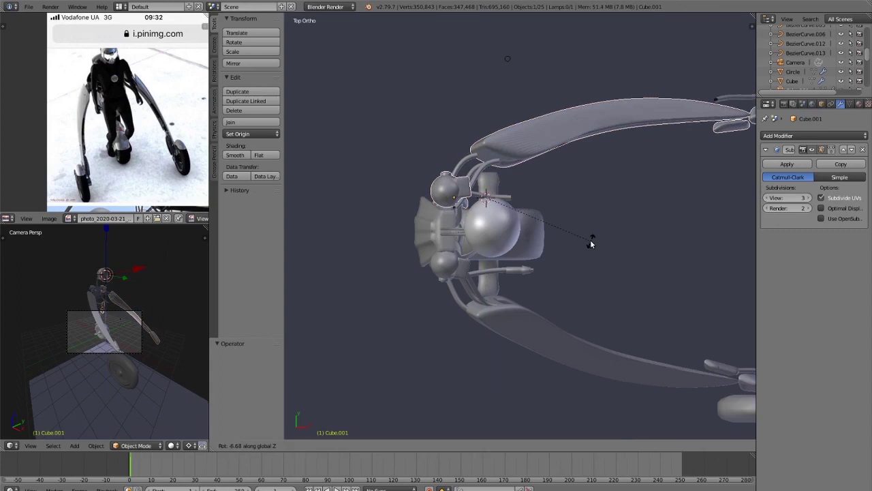
# Finish the -6.68° Z rotation and set the pivot point to Bounding Box Center.
pyautogui.click(591, 243)
pyautogui.click(420, 443)
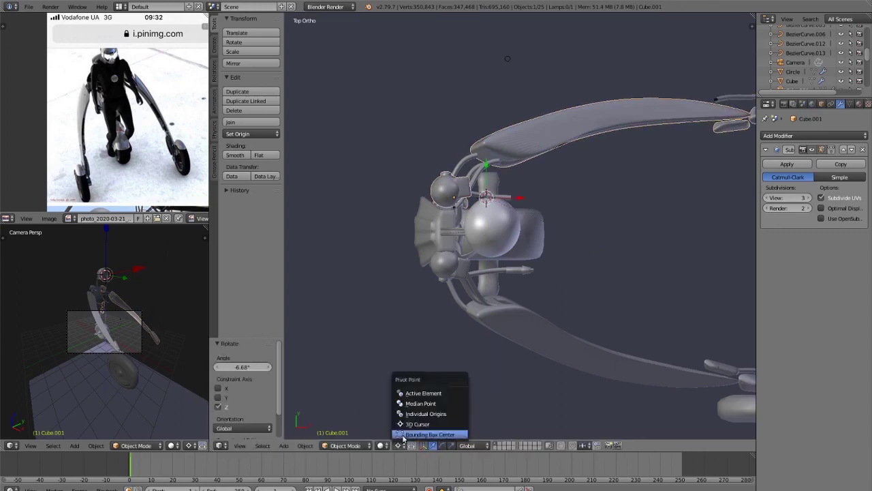
pyautogui.click(416, 391)
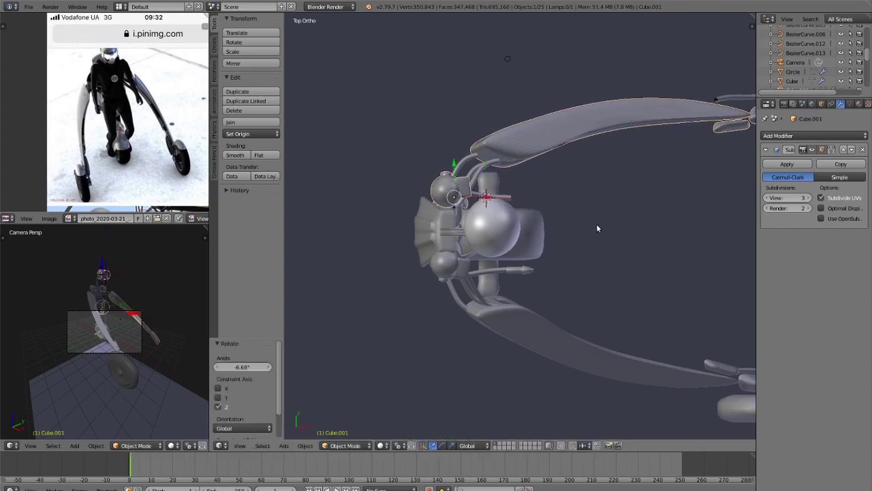
pyautogui.click(410, 445)
pyautogui.click(413, 407)
pyautogui.hotkey('ctrl', 'a')
pyautogui.click(597, 317)
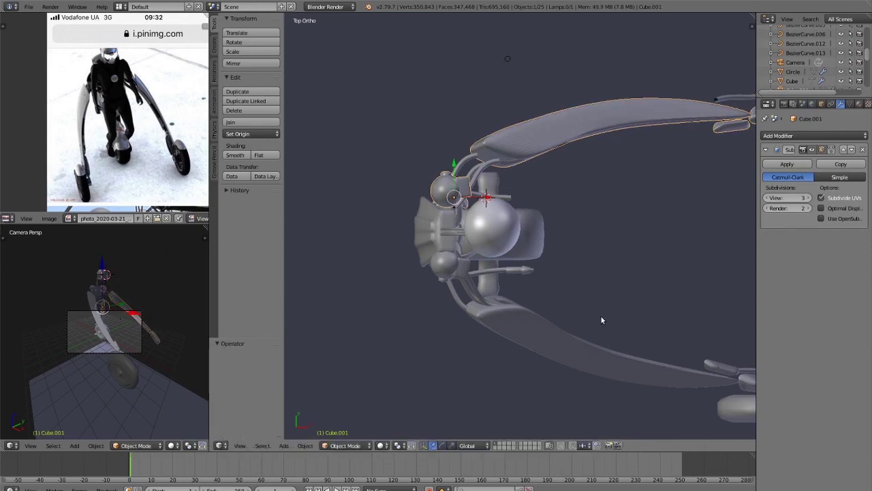
# Shift the arm along Y and rotate it 7.19° about Z.
pyautogui.press('g')
pyautogui.press('y')
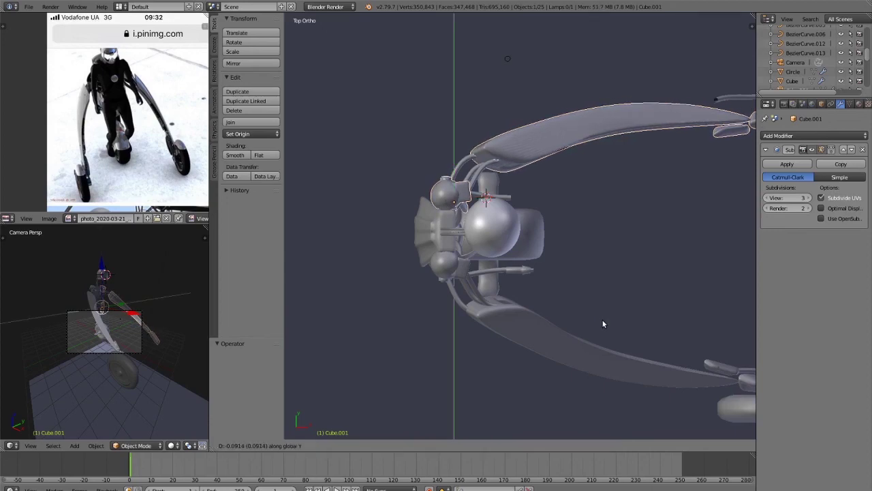
pyautogui.click(603, 324)
pyautogui.moveTo(603, 323)
pyautogui.mouseDown(button='middle')
pyautogui.moveTo(606, 269)
pyautogui.moveTo(565, 181)
pyautogui.moveTo(473, 197)
pyautogui.moveTo(498, 172)
pyautogui.moveTo(526, 171)
pyautogui.moveTo(533, 188)
pyautogui.moveTo(523, 190)
pyautogui.moveTo(532, 141)
pyautogui.moveTo(523, 201)
pyautogui.mouseUp(button='middle')
pyautogui.moveTo(553, 241)
pyautogui.mouseDown(button='middle')
pyautogui.moveTo(553, 273)
pyautogui.moveTo(565, 272)
pyautogui.mouseUp(button='middle')
pyautogui.press('r')
pyautogui.press('z')
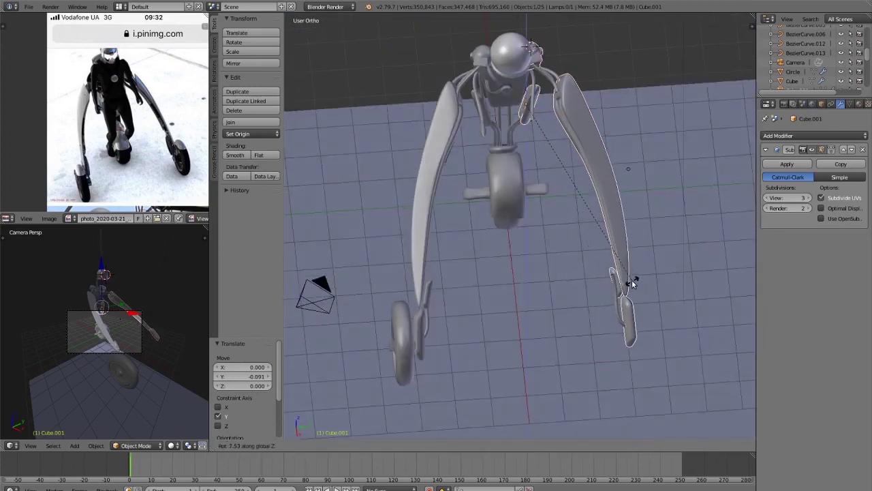
pyautogui.click(630, 280)
pyautogui.moveTo(630, 279); pyautogui.dragTo(659, 236, button='middle')
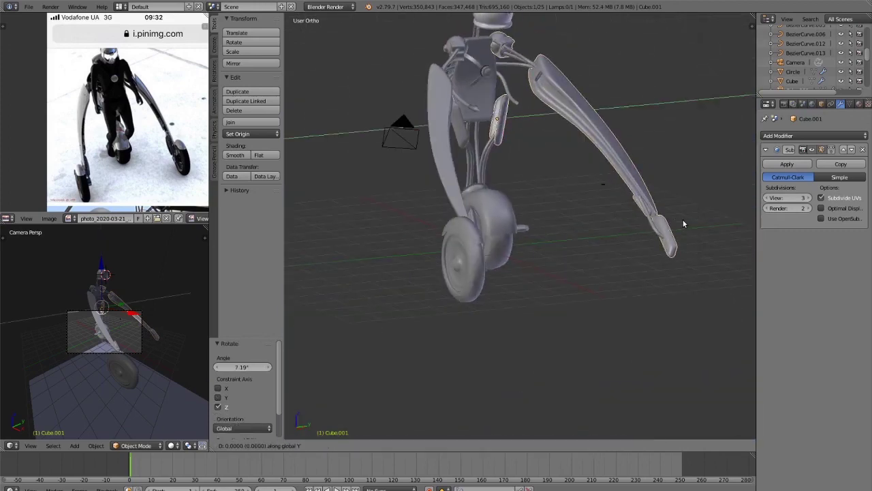
pyautogui.hotkey('ctrl', 'z')
pyautogui.hotkey('ctrl', 'shift', 'z')
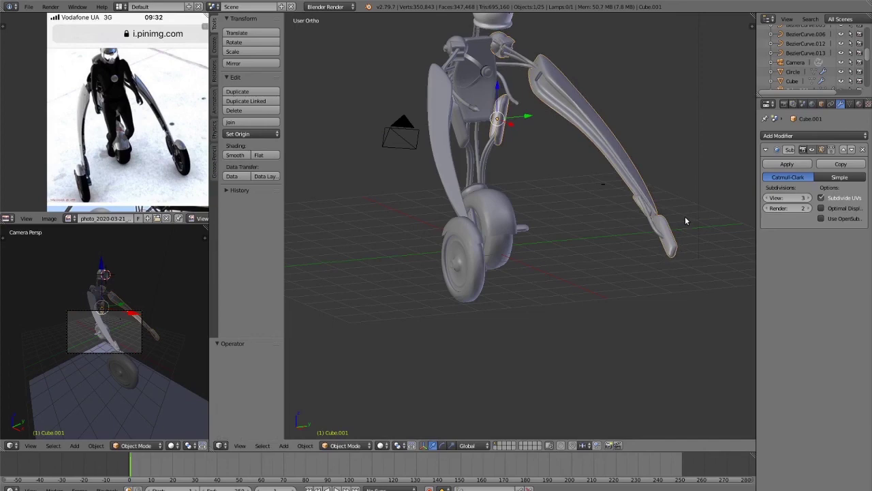
# Tilt the arm -1.72° about Y and apply a near-zero 0.00248° Z rotation.
pyautogui.press('g')
pyautogui.press('y')
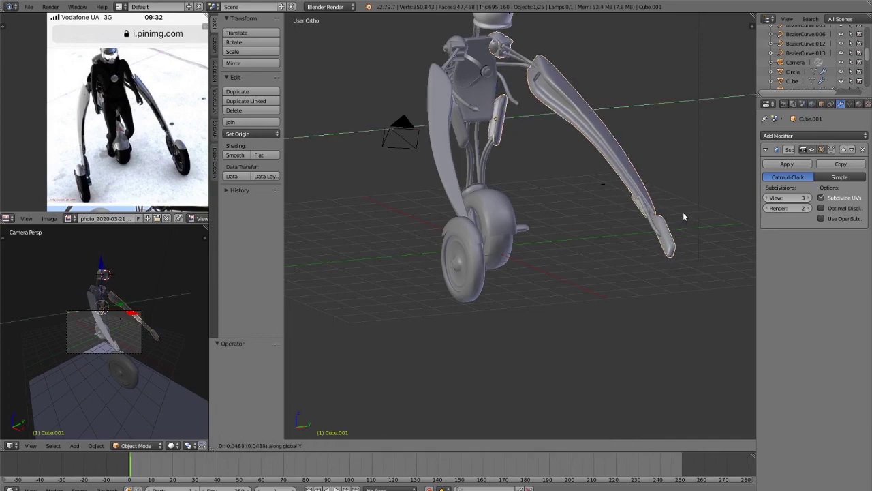
pyautogui.click(686, 211)
pyautogui.hotkey('ctrl', 'z')
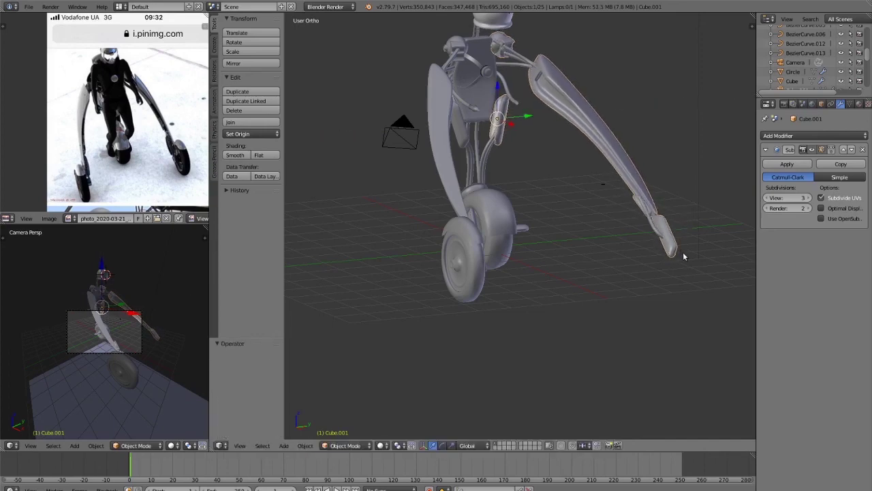
pyautogui.press('r')
pyautogui.press('y')
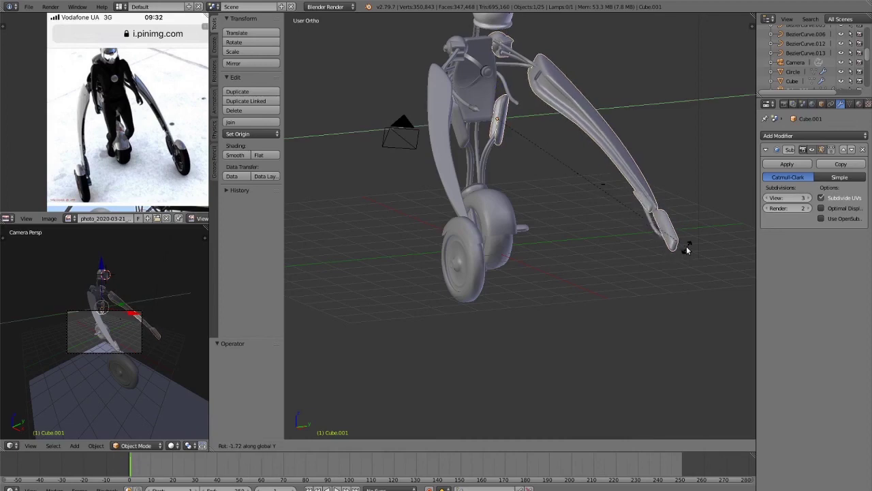
pyautogui.click(686, 250)
pyautogui.moveTo(686, 249); pyautogui.dragTo(660, 284, button='middle')
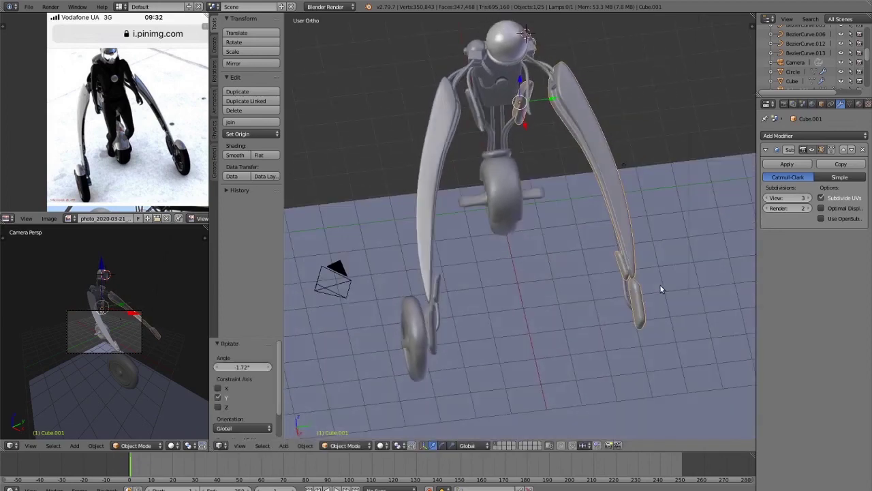
pyautogui.press('r')
pyautogui.press('z')
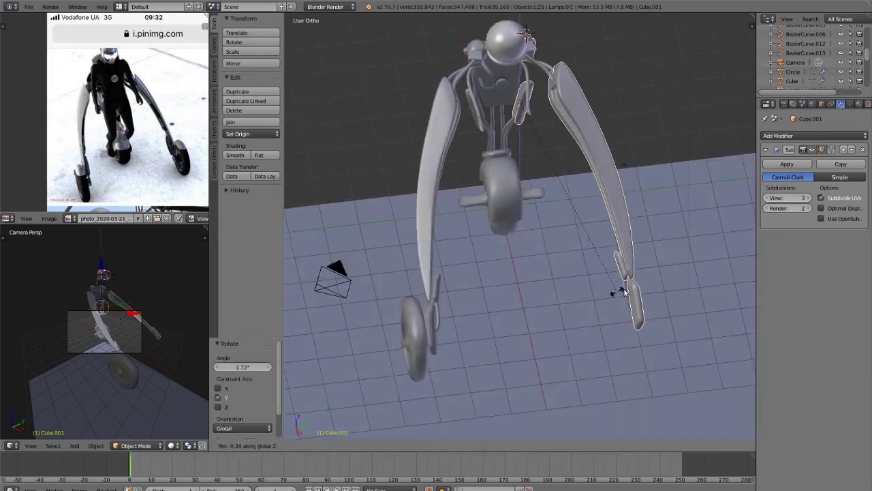
pyautogui.click(654, 277)
pyautogui.moveTo(654, 277)
pyautogui.mouseDown(button='middle')
pyautogui.moveTo(612, 242)
pyautogui.moveTo(677, 140)
pyautogui.moveTo(573, 256)
pyautogui.moveTo(593, 266)
pyautogui.moveTo(616, 256)
pyautogui.mouseUp(button='middle')
pyautogui.scroll(4, 678, 140)
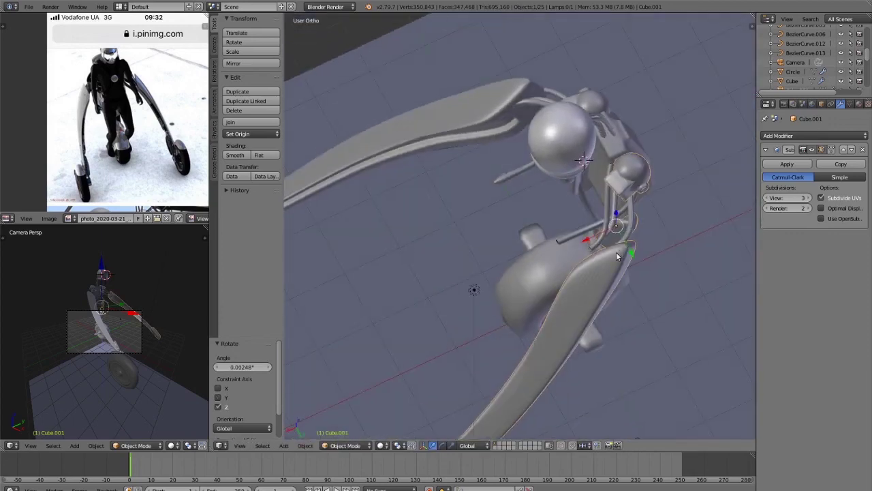
# Nudge the arm slightly along Y, then deselect all and zoom in on the head and body.
pyautogui.press('g')
pyautogui.press('y')
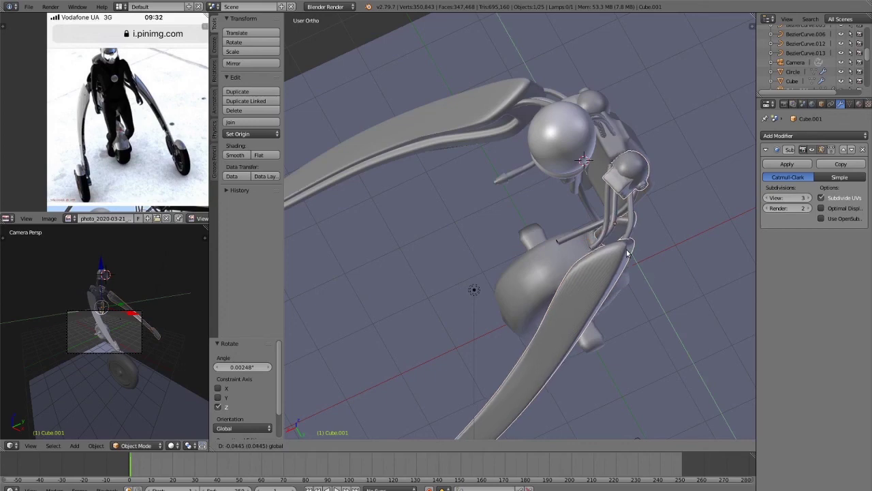
pyautogui.click(627, 258)
pyautogui.moveTo(627, 258)
pyautogui.mouseDown(button='middle')
pyautogui.moveTo(667, 274)
pyautogui.moveTo(646, 255)
pyautogui.mouseUp(button='middle')
pyautogui.press('a')
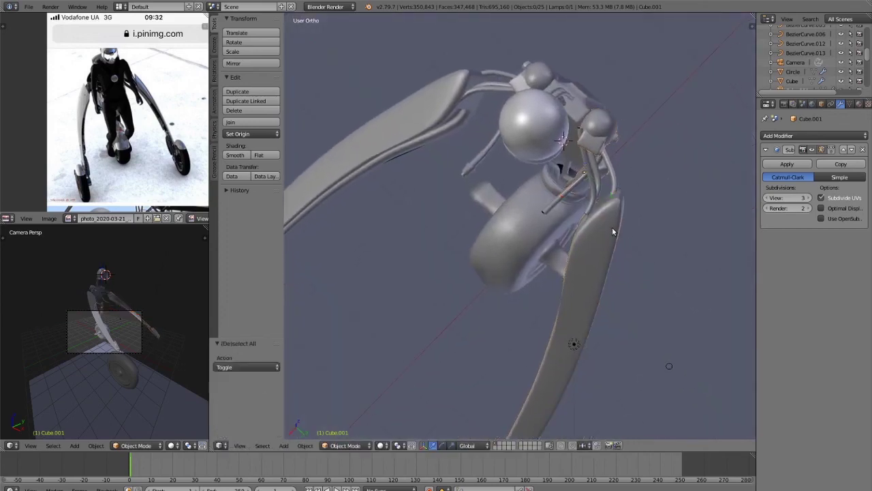
pyautogui.moveTo(615, 229)
pyautogui.mouseDown(button='middle')
pyautogui.moveTo(652, 195)
pyautogui.moveTo(653, 152)
pyautogui.moveTo(584, 252)
pyautogui.mouseUp(button='middle')
pyautogui.scroll(3, 590, 235)
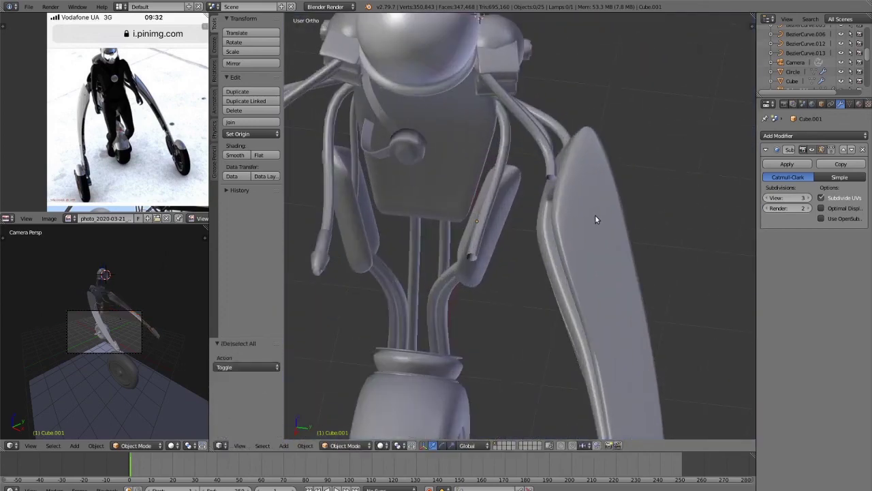
pyautogui.moveTo(596, 217)
pyautogui.mouseDown(button='middle')
pyautogui.moveTo(607, 253)
pyautogui.moveTo(624, 208)
pyautogui.moveTo(509, 349)
pyautogui.mouseUp(button='middle')
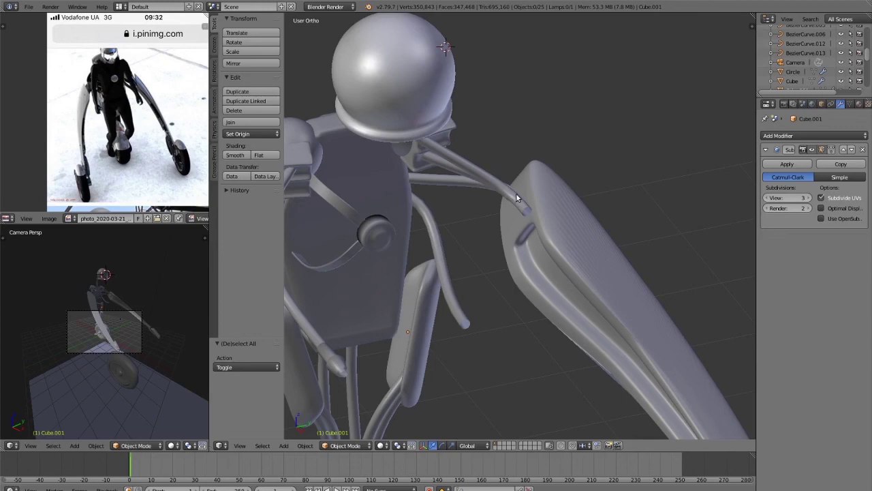
# Select the BezierCurve.002 arm tube and pick a control point near its end in Edit Mode.
pyautogui.rightClick(554, 194)
pyautogui.moveTo(553, 197)
pyautogui.mouseDown(button='middle')
pyautogui.moveTo(518, 248)
pyautogui.moveTo(492, 220)
pyautogui.moveTo(414, 223)
pyautogui.mouseUp(button='middle')
pyautogui.press('Tab')
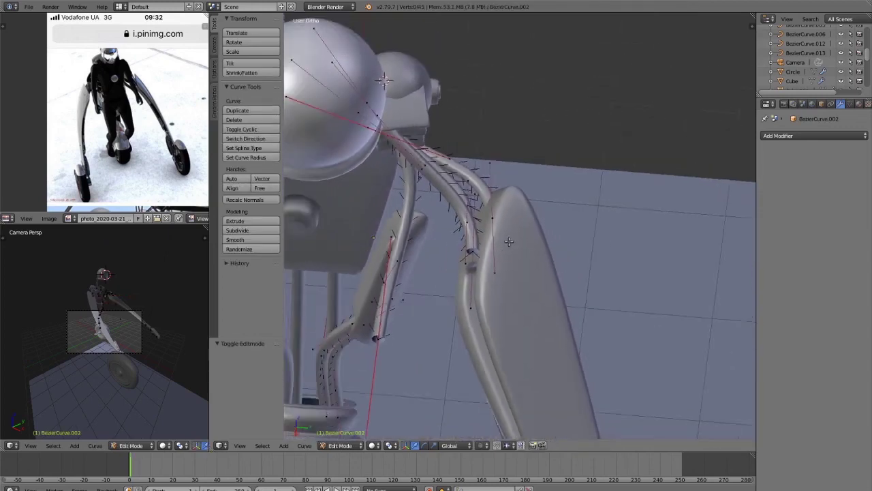
pyautogui.rightClick(413, 223)
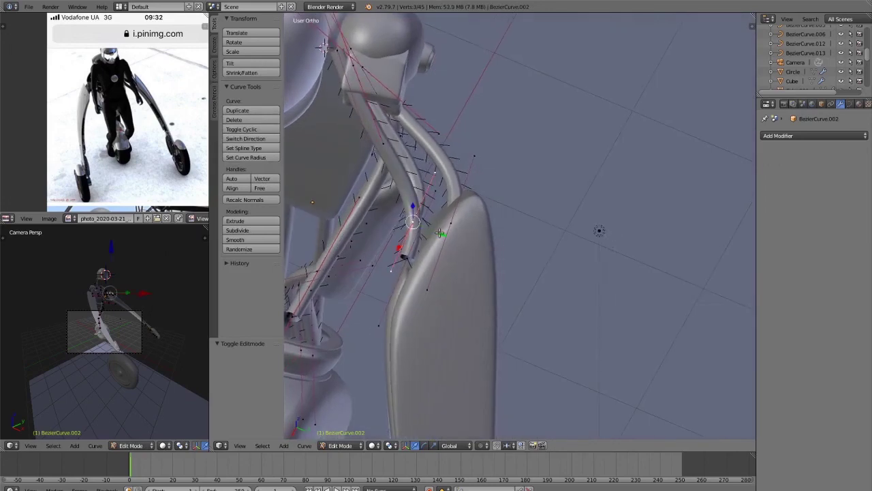
pyautogui.scroll(3, 414, 223)
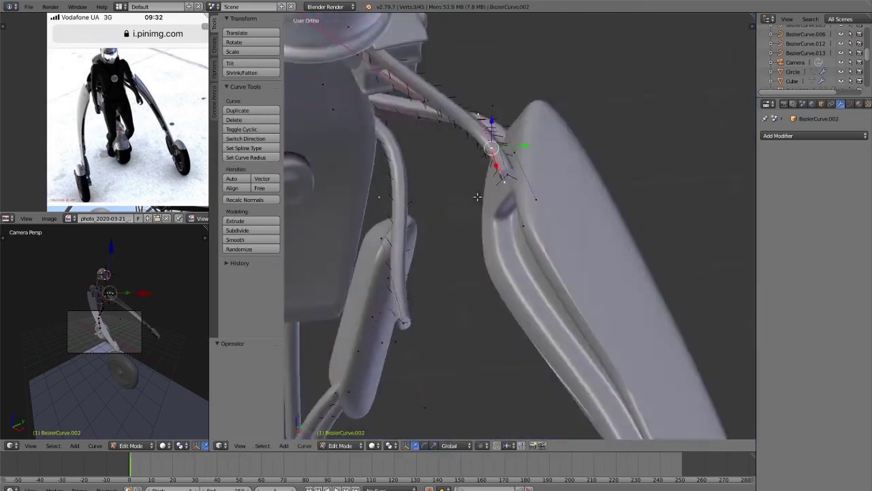
pyautogui.moveTo(477, 195)
pyautogui.mouseDown(button='middle')
pyautogui.moveTo(438, 257)
pyautogui.moveTo(459, 101)
pyautogui.moveTo(470, 150)
pyautogui.moveTo(485, 163)
pyautogui.moveTo(491, 249)
pyautogui.mouseUp(button='middle')
# Lower that tube point along Z, add a second point, and shift both along X.
pyautogui.press('g')
pyautogui.press('z')
pyautogui.click(461, 120)
pyautogui.keyDown('shift'); pyautogui.rightClick(477, 144); pyautogui.keyUp('shift')
pyautogui.press('g')
pyautogui.press('x')
pyautogui.click(487, 167)
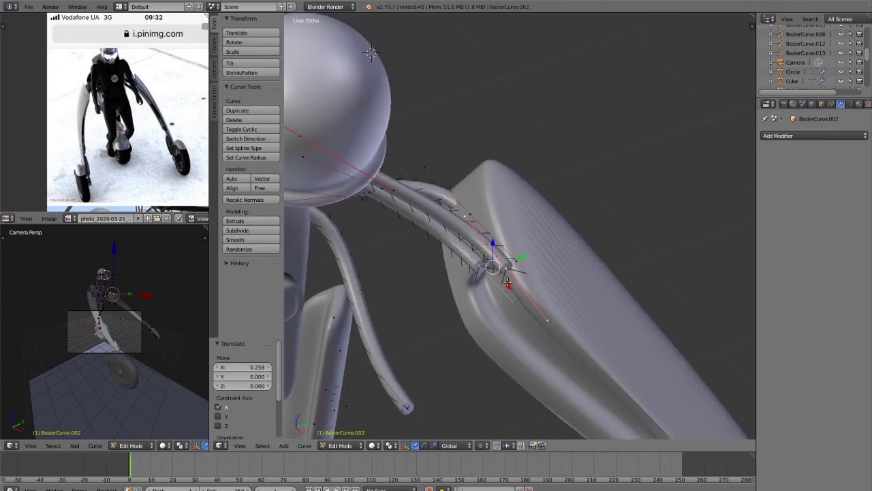
# Fine-tune the curve points along X, Y, Z and X so the tube meets the blade arm.
pyautogui.press('g')
pyautogui.press('x')
pyautogui.click(492, 261)
pyautogui.press('g')
pyautogui.press('y')
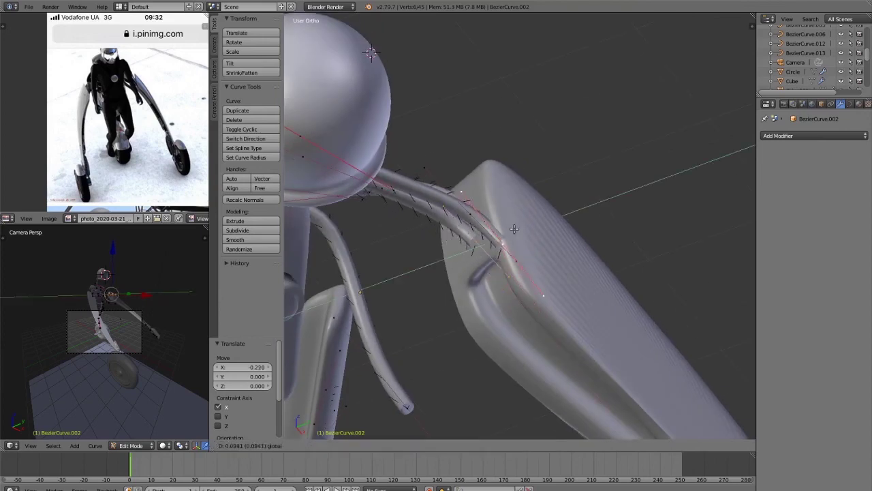
pyautogui.click(487, 232)
pyautogui.press('g')
pyautogui.press('z')
pyautogui.click(488, 233)
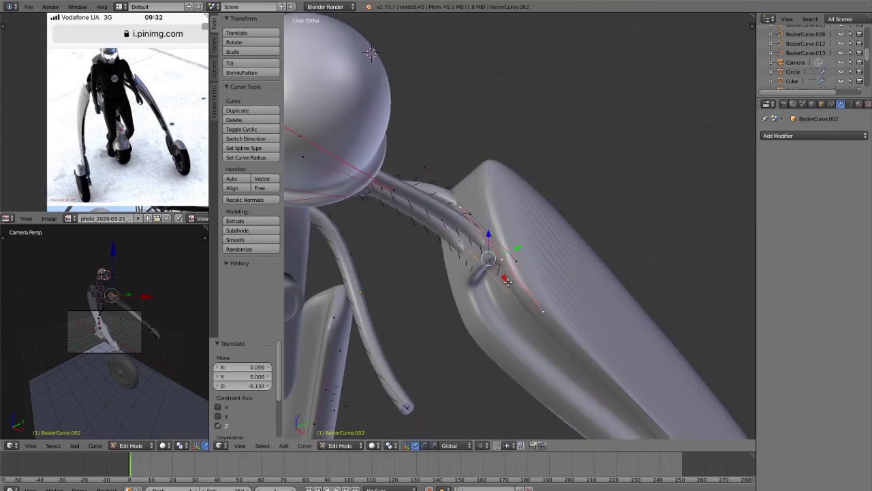
pyautogui.press('g')
pyautogui.press('x')
pyautogui.click(513, 242)
pyautogui.scroll(-2, 513, 242)
# Return to object mode, deselect everything and frame the lower body of the figure.
pyautogui.scroll(-2, 538, 239)
pyautogui.press('Tab')
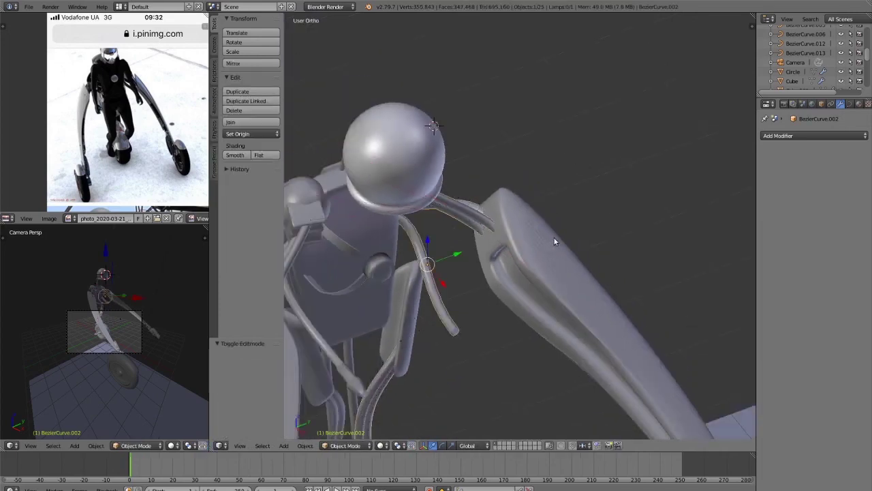
pyautogui.moveTo(553, 236); pyautogui.dragTo(575, 270, button='middle')
pyautogui.press('a')
pyautogui.moveTo(554, 231)
pyautogui.mouseDown(button='middle')
pyautogui.moveTo(540, 186)
pyautogui.moveTo(494, 244)
pyautogui.mouseUp(button='middle')
pyautogui.scroll(3, 518, 218)
pyautogui.scroll(2, 547, 199)
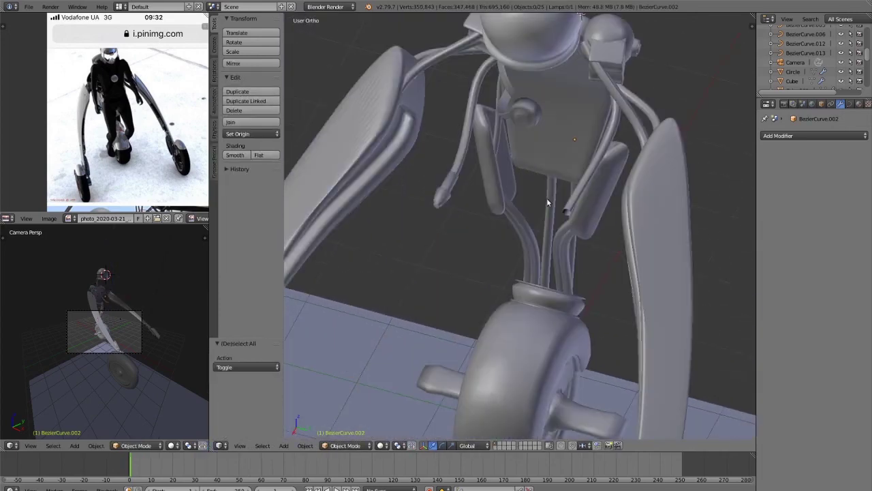
# Copy the cylinder tip 1.4129 along Y onto the end of the opposite arm tube.
pyautogui.rightClick(446, 195)
pyautogui.press('g')
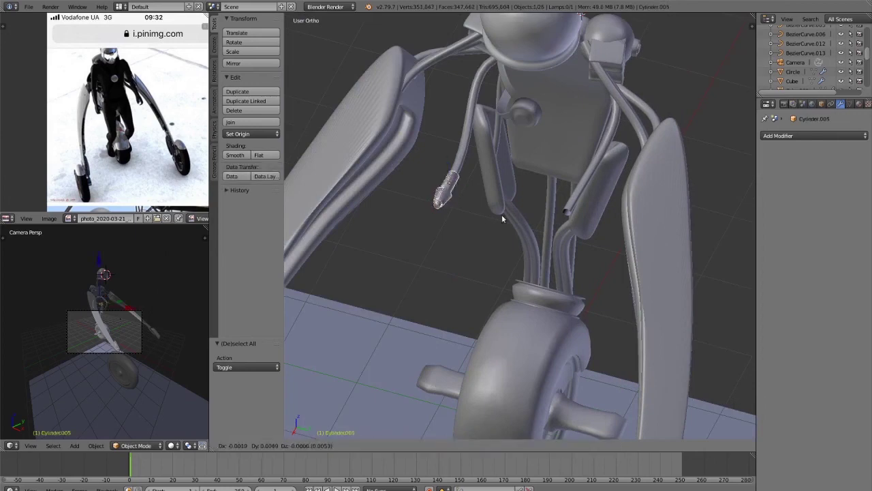
pyautogui.press('y')
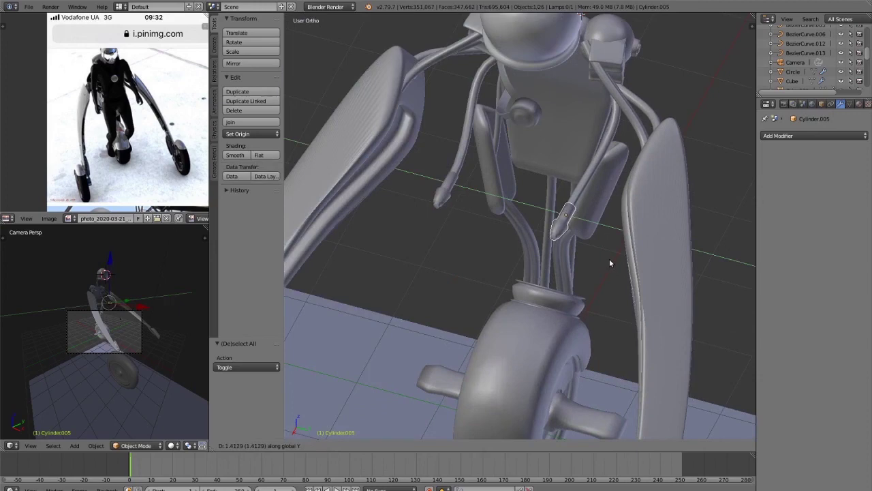
pyautogui.click(610, 258)
pyautogui.press('a')
pyautogui.scroll(-4, 606, 261)
pyautogui.moveTo(592, 261)
pyautogui.mouseDown(button='middle')
pyautogui.moveTo(625, 121)
pyautogui.moveTo(573, 199)
pyautogui.moveTo(618, 154)
pyautogui.moveTo(518, 231)
pyautogui.moveTo(485, 235)
pyautogui.moveTo(443, 201)
pyautogui.moveTo(468, 188)
pyautogui.moveTo(506, 209)
pyautogui.moveTo(485, 189)
pyautogui.moveTo(498, 211)
pyautogui.mouseUp(button='middle')
# Duplicate the wheel and shift the copy 6.65 along Y under the other blade arm.
pyautogui.press('c')
pyautogui.click(463, 174)
pyautogui.rightClick(467, 180)
pyautogui.hotkey('shift', 'd')
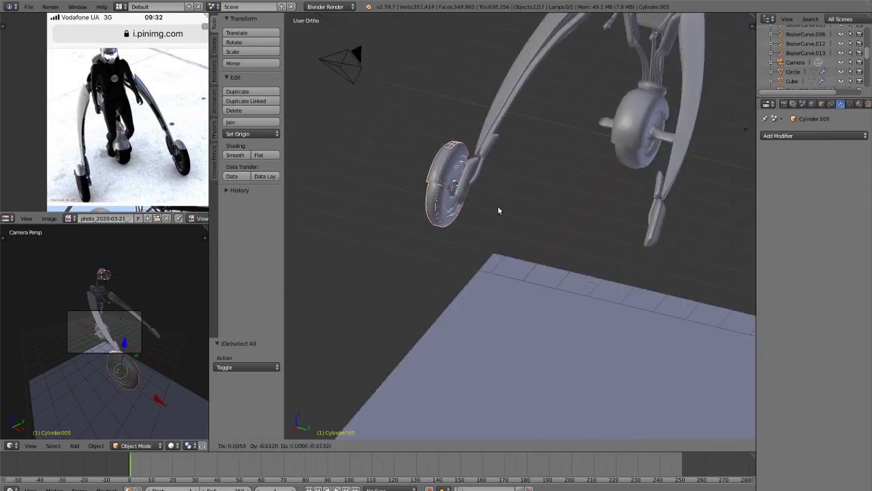
pyautogui.press('y')
pyautogui.click(715, 256)
# Keep the wheel copy in place, deselect, and view the scene from overhead.
pyautogui.moveTo(715, 256)
pyautogui.mouseDown(button='middle')
pyautogui.moveTo(643, 241)
pyautogui.moveTo(536, 245)
pyautogui.mouseUp(button='middle')
pyautogui.press('g')
pyautogui.press('x')
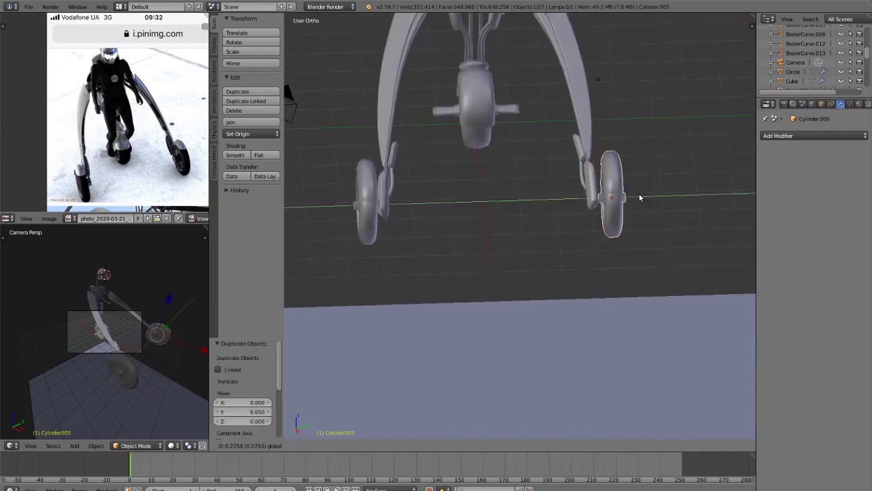
pyautogui.press('Escape')
pyautogui.press('a')
pyautogui.moveTo(620, 223)
pyautogui.mouseDown(button='middle')
pyautogui.moveTo(584, 228)
pyautogui.moveTo(555, 247)
pyautogui.mouseUp(button='middle')
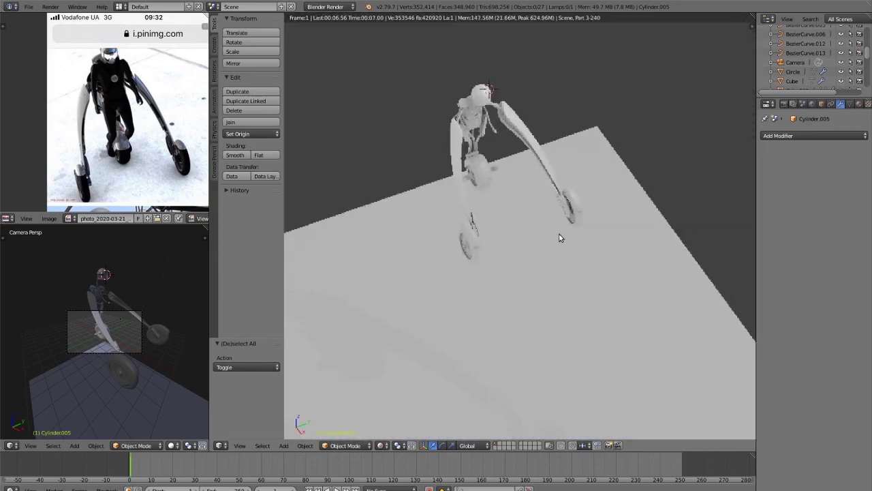
# In solid shading, raise the large box 34.464 along Z around the scooter.
pyautogui.hotkey('shift', 'z')
pyautogui.scroll(-3, 547, 279)
pyautogui.rightClick(549, 304)
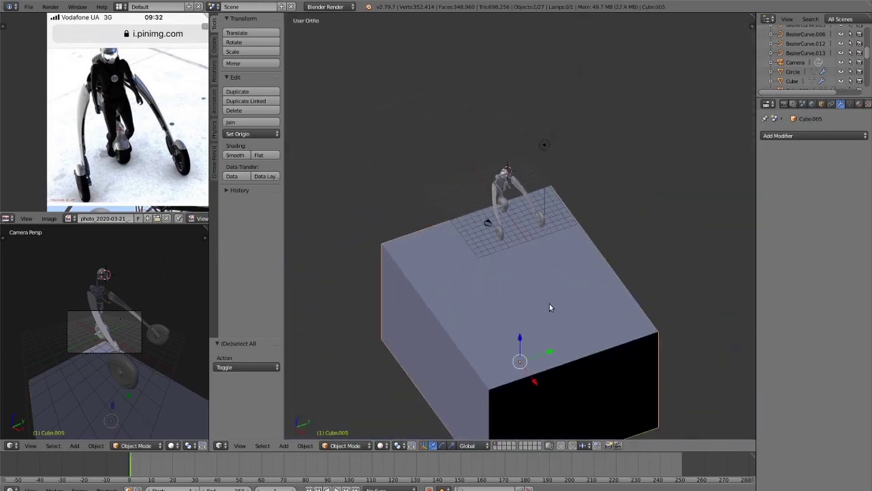
pyautogui.press('g')
pyautogui.press('z')
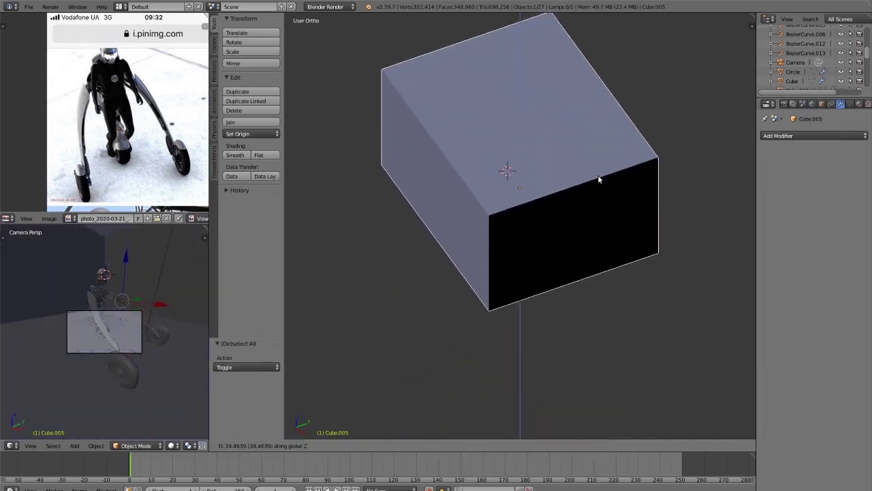
pyautogui.click(599, 179)
pyautogui.scroll(5, 570, 195)
pyautogui.scroll(2, 584, 195)
pyautogui.scroll(-3, 584, 195)
# Switch to perspective view, nudge the box slightly higher along Z, and deselect.
pyautogui.press('KP_5')
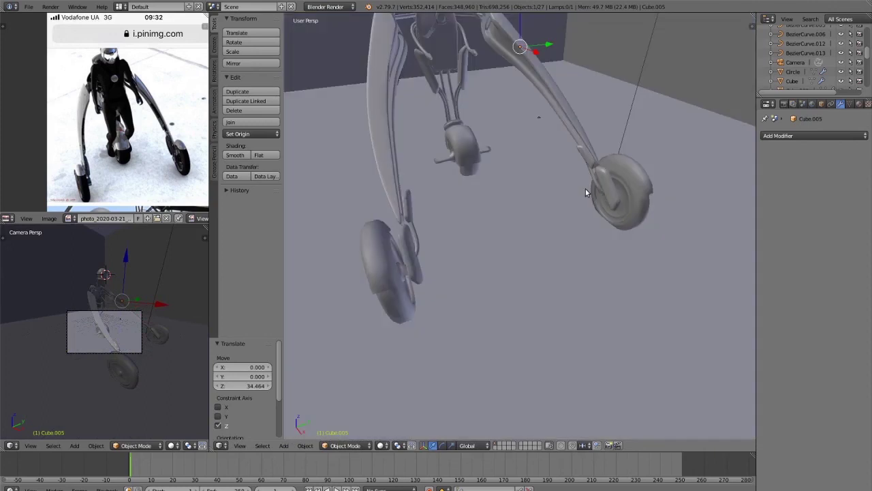
pyautogui.scroll(2, 586, 191)
pyautogui.scroll(-4, 586, 192)
pyautogui.moveTo(586, 191); pyautogui.dragTo(605, 174, button='middle')
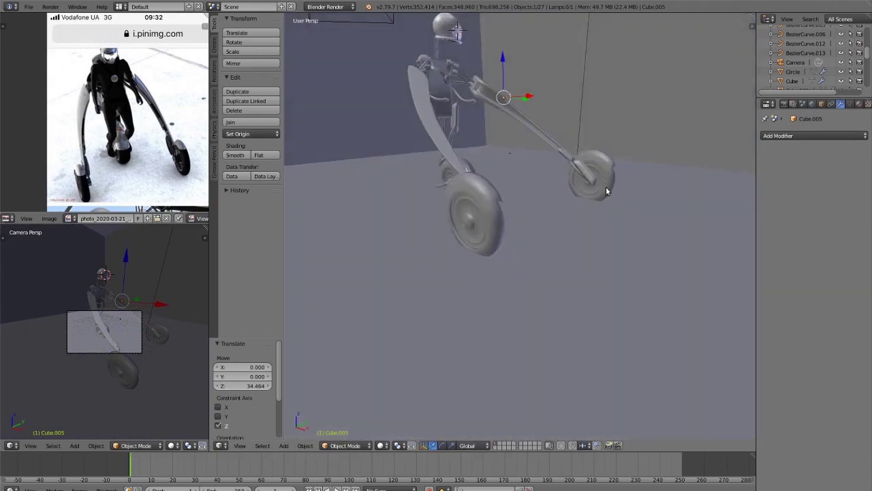
pyautogui.press('g')
pyautogui.press('z')
pyautogui.click(609, 188)
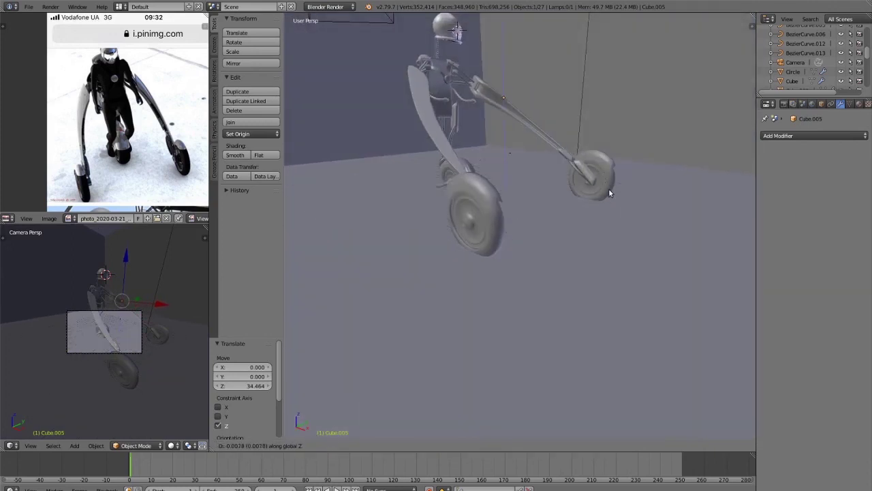
pyautogui.scroll(-3, 588, 199)
pyautogui.press('a')
pyautogui.moveTo(583, 235); pyautogui.dragTo(580, 216, button='middle')
pyautogui.hotkey('shift', 'z')
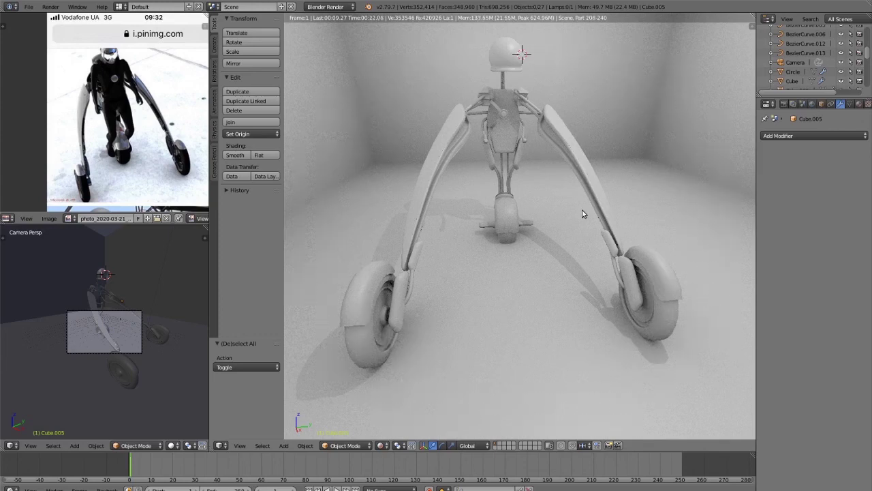
pyautogui.hotkey('shift', 'z')
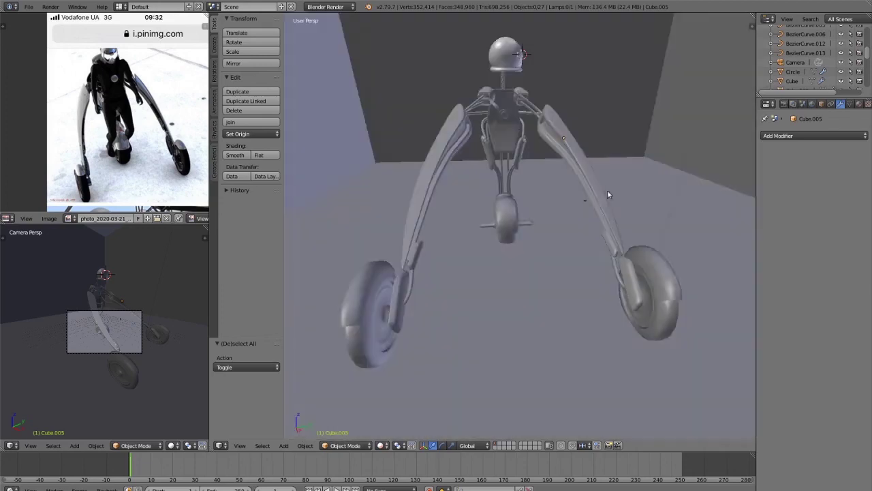
pyautogui.moveTo(607, 190); pyautogui.dragTo(536, 216, button='middle')
pyautogui.press('KP_0')
pyautogui.hotkey('shift', 'z')
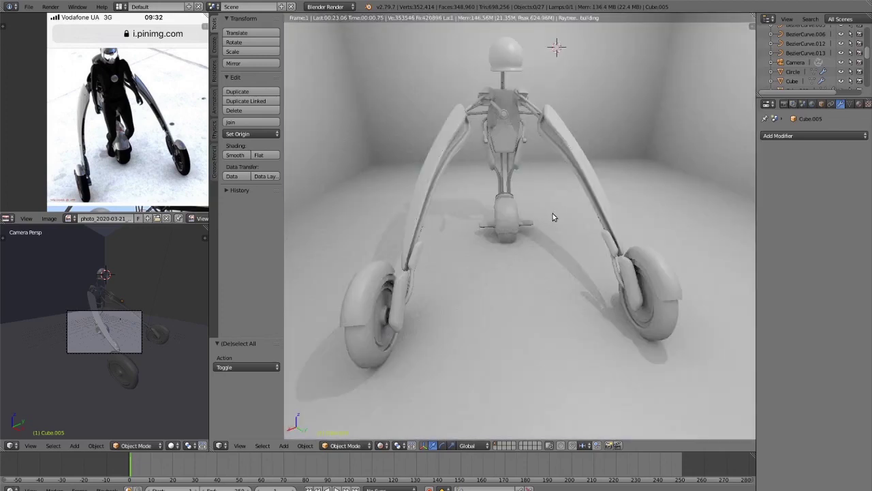
pyautogui.moveTo(552, 217); pyautogui.dragTo(554, 217, button='middle')
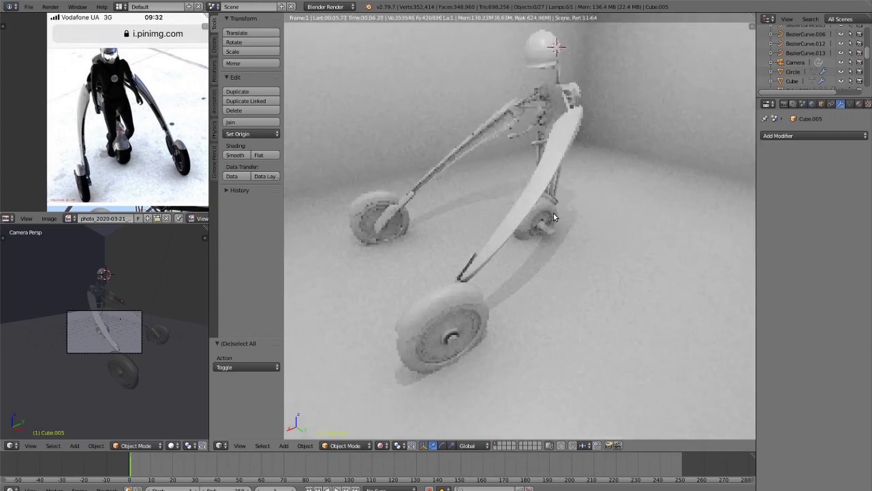
pyautogui.hotkey('shift', 'z')
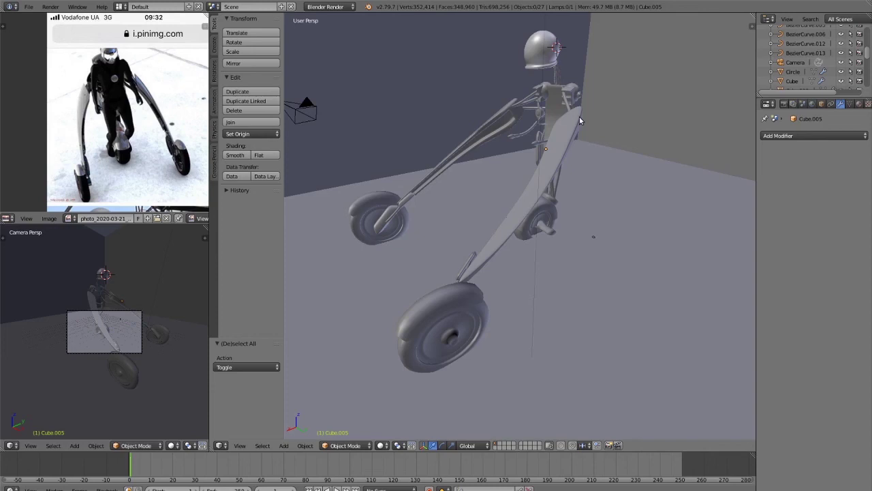
pyautogui.rightClick(580, 121)
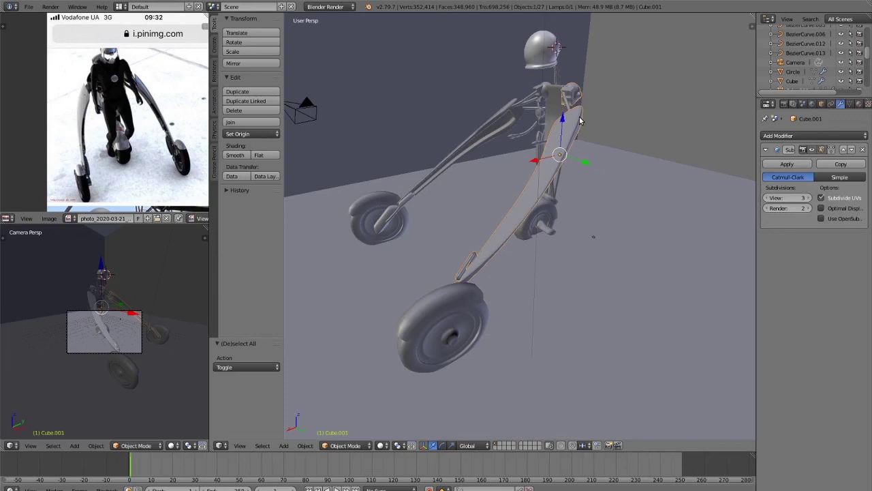
pyautogui.moveTo(580, 121)
pyautogui.mouseDown(button='middle')
pyautogui.moveTo(650, 115)
pyautogui.moveTo(619, 202)
pyautogui.moveTo(591, 209)
pyautogui.moveTo(624, 216)
pyautogui.mouseUp(button='middle')
pyautogui.scroll(2, 598, 209)
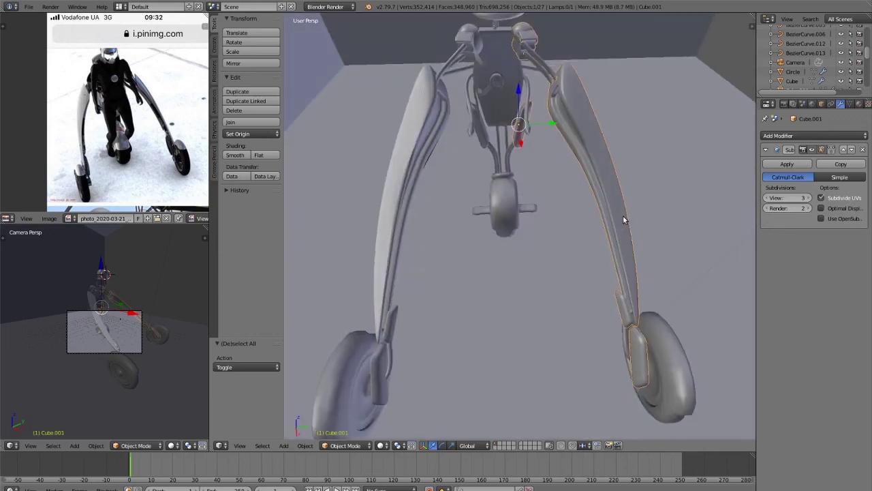
pyautogui.hotkey('shift', 'd')
pyautogui.click(636, 192)
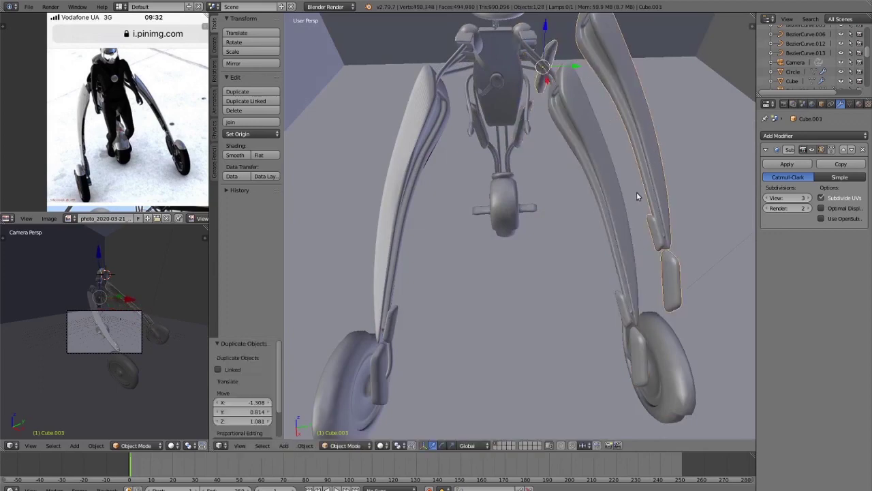
pyautogui.hotkey('ctrl', 'z')
pyautogui.hotkey('shift', 'd')
pyautogui.press('y')
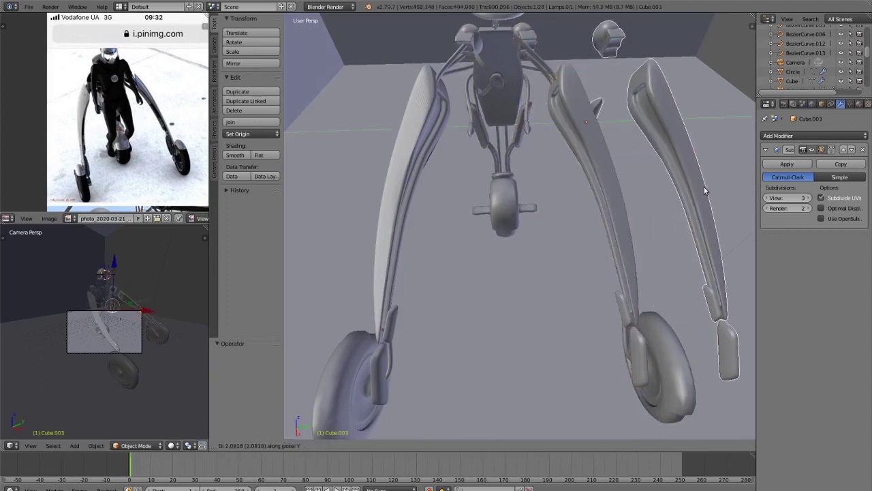
pyautogui.click(701, 191)
pyautogui.scroll(-4, 664, 212)
pyautogui.scroll(-3, 658, 232)
pyautogui.scroll(7, 626, 216)
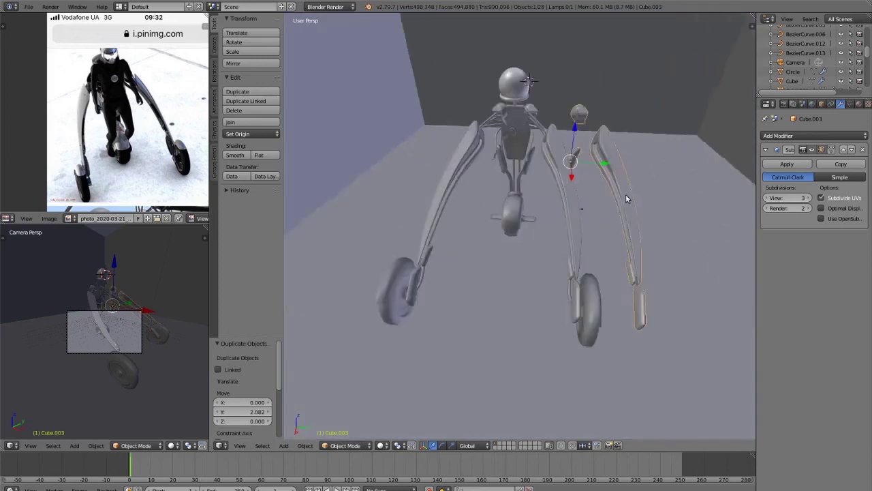
pyautogui.moveTo(626, 216); pyautogui.dragTo(630, 218, button='middle')
pyautogui.press('F12')
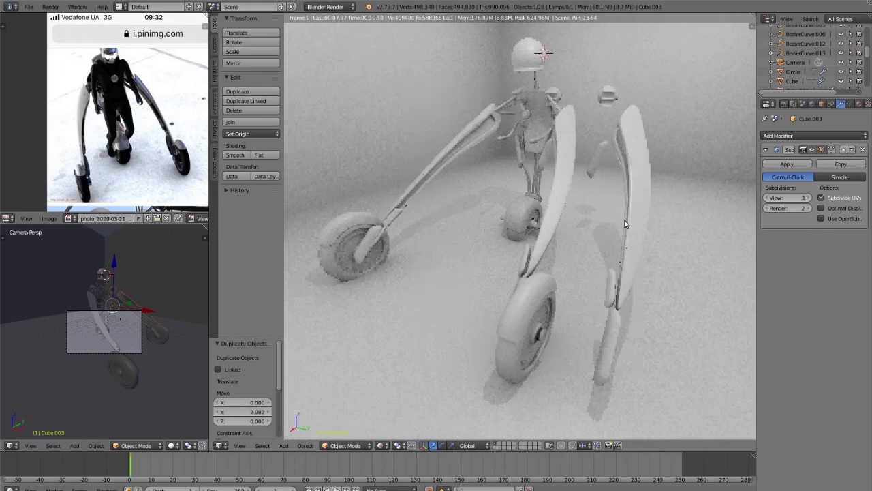
pyautogui.hotkey('shift', 'z')
pyautogui.press('x')
pyautogui.click(612, 221)
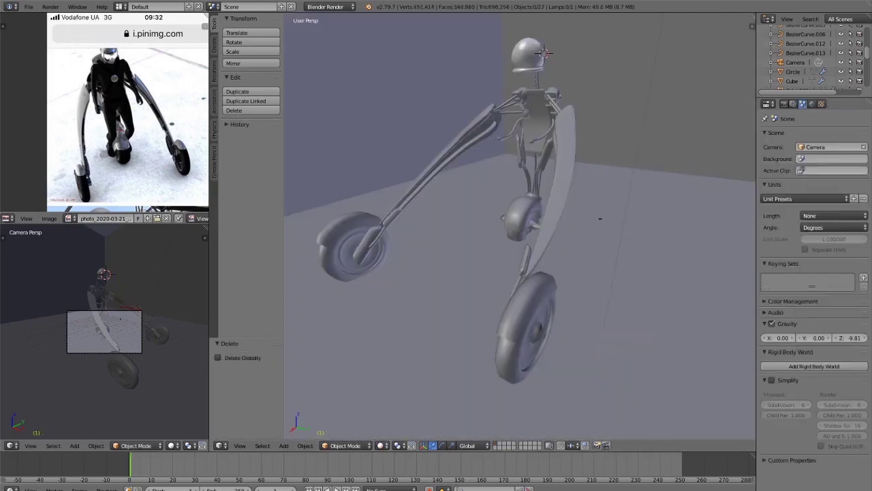